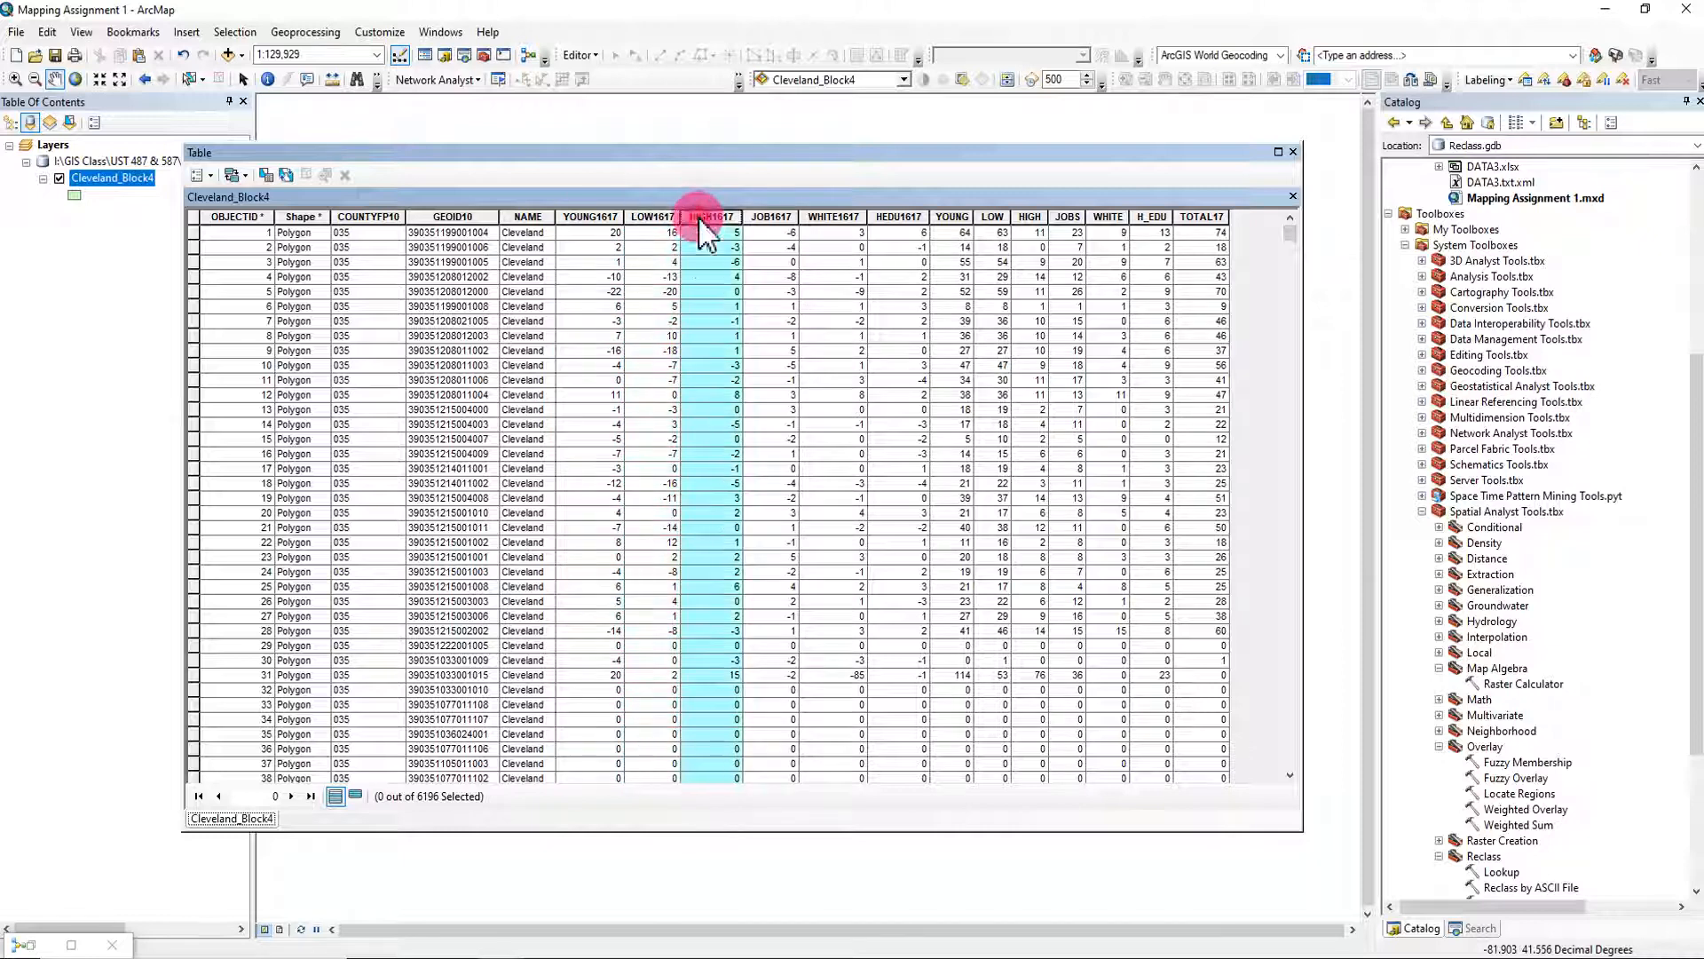
Examine the JOB1617, WHITE1617 and HEDU1617 change columns in the Cleveland_Block4 attribute table.
{"action": "left_click", "coordinate": [771, 219]}
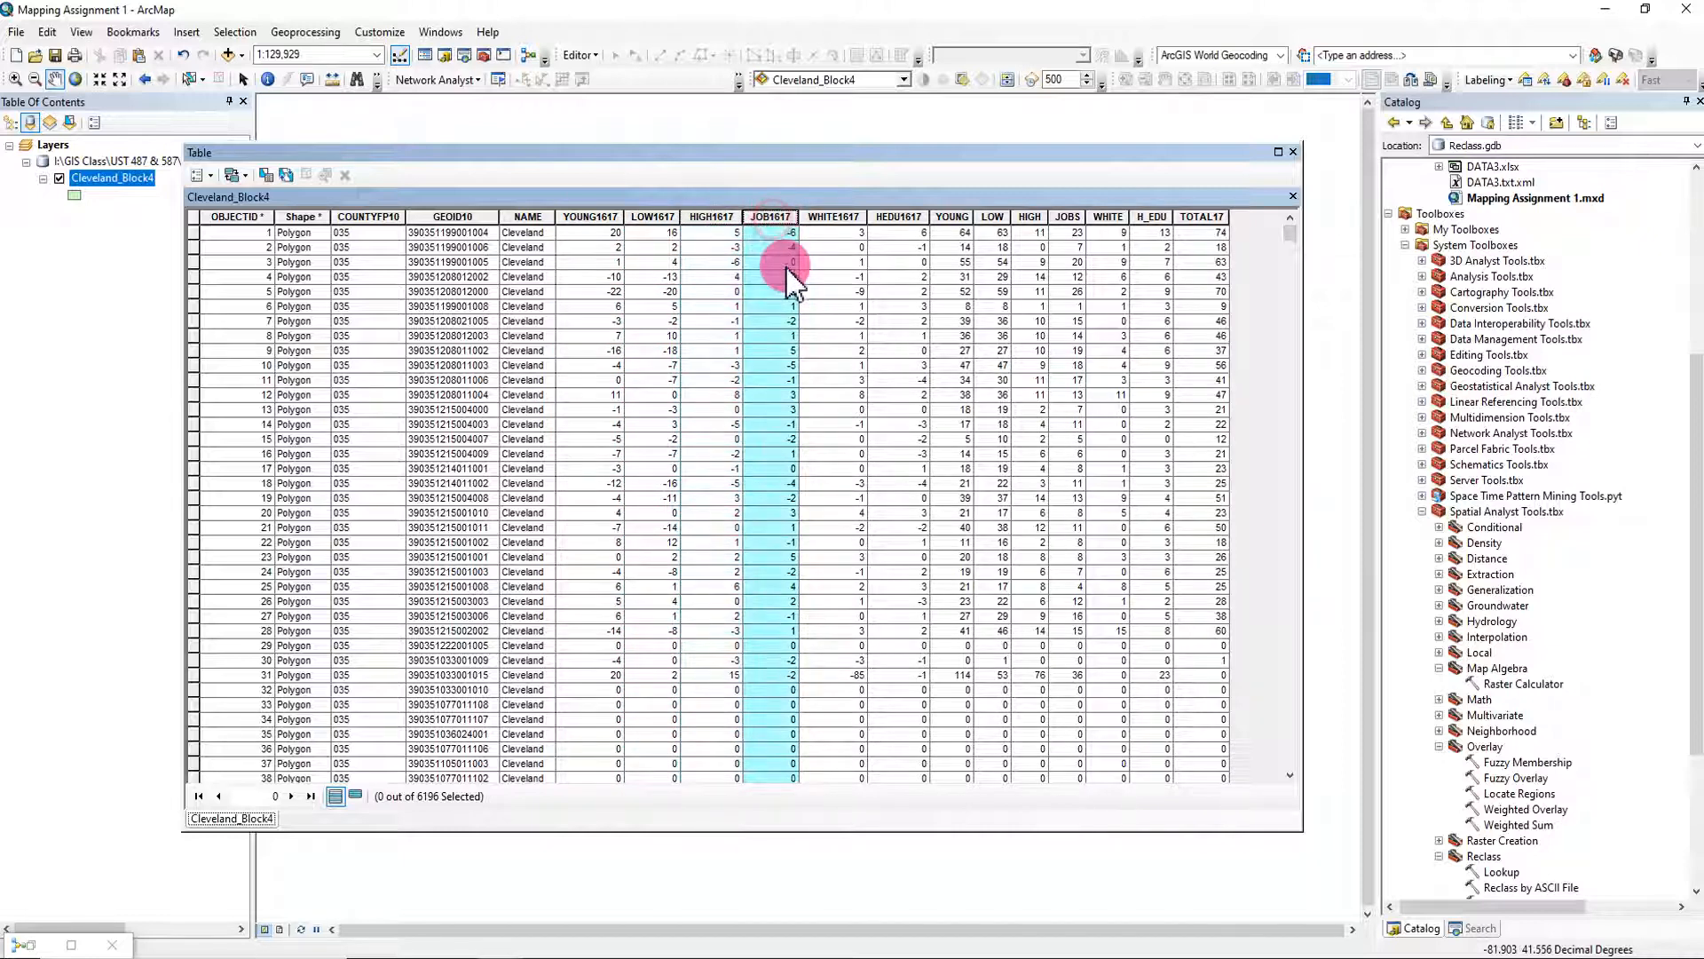
{"action": "left_click", "coordinate": [839, 218]}
{"action": "left_click", "coordinate": [897, 219]}
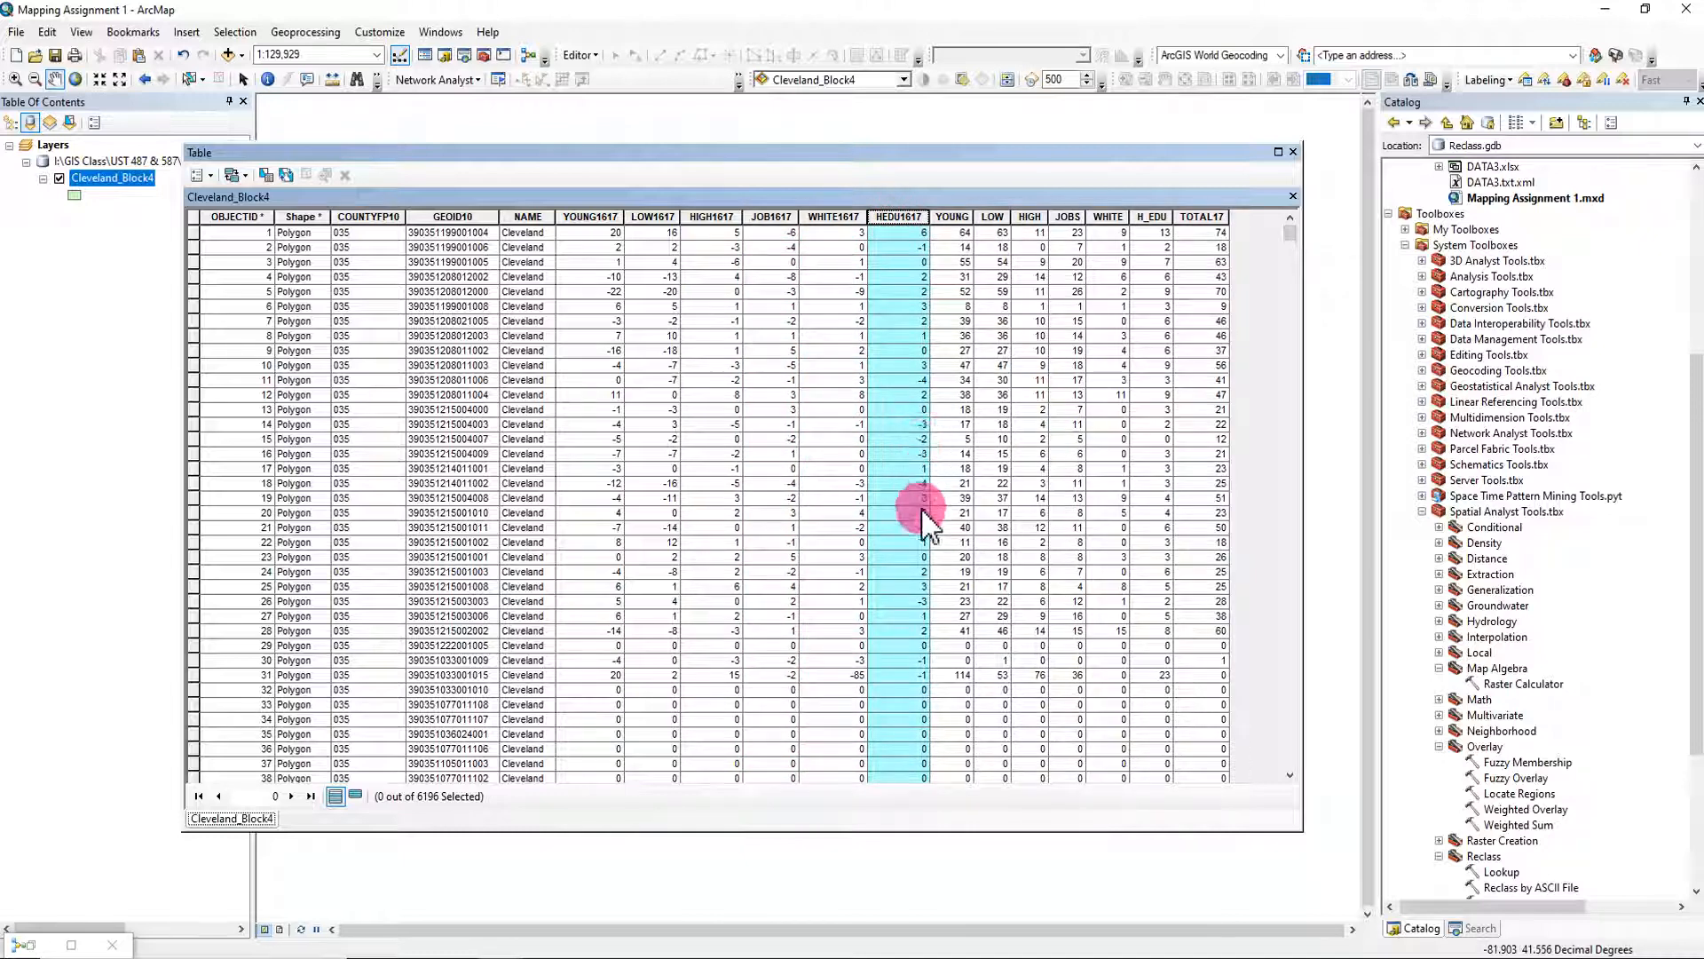
{"action": "scroll", "coordinate": [734, 487], "scroll_direction": "down", "scroll_amount": 3}
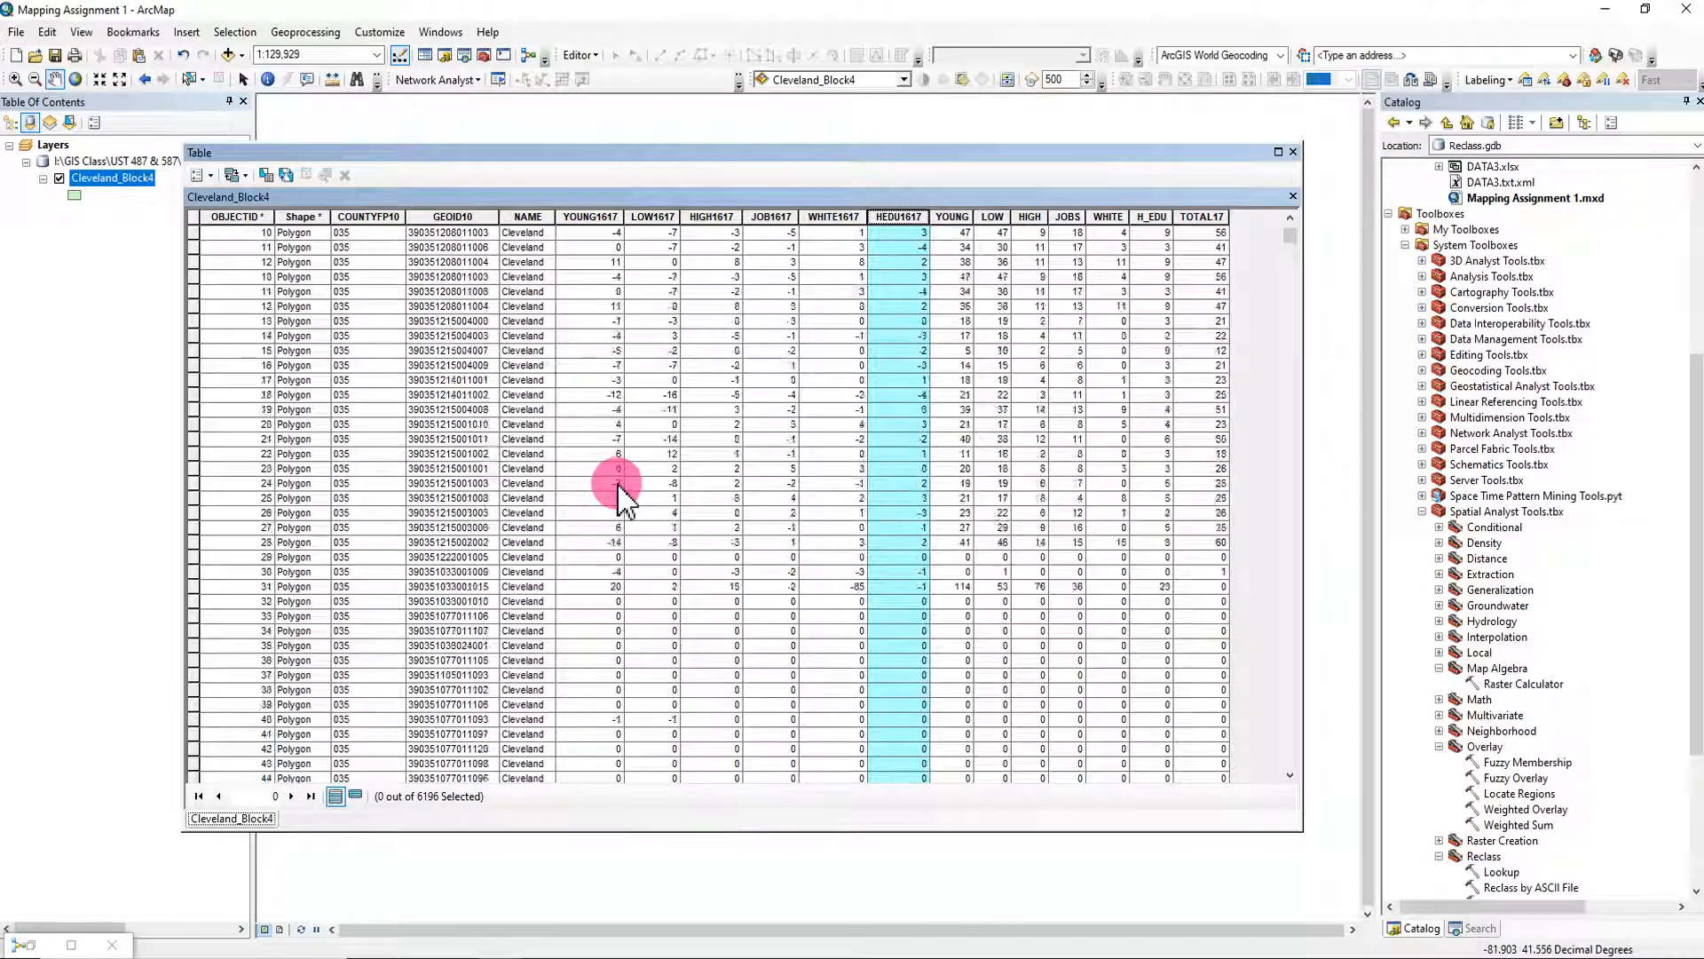
{"action": "scroll", "coordinate": [675, 504], "scroll_direction": "up", "scroll_amount": 3}
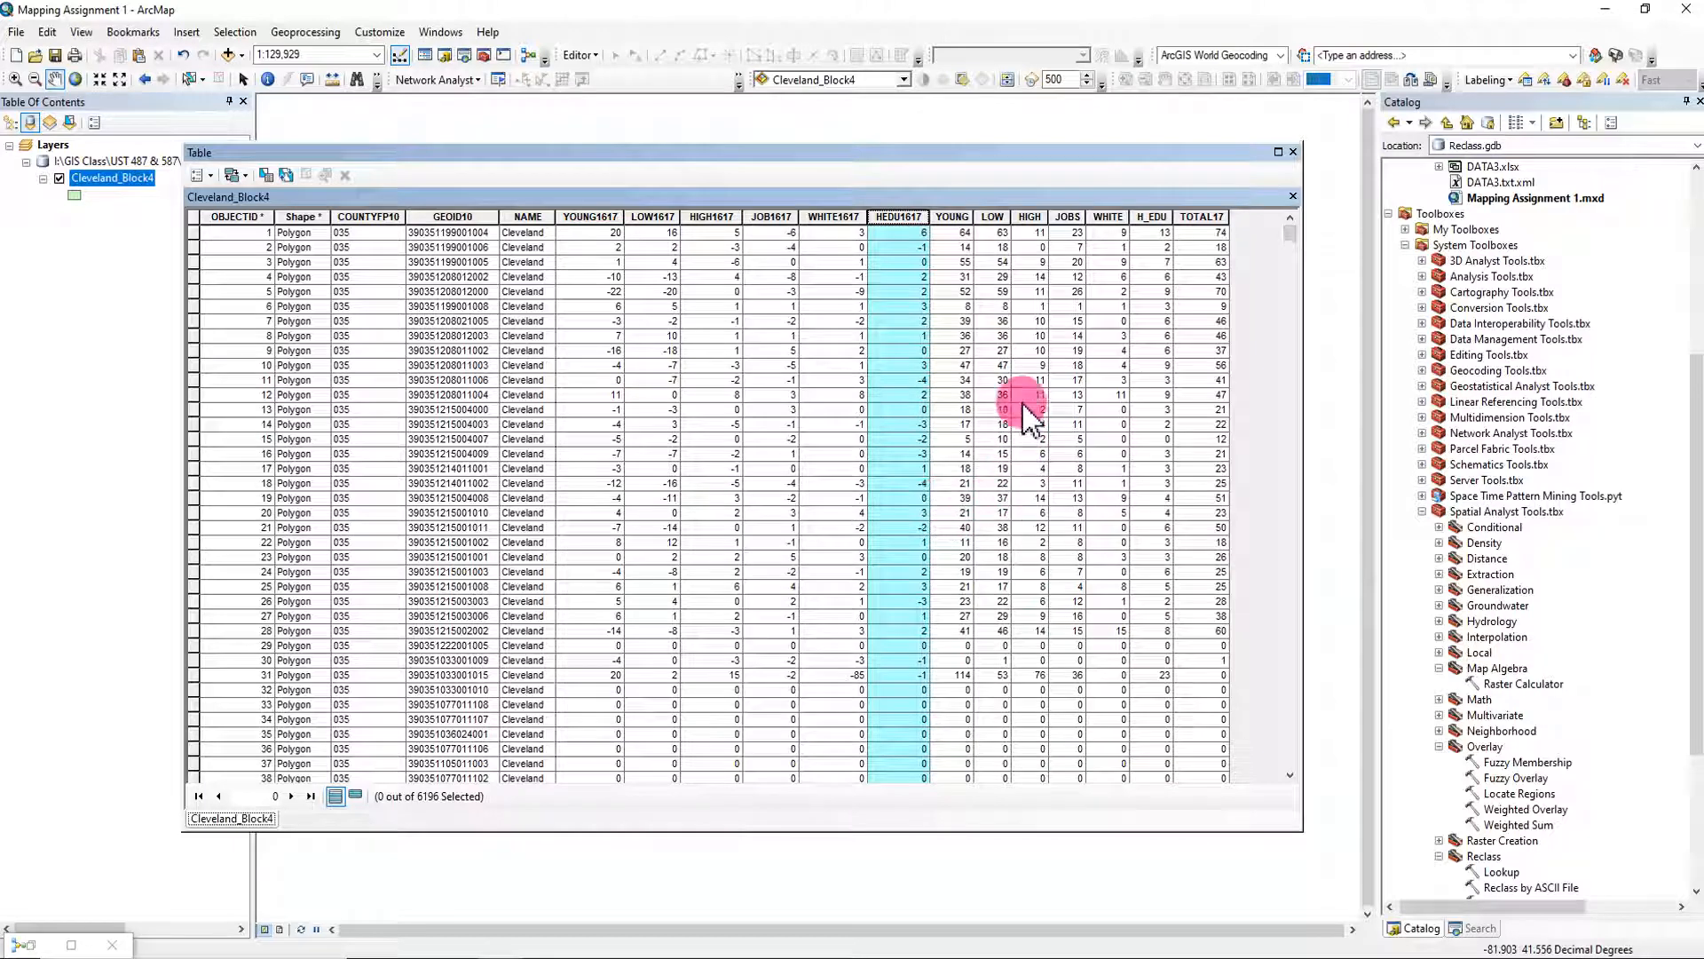
Review the YOUNG, LOW, HIGH, JOBS, WHITE, H_EDU and TOTAL17 columns one after another, and close the attribute table.
{"action": "left_click", "coordinate": [953, 214]}
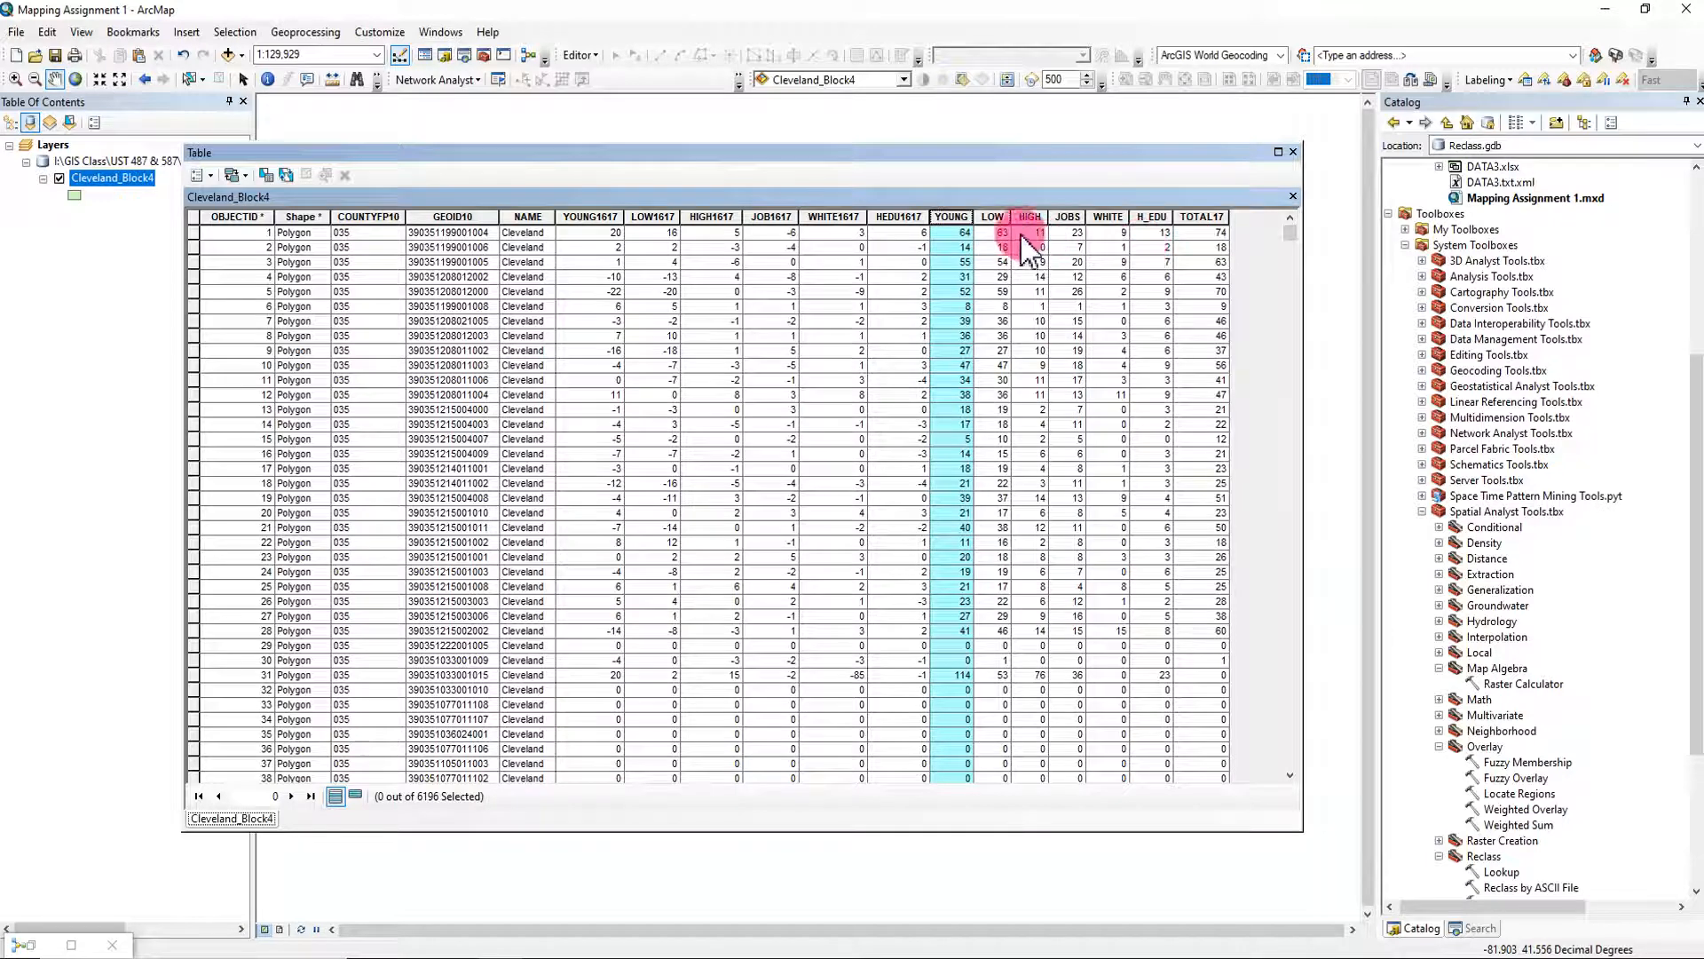
{"action": "left_click", "coordinate": [992, 217]}
{"action": "left_click", "coordinate": [1032, 217]}
{"action": "left_click", "coordinate": [1070, 217]}
{"action": "left_click", "coordinate": [1108, 218]}
{"action": "left_click", "coordinate": [1141, 217]}
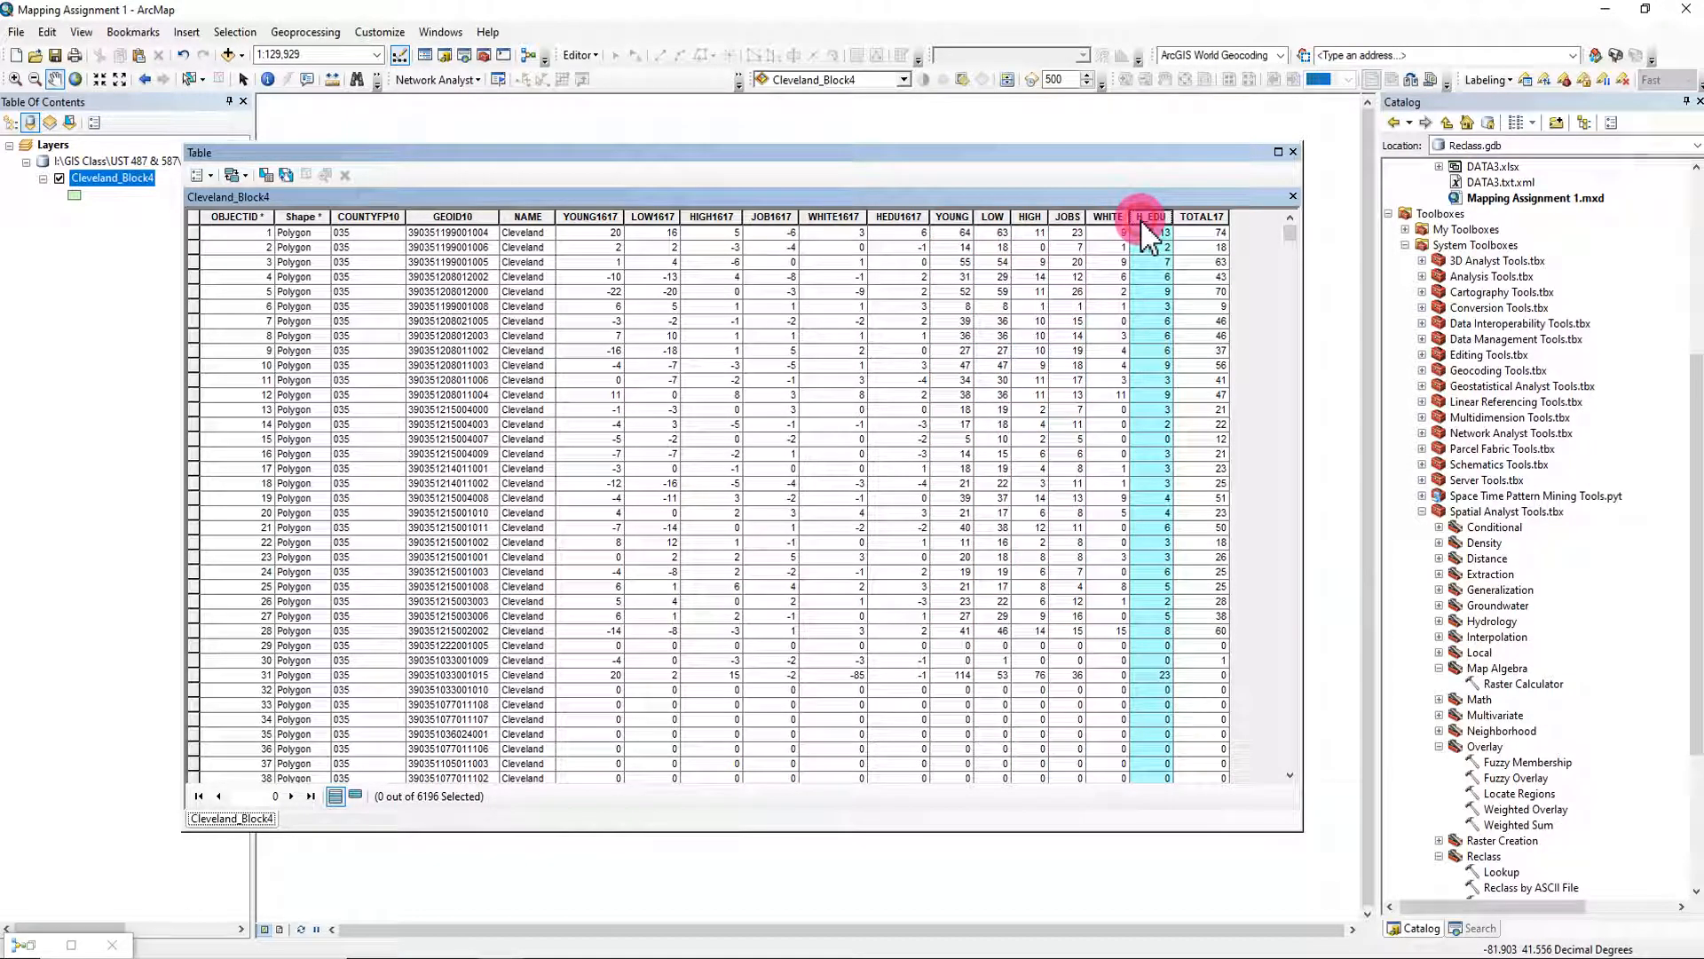
{"action": "left_click", "coordinate": [1193, 220]}
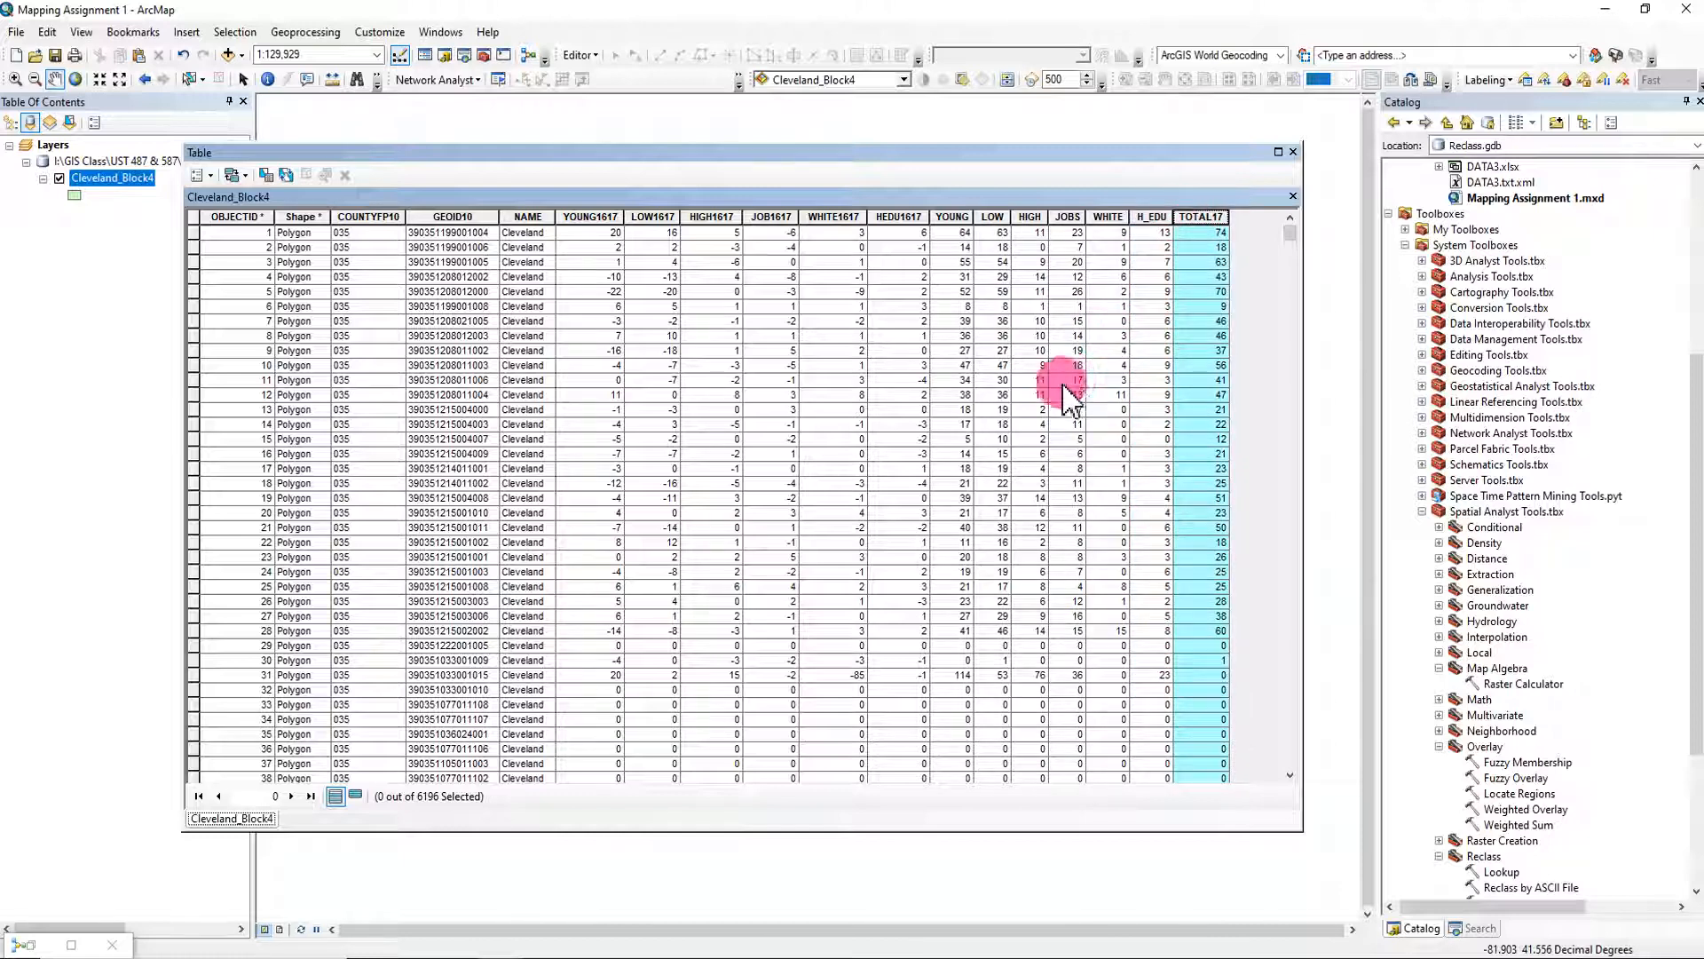
{"action": "left_click", "coordinate": [1293, 150]}
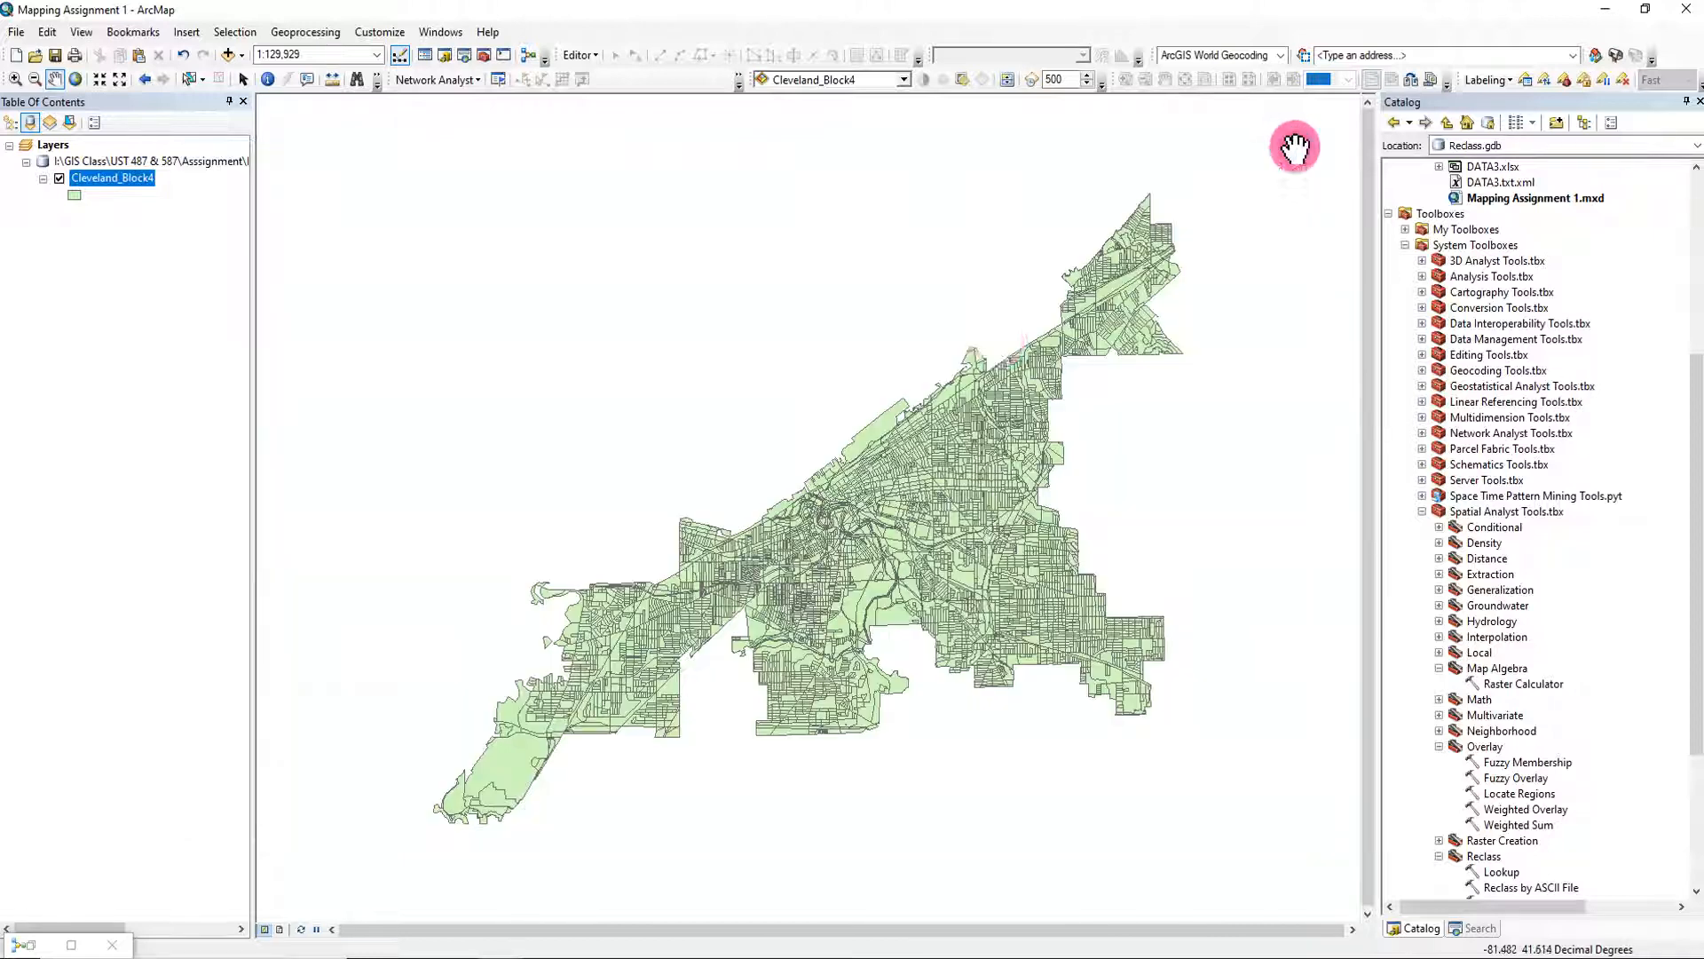
Restore the minimized model window and inspect the Feature to Raster (6) parameters that convert the LOW field.
{"action": "left_click", "coordinate": [31, 946]}
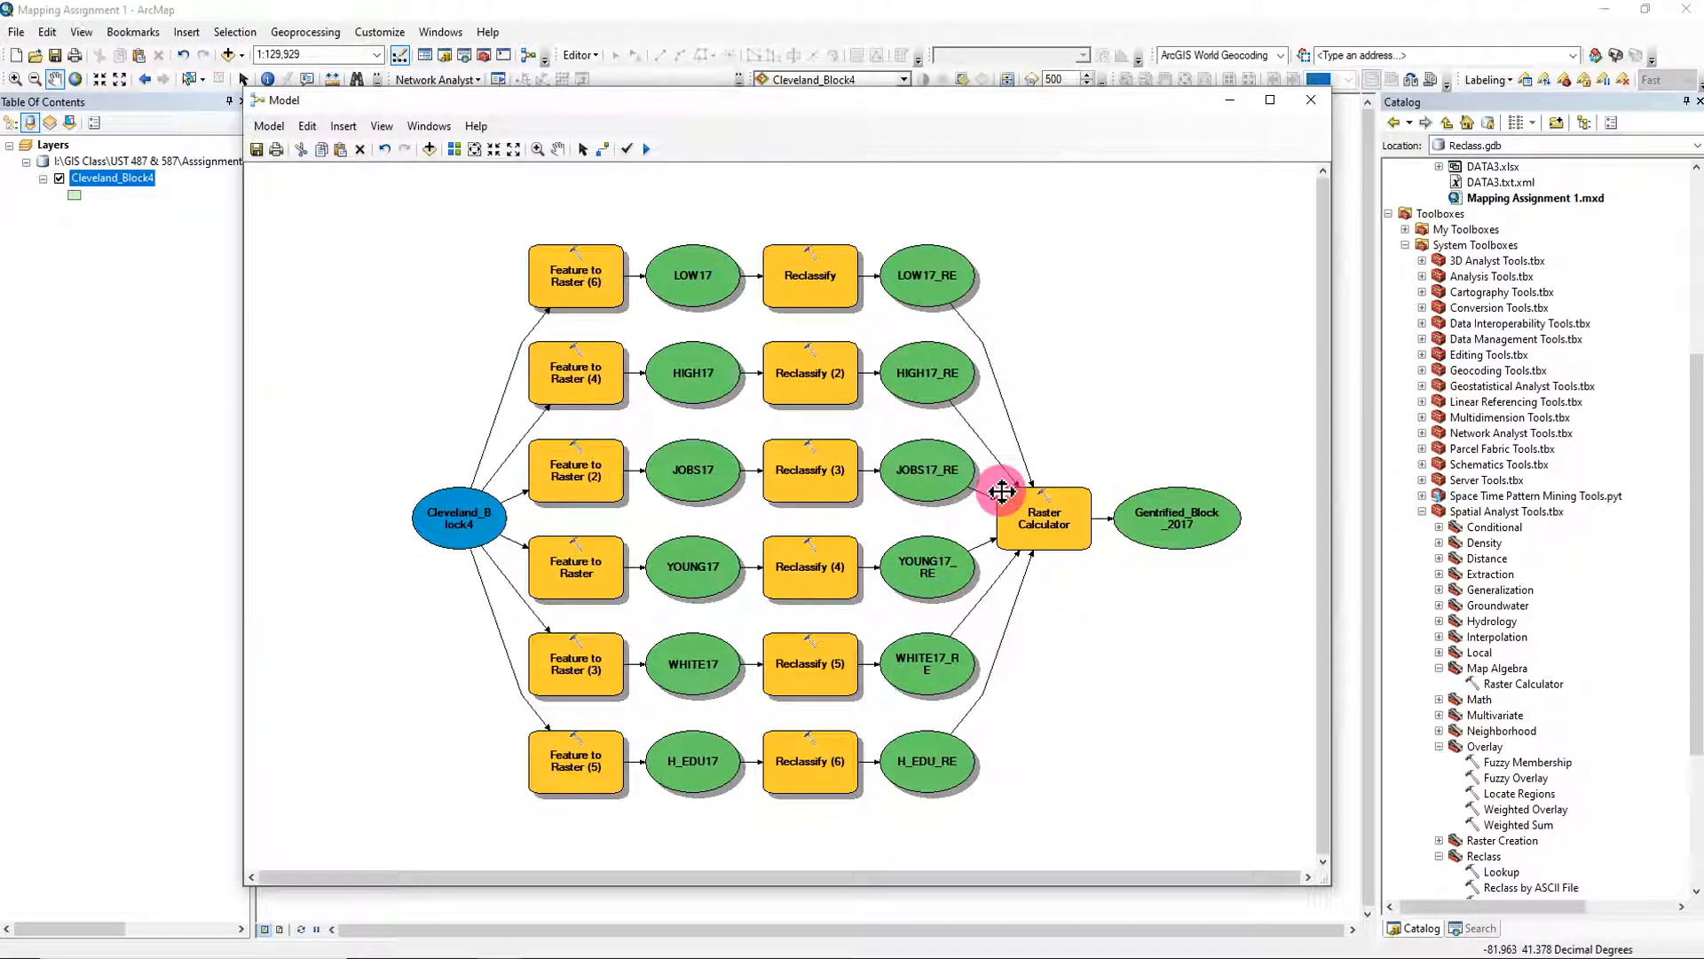
{"action": "right_click", "coordinate": [584, 282]}
{"action": "left_click", "coordinate": [628, 293]}
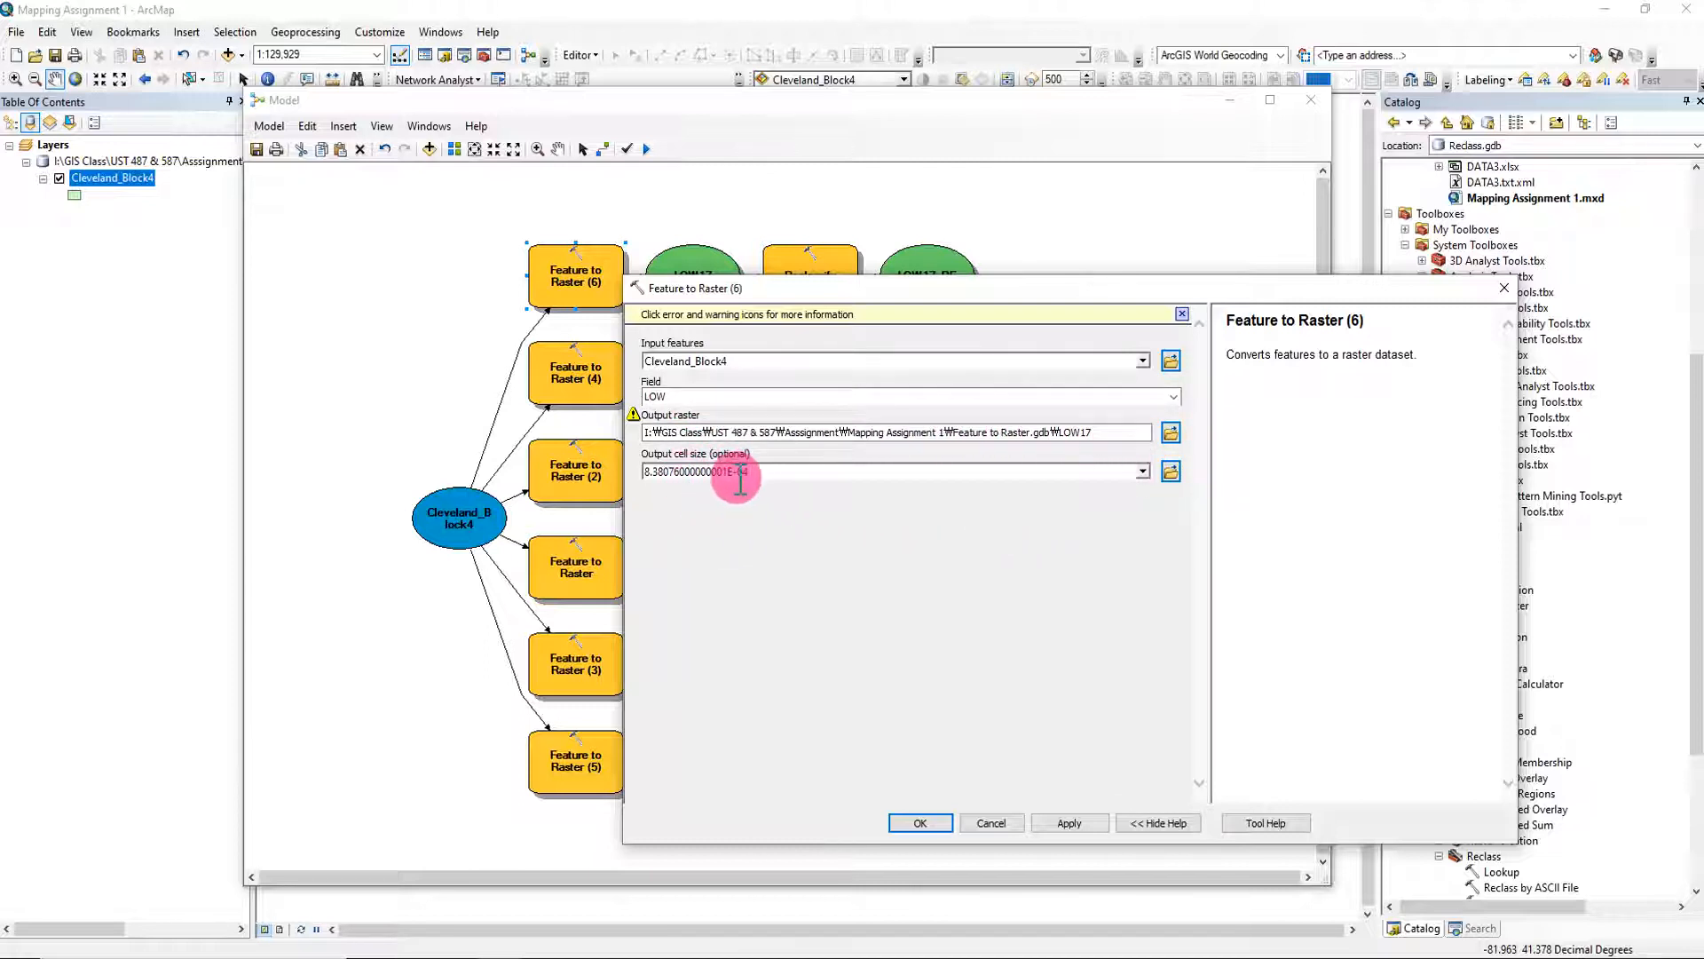
{"action": "left_click", "coordinate": [1505, 288]}
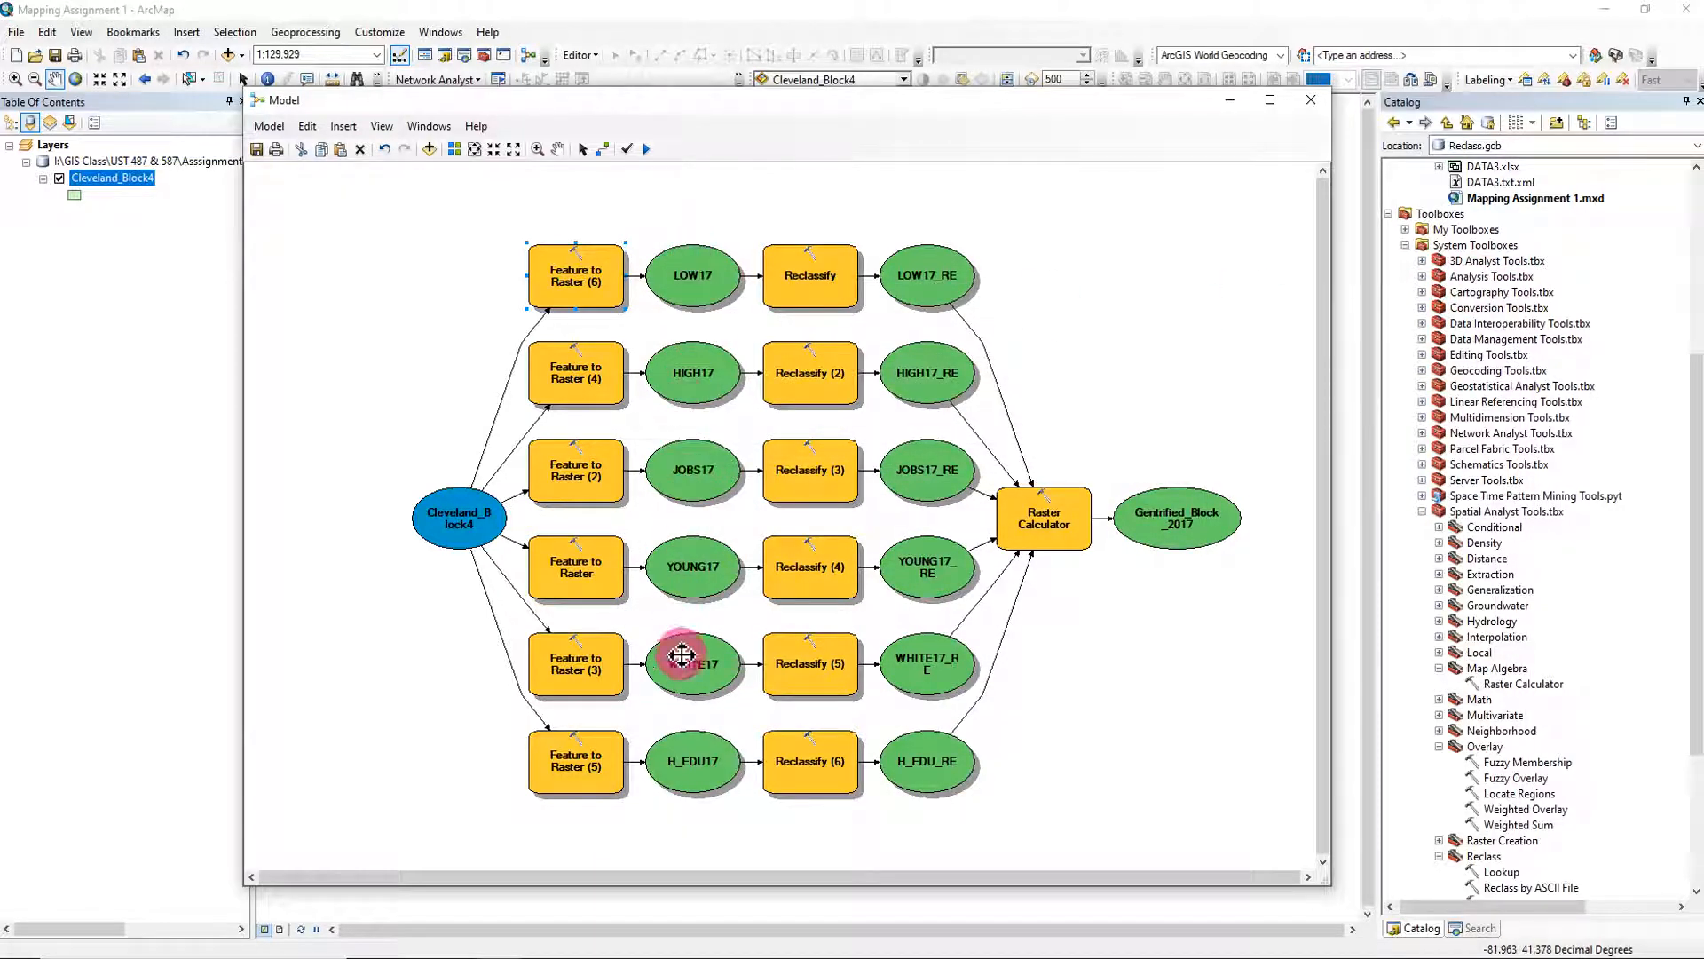
Expand Feature to Raster.gdb in the Mapping Assignment 1 folder to show its rasters.
{"action": "scroll", "coordinate": [1520, 682], "scroll_direction": "down", "scroll_amount": 1}
{"action": "scroll", "coordinate": [1519, 681], "scroll_direction": "up", "scroll_amount": 8}
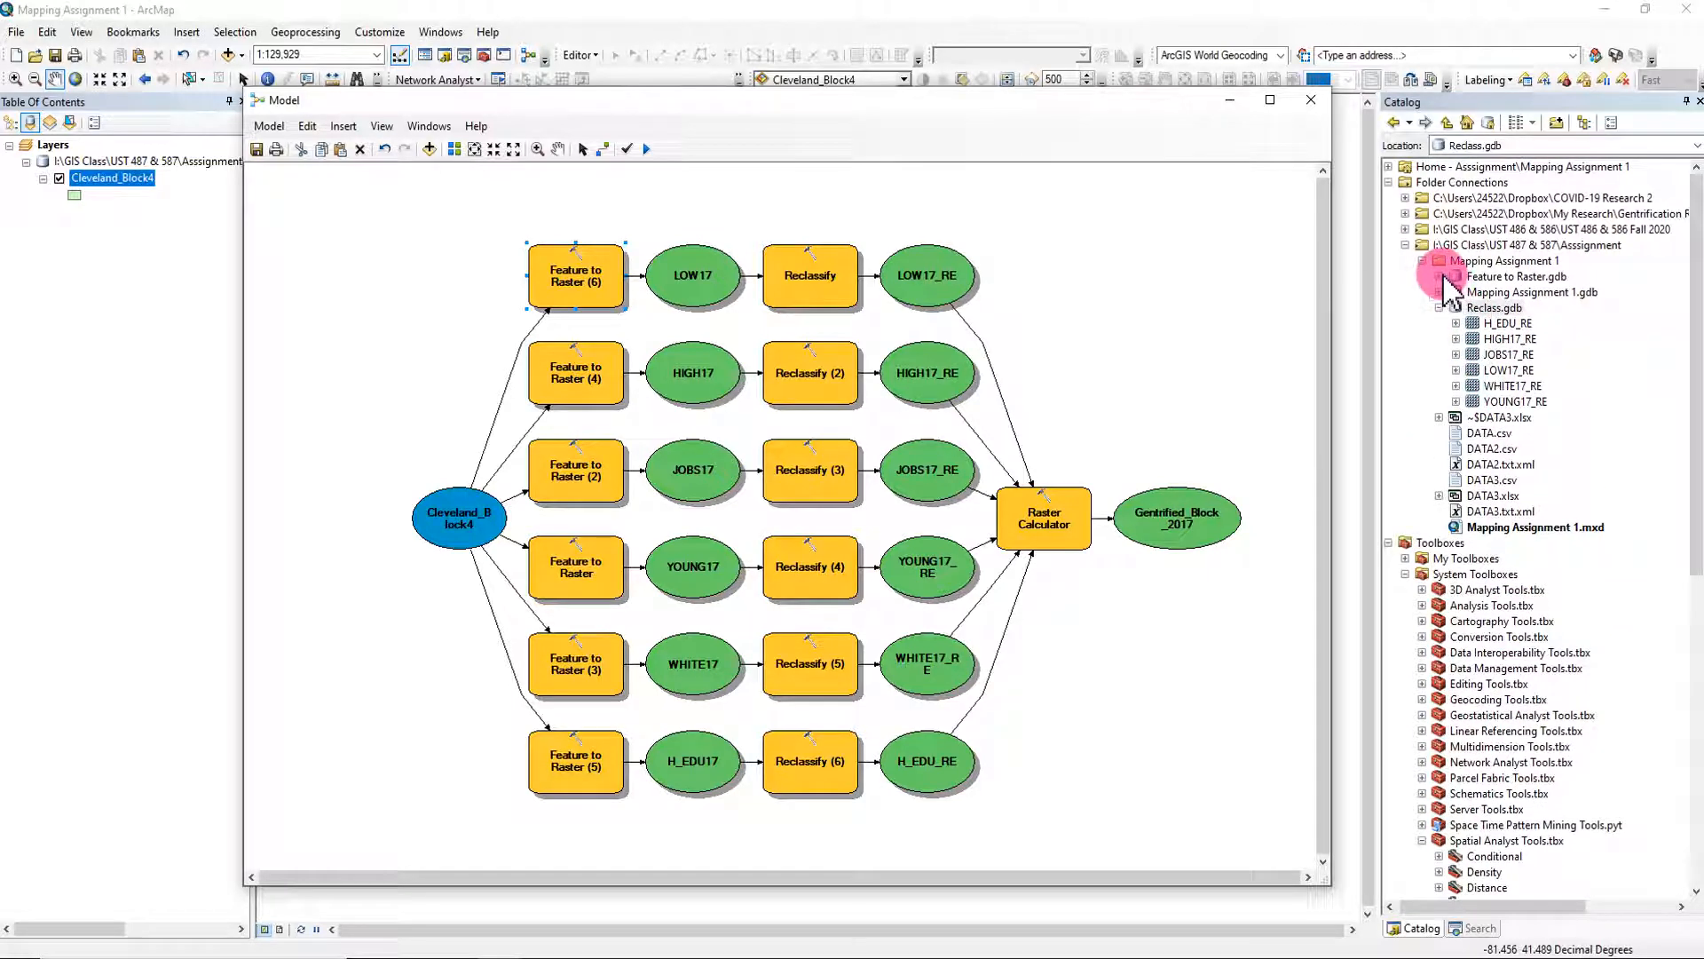
{"action": "left_click", "coordinate": [1439, 277]}
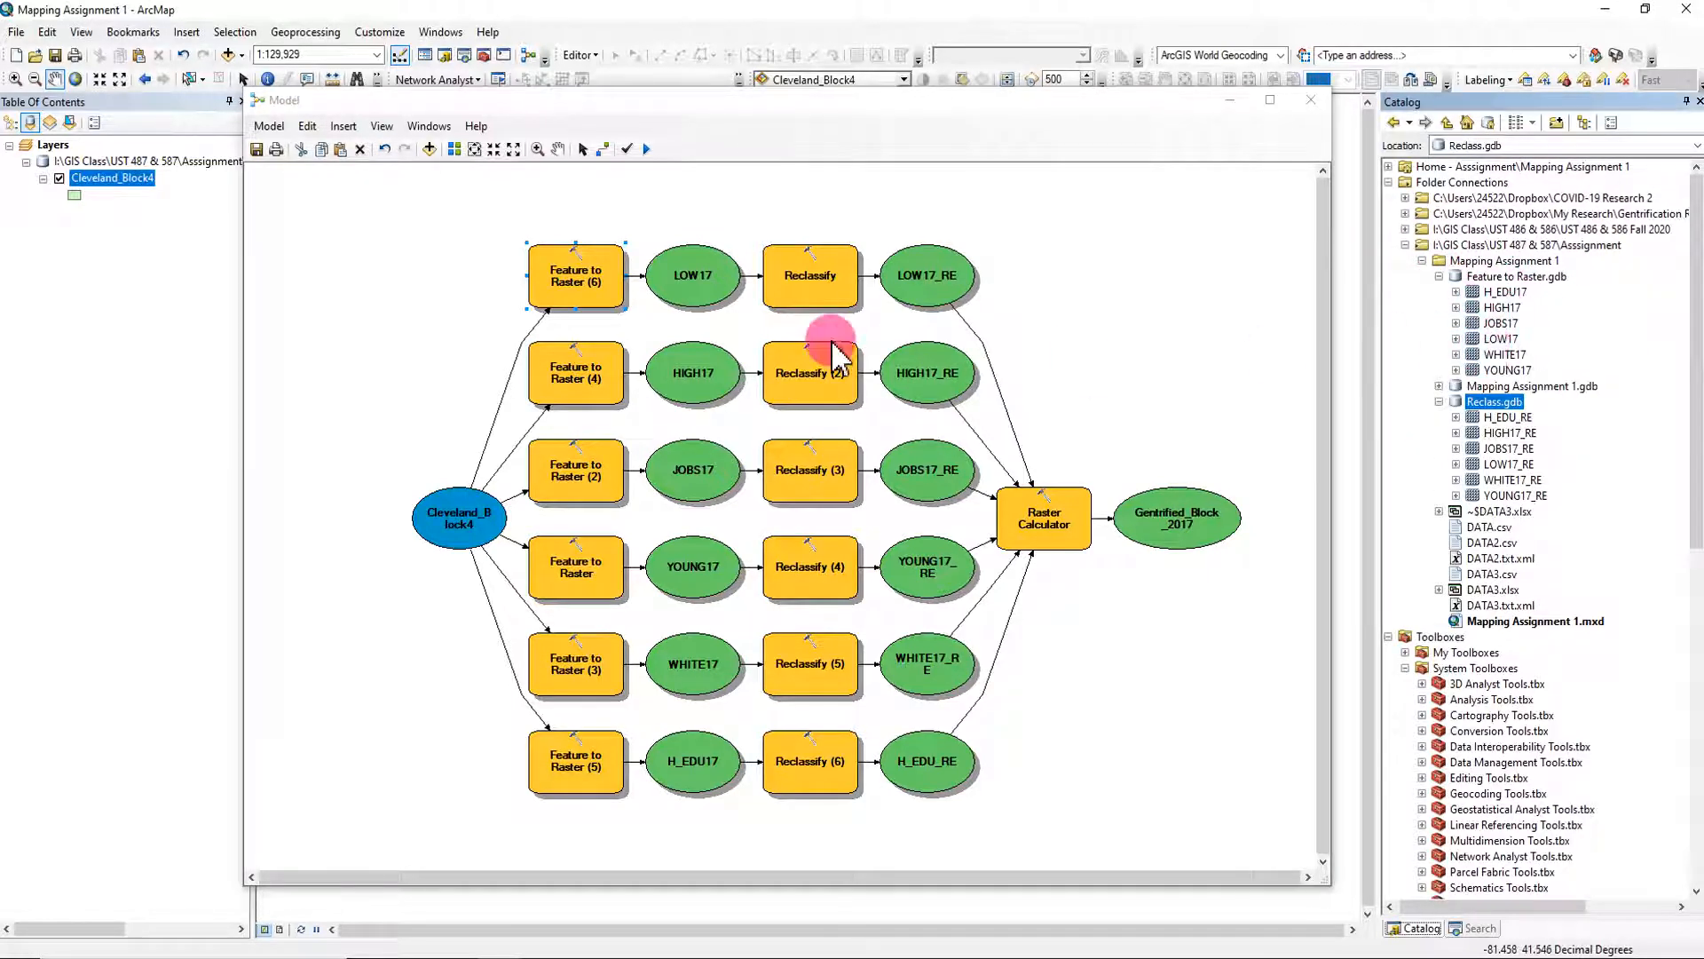
Open the model's Reclassify tool for LOW17 and set its classification method to Quantile.
{"action": "right_click", "coordinate": [815, 271]}
{"action": "left_click", "coordinate": [847, 302]}
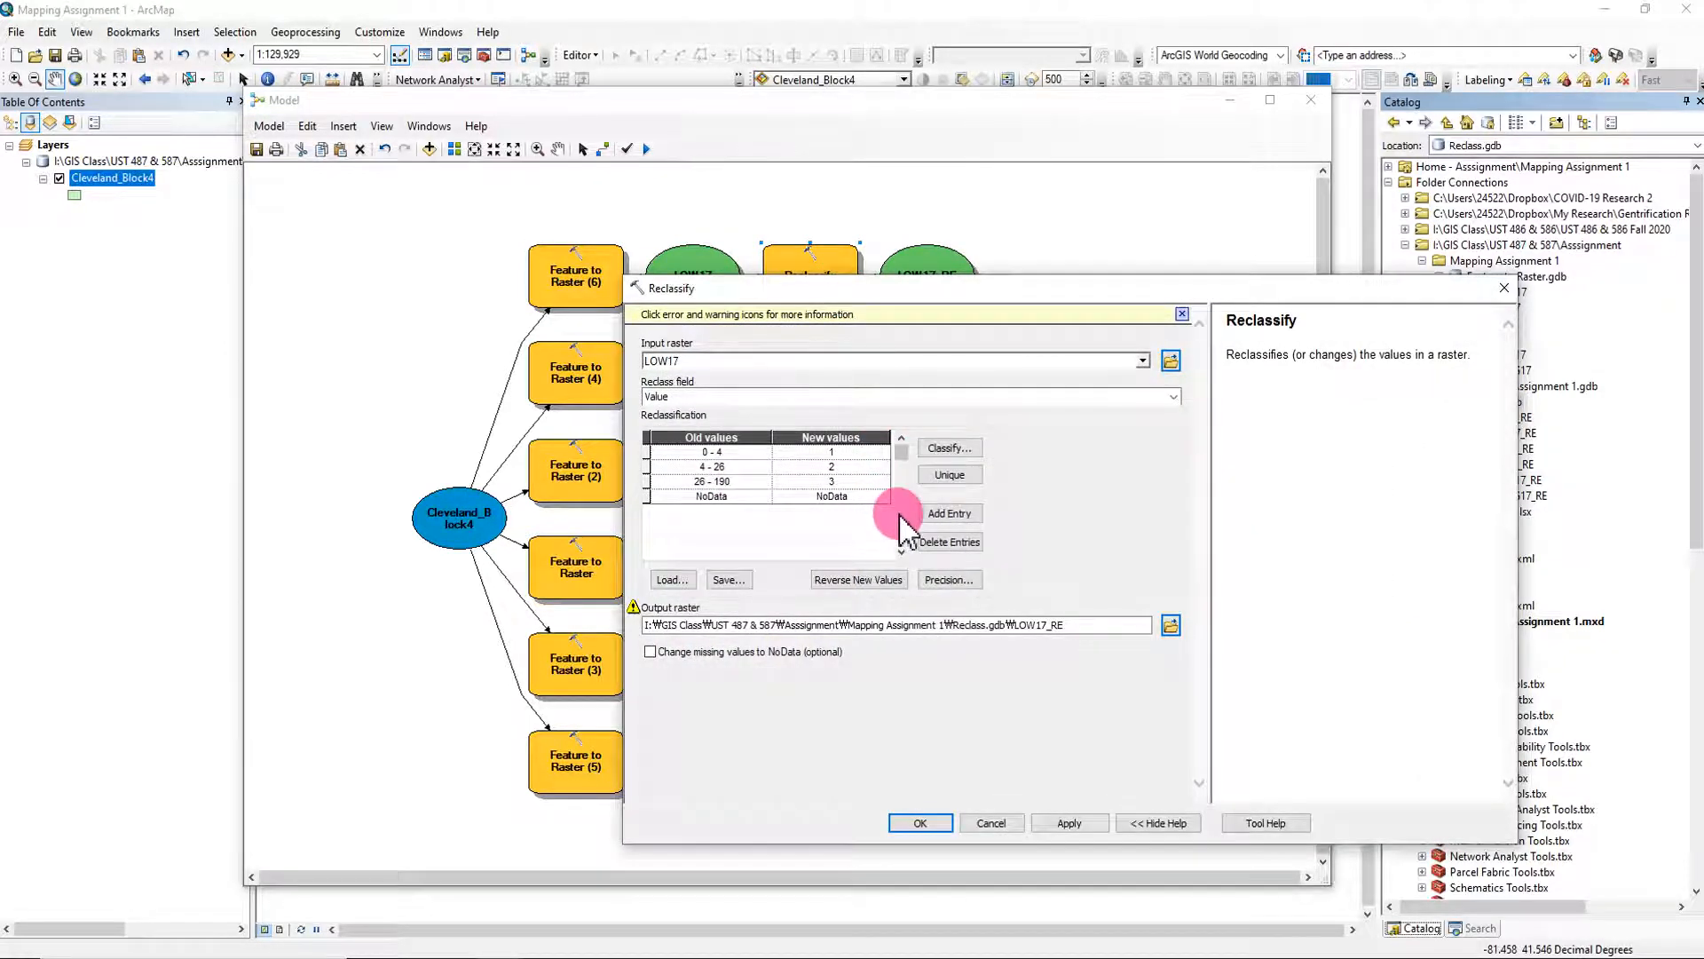
{"action": "left_click", "coordinate": [948, 449]}
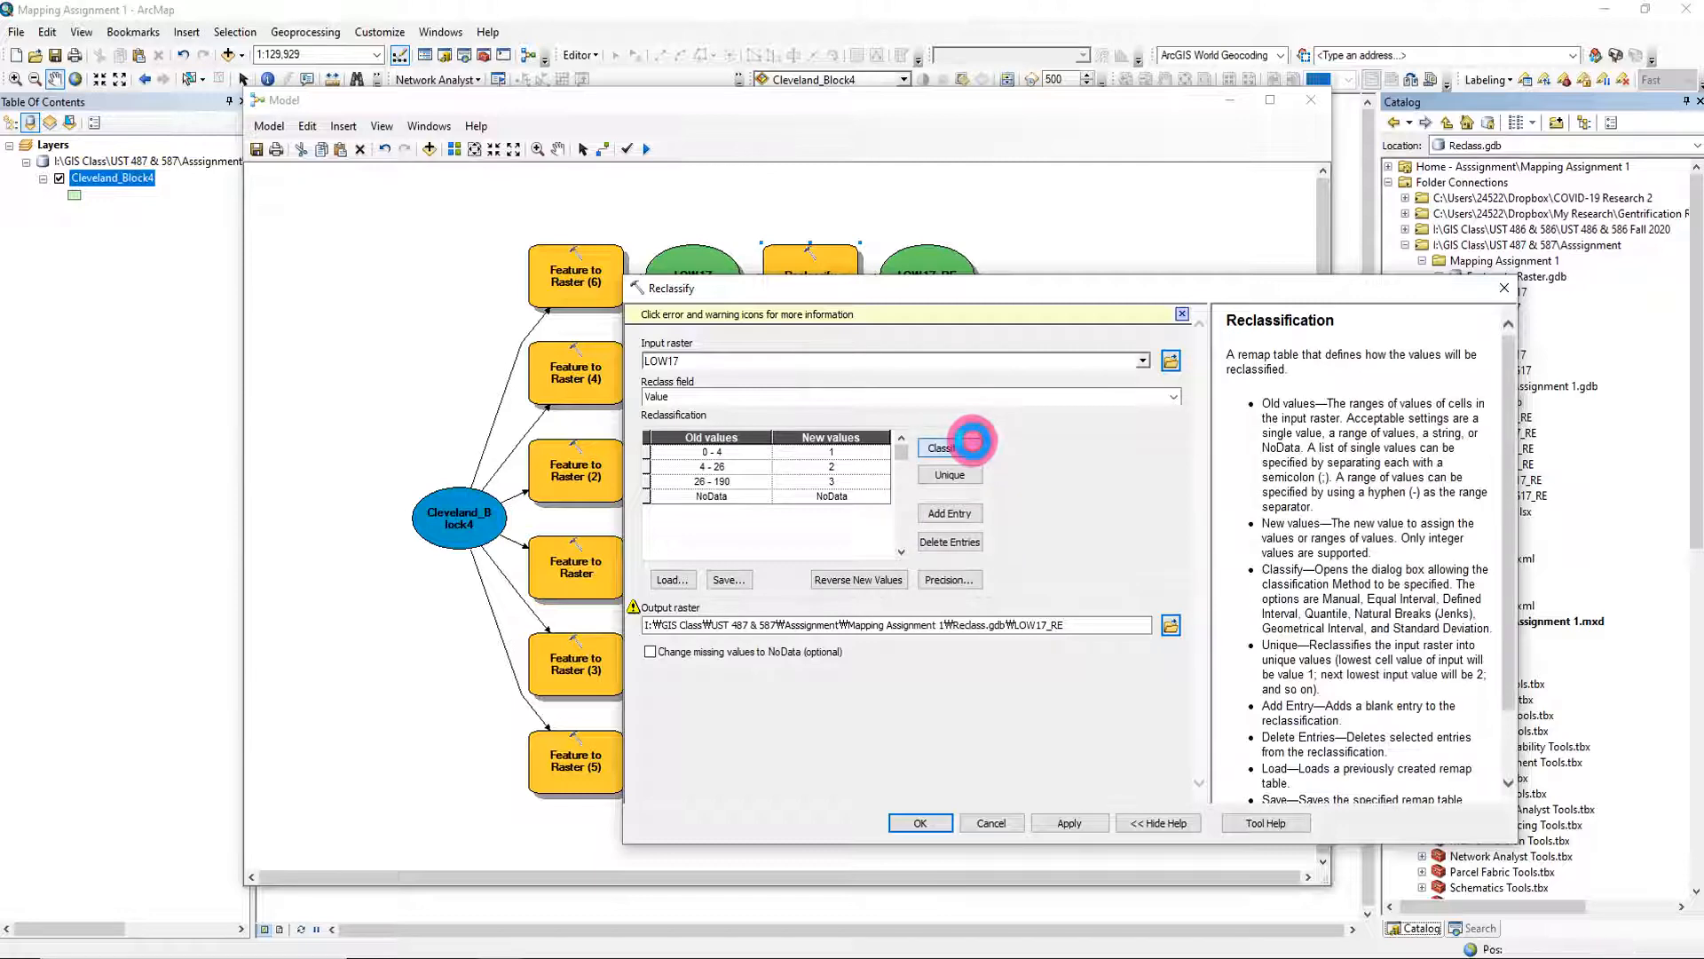
{"action": "left_click", "coordinate": [966, 401]}
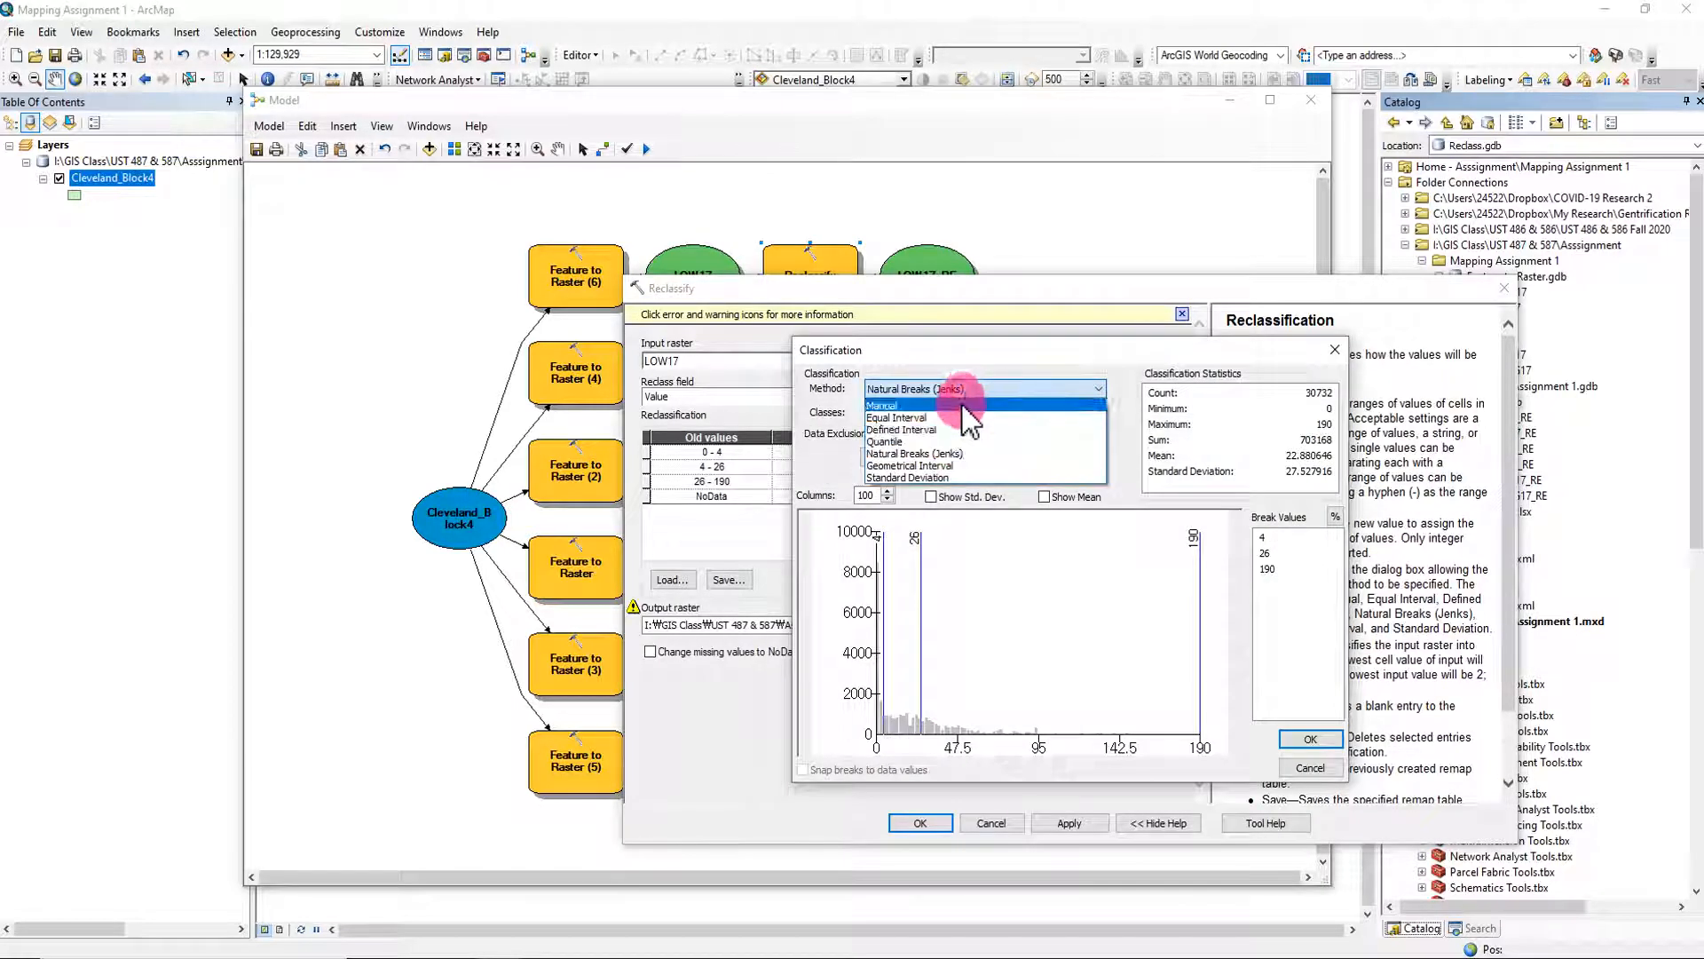
{"action": "left_click", "coordinate": [875, 444]}
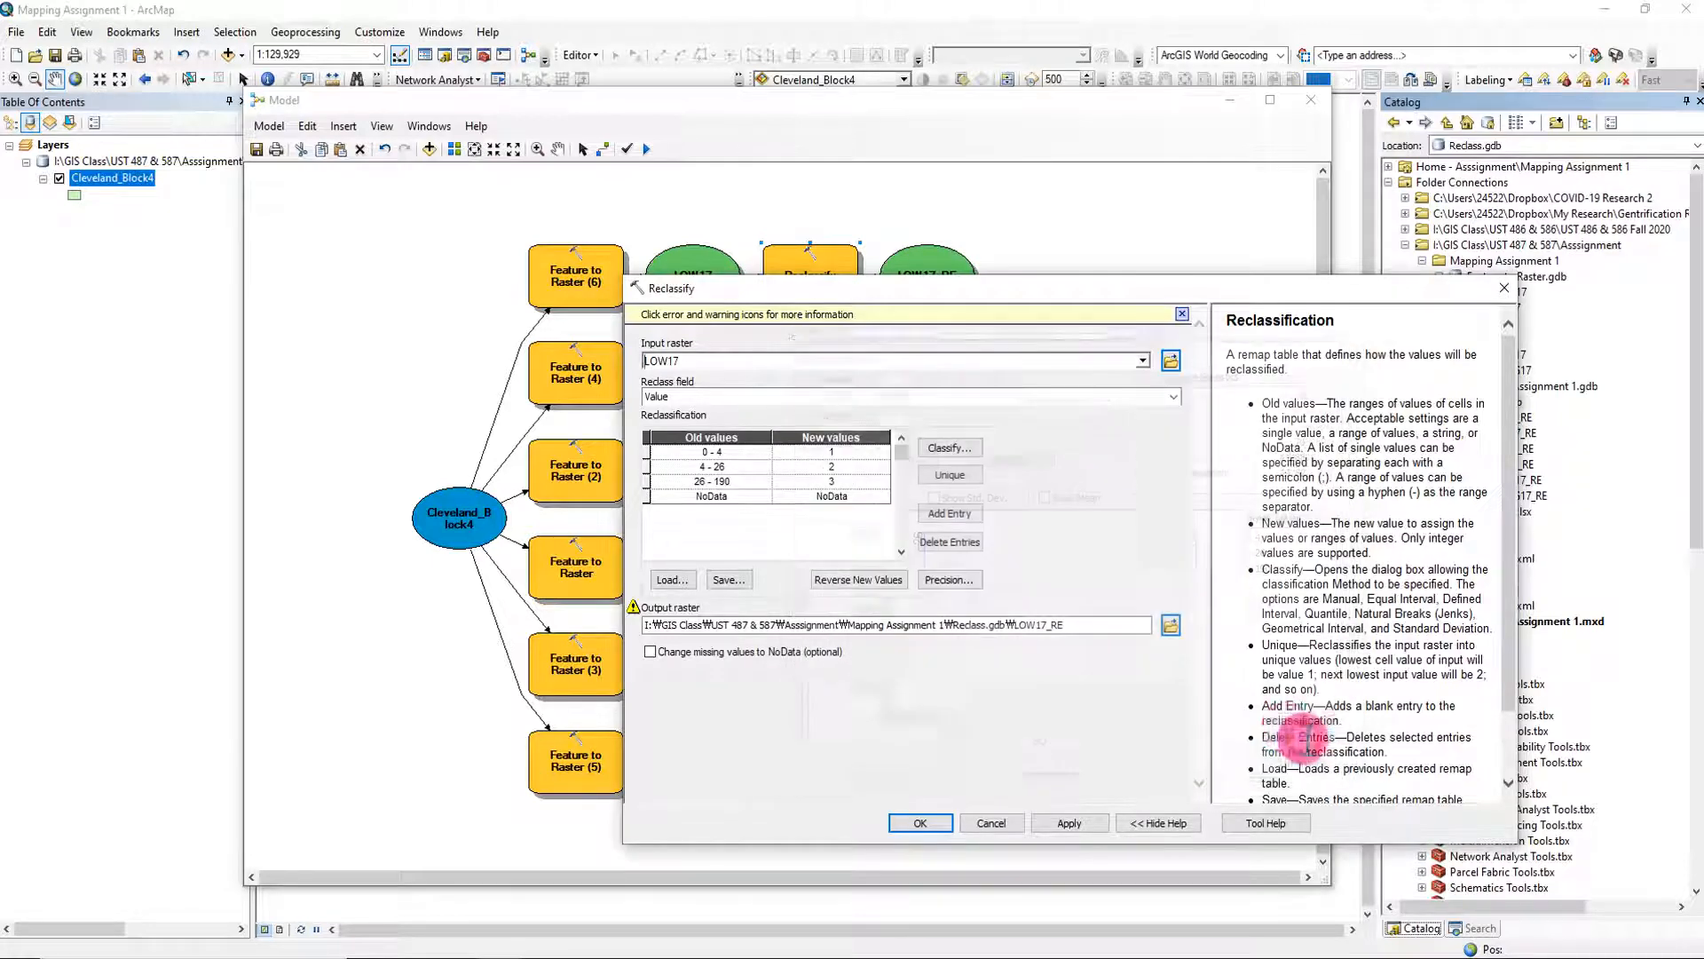
{"action": "left_click", "coordinate": [1309, 739]}
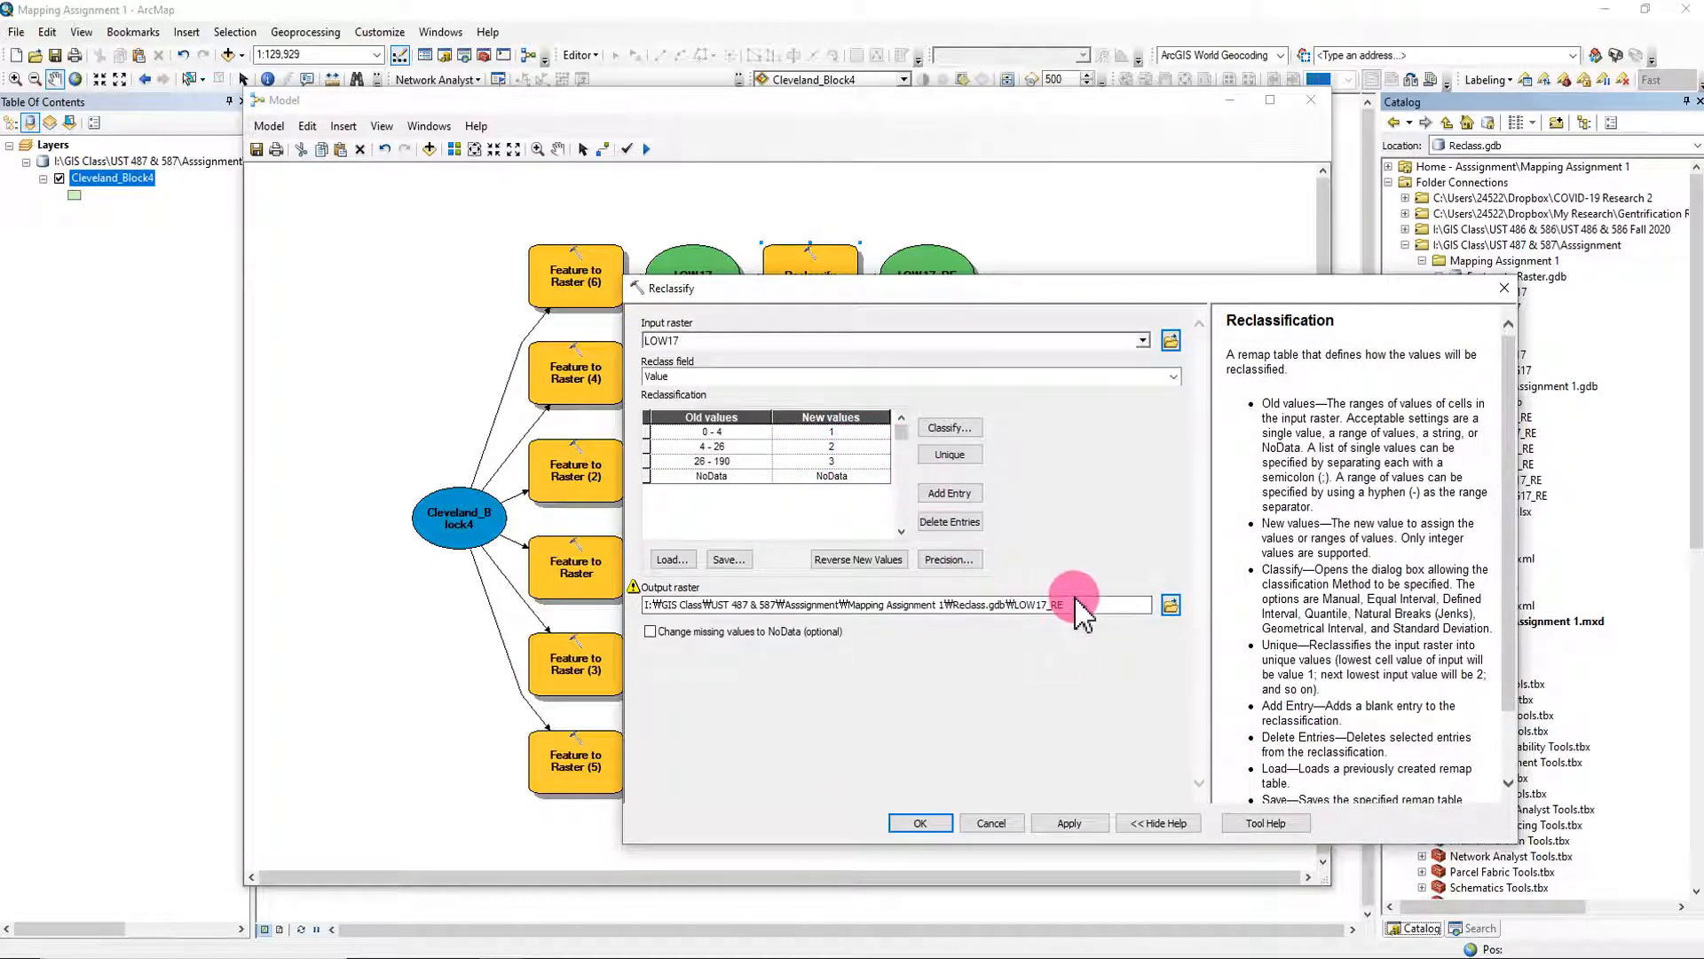
Review the LOW17 output path and classification settings, close Reclassify without applying, and look over the rasters in Reclass.gdb.
{"action": "left_click", "coordinate": [1078, 606]}
{"action": "left_click", "coordinate": [1065, 666]}
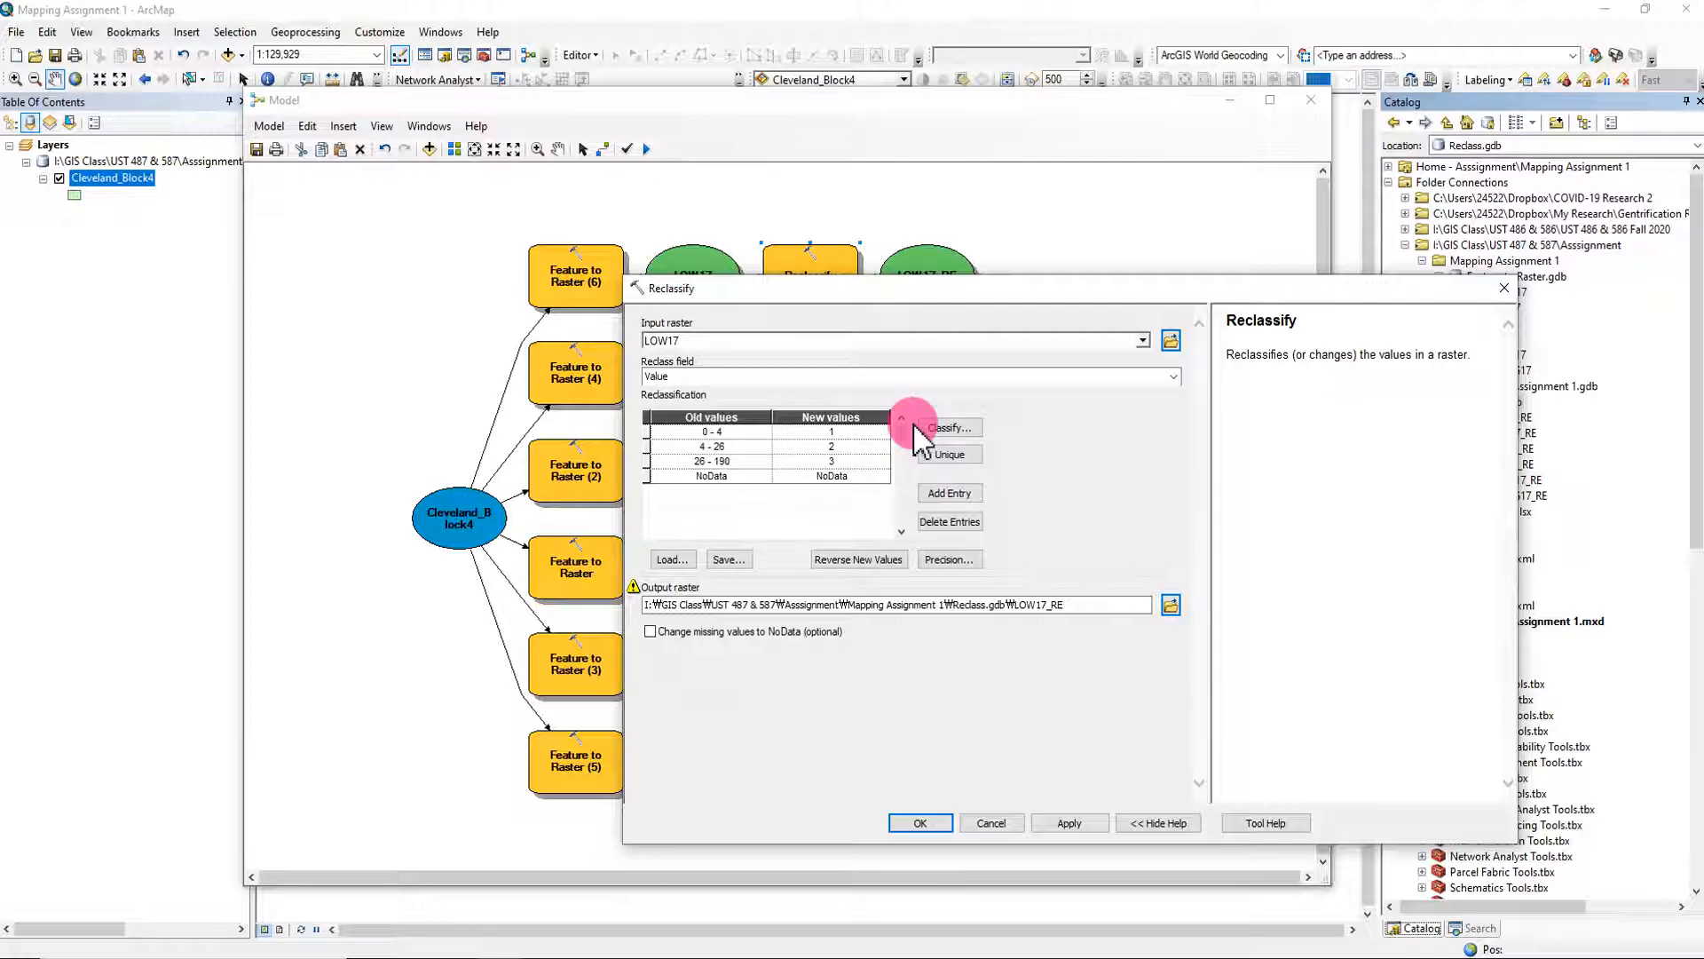
{"action": "left_click", "coordinate": [948, 429]}
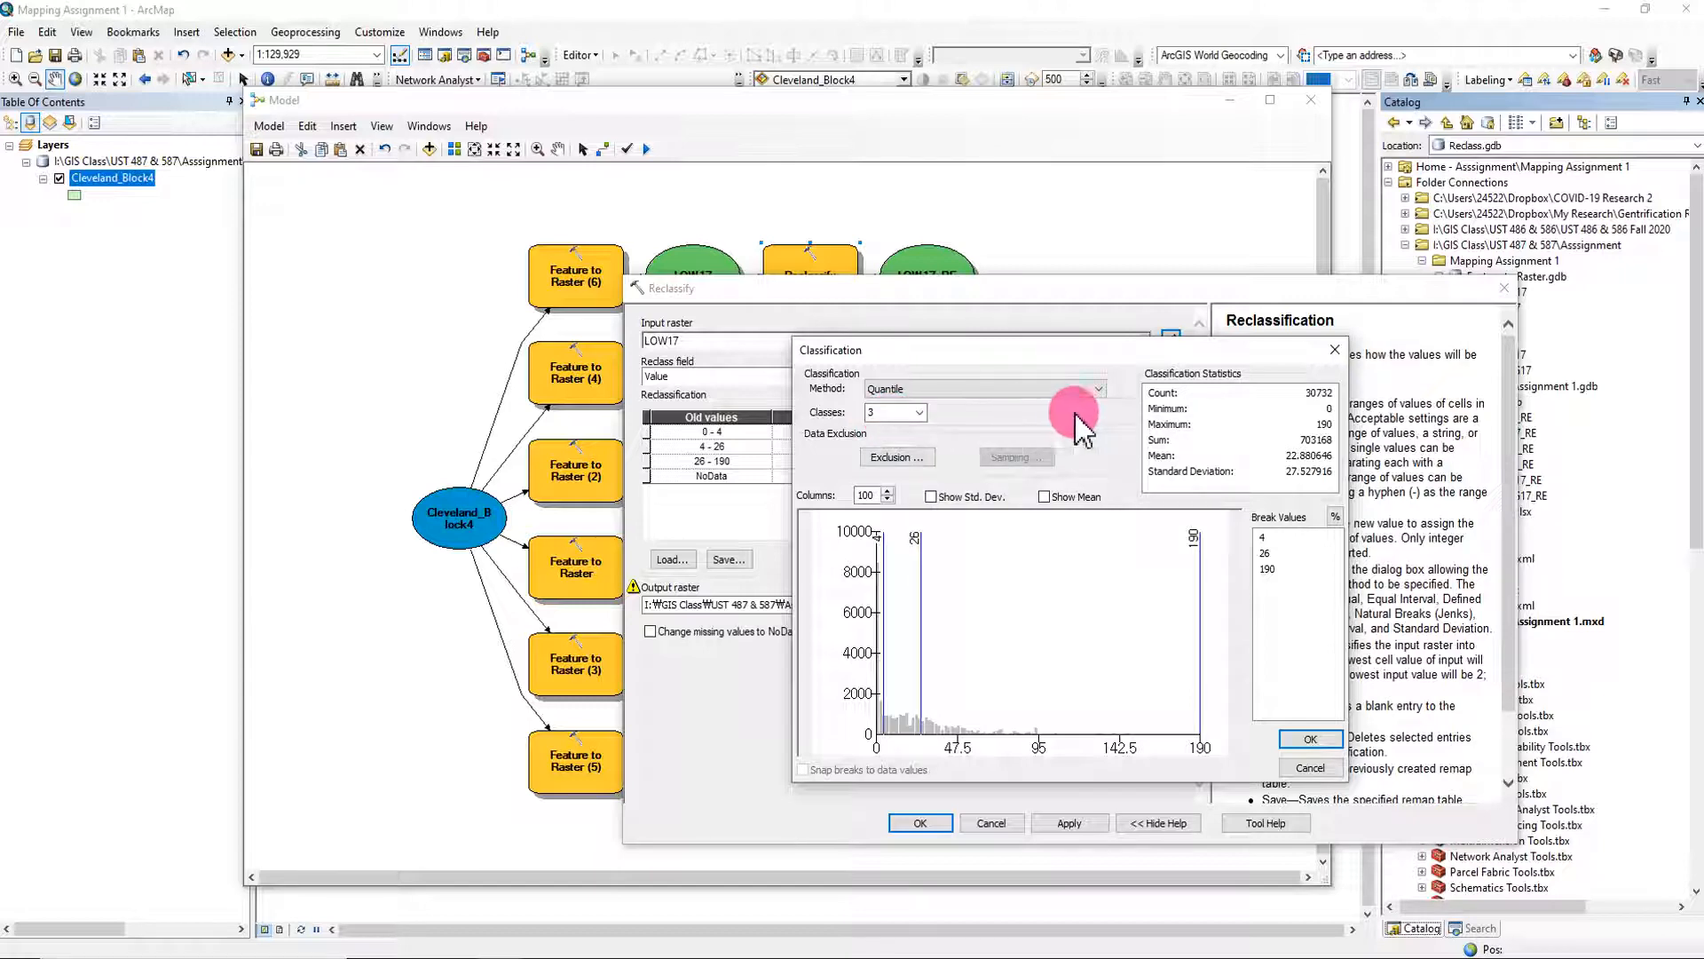
{"action": "left_click", "coordinate": [1334, 349]}
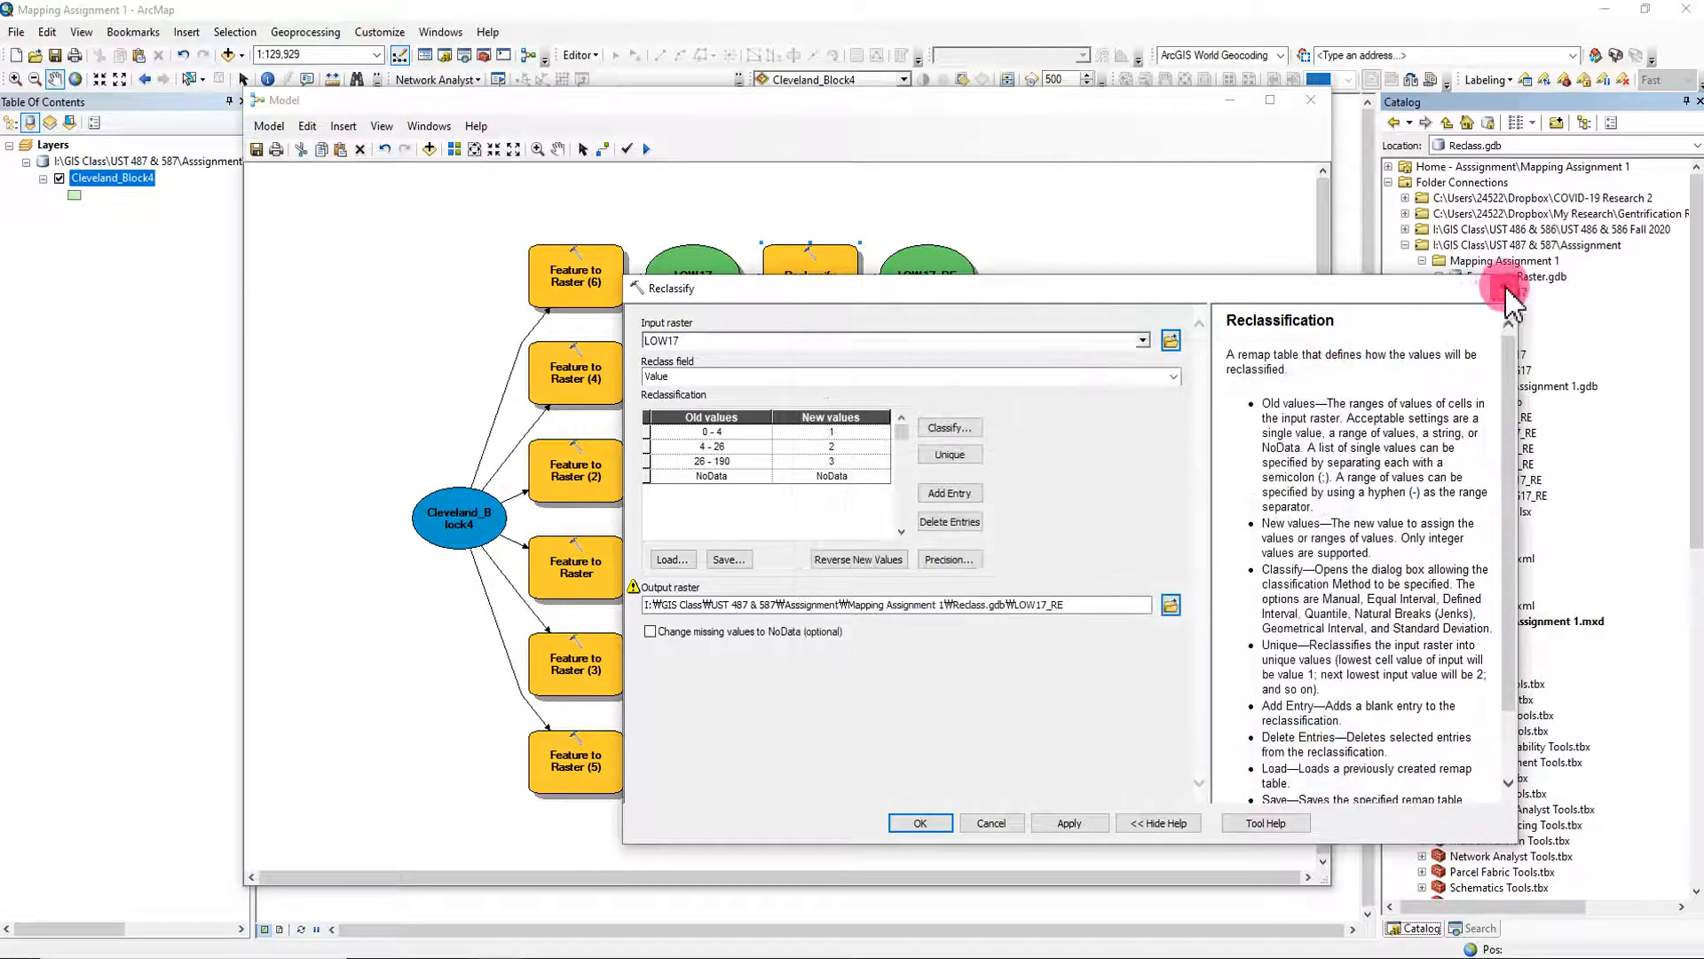
{"action": "left_click", "coordinate": [1508, 289]}
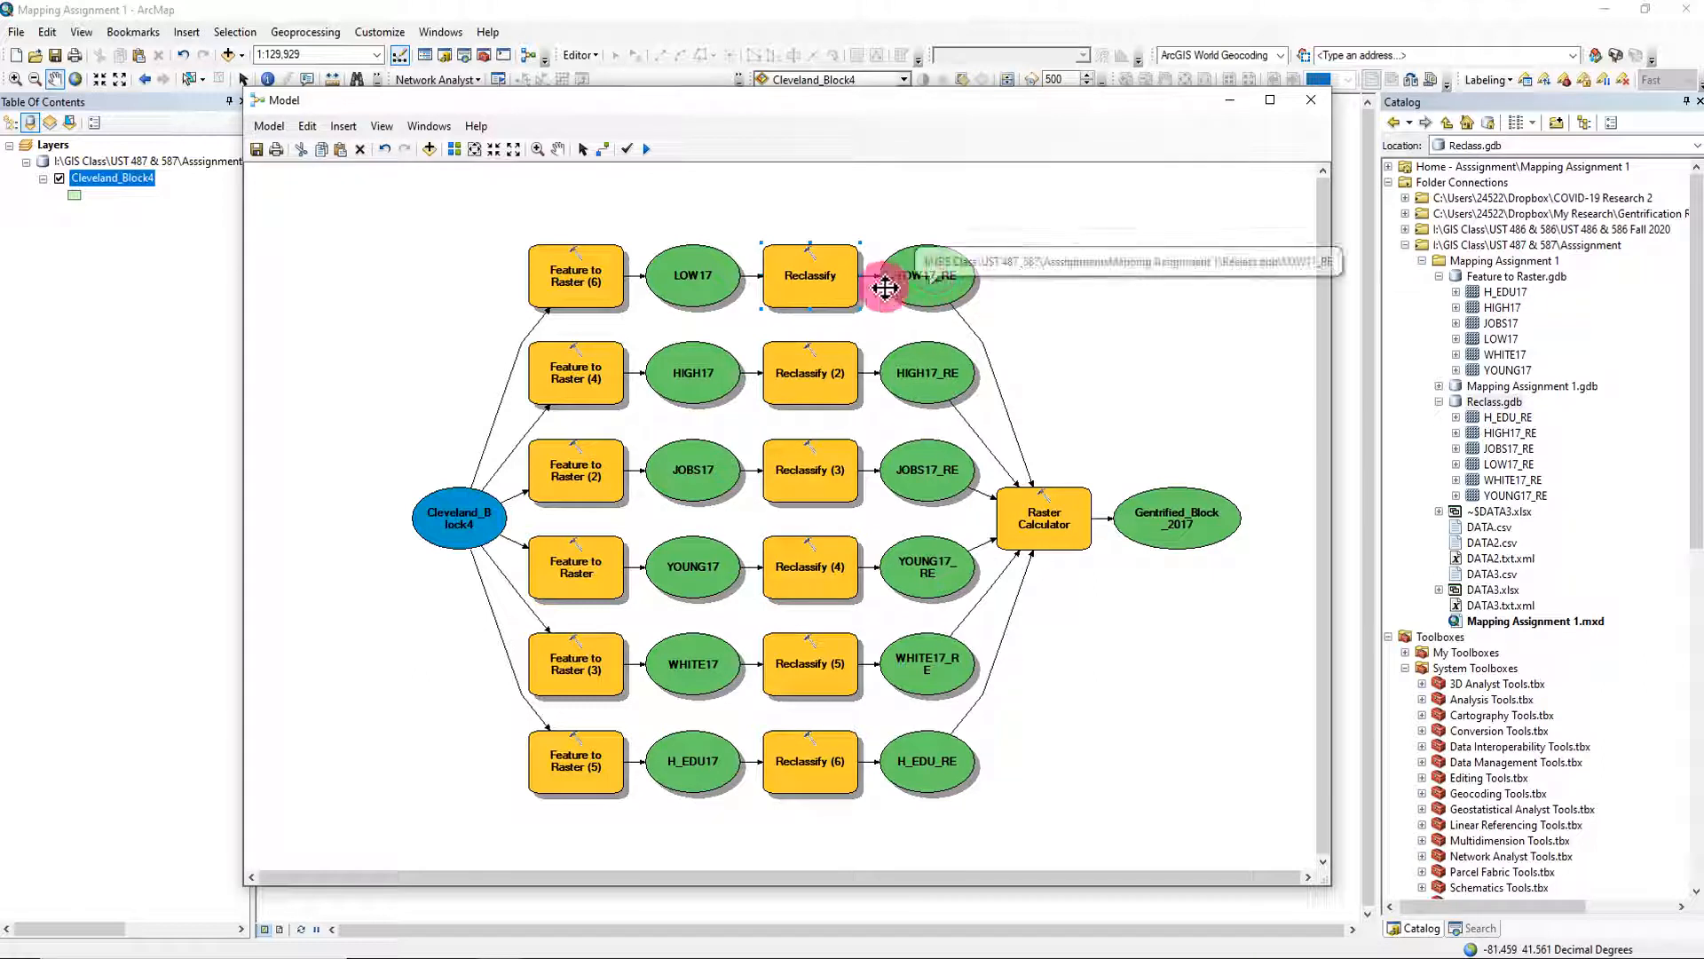
{"action": "left_click", "coordinate": [1488, 402]}
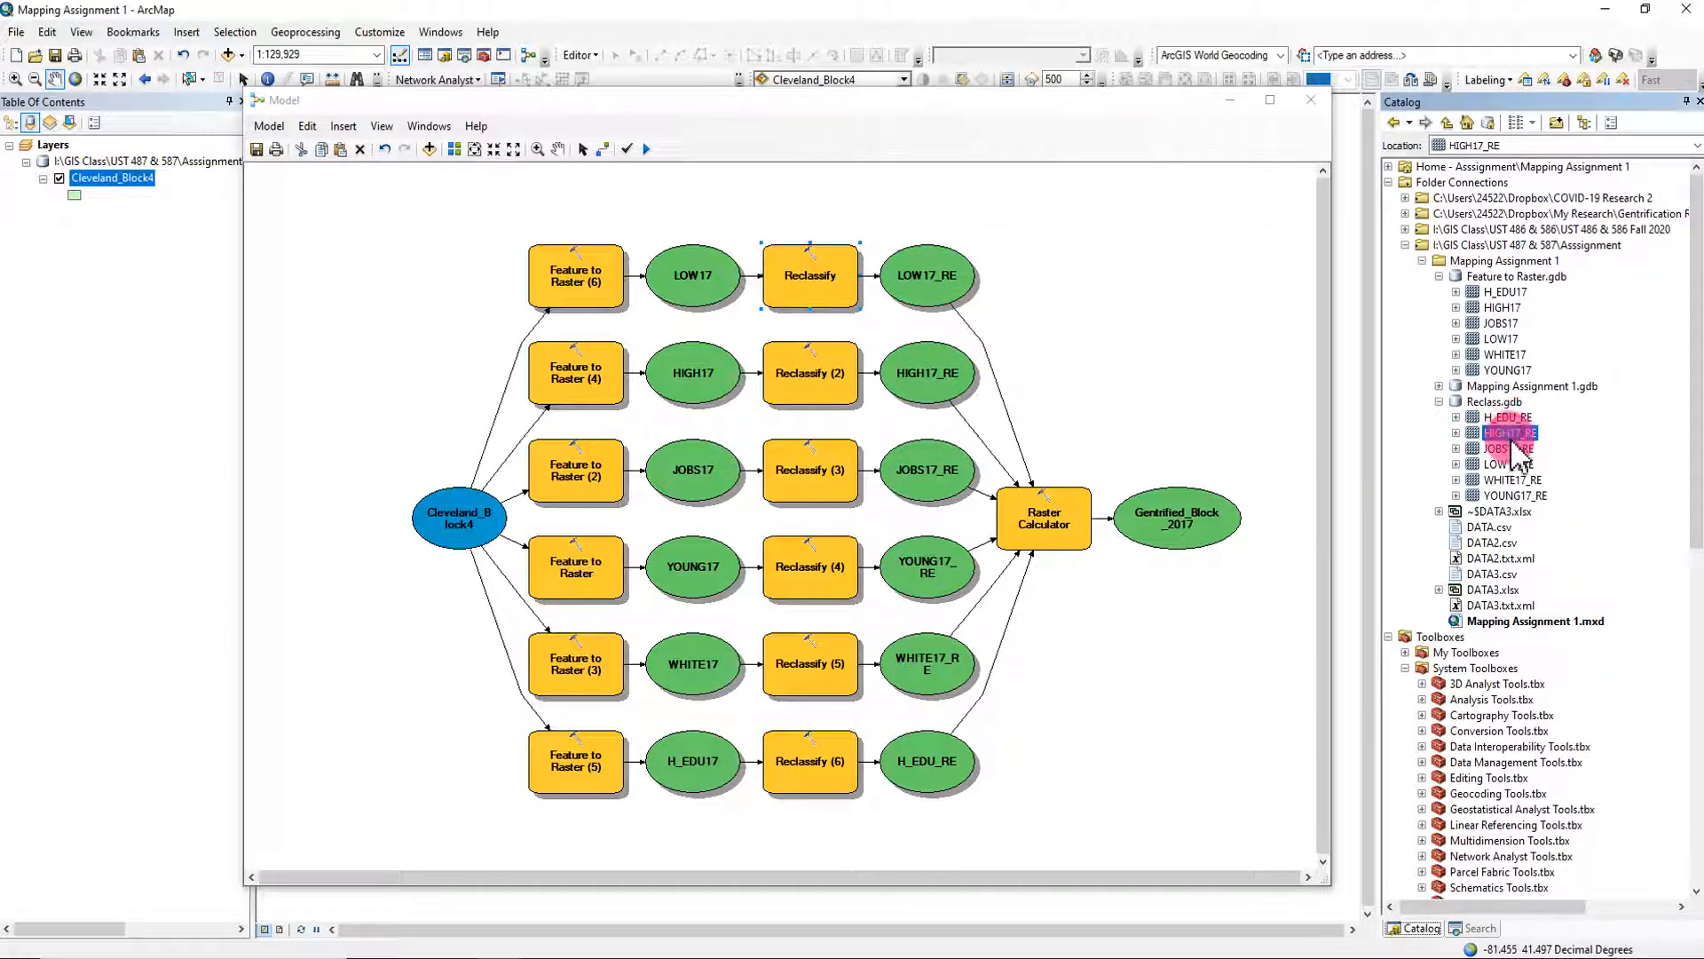
{"action": "left_click", "coordinate": [1518, 495]}
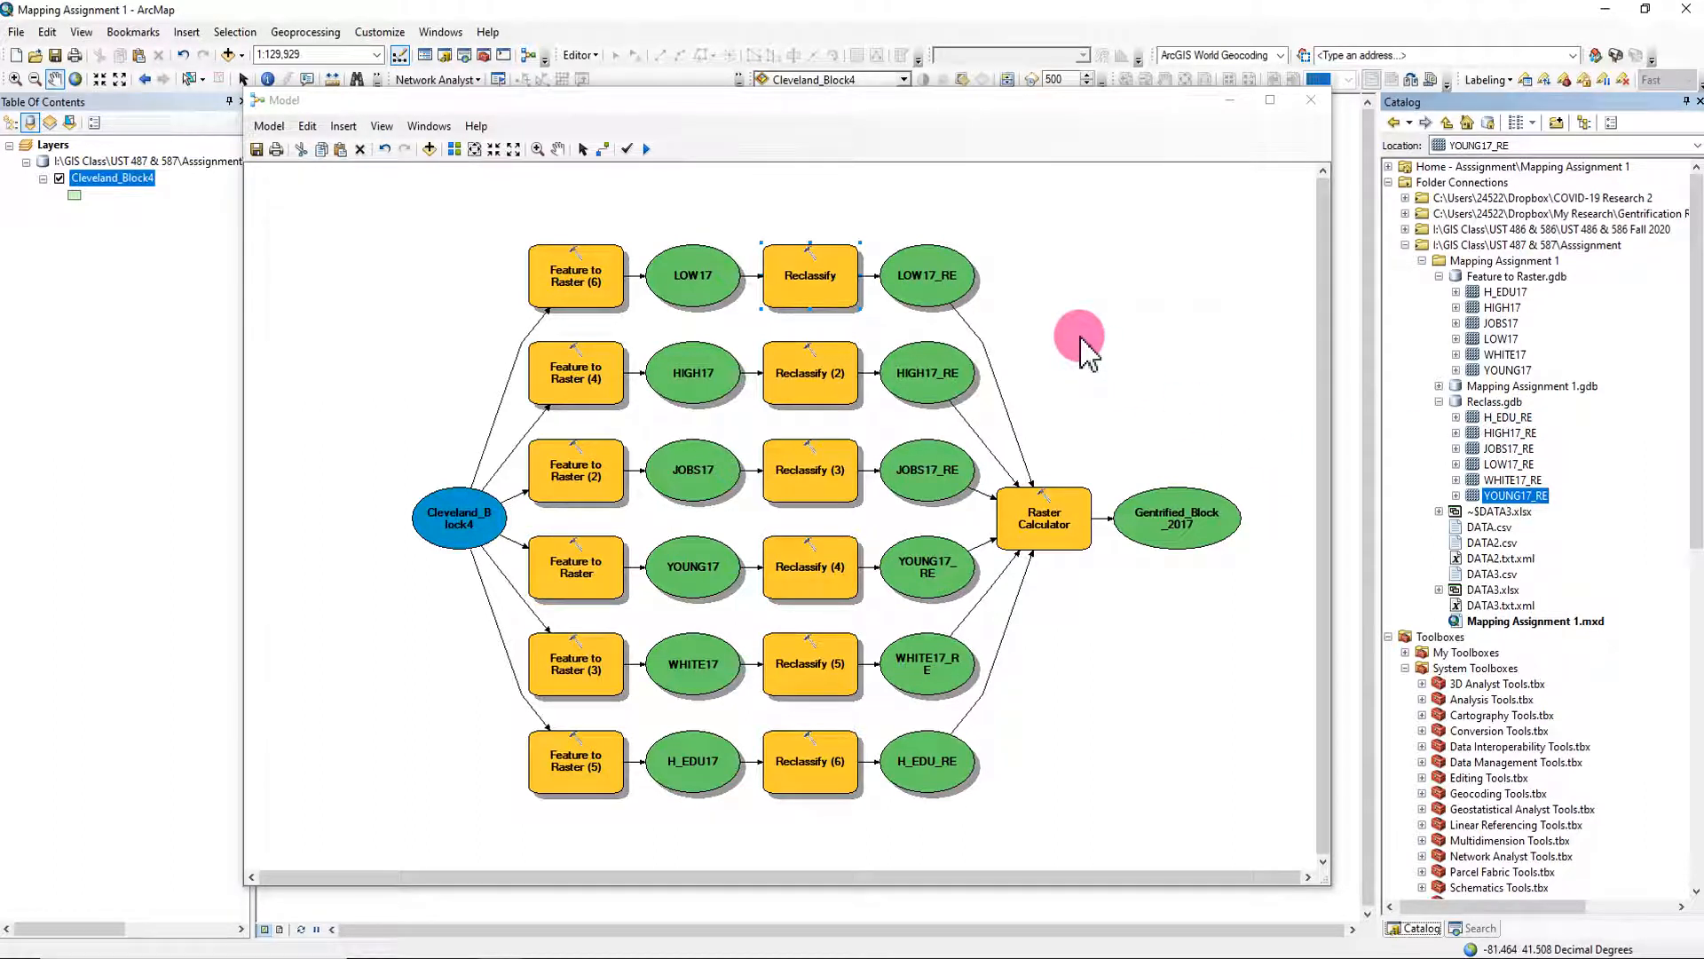
Open the Weighted Overlay tool from the Overlay toolset of Spatial Analyst Tools.
{"action": "scroll", "coordinate": [1500, 763], "scroll_direction": "down", "scroll_amount": 9}
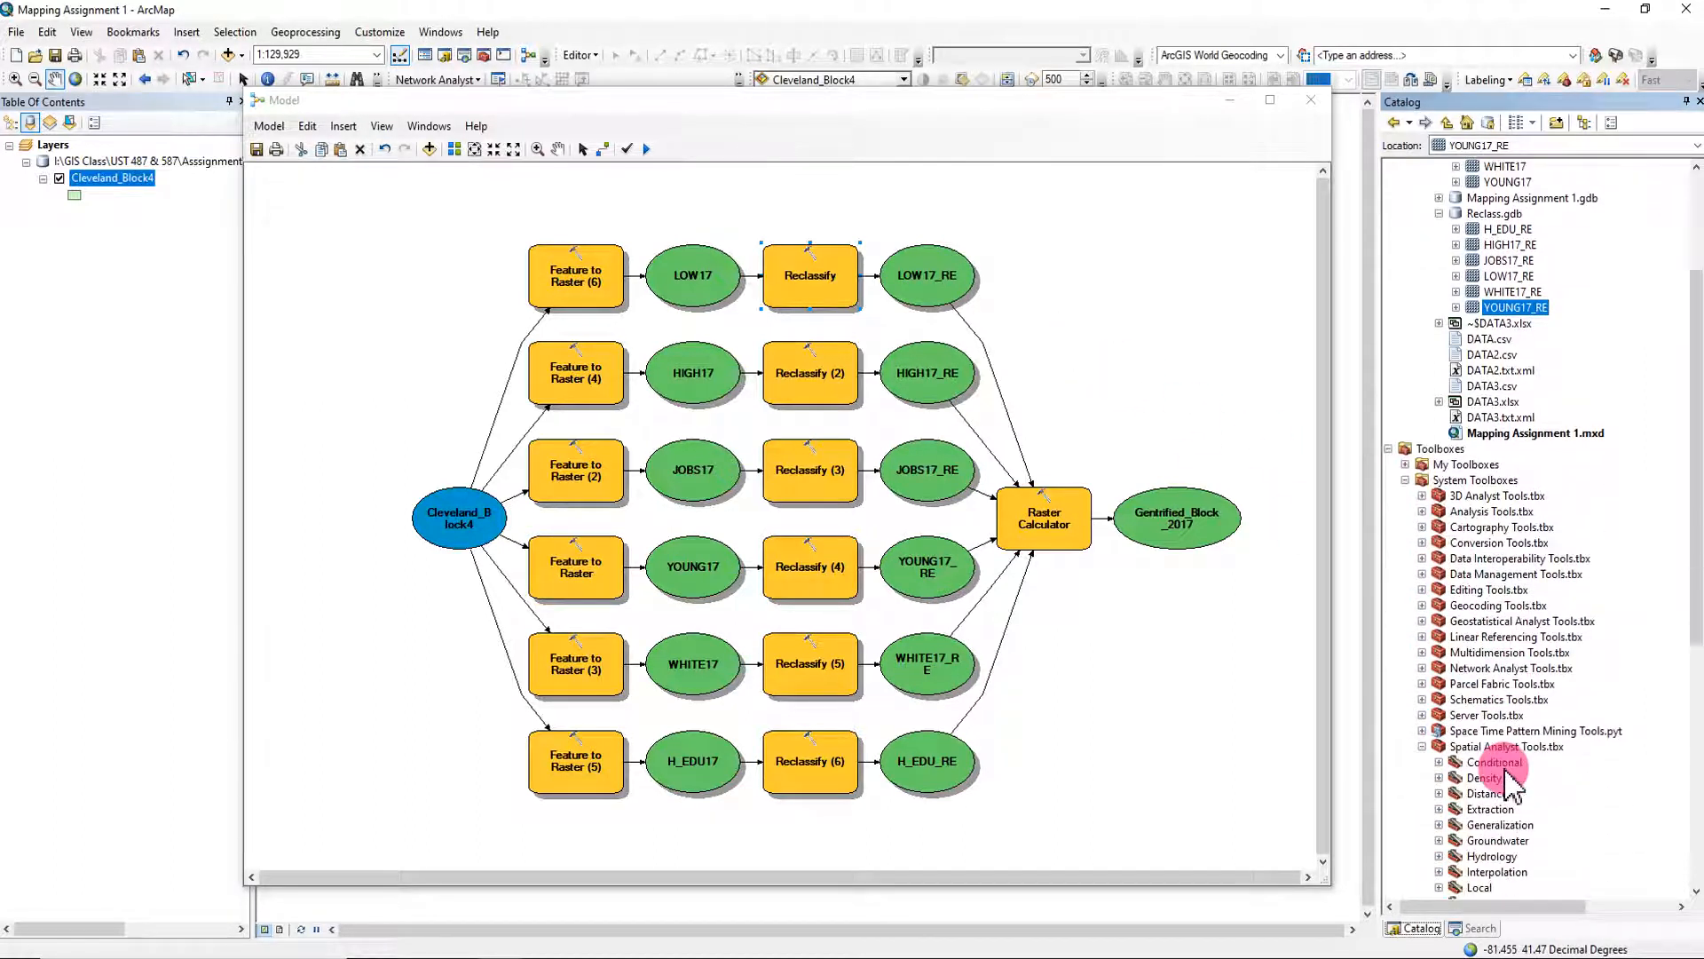
{"action": "scroll", "coordinate": [1506, 781], "scroll_direction": "down", "scroll_amount": 4}
{"action": "scroll", "coordinate": [1504, 768], "scroll_direction": "down", "scroll_amount": 1}
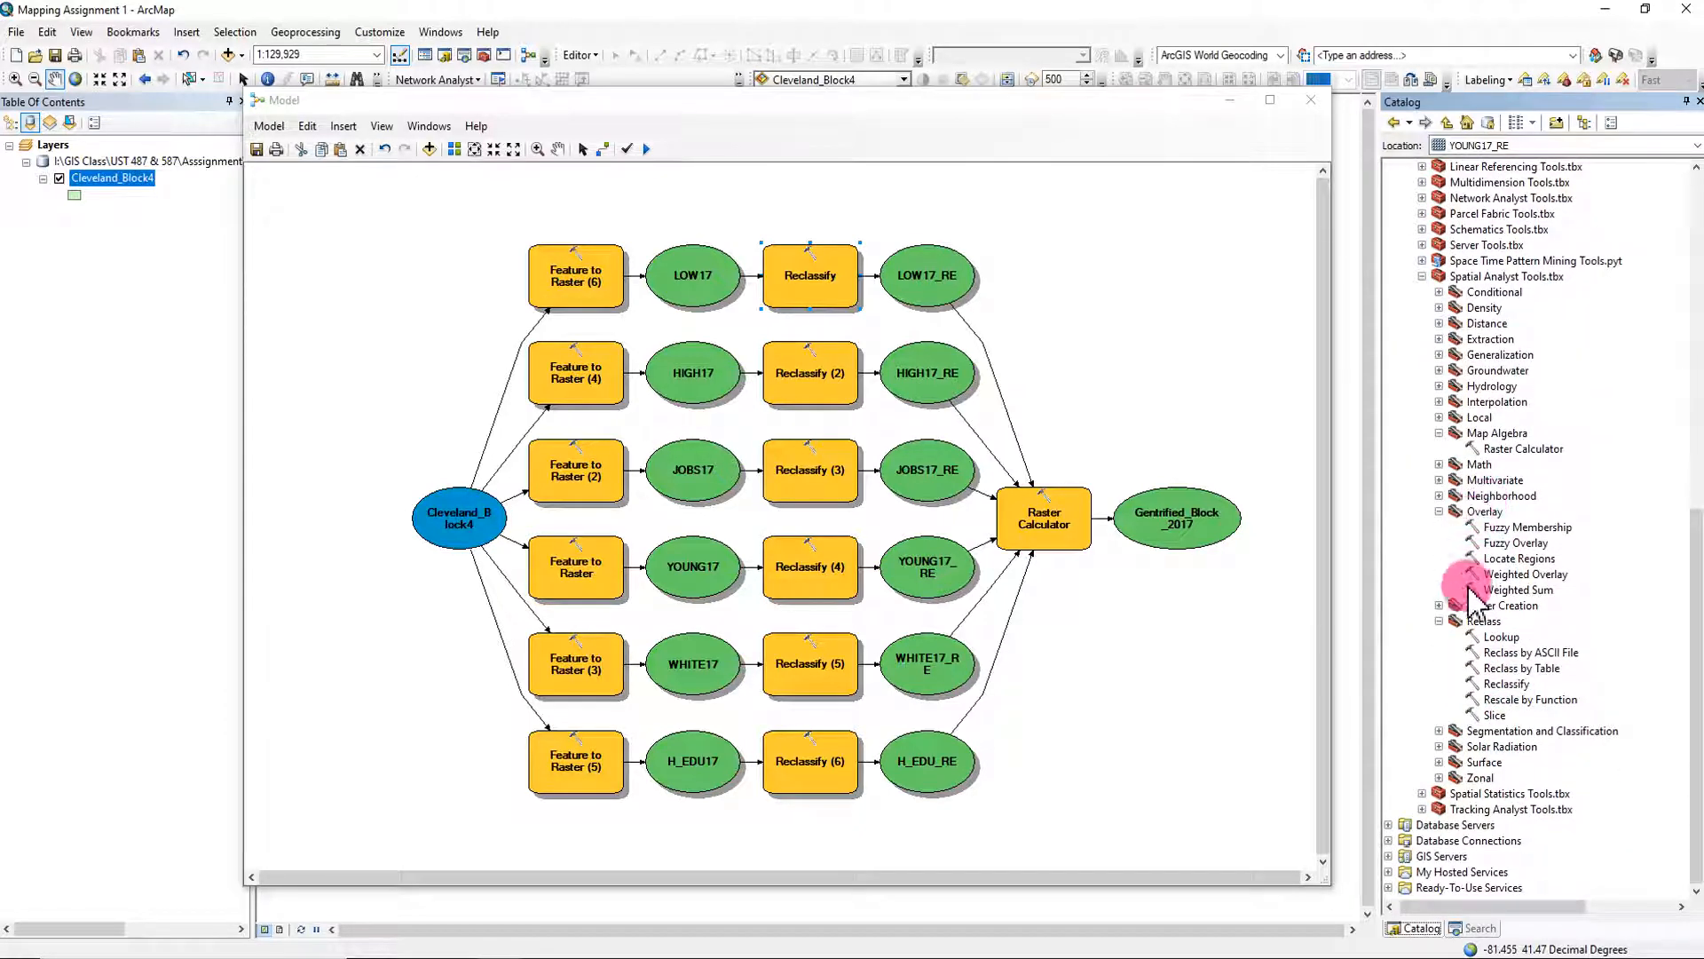
{"action": "double_click", "coordinate": [1520, 575]}
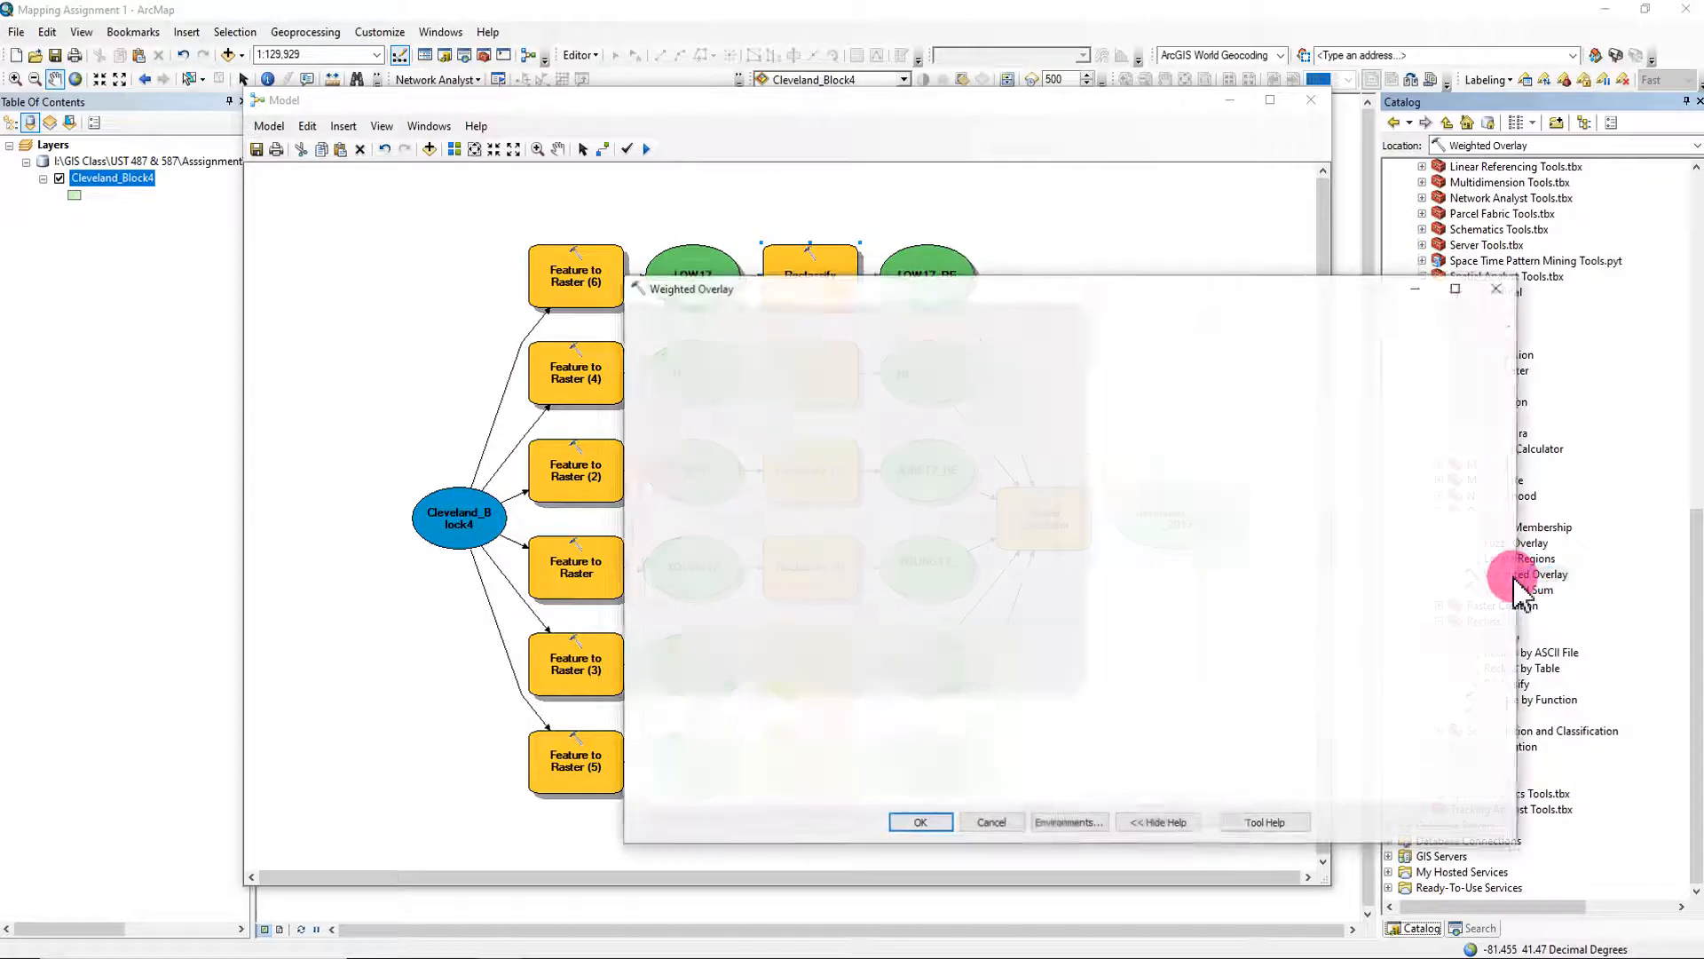
Add the YOUNG17_RE raster from Reclass.gdb in the Mapping Assignment 1 folder to the weighted overlay table.
{"action": "left_click", "coordinate": [1087, 352]}
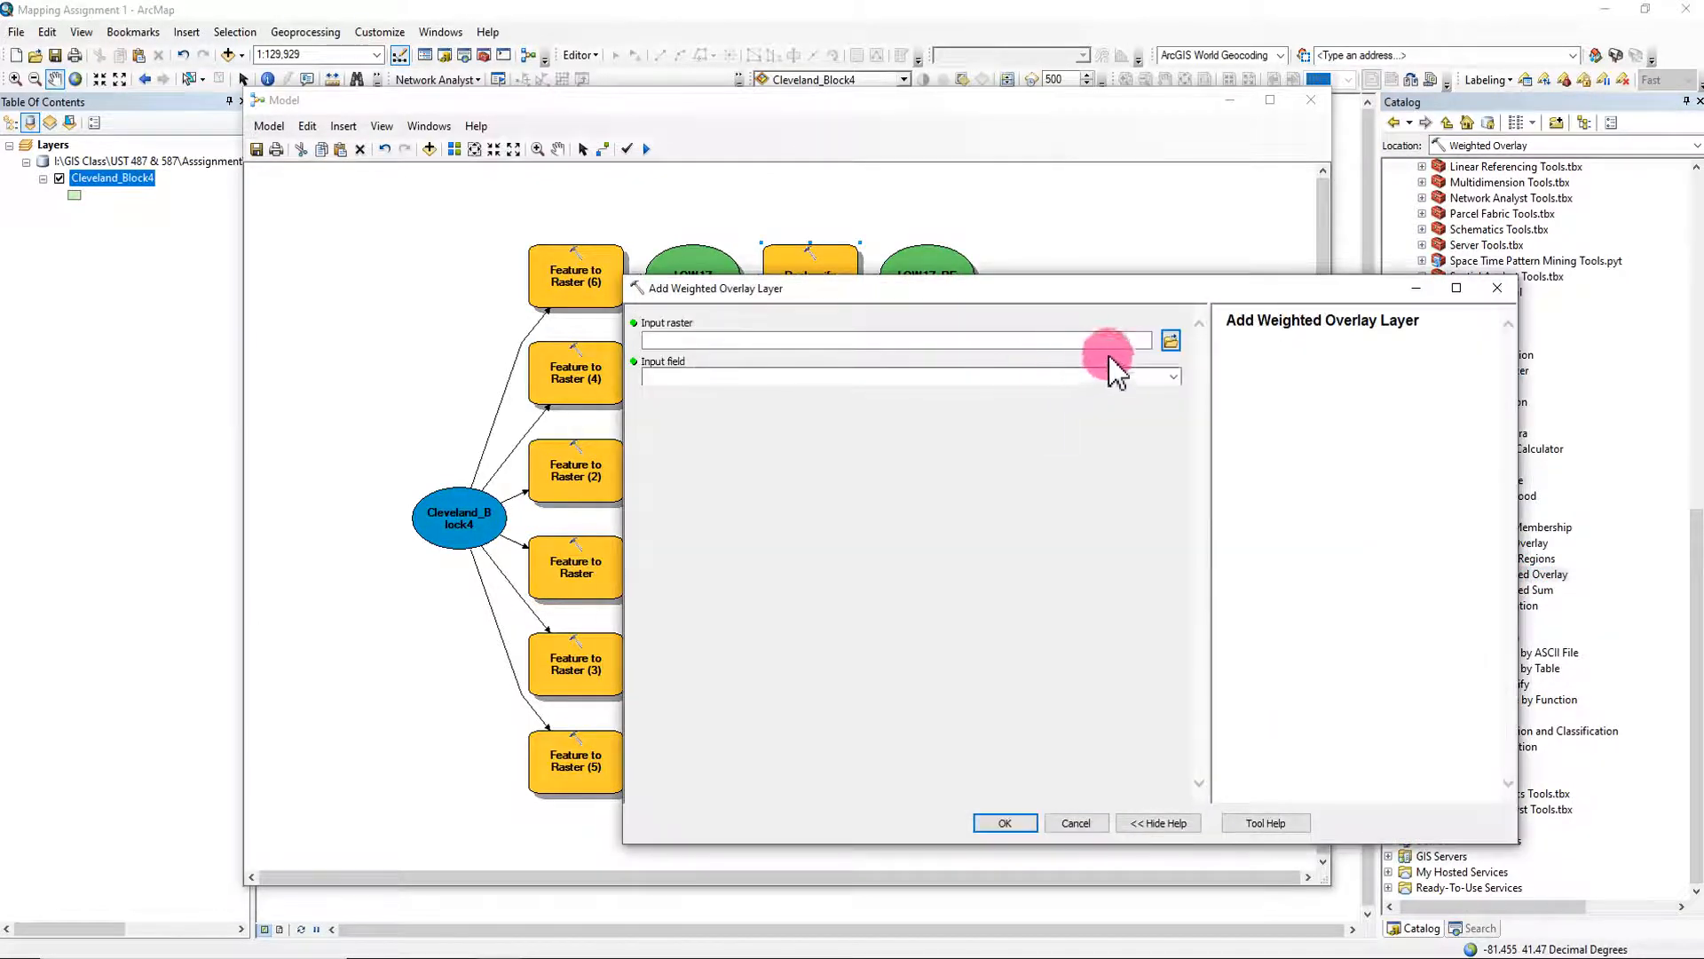
{"action": "left_click", "coordinate": [1170, 341]}
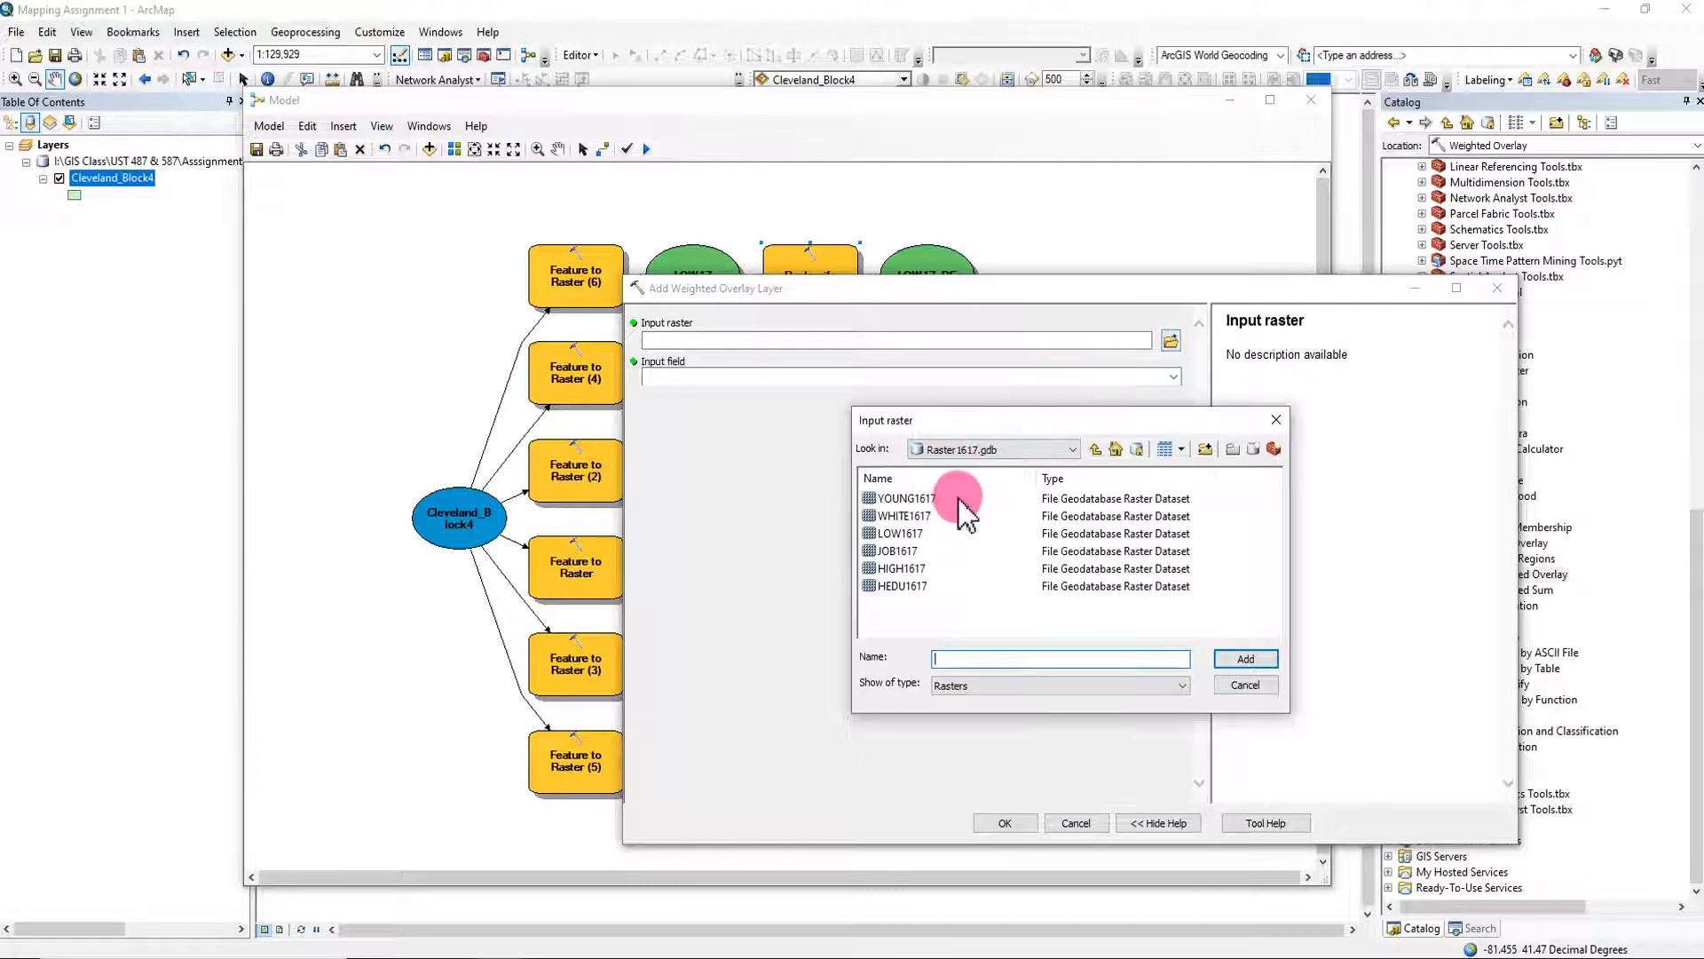
{"action": "left_click", "coordinate": [1093, 449]}
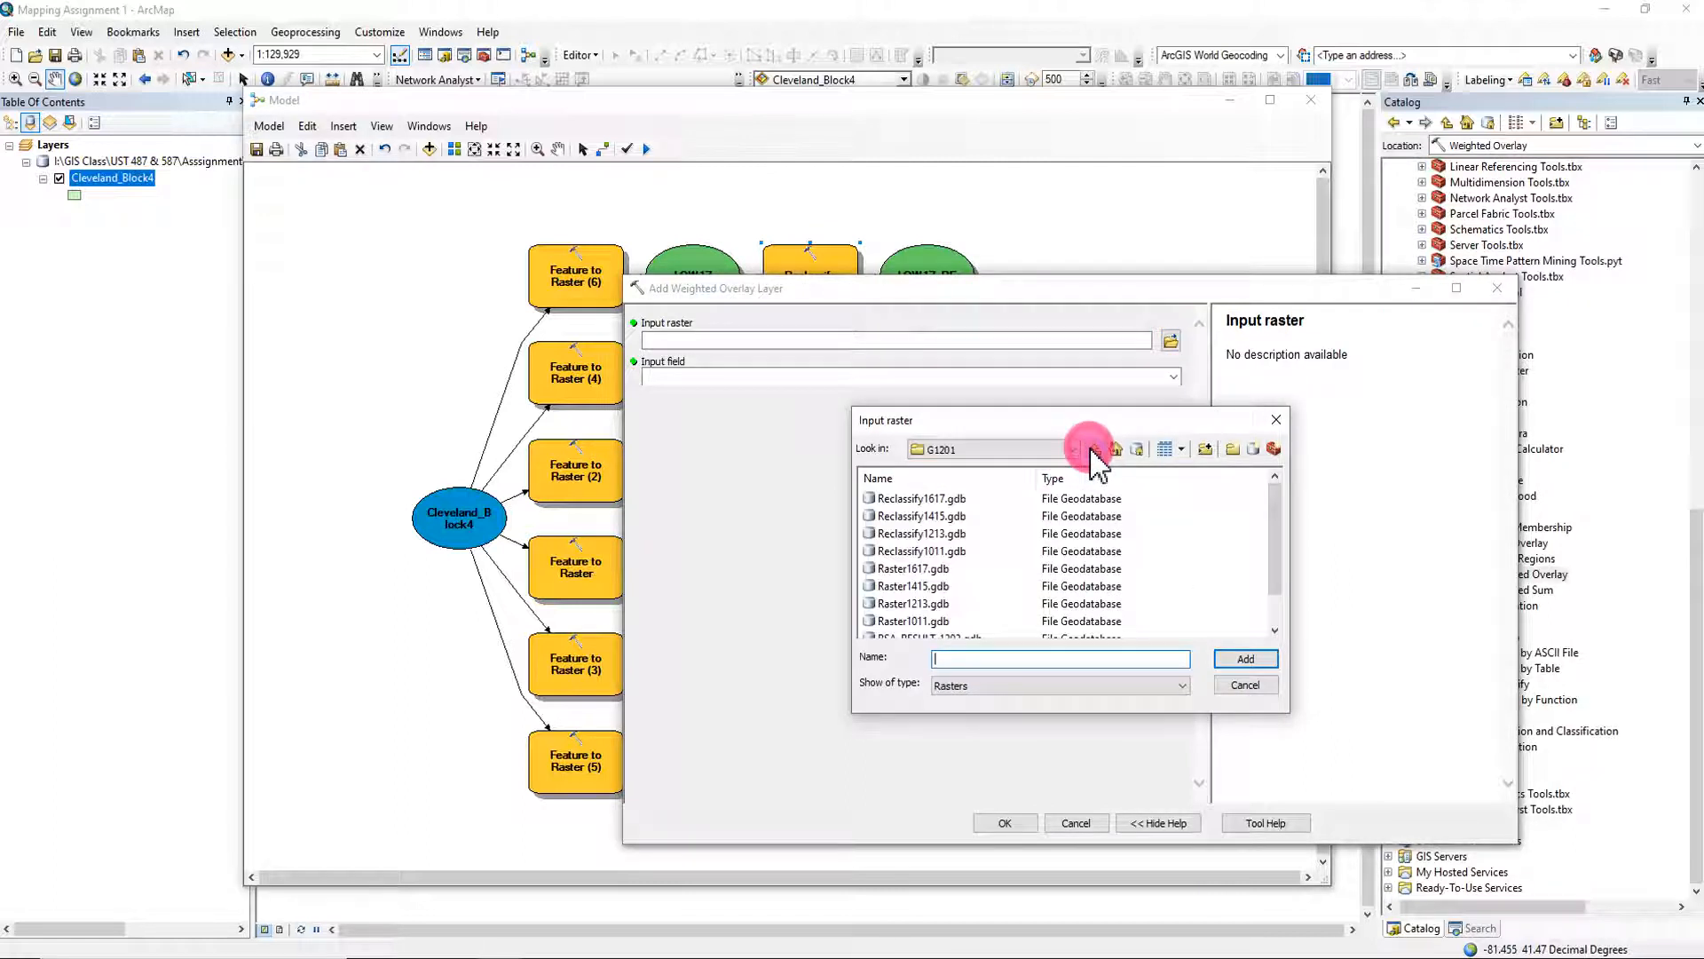
{"action": "left_click", "coordinate": [1095, 449]}
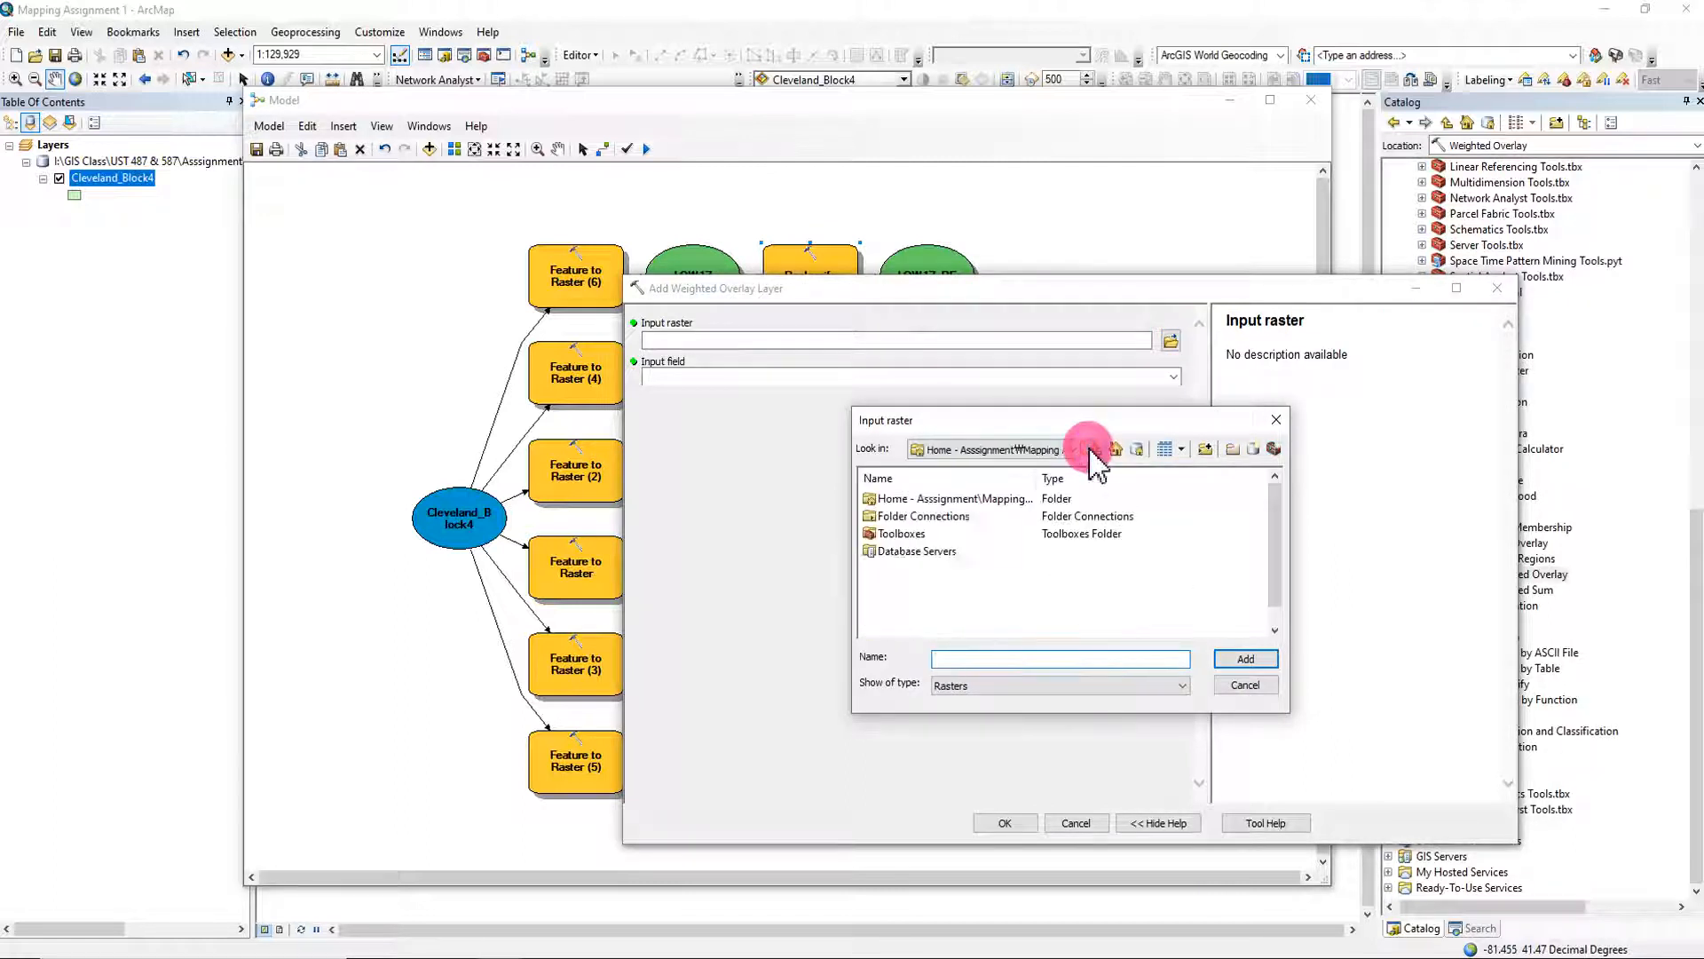
{"action": "double_click", "coordinate": [958, 516]}
{"action": "double_click", "coordinate": [968, 498]}
{"action": "double_click", "coordinate": [957, 501]}
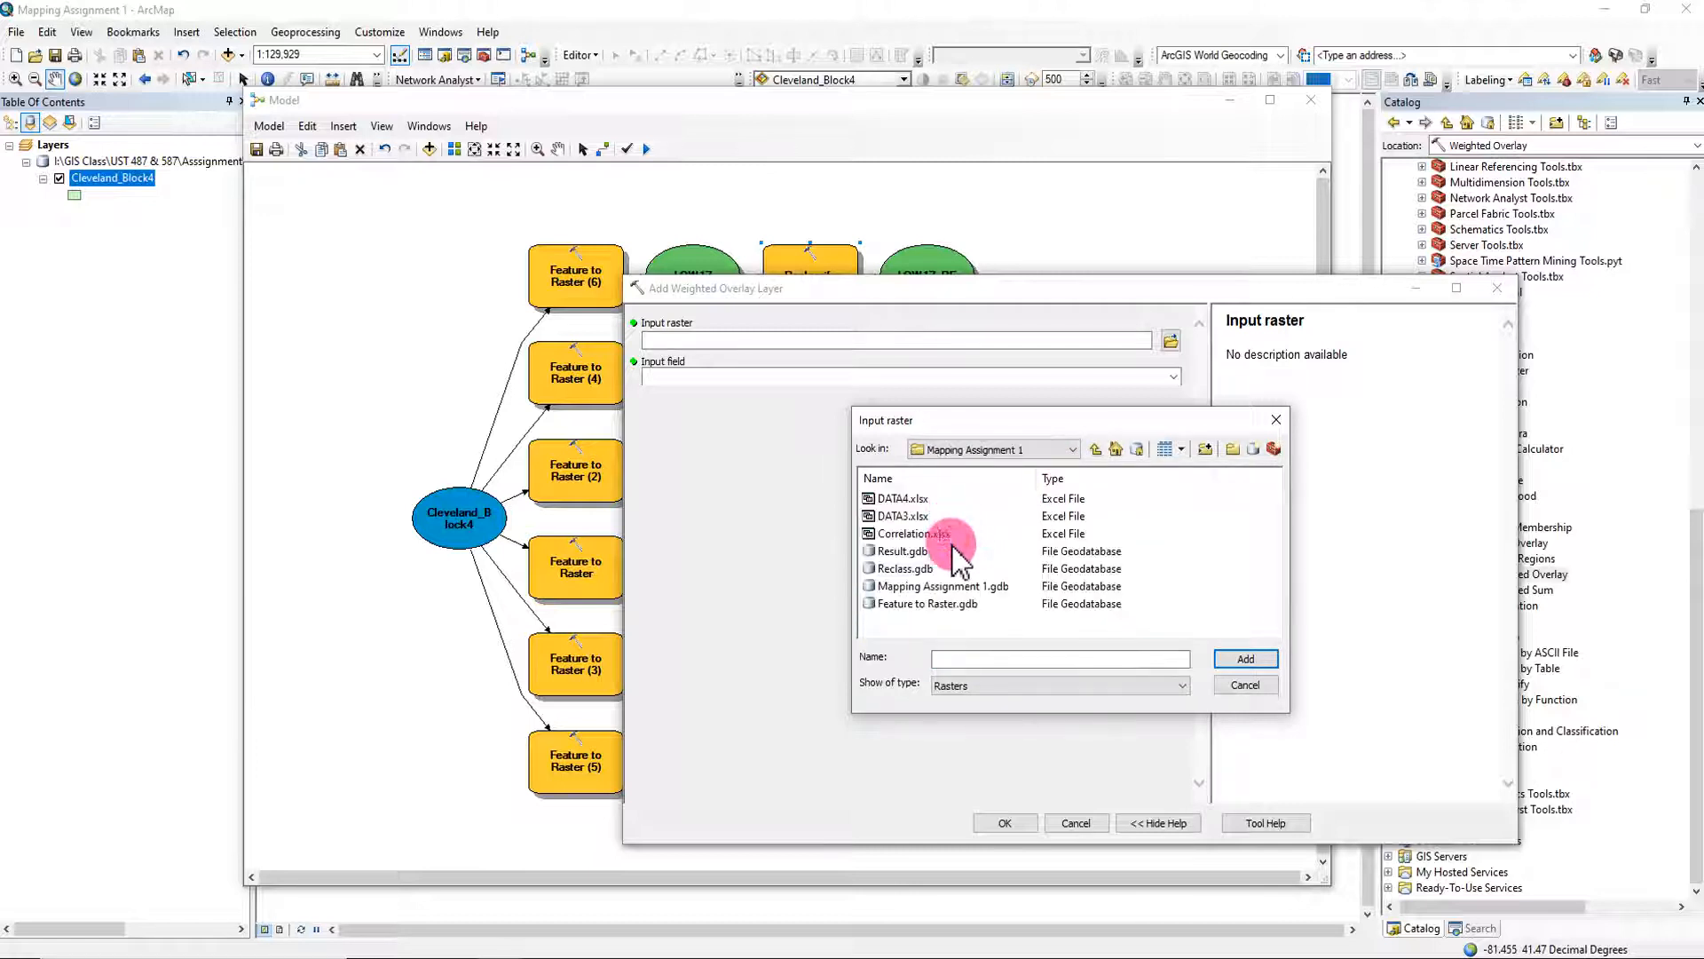
{"action": "double_click", "coordinate": [916, 577]}
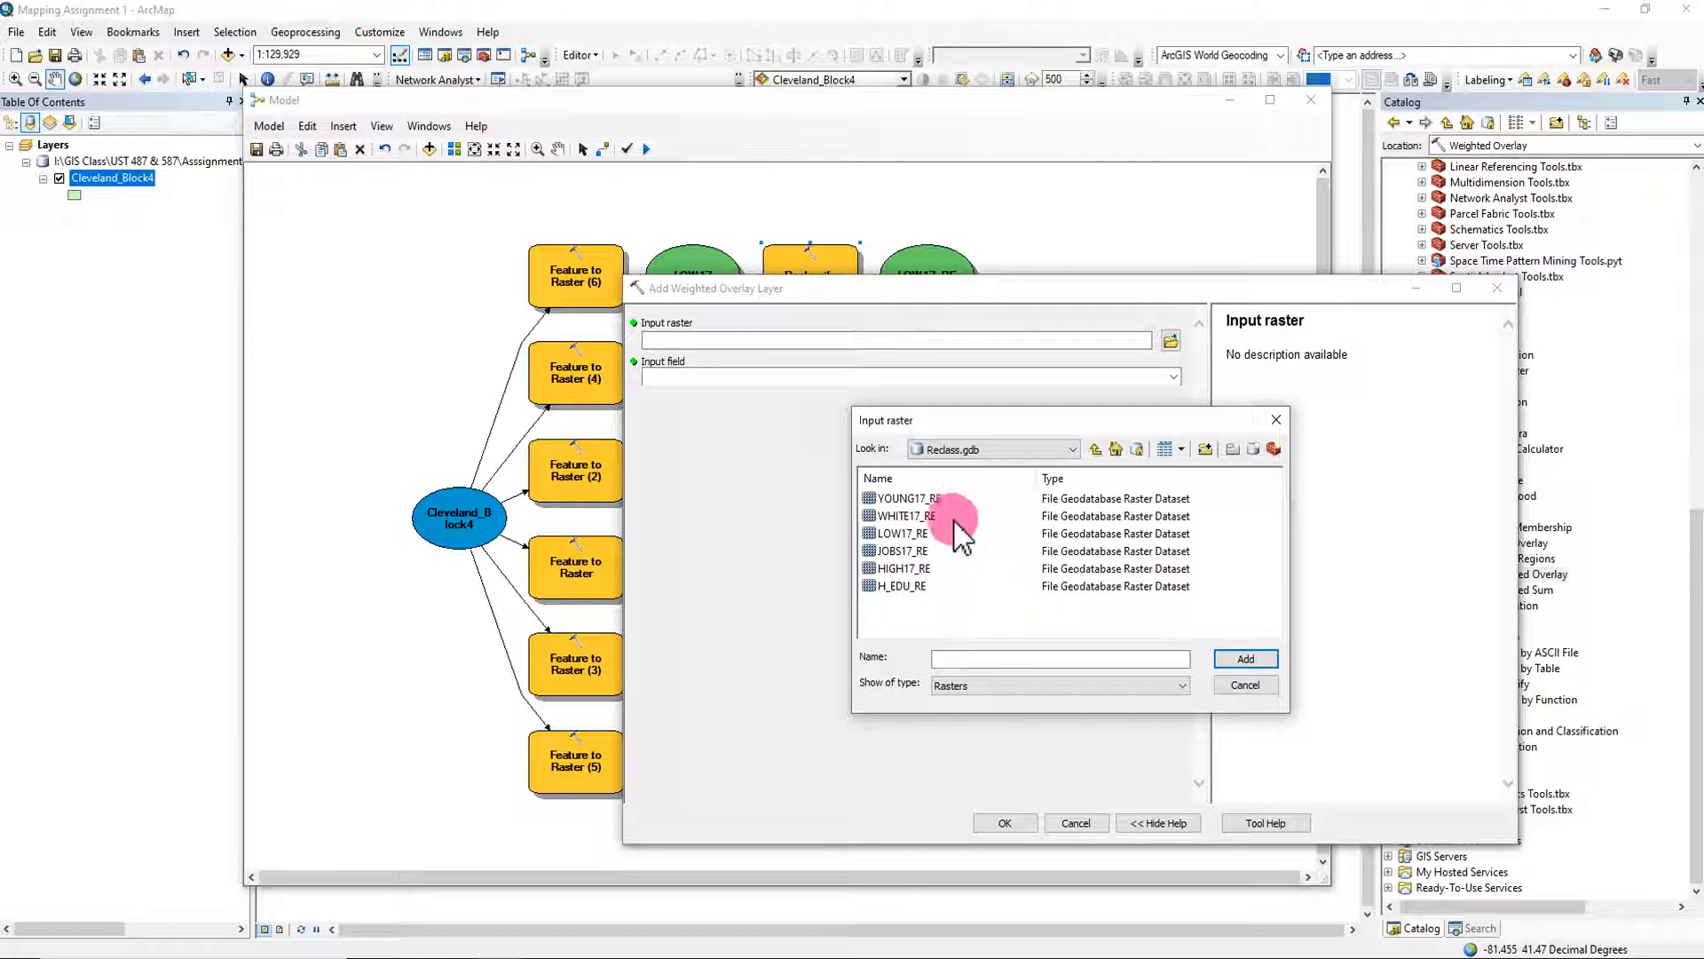
{"action": "left_click", "coordinate": [933, 500]}
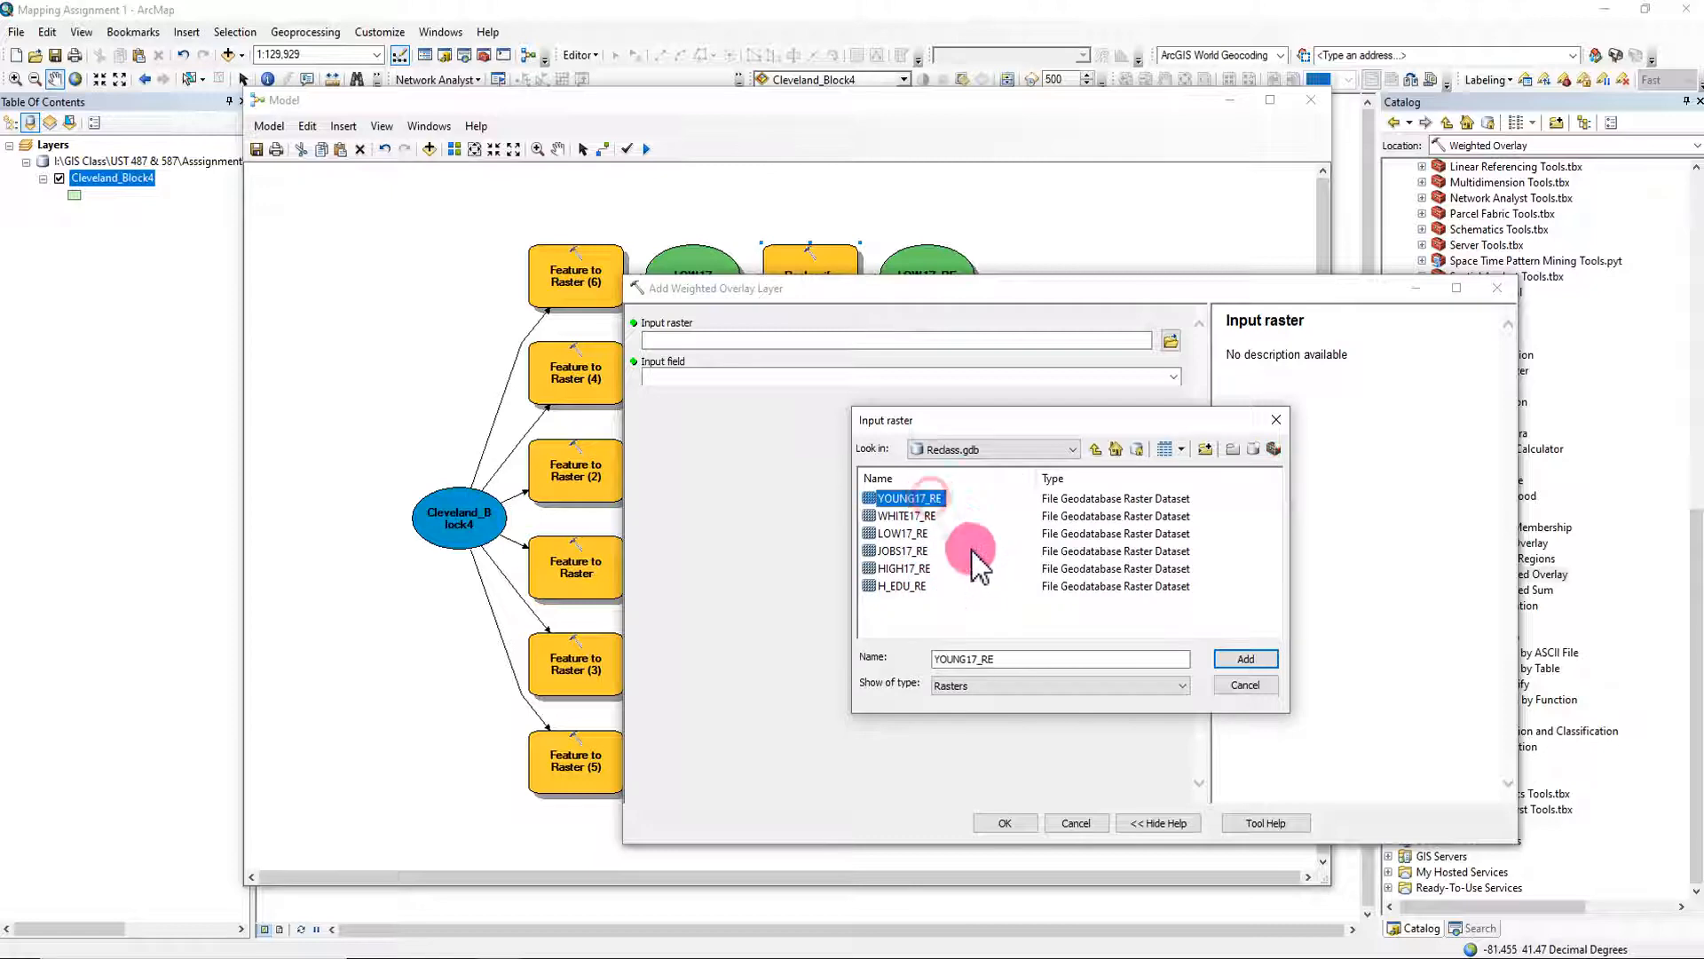
{"action": "left_click", "coordinate": [1247, 659]}
{"action": "left_click", "coordinate": [1021, 822]}
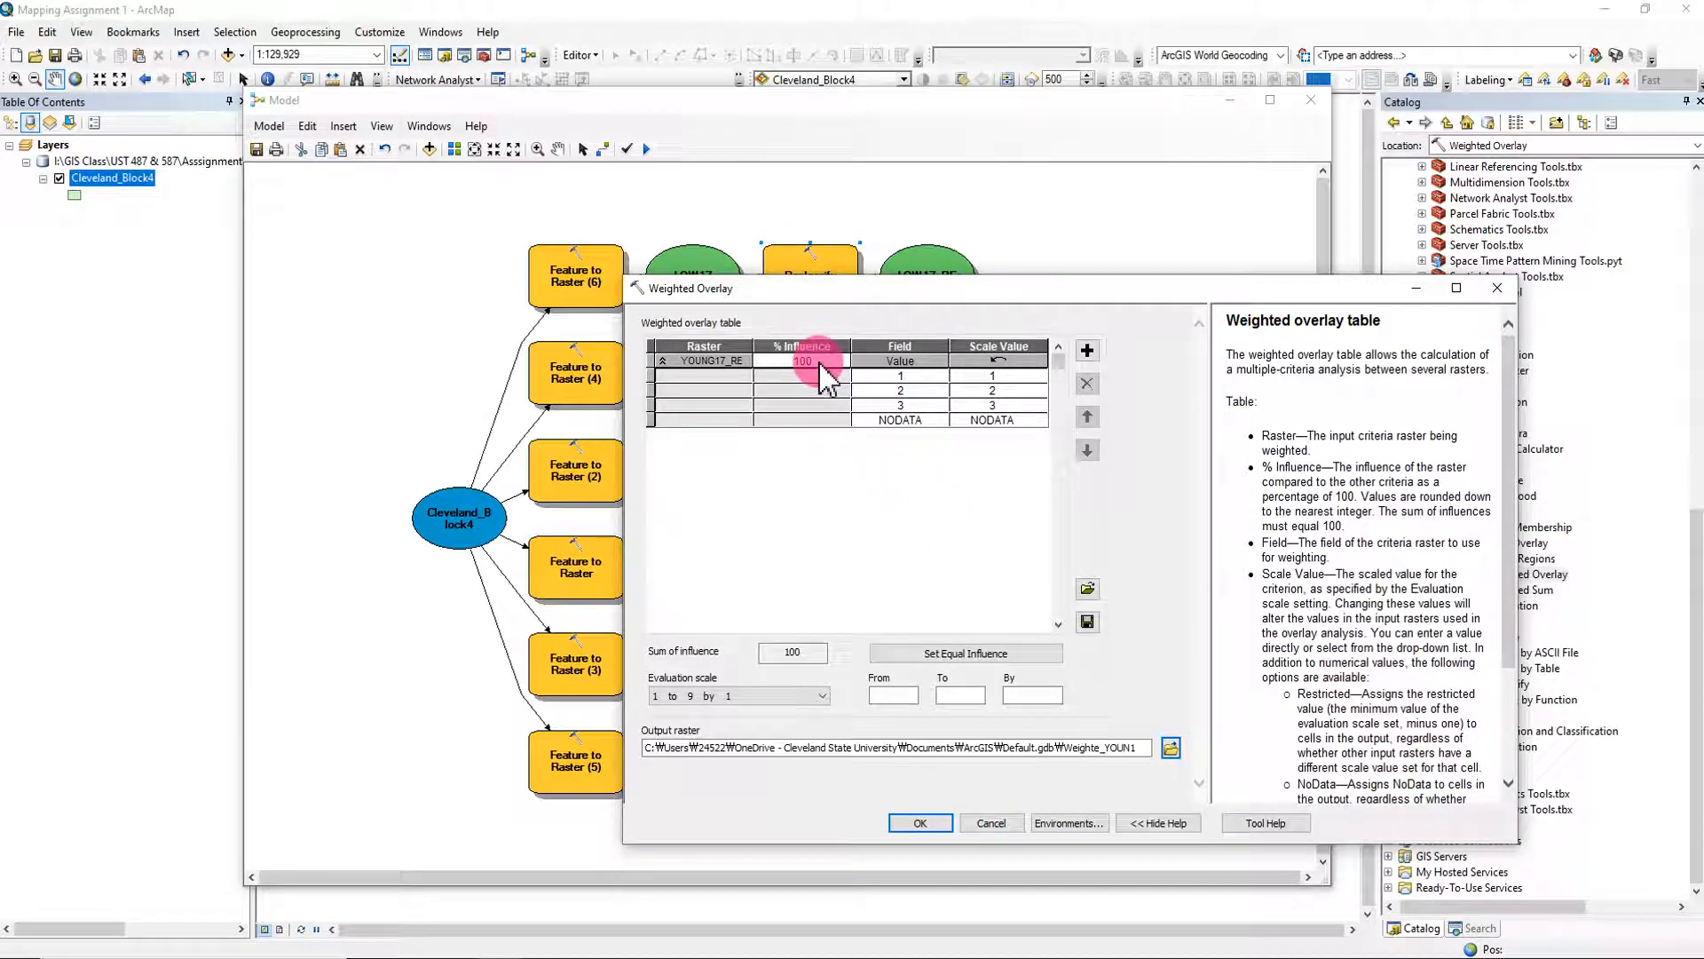
Add the WHITE17_RE raster from Reclass.gdb to the weighted overlay table, using the Value field.
{"action": "left_click", "coordinate": [1086, 350]}
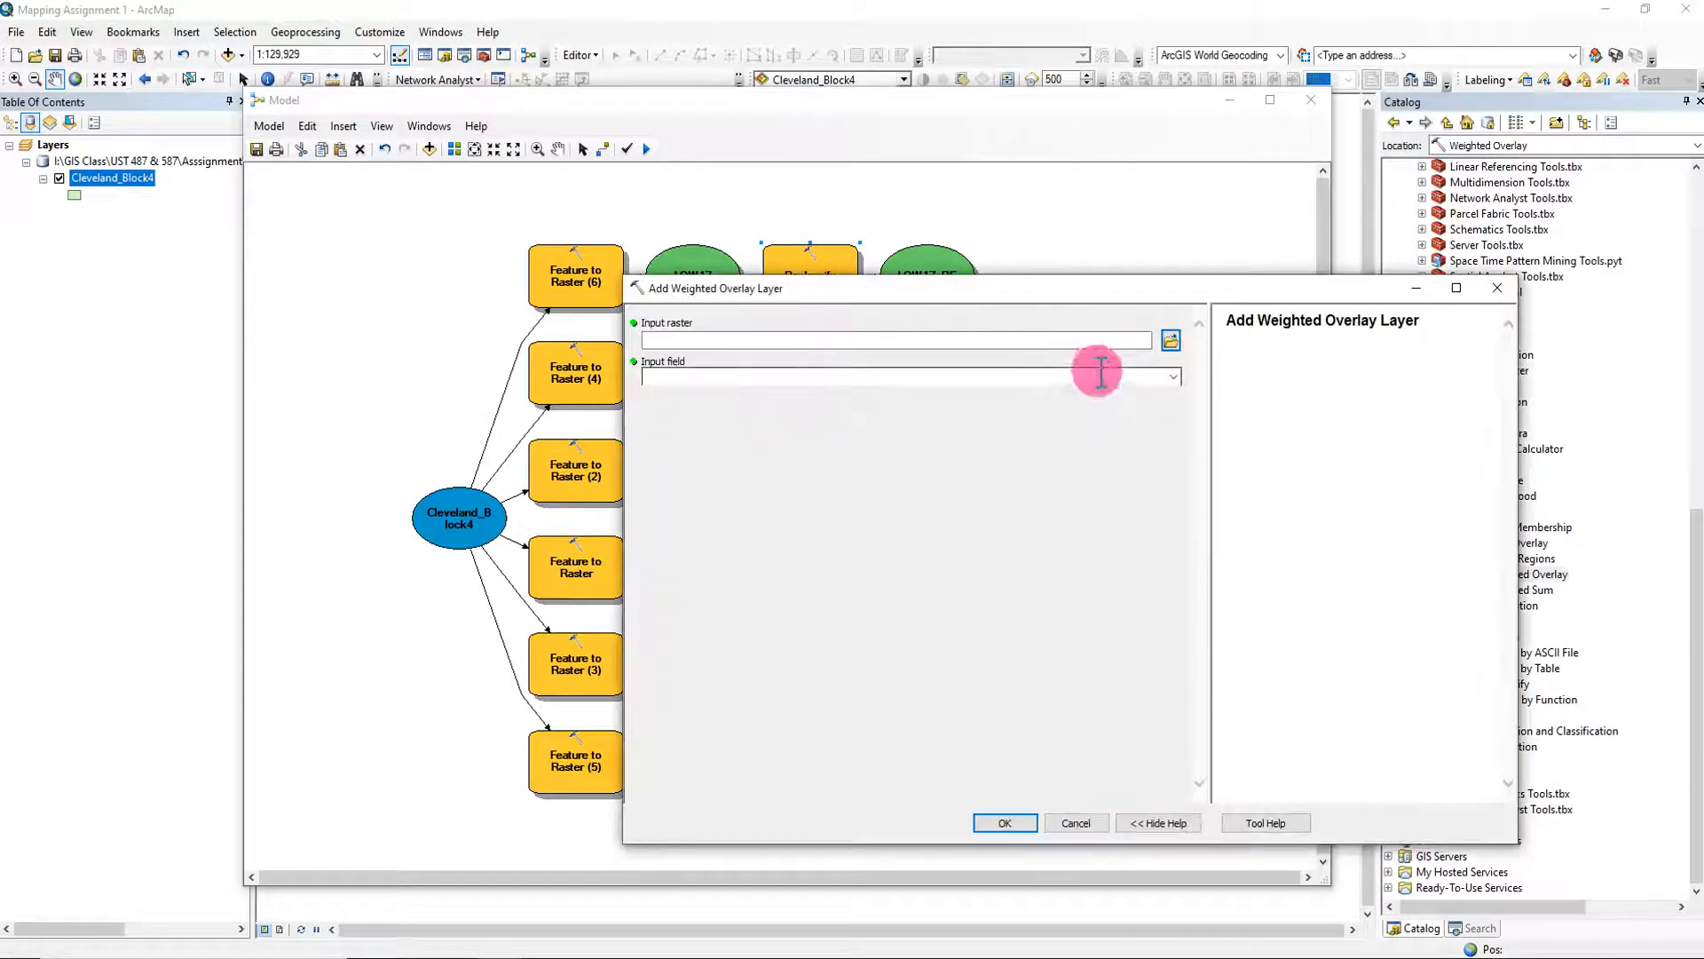
{"action": "left_click", "coordinate": [1171, 340]}
{"action": "left_click", "coordinate": [923, 518]}
{"action": "left_click", "coordinate": [1245, 659]}
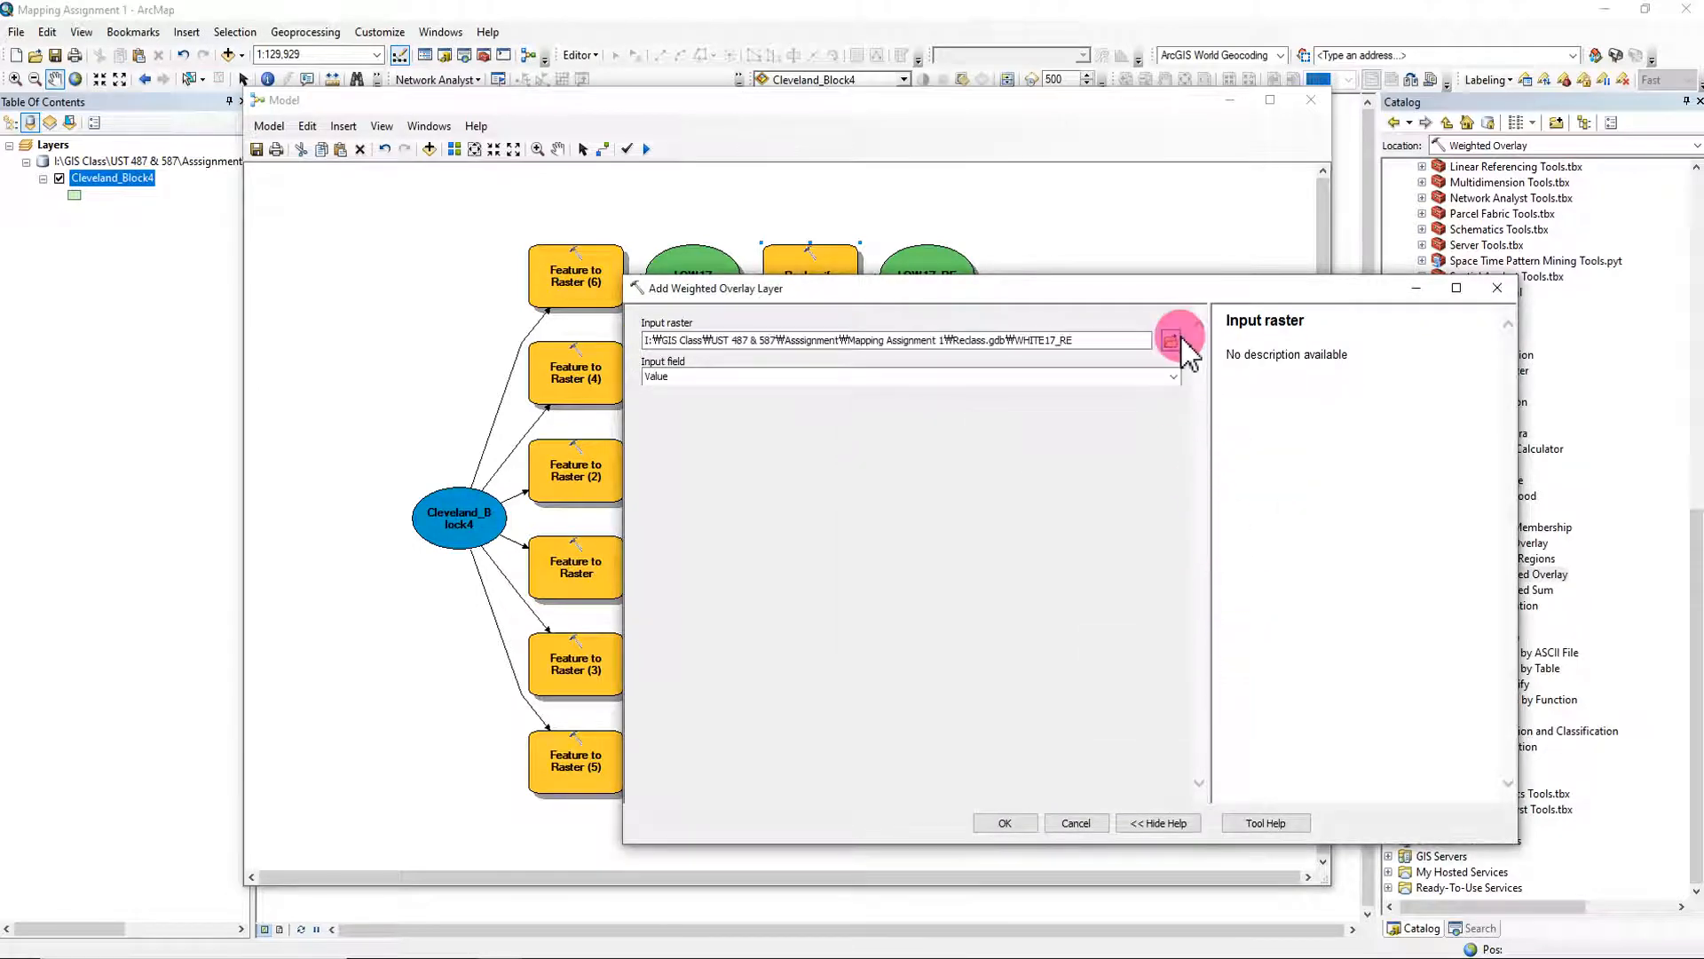
{"action": "left_click", "coordinate": [1012, 821]}
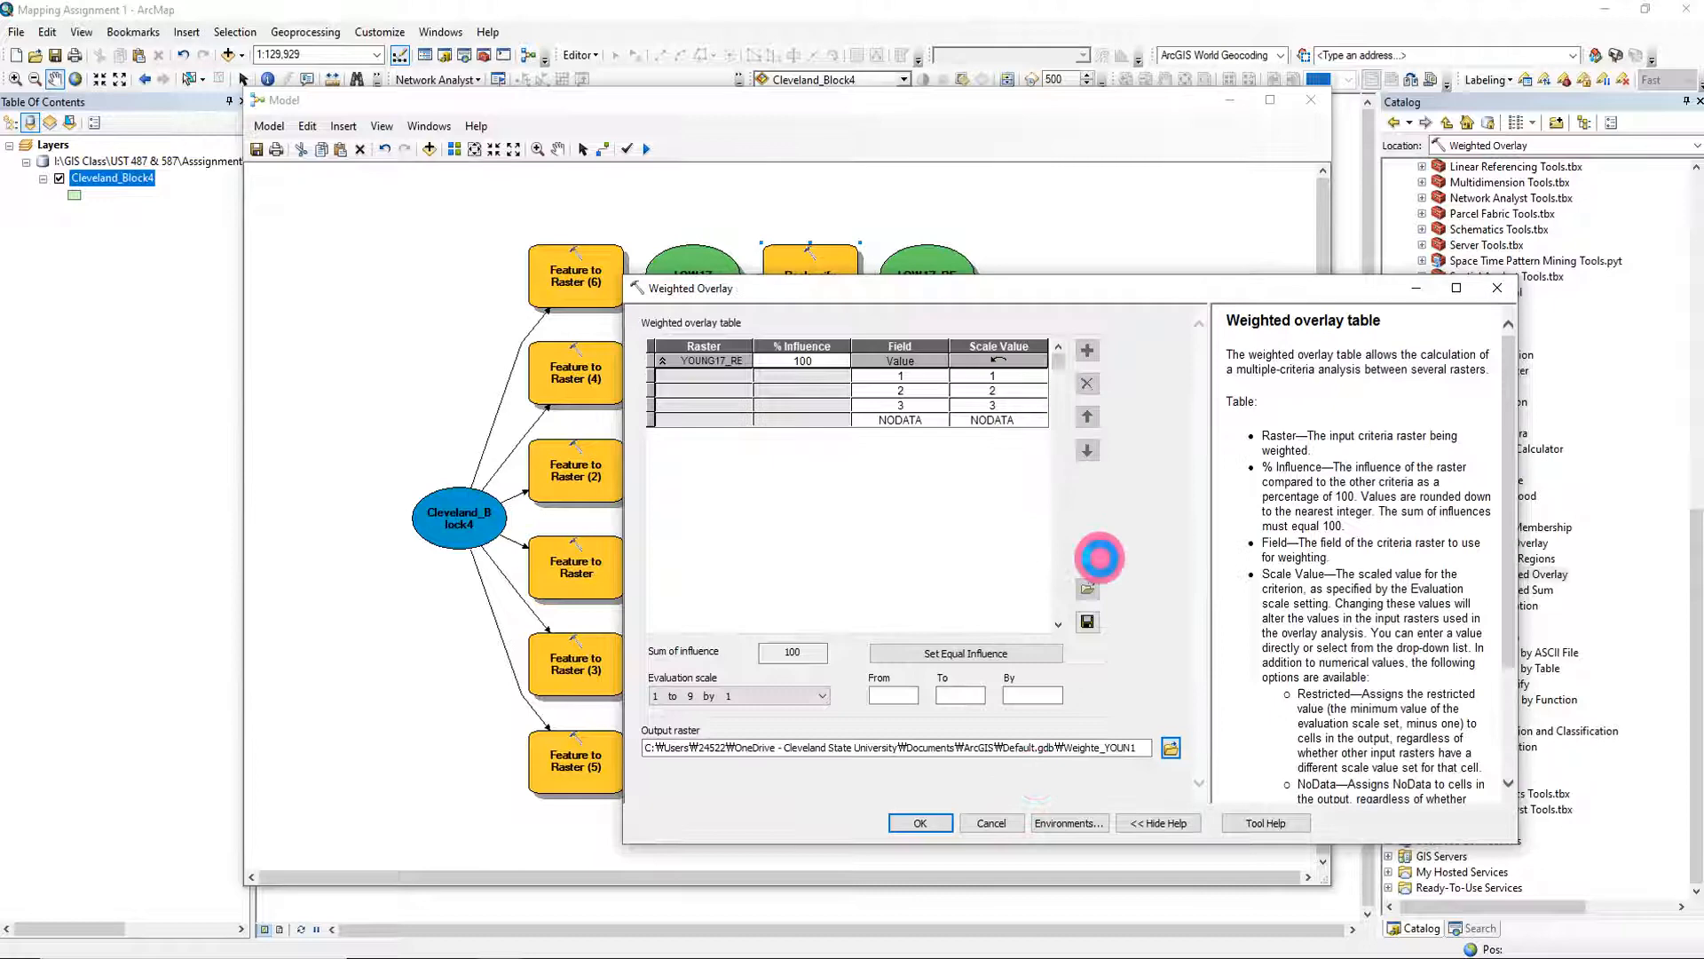
Add the LOW17_RE raster from Reclass.gdb to the weighted overlay table, using the Value field.
{"action": "left_click", "coordinate": [1087, 350]}
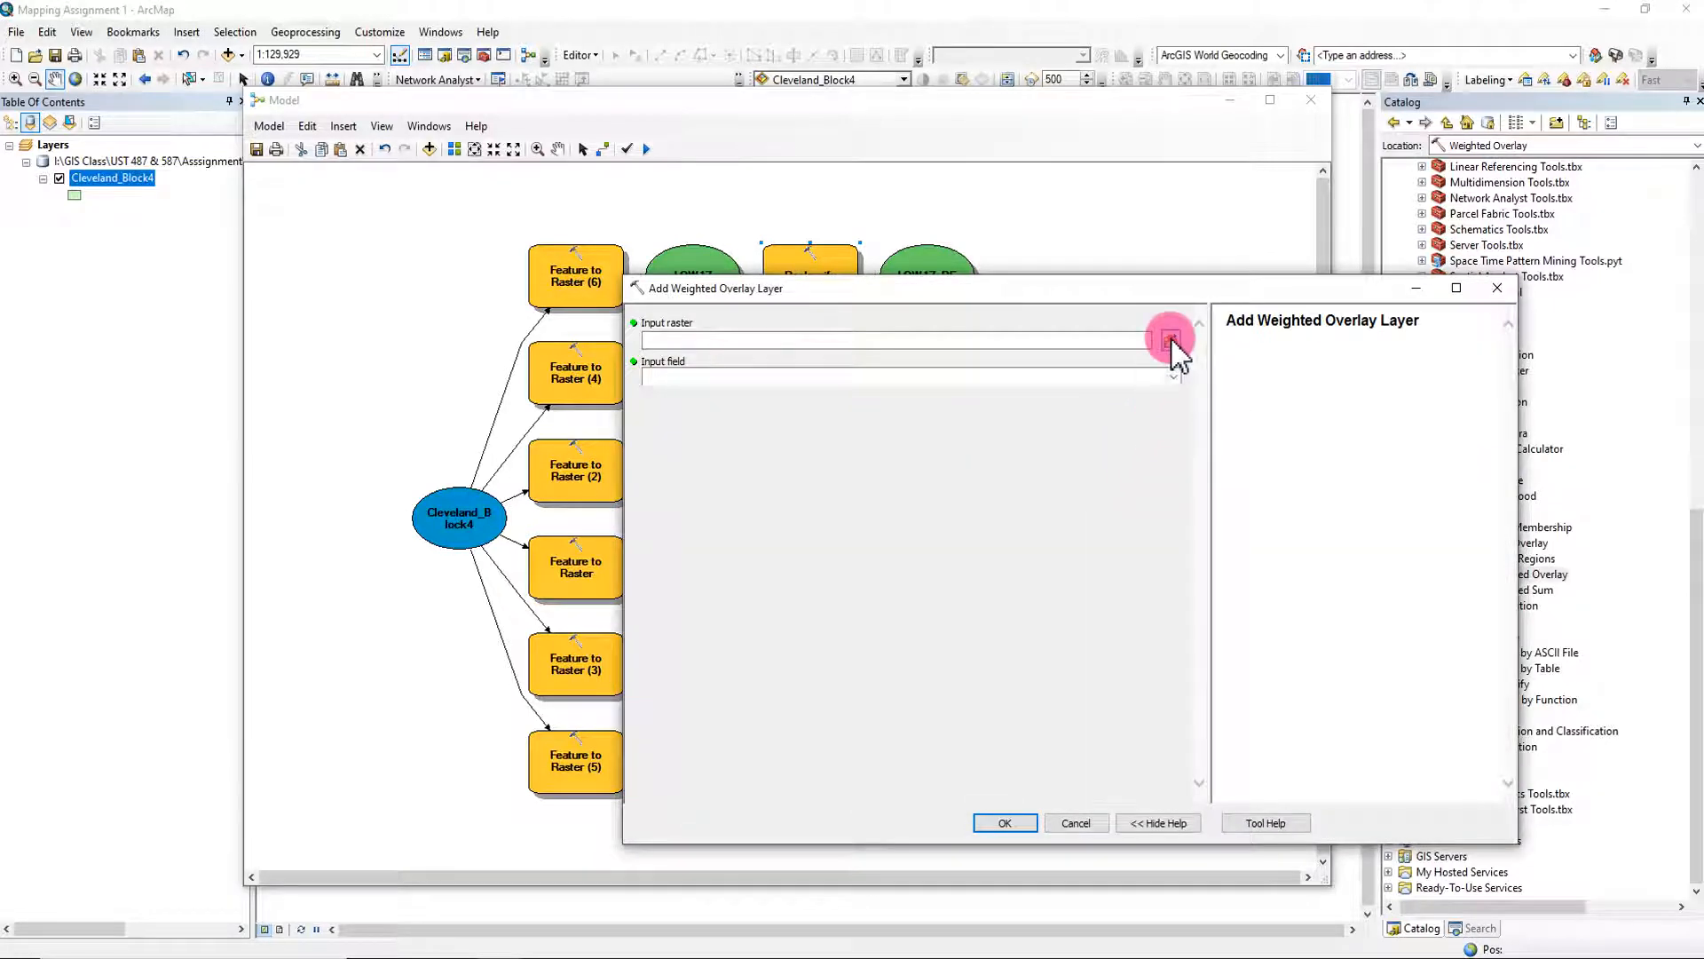
{"action": "left_click", "coordinate": [1171, 340]}
{"action": "left_click", "coordinate": [910, 532]}
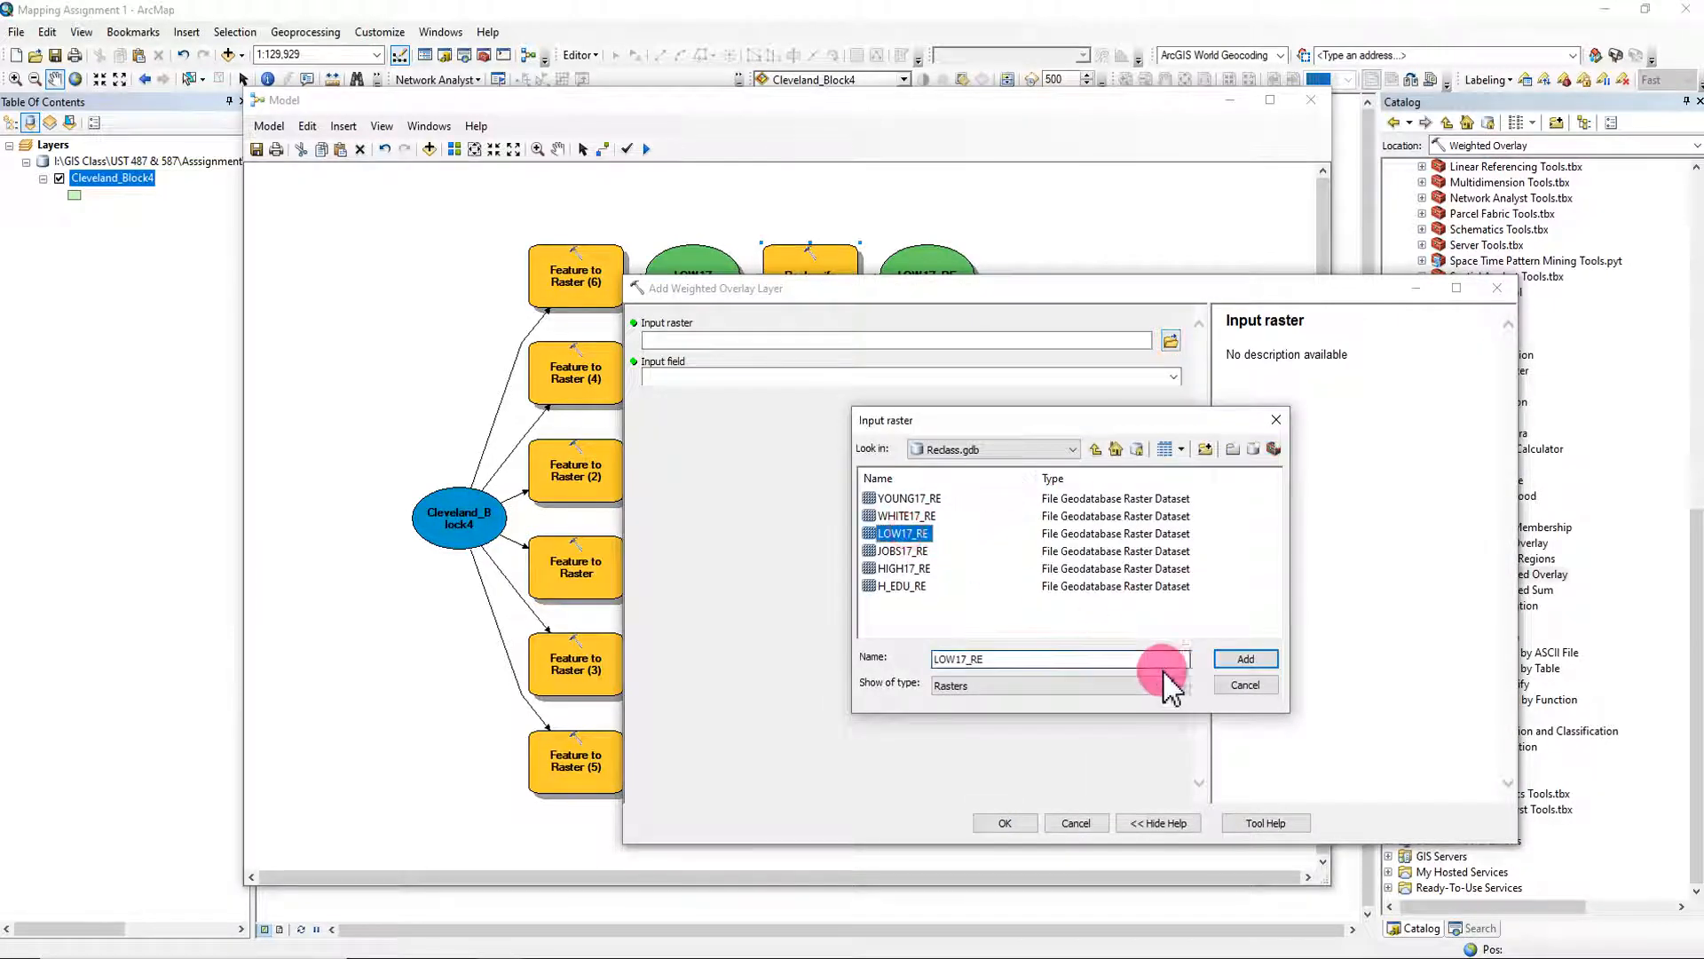
{"action": "left_click", "coordinate": [1246, 659]}
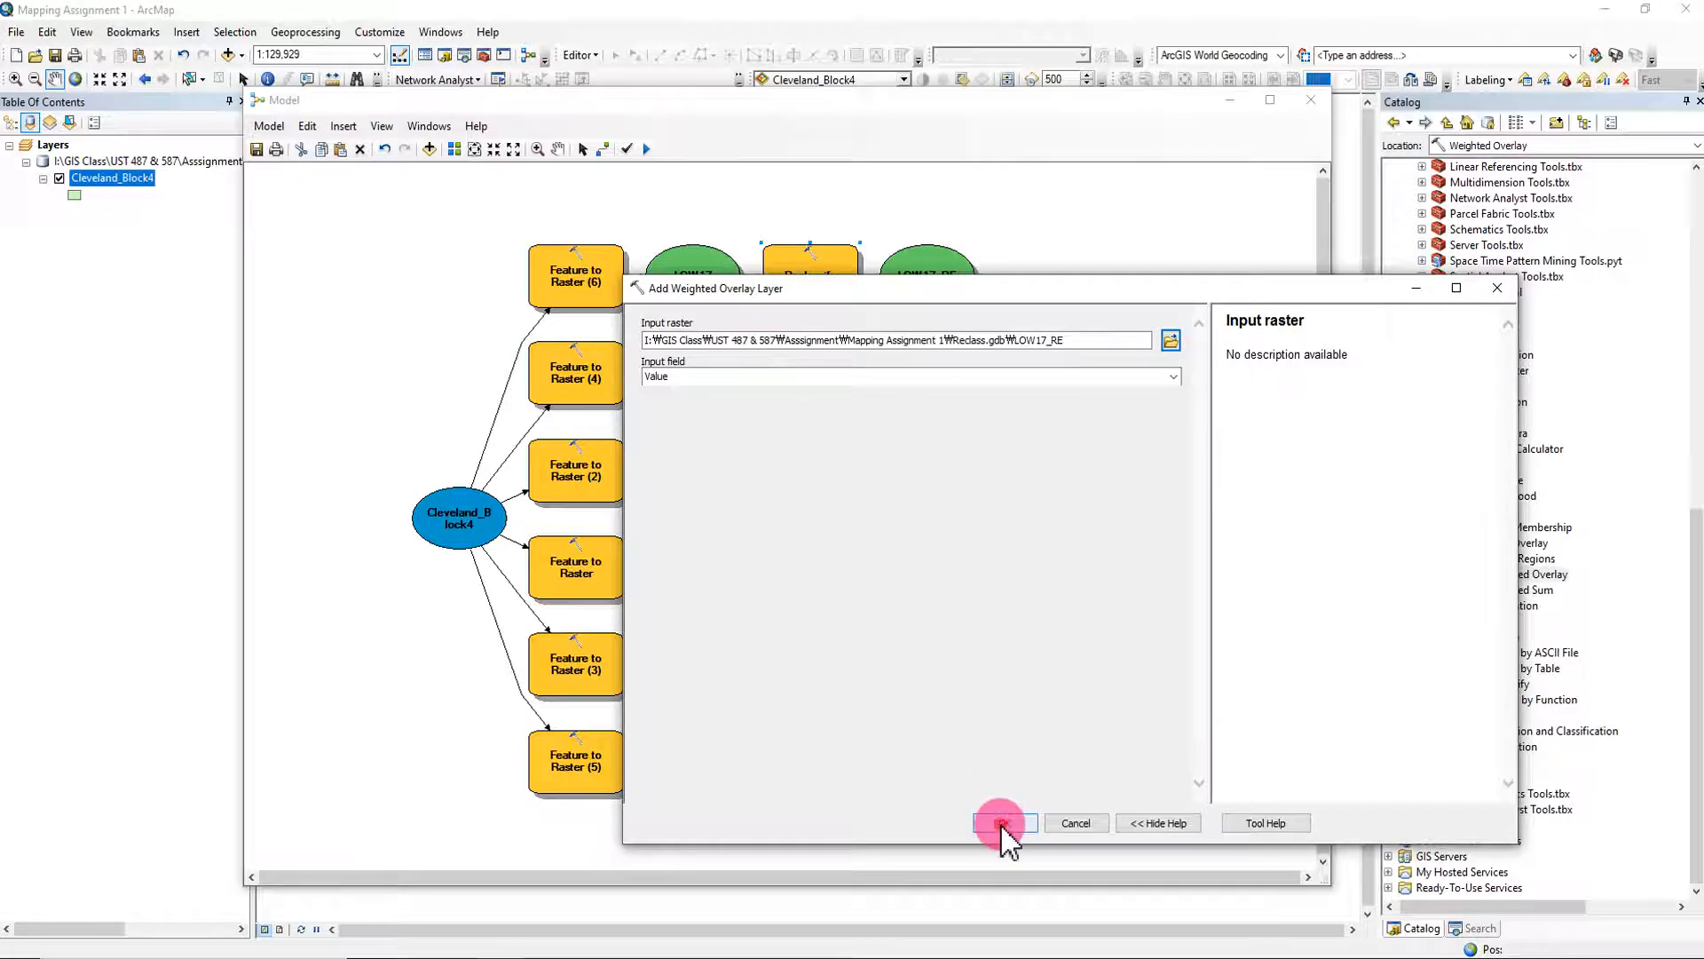
{"action": "left_click", "coordinate": [1003, 823]}
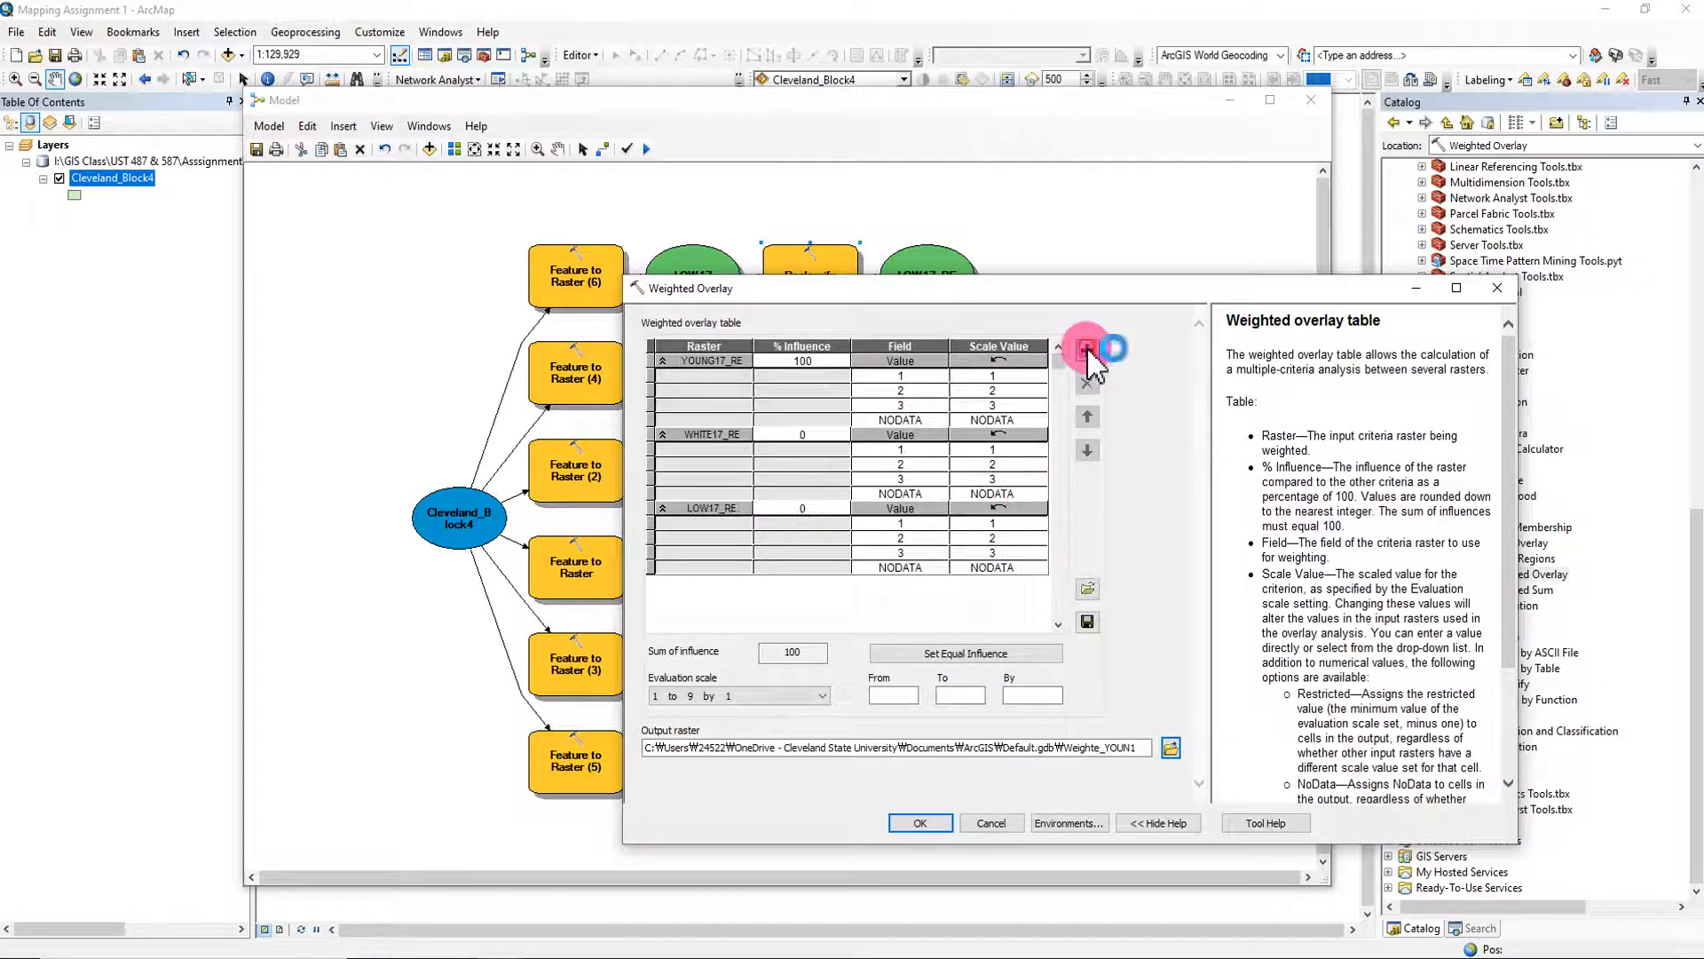
Add the JOBS17_RE raster from Reclass.gdb as another layer of the weighted overlay table.
{"action": "left_click", "coordinate": [1088, 349]}
{"action": "left_click", "coordinate": [1171, 340]}
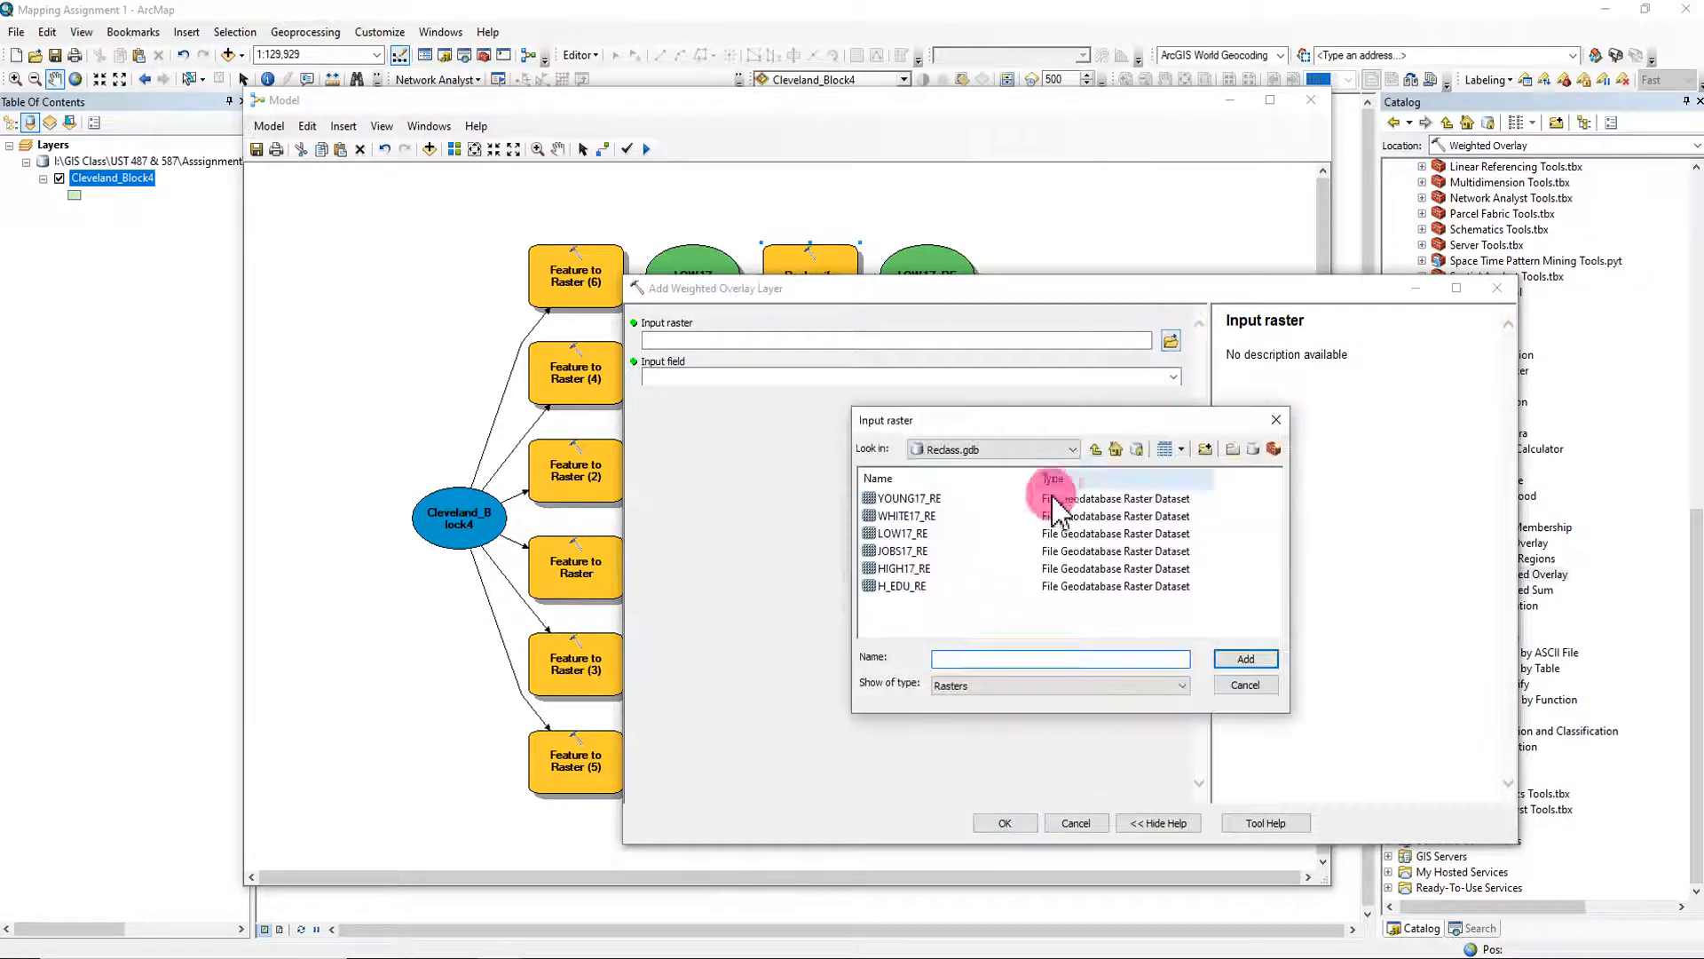
{"action": "left_click", "coordinate": [920, 551]}
{"action": "left_click", "coordinate": [1244, 660]}
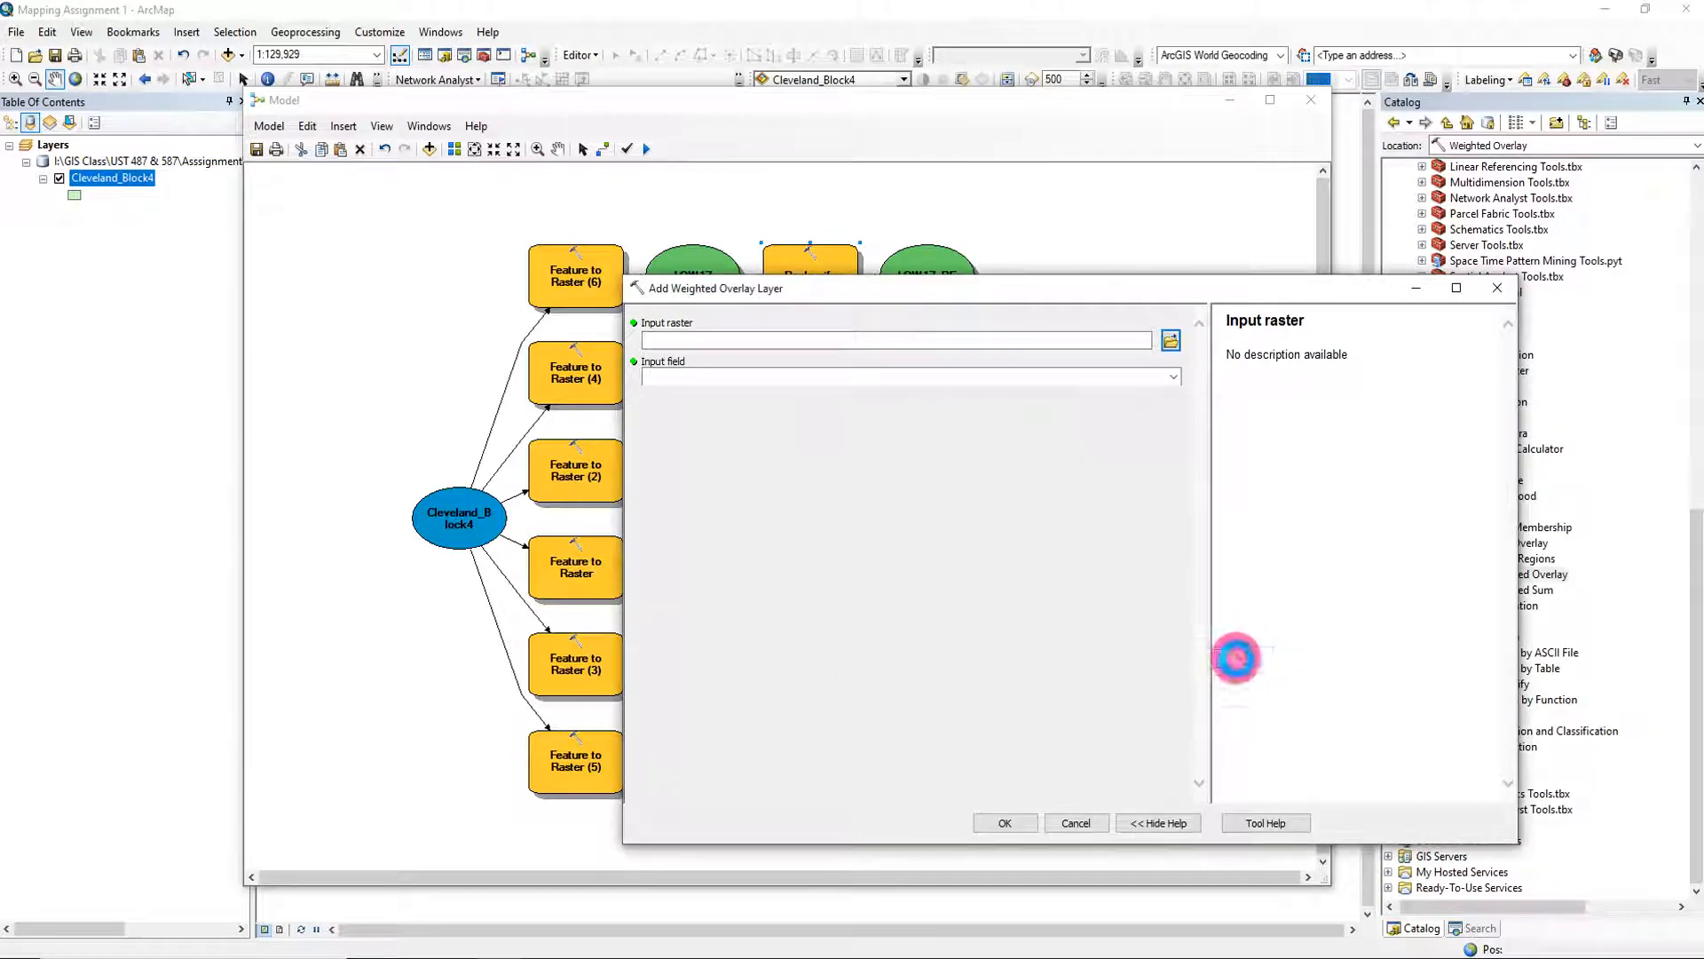
{"action": "left_click", "coordinate": [1005, 823]}
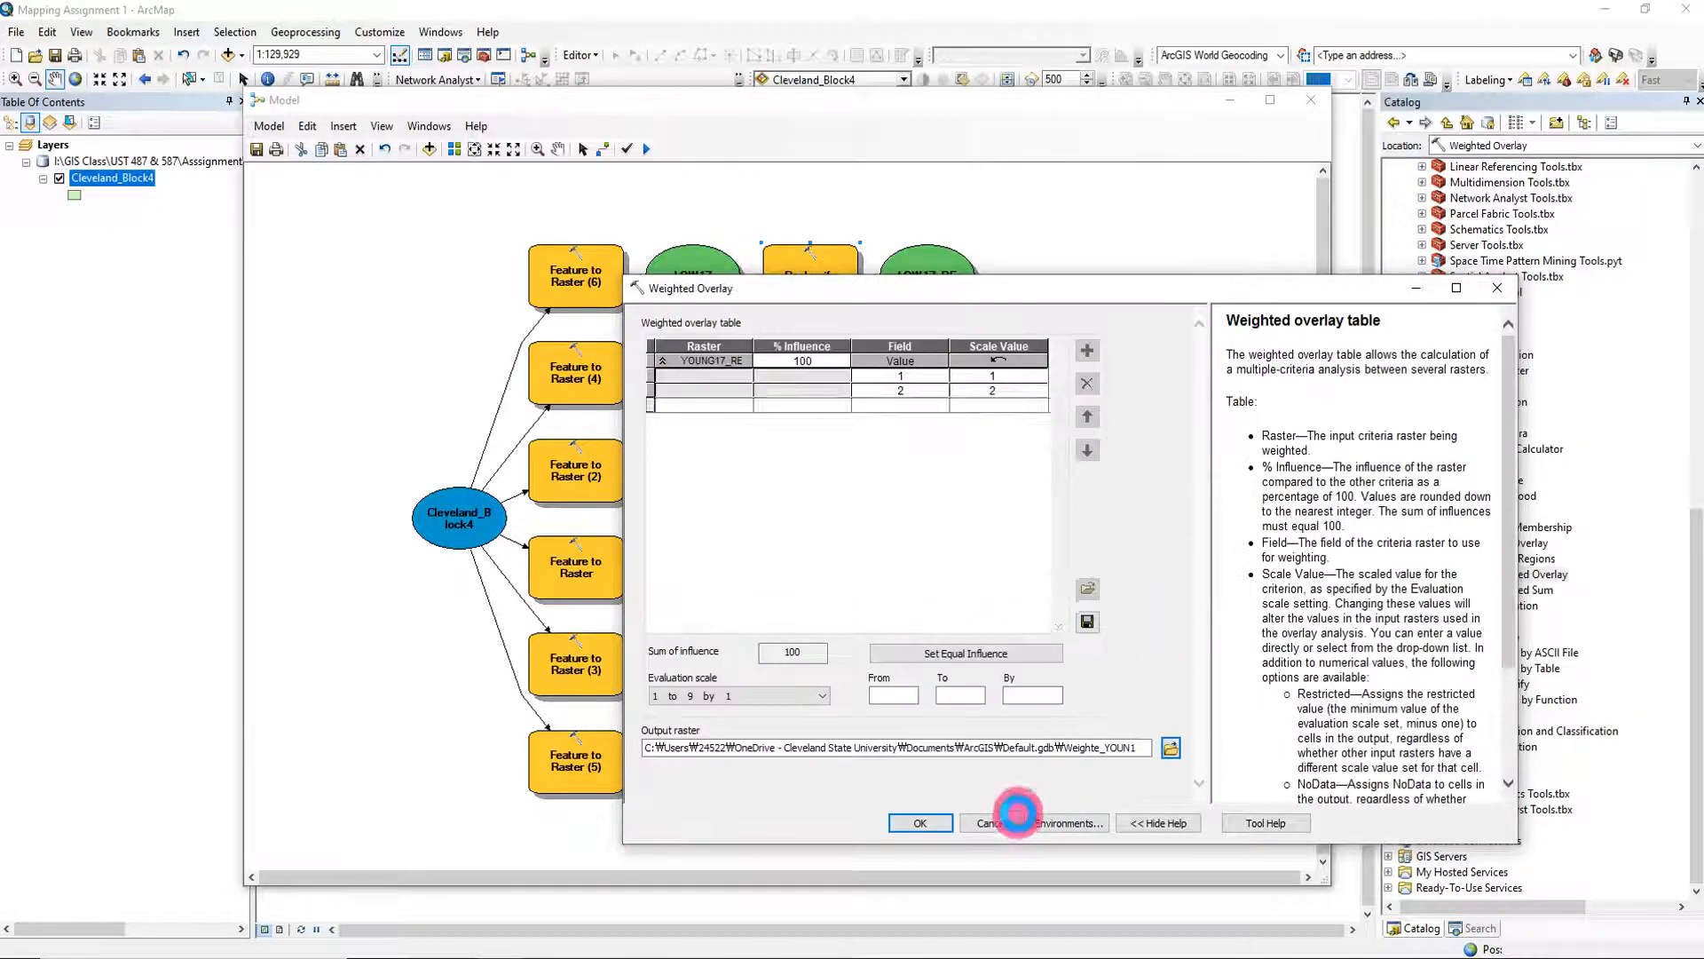
Add the HIGH17_RE raster from Reclass.gdb as another layer of the weighted overlay table.
{"action": "left_click", "coordinate": [1088, 351]}
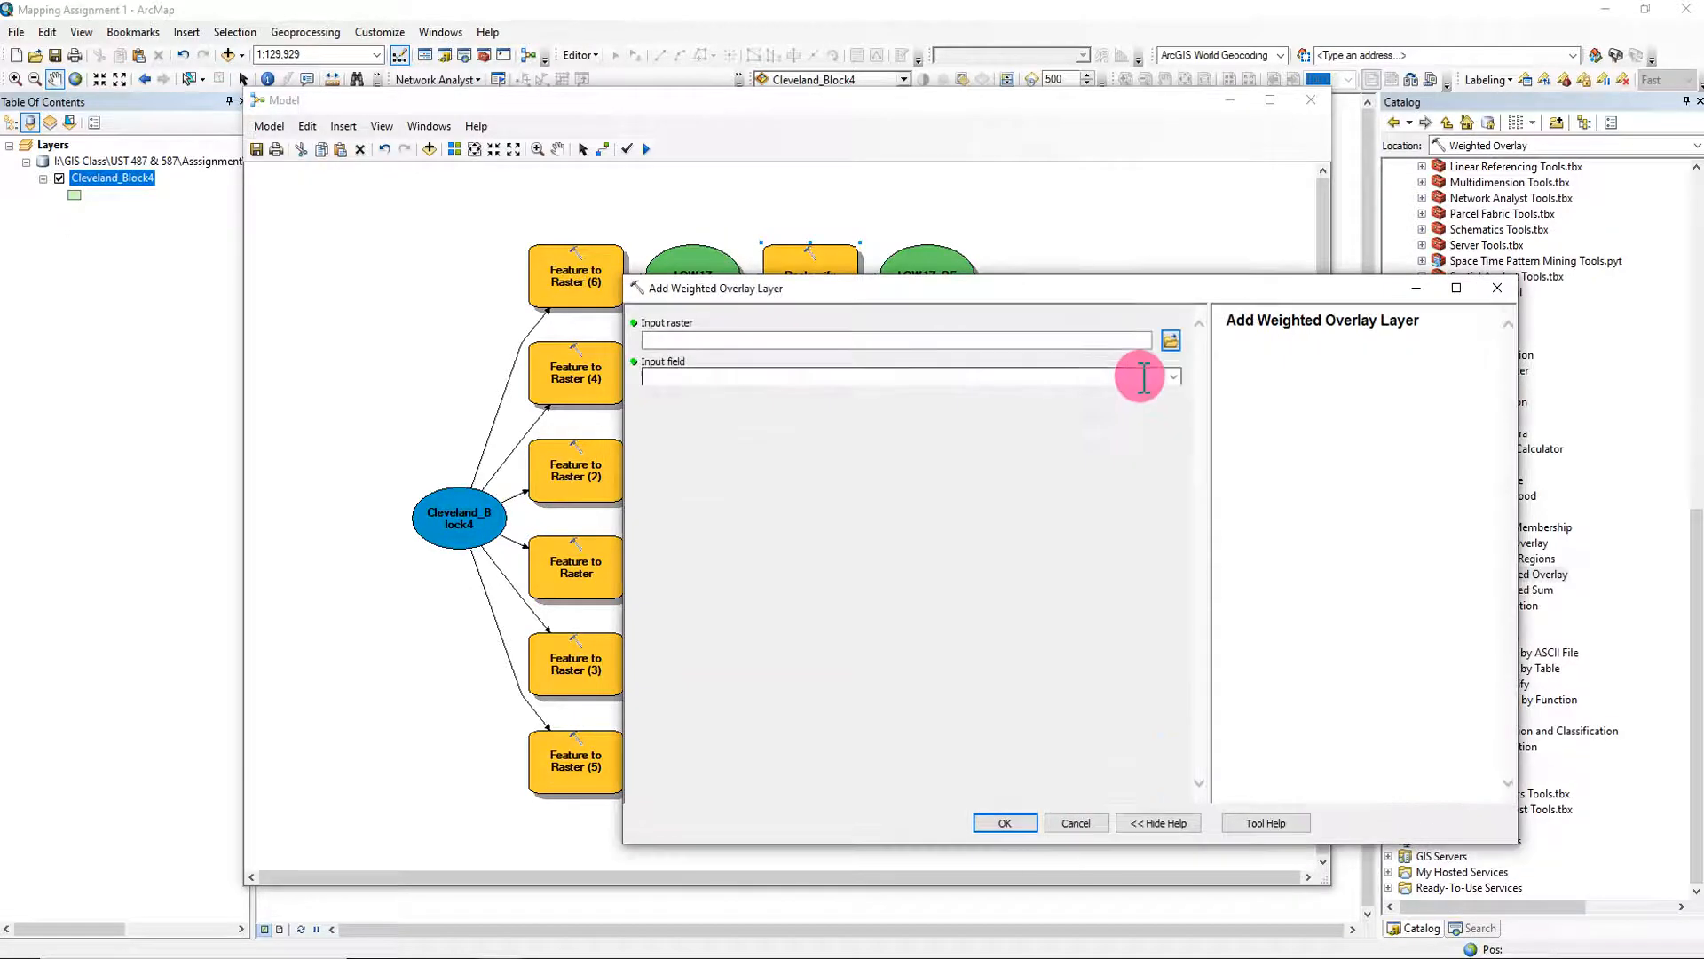
{"action": "left_click", "coordinate": [1170, 341]}
{"action": "left_click", "coordinate": [914, 569]}
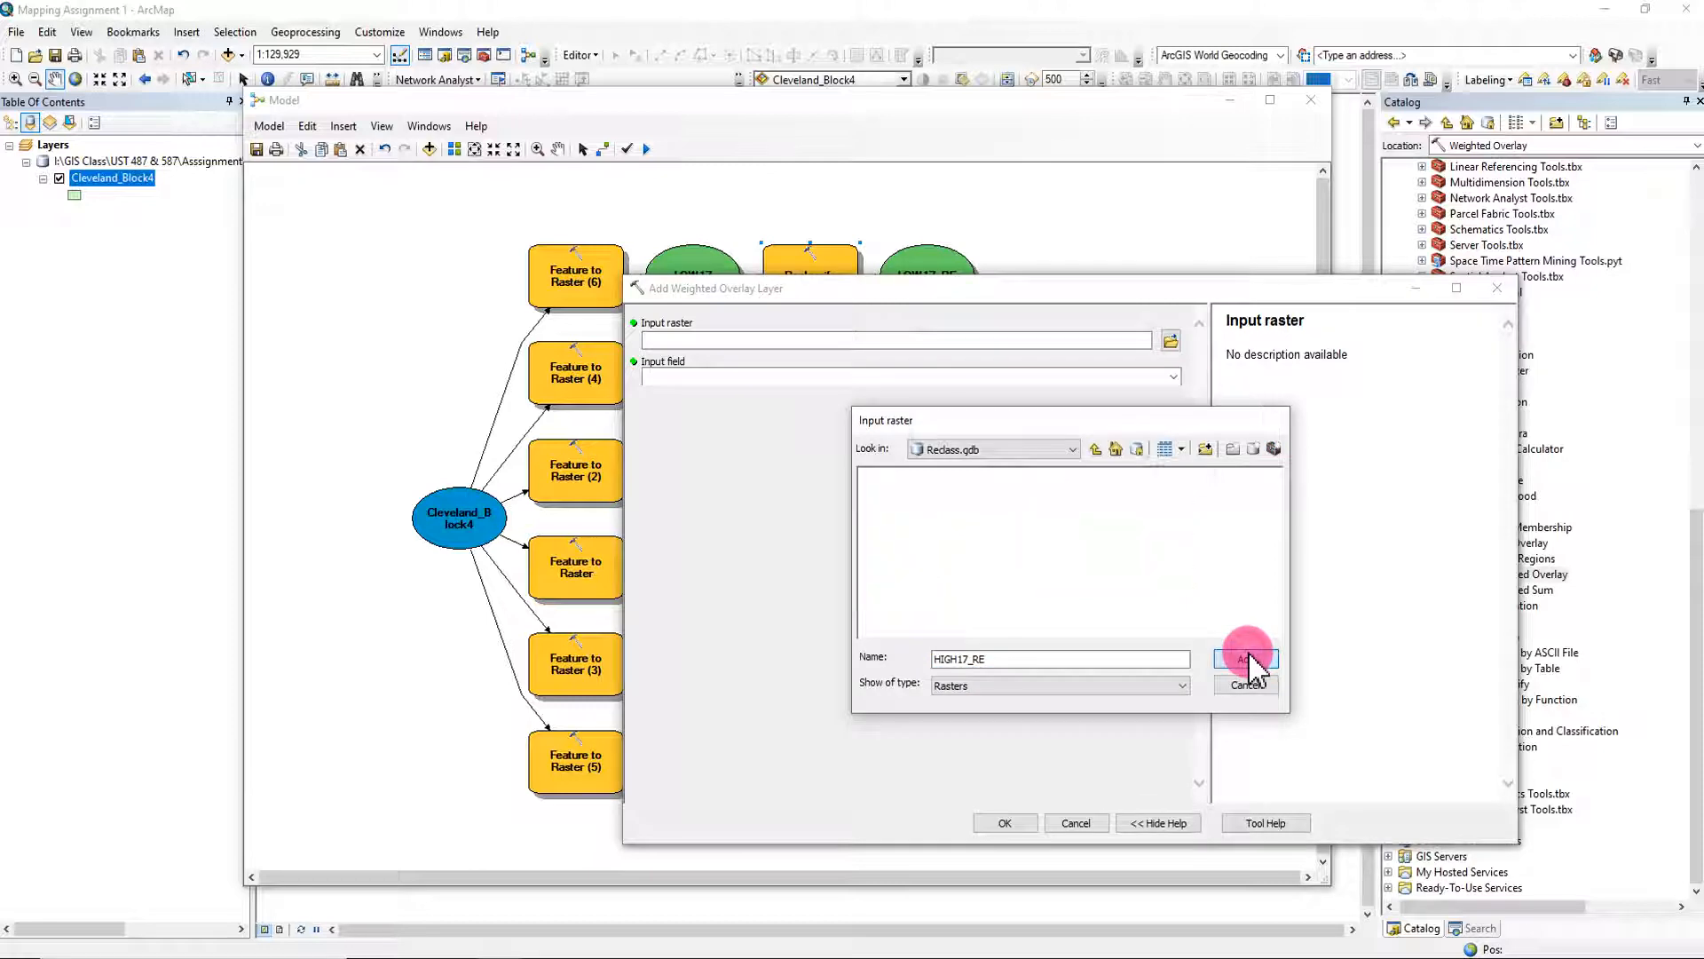
{"action": "left_click", "coordinate": [1248, 659]}
{"action": "left_click", "coordinate": [1004, 823]}
Add the H_EDU_RE raster from Reclass.gdb to the weighted overlay table, using the Value field.
{"action": "left_click", "coordinate": [1088, 350]}
{"action": "left_click", "coordinate": [1170, 341]}
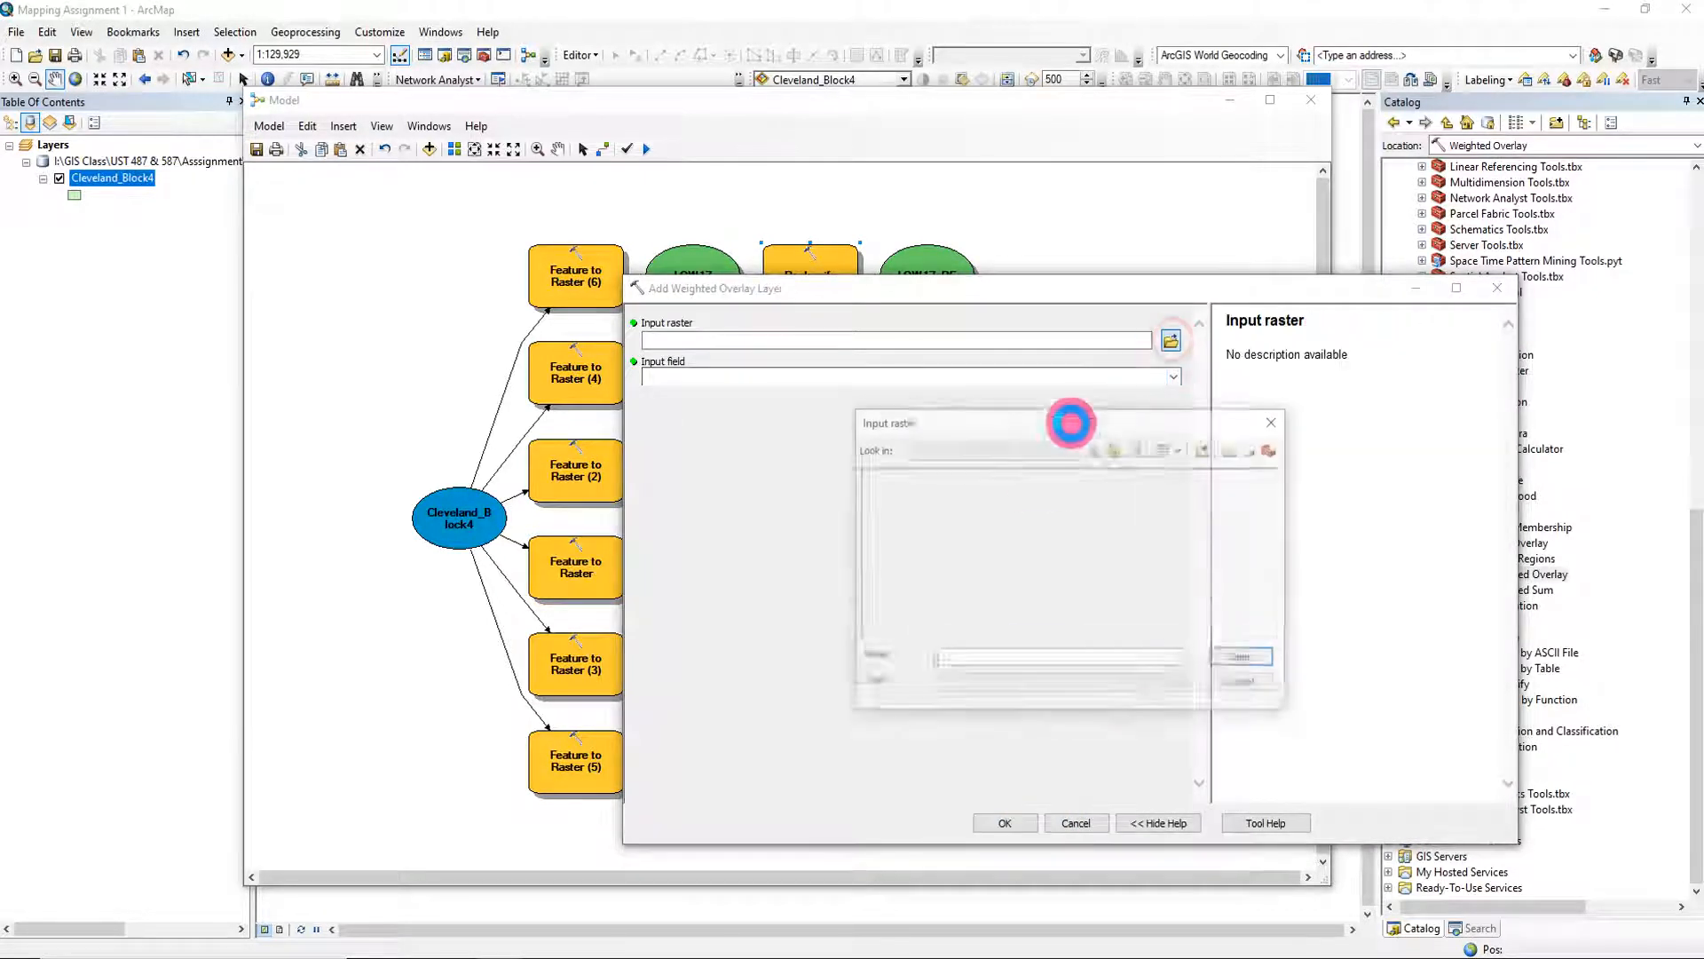
{"action": "left_click", "coordinate": [903, 585]}
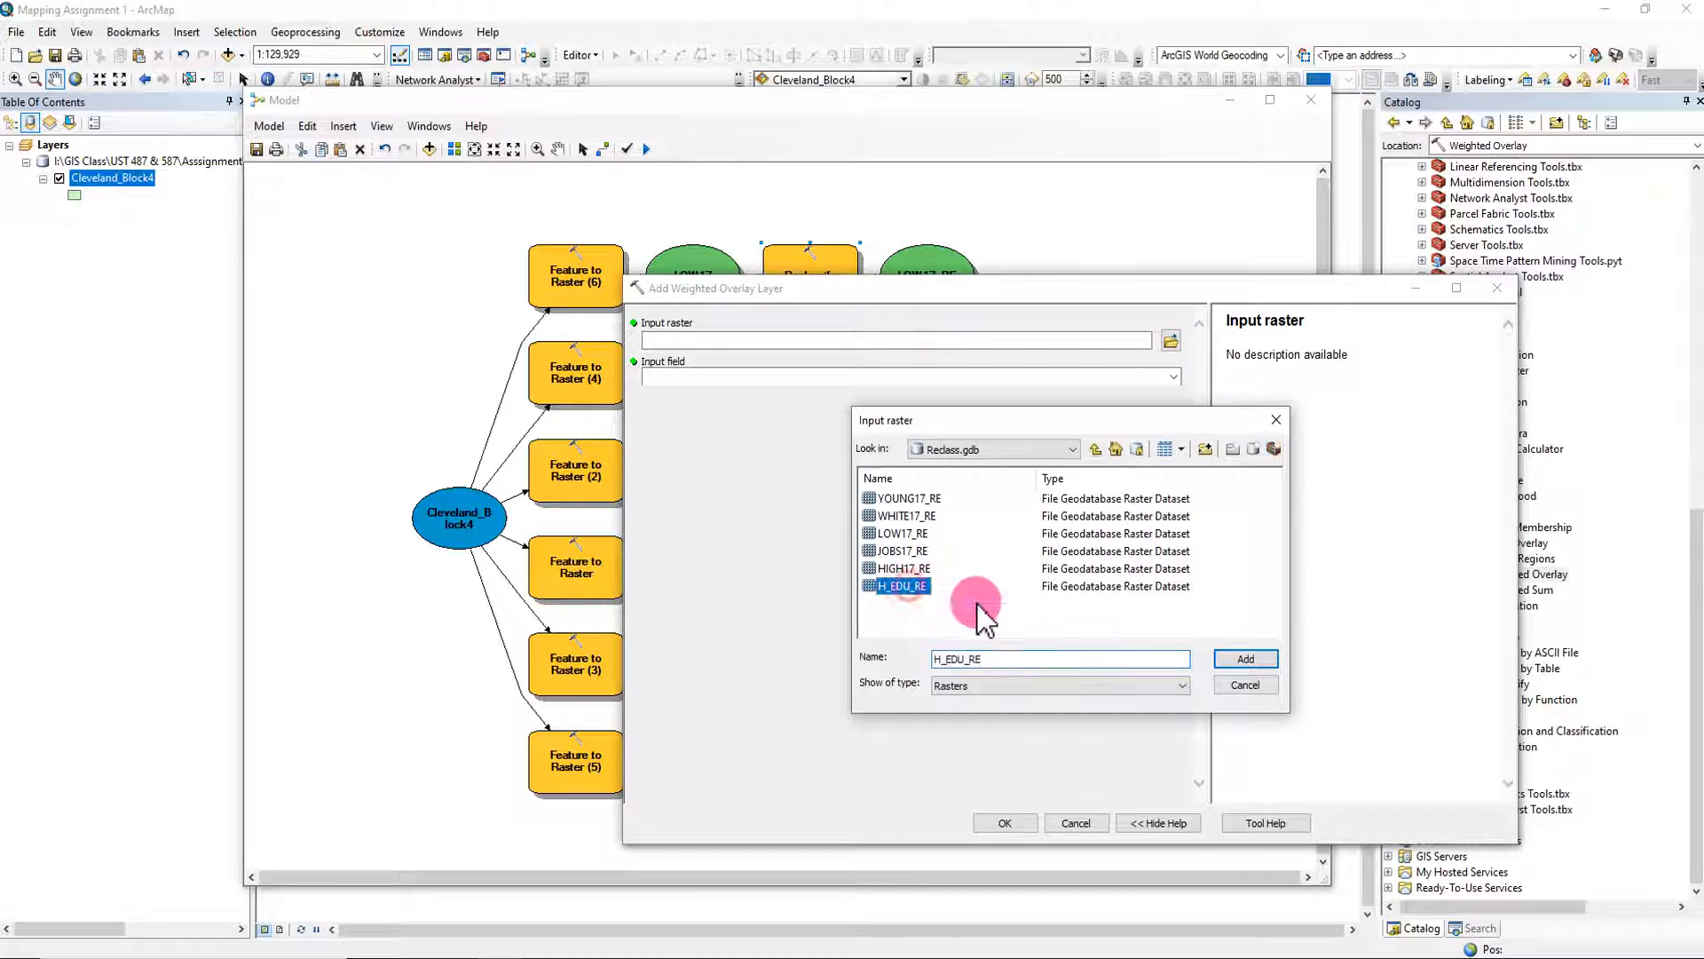
{"action": "left_click", "coordinate": [1241, 663]}
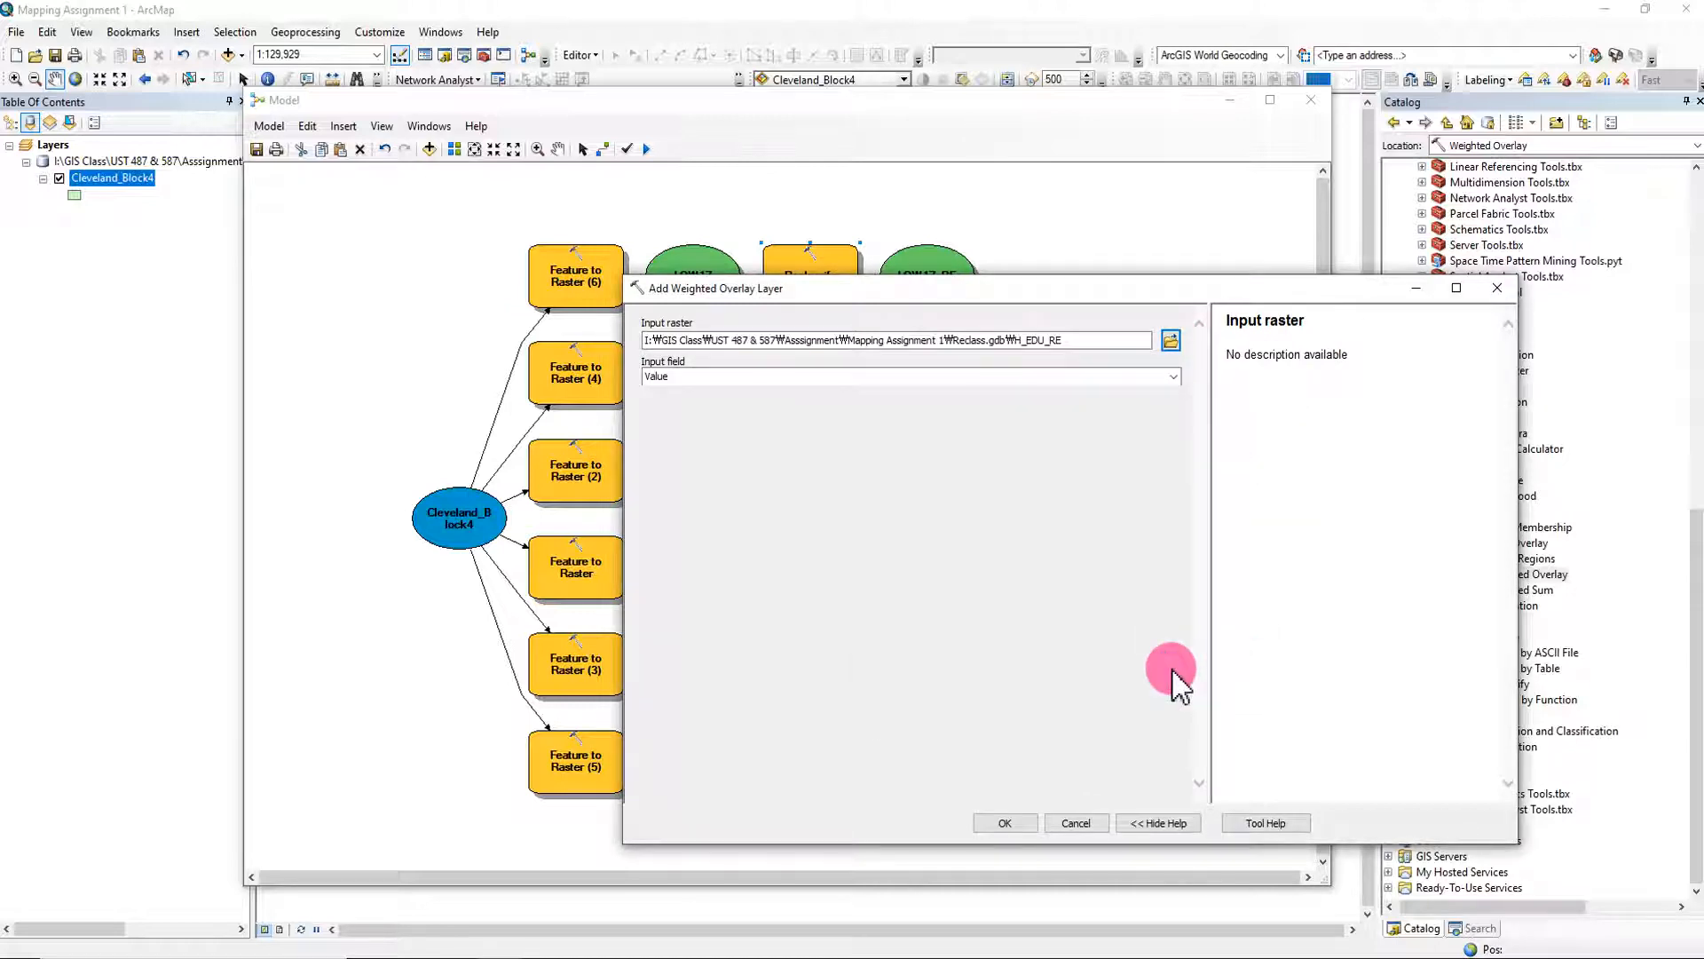
{"action": "left_click", "coordinate": [1005, 822]}
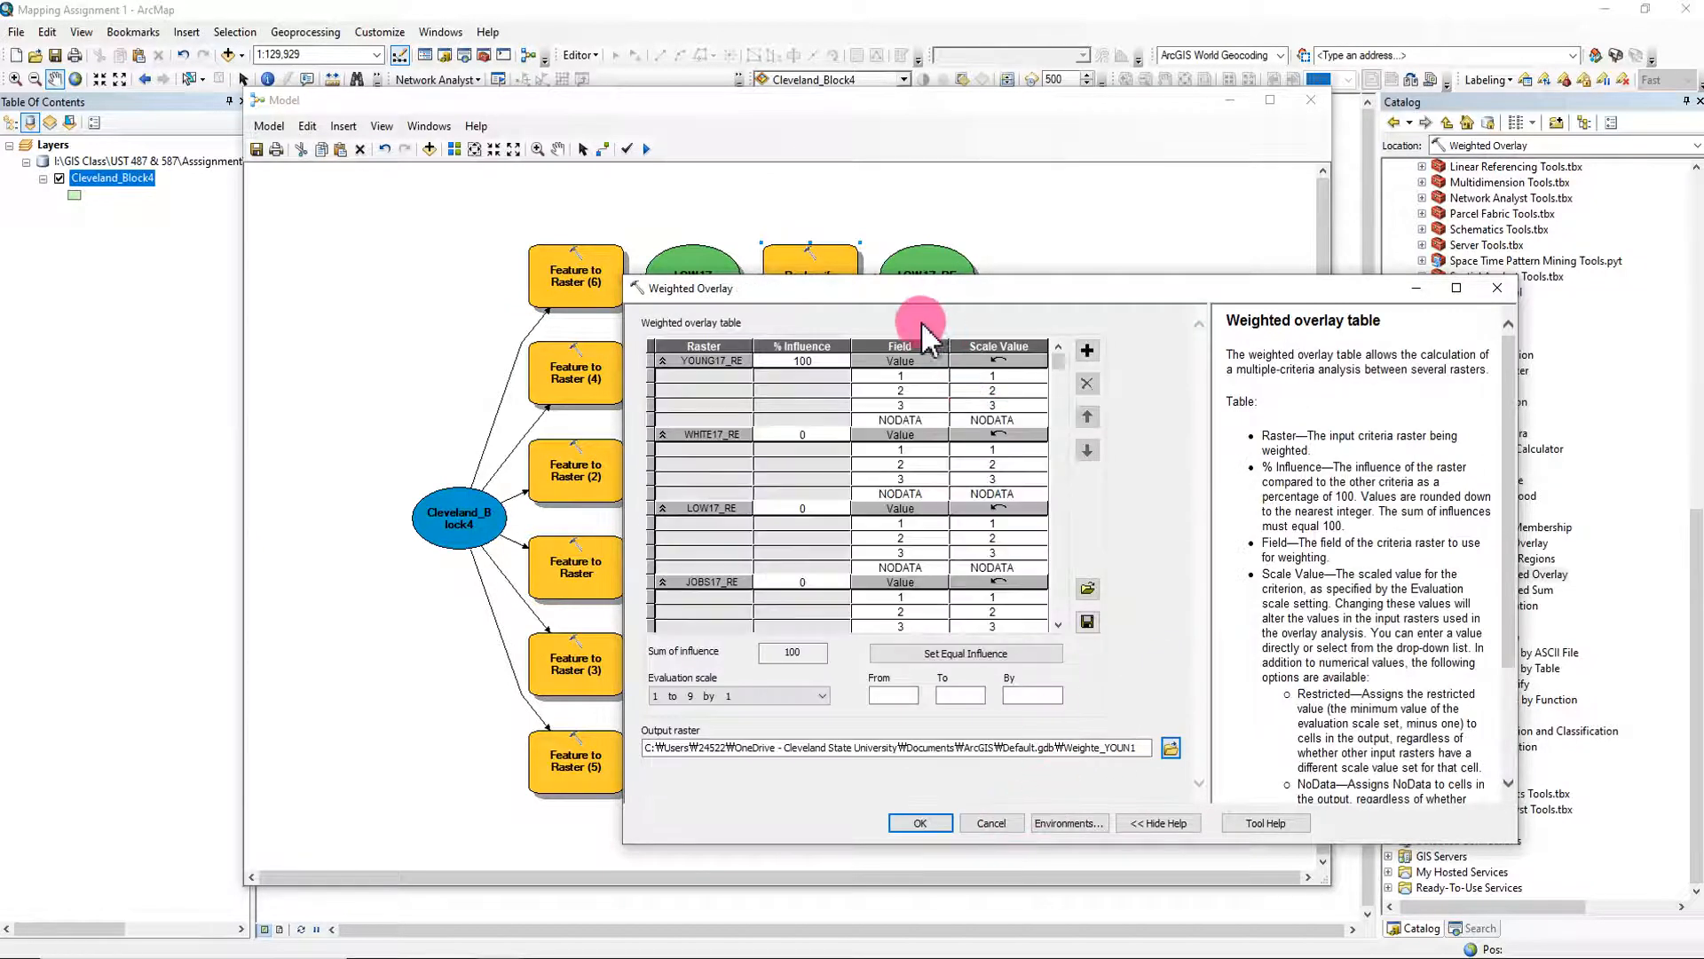
Look through the whole weighted overlay table, checking each raster's influence and scale values from YOUNG17_RE to H_EDU_RE.
{"action": "left_click_drag", "start_coordinate": [899, 291], "coordinate": [785, 218]}
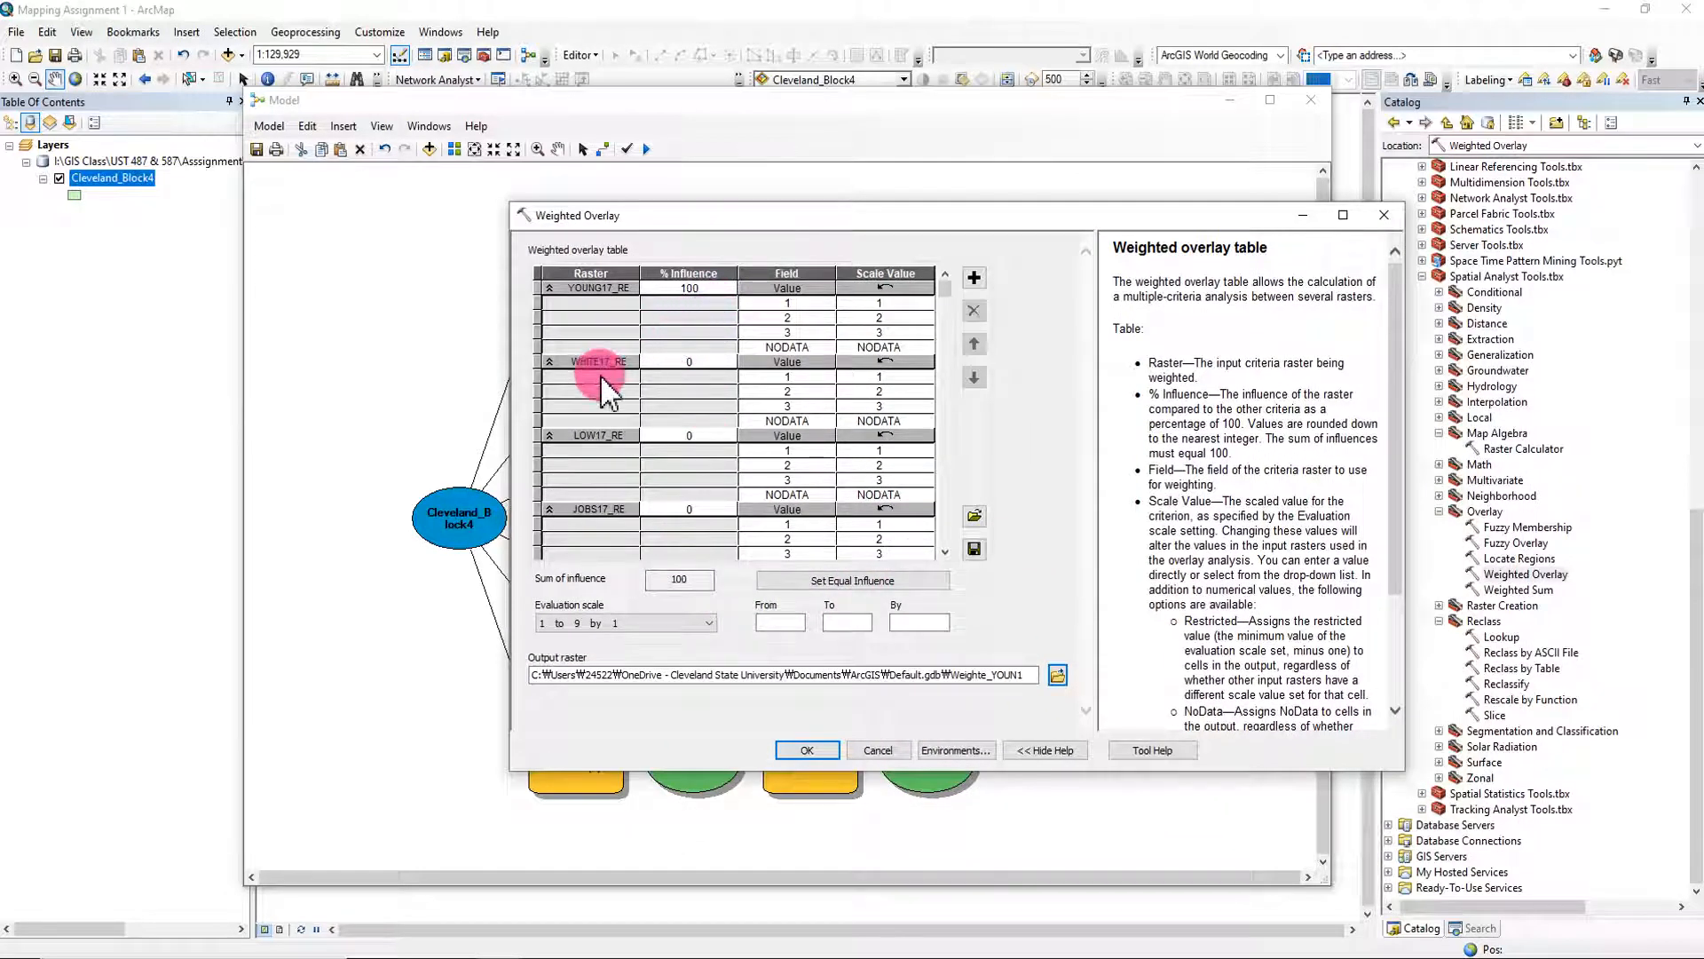
{"action": "left_click", "coordinate": [944, 552]}
{"action": "left_click", "coordinate": [944, 552]}
{"action": "left_click", "coordinate": [944, 552]}
{"action": "left_click", "coordinate": [943, 552]}
{"action": "left_click", "coordinate": [944, 552]}
{"action": "left_click", "coordinate": [944, 552]}
{"action": "left_click", "coordinate": [944, 552]}
{"action": "left_click", "coordinate": [944, 552]}
{"action": "left_click", "coordinate": [944, 552]}
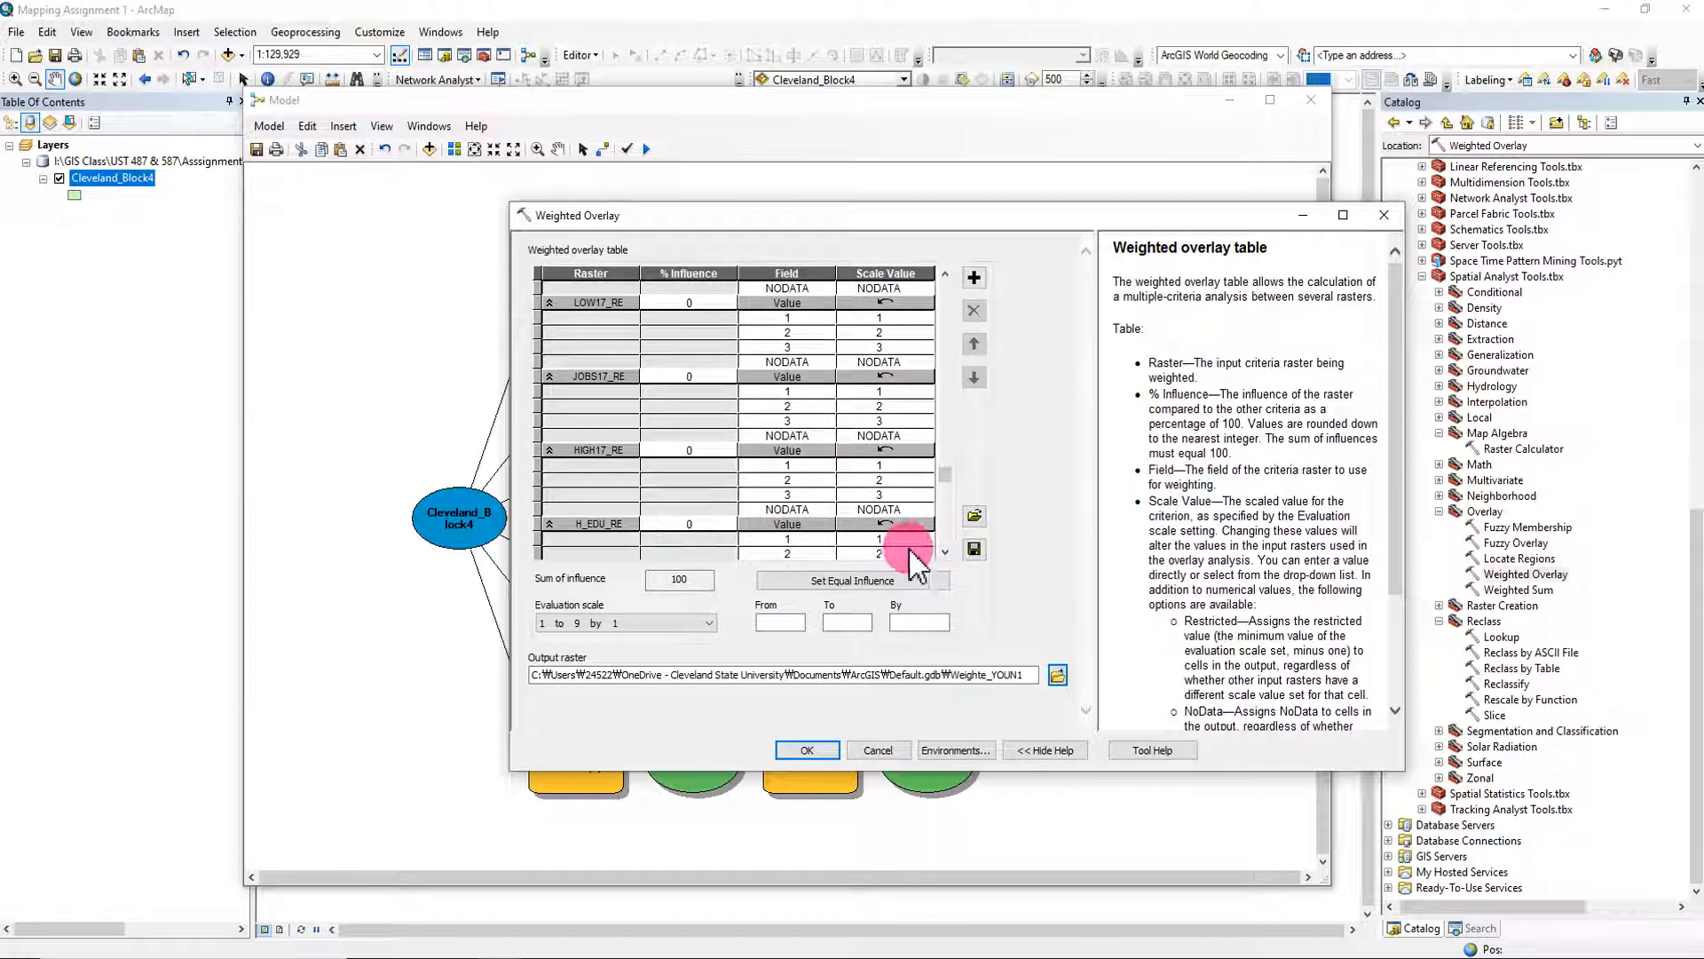
{"action": "left_click", "coordinate": [944, 552]}
{"action": "left_click", "coordinate": [943, 553]}
{"action": "left_click", "coordinate": [943, 552]}
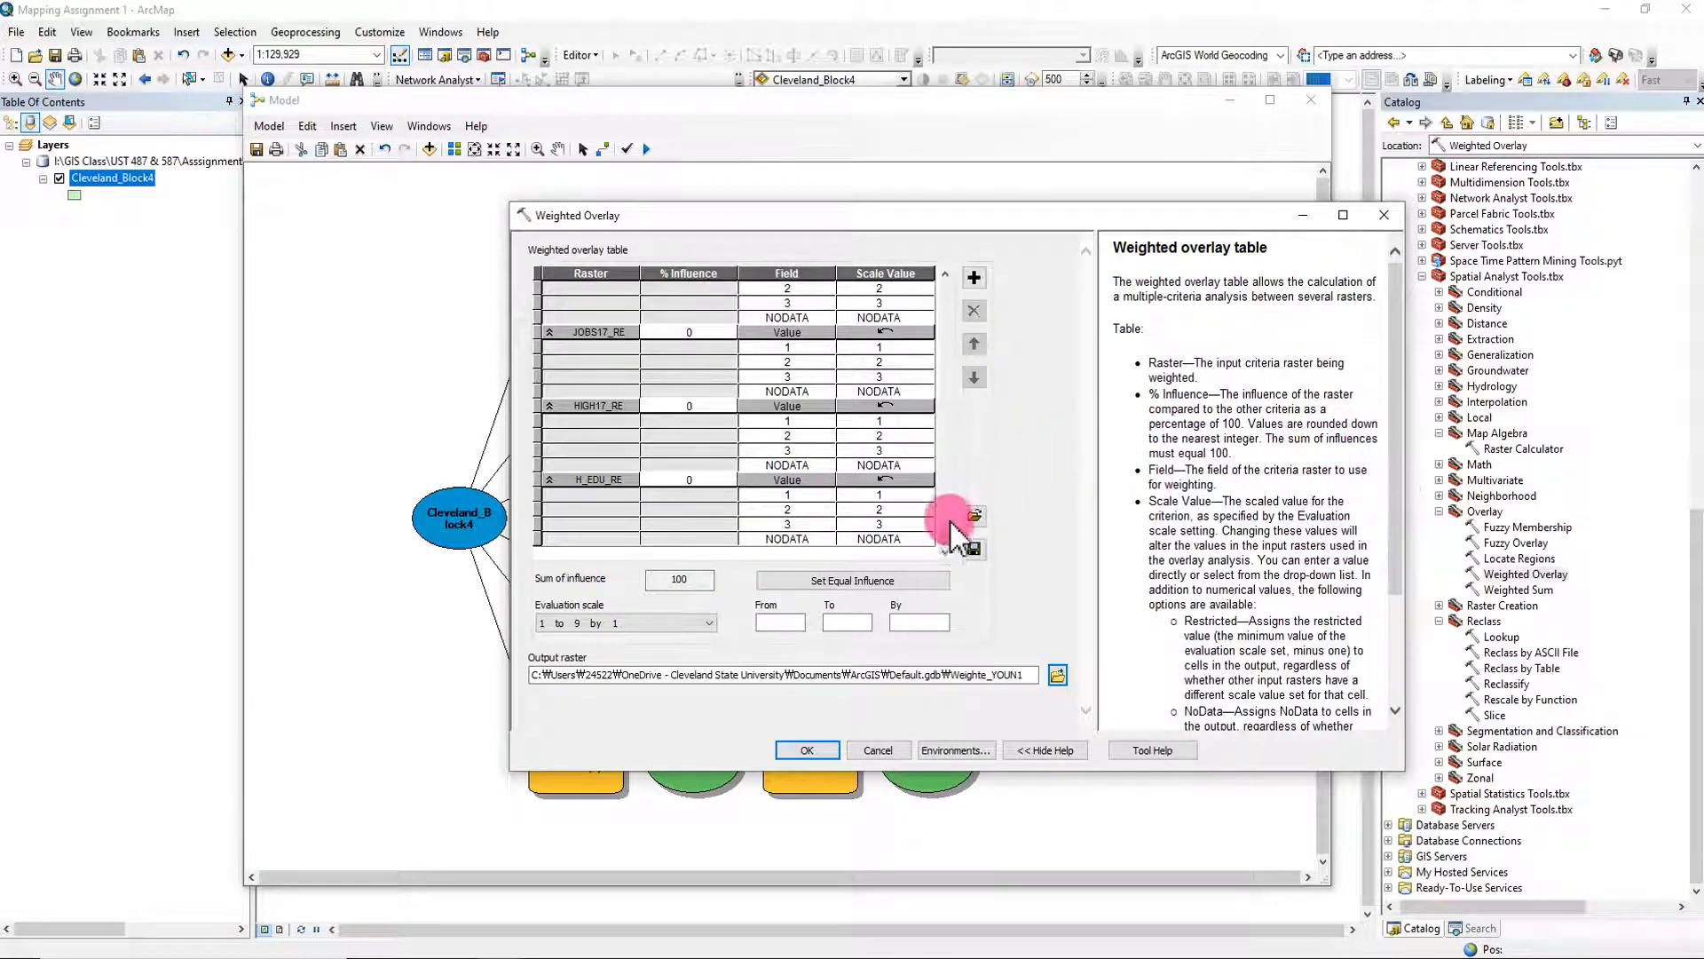
{"action": "left_click_drag", "start_coordinate": [945, 538], "coordinate": [956, 277]}
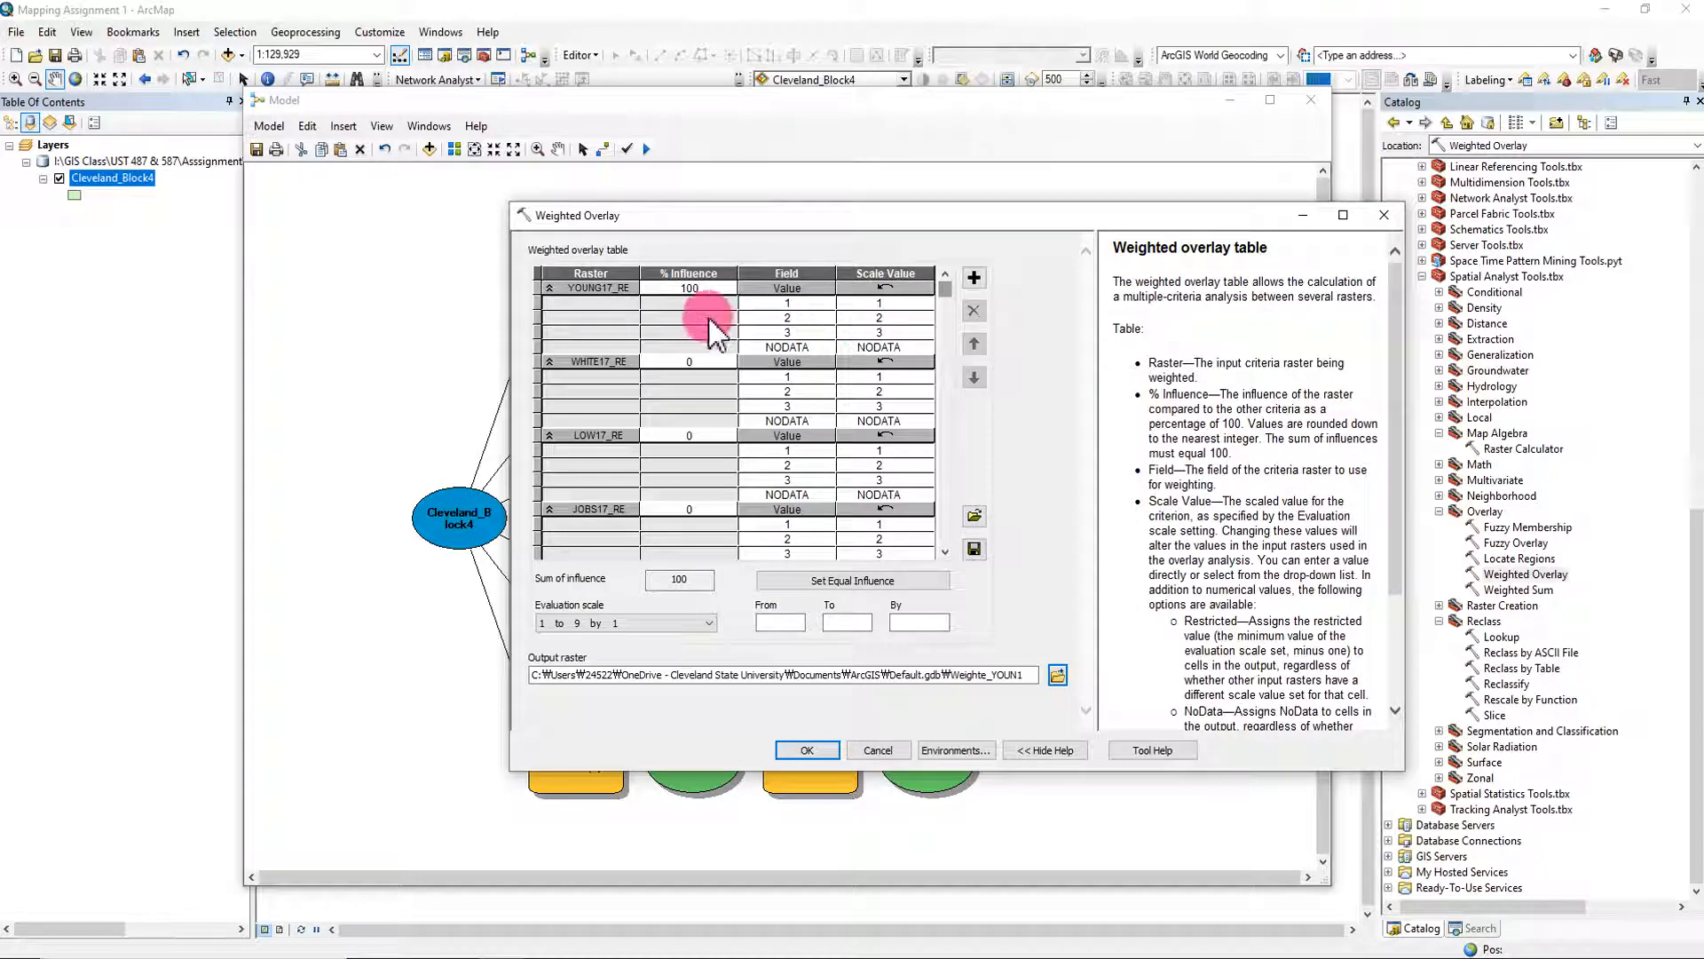
Set the influence of YOUNG17_RE, WHITE17_RE and LOW17_RE to 20 percent each in the weighted overlay table.
{"action": "left_click", "coordinate": [701, 289]}
{"action": "left_click", "coordinate": [670, 288]}
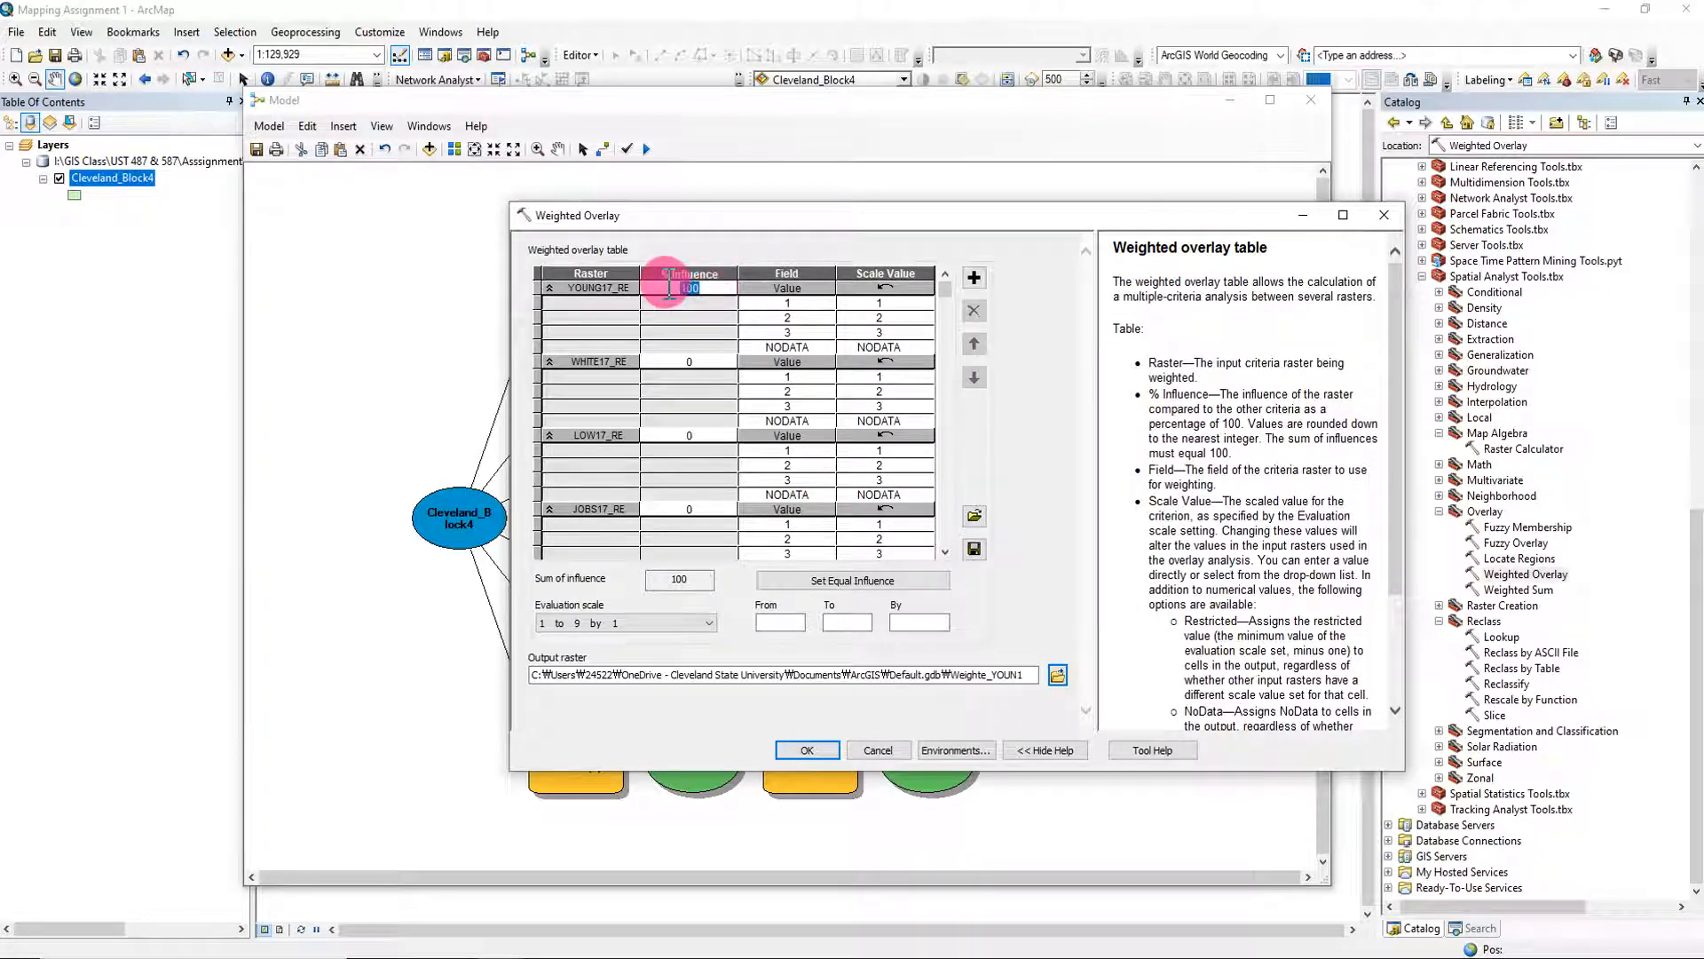
{"action": "type", "text": "20"}
{"action": "left_click", "coordinate": [1025, 460]}
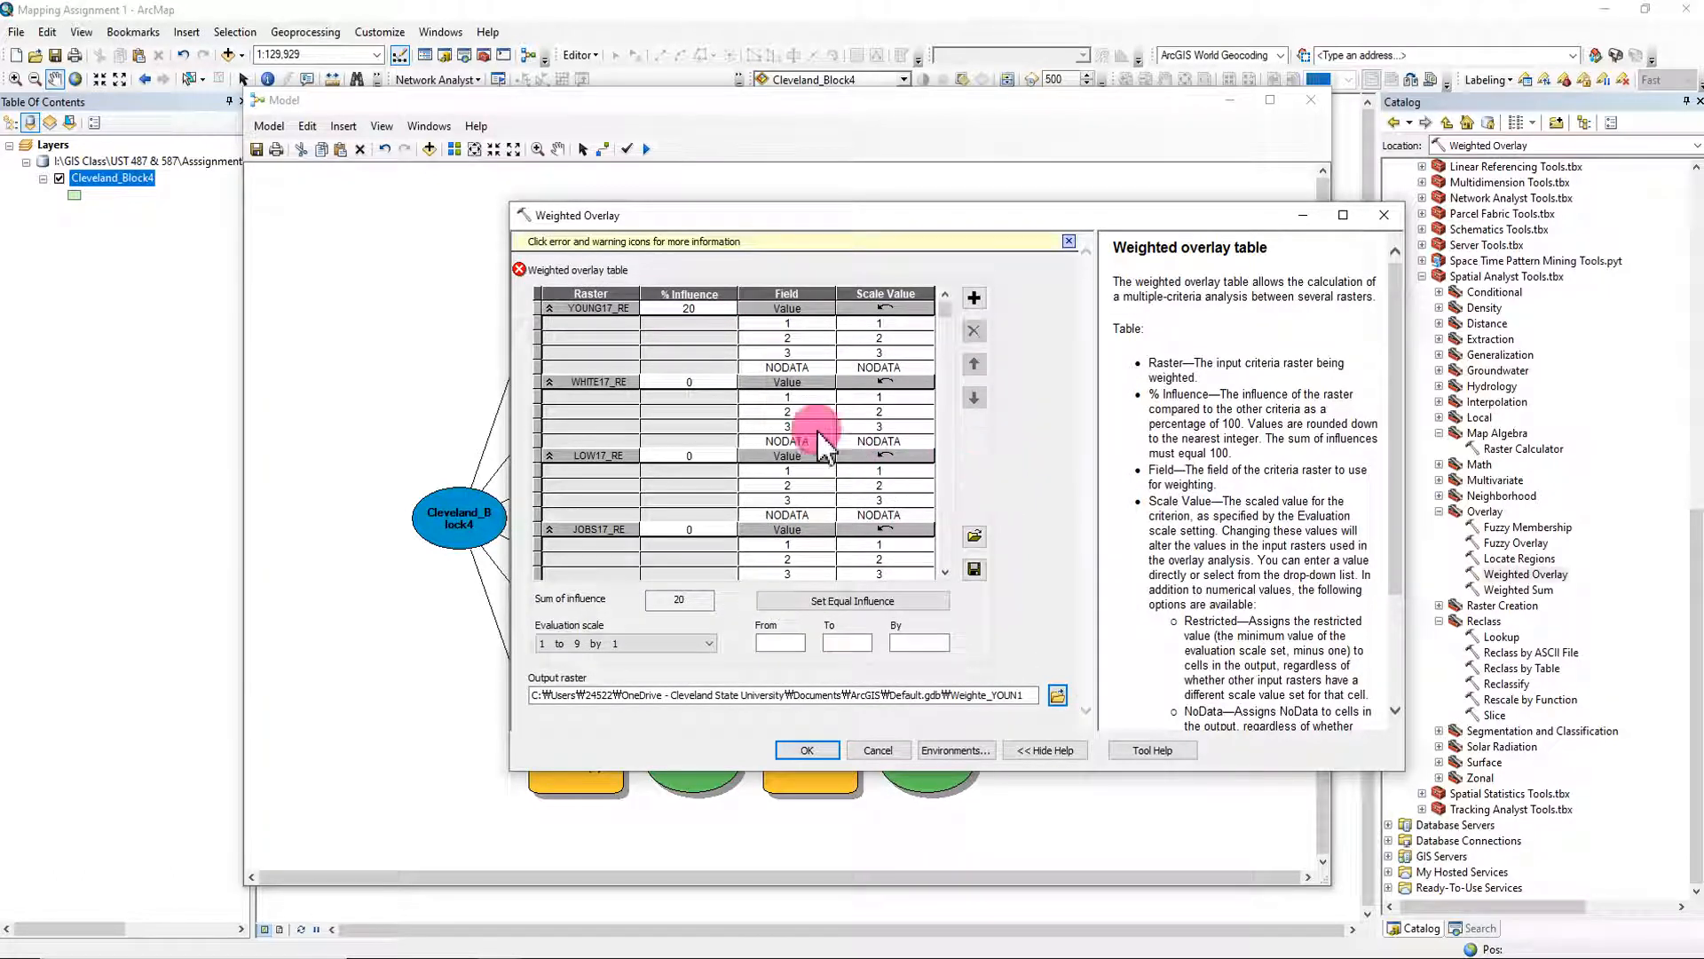
{"action": "left_click", "coordinate": [707, 382]}
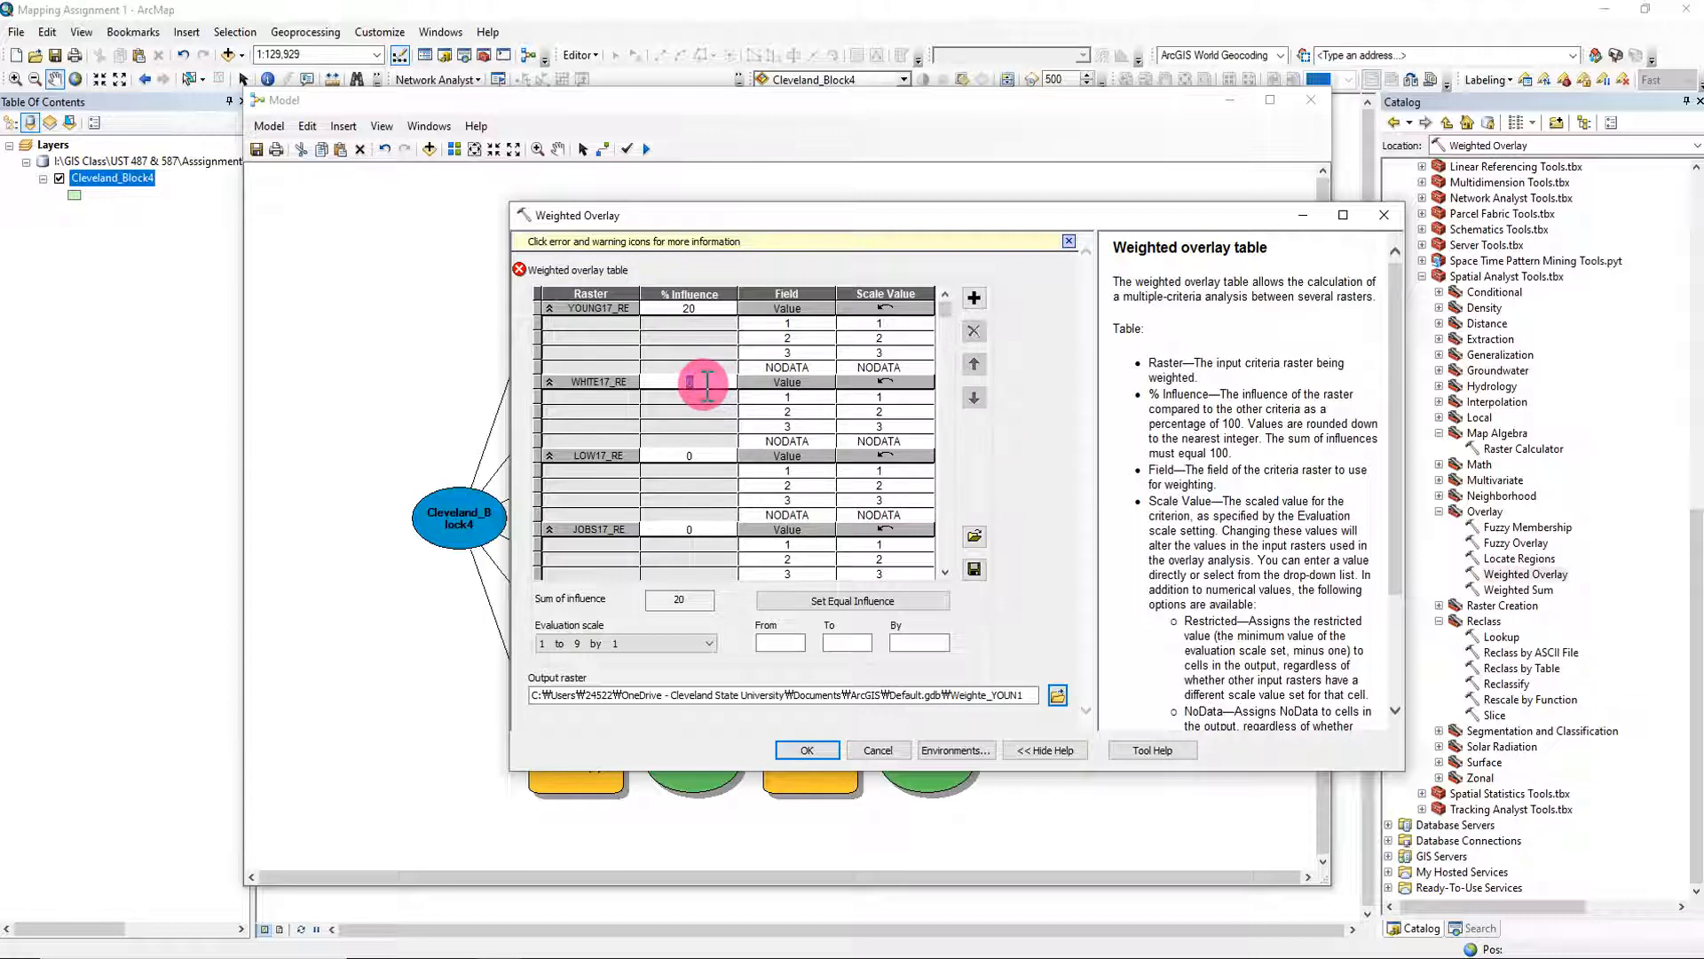
{"action": "type", "text": "20"}
{"action": "left_click", "coordinate": [697, 456]}
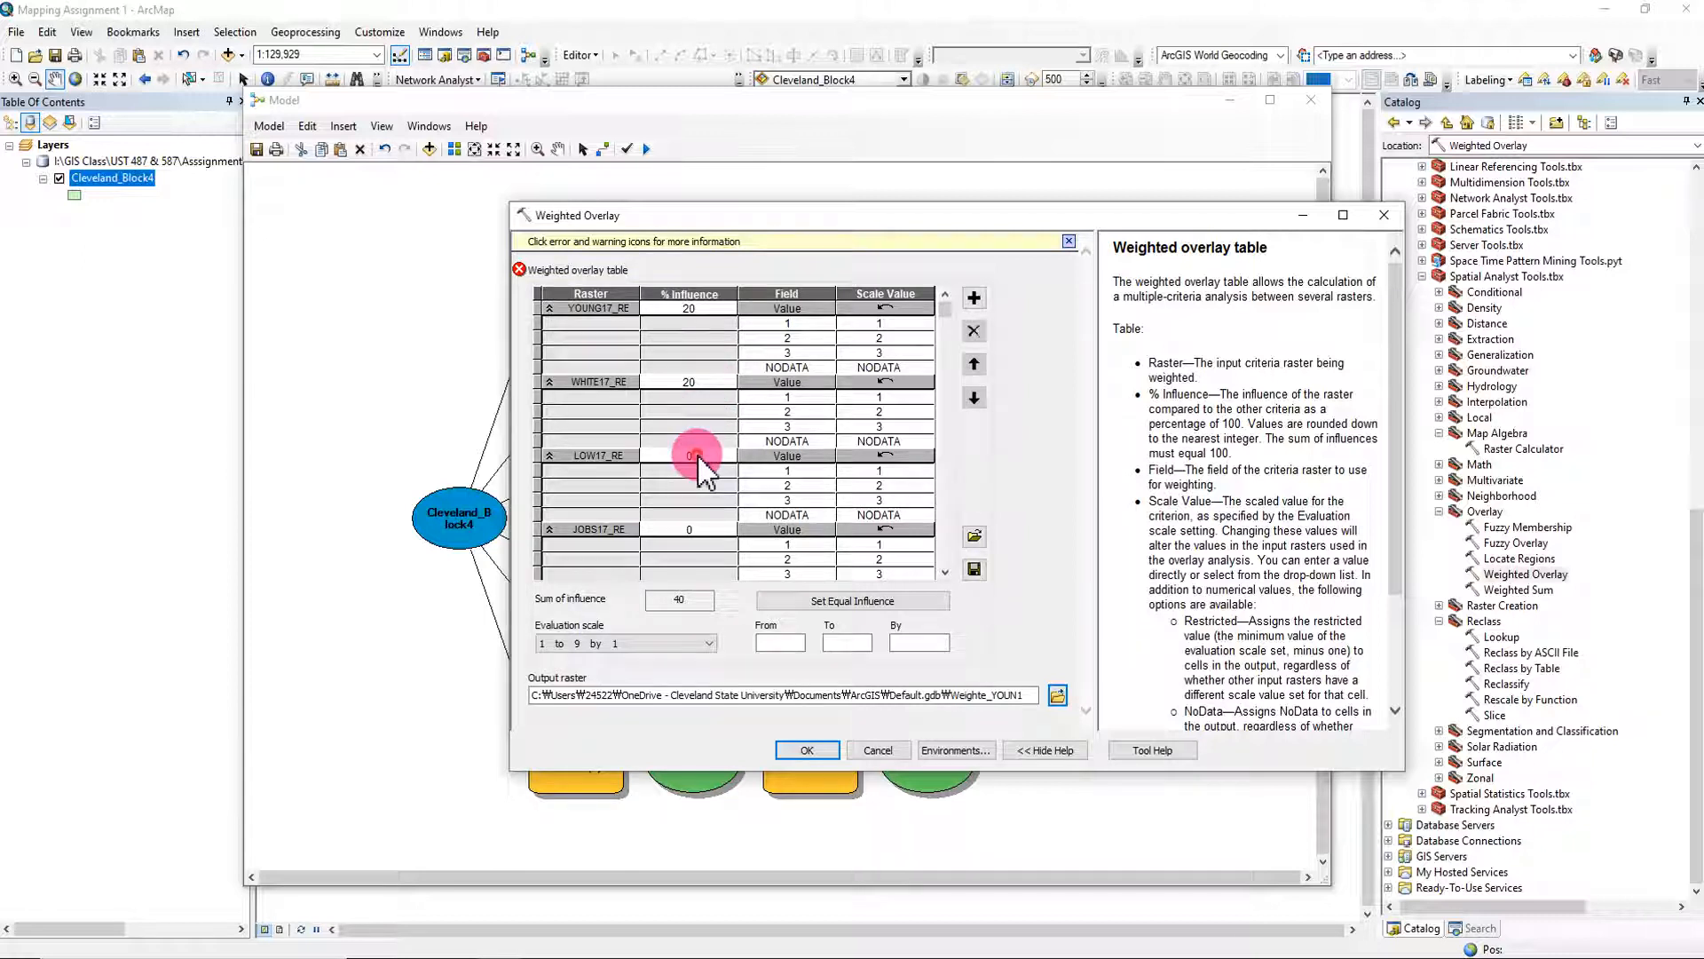
{"action": "type", "text": "20"}
Set the influence of the JOBS17_RE raster to 20 percent.
{"action": "left_click", "coordinate": [945, 571]}
{"action": "left_click", "coordinate": [944, 571]}
{"action": "left_click_drag", "start_coordinate": [945, 573], "coordinate": [945, 572]}
{"action": "left_click", "coordinate": [945, 572]}
{"action": "left_click", "coordinate": [945, 573]}
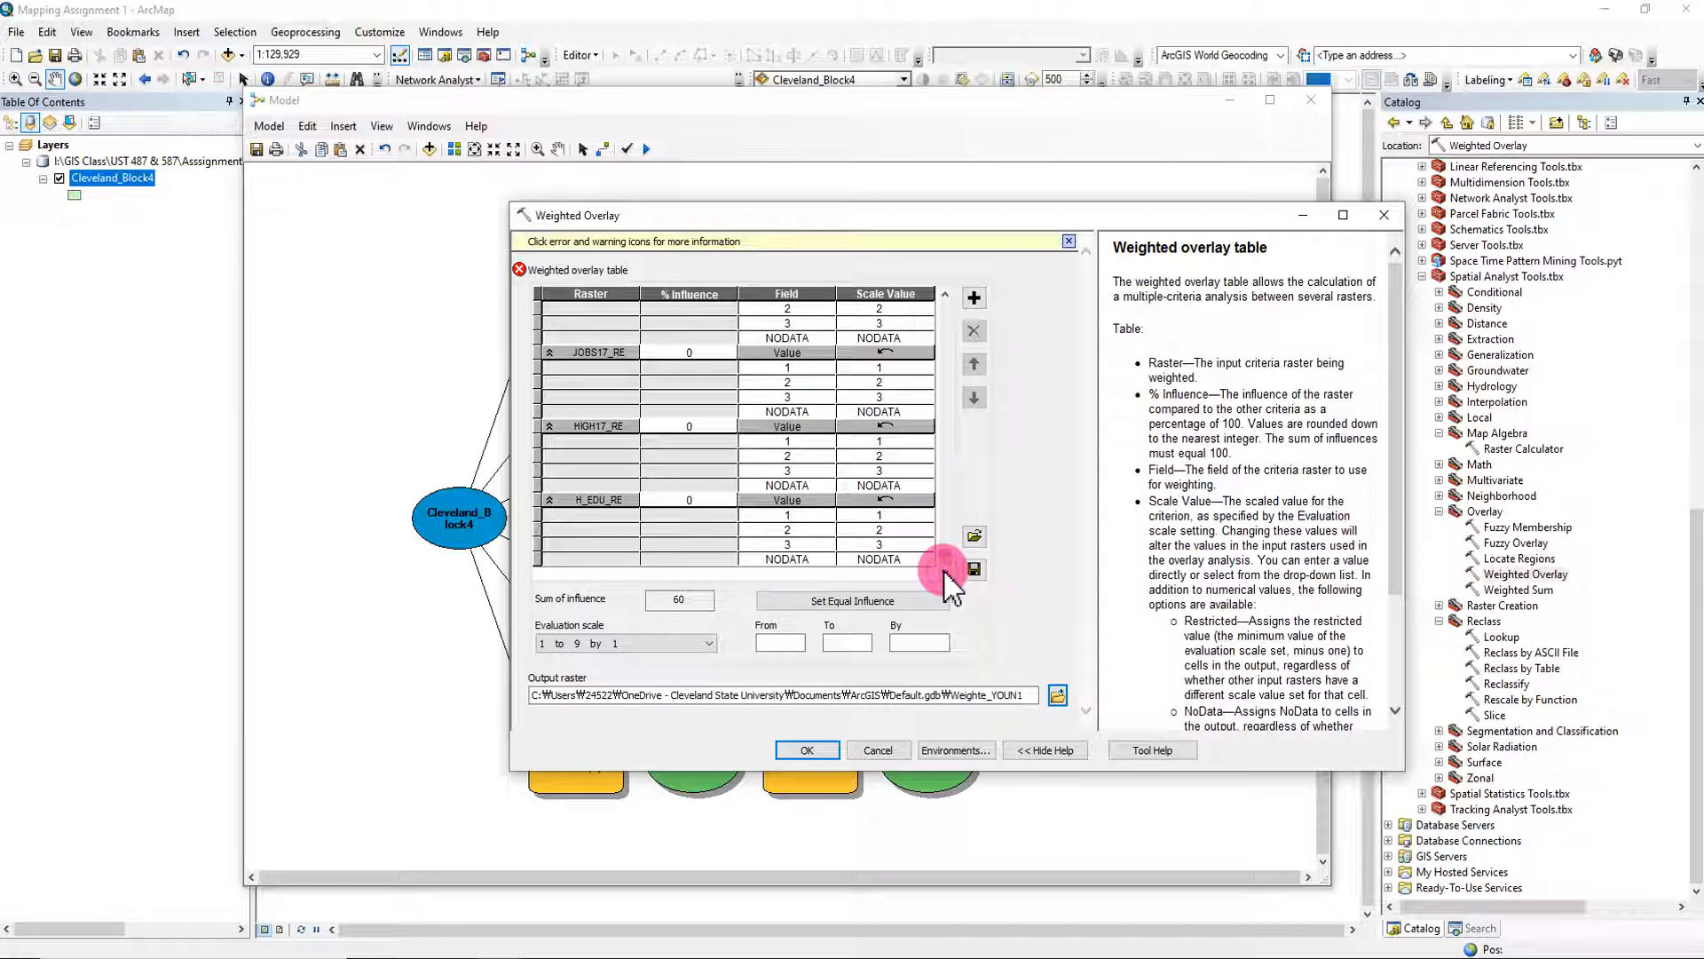
{"action": "left_click", "coordinate": [701, 354]}
{"action": "left_click", "coordinate": [704, 355]}
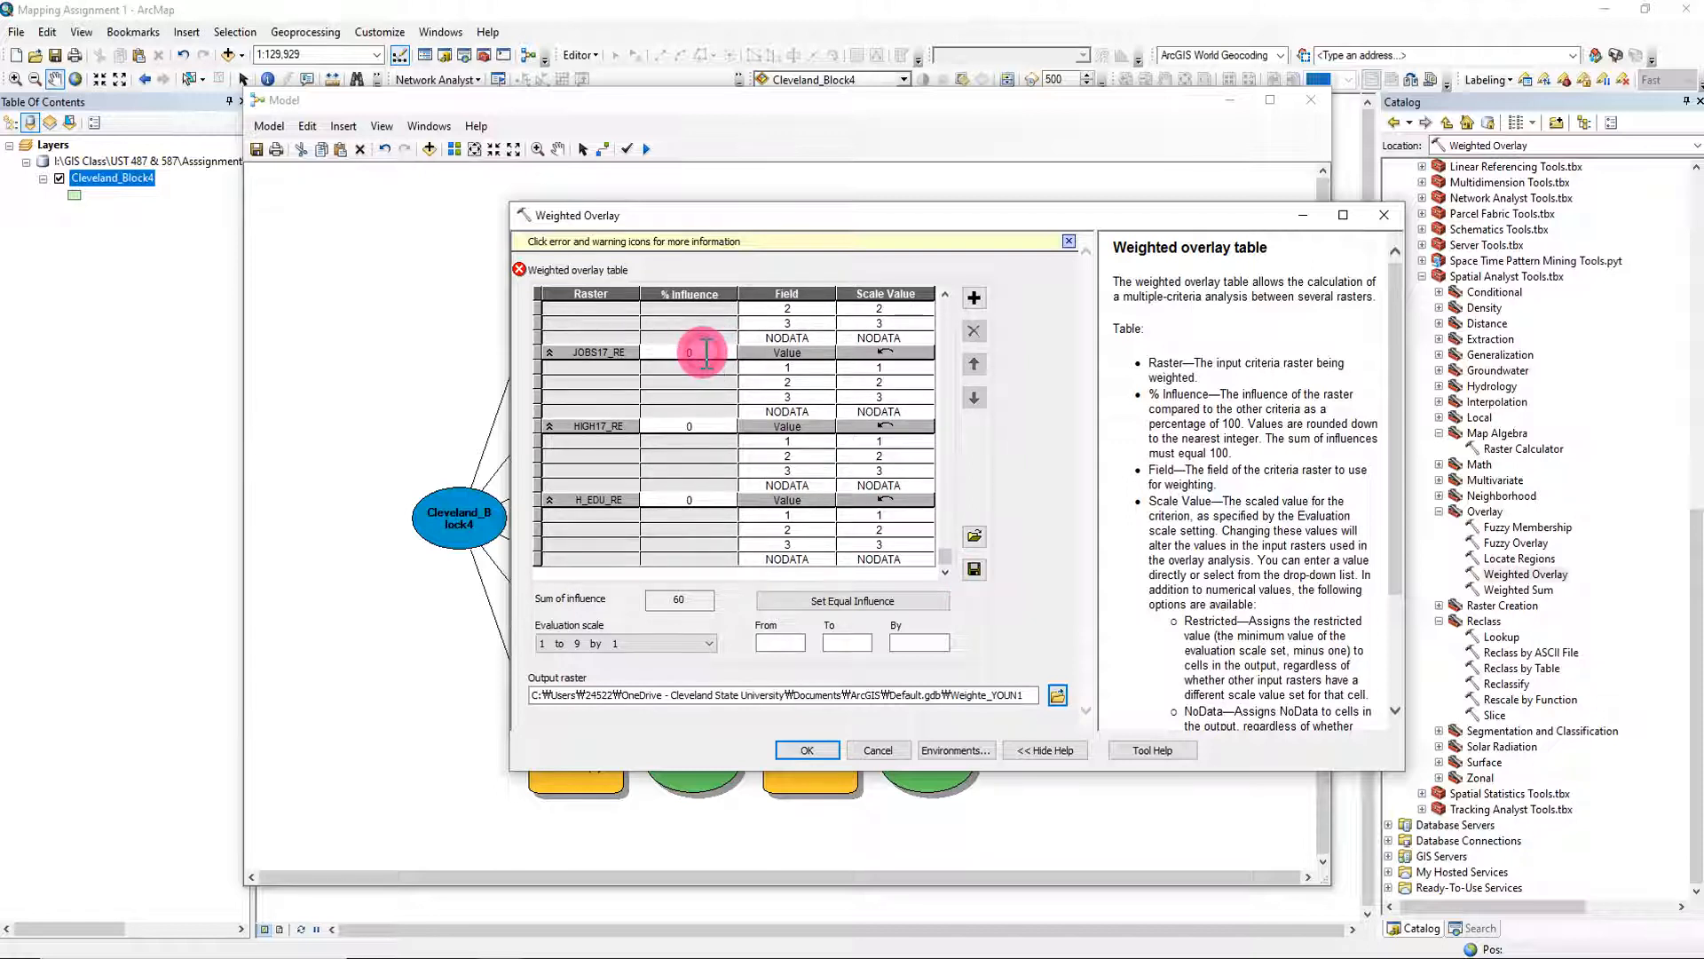
{"action": "key", "text": "BackSpace"}
Set the influence of HIGH17_RE and H_EDU_RE to 10 percent each.
{"action": "left_click", "coordinate": [700, 426]}
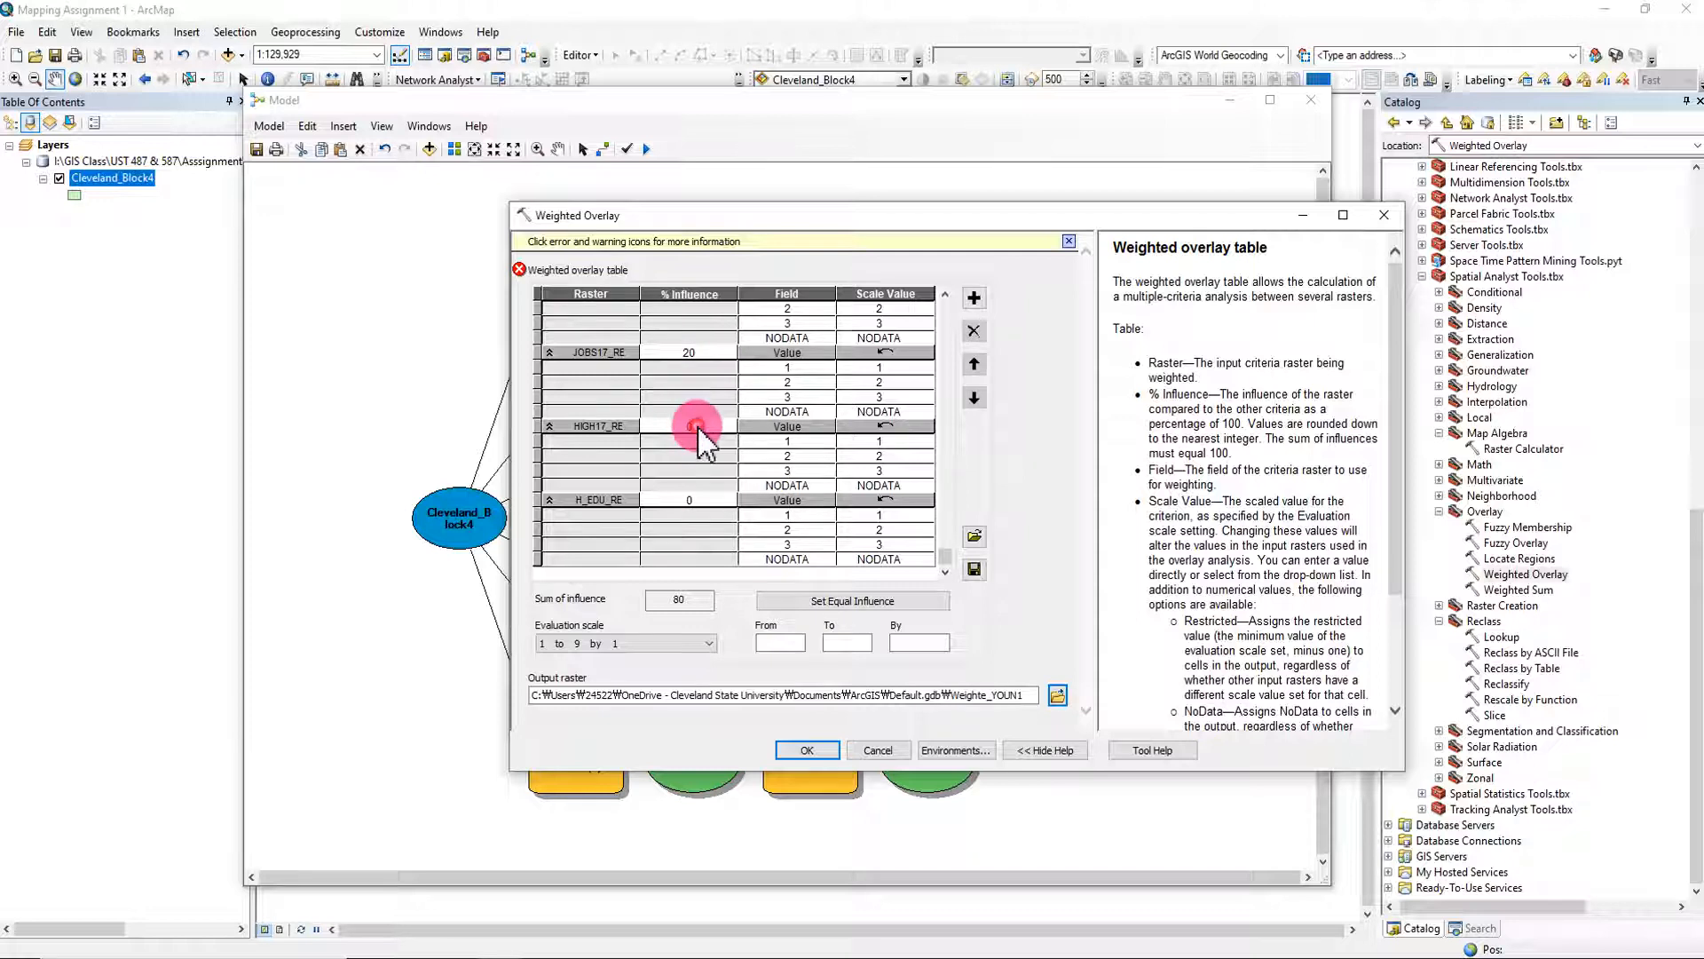
{"action": "type", "text": "10"}
{"action": "left_click", "coordinate": [708, 498]}
{"action": "left_click", "coordinate": [713, 495]}
{"action": "type", "text": "10"}
{"action": "key", "text": "Return"}
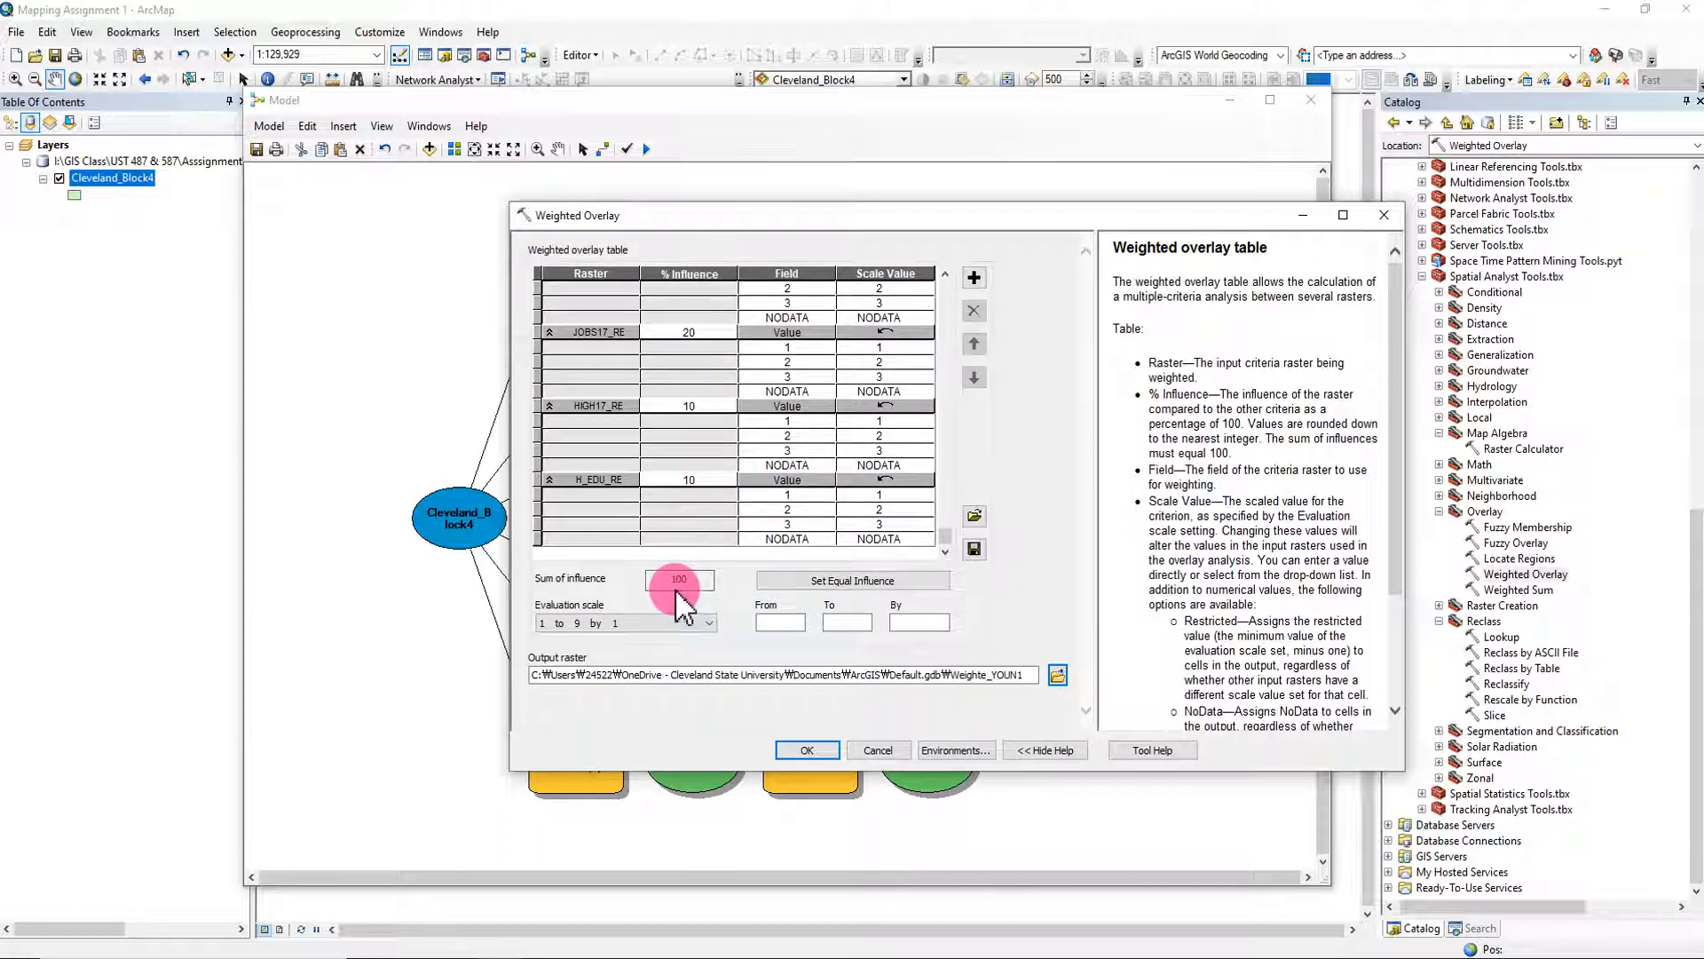
Try to give the H_EDU_RE raster a decimal influence of 10.5 percent.
{"action": "left_click_drag", "start_coordinate": [959, 226], "coordinate": [844, 277]}
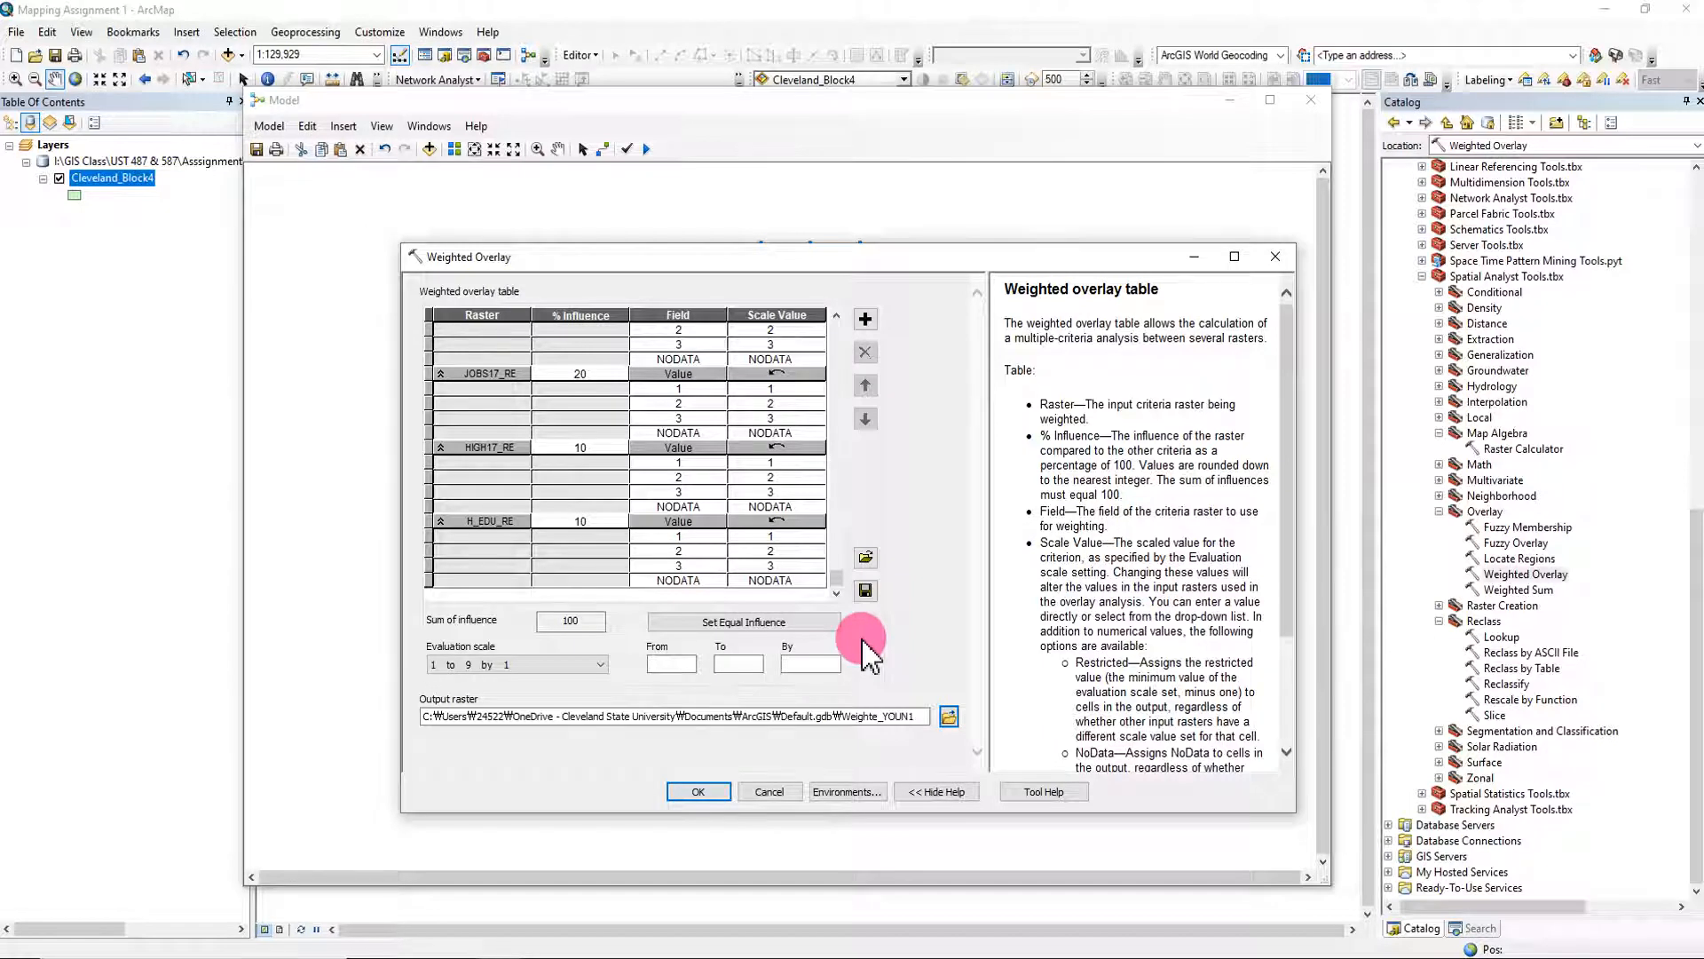
{"action": "left_click", "coordinate": [613, 516]}
{"action": "key", "text": "BackSpace"}
{"action": "type", "text": "10.5"}
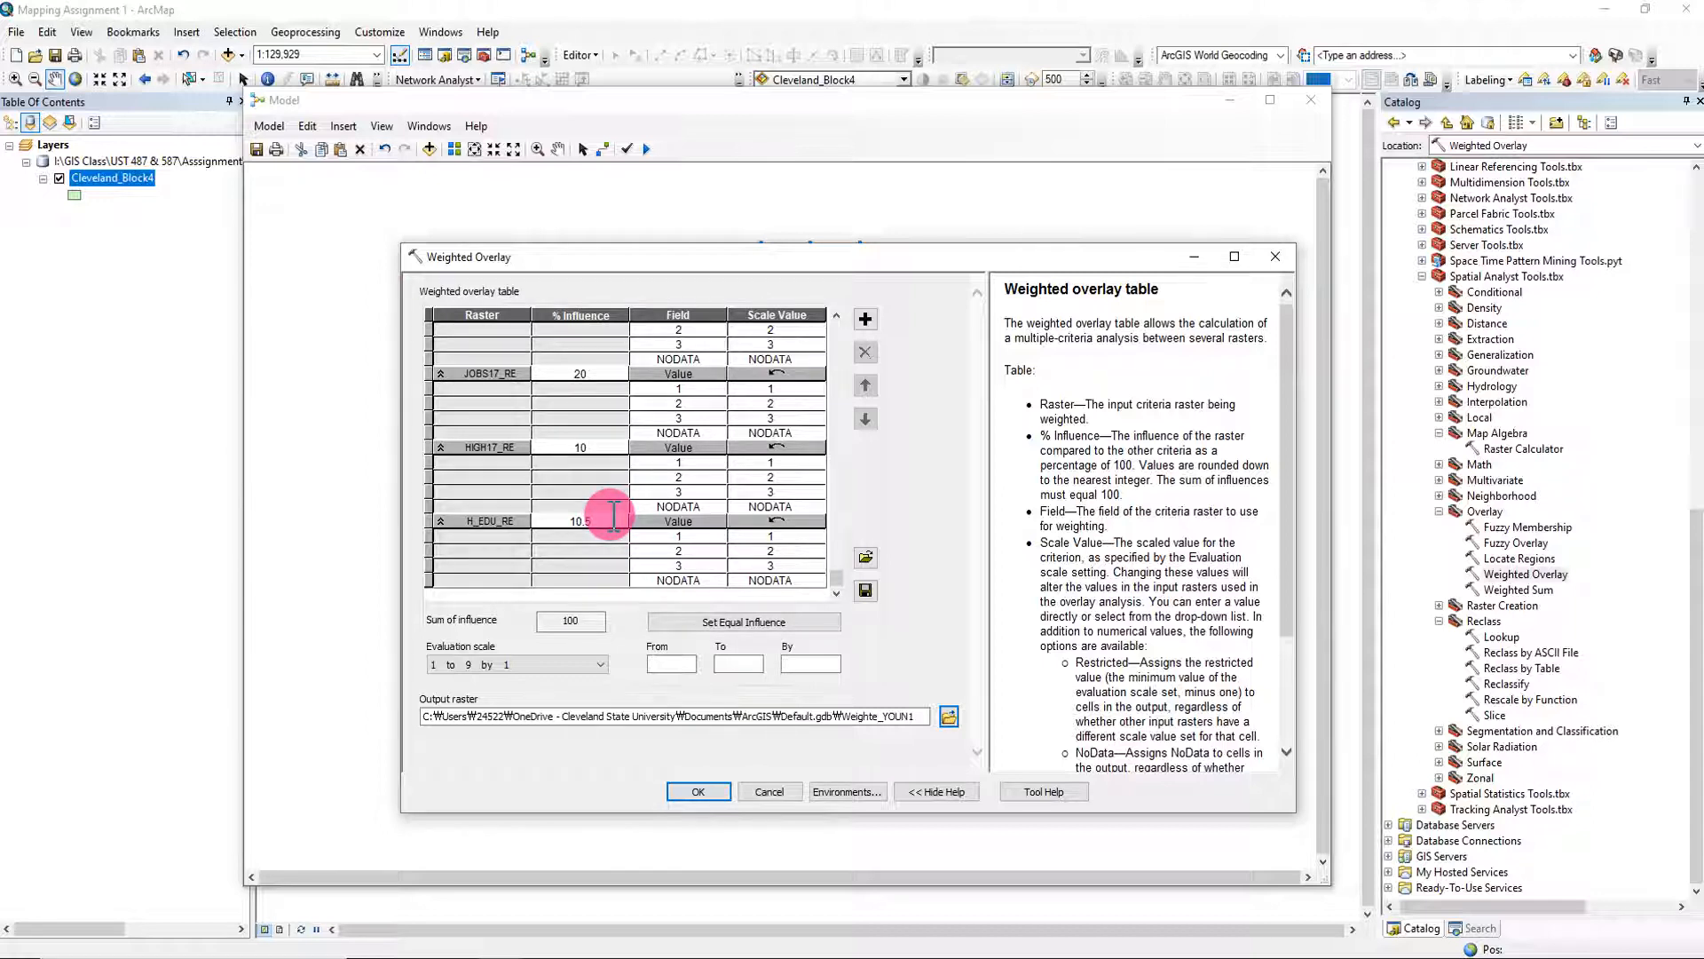
{"action": "left_click", "coordinate": [604, 623]}
Close Weighted Overlay without running it and open the model's Raster Calculator to review its map algebra expression.
{"action": "left_click_drag", "start_coordinate": [835, 578], "coordinate": [833, 330]}
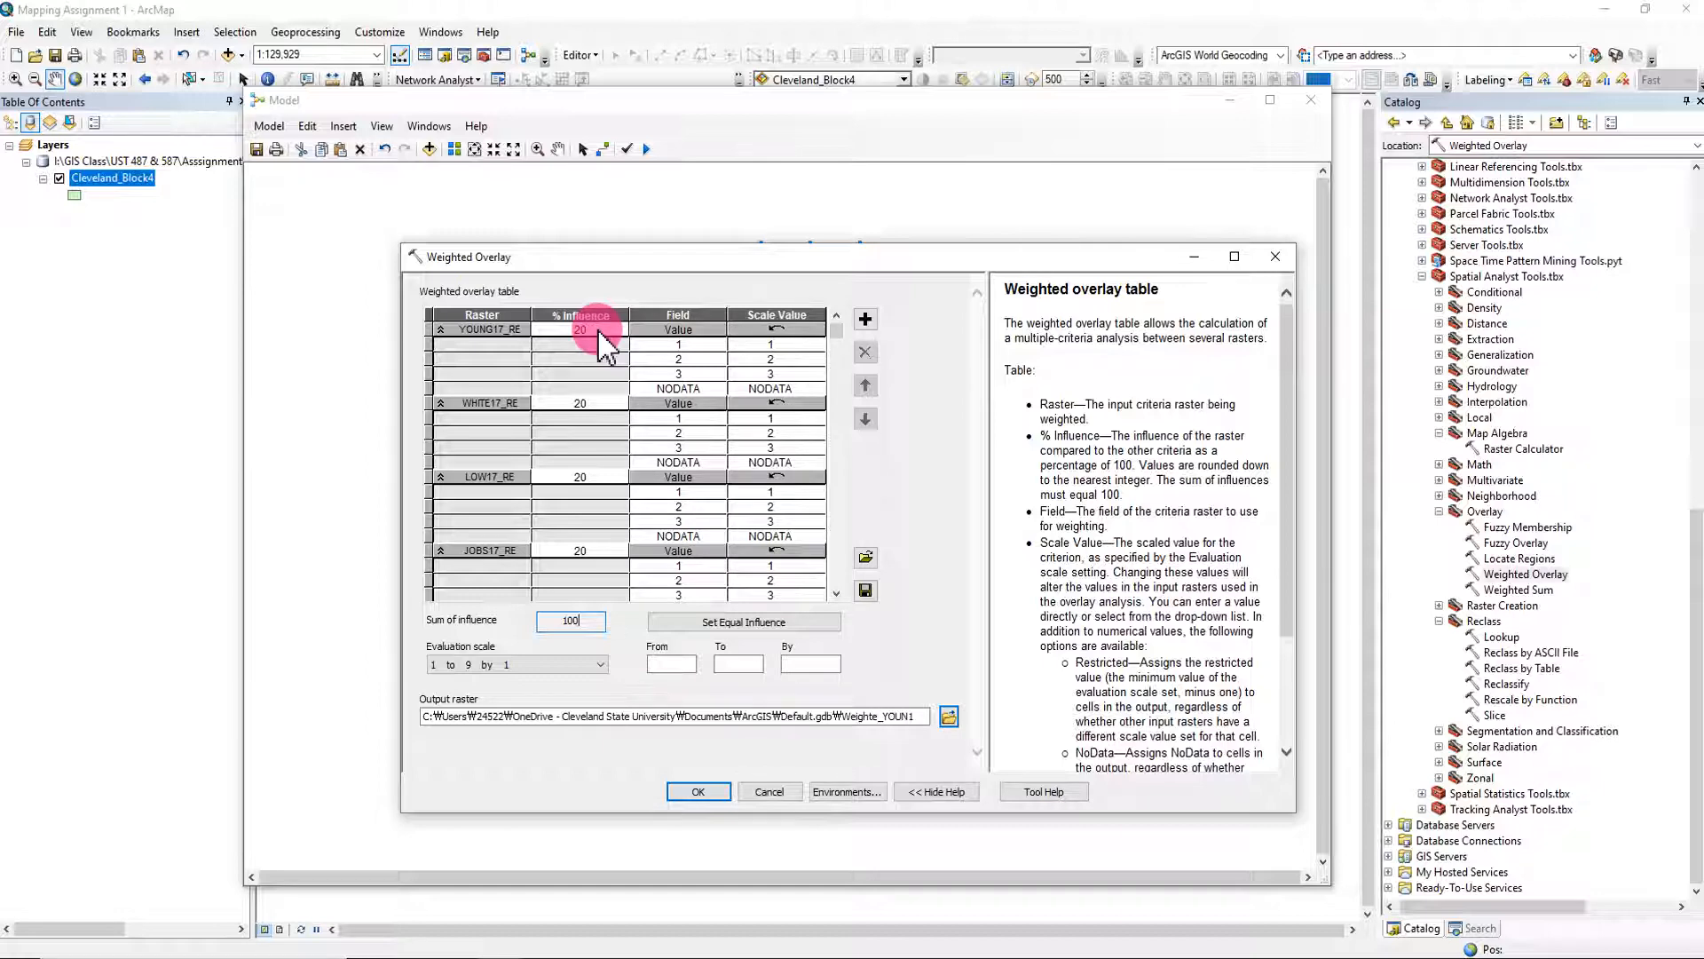
{"action": "left_click", "coordinate": [1276, 259]}
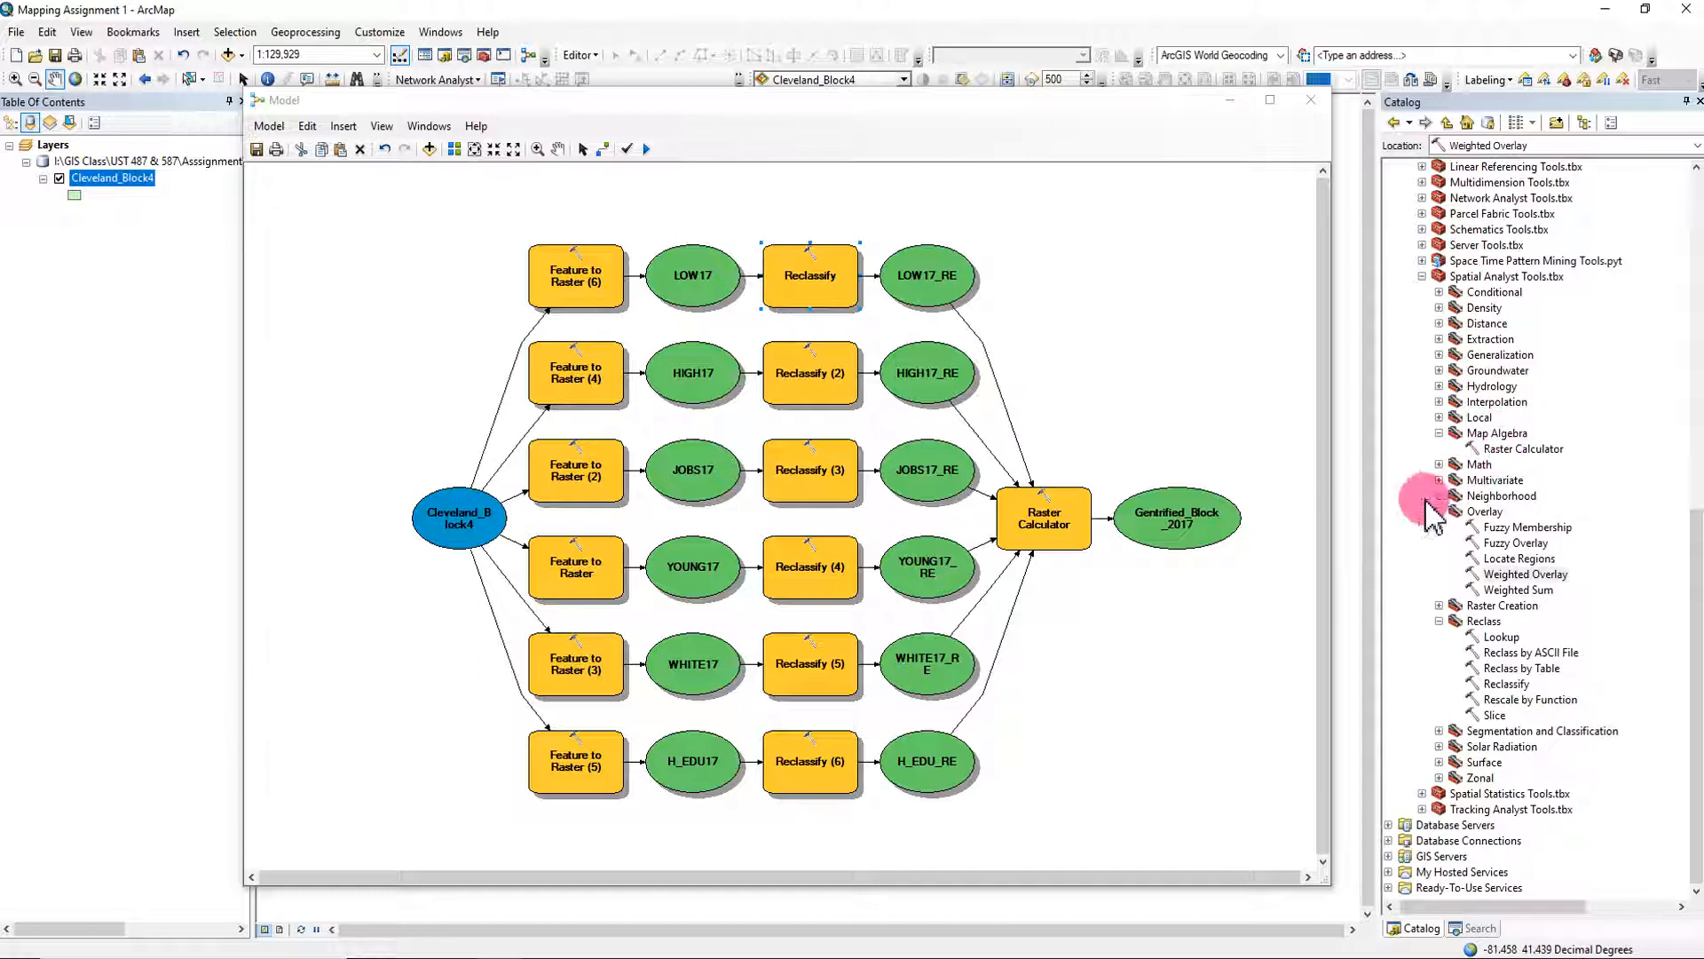
{"action": "right_click", "coordinate": [1052, 529]}
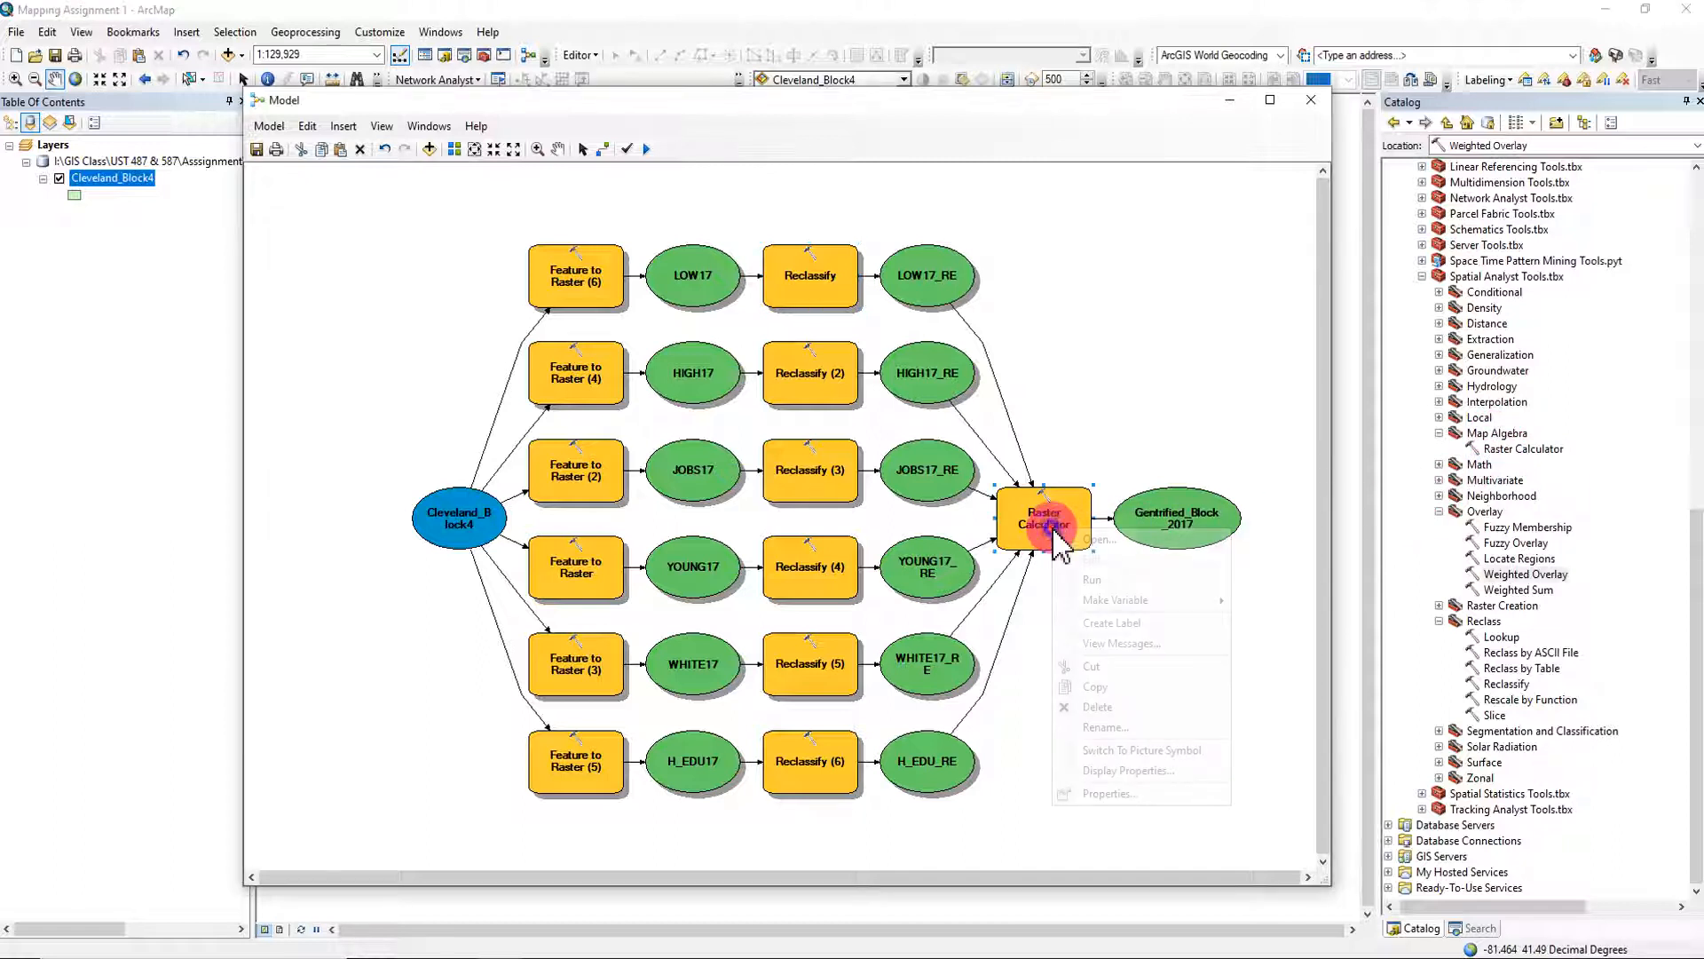
{"action": "left_click", "coordinate": [1110, 546]}
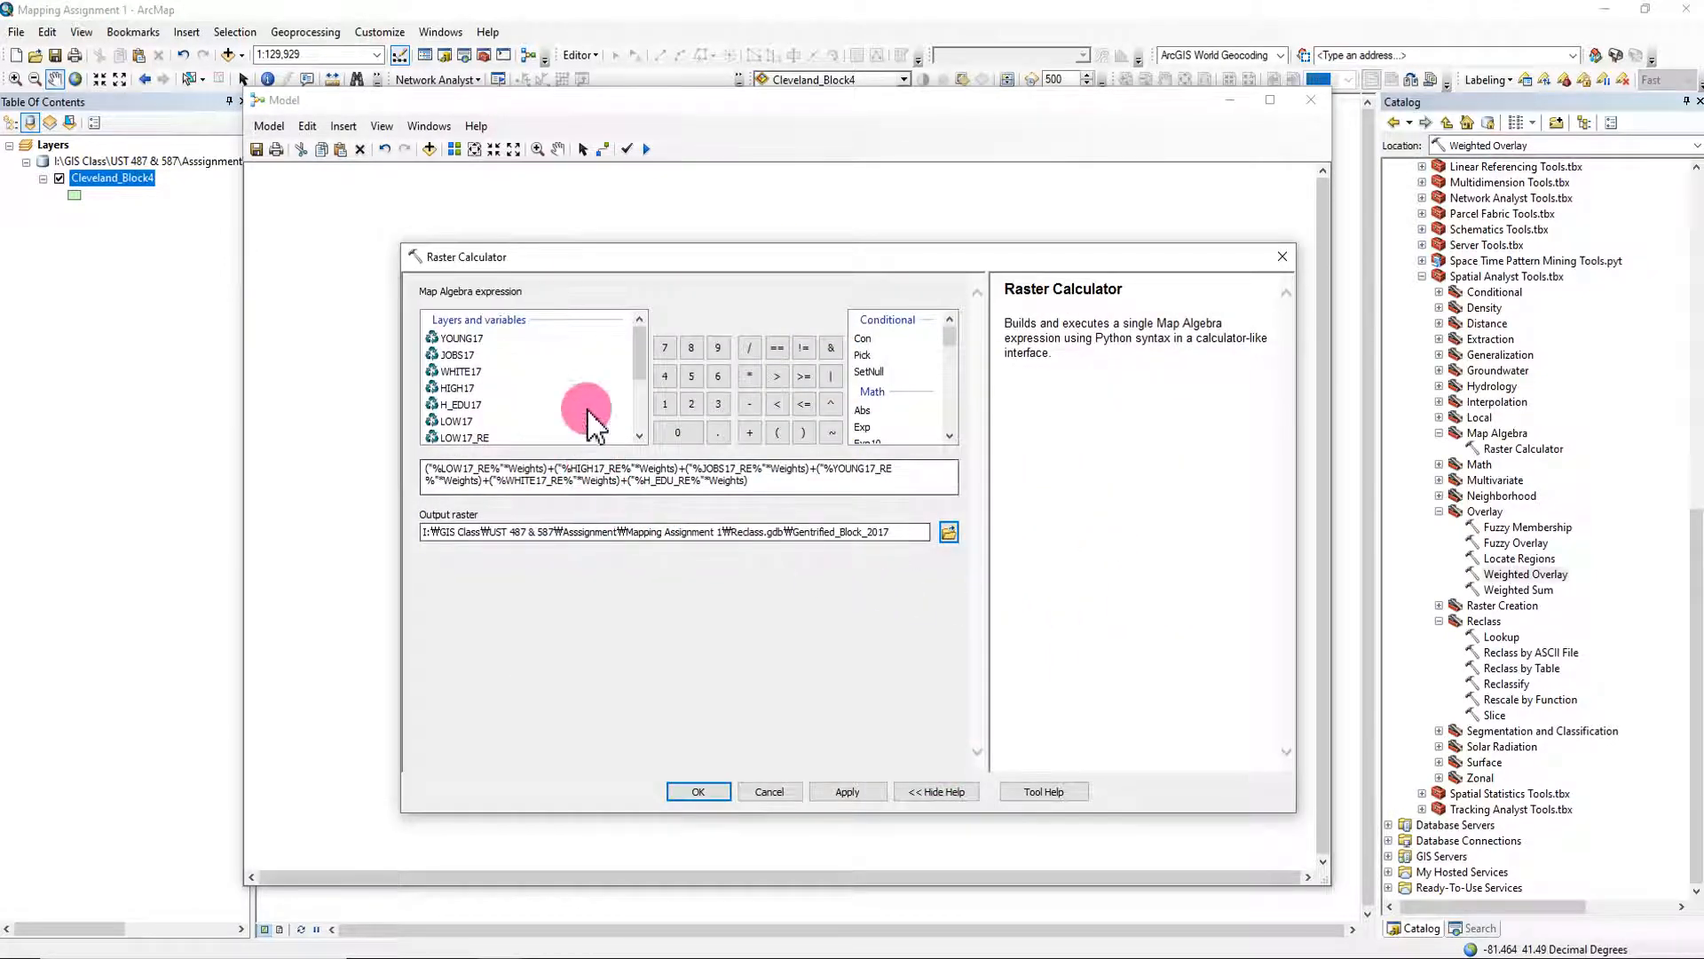
{"action": "left_click_drag", "start_coordinate": [599, 260], "coordinate": [587, 240]}
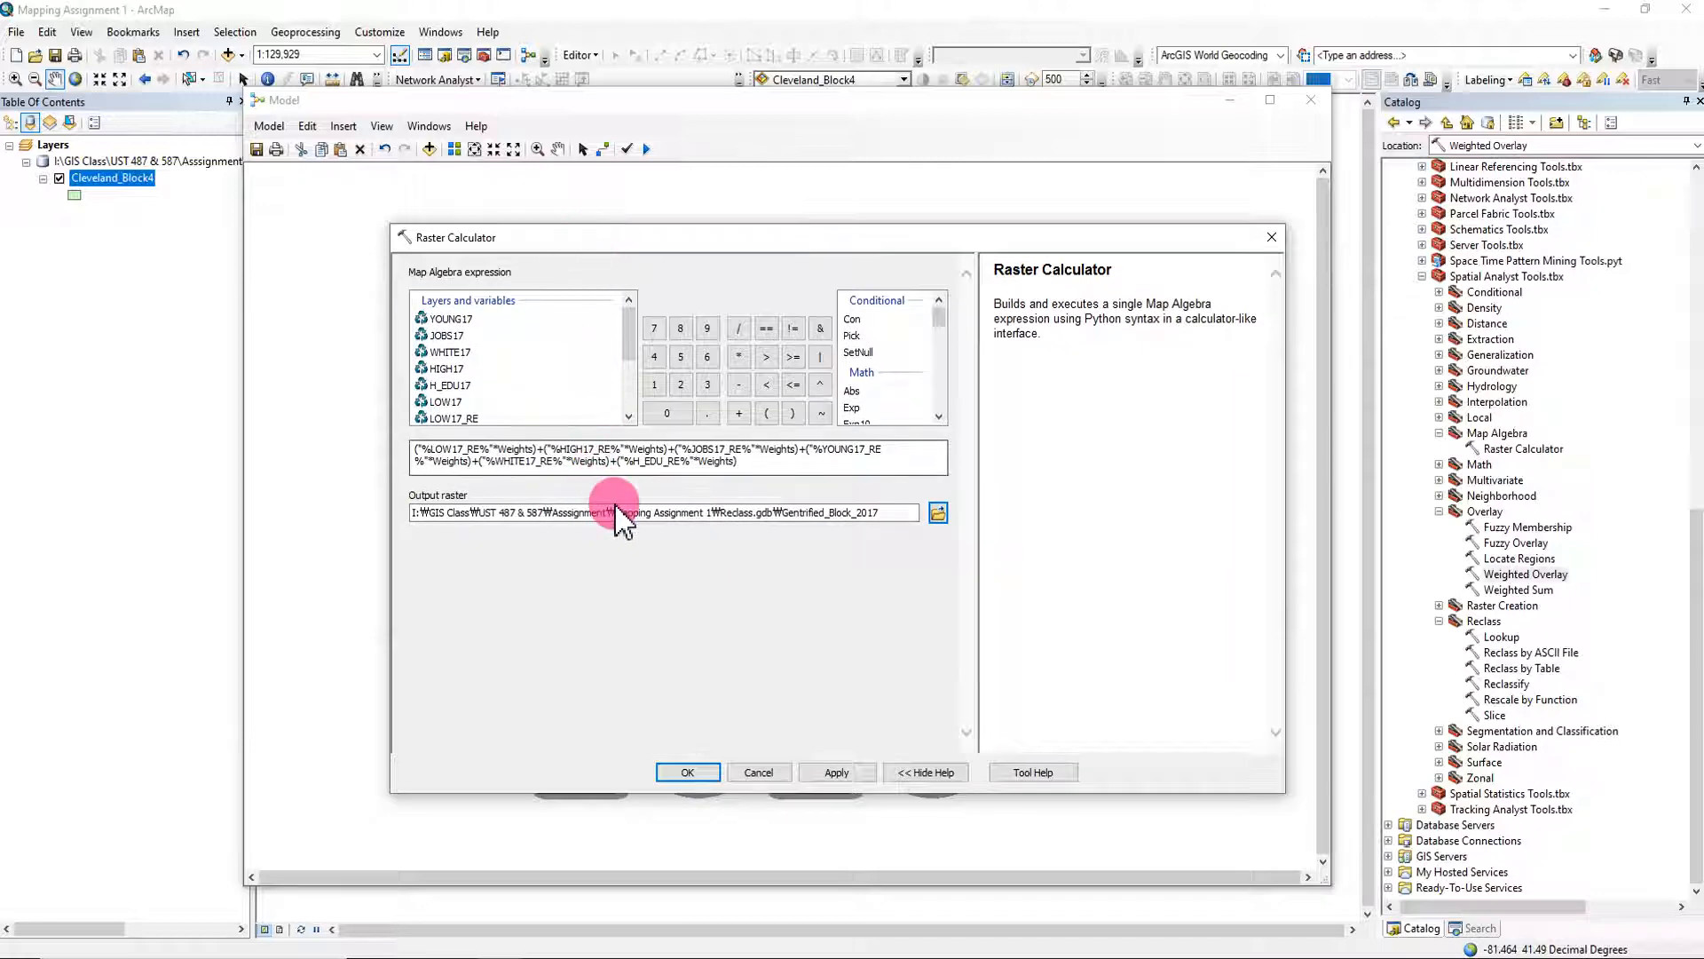
Review the reclassified raster variables and the full weighted map algebra expression in Raster Calculator, and close it without running it.
{"action": "left_click_drag", "start_coordinate": [635, 335], "coordinate": [626, 367]}
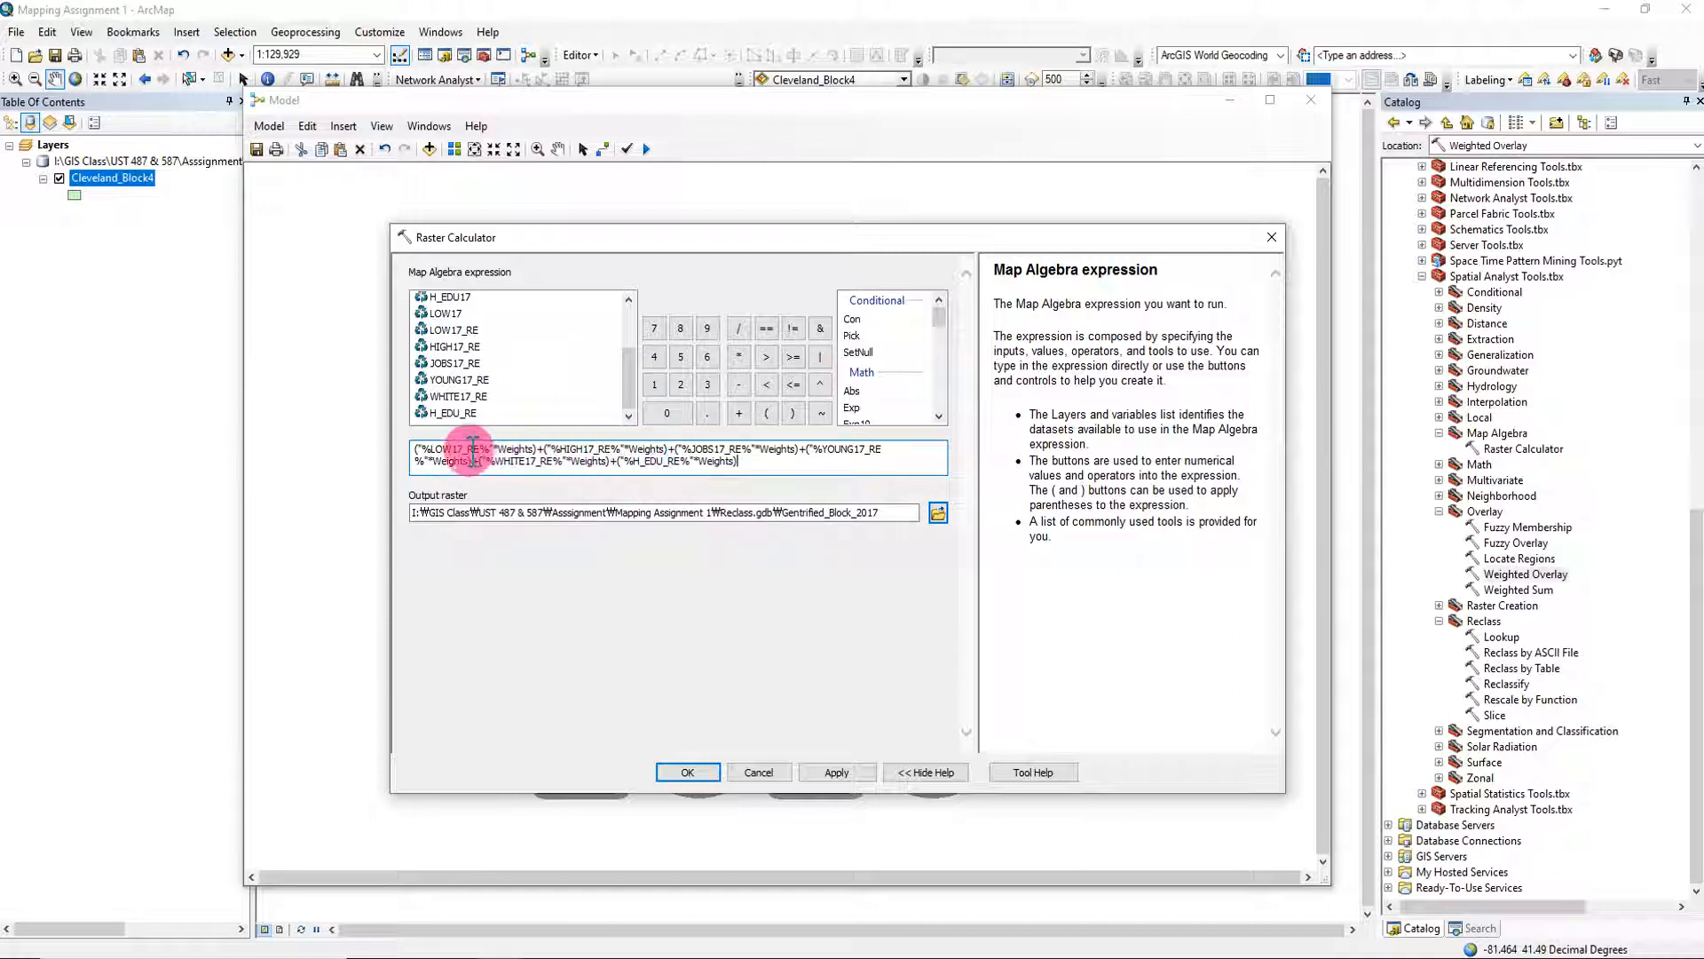
{"action": "left_click_drag", "start_coordinate": [422, 450], "coordinate": [754, 460]}
{"action": "left_click", "coordinate": [755, 462]}
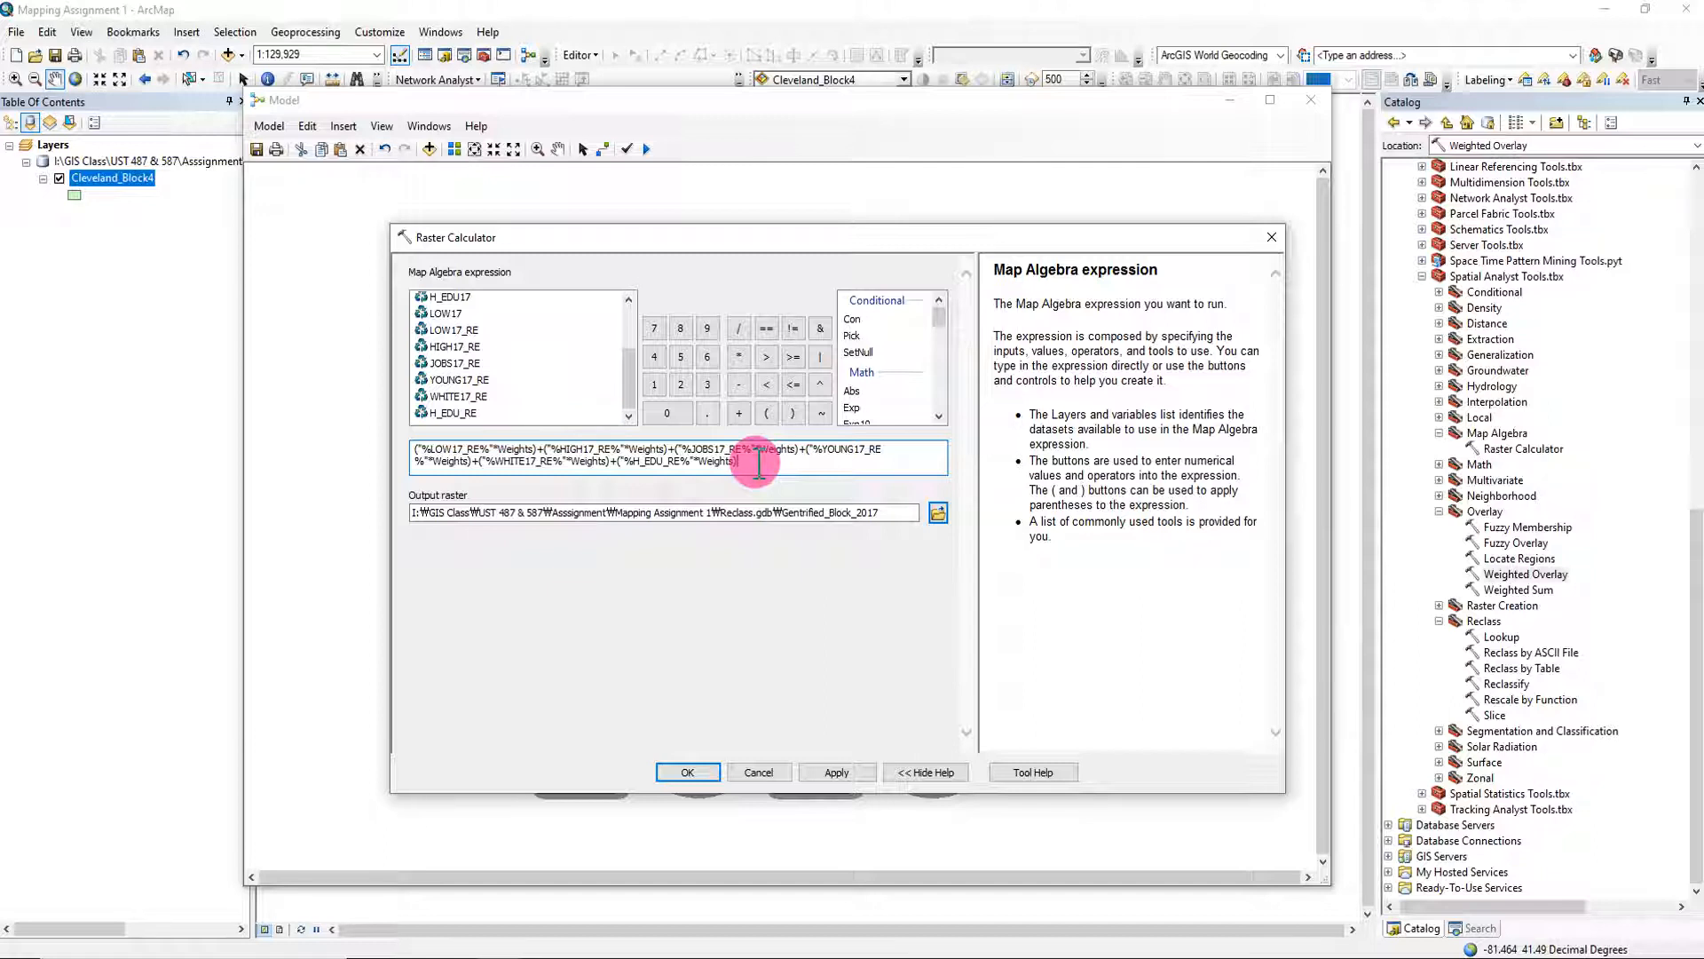
{"action": "left_click_drag", "start_coordinate": [742, 461], "coordinate": [411, 450]}
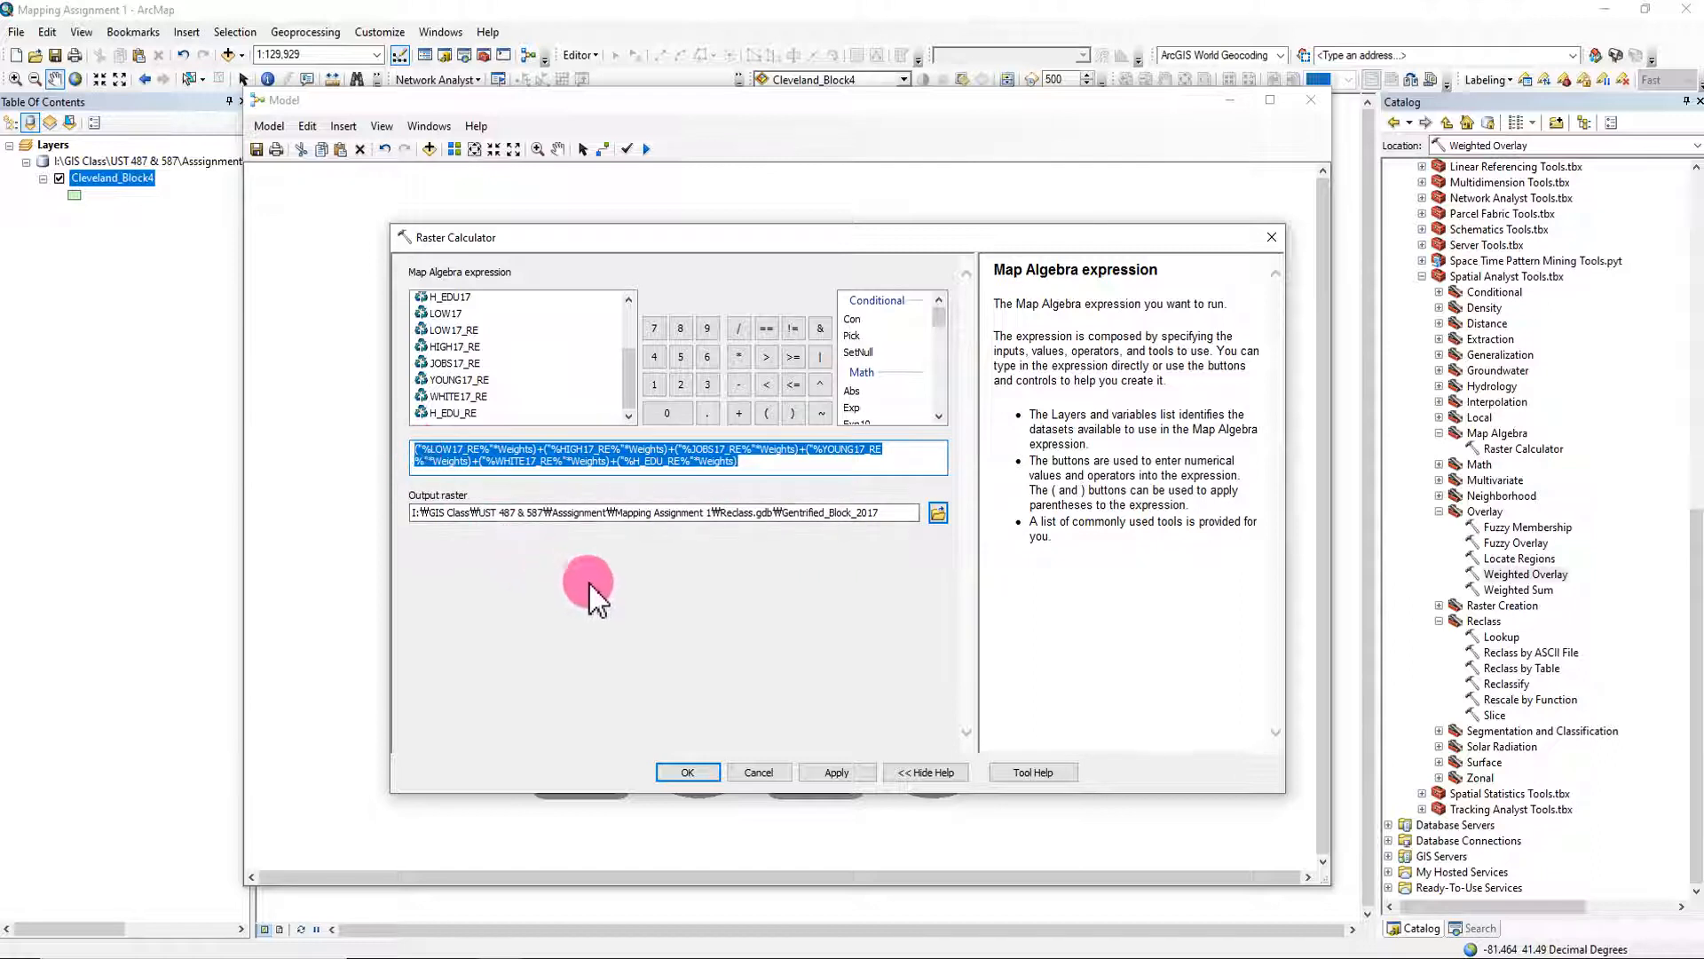
{"action": "left_click", "coordinate": [643, 603]}
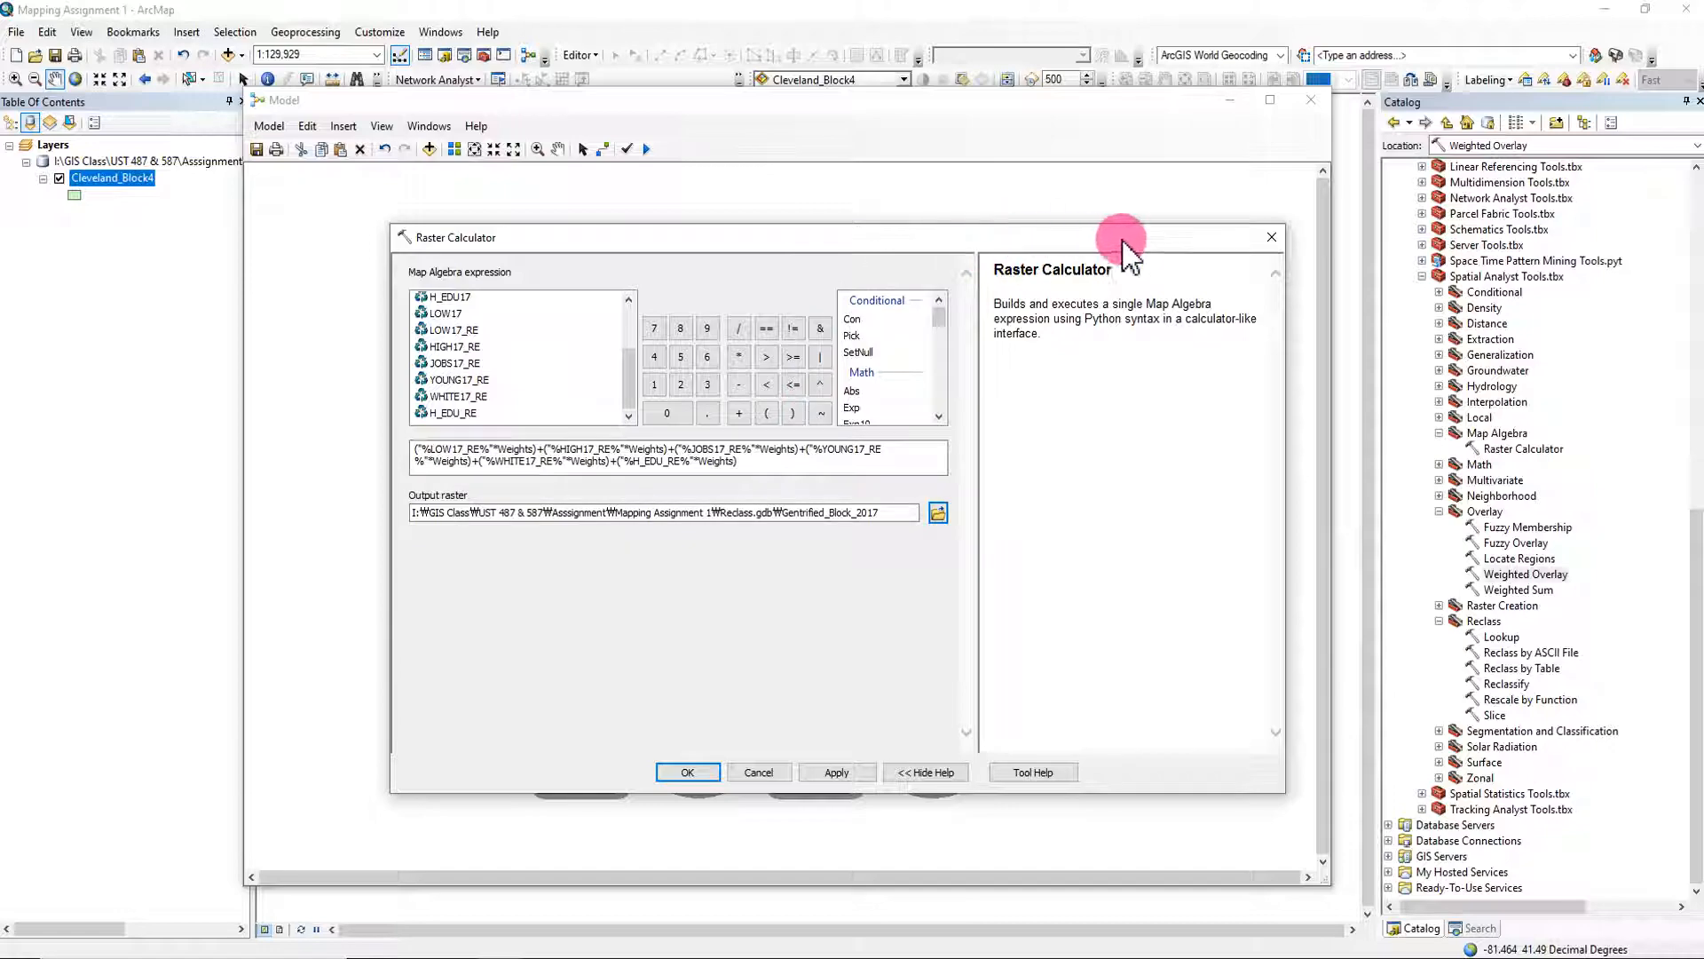
{"action": "left_click", "coordinate": [1272, 237]}
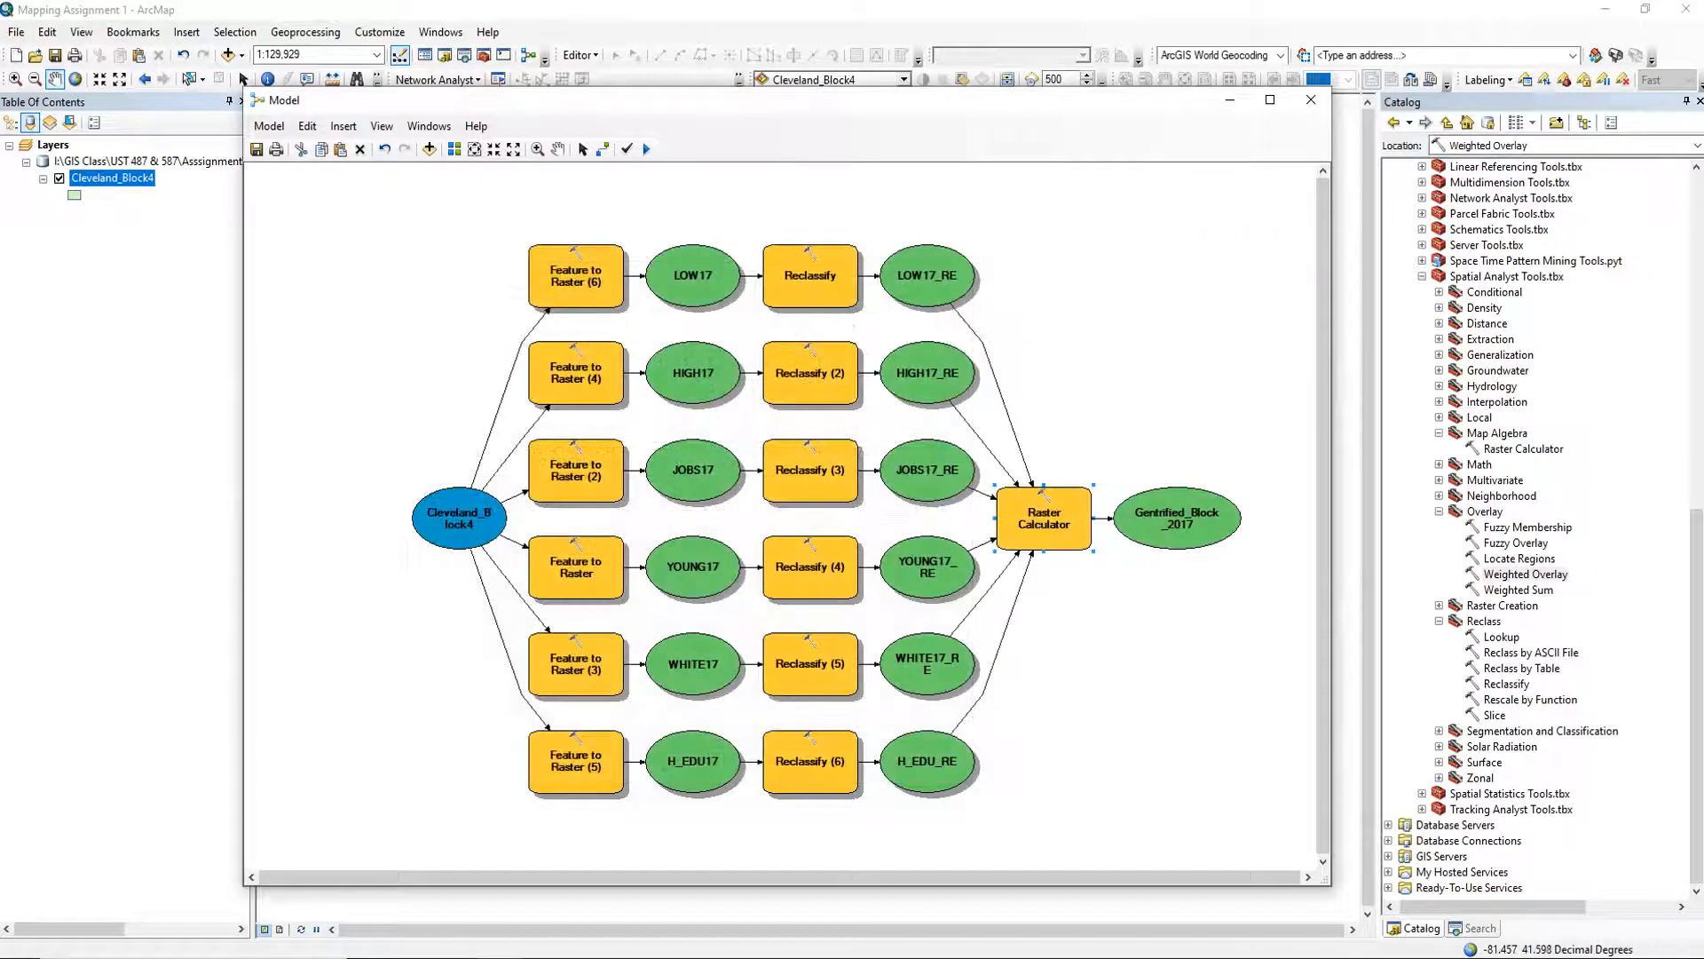
Switch to the Multiple Regression relative importance page in the browser and read its description, user input instructions and form options.
{"action": "left_click_drag", "start_coordinate": [1703, 95], "coordinate": [771, 40]}
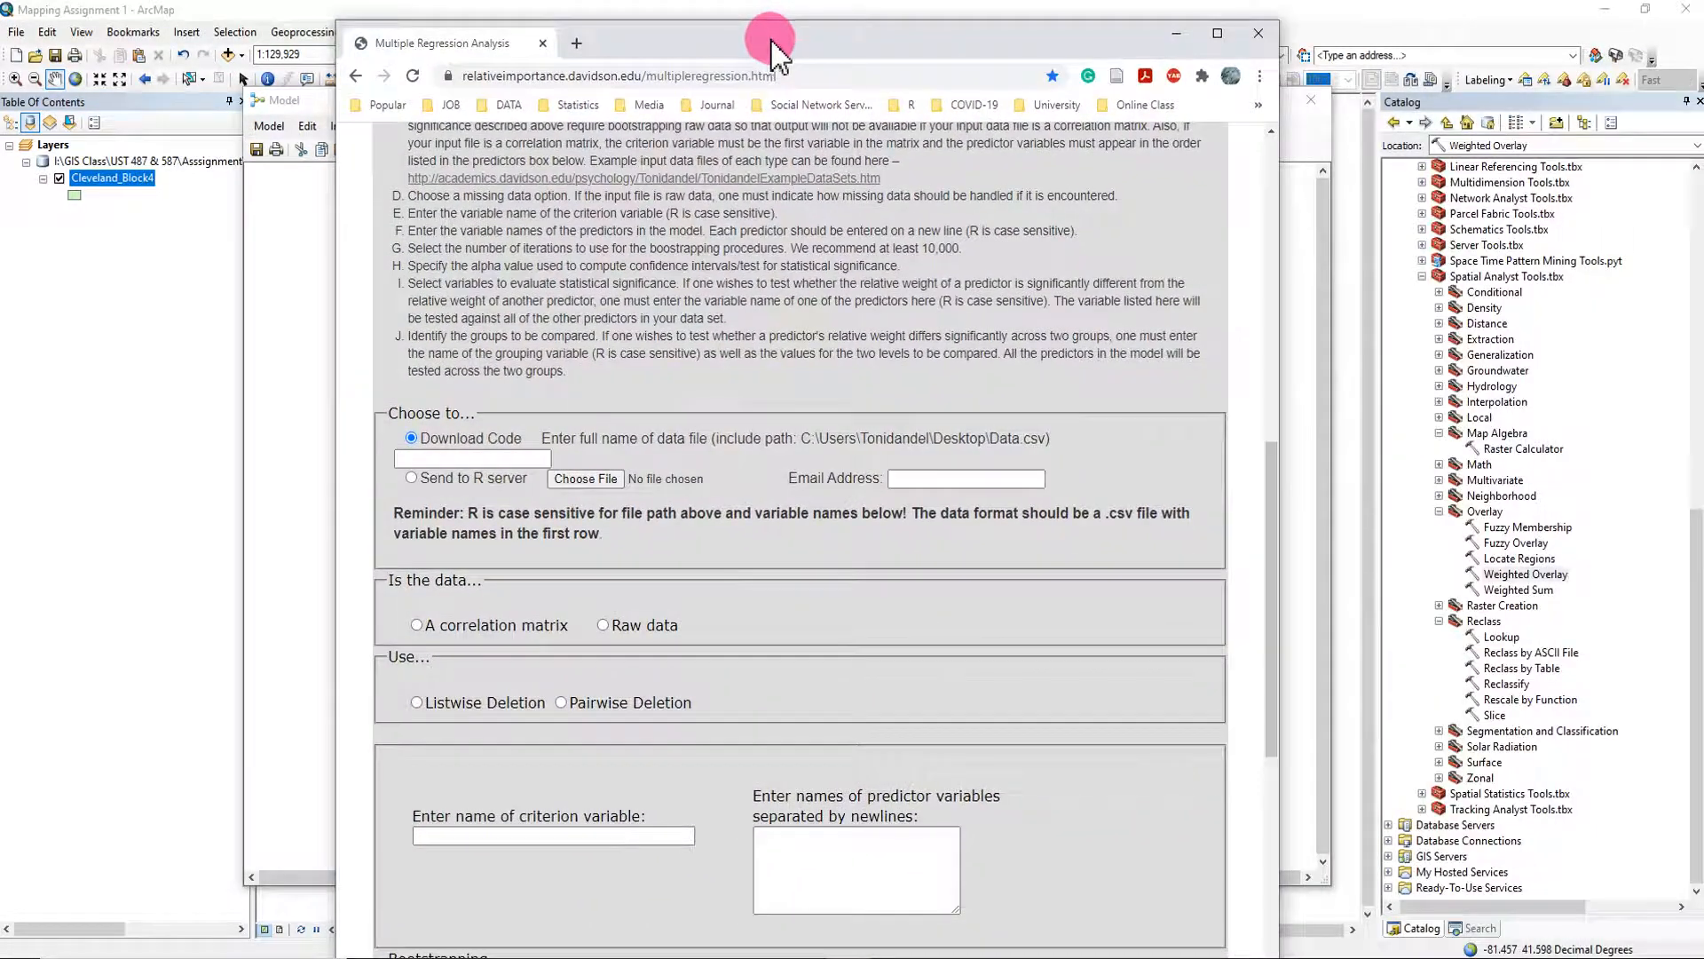
{"action": "scroll", "coordinate": [759, 519], "scroll_direction": "up", "scroll_amount": 8}
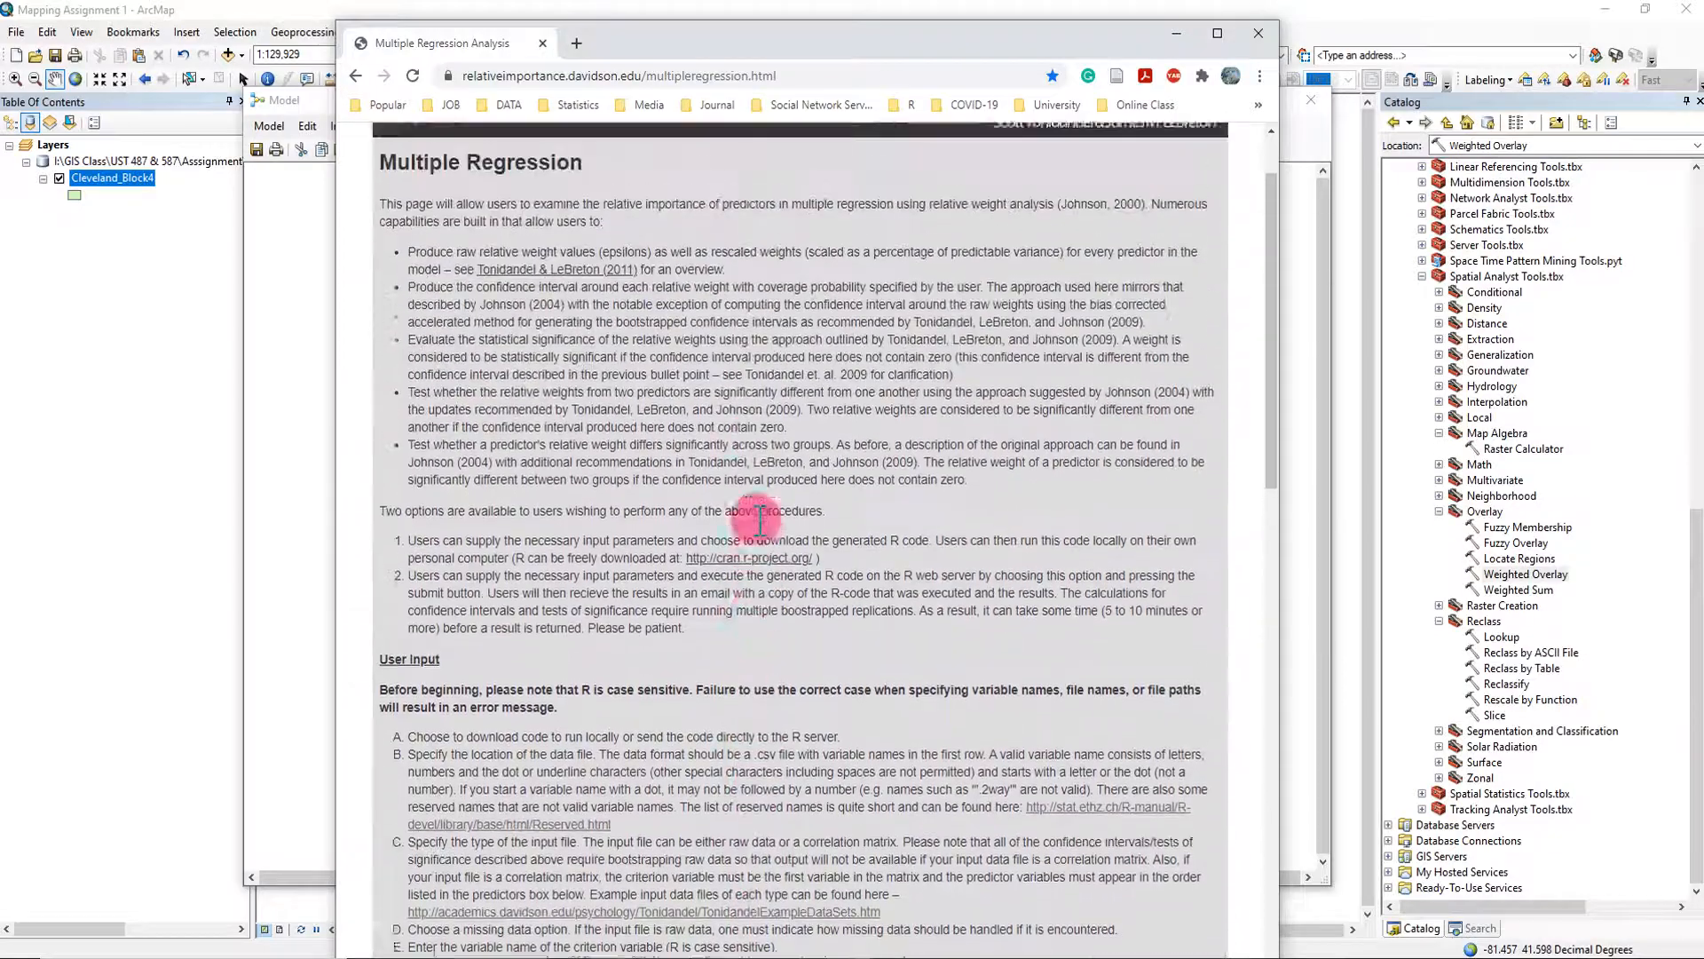
{"action": "scroll", "coordinate": [759, 519], "scroll_direction": "up", "scroll_amount": 2}
{"action": "scroll", "coordinate": [759, 519], "scroll_direction": "down", "scroll_amount": 6}
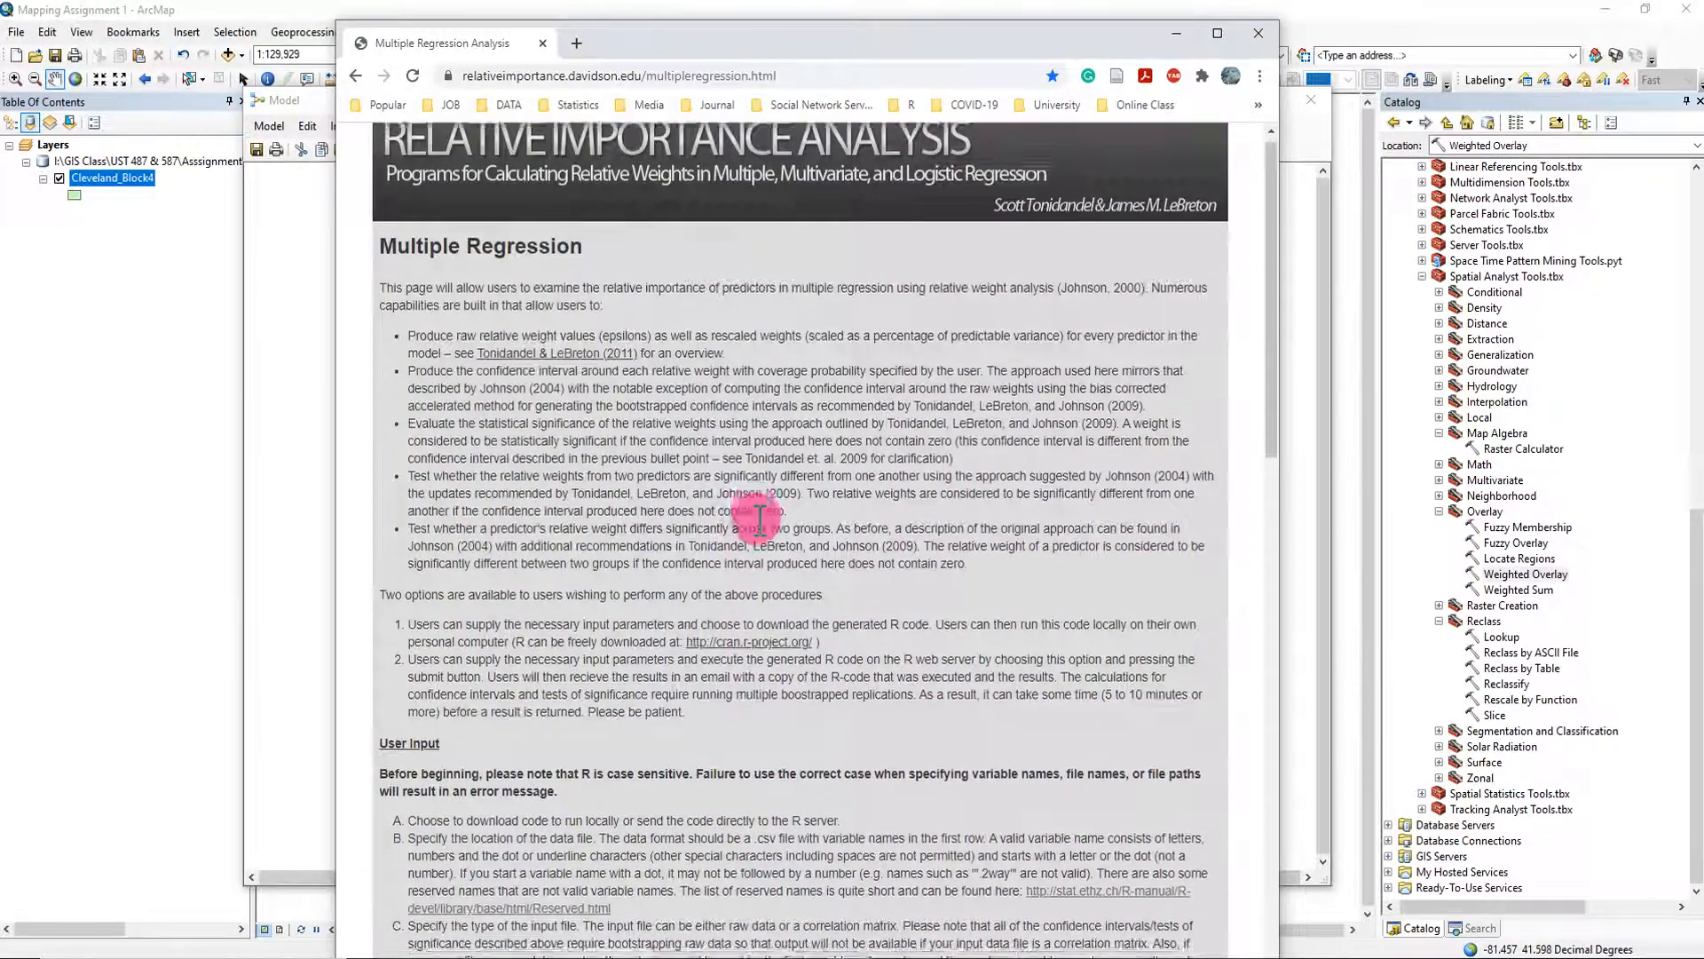
{"action": "scroll", "coordinate": [760, 520], "scroll_direction": "down", "scroll_amount": 4}
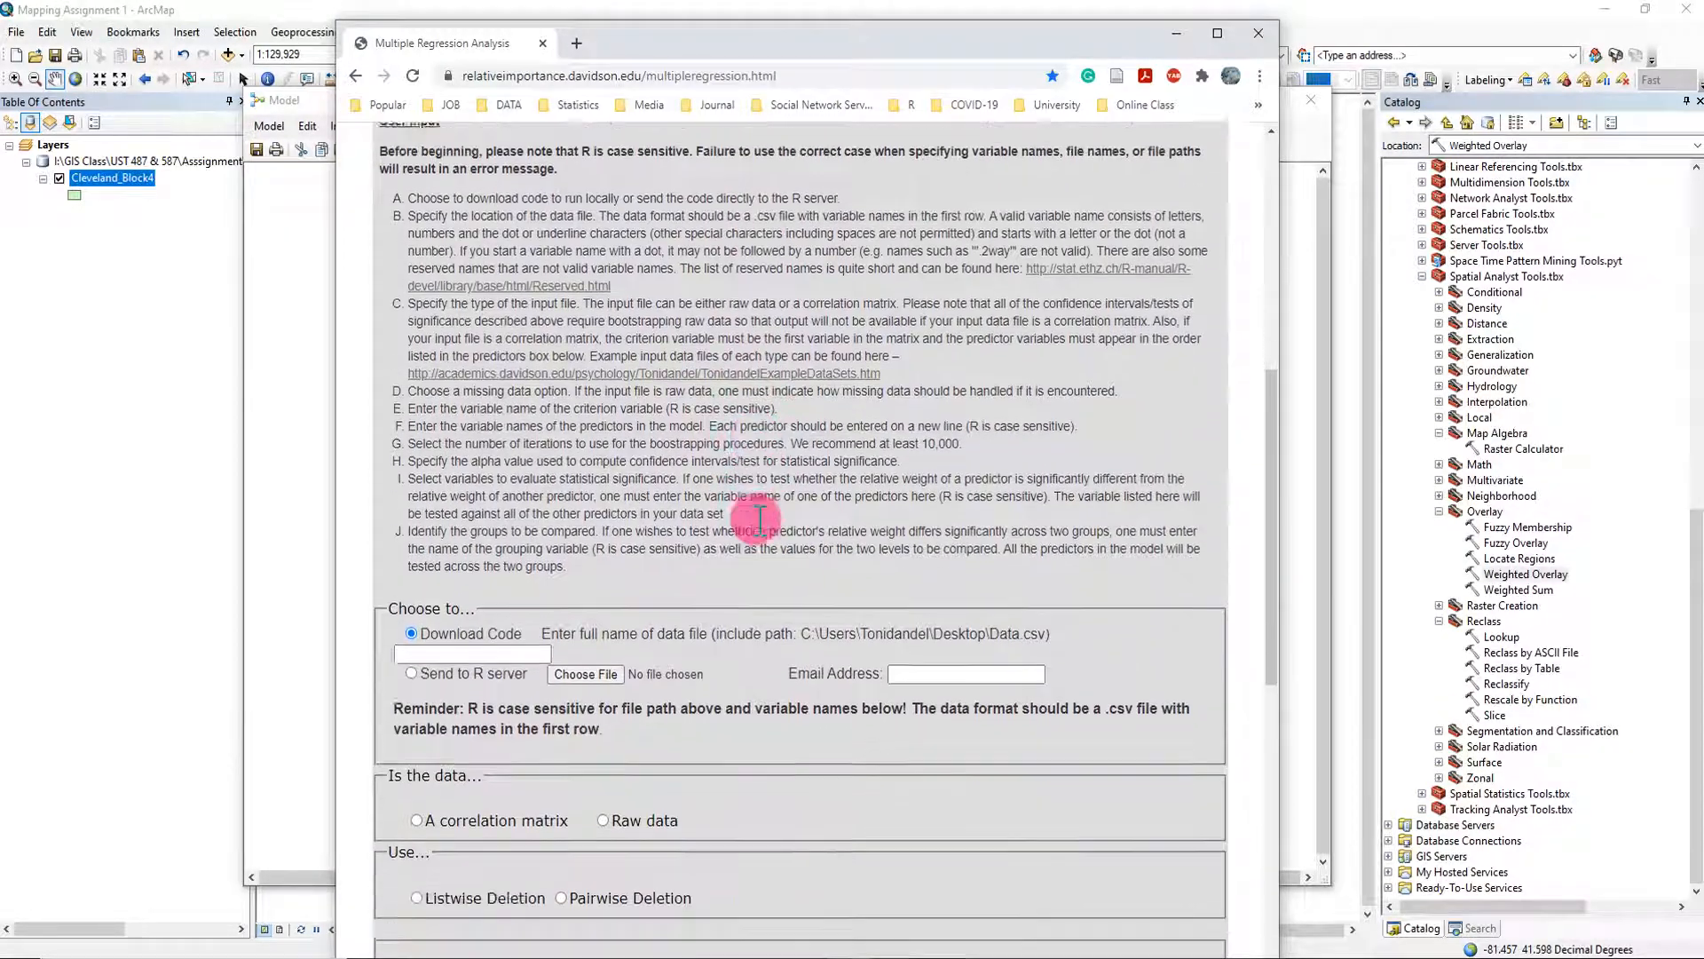
{"action": "scroll", "coordinate": [760, 524], "scroll_direction": "down", "scroll_amount": 1}
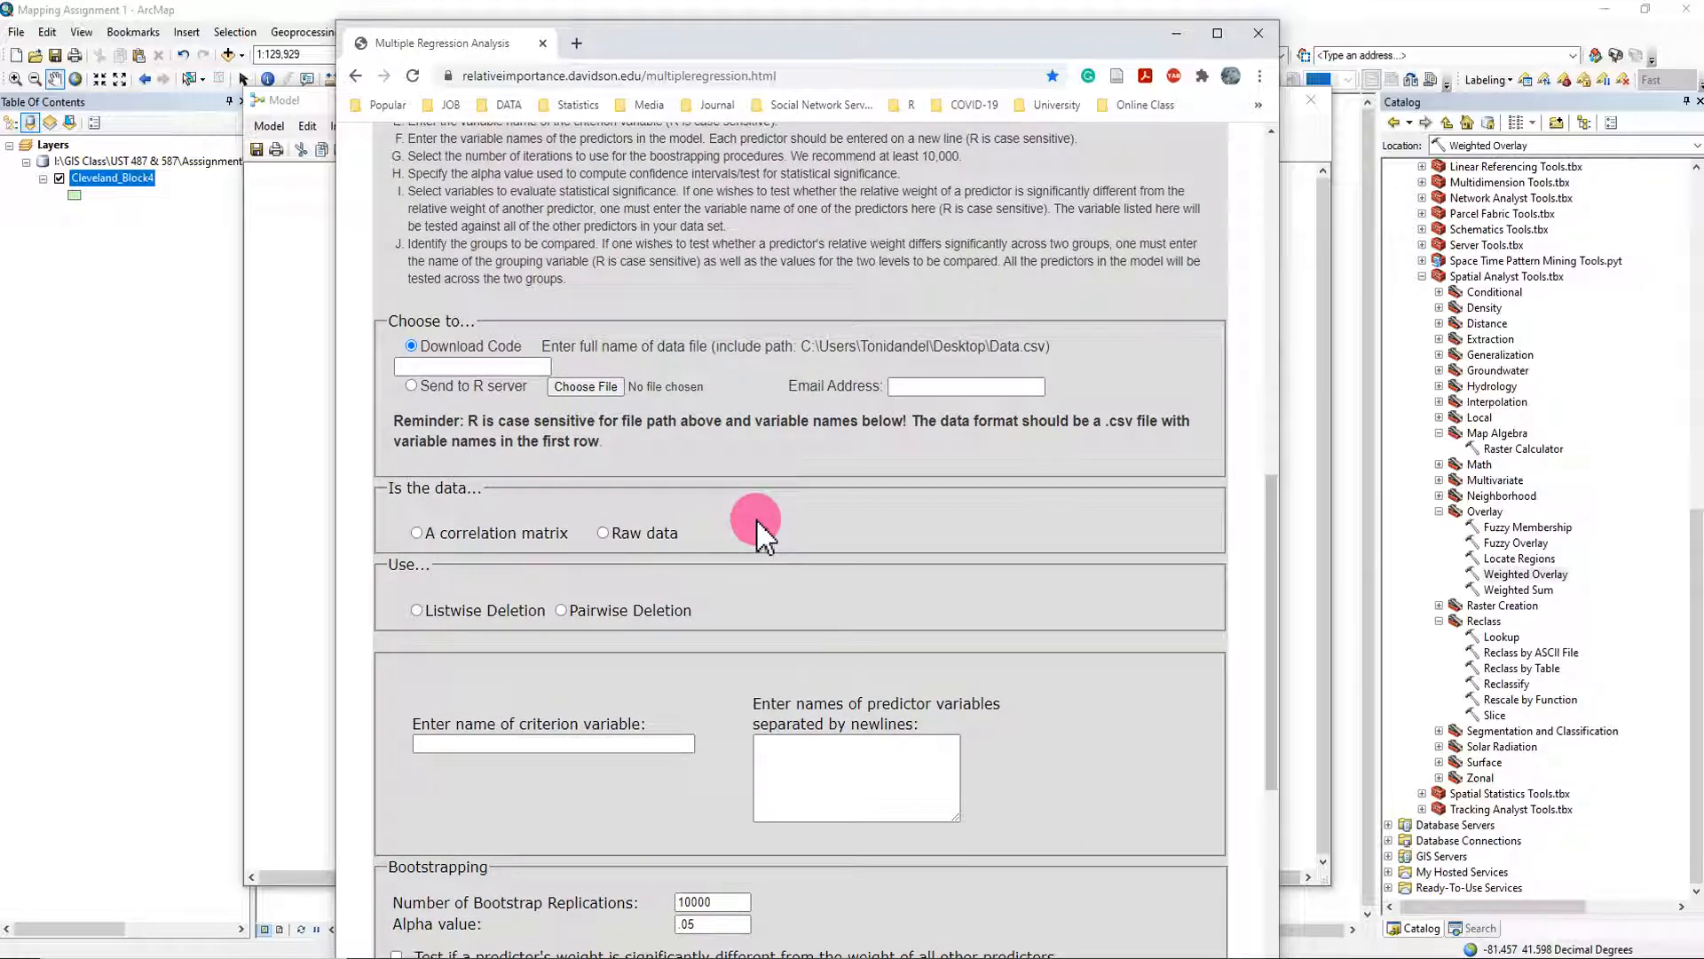
{"action": "scroll", "coordinate": [759, 522], "scroll_direction": "up", "scroll_amount": 6}
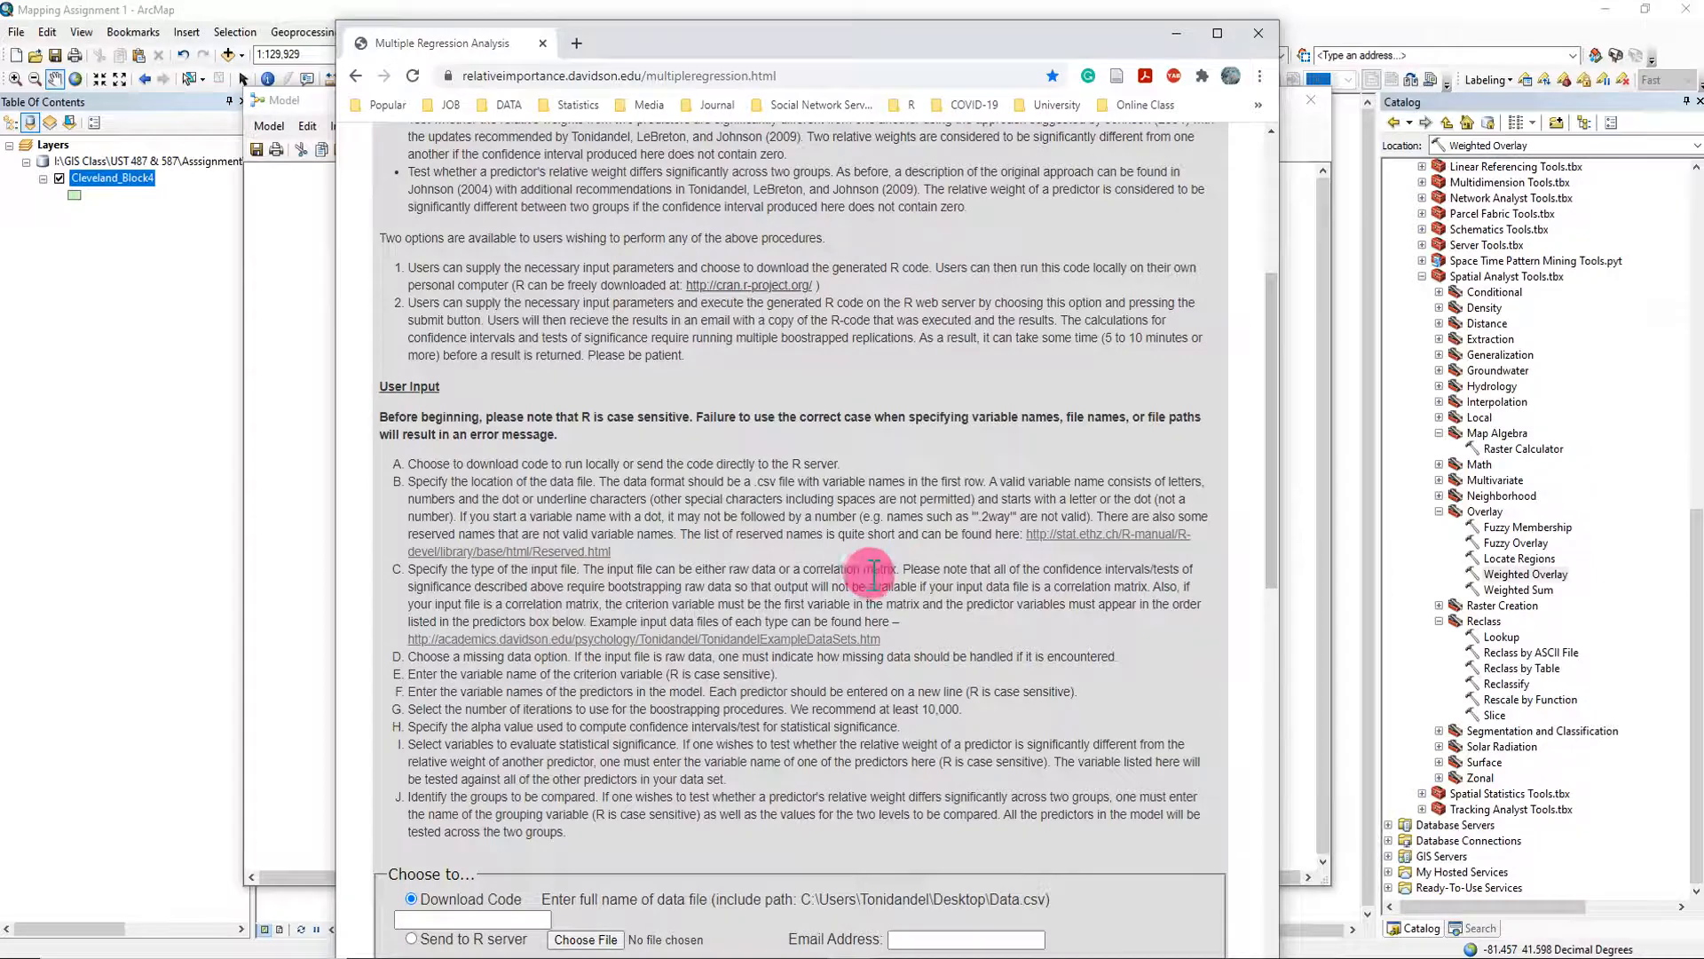
{"action": "scroll", "coordinate": [870, 572], "scroll_direction": "up", "scroll_amount": 3}
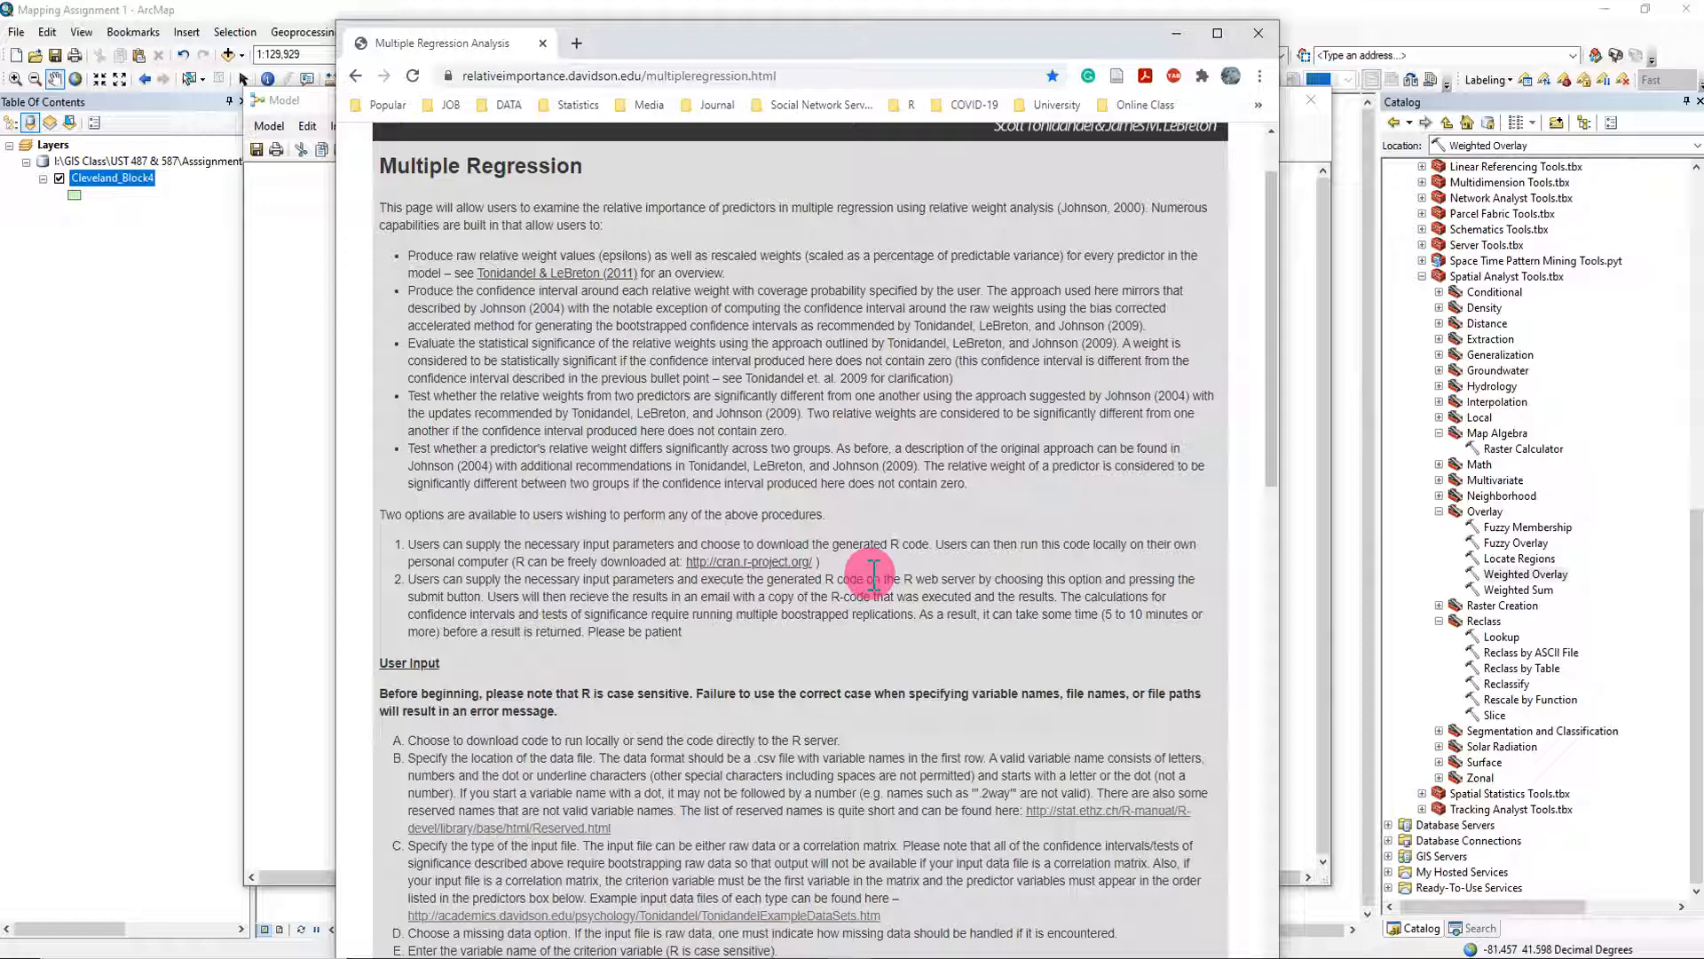
{"action": "scroll", "coordinate": [874, 575], "scroll_direction": "down", "scroll_amount": 2}
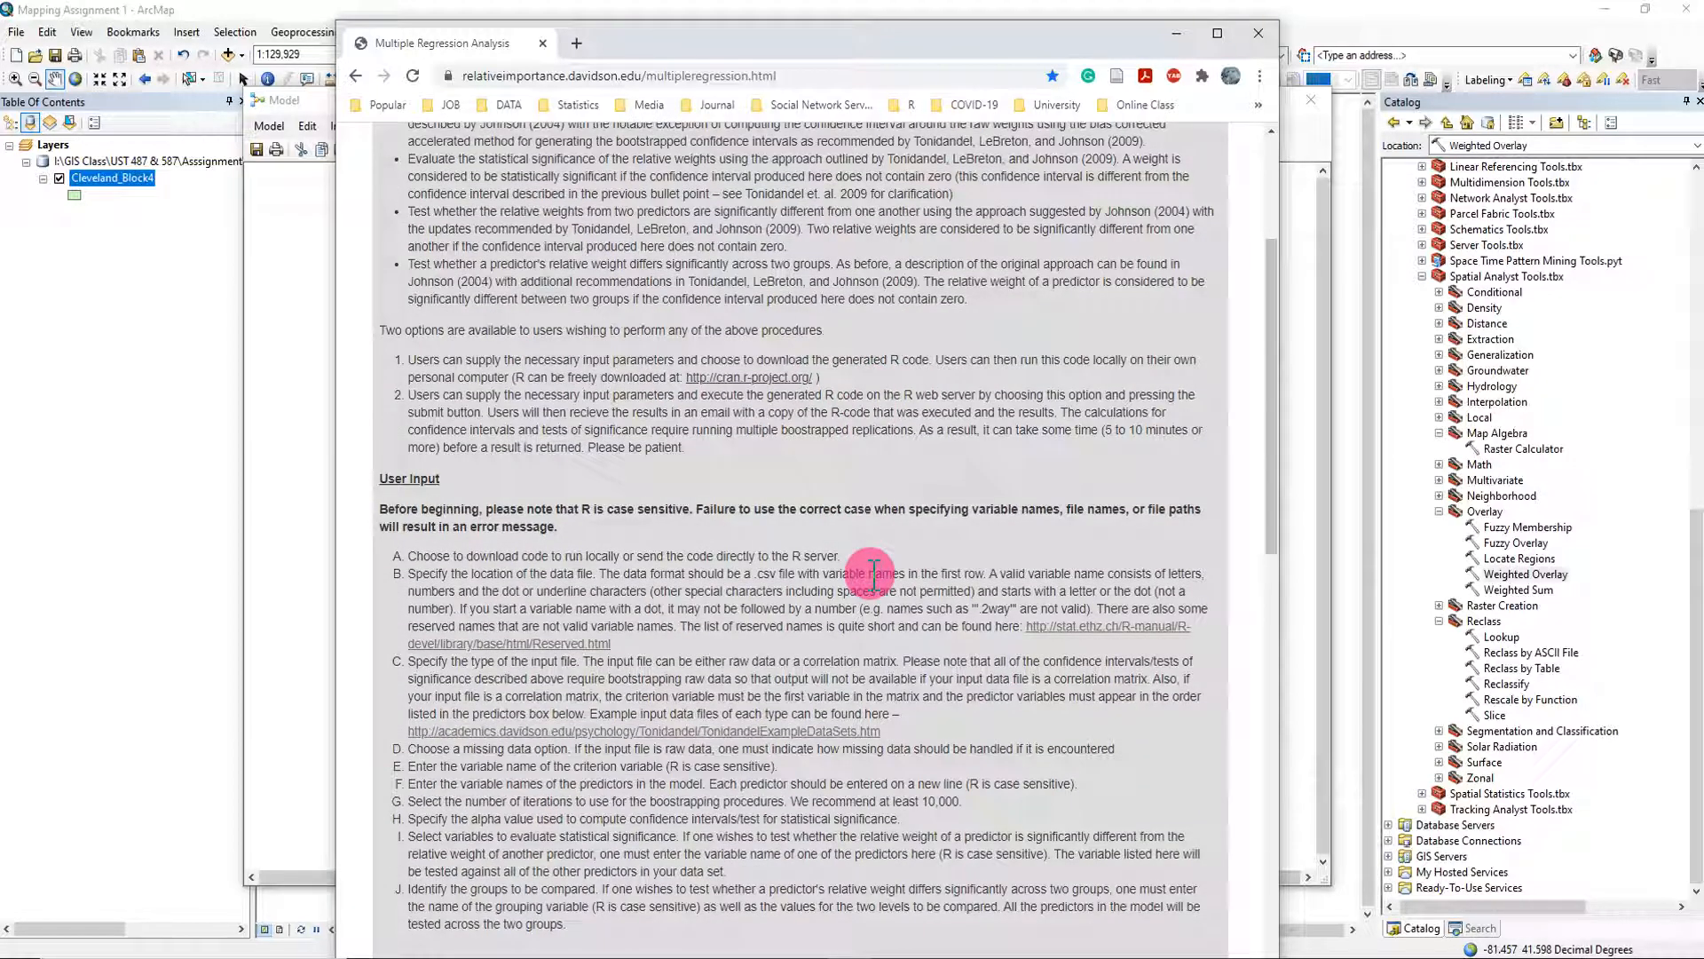
{"action": "scroll", "coordinate": [874, 575], "scroll_direction": "down", "scroll_amount": 3}
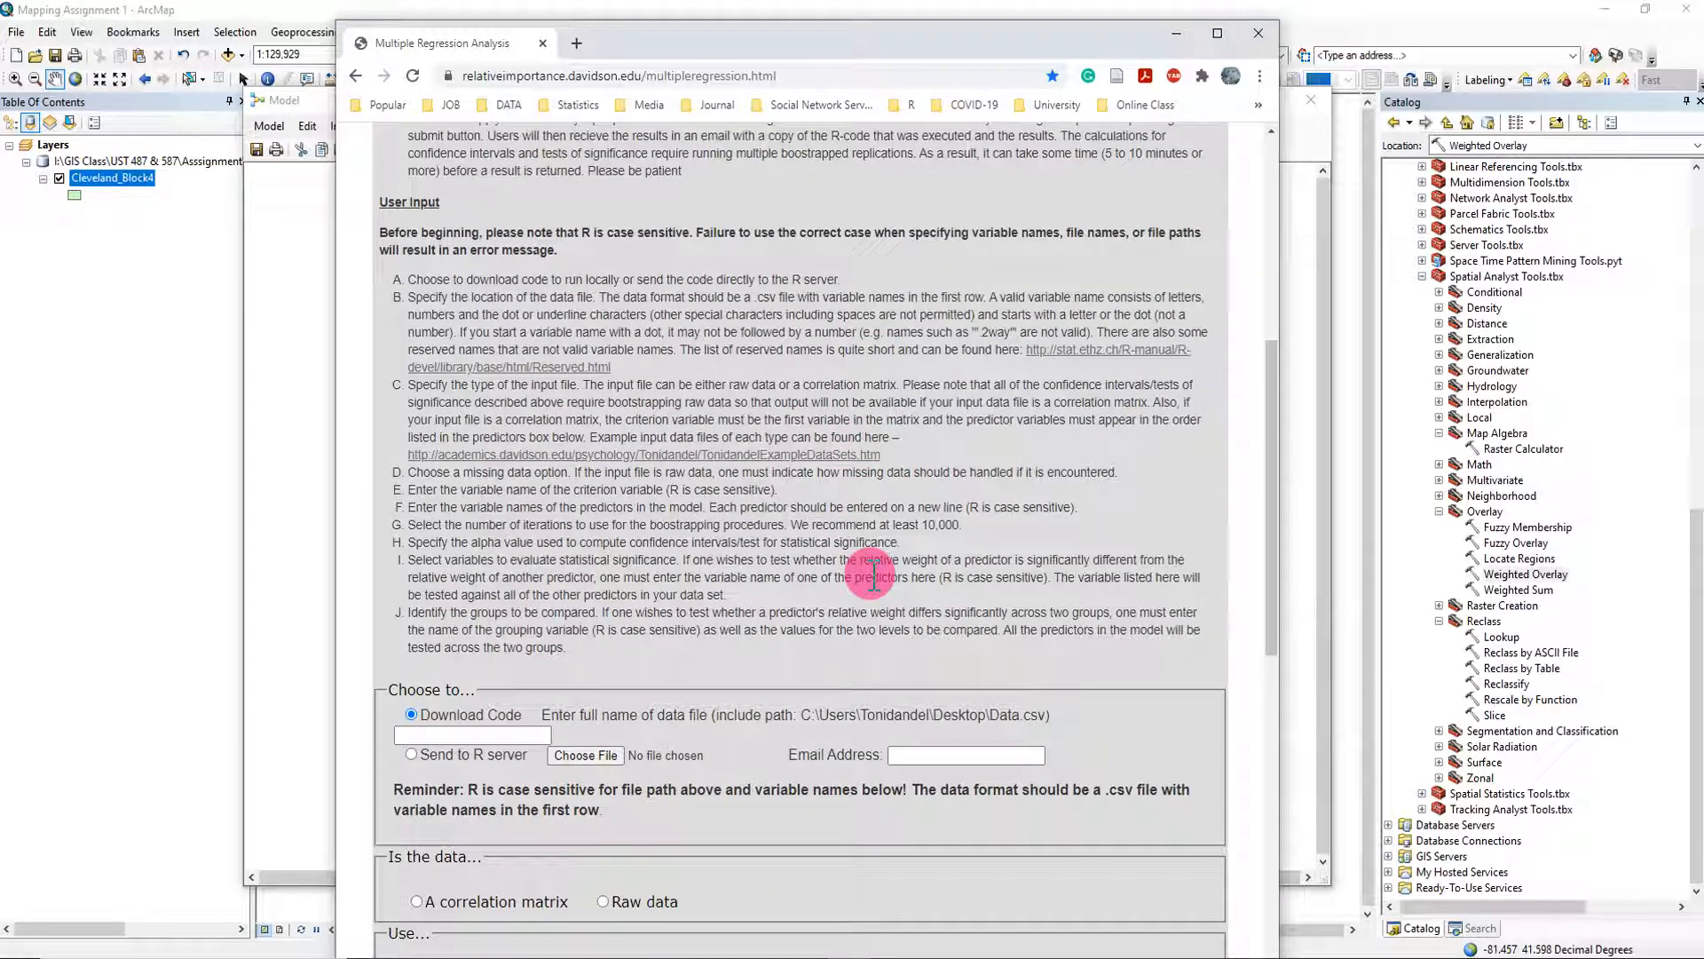
{"action": "scroll", "coordinate": [874, 575], "scroll_direction": "down", "scroll_amount": 2}
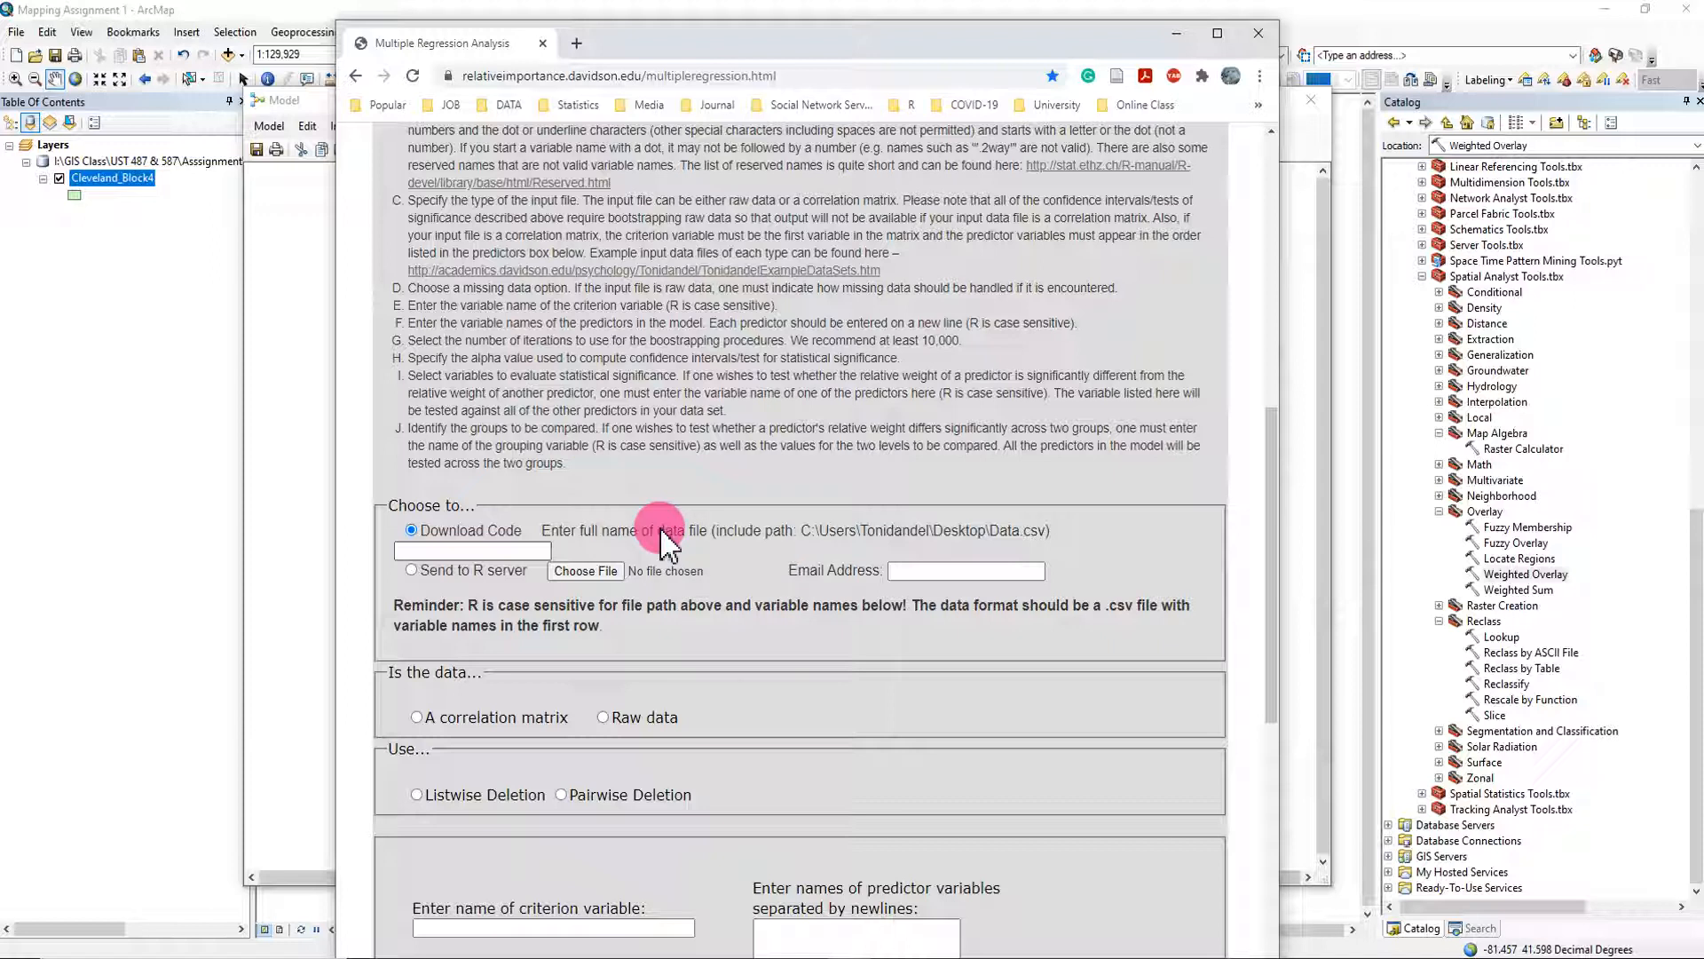
Choose to send the analysis to the R server and specify the data as a correlation matrix.
{"action": "left_click", "coordinate": [411, 570]}
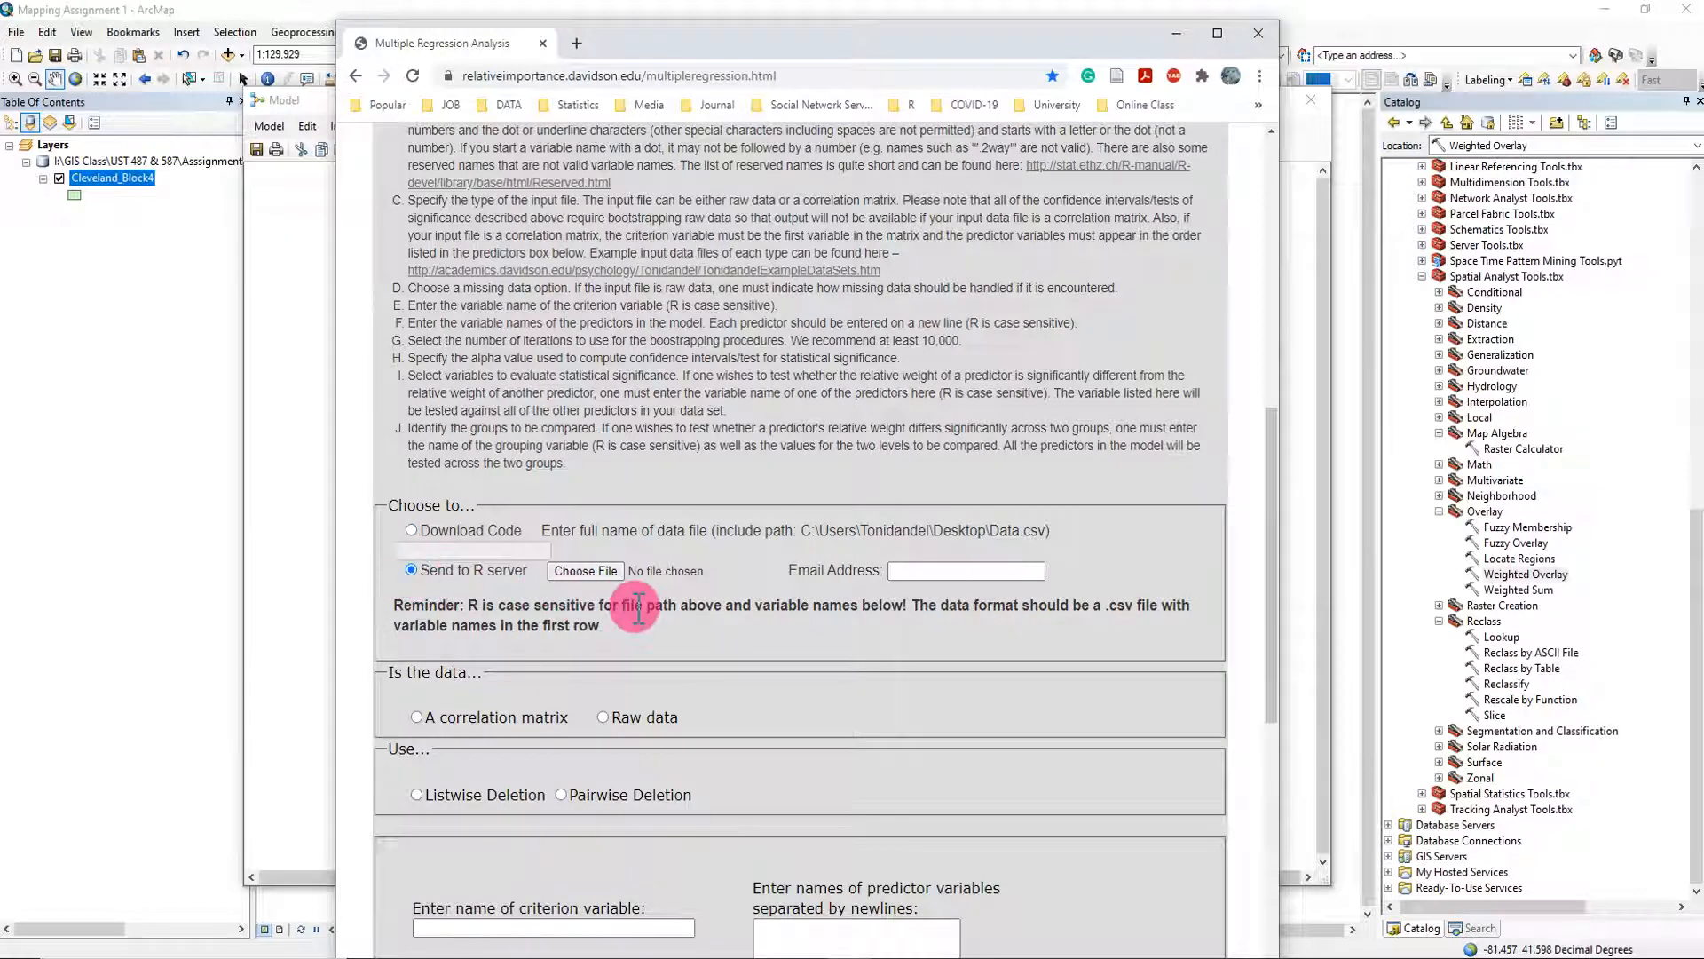
{"action": "scroll", "coordinate": [753, 632], "scroll_direction": "down", "scroll_amount": 2}
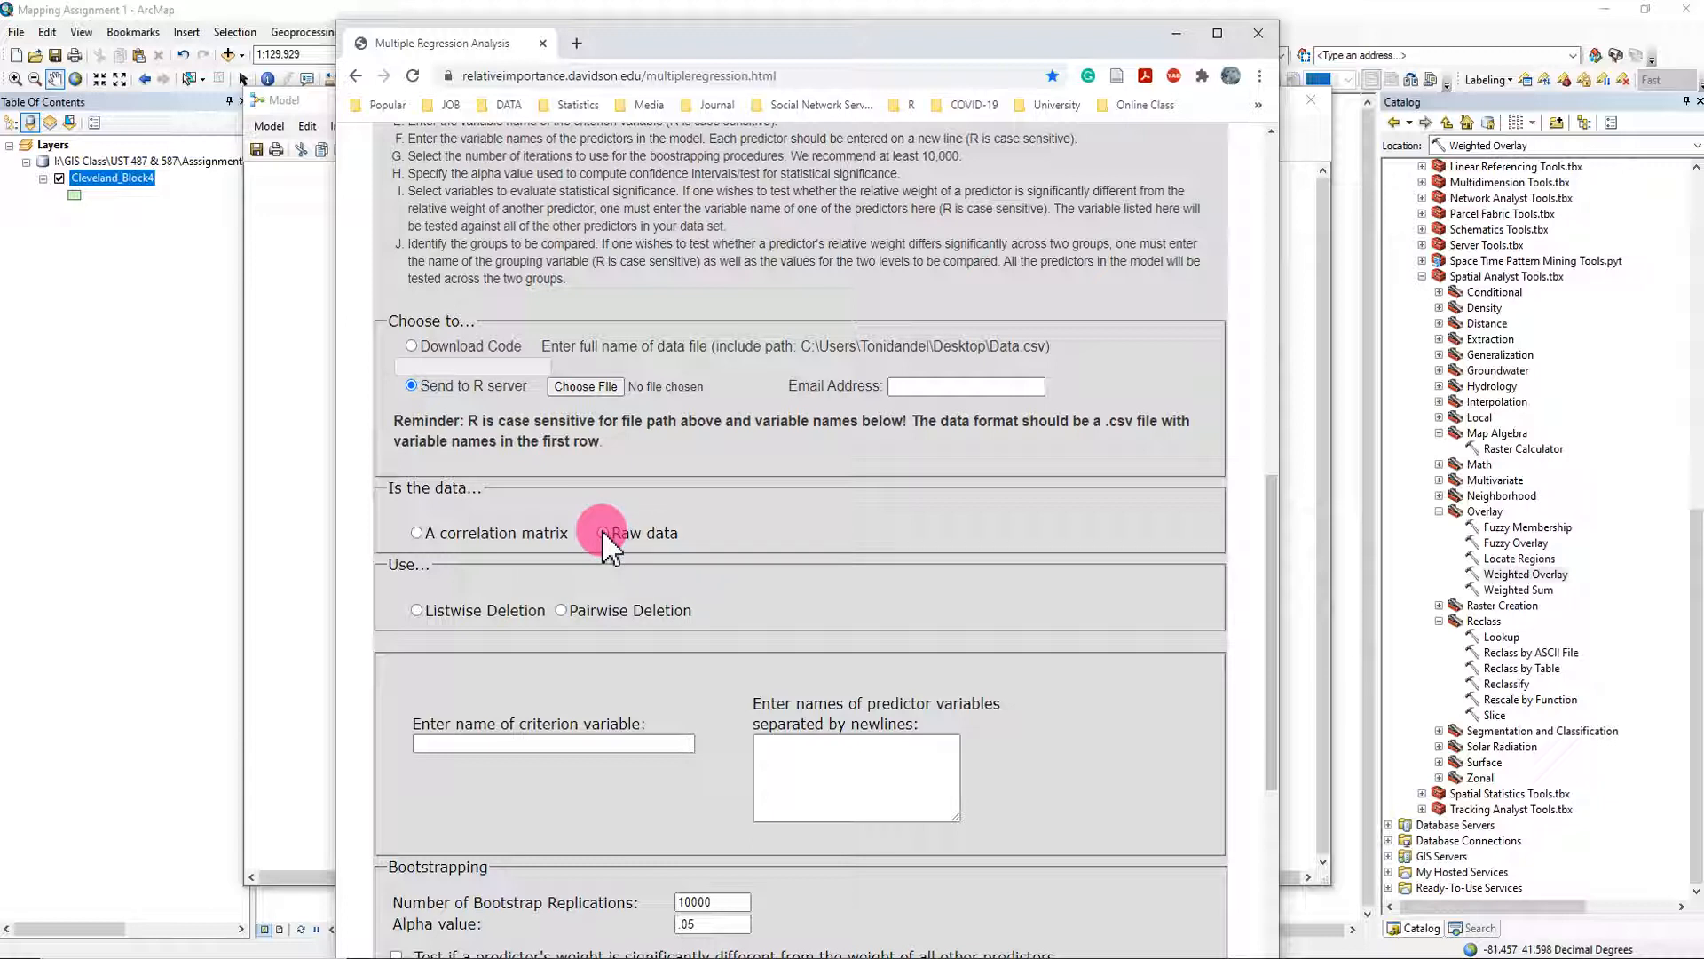
{"action": "left_click", "coordinate": [416, 536]}
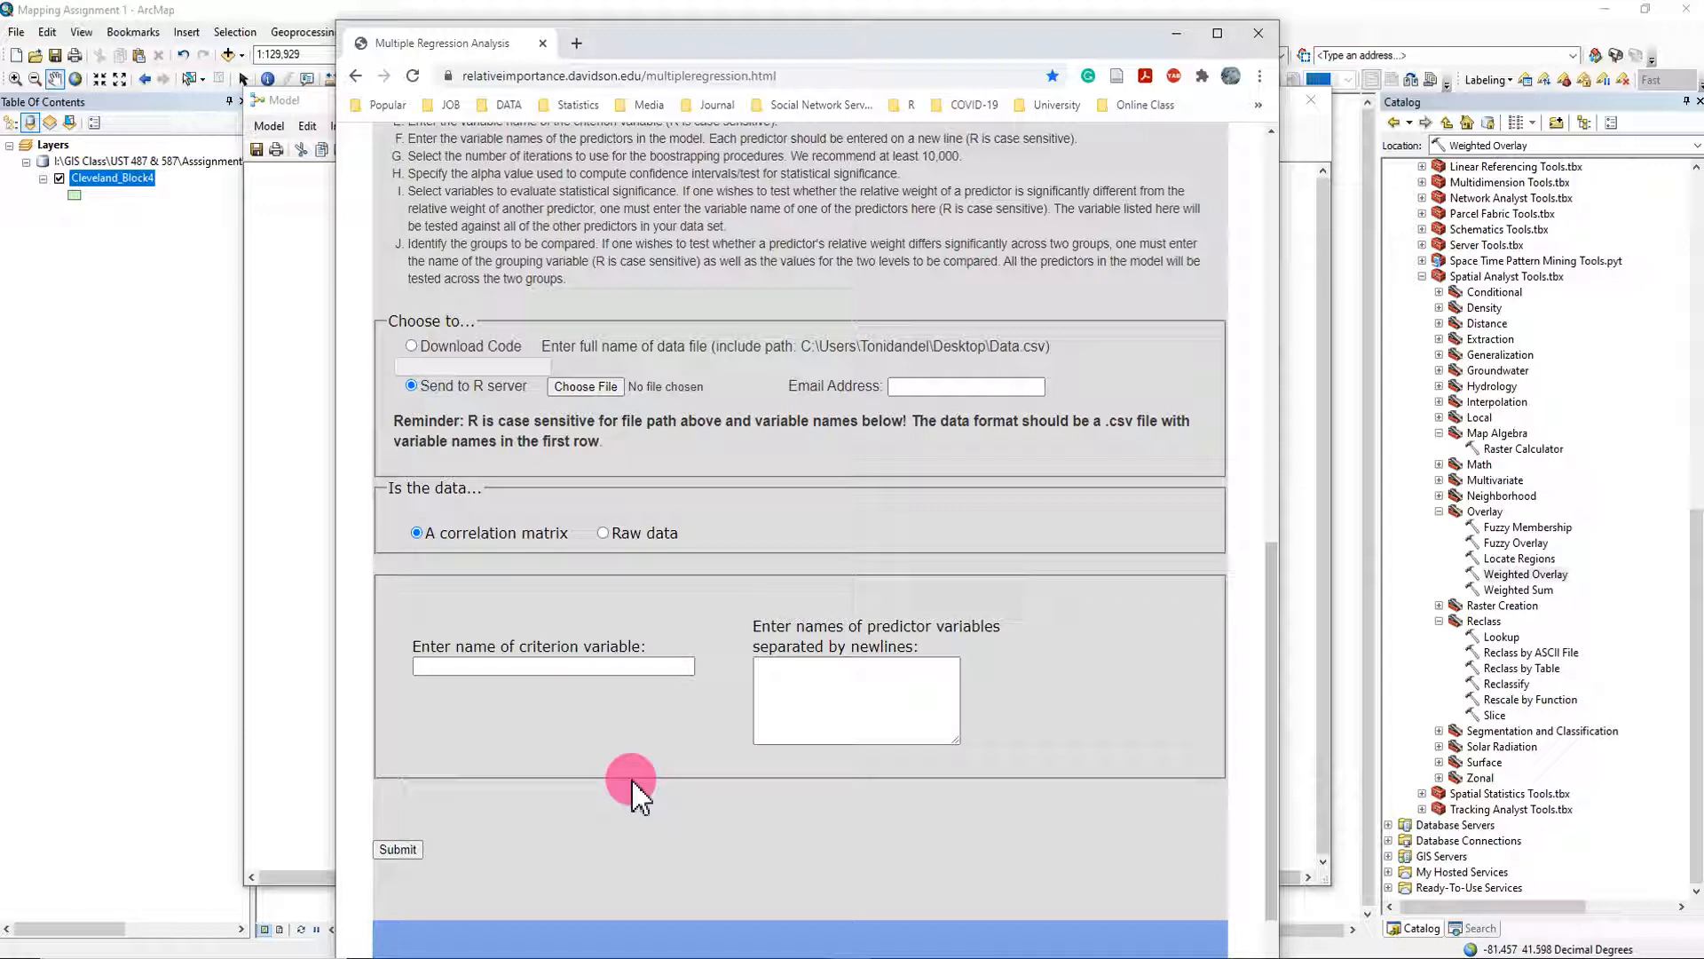
Attach the Correlation_Final CSV file from the Mapping Assignment 1 folder and fill in the recipient's e-mail address.
{"action": "left_click", "coordinate": [610, 395]}
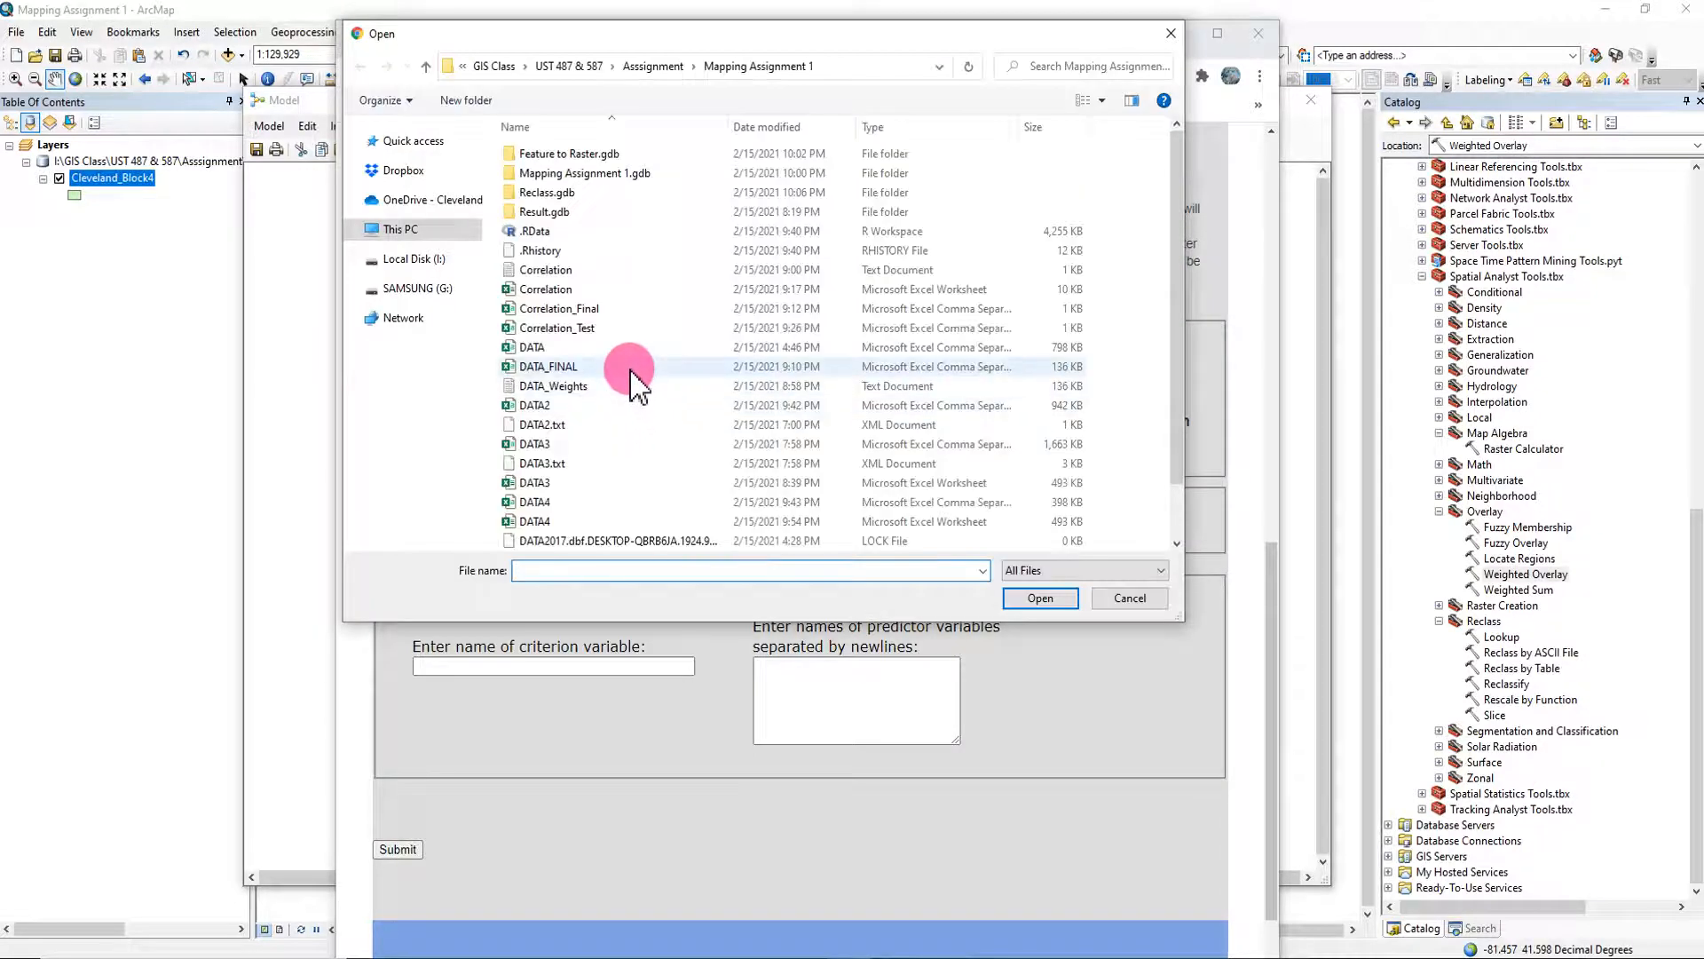
{"action": "left_click", "coordinate": [568, 311]}
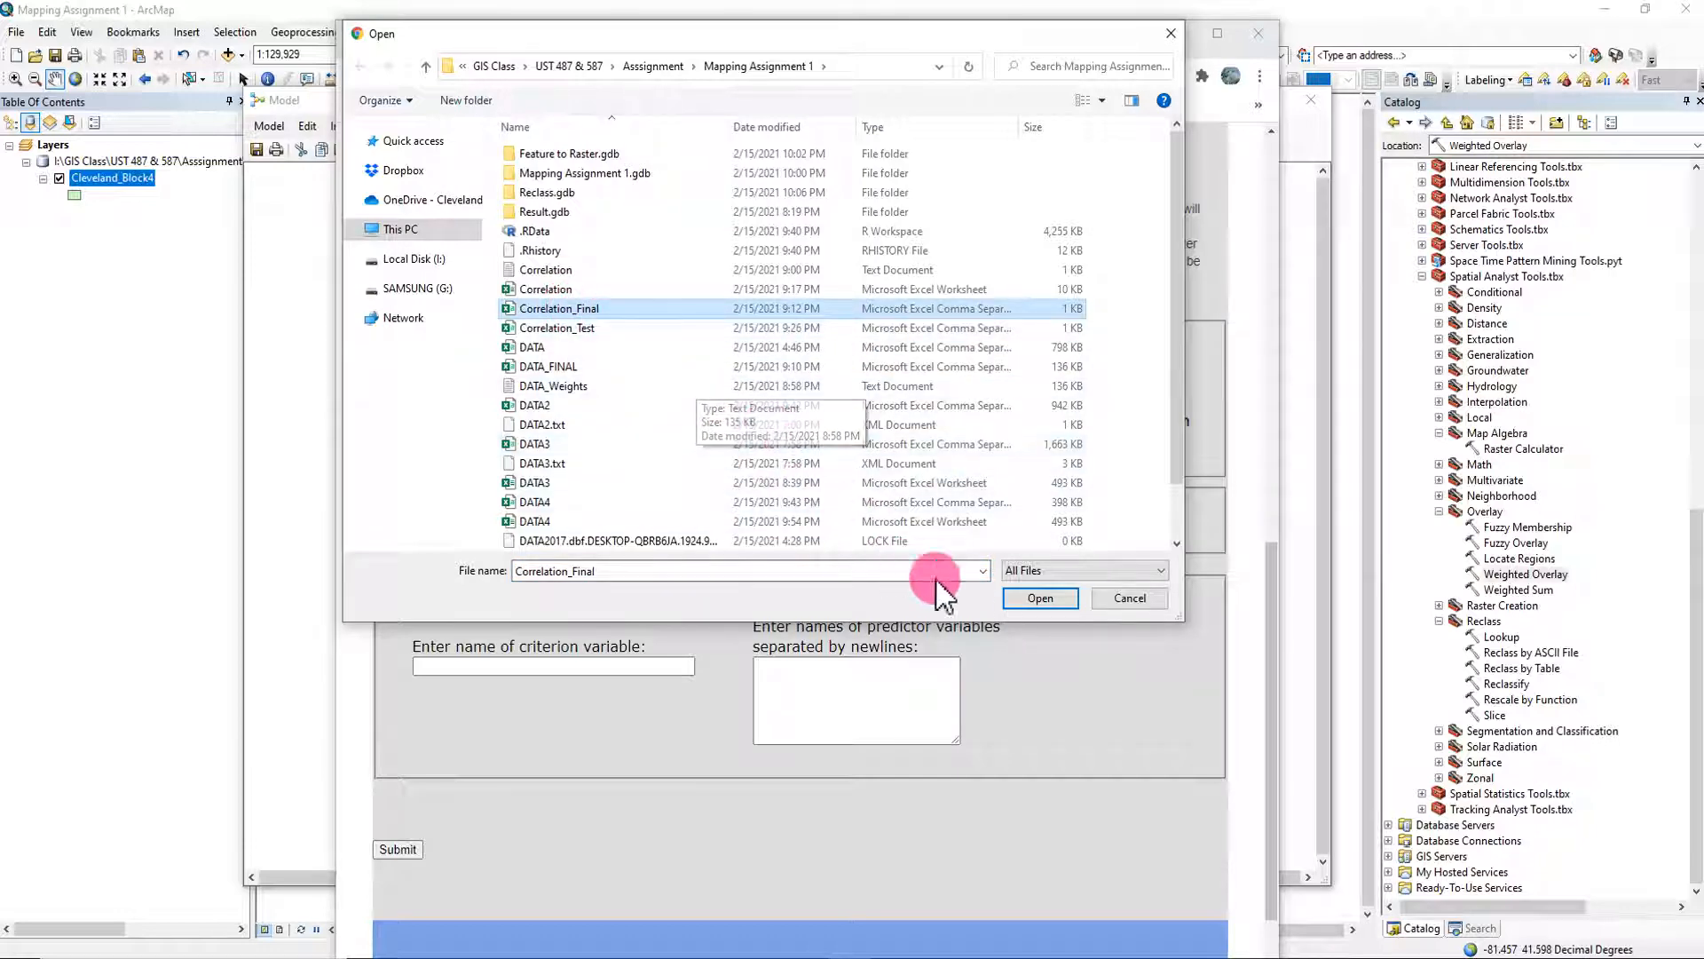
{"action": "left_click", "coordinate": [1039, 599]}
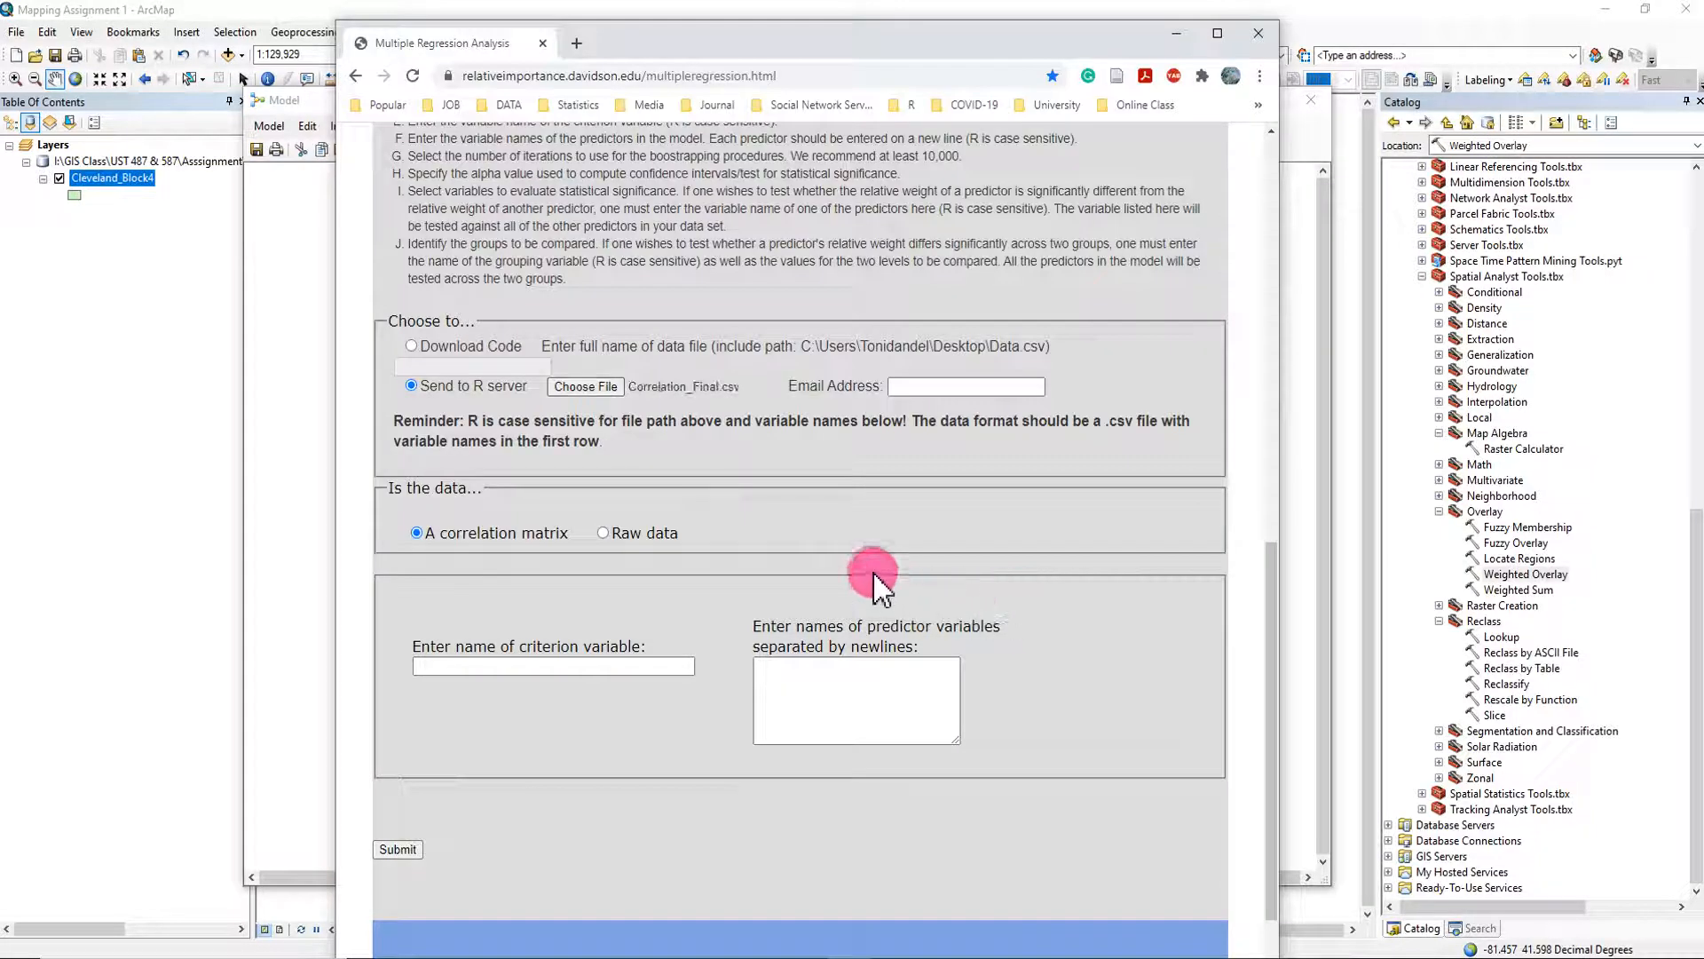
{"action": "left_click", "coordinate": [918, 388]}
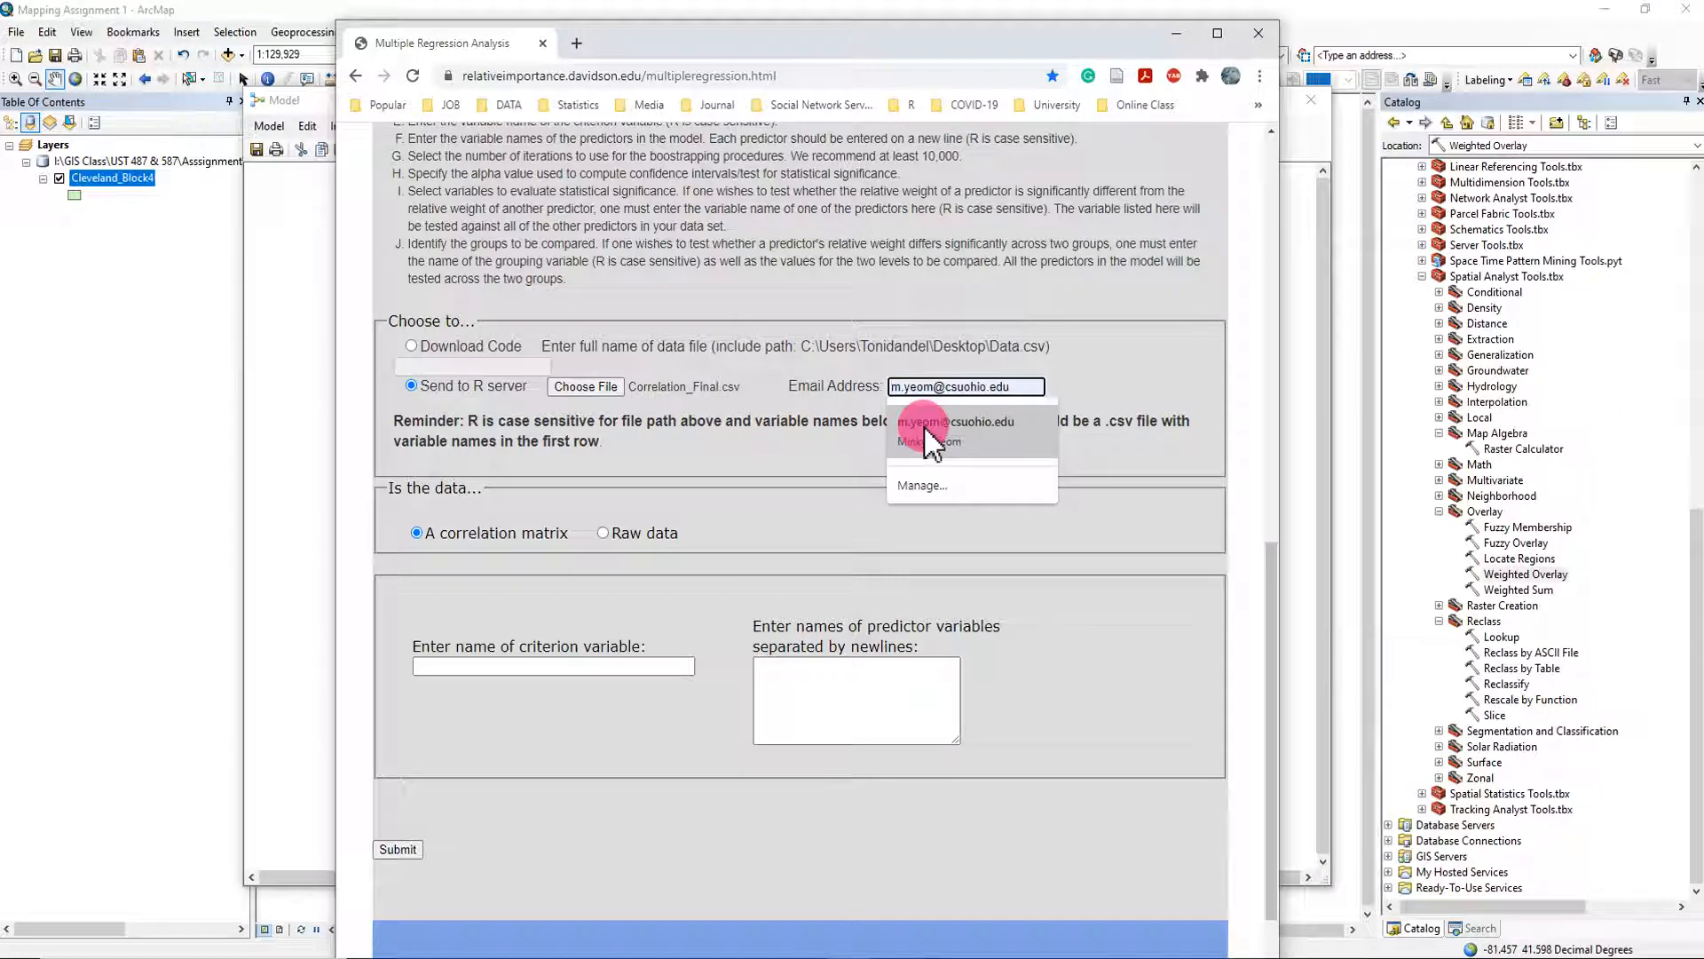
{"action": "left_click", "coordinate": [925, 430]}
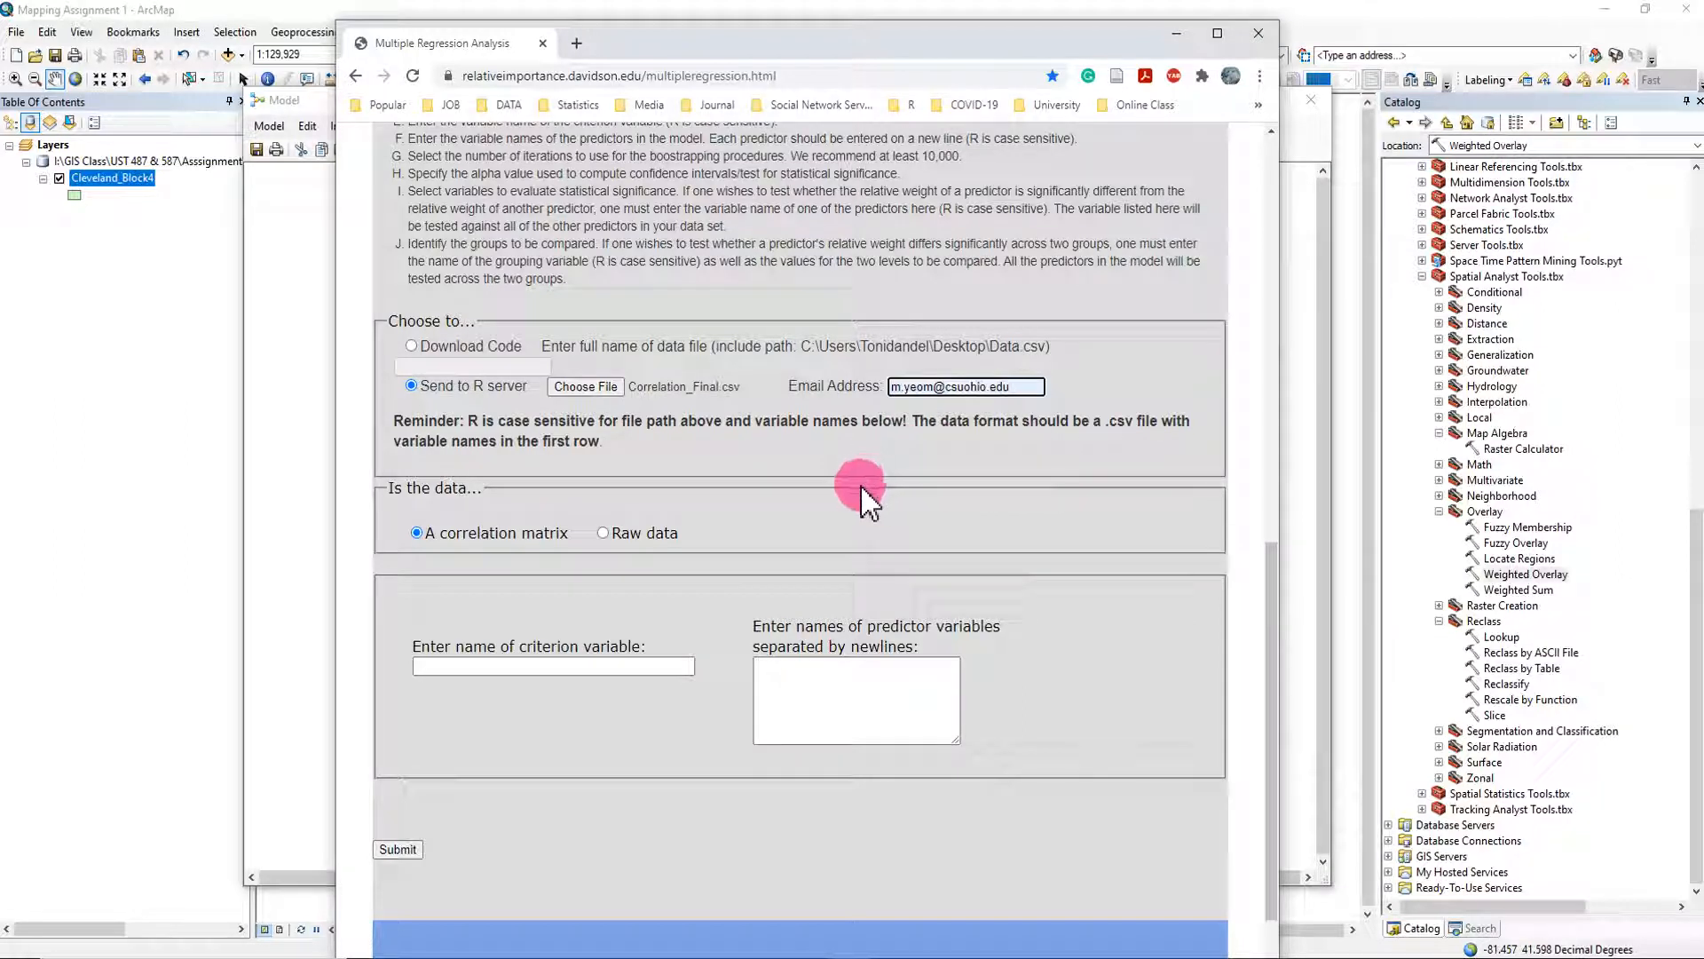
{"action": "scroll", "coordinate": [1045, 630], "scroll_direction": "down", "scroll_amount": 1}
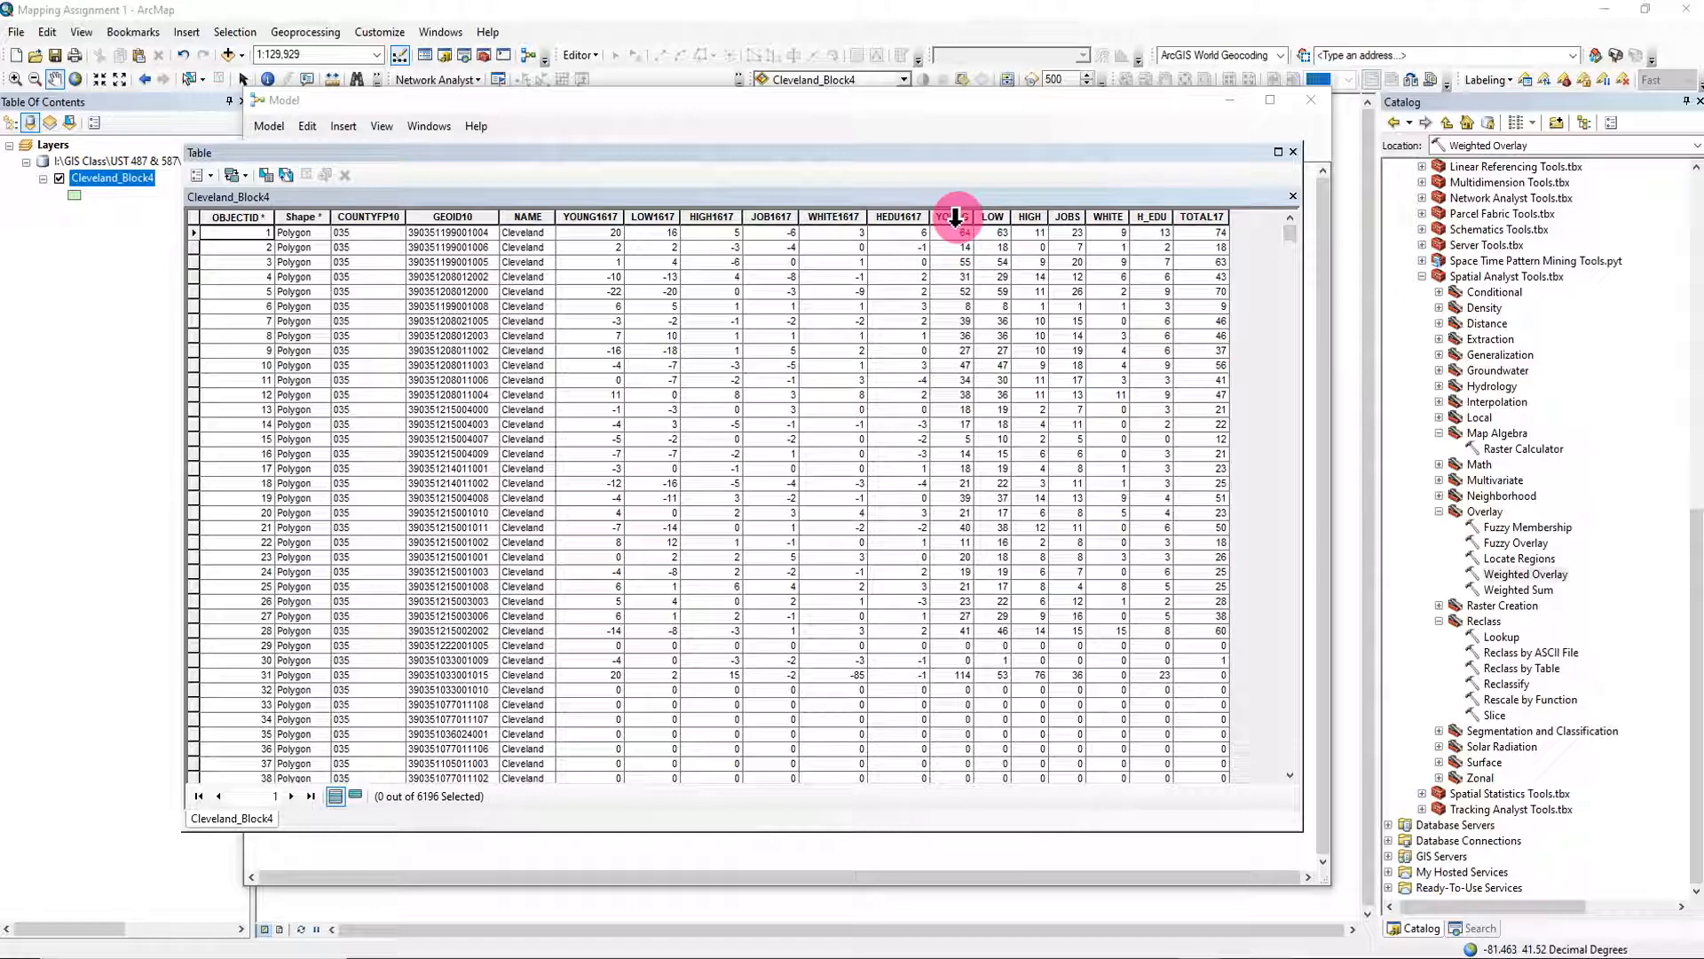
Switch to the Cleveland_Block4 attribute table in ArcMap and examine the LOW, HIGH, JOBS, WHITE, H_EDU and TOTAL17 columns.
{"action": "left_click", "coordinate": [988, 218]}
{"action": "left_click", "coordinate": [1031, 217]}
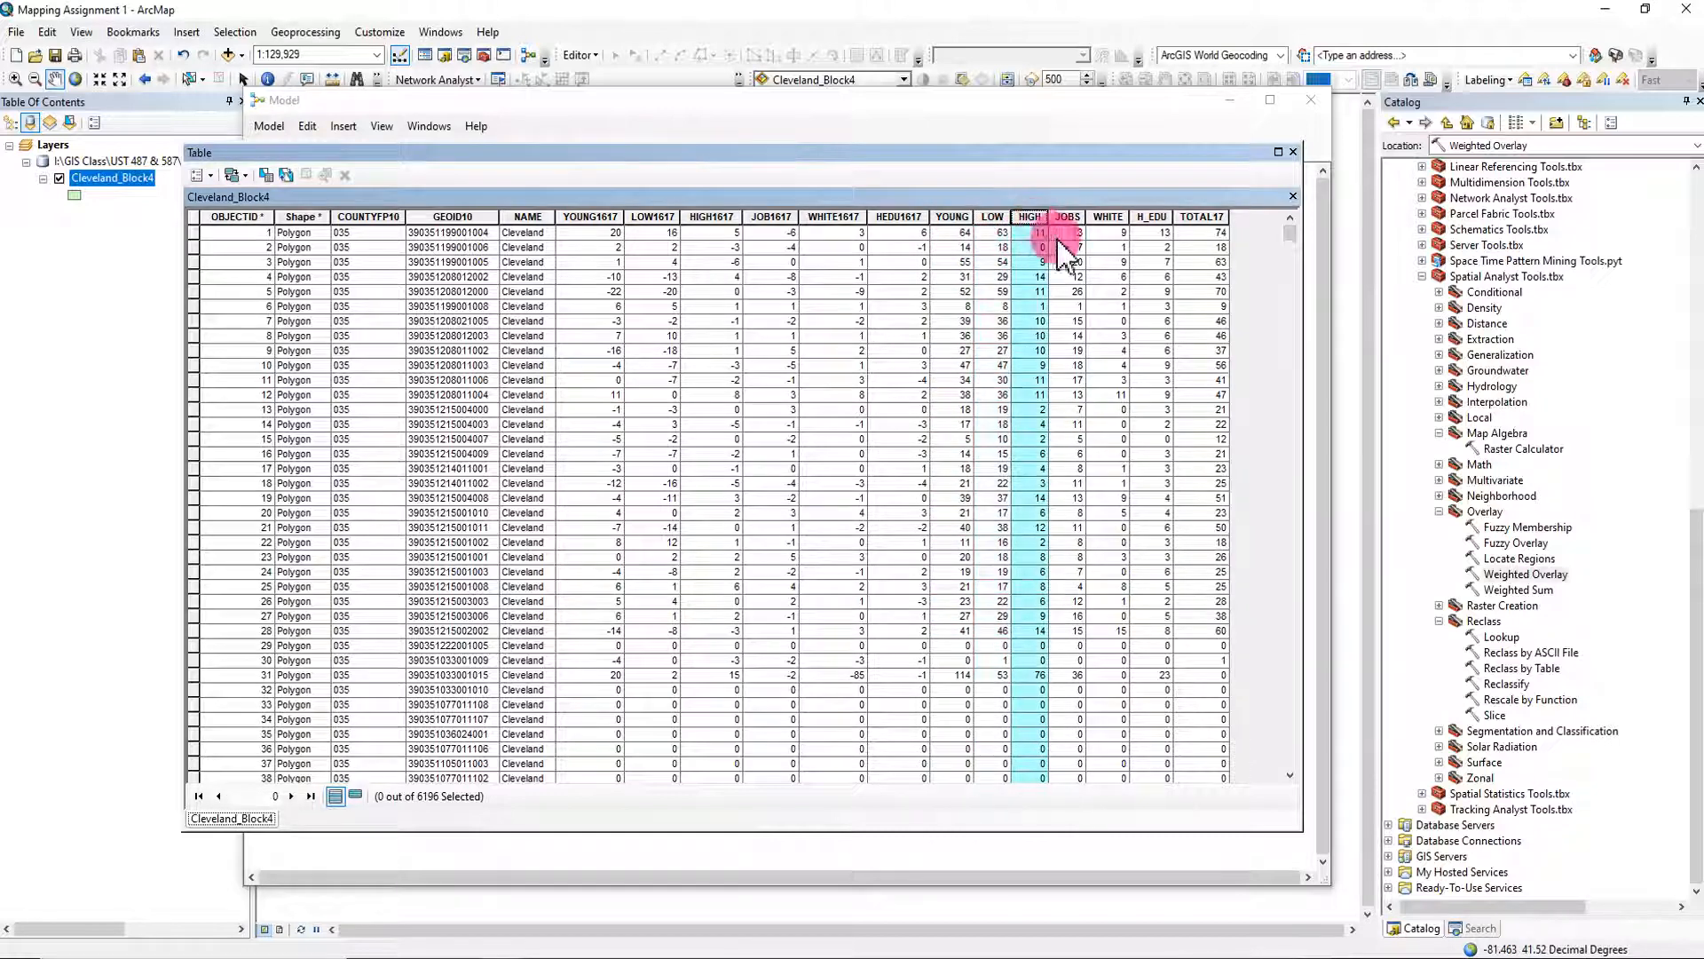
{"action": "left_click", "coordinate": [1070, 218]}
{"action": "left_click", "coordinate": [1110, 217]}
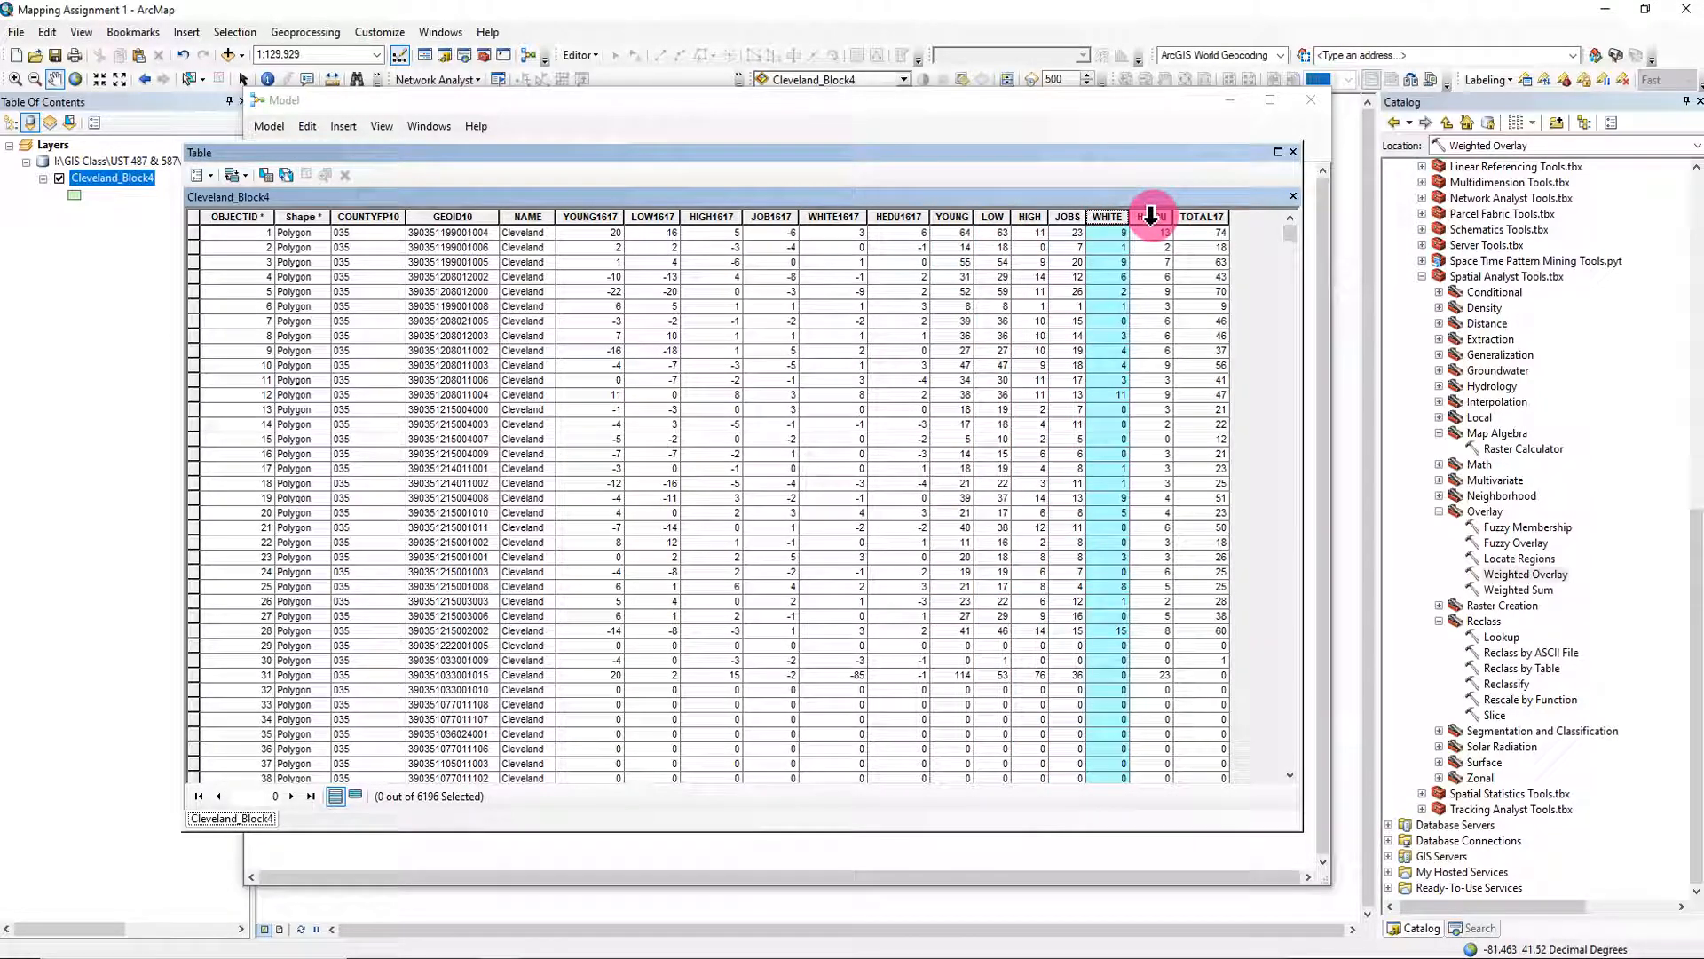
{"action": "left_click", "coordinate": [1154, 217]}
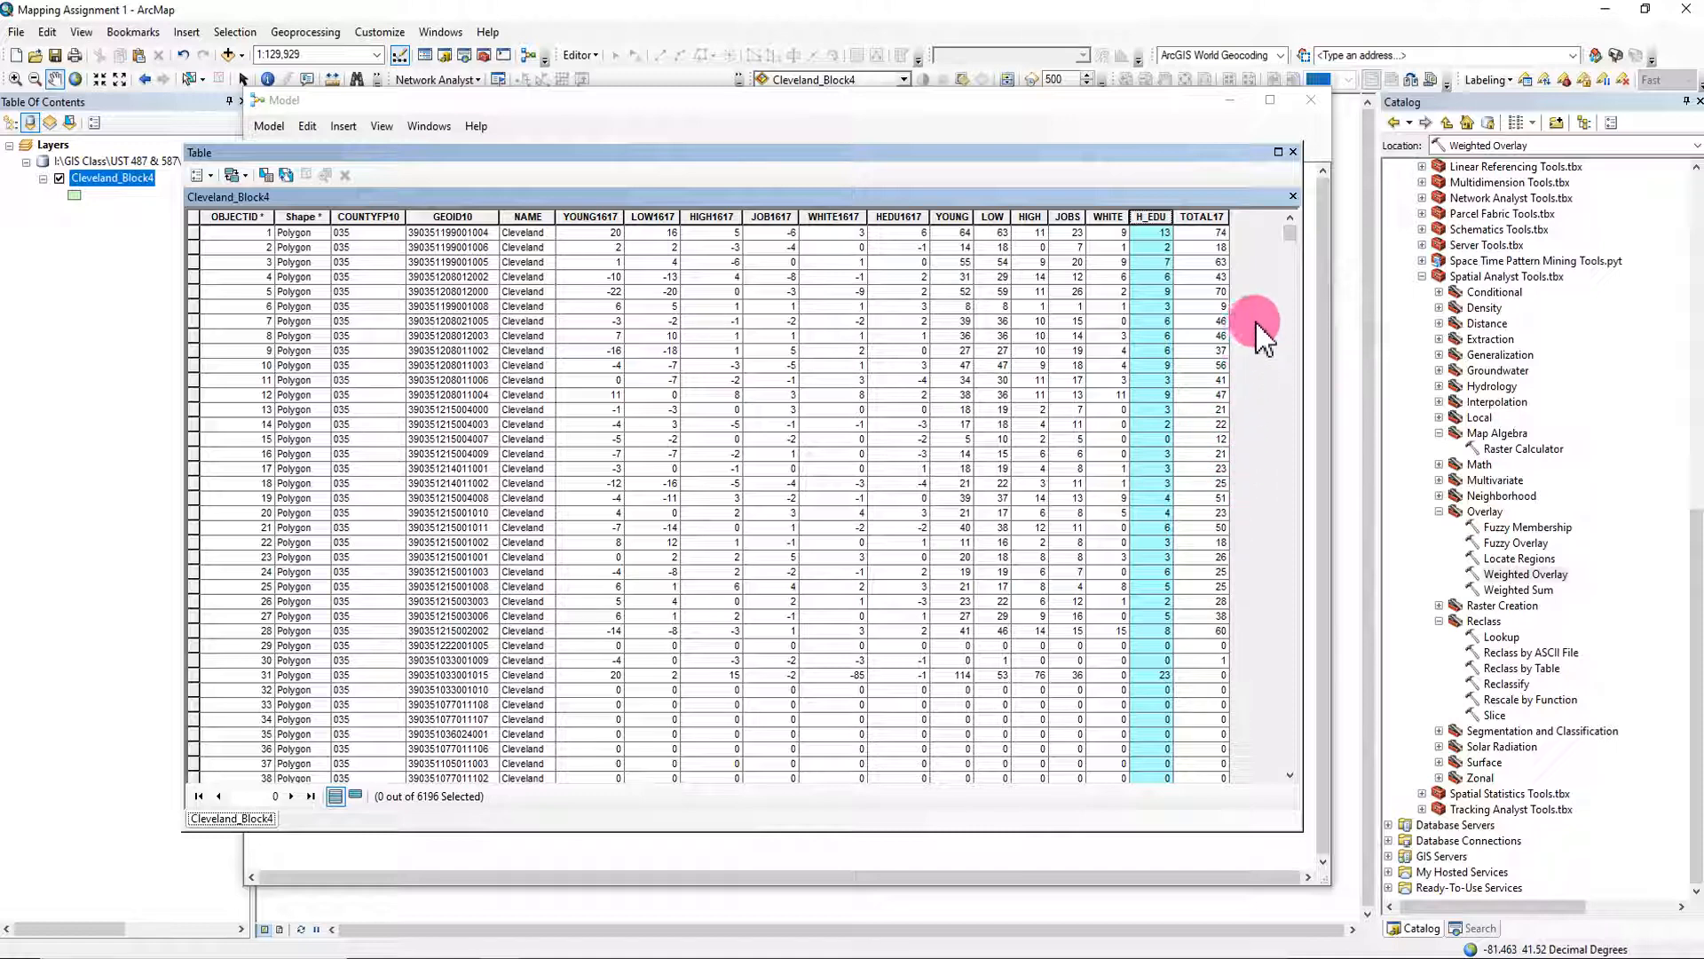
{"action": "left_click", "coordinate": [1201, 213]}
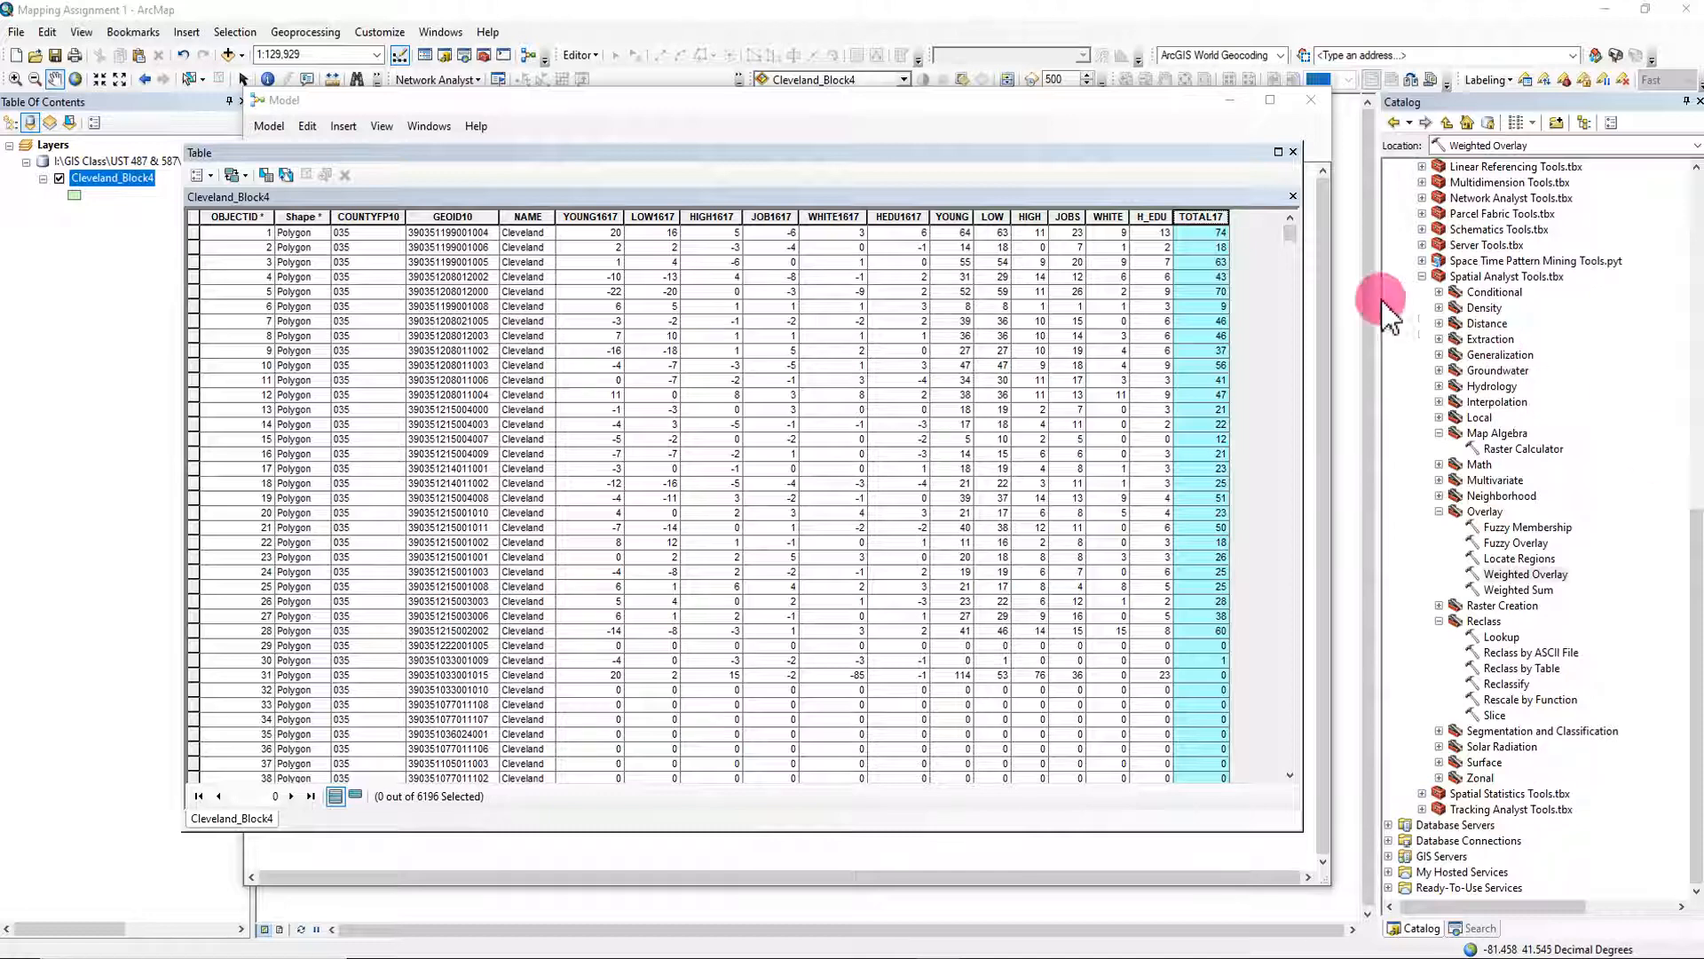
Compare the predictor columns YOUNG through H_EDU with the TOTAL17 criterion column, and close the attribute table.
{"action": "left_click", "coordinate": [975, 215]}
{"action": "left_click", "coordinate": [994, 218]}
{"action": "left_click", "coordinate": [1034, 218]}
{"action": "left_click", "coordinate": [1074, 218]}
{"action": "left_click", "coordinate": [1115, 218]}
{"action": "left_click", "coordinate": [1154, 218]}
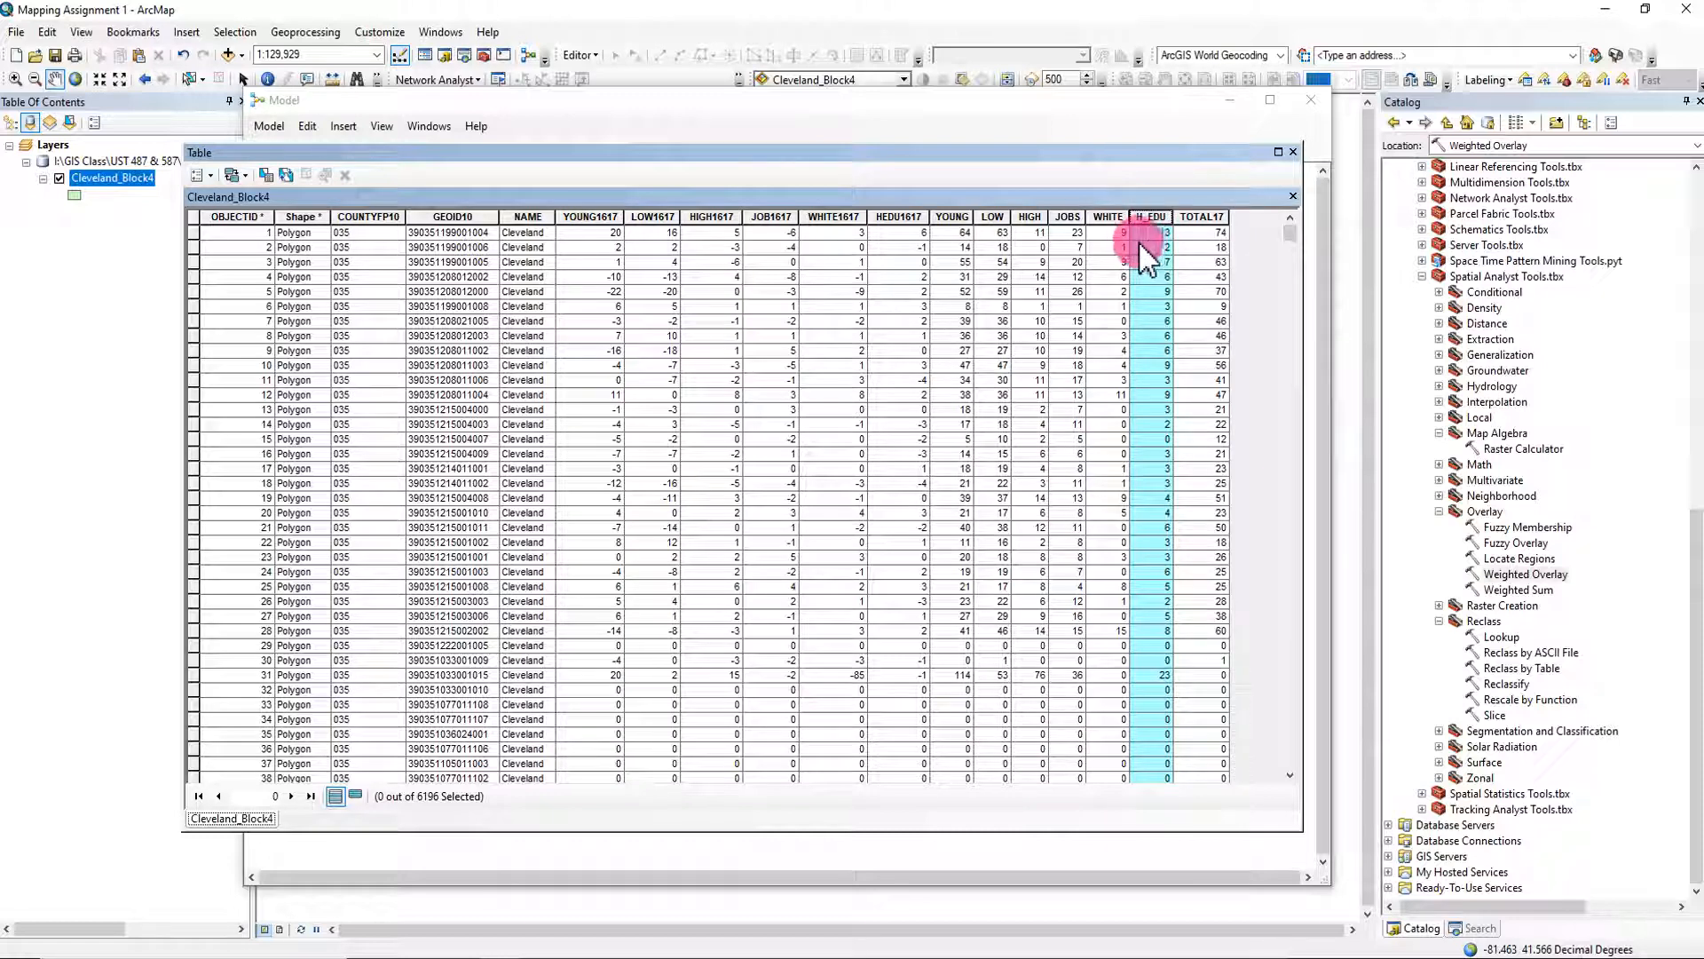
{"action": "left_click", "coordinate": [1198, 218]}
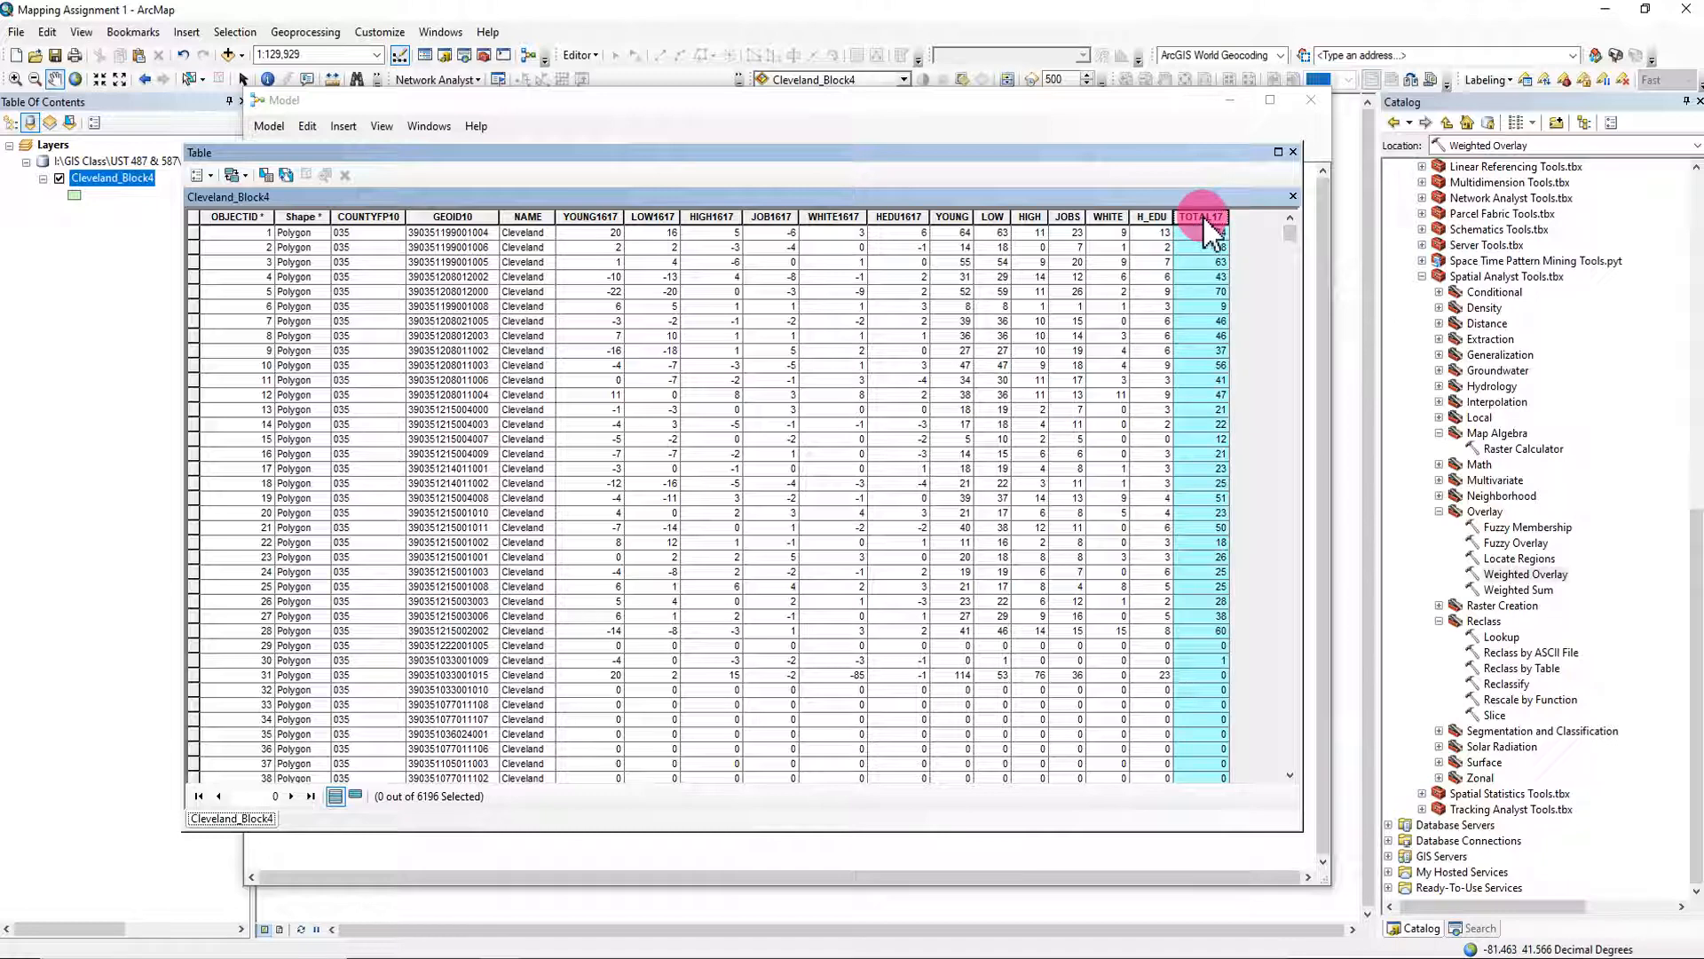
{"action": "left_click_drag", "start_coordinate": [950, 218], "coordinate": [1145, 224]}
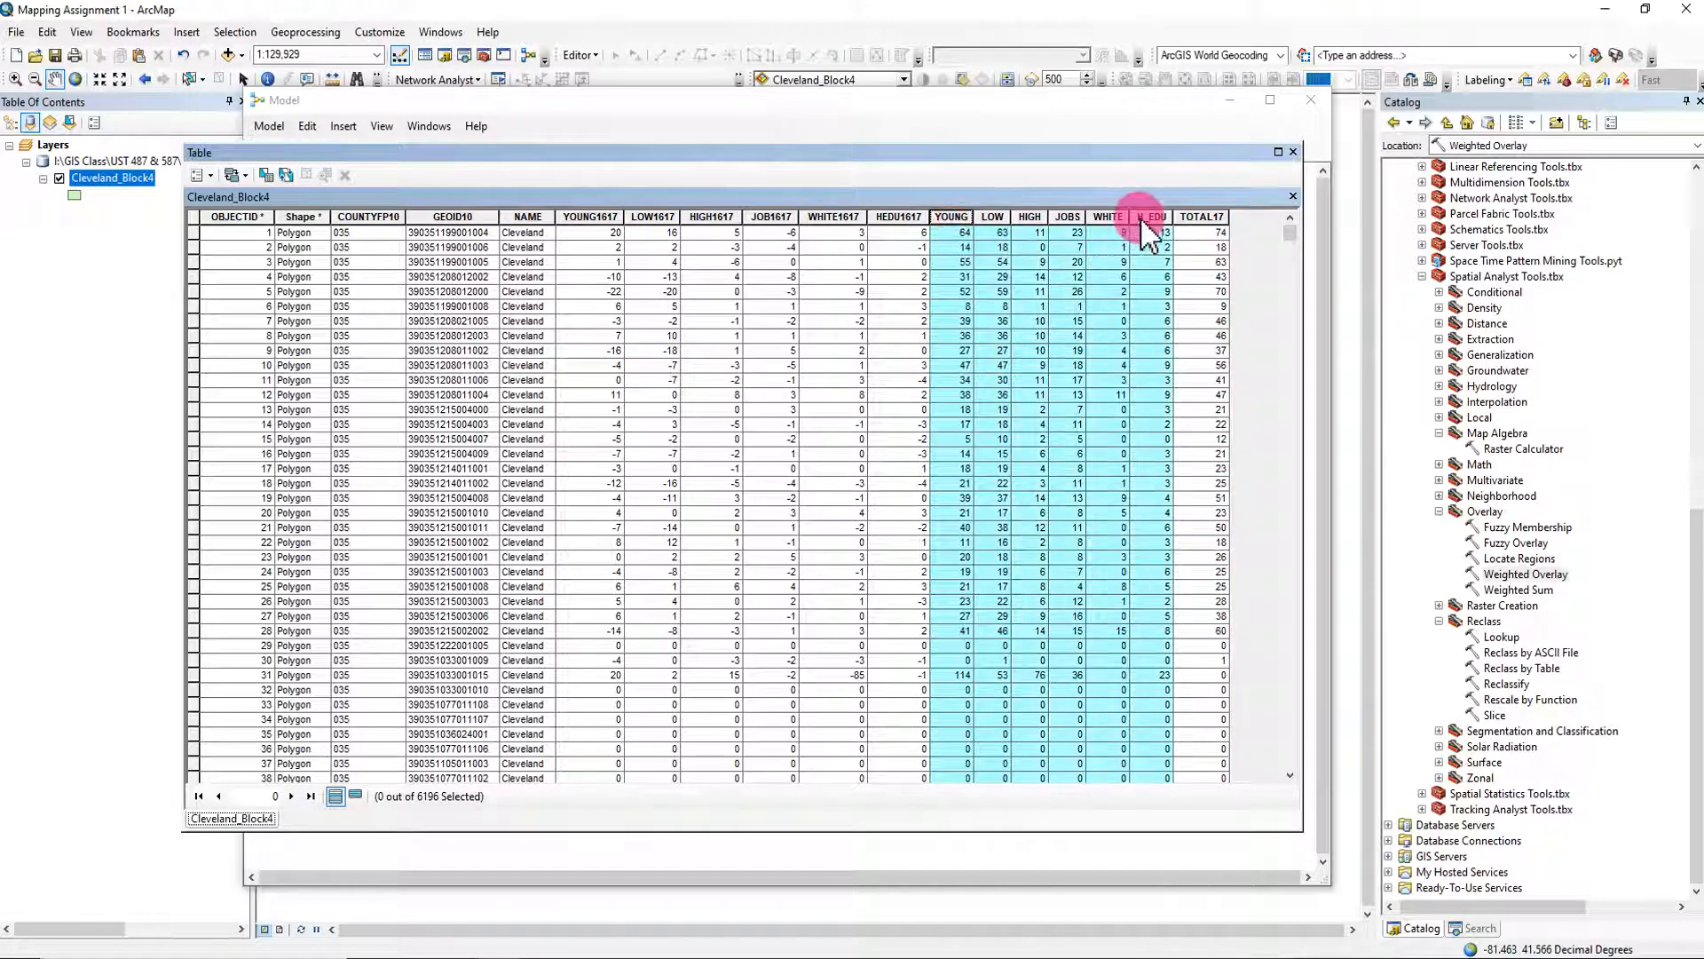
{"action": "left_click", "coordinate": [1201, 217]}
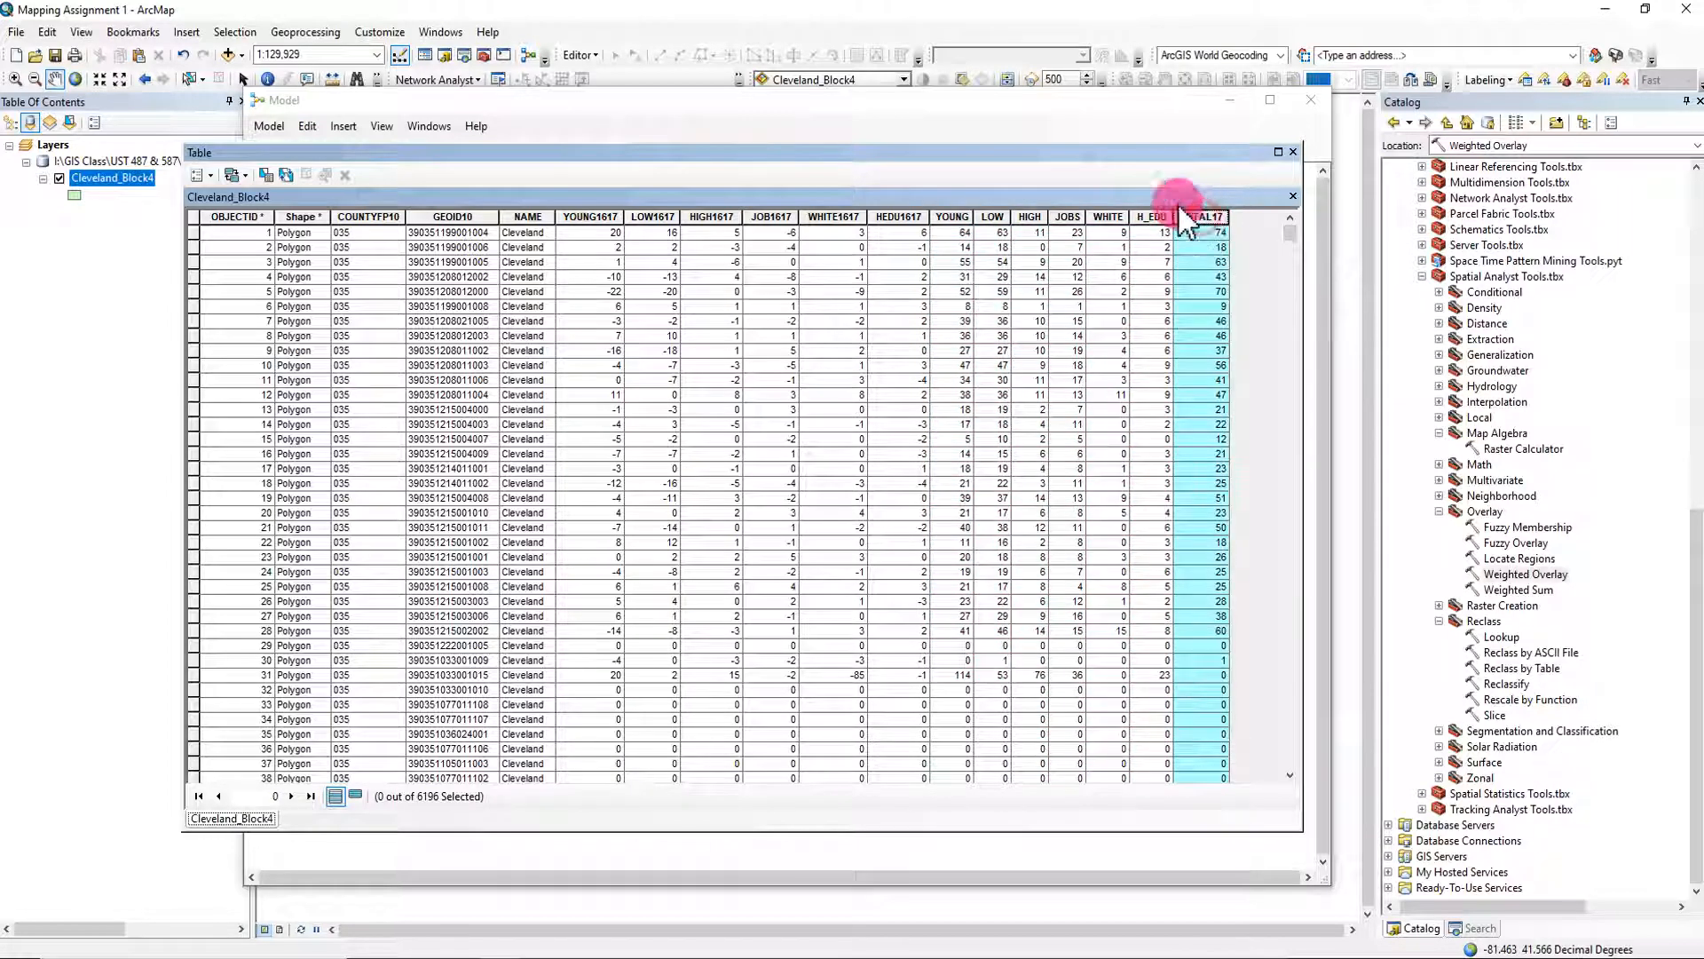
{"action": "left_click", "coordinate": [1287, 160]}
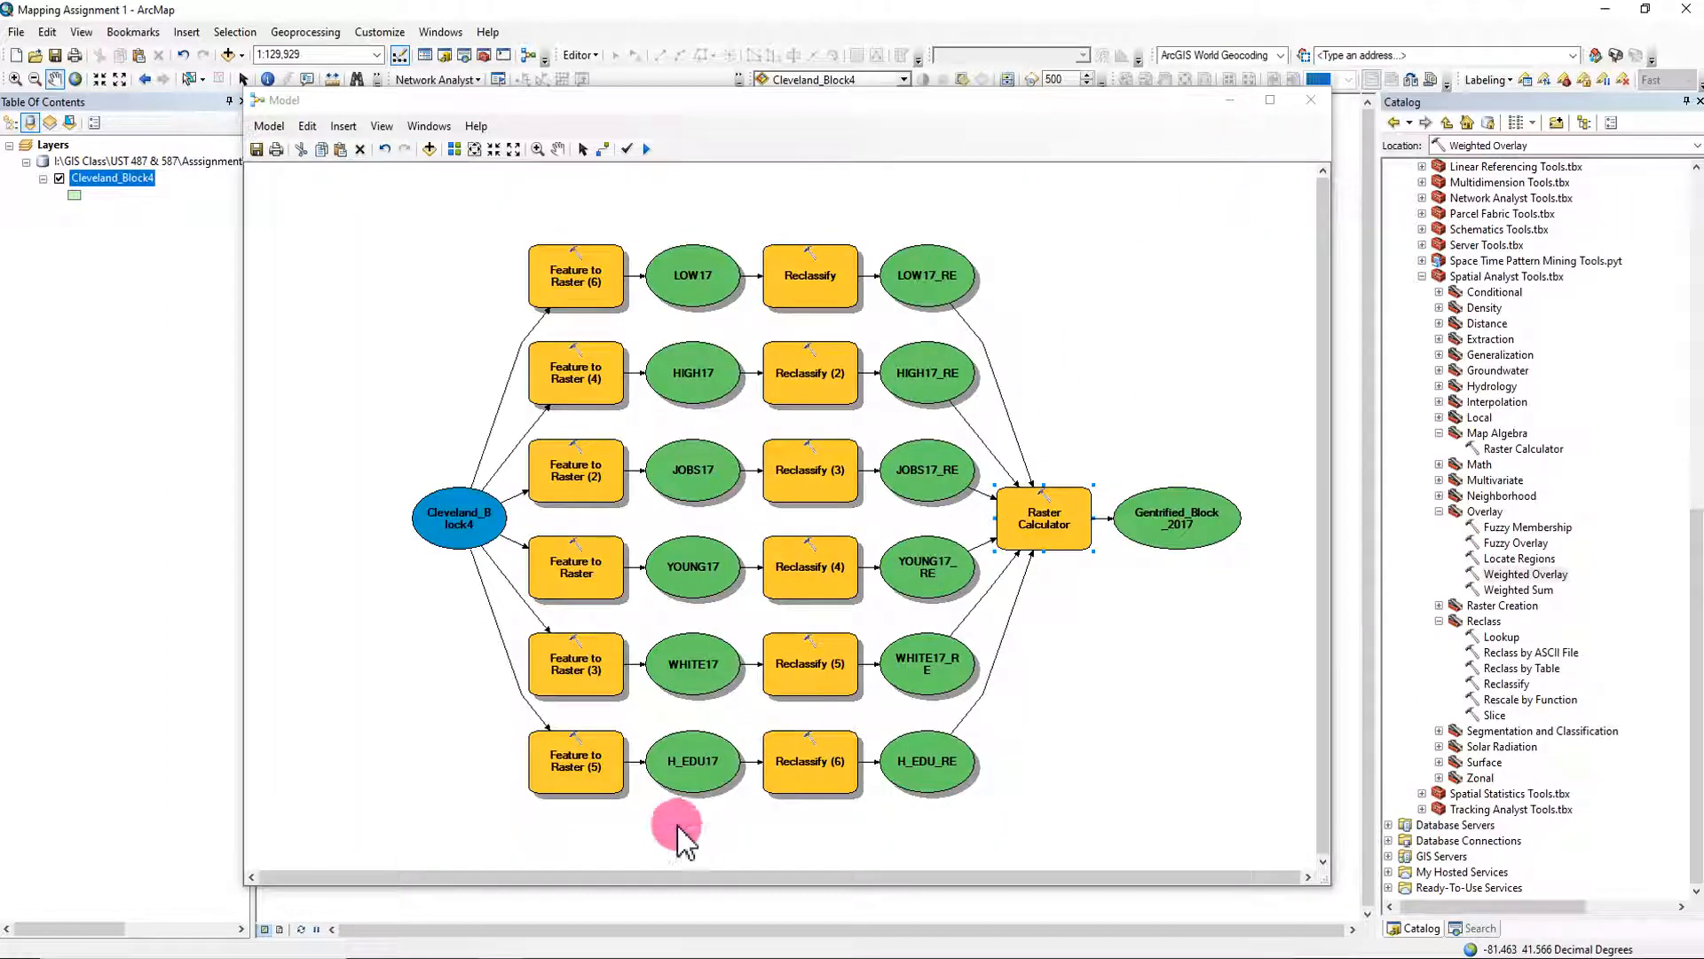
Switch back to the Multiple Regression web page and enter TOTAL17 as the criterion variable.
{"action": "left_click", "coordinate": [810, 948]}
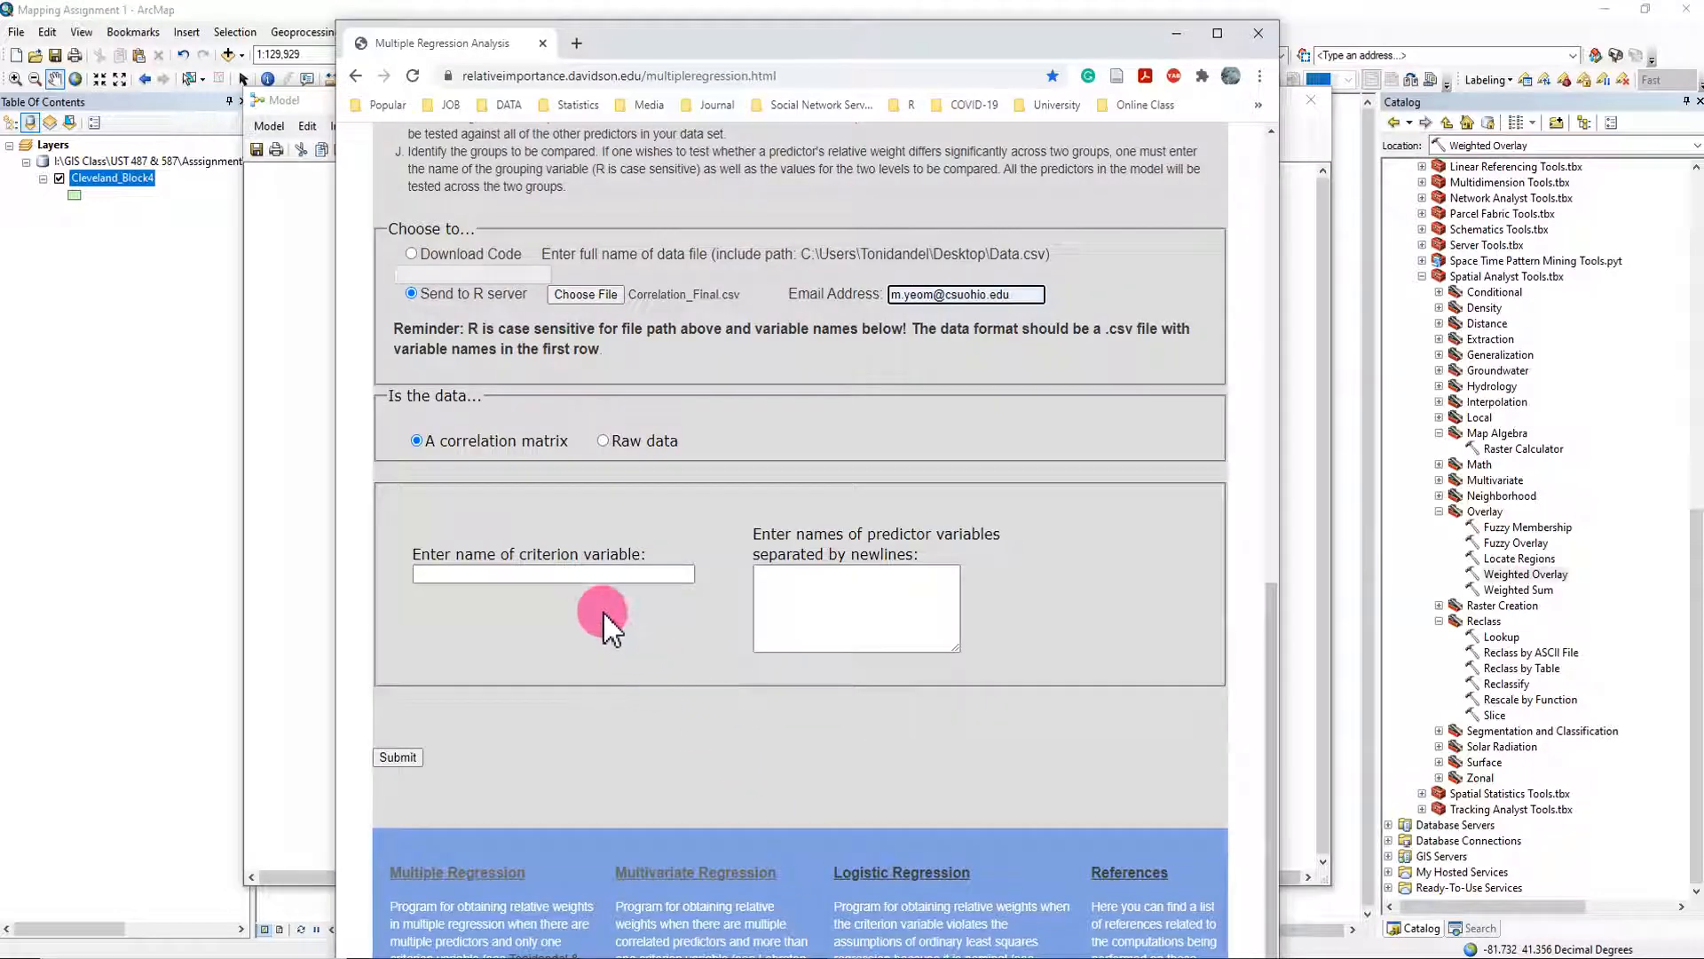
{"action": "left_click", "coordinate": [601, 573]}
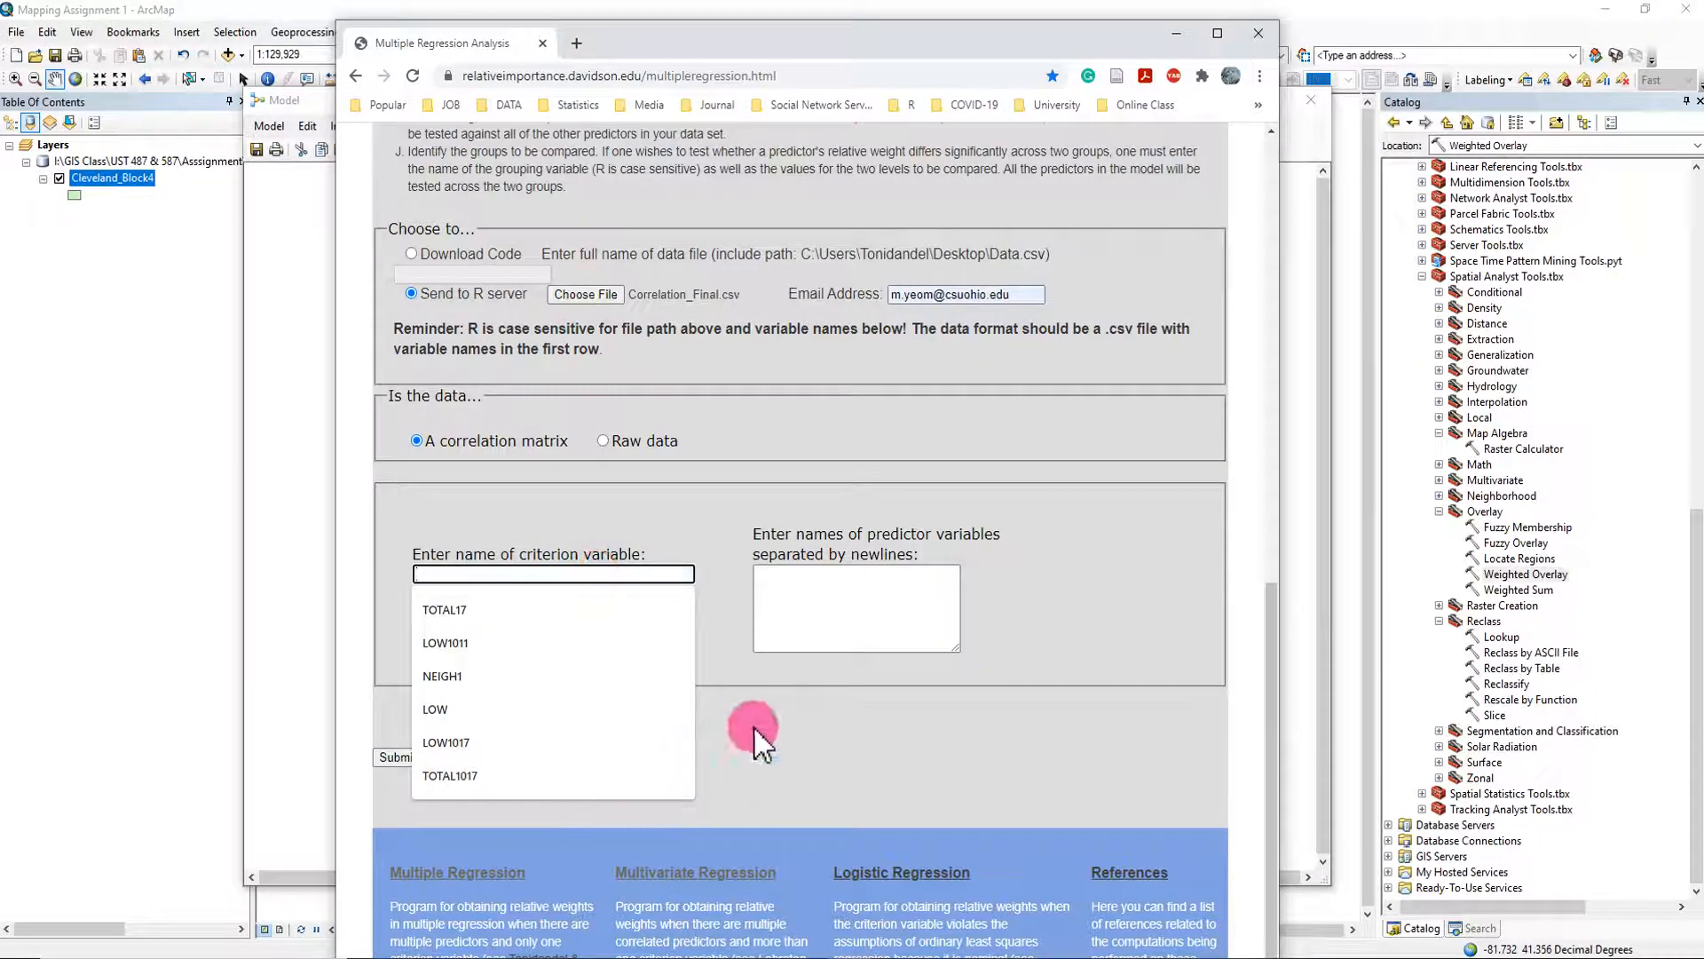
{"action": "left_click", "coordinate": [535, 611]}
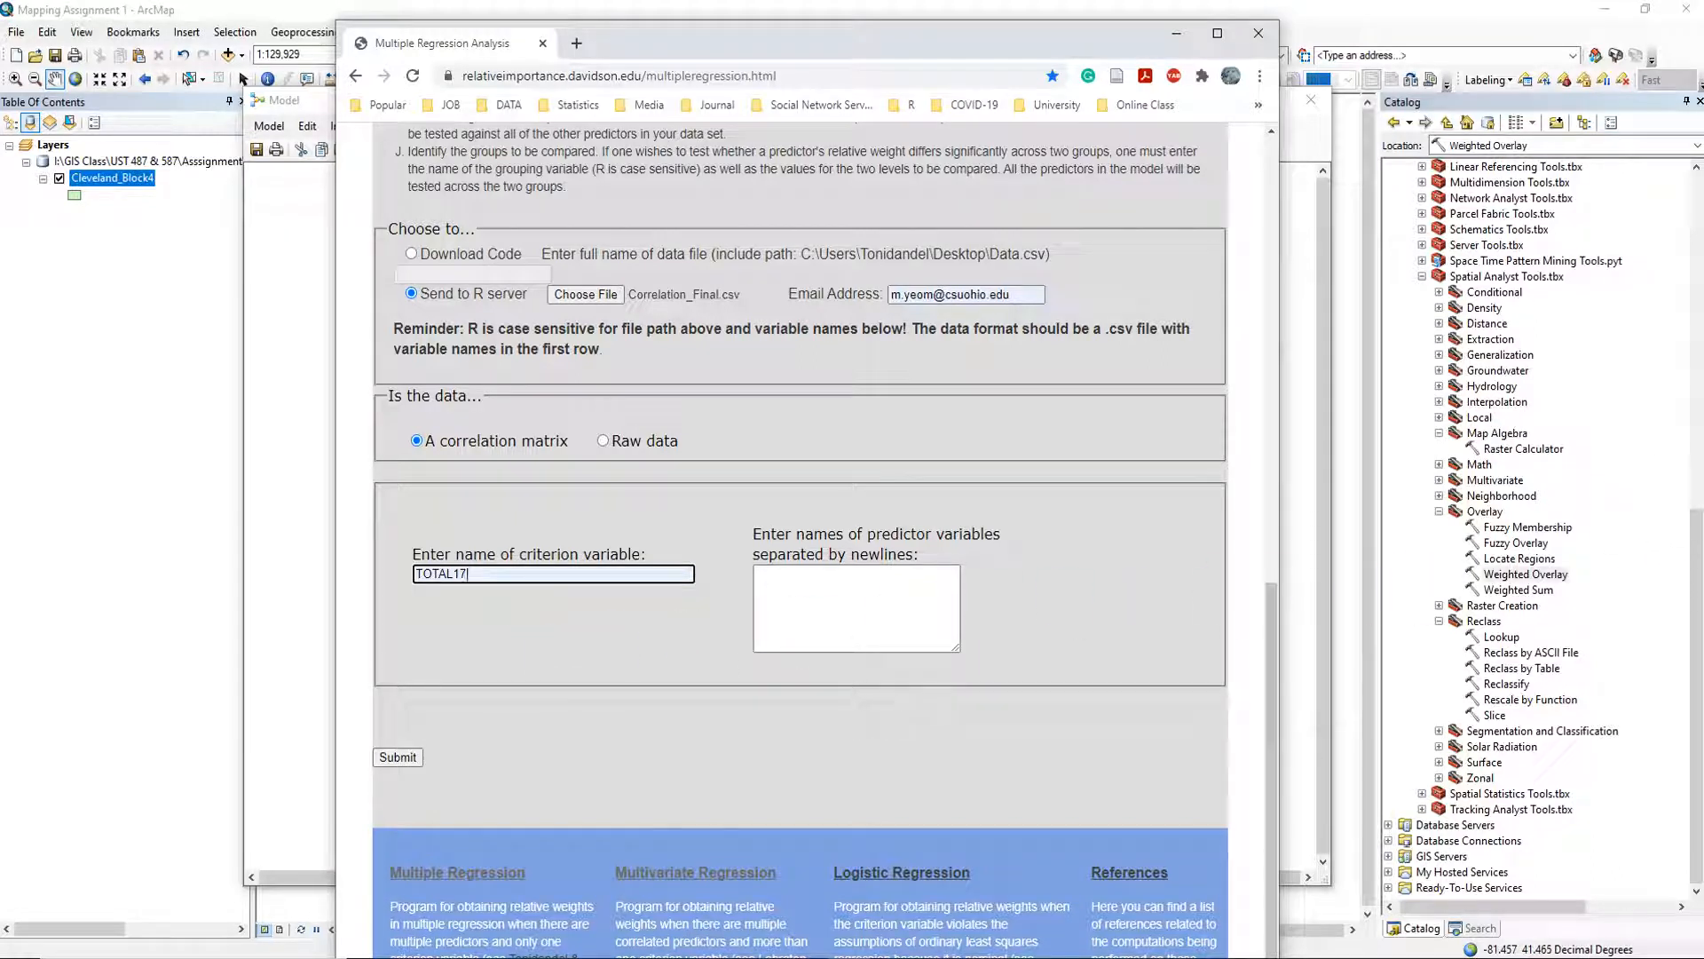
Enter YOUNG17, LOW17, HIGH17, JOBS17, WHITE17 and H_EDU17 as the predictor variables, each on its own line.
{"action": "key", "text": "alt+Tab"}
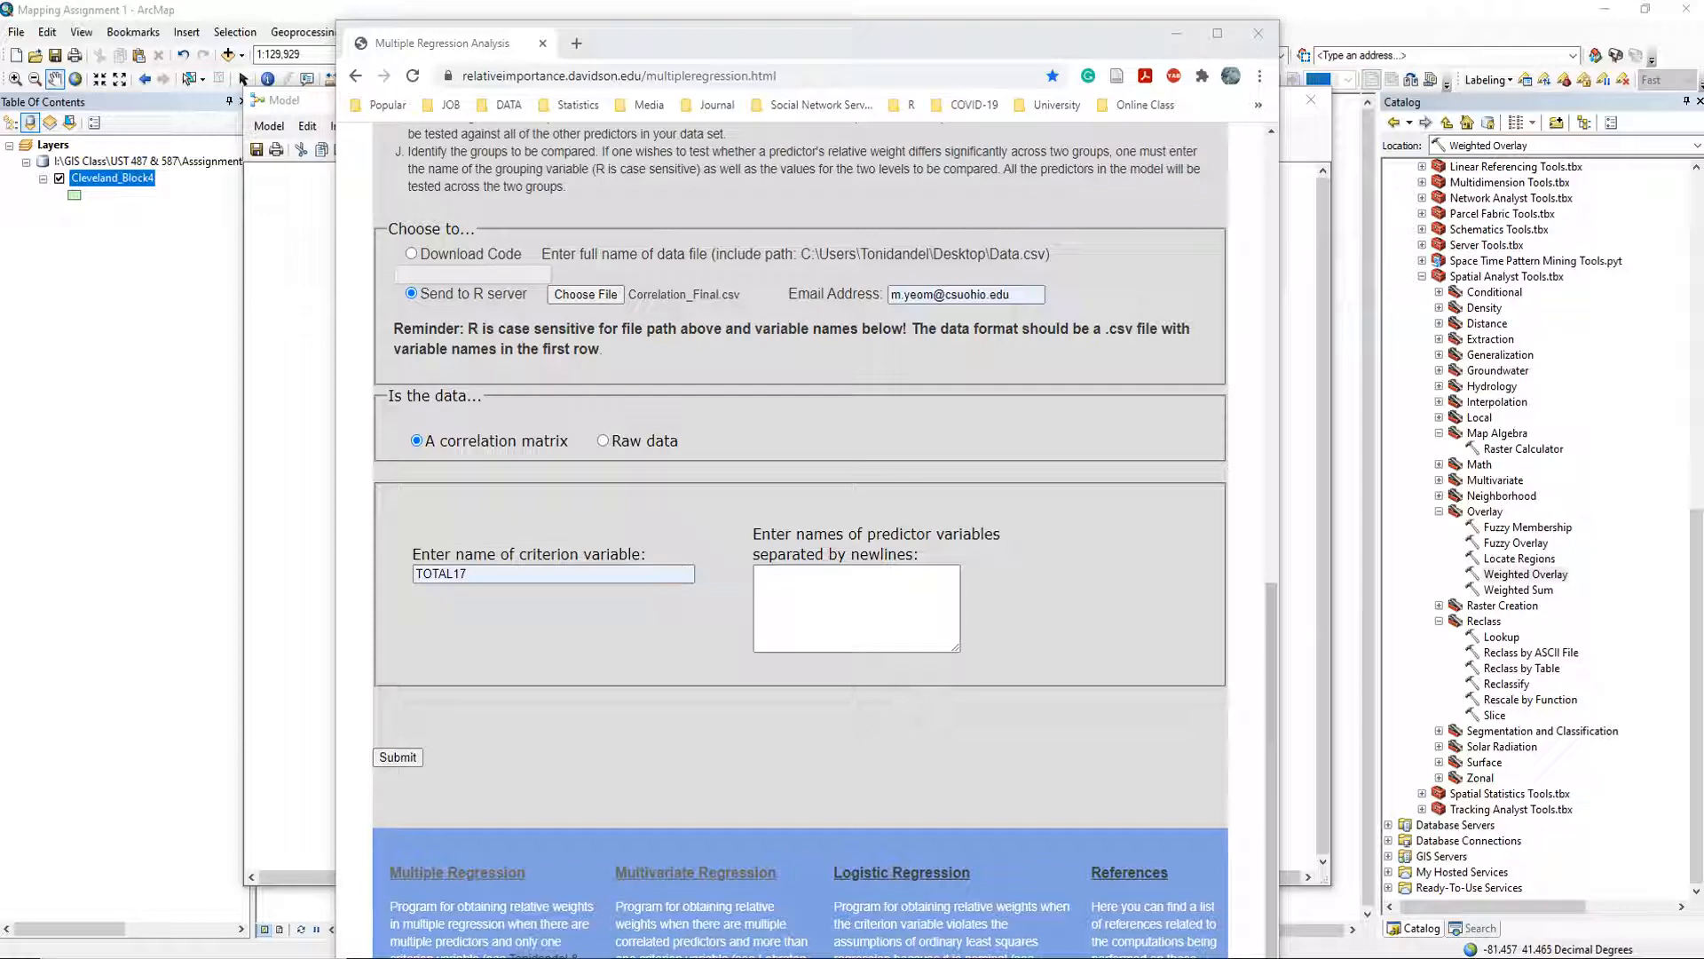
{"action": "left_click", "coordinate": [879, 609]}
{"action": "type", "text": "YOUNG17 LOW17 HIGH17 JOBS17 WHITE17 H_EDU17"}
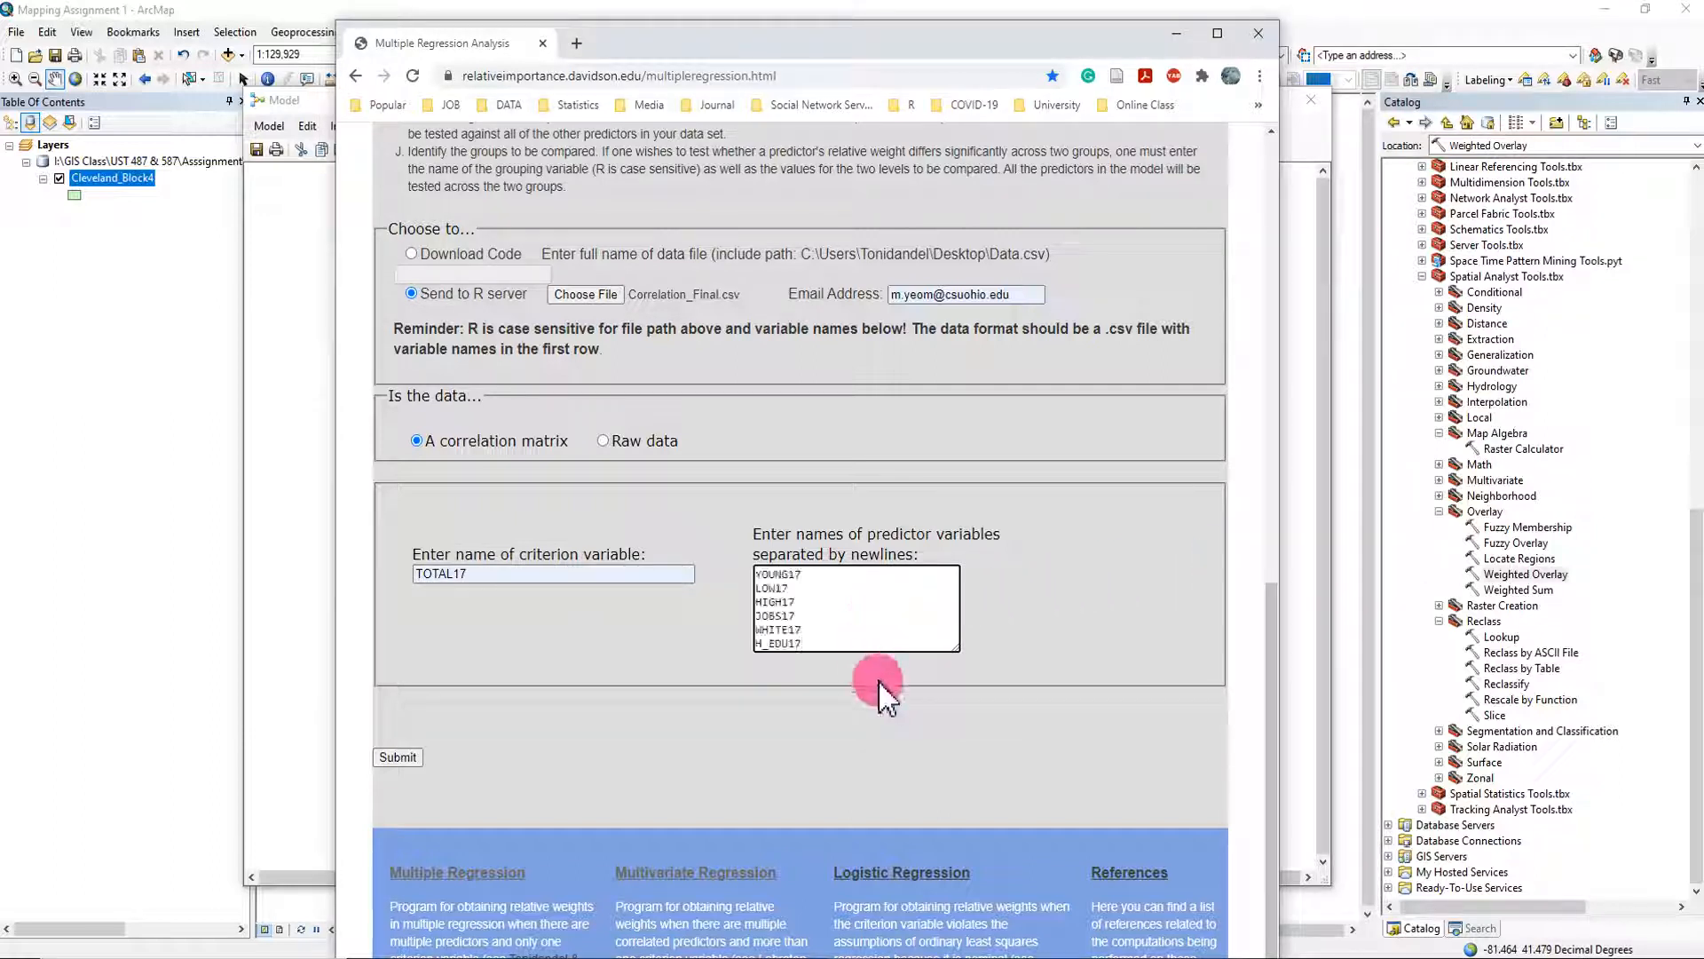
{"action": "left_click", "coordinate": [801, 593]}
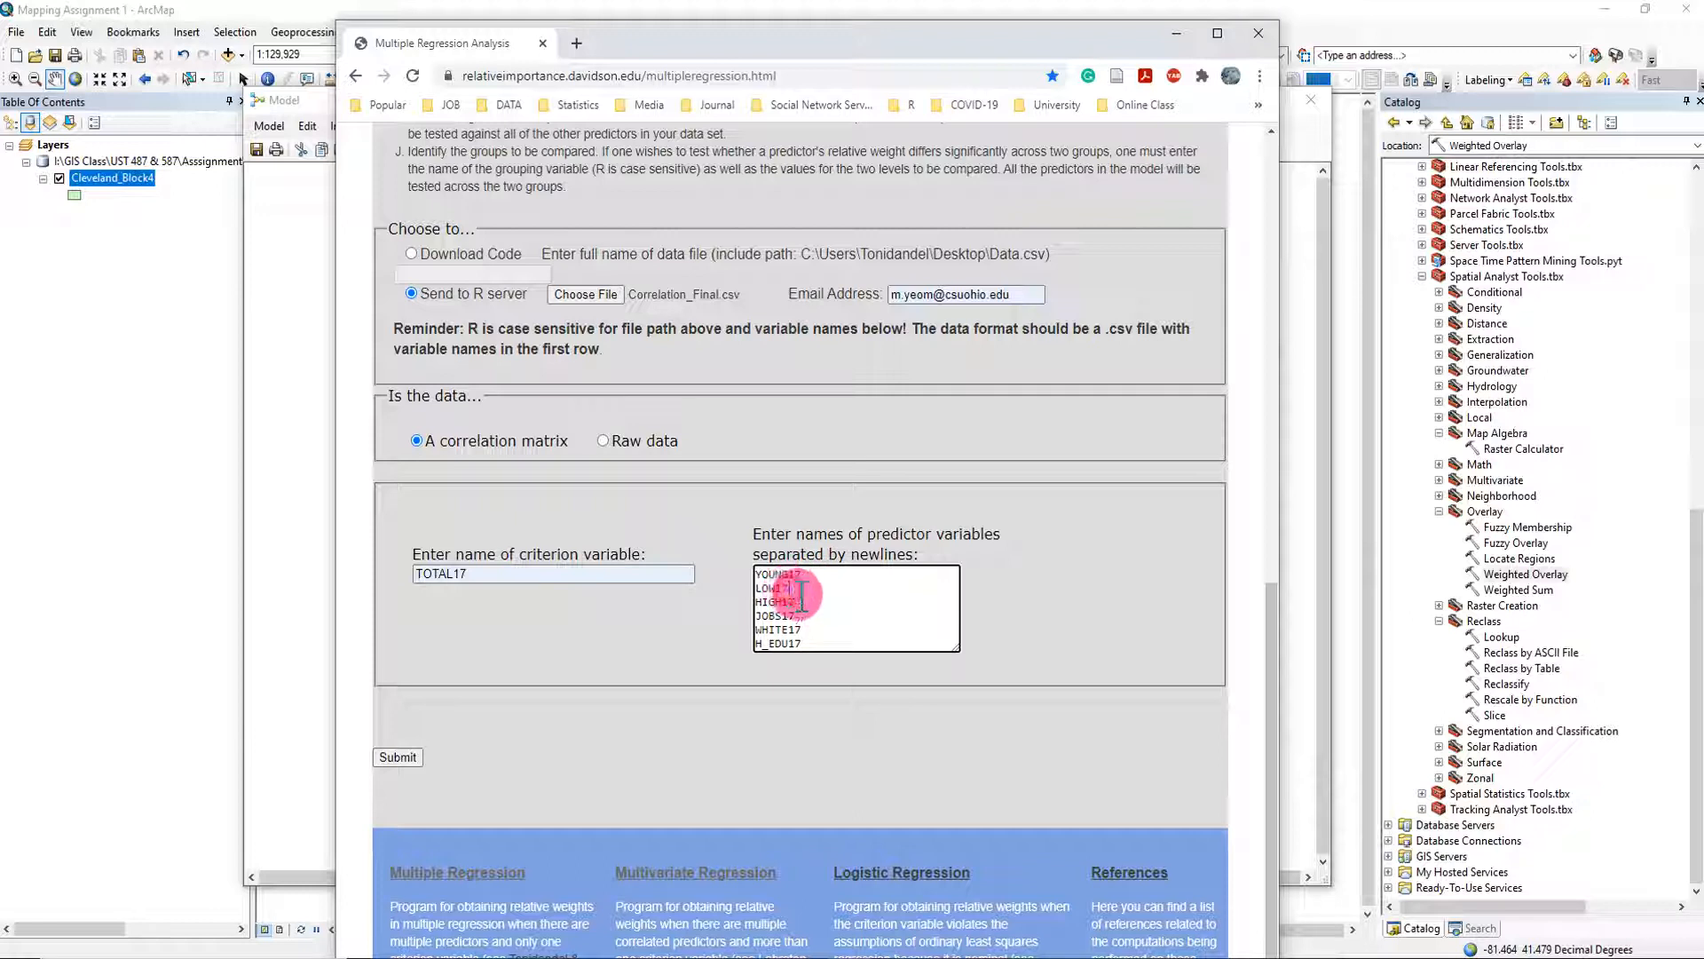
{"action": "left_click", "coordinate": [813, 645]}
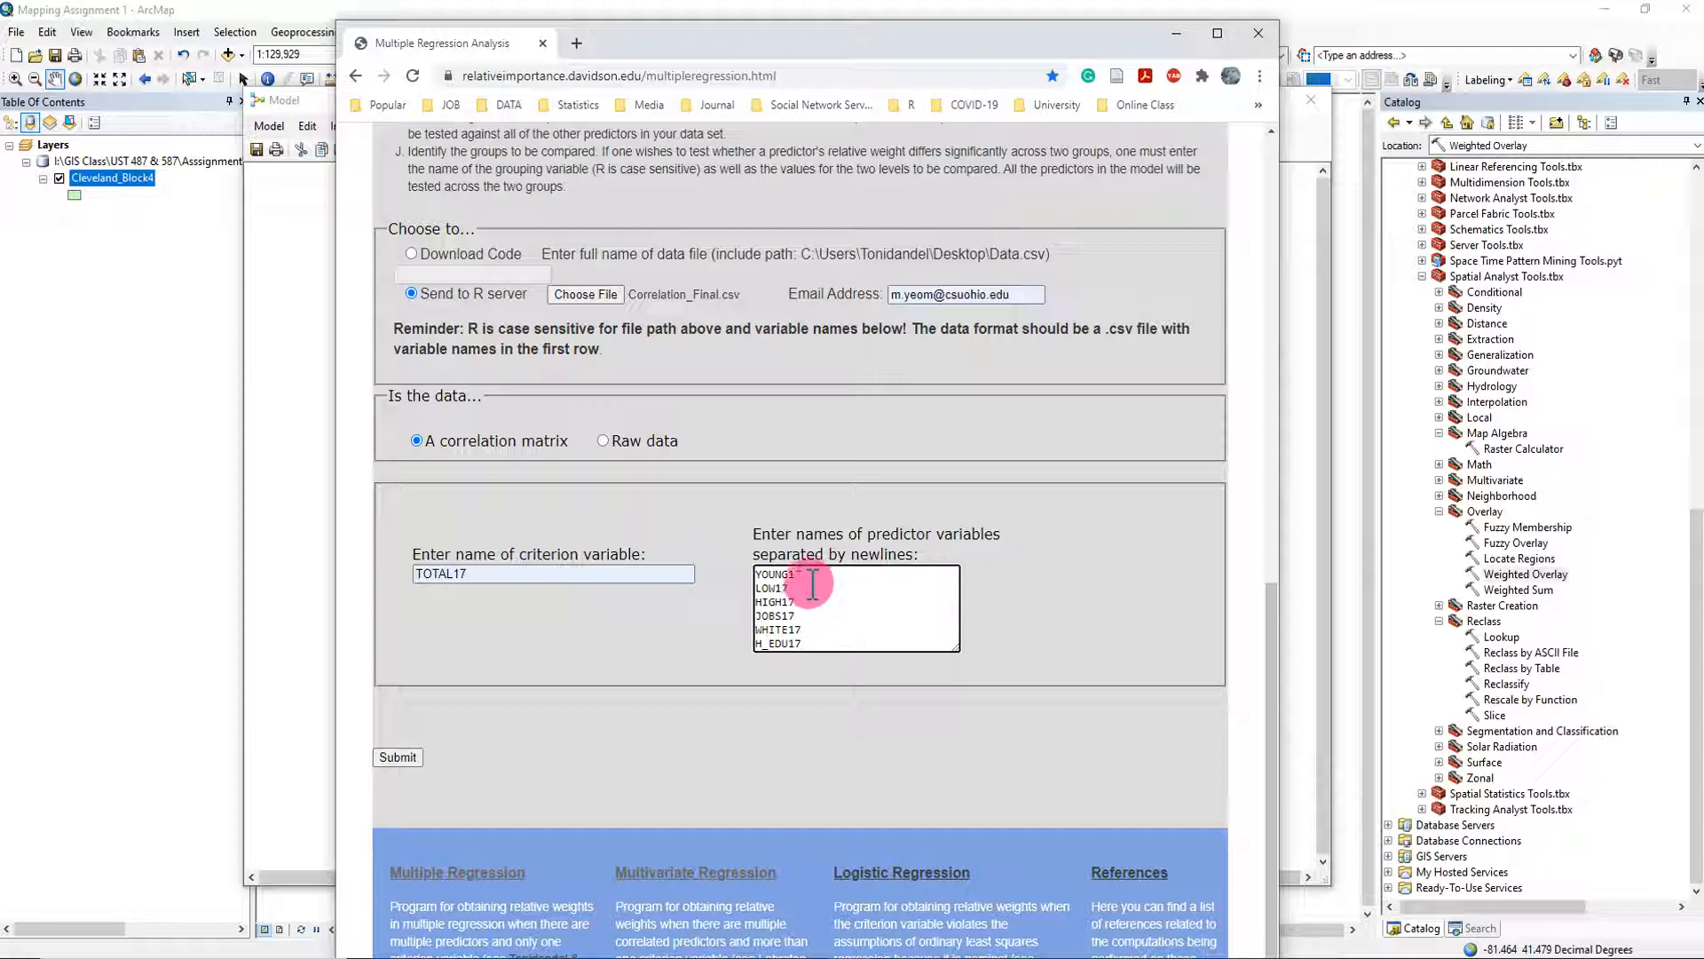
{"action": "left_click", "coordinate": [810, 605]}
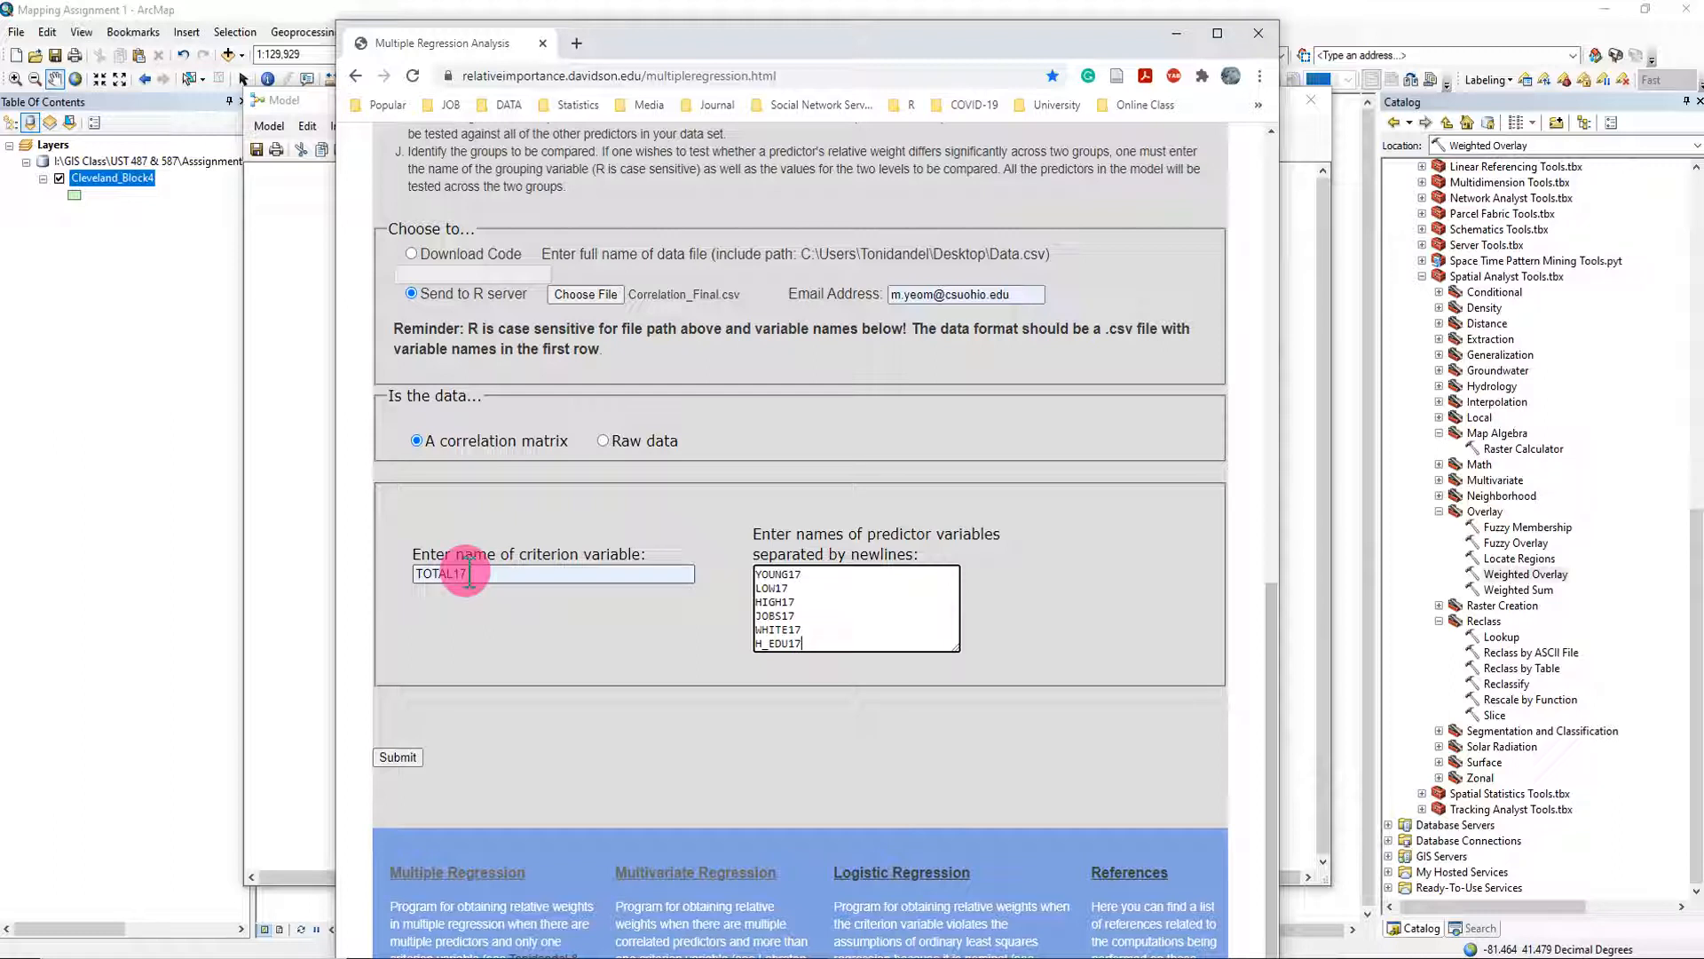
Try YOUNG17 as the criterion variable in place of TOTAL17, taking it out of the predictor list.
{"action": "left_click_drag", "start_coordinate": [469, 573], "coordinate": [399, 572]}
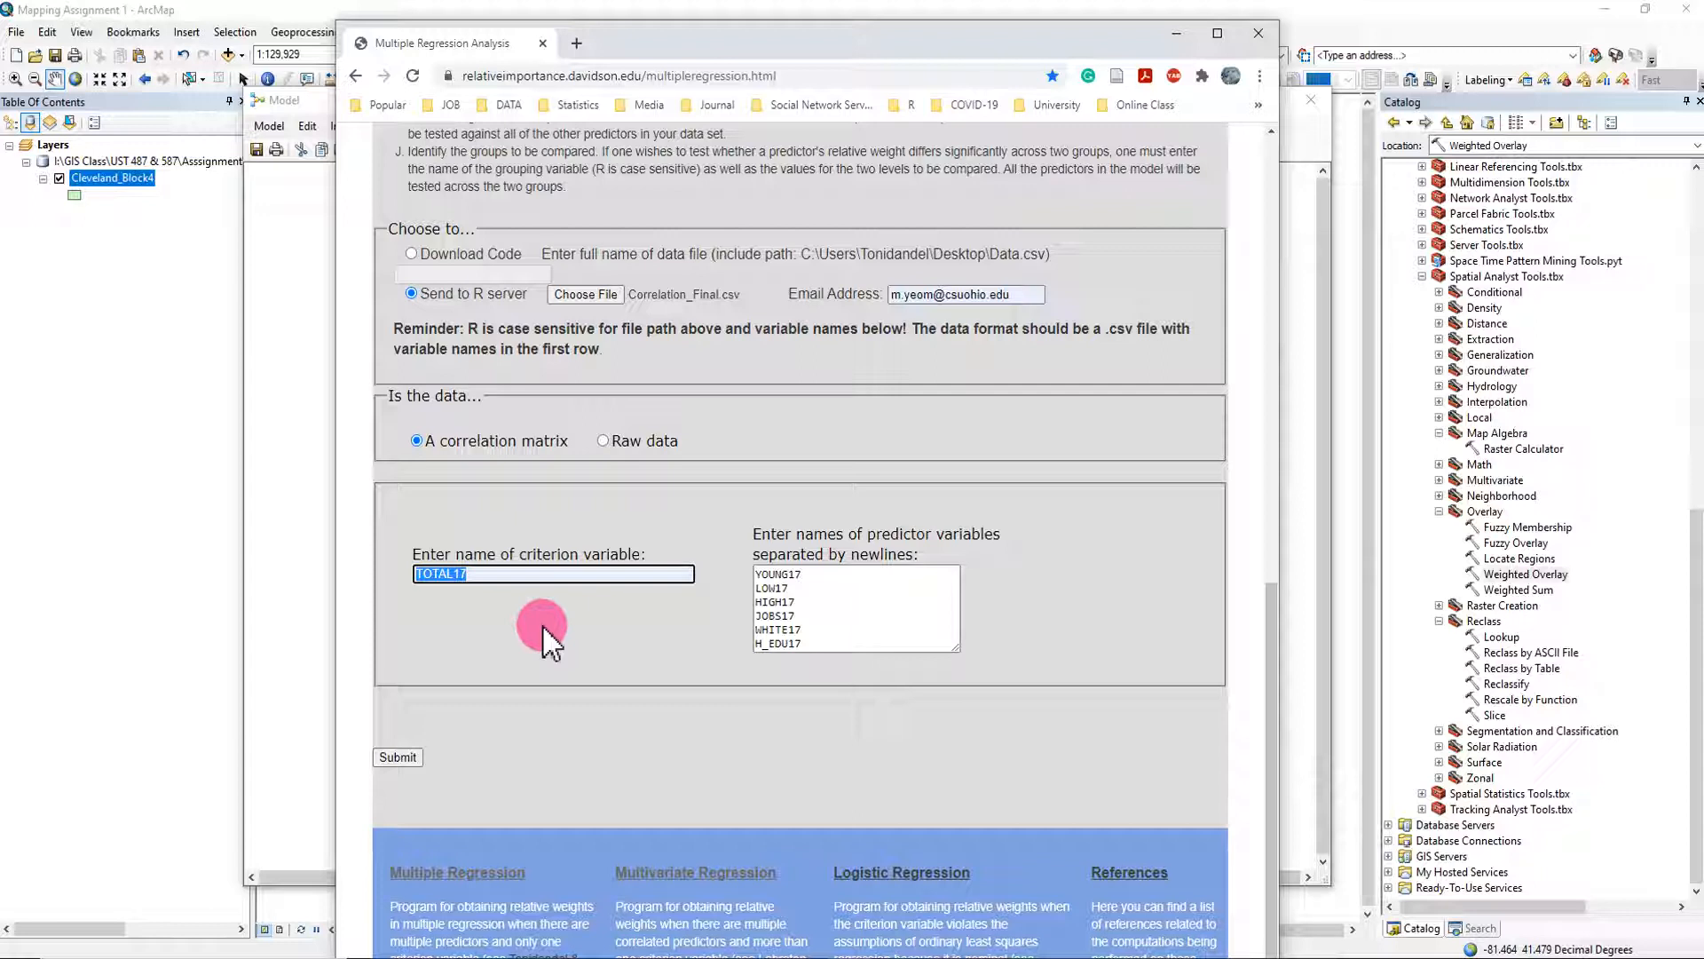
{"action": "left_click", "coordinate": [618, 647]}
{"action": "left_click_drag", "start_coordinate": [818, 575], "coordinate": [735, 578]}
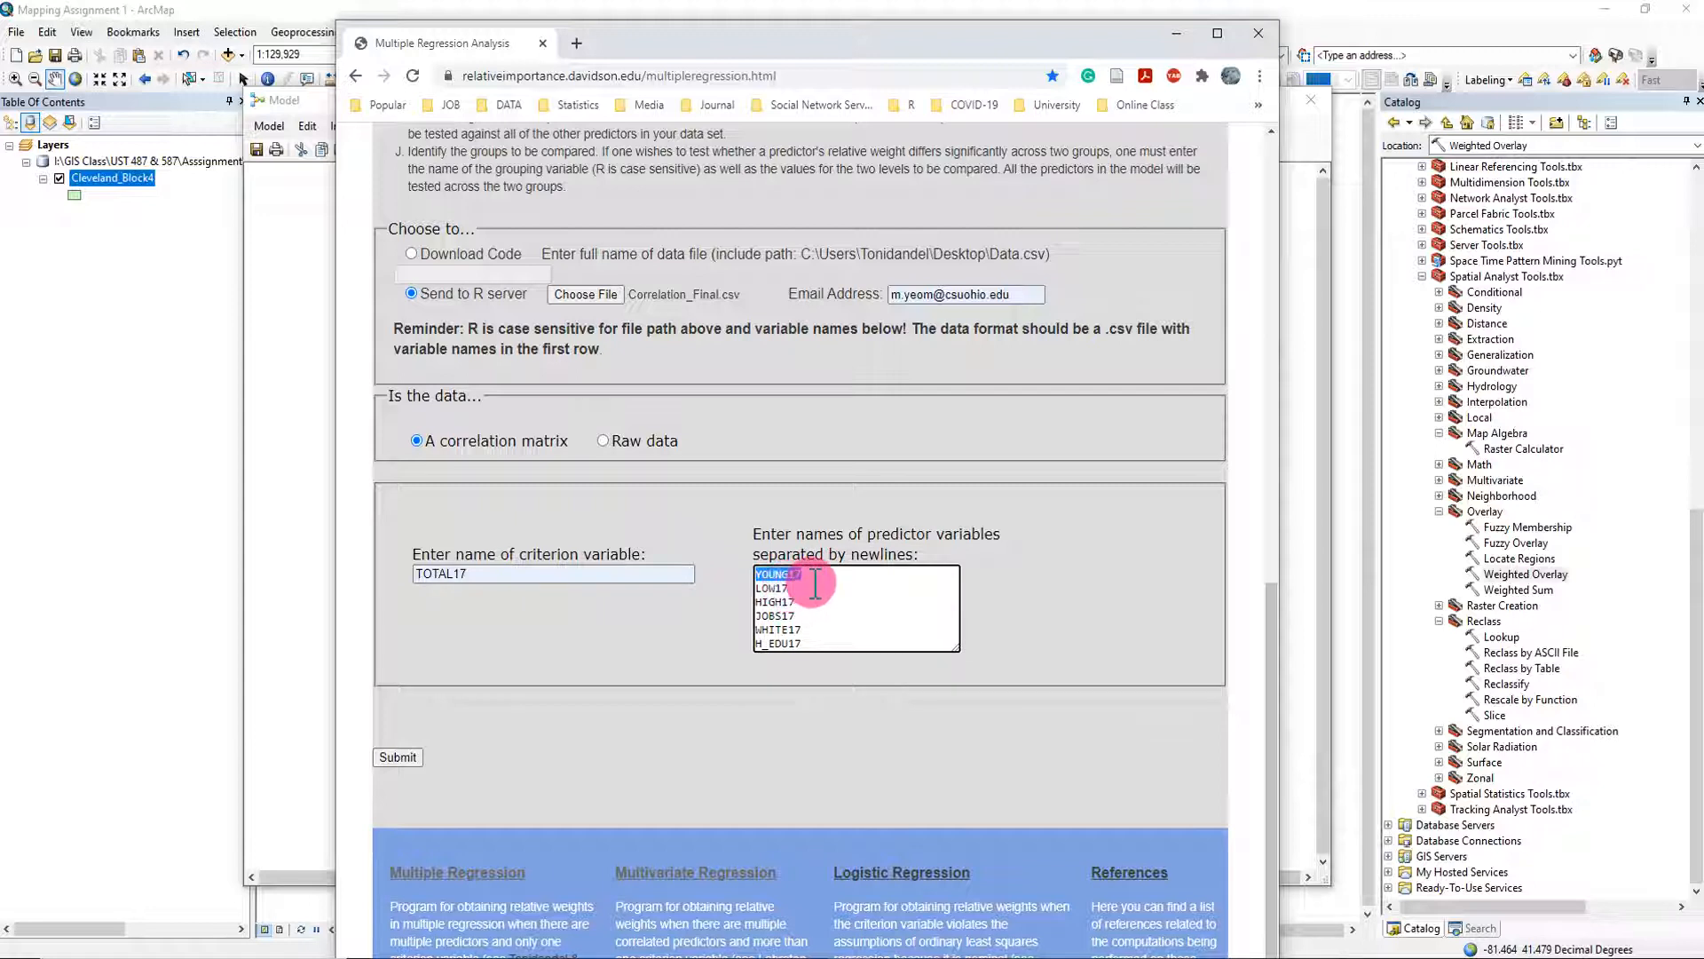
{"action": "key", "text": "ctrl+x"}
{"action": "left_click_drag", "start_coordinate": [589, 573], "coordinate": [381, 582]}
{"action": "key", "text": "ctrl+v"}
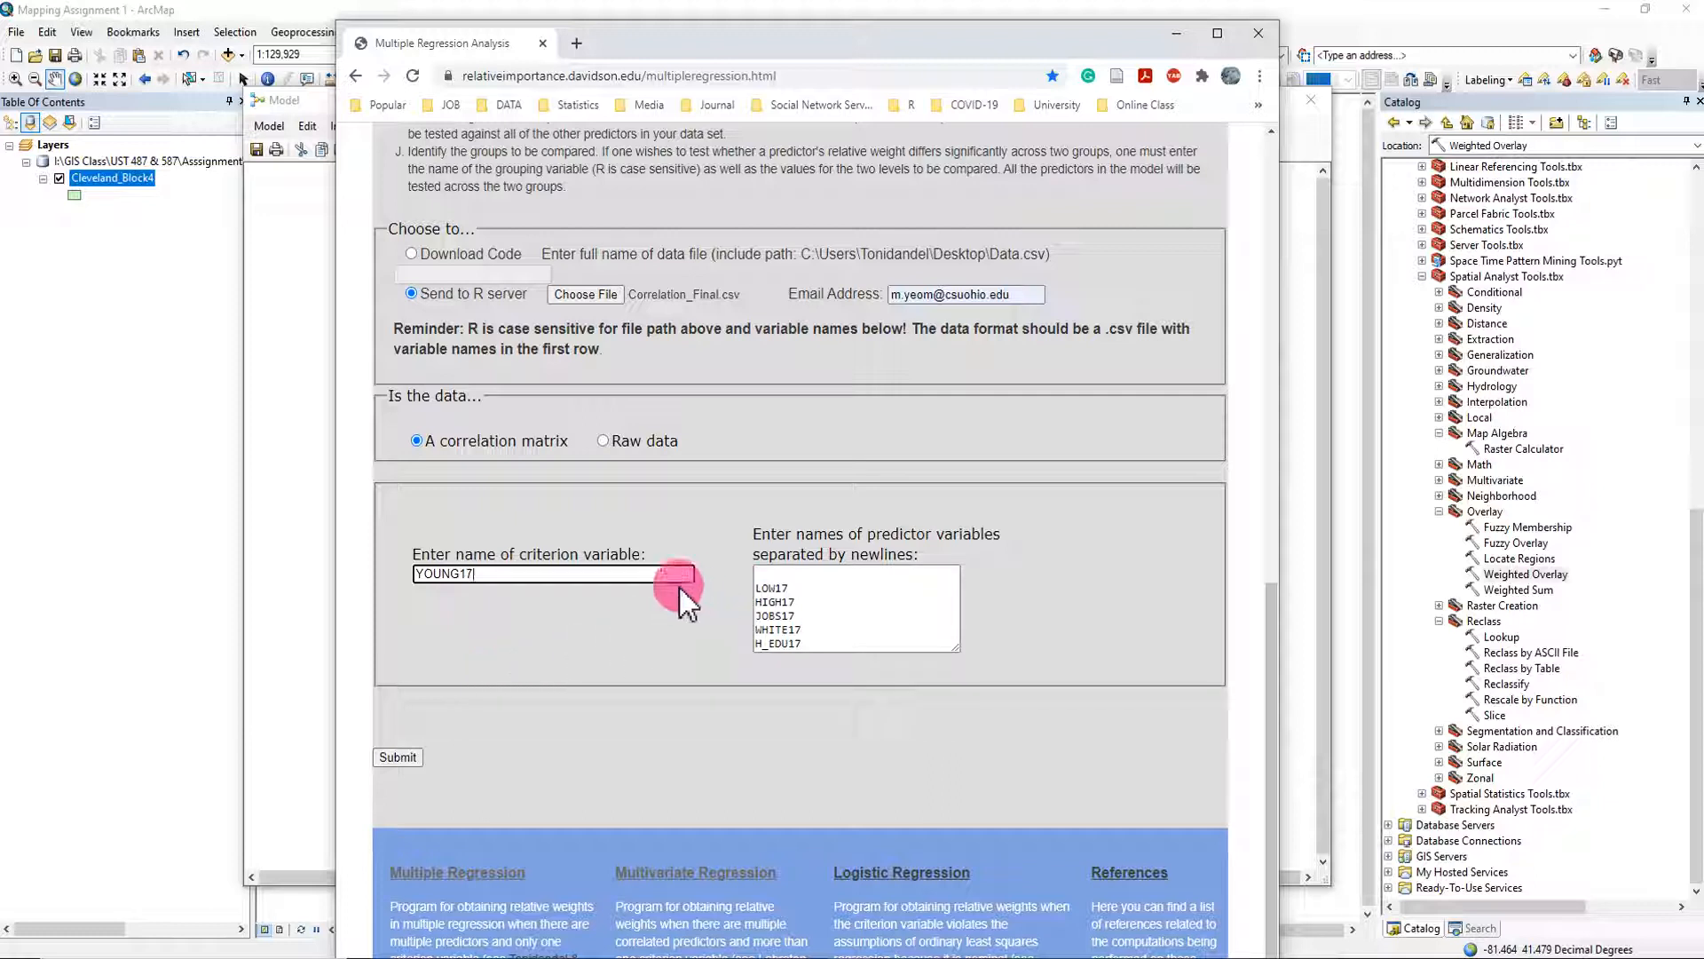
{"action": "left_click_drag", "start_coordinate": [661, 588], "coordinate": [399, 578]}
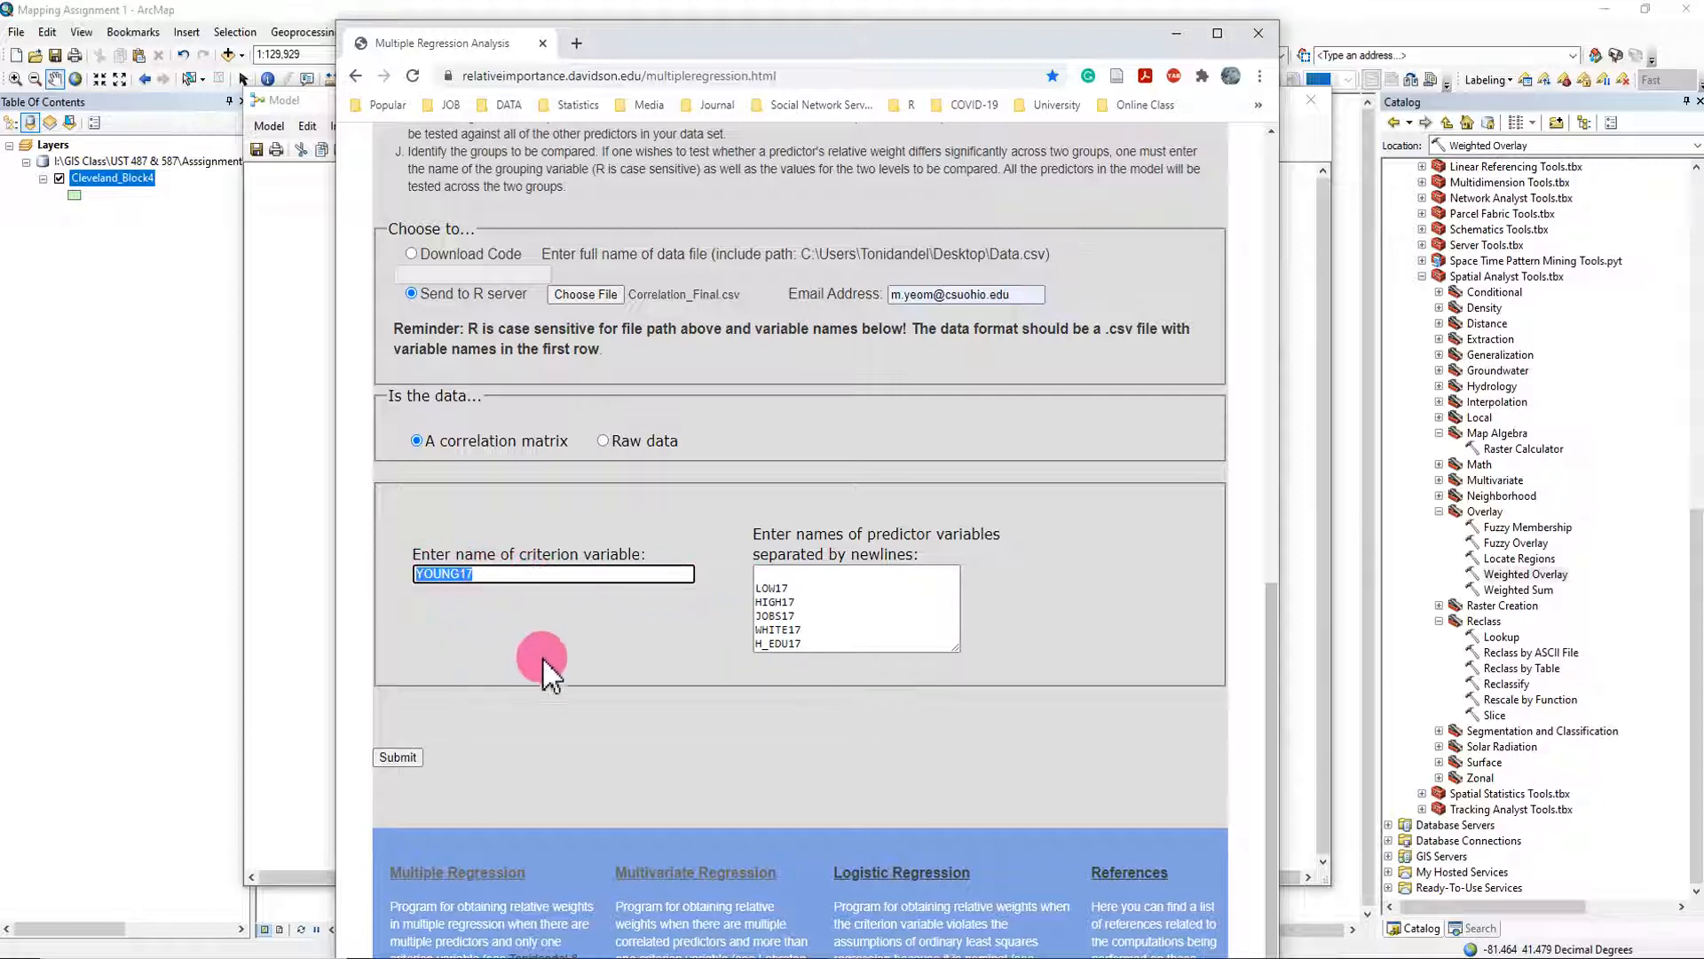
{"action": "left_click", "coordinate": [815, 604]}
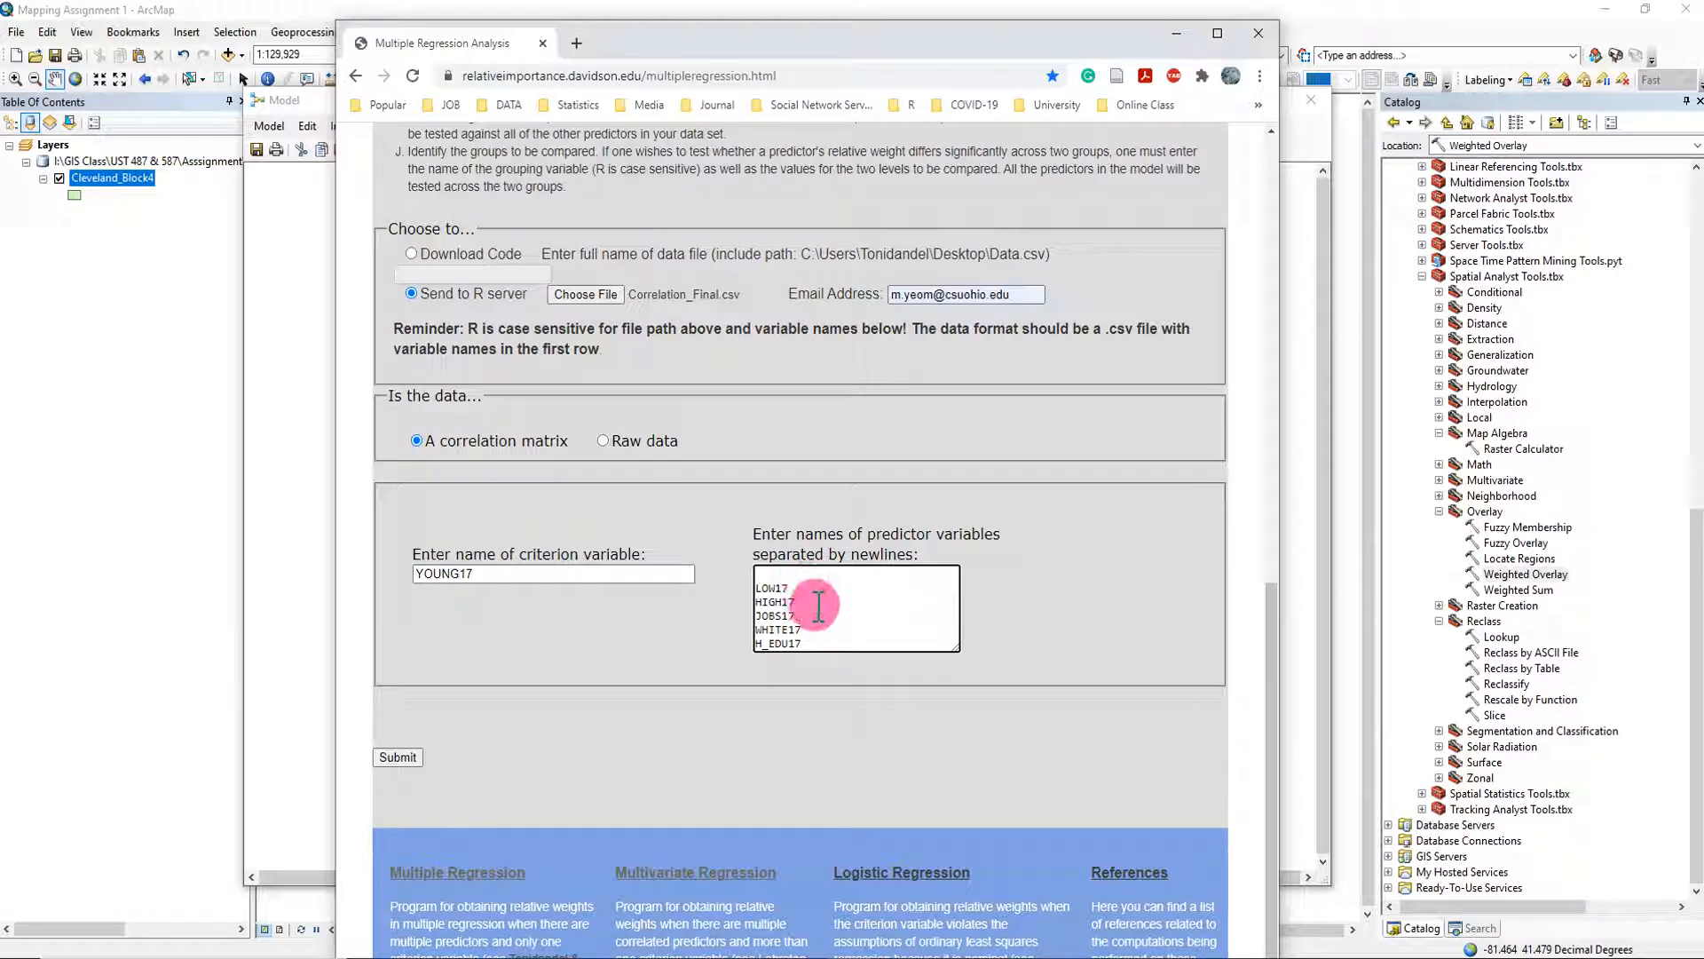
{"action": "left_click", "coordinate": [822, 643]}
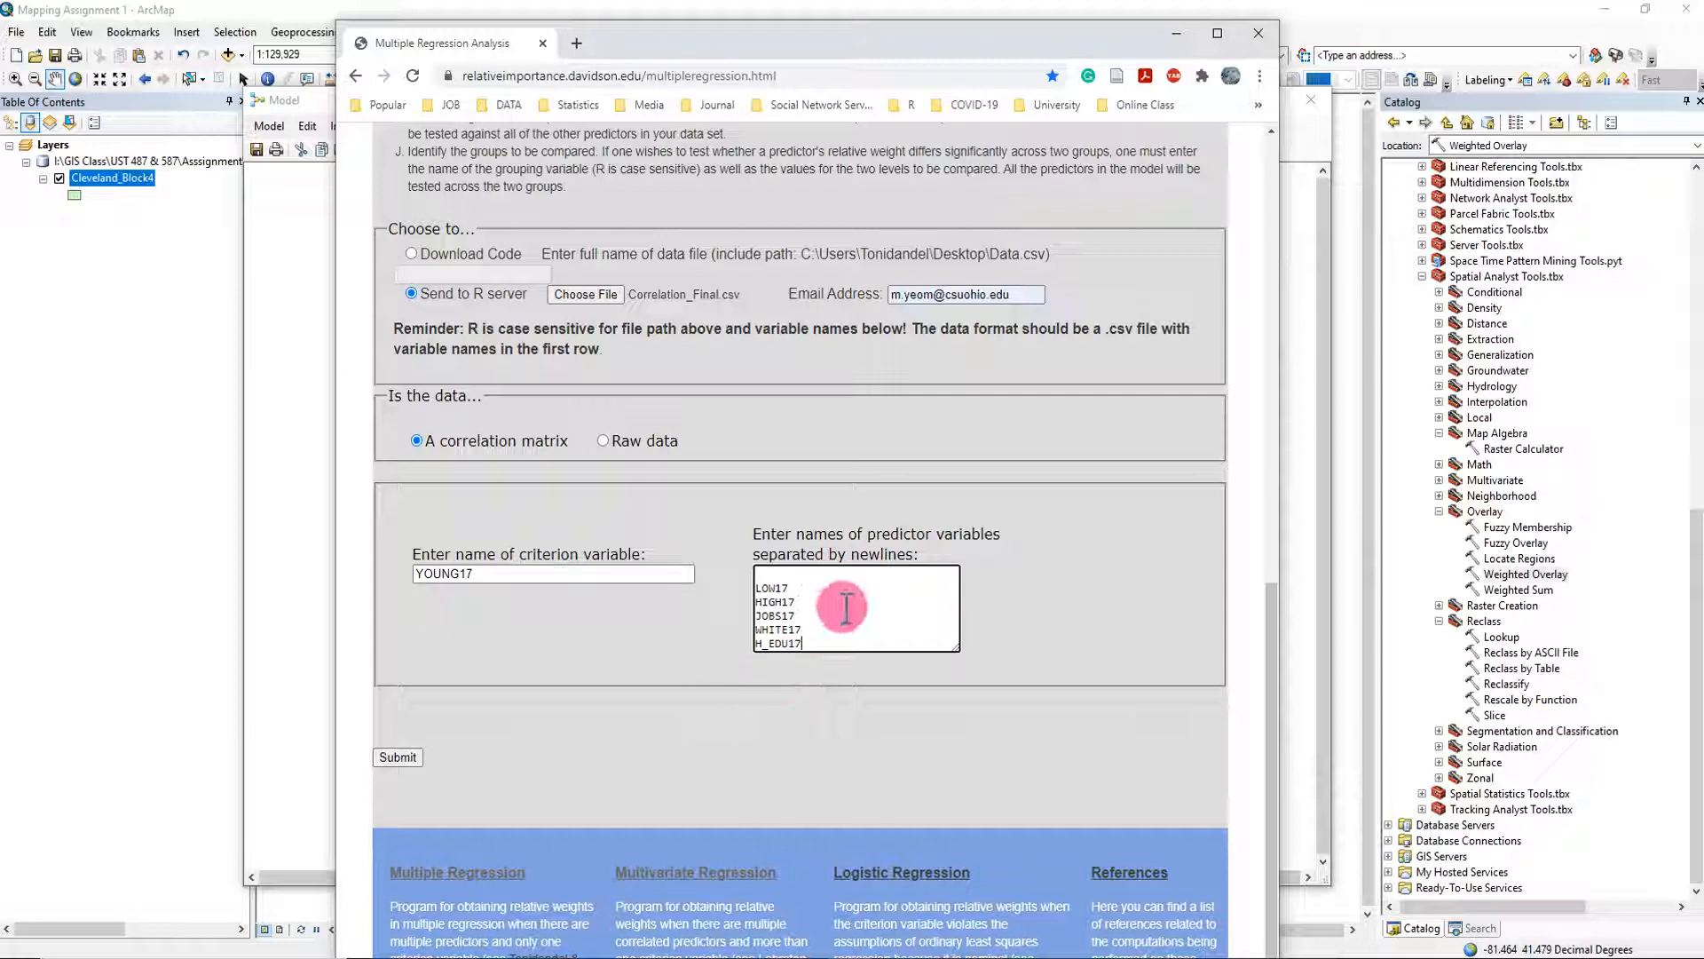
{"action": "left_click_drag", "start_coordinate": [488, 573], "coordinate": [418, 574]}
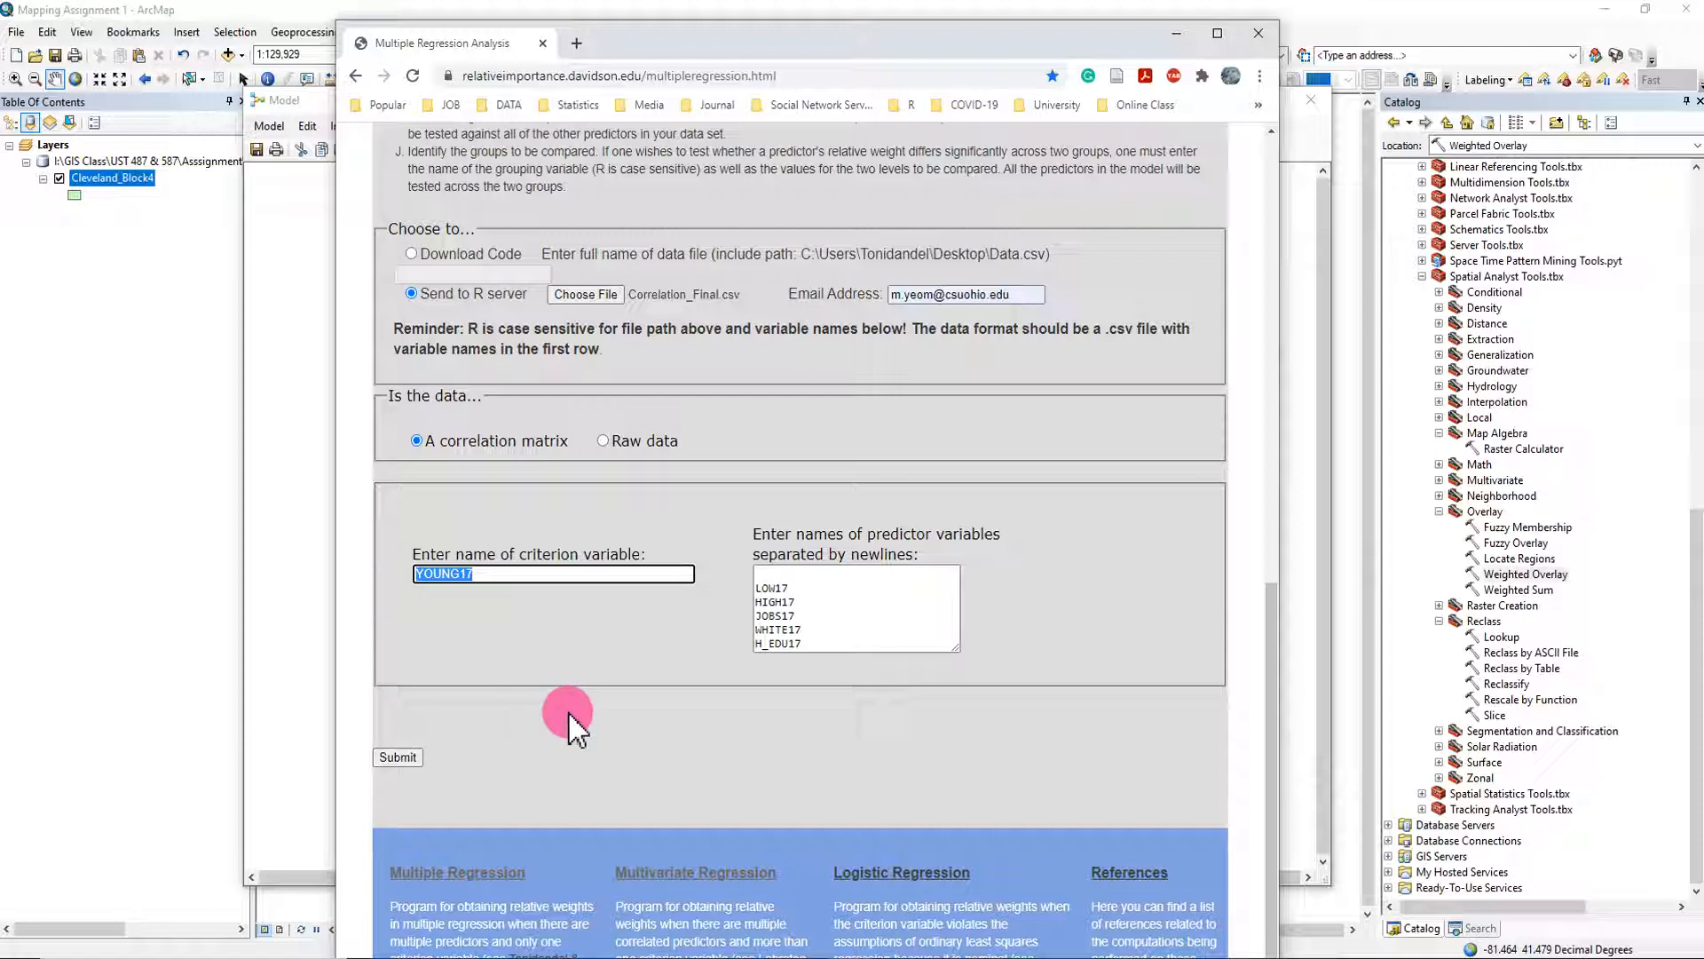
Return YOUNG17 to the first line of the predictor list and restore TOTAL17 as the criterion variable.
{"action": "key", "text": "ctrl+x"}
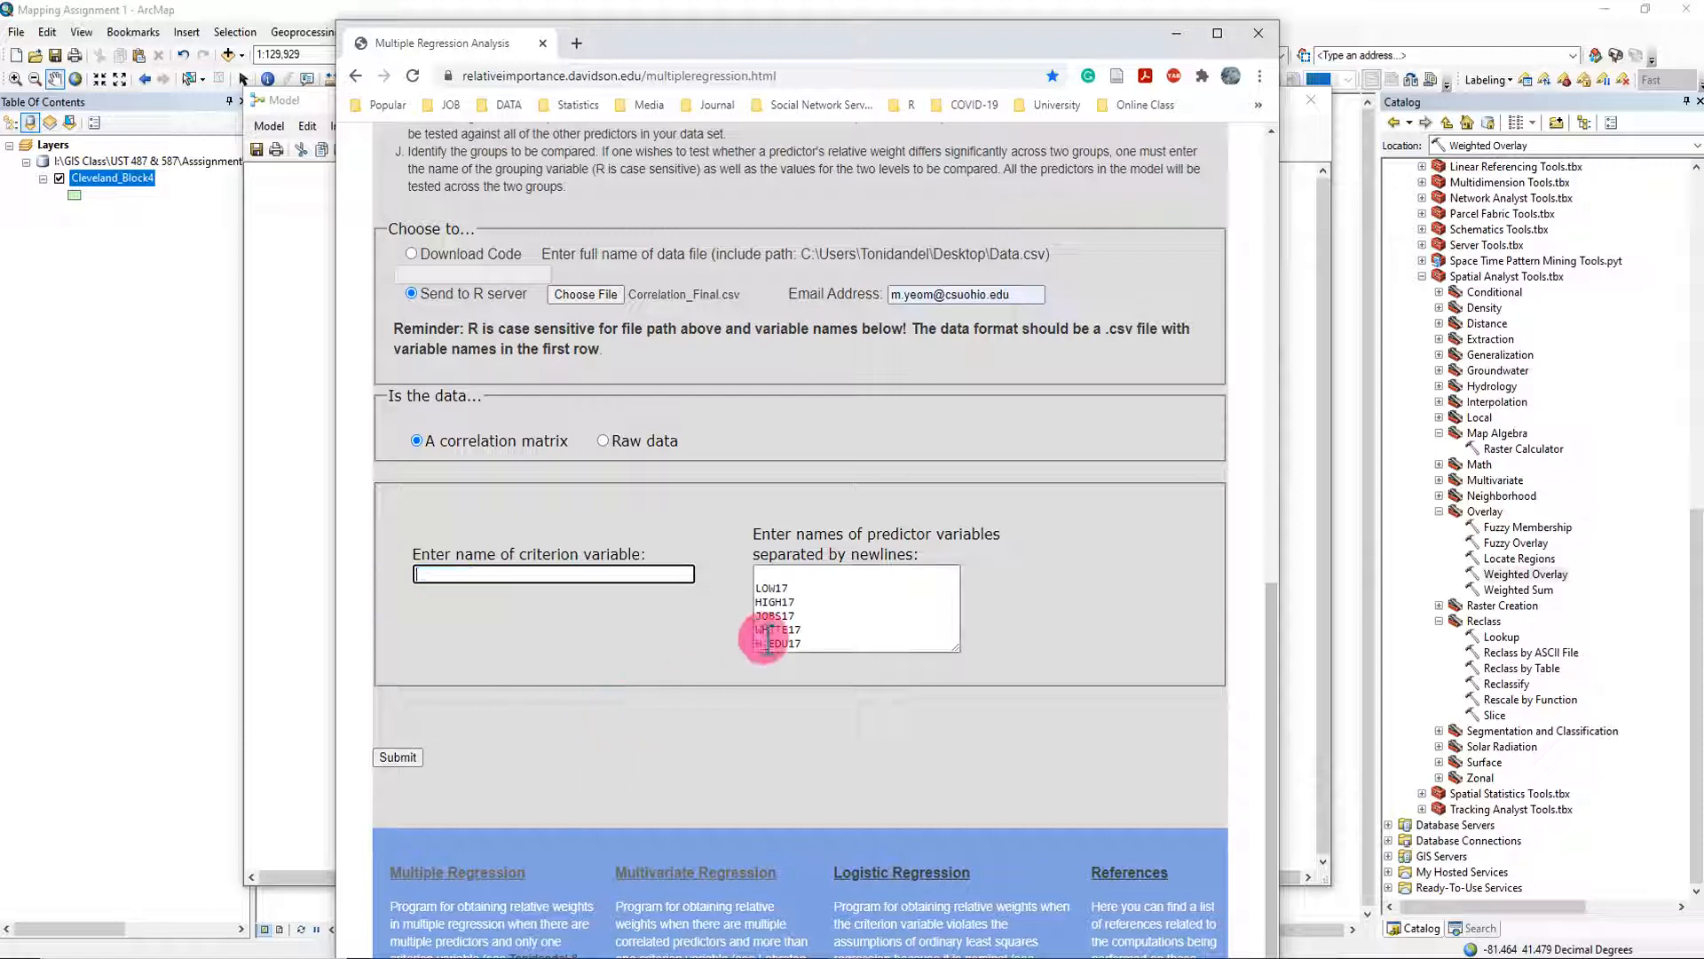
{"action": "left_click", "coordinate": [776, 581]}
{"action": "key", "text": "ctrl+v"}
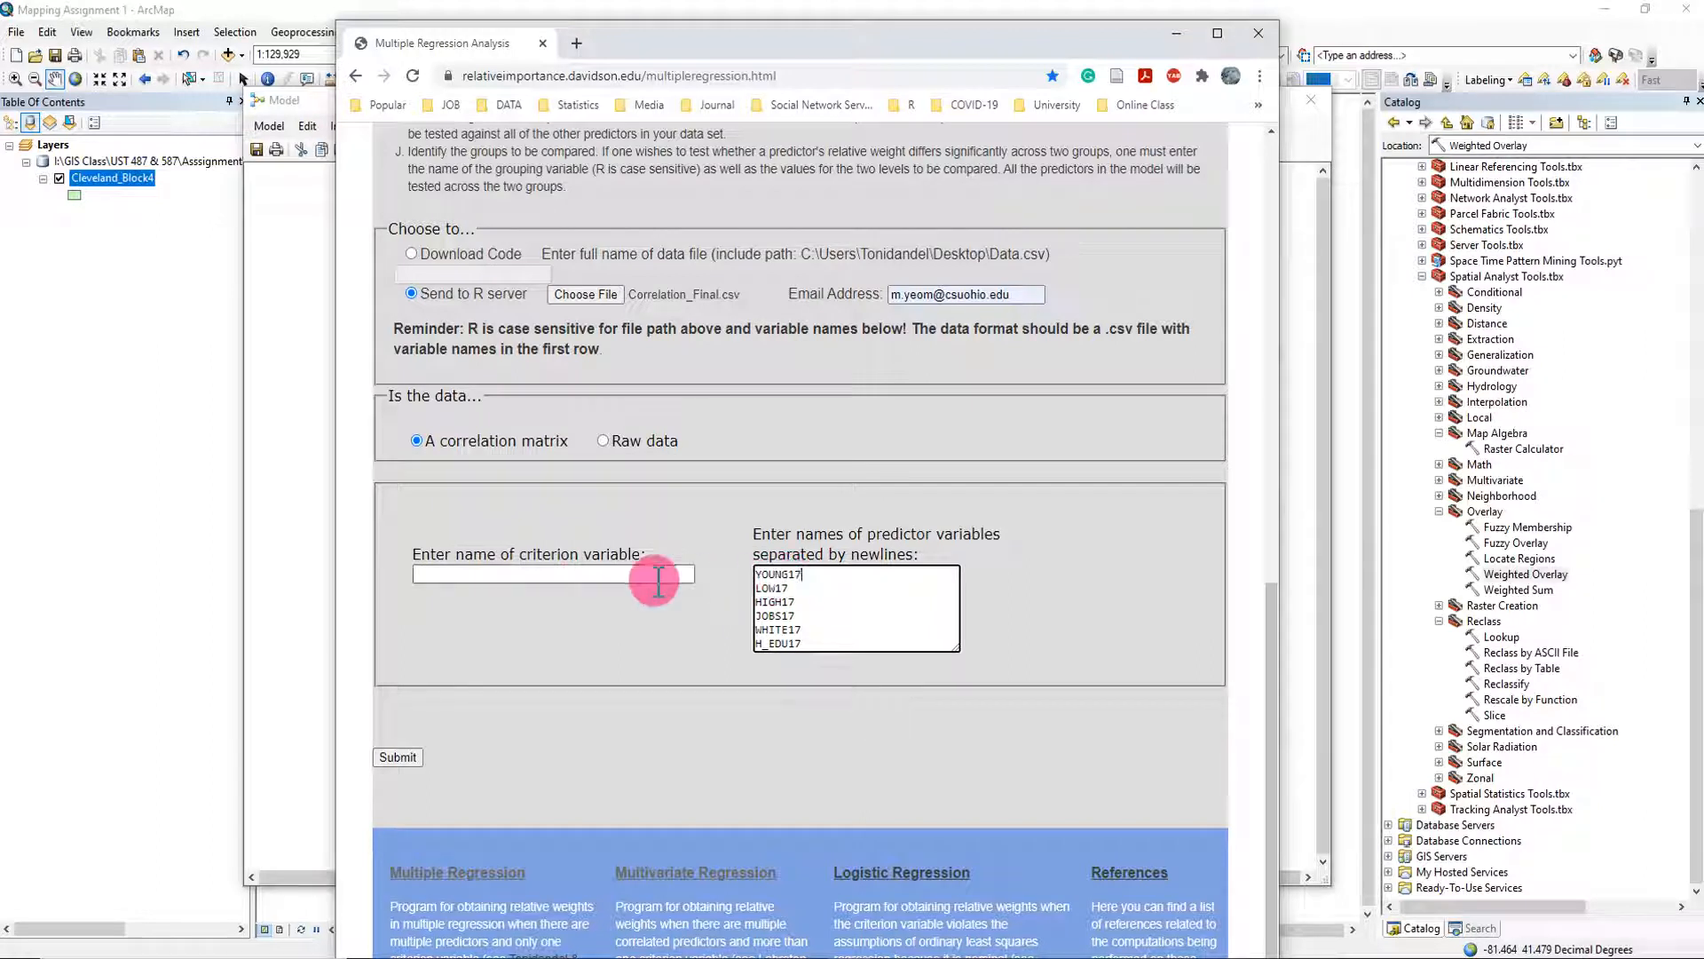
{"action": "left_click", "coordinate": [586, 575]}
{"action": "left_click", "coordinate": [435, 611]}
{"action": "left_click", "coordinate": [560, 622]}
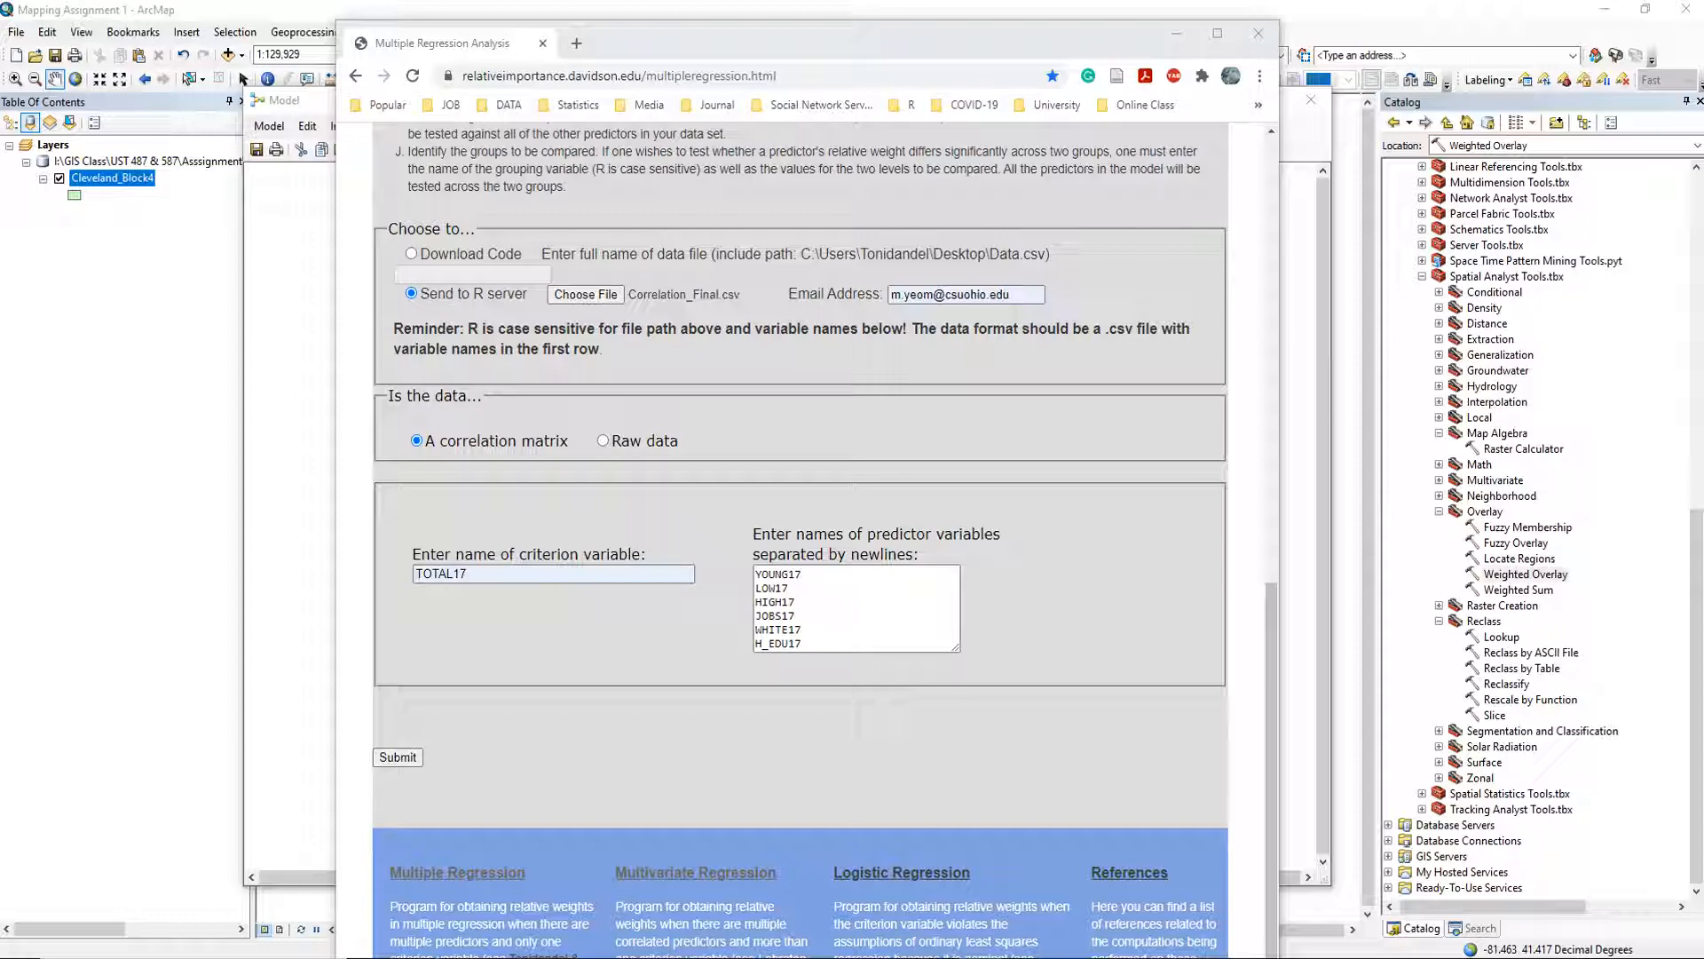
Bring up the DATA4 workbook in Excel and examine the columns TOTAL17 through H_EDU17.
{"action": "left_click_drag", "start_coordinate": [1703, 55], "coordinate": [1021, 55]}
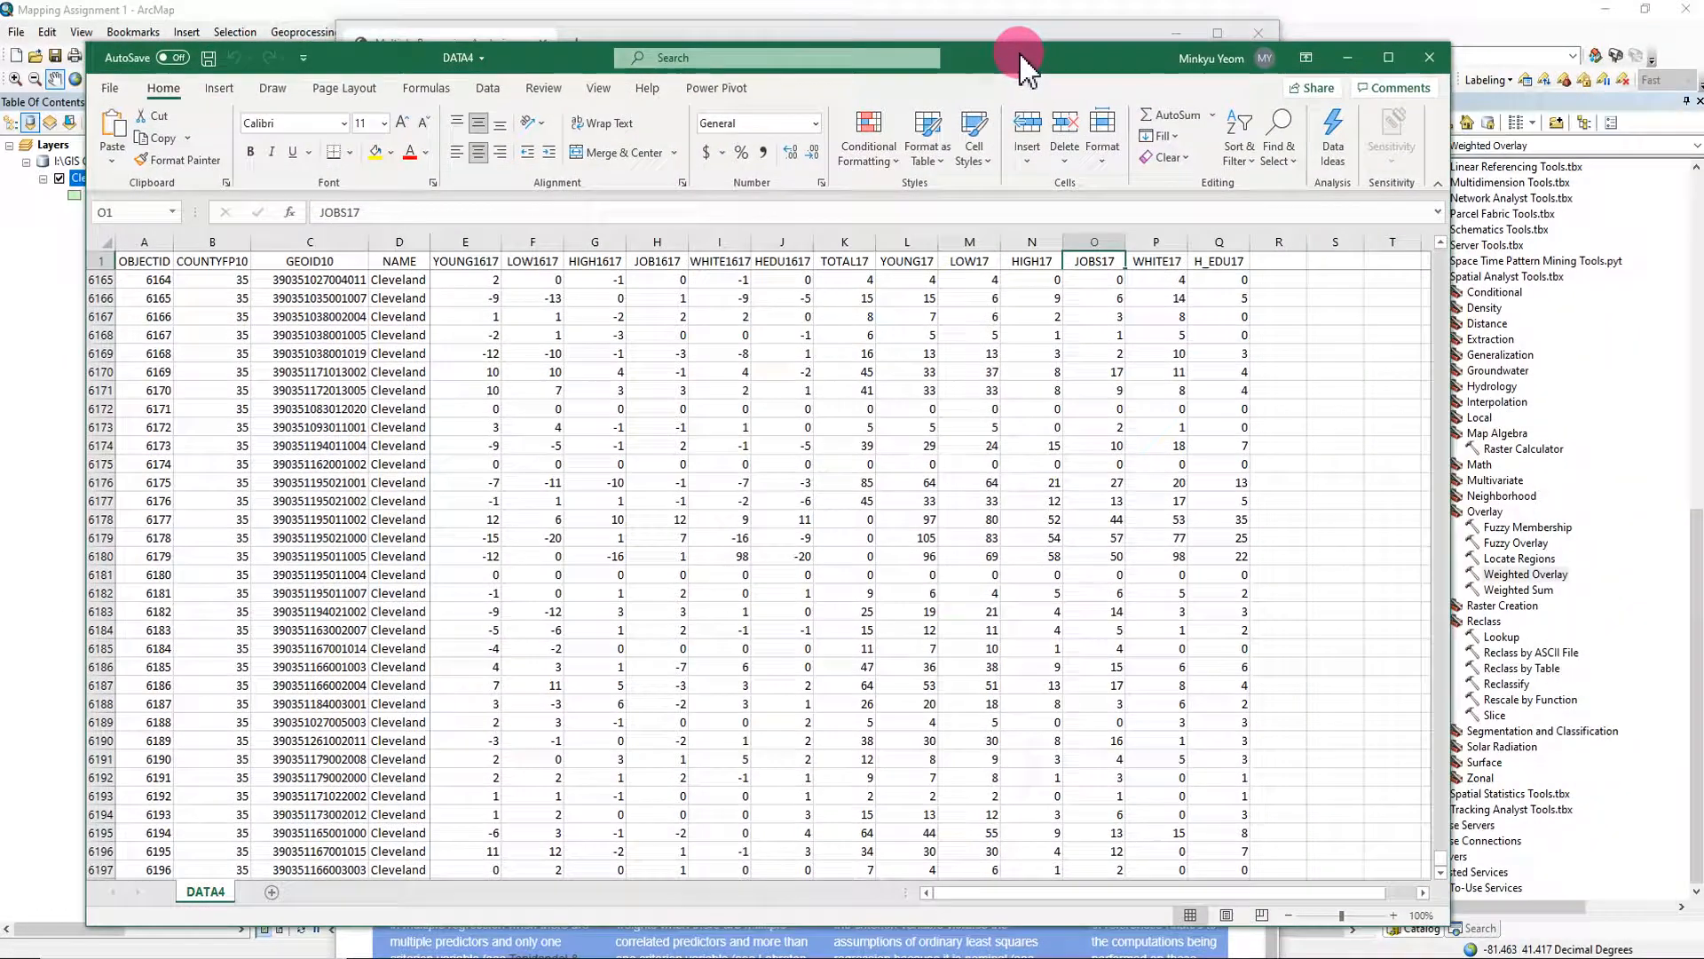
{"action": "left_click", "coordinate": [967, 482]}
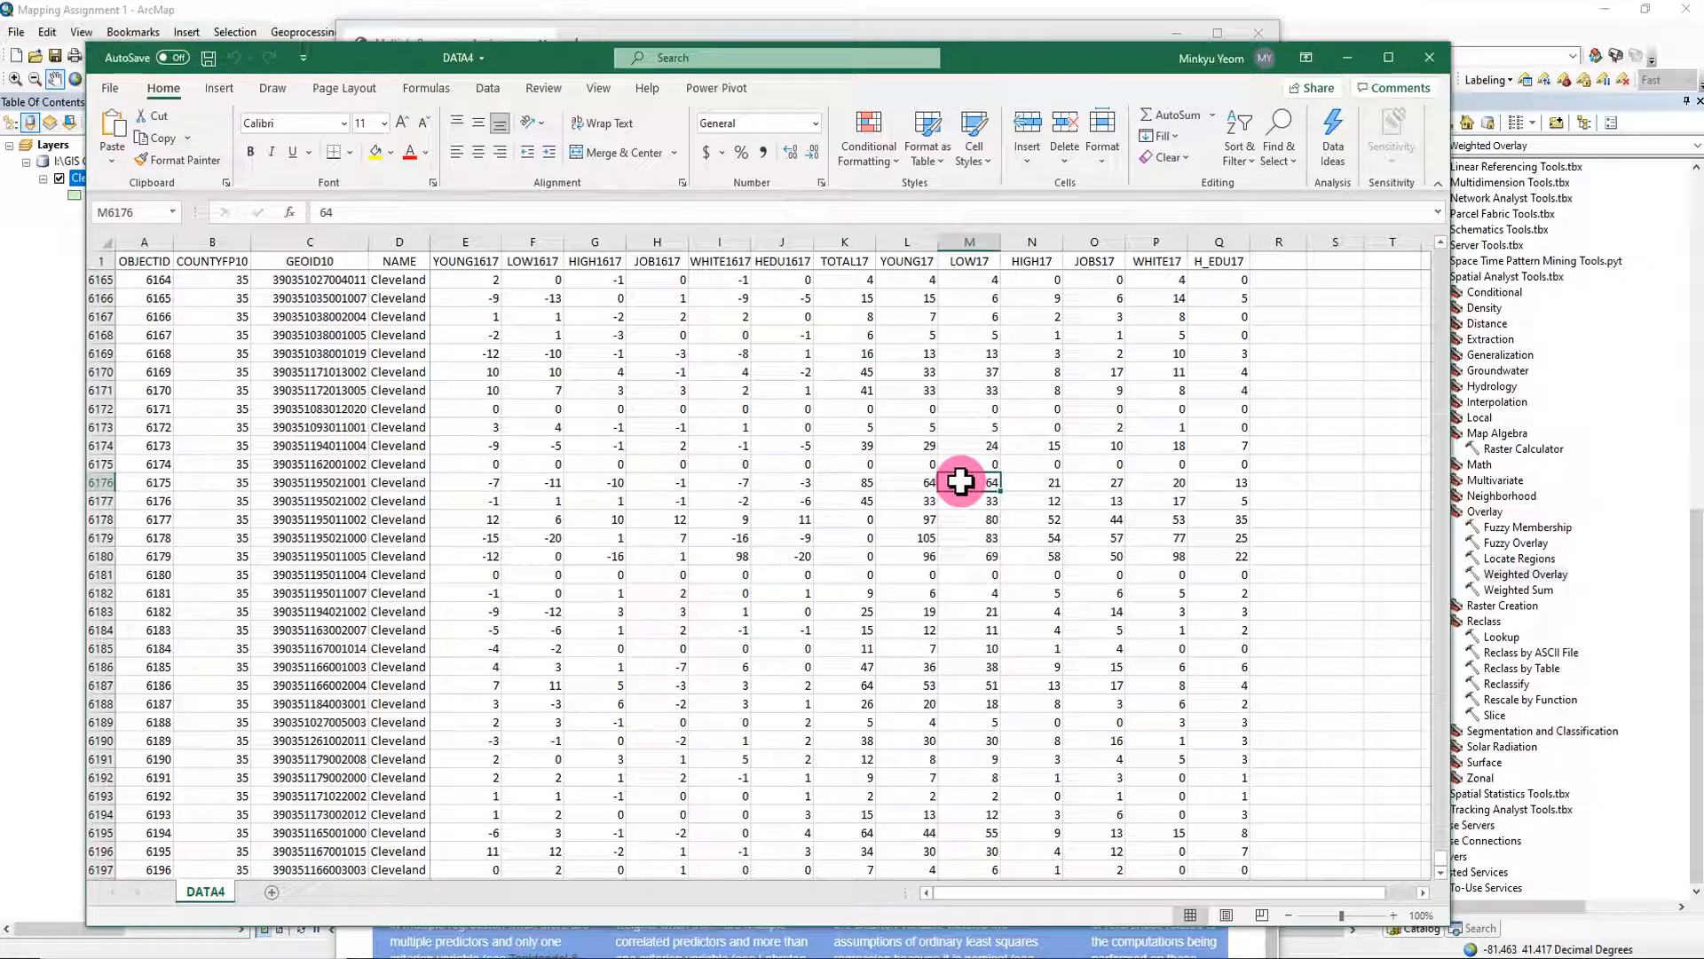
{"action": "left_click_drag", "start_coordinate": [844, 242], "coordinate": [1187, 228]}
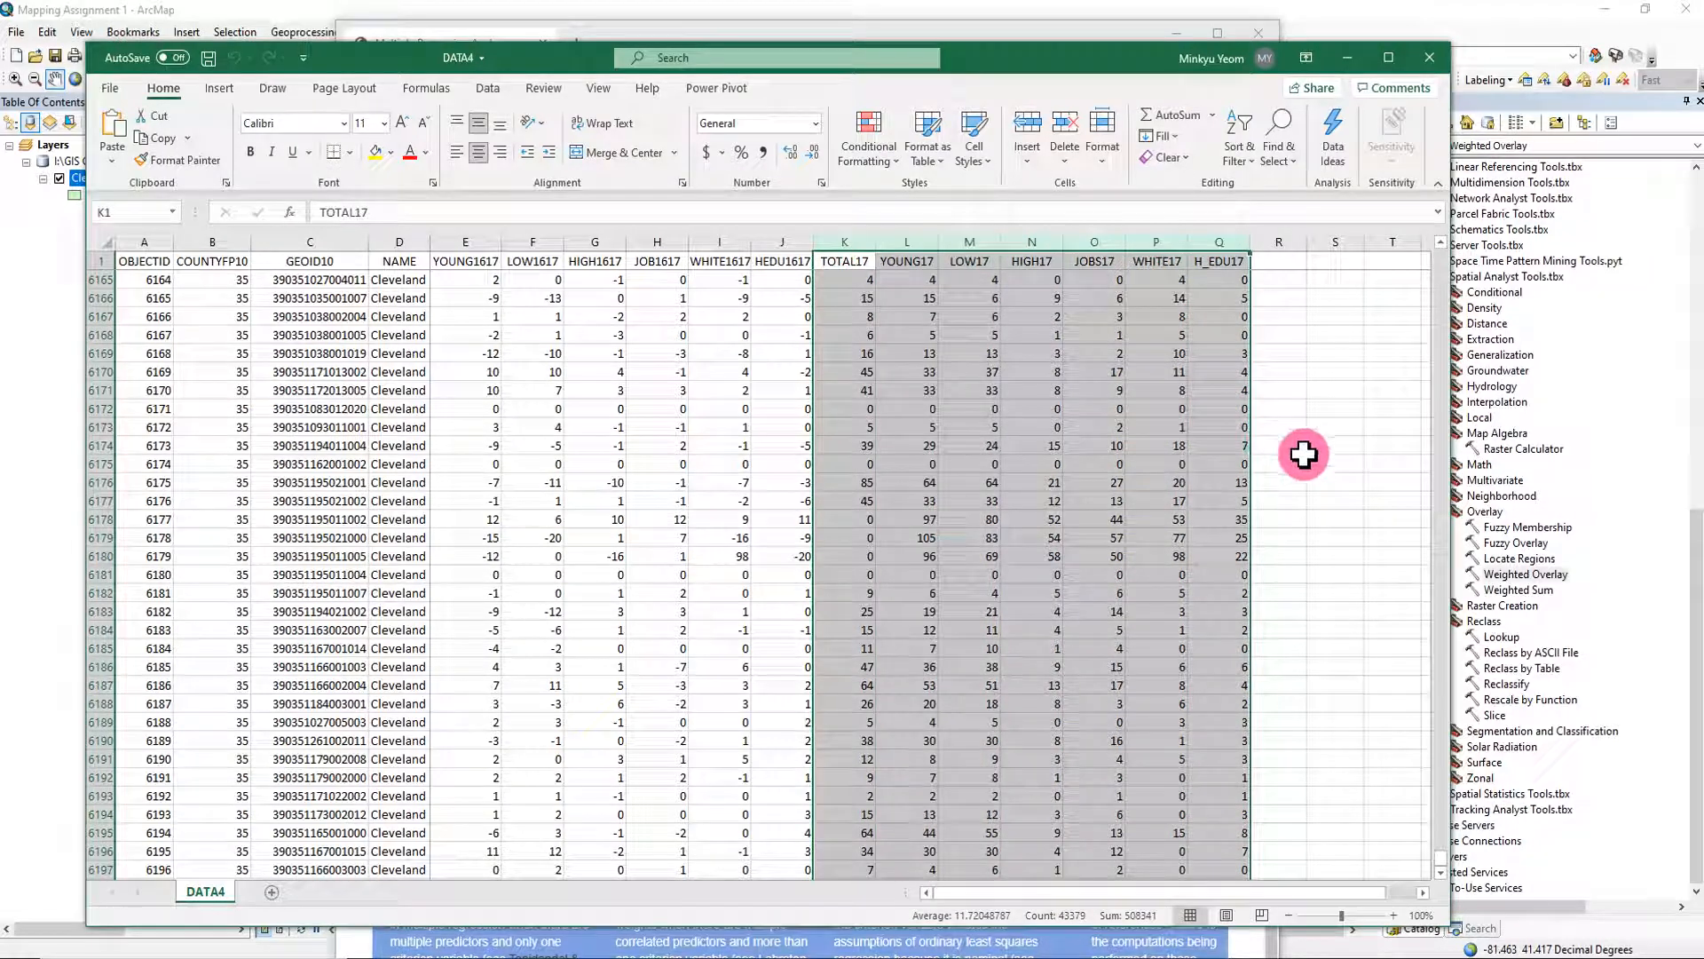
{"action": "left_click", "coordinate": [1322, 459]}
Run a Correlation analysis on $K$1:$Q$6197, grouped by columns with labels in the first row, output to a new worksheet.
{"action": "left_click", "coordinate": [489, 89]}
{"action": "left_click", "coordinate": [1321, 117]}
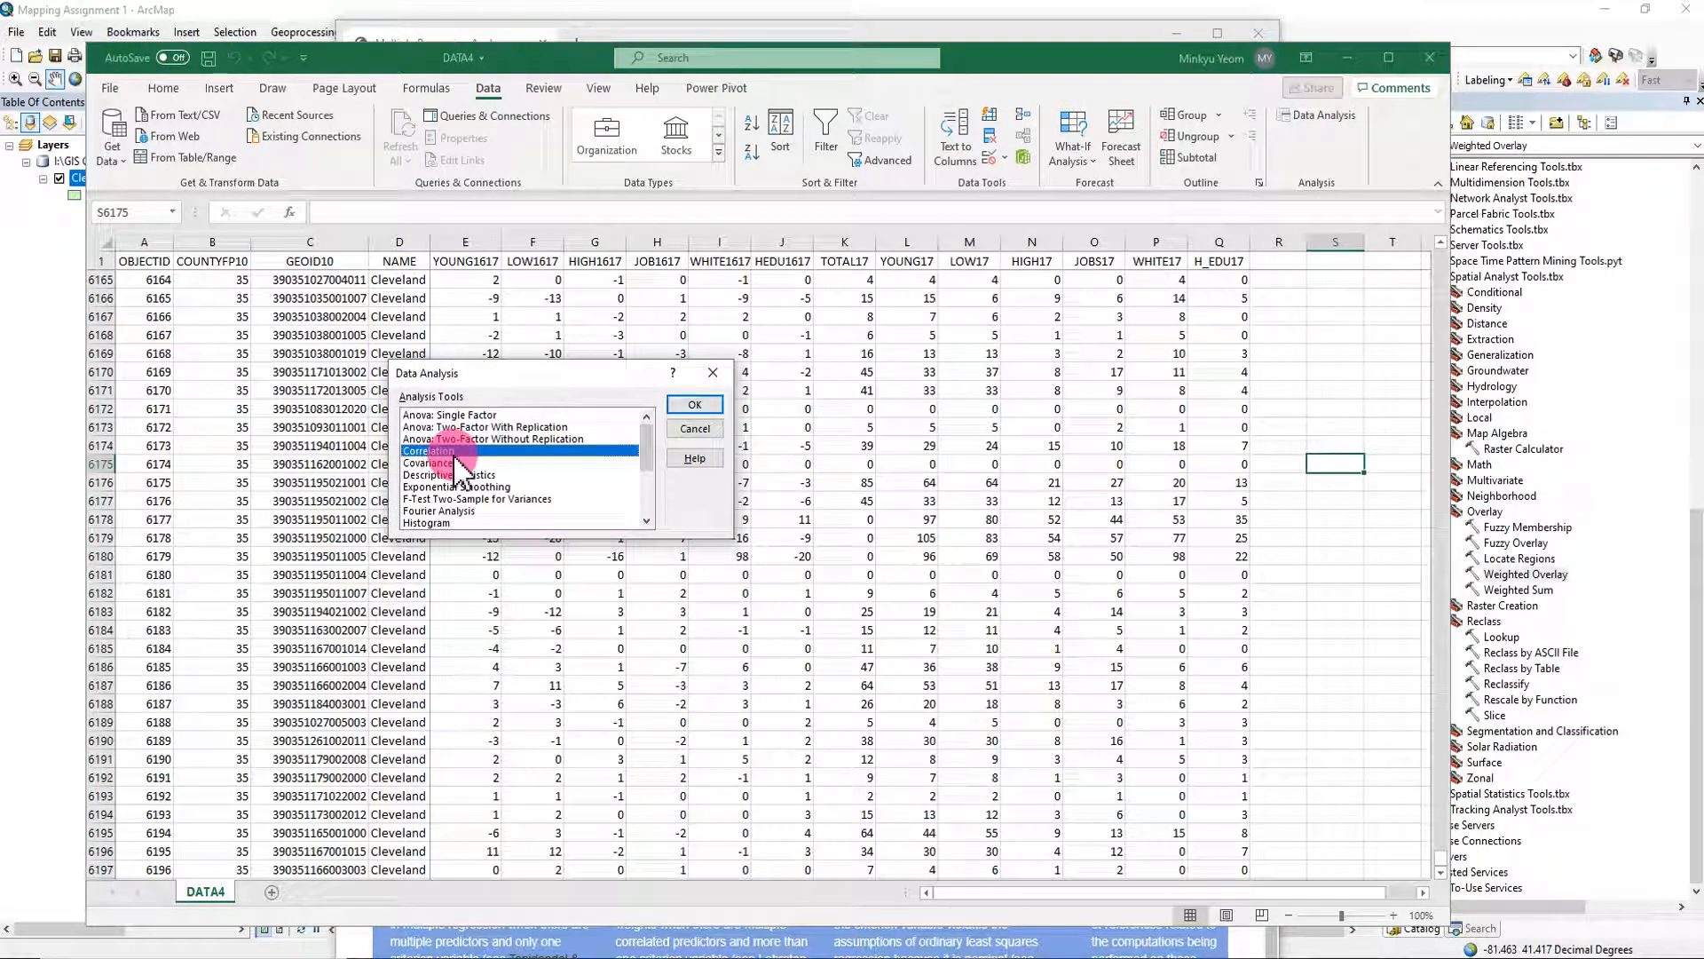
{"action": "left_click", "coordinate": [694, 404]}
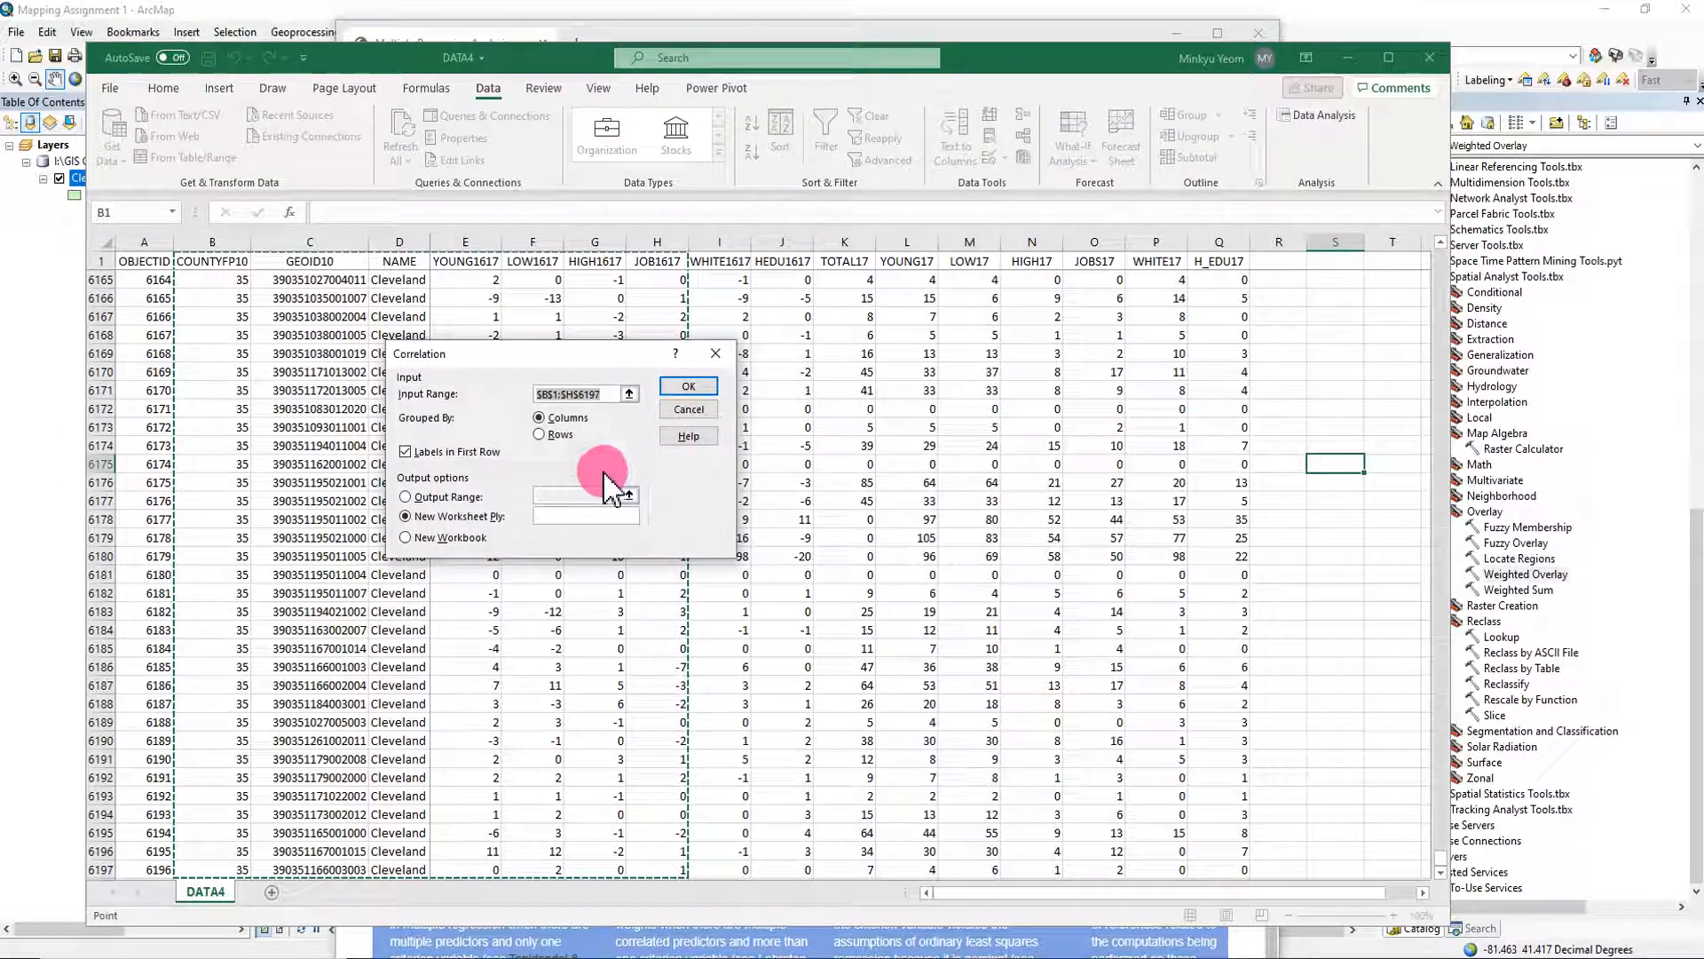
{"action": "left_click", "coordinate": [630, 394]}
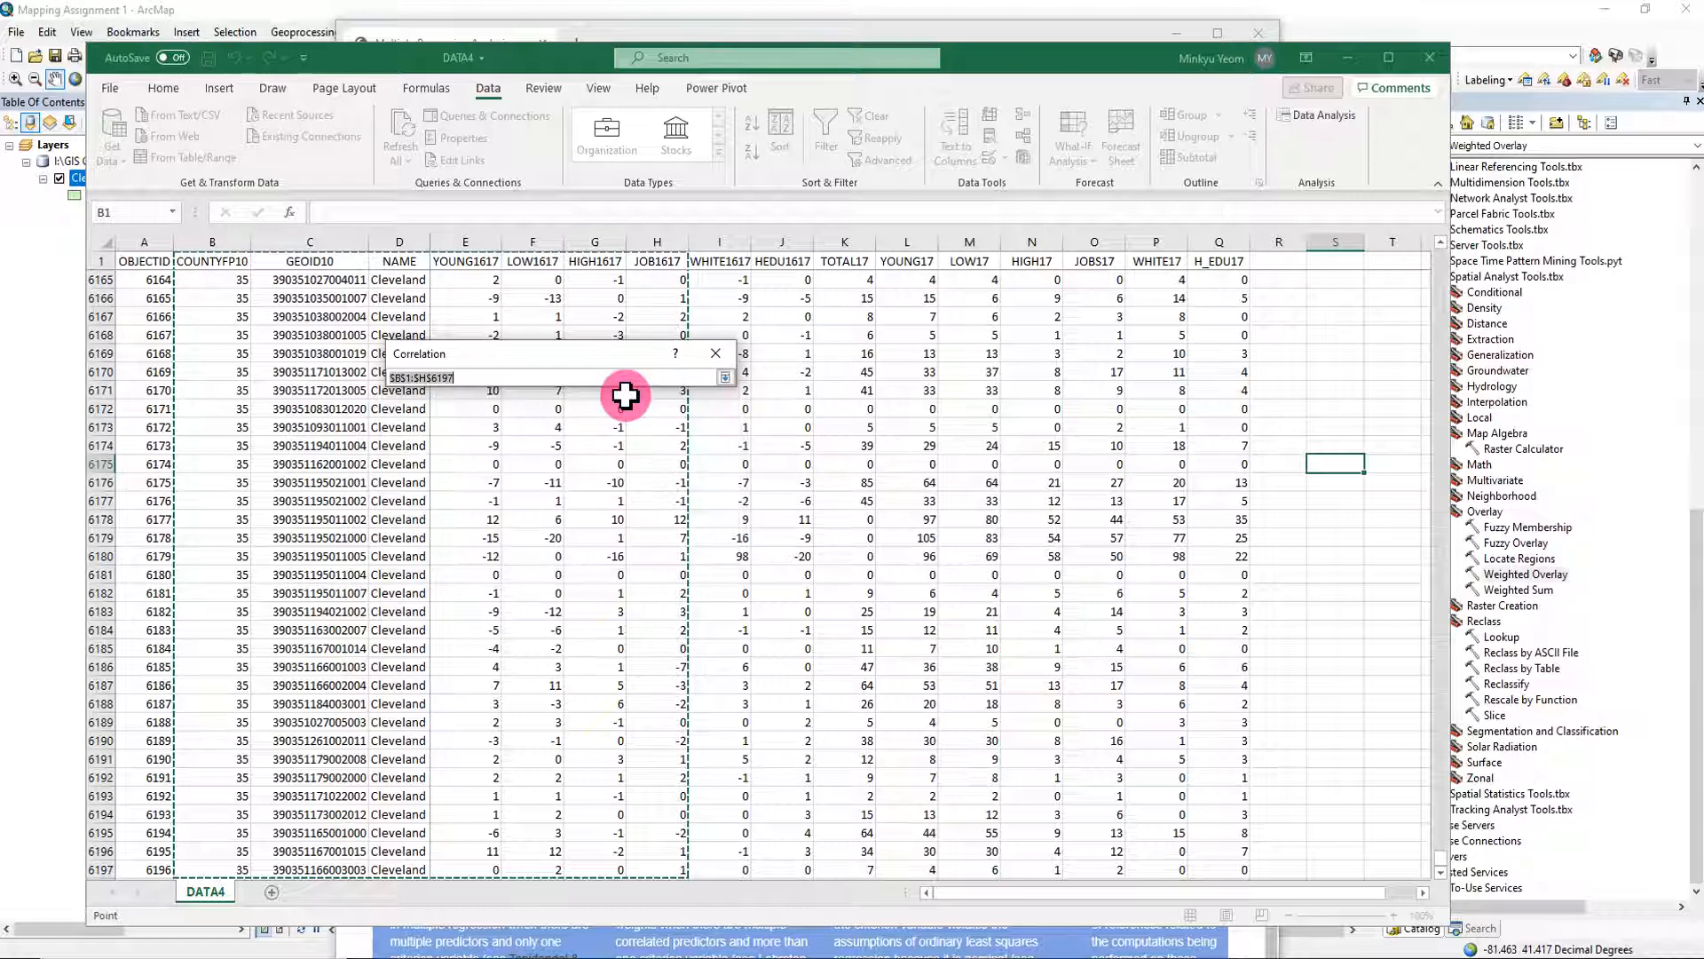
{"action": "left_click", "coordinate": [724, 377]}
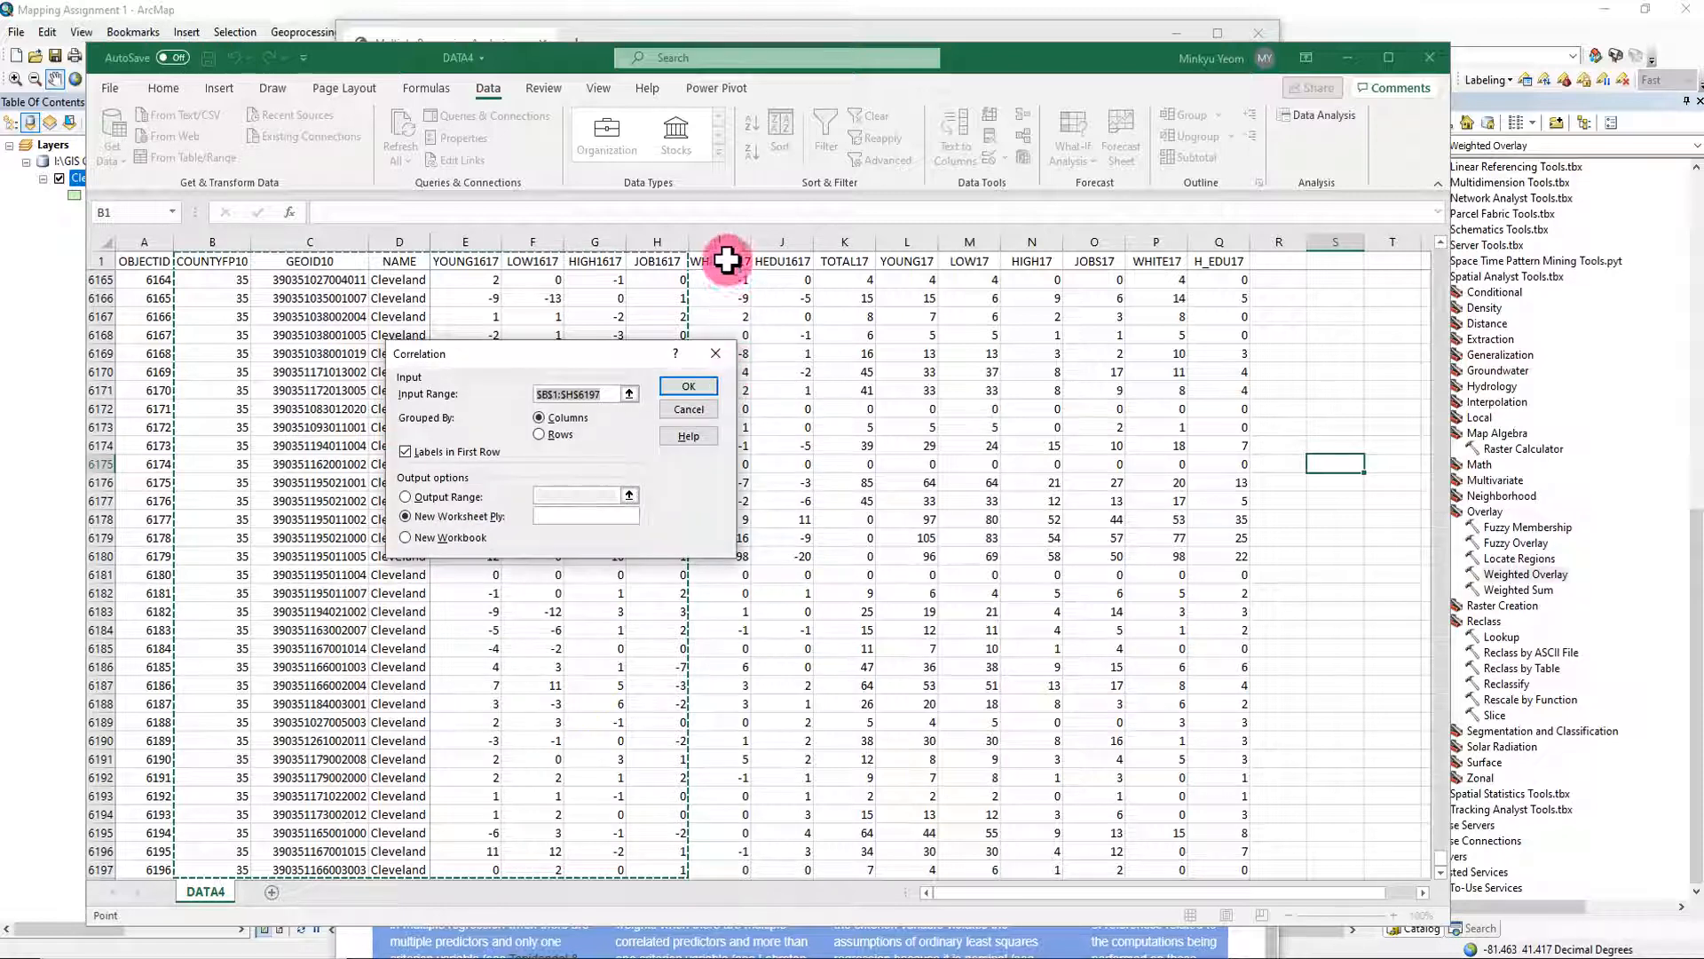
{"action": "left_click", "coordinate": [629, 394]}
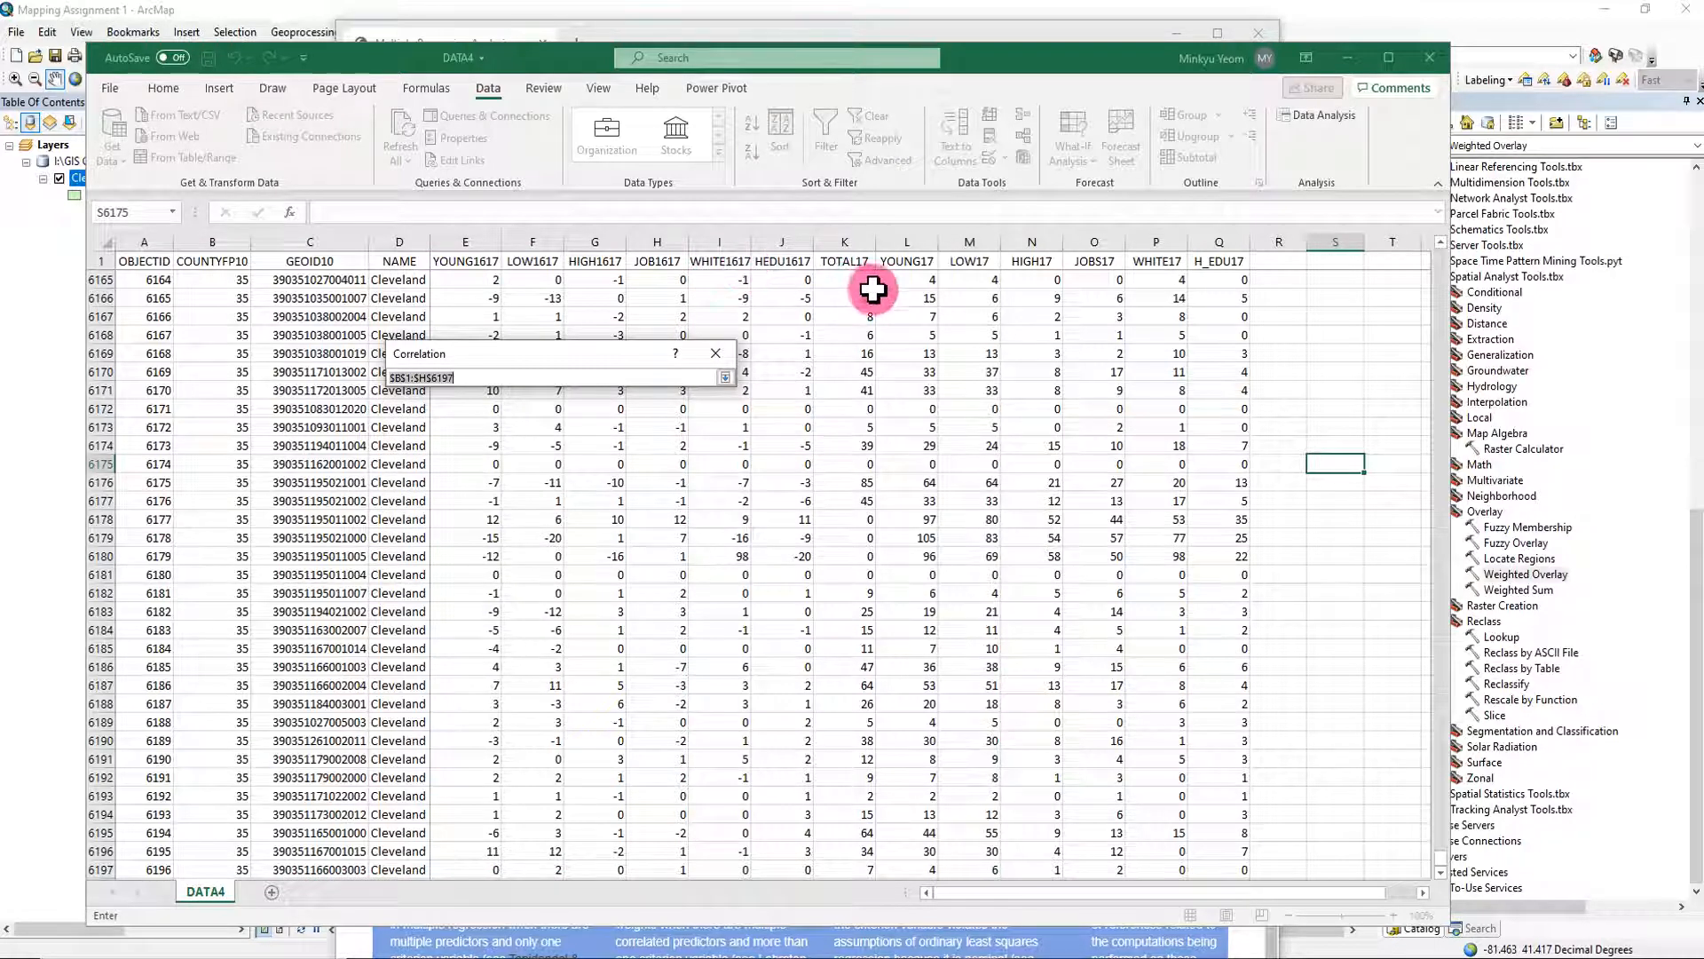
{"action": "left_click", "coordinate": [843, 261]}
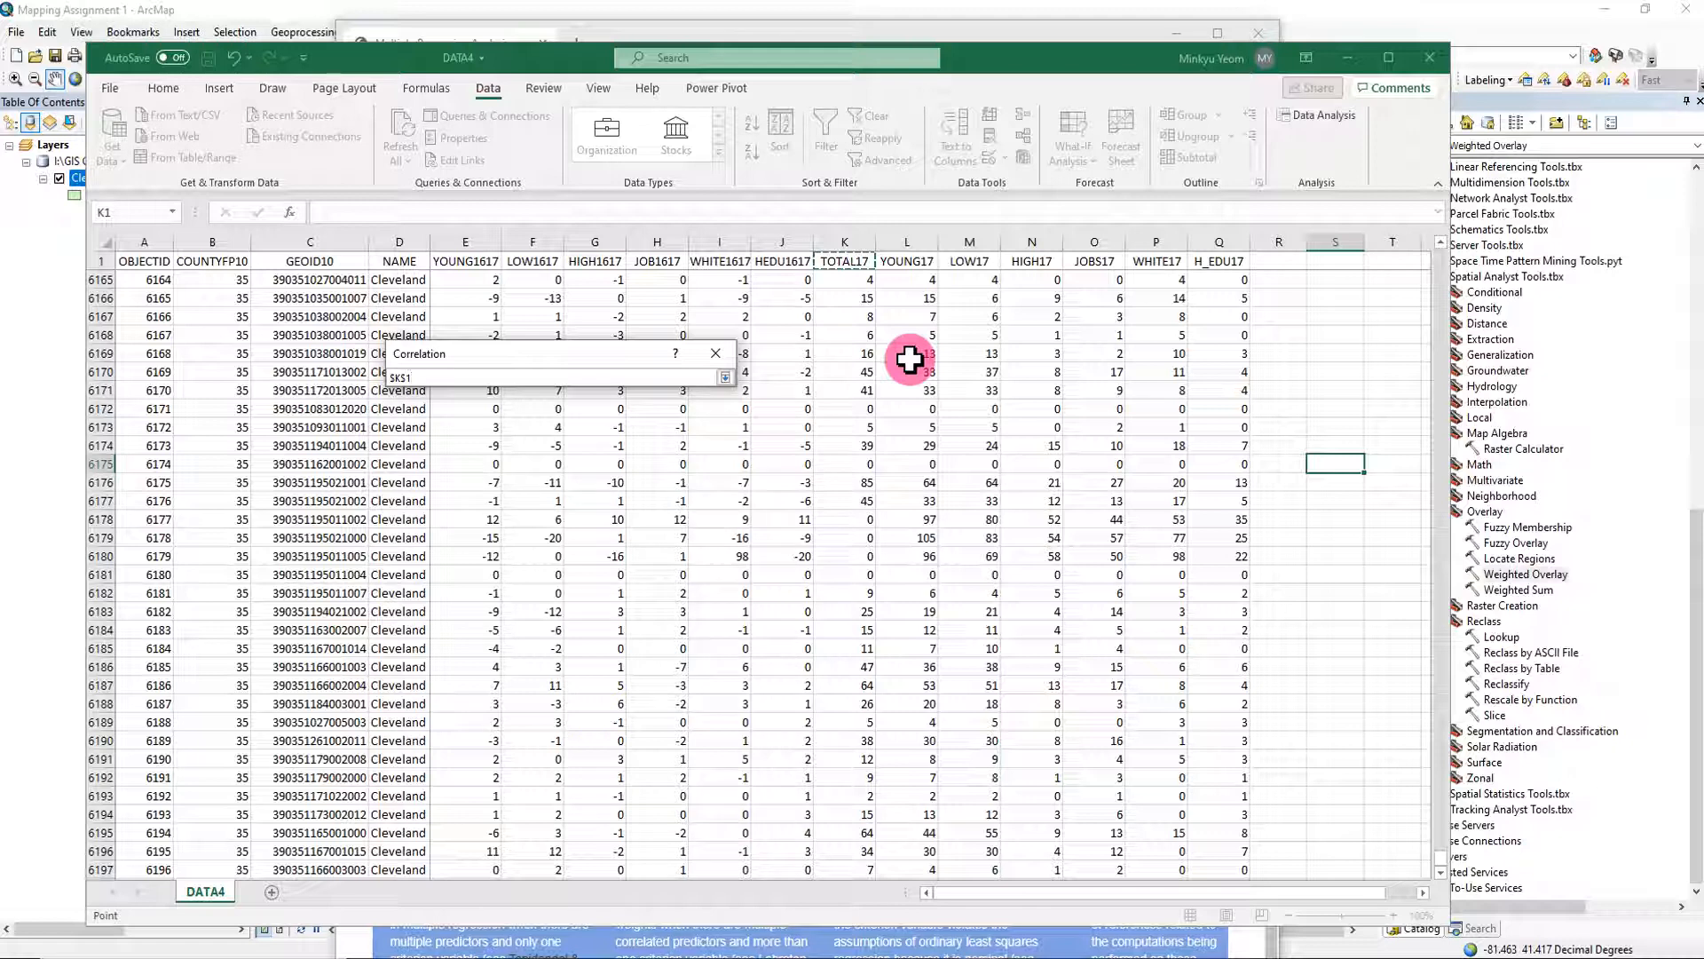
{"action": "key", "text": "ctrl+shift+Right"}
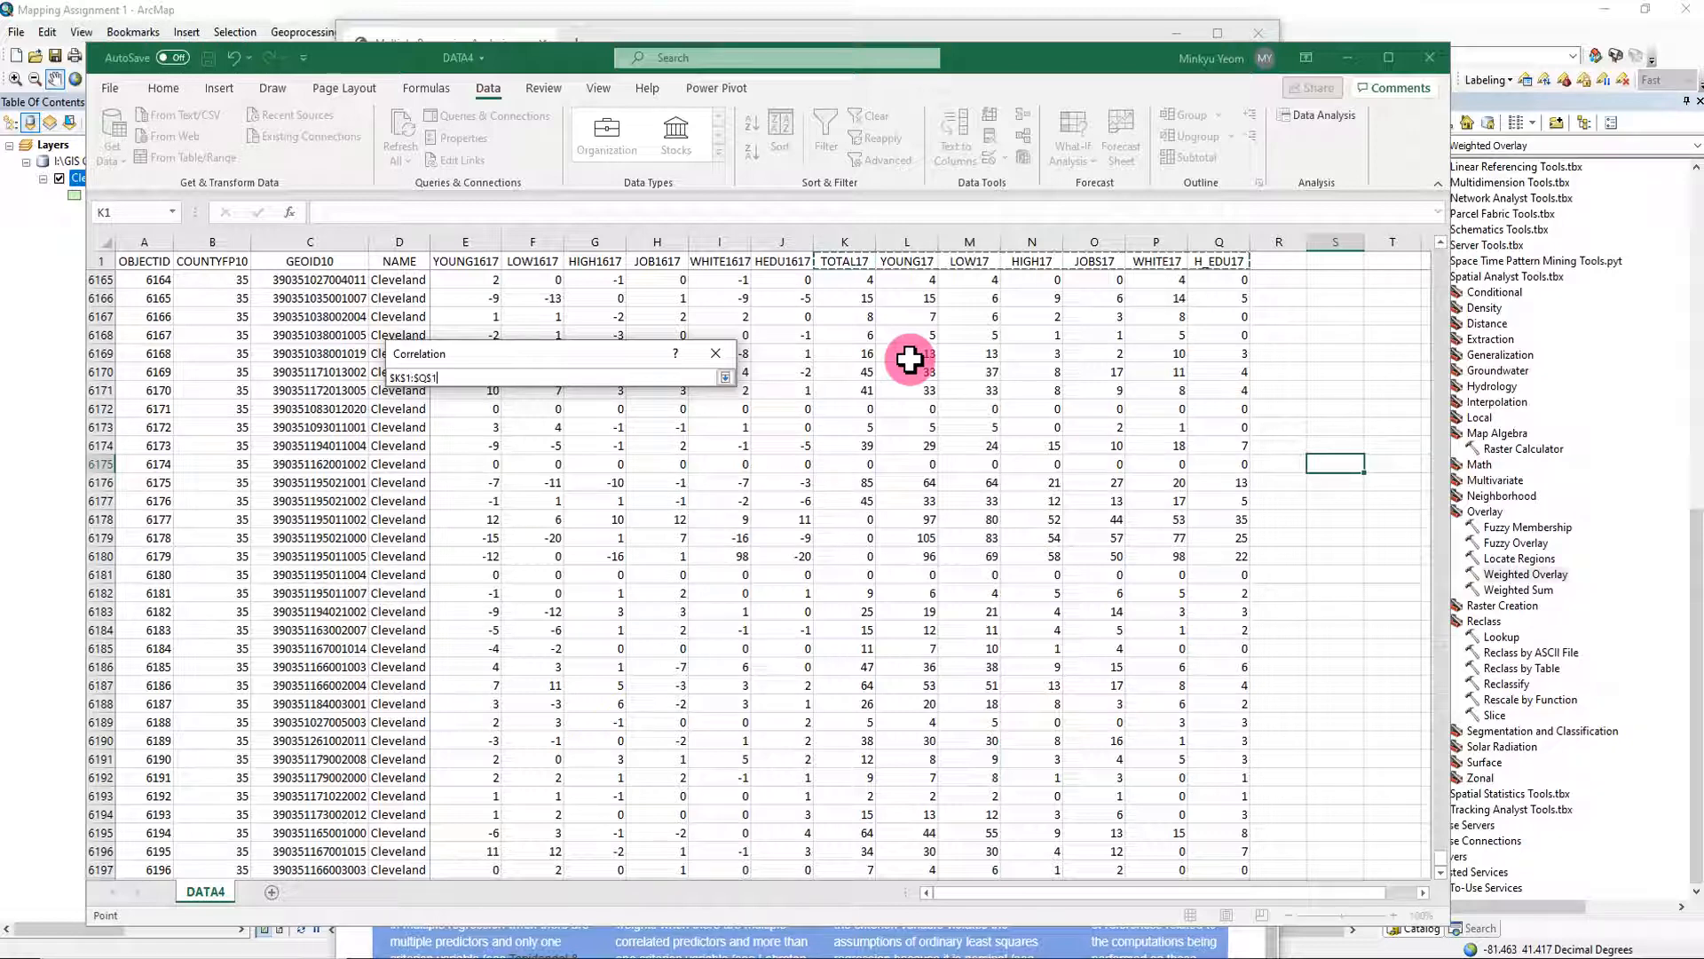
{"action": "key", "text": "ctrl+shift+Down"}
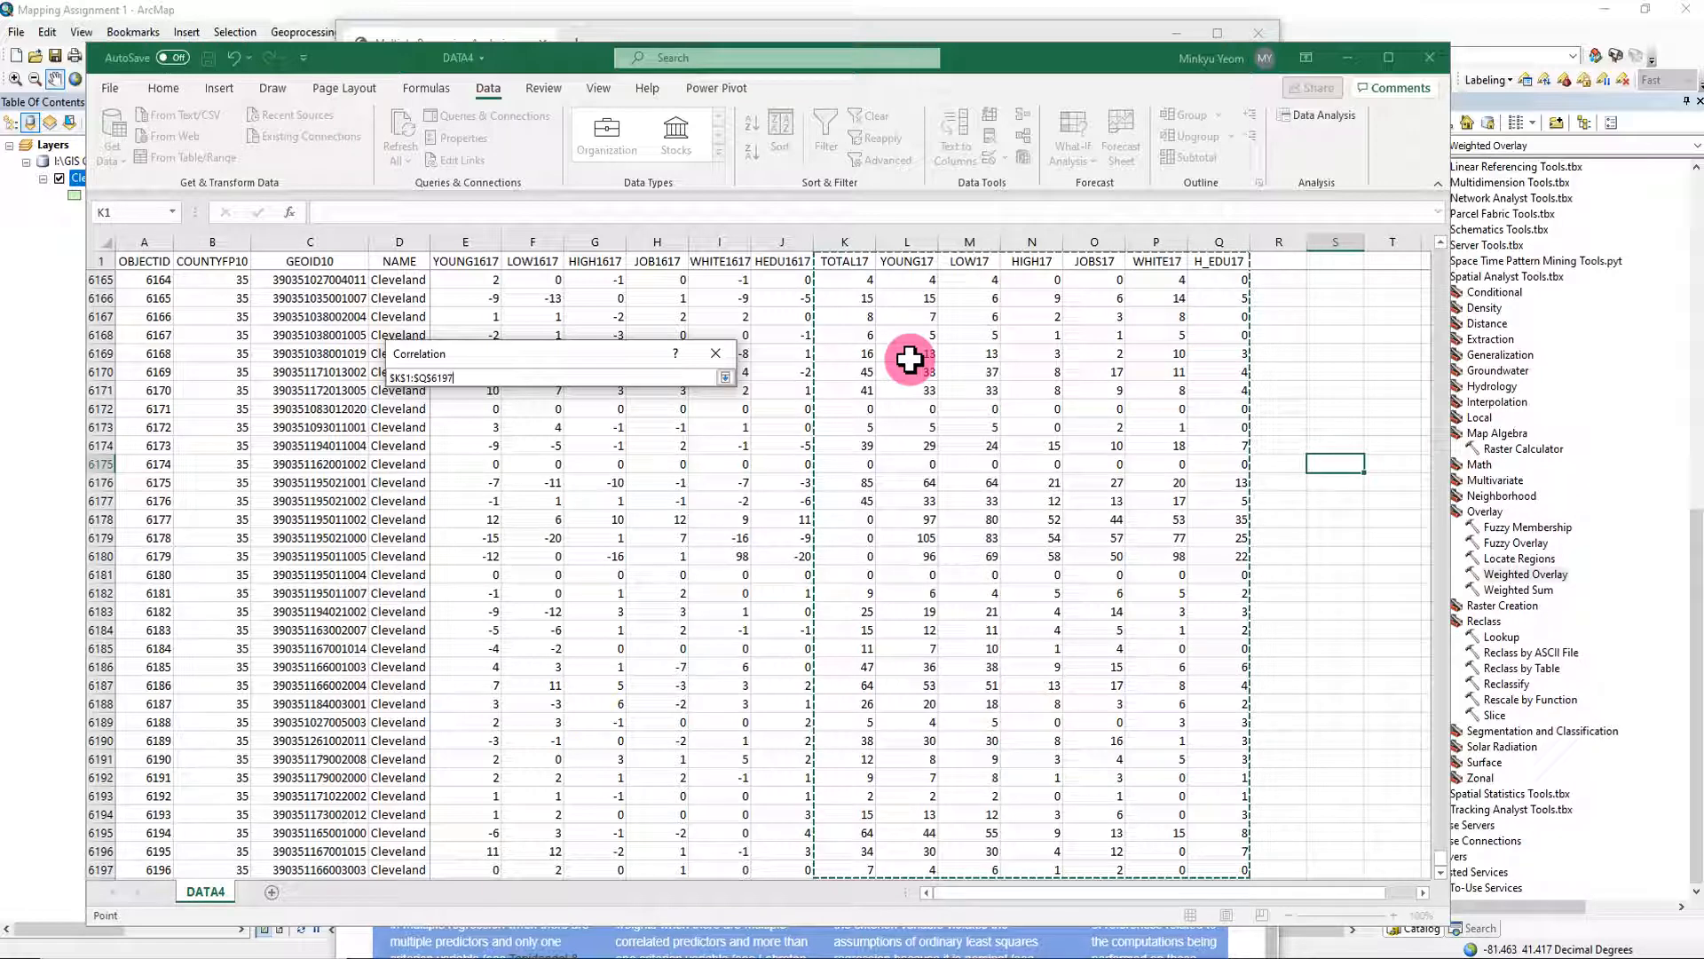
{"action": "left_click", "coordinate": [725, 378]}
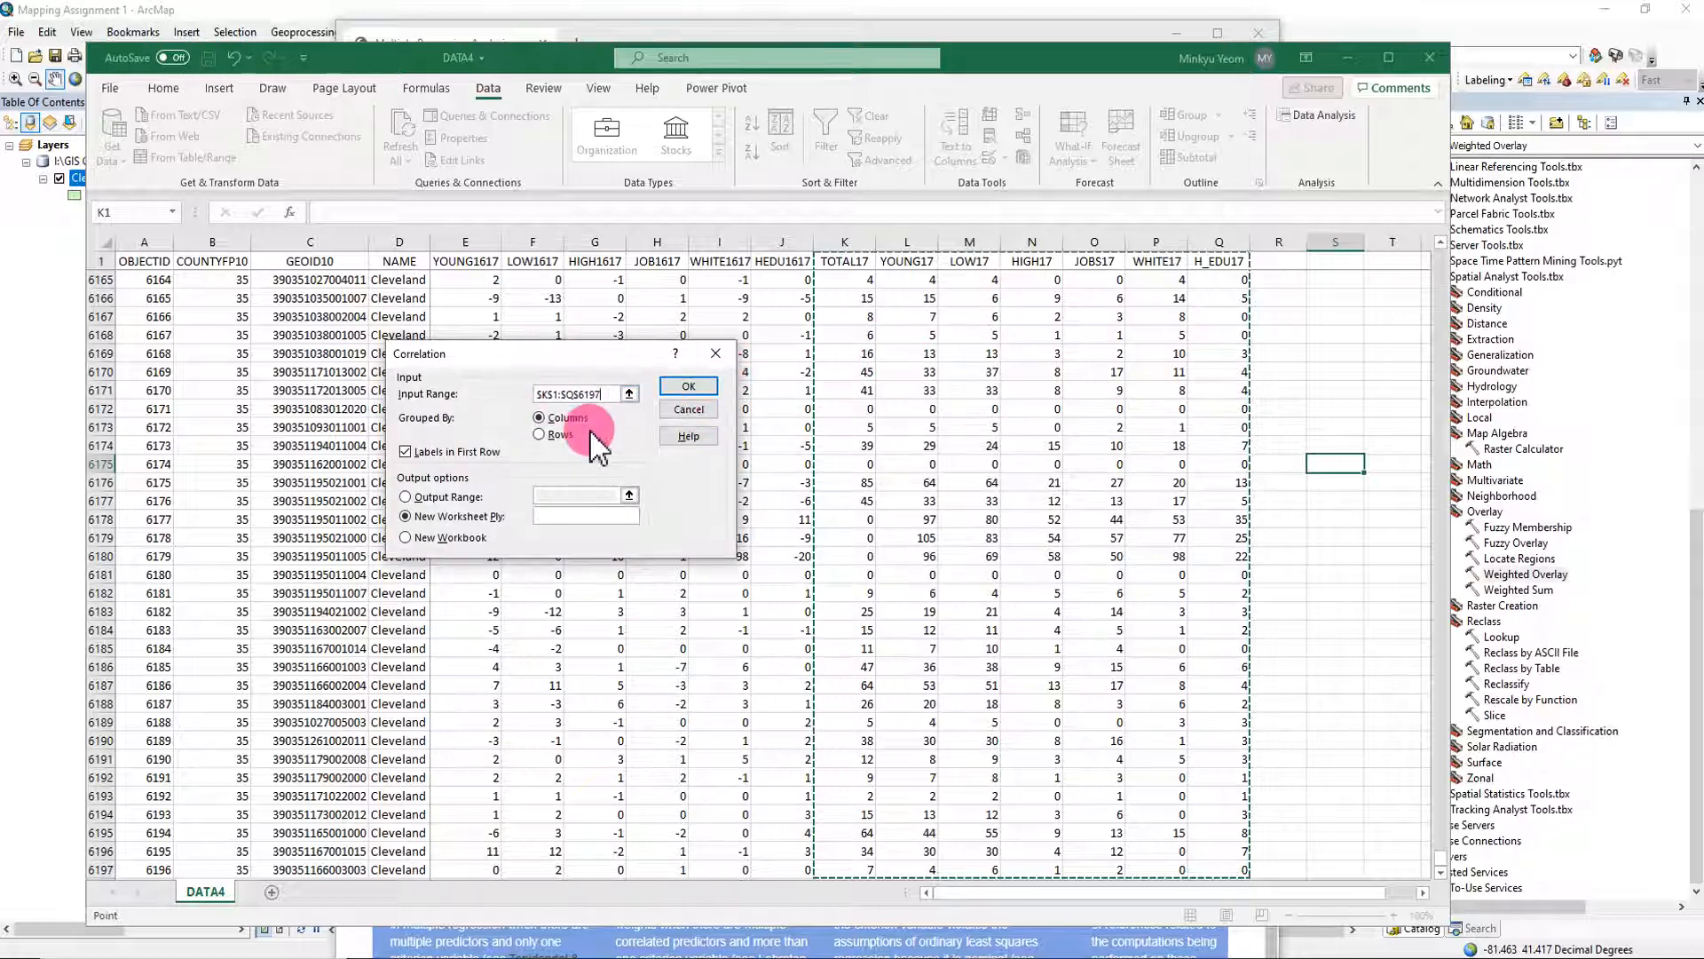
{"action": "left_click", "coordinate": [408, 455]}
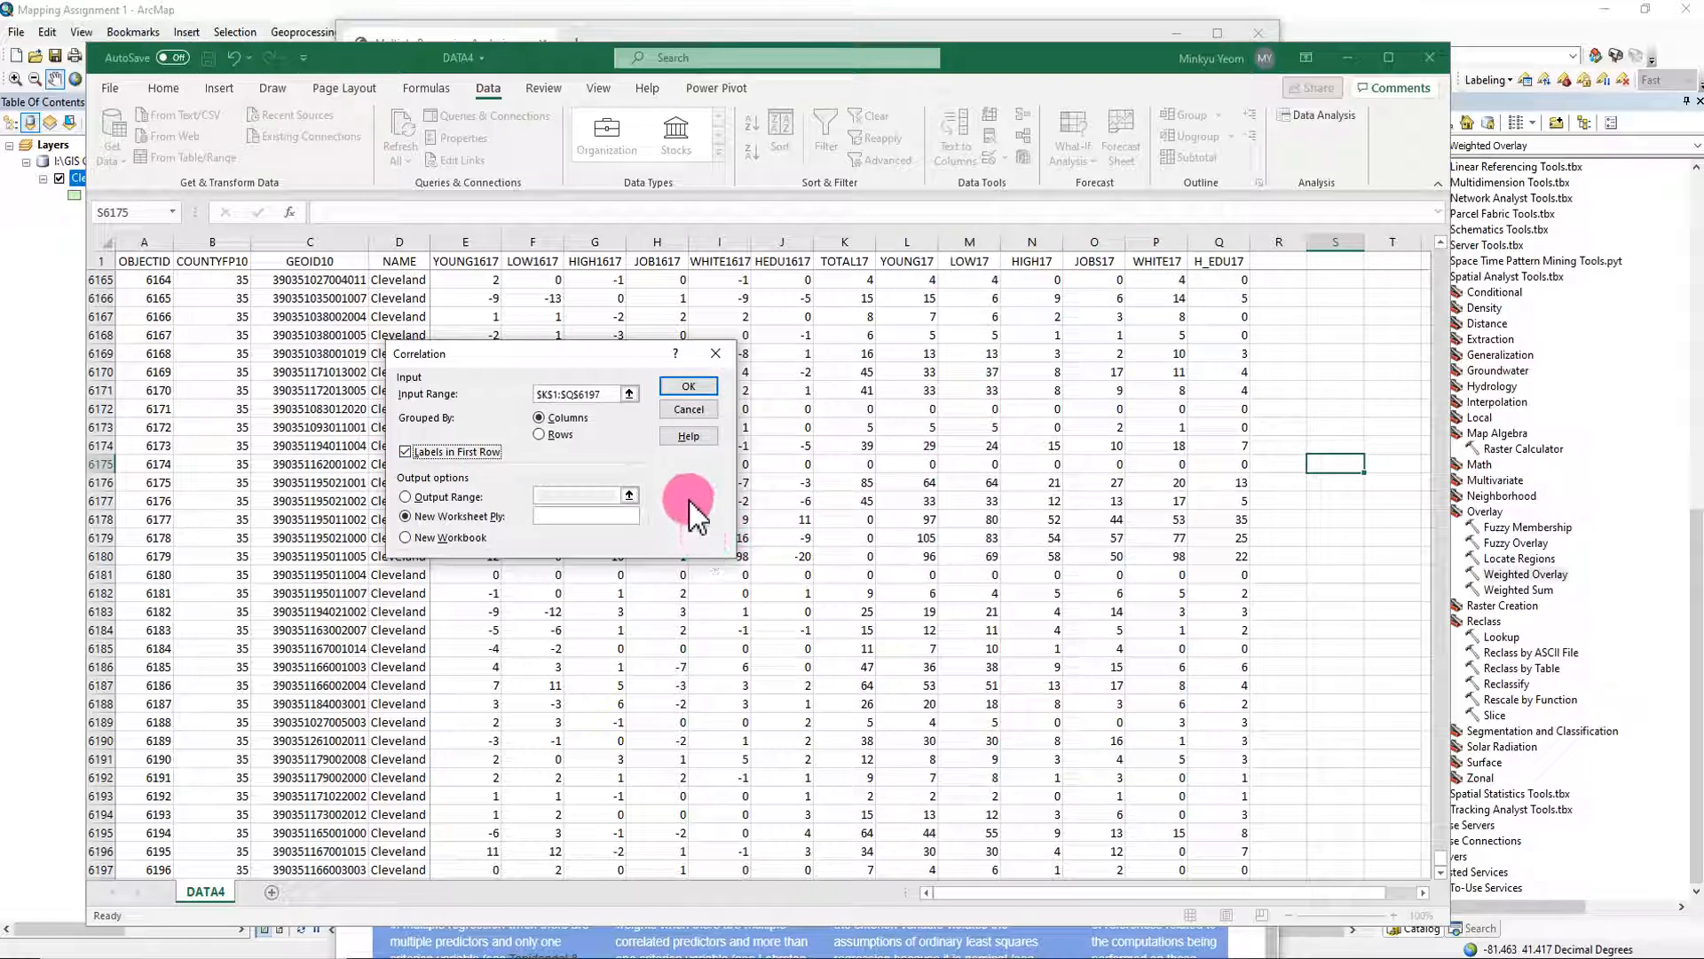
{"action": "left_click", "coordinate": [692, 384]}
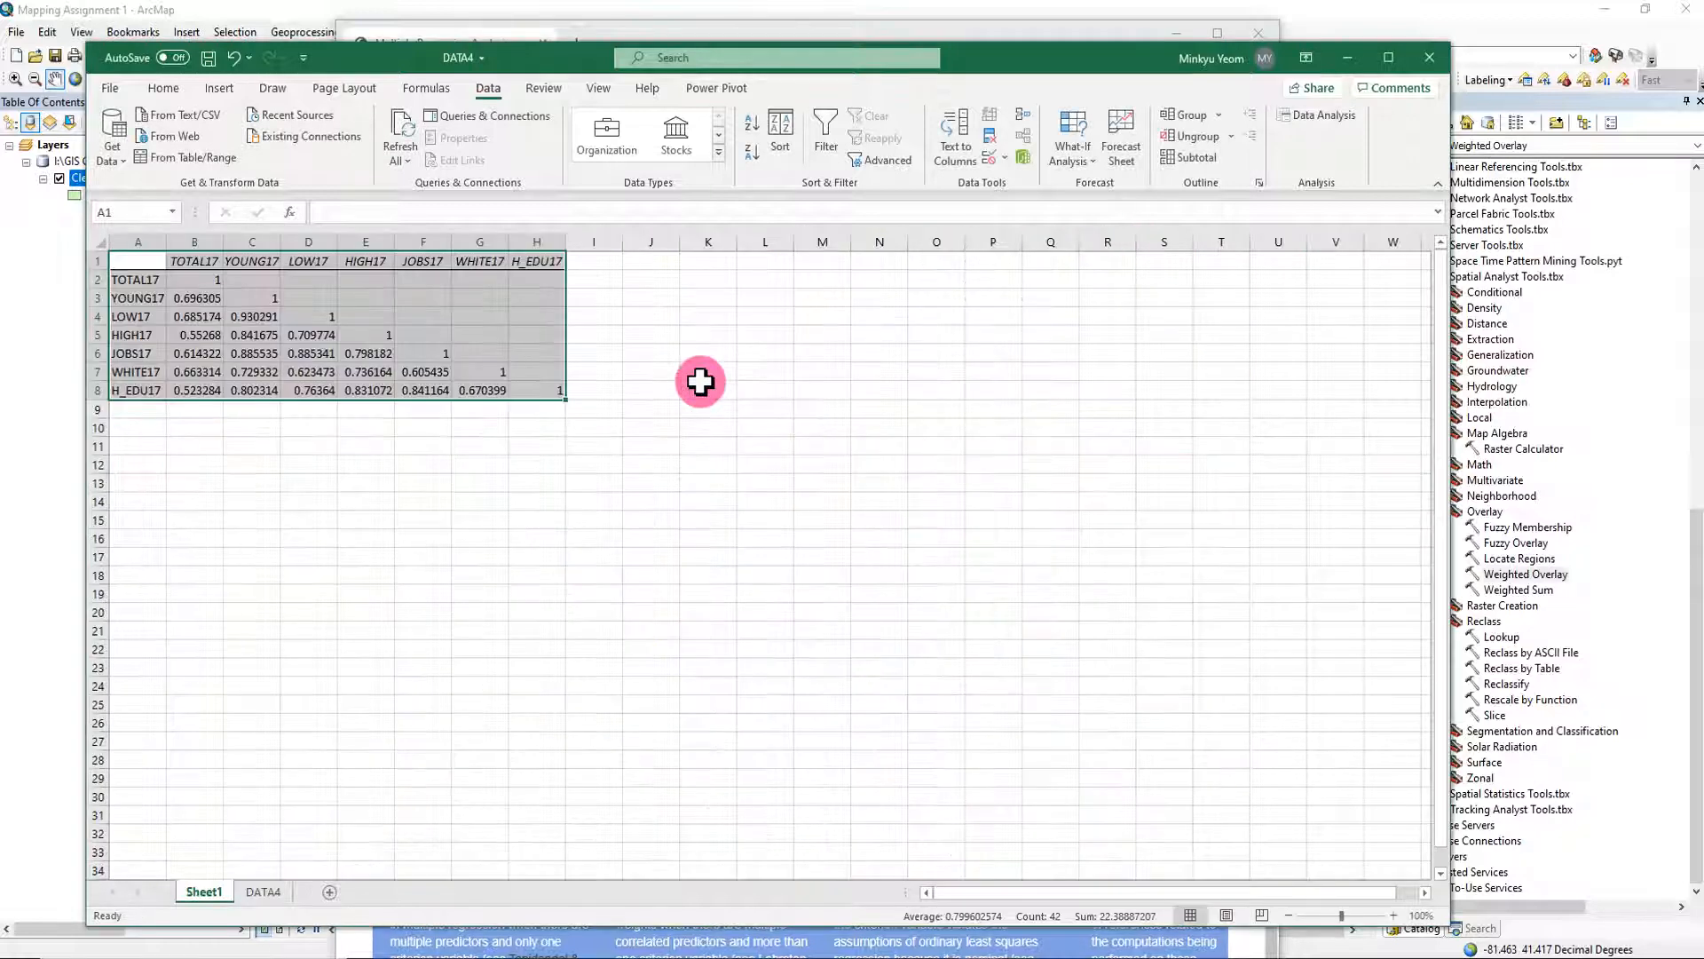
Review the correlation matrix in A1:H8, and move the workbook aside to return to the Multiple Regression page.
{"action": "left_click", "coordinate": [641, 519]}
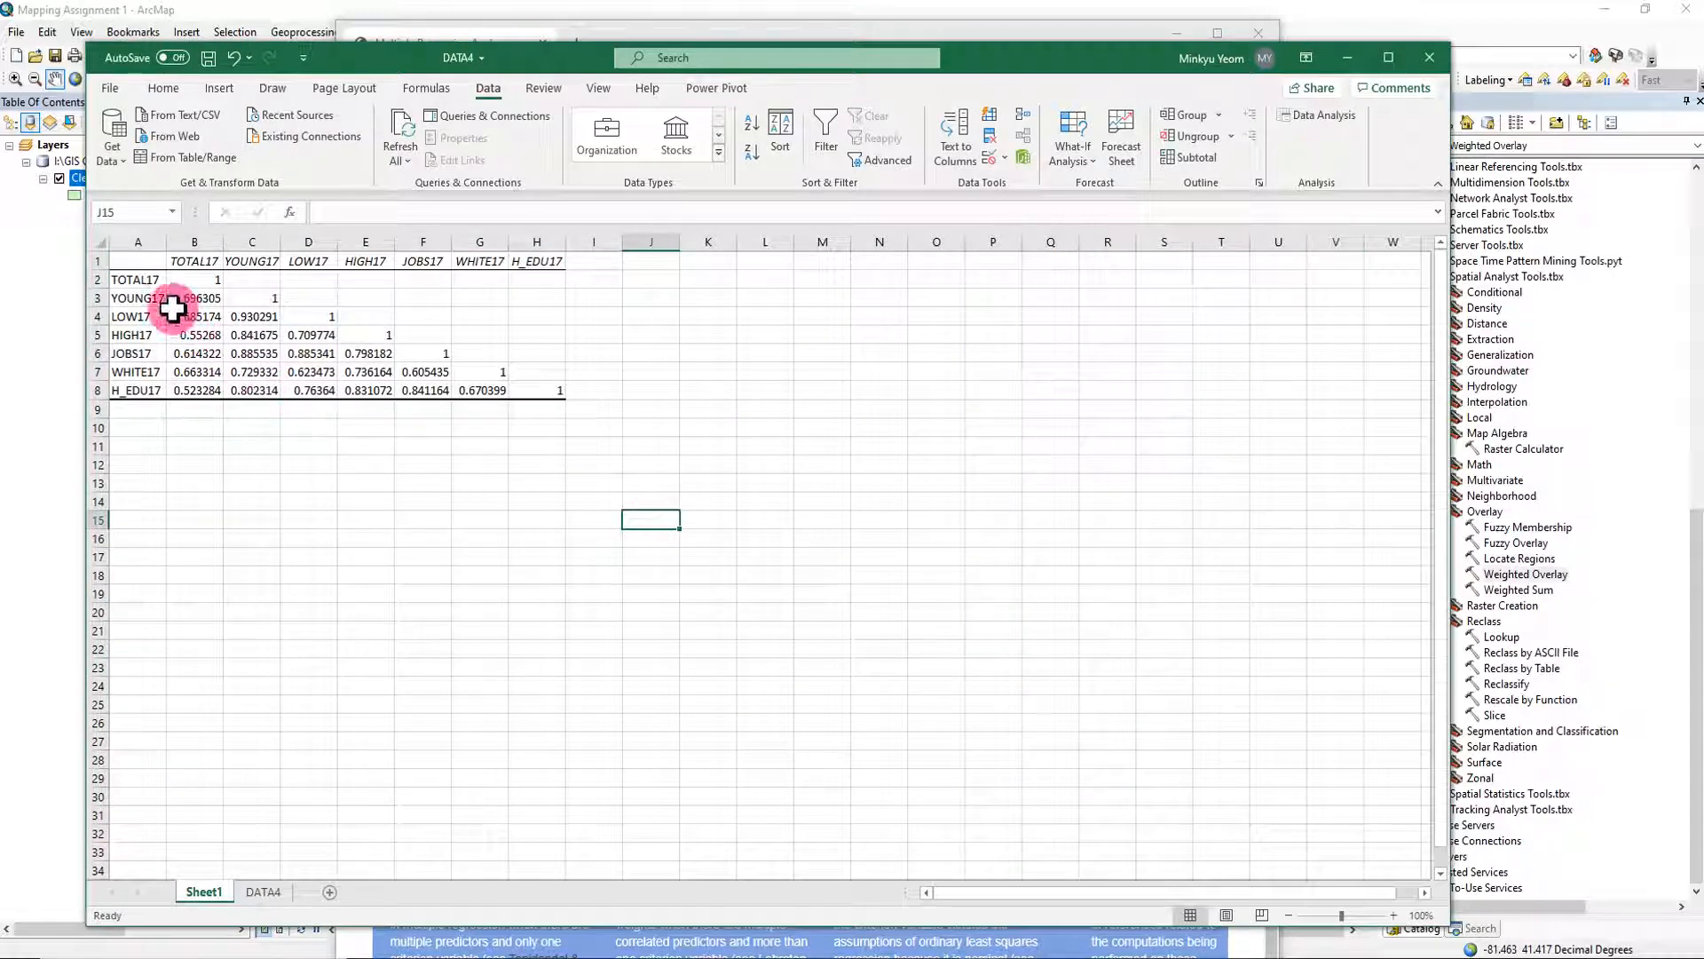
{"action": "left_click_drag", "start_coordinate": [133, 261], "coordinate": [547, 399]}
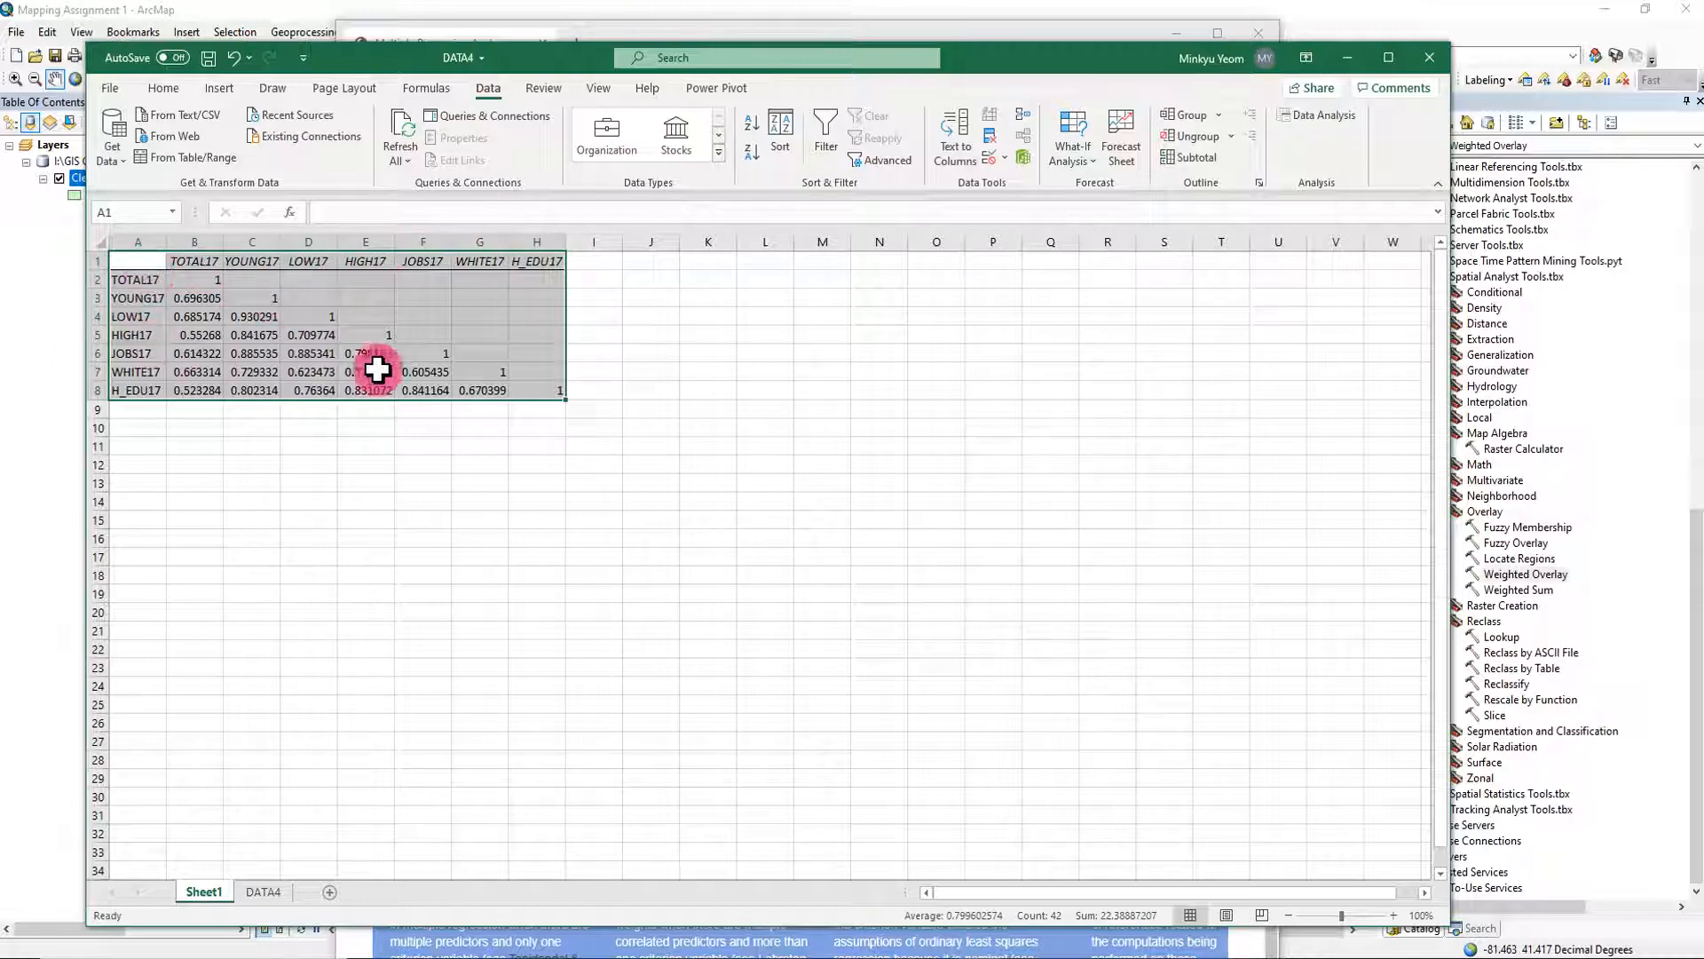
{"action": "left_click_drag", "start_coordinate": [1009, 65], "coordinate": [1703, 38]}
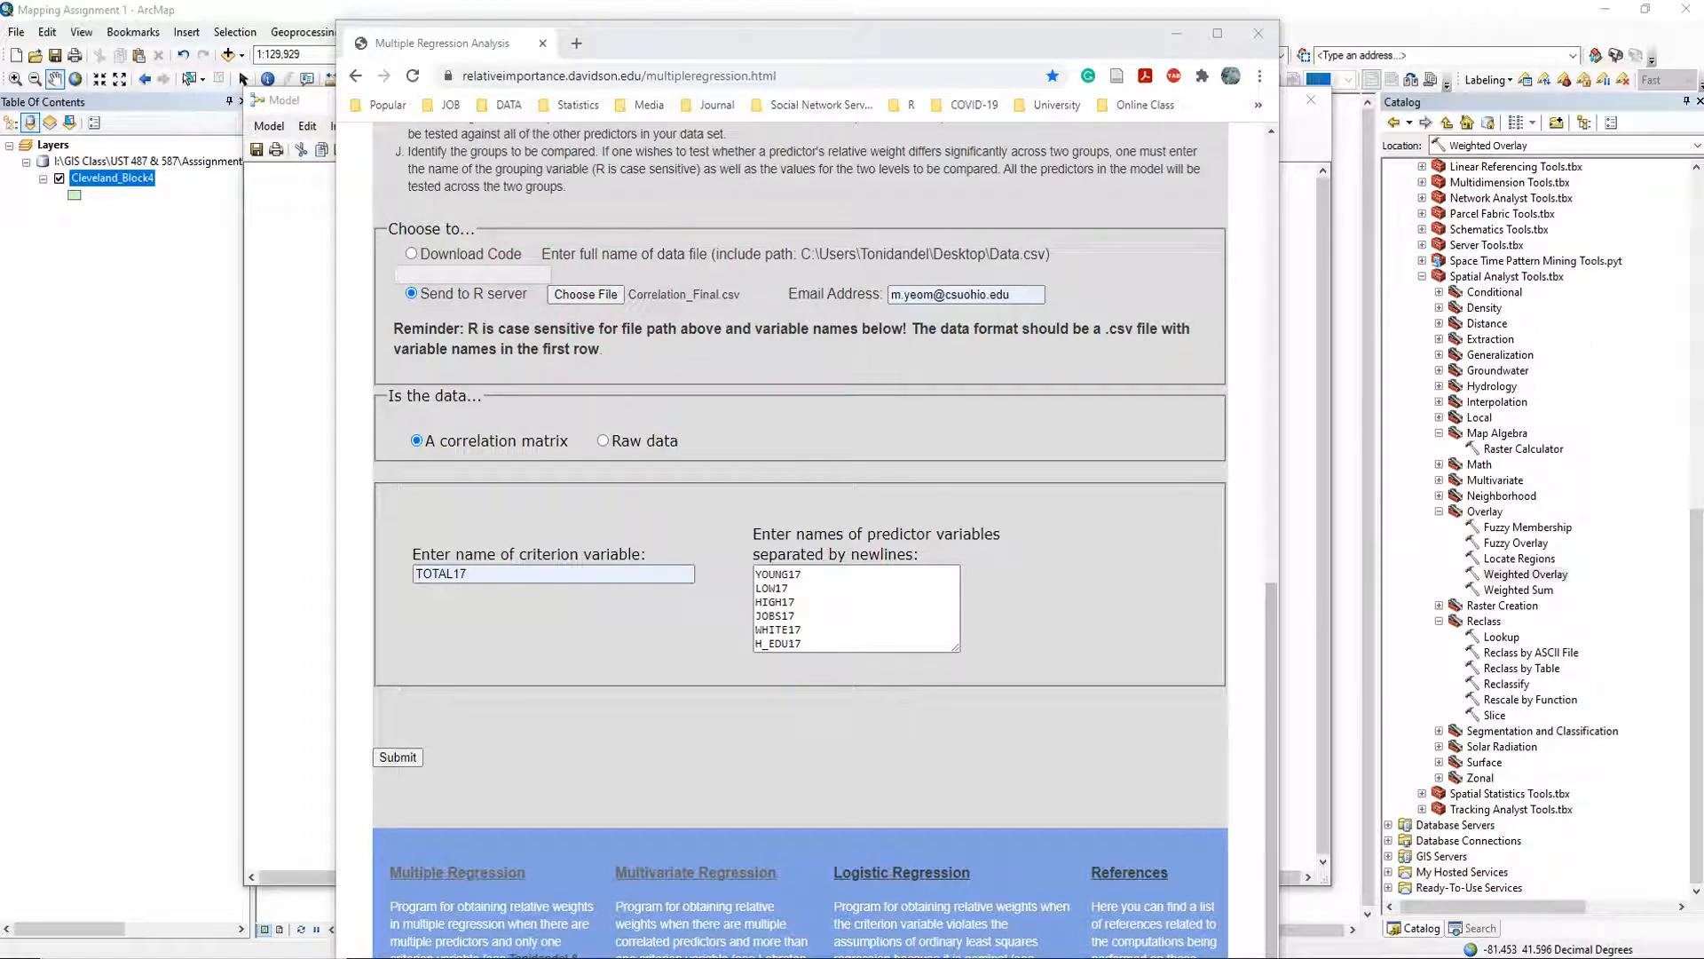
Recheck the correlation matrix in the DATA4 workbook, and choose the Correlation_Final CSV as the data file on the Multiple Regression page.
{"action": "left_click_drag", "start_coordinate": [1703, 59], "coordinate": [864, 62]}
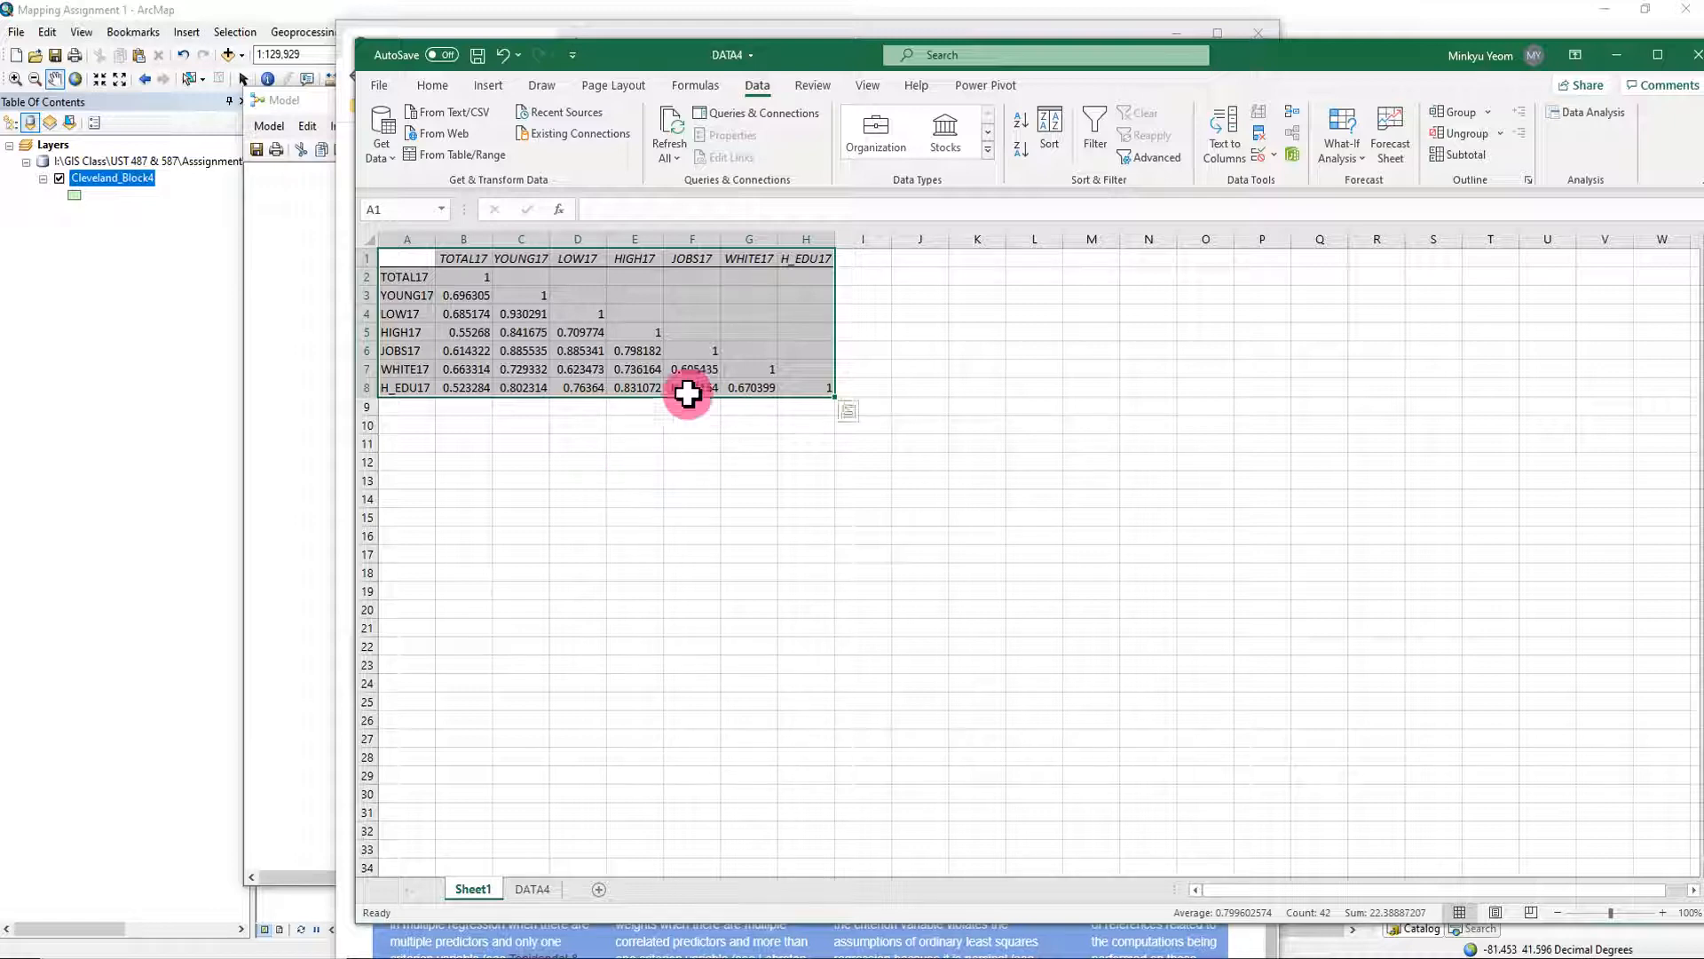
{"action": "left_click_drag", "start_coordinate": [866, 62], "coordinate": [1703, 80]}
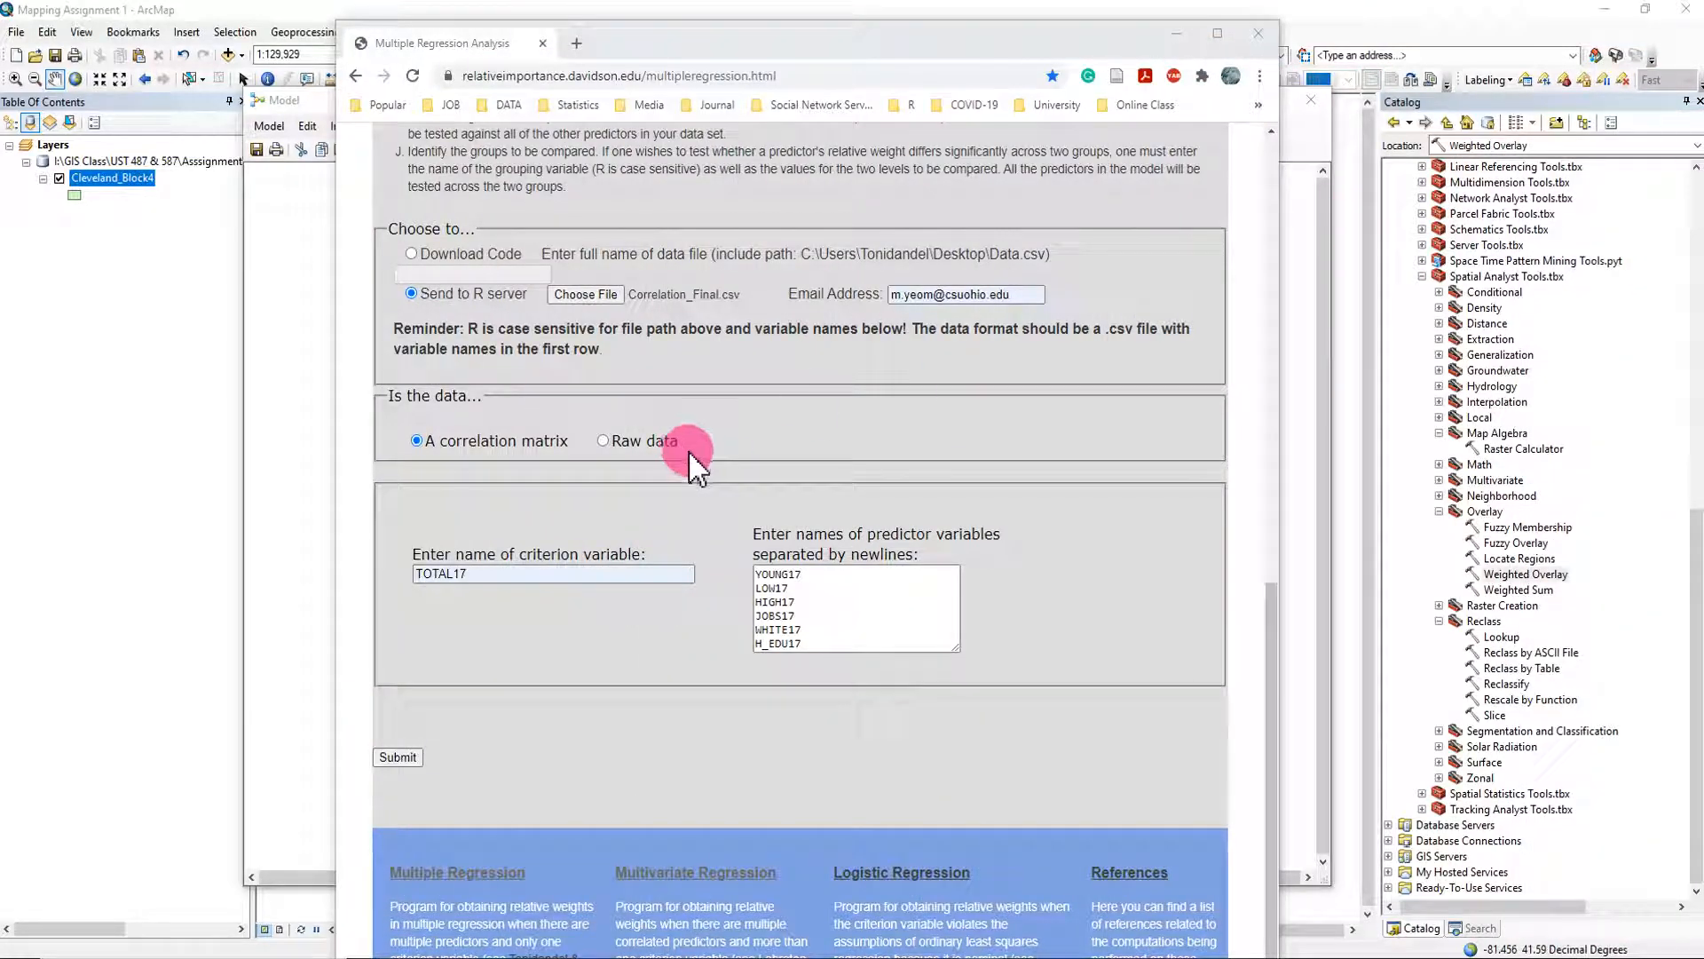
{"action": "left_click", "coordinate": [691, 294]}
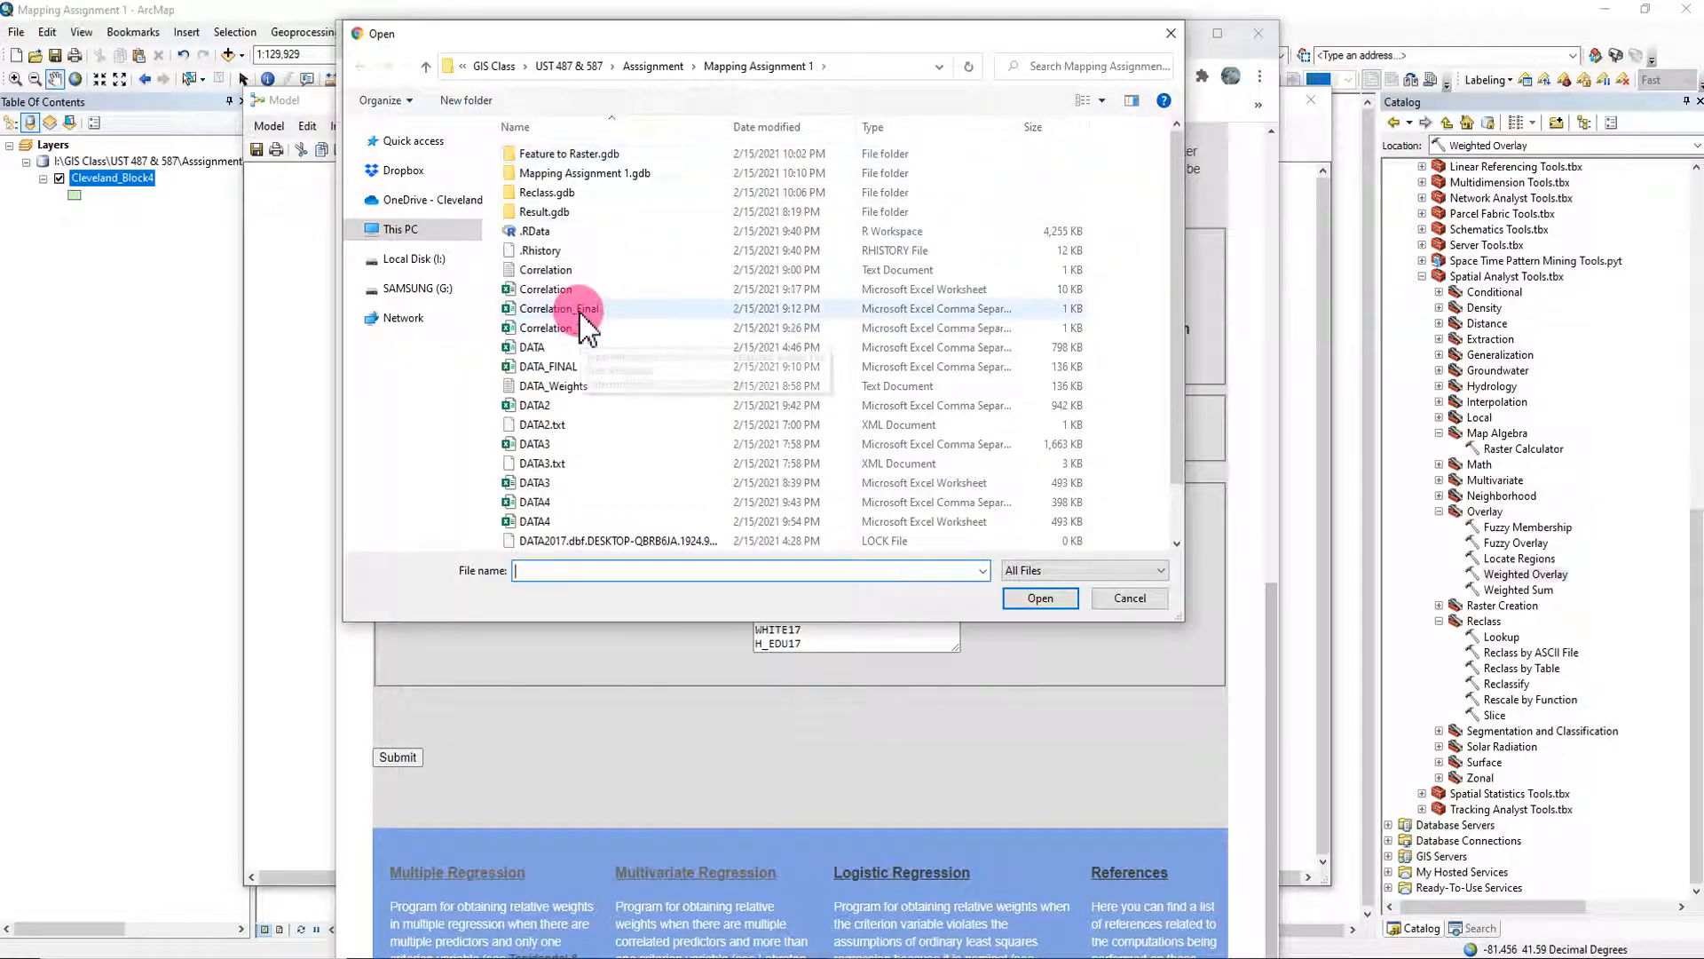
{"action": "left_click", "coordinate": [1169, 36]}
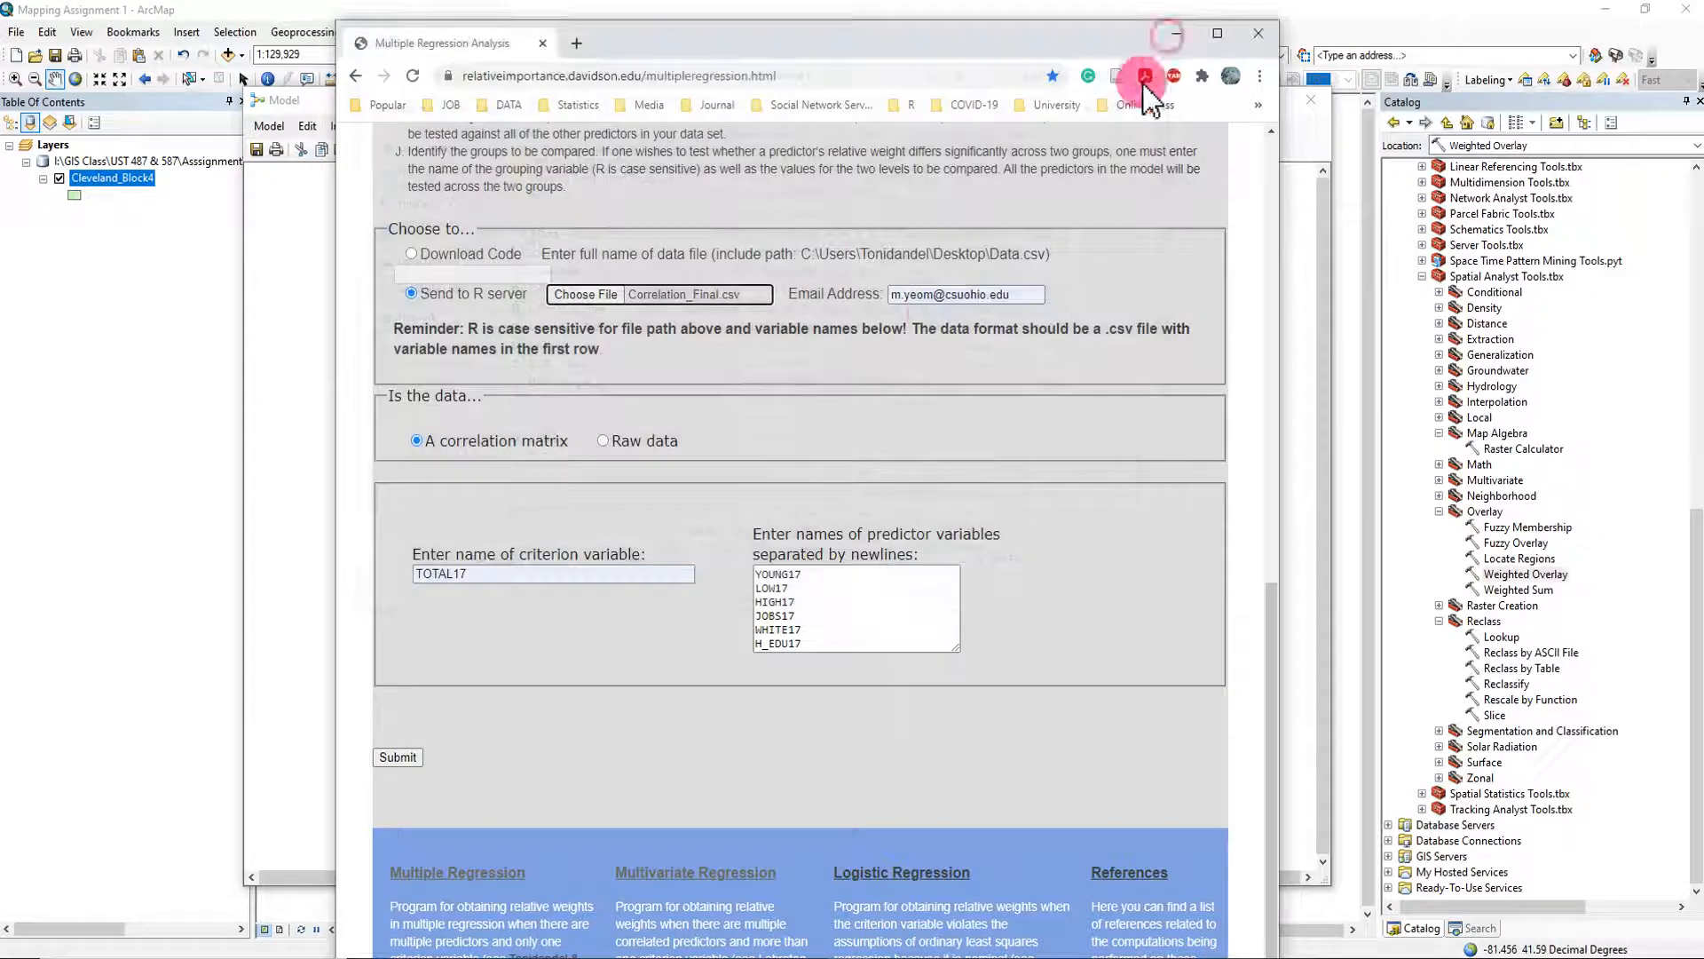
{"action": "left_click", "coordinate": [587, 297]}
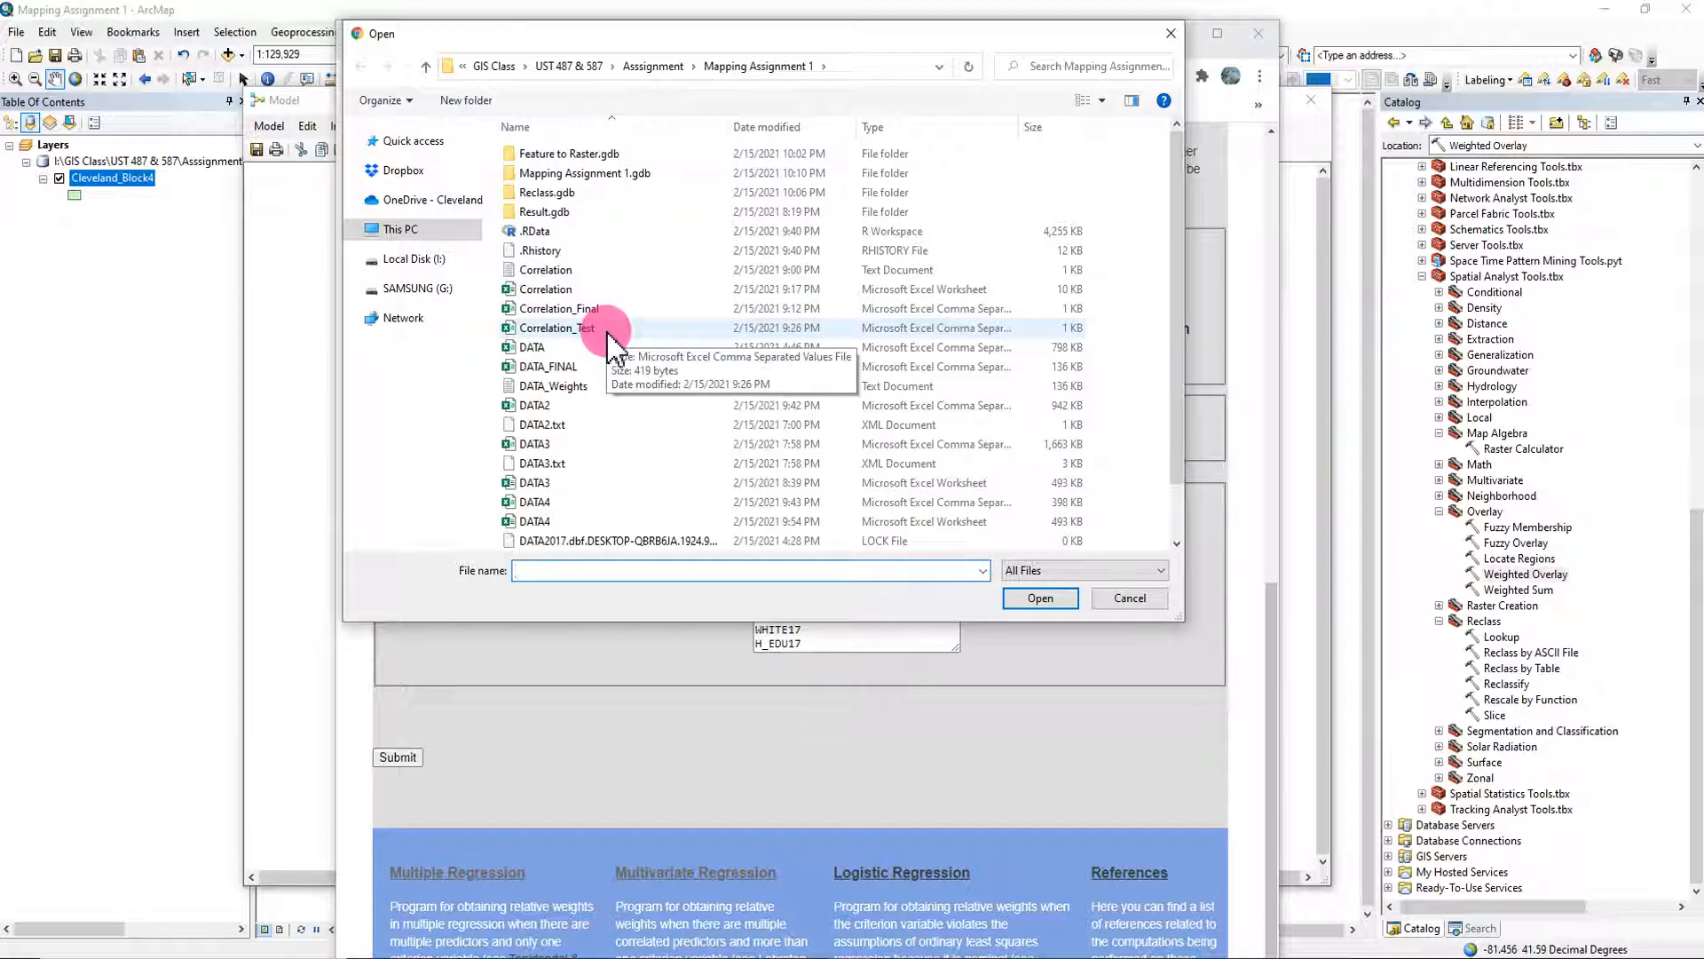
{"action": "left_click", "coordinate": [600, 310]}
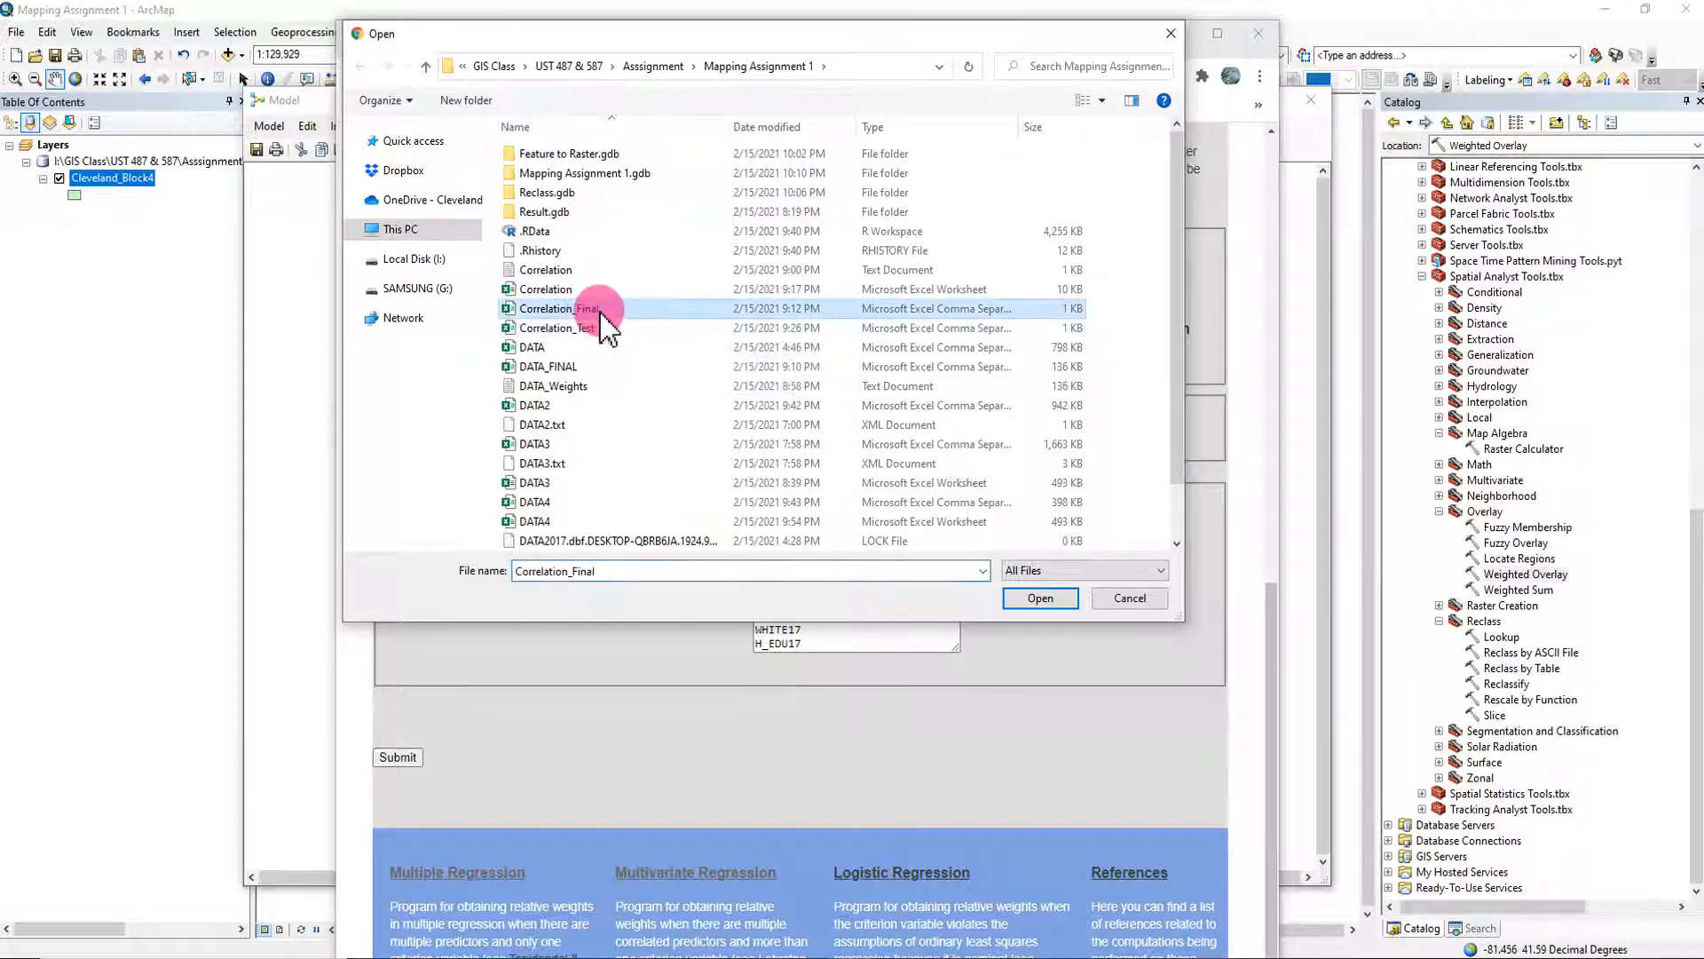
{"action": "left_click", "coordinate": [1032, 599]}
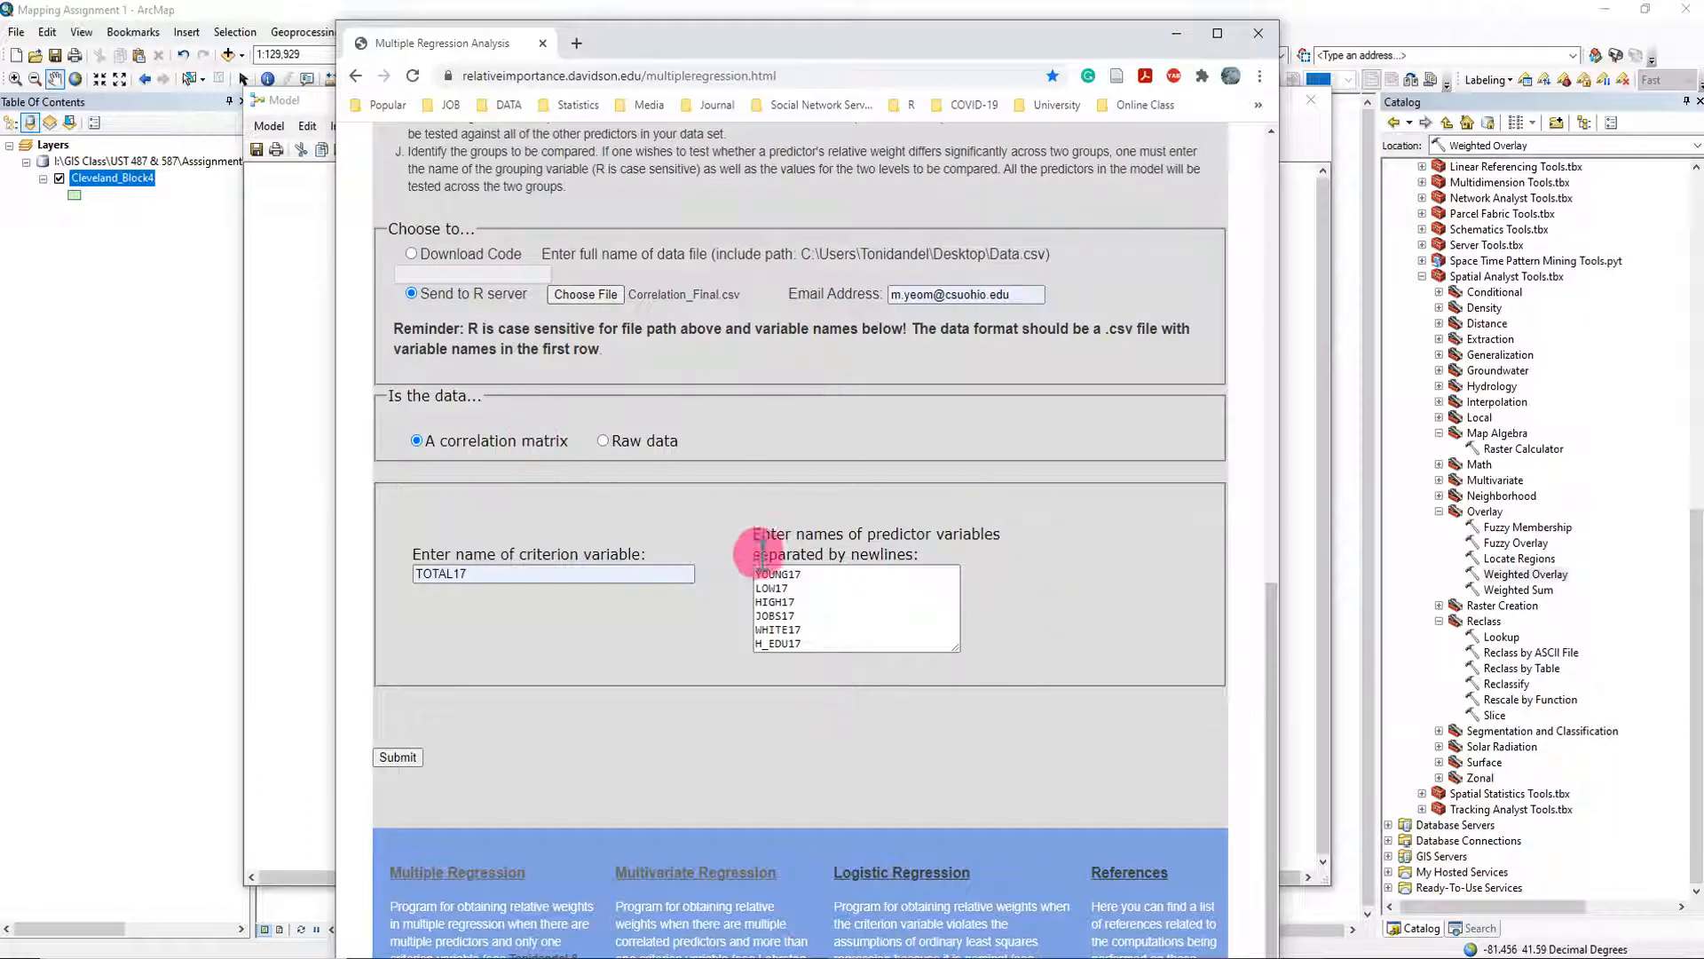
Submit the multiple regression form to the R server, accept the waiting notice, and reload the response page with the form data resubmitted.
{"action": "left_click", "coordinate": [397, 757]}
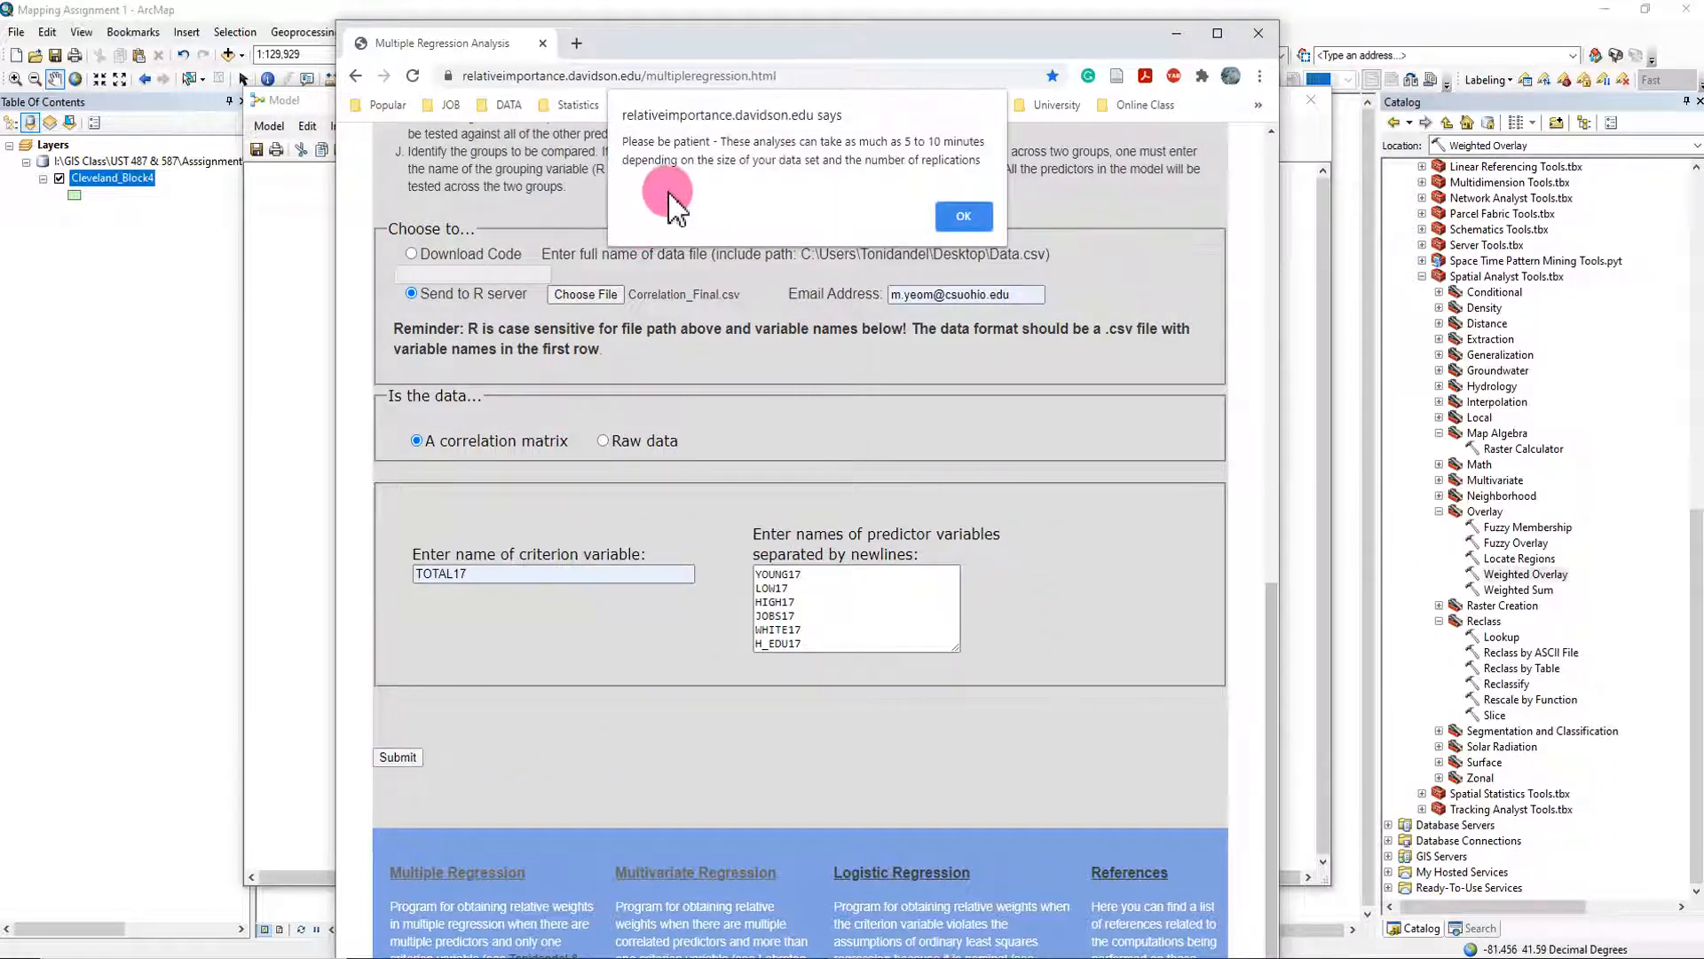
{"action": "left_click", "coordinate": [964, 219]}
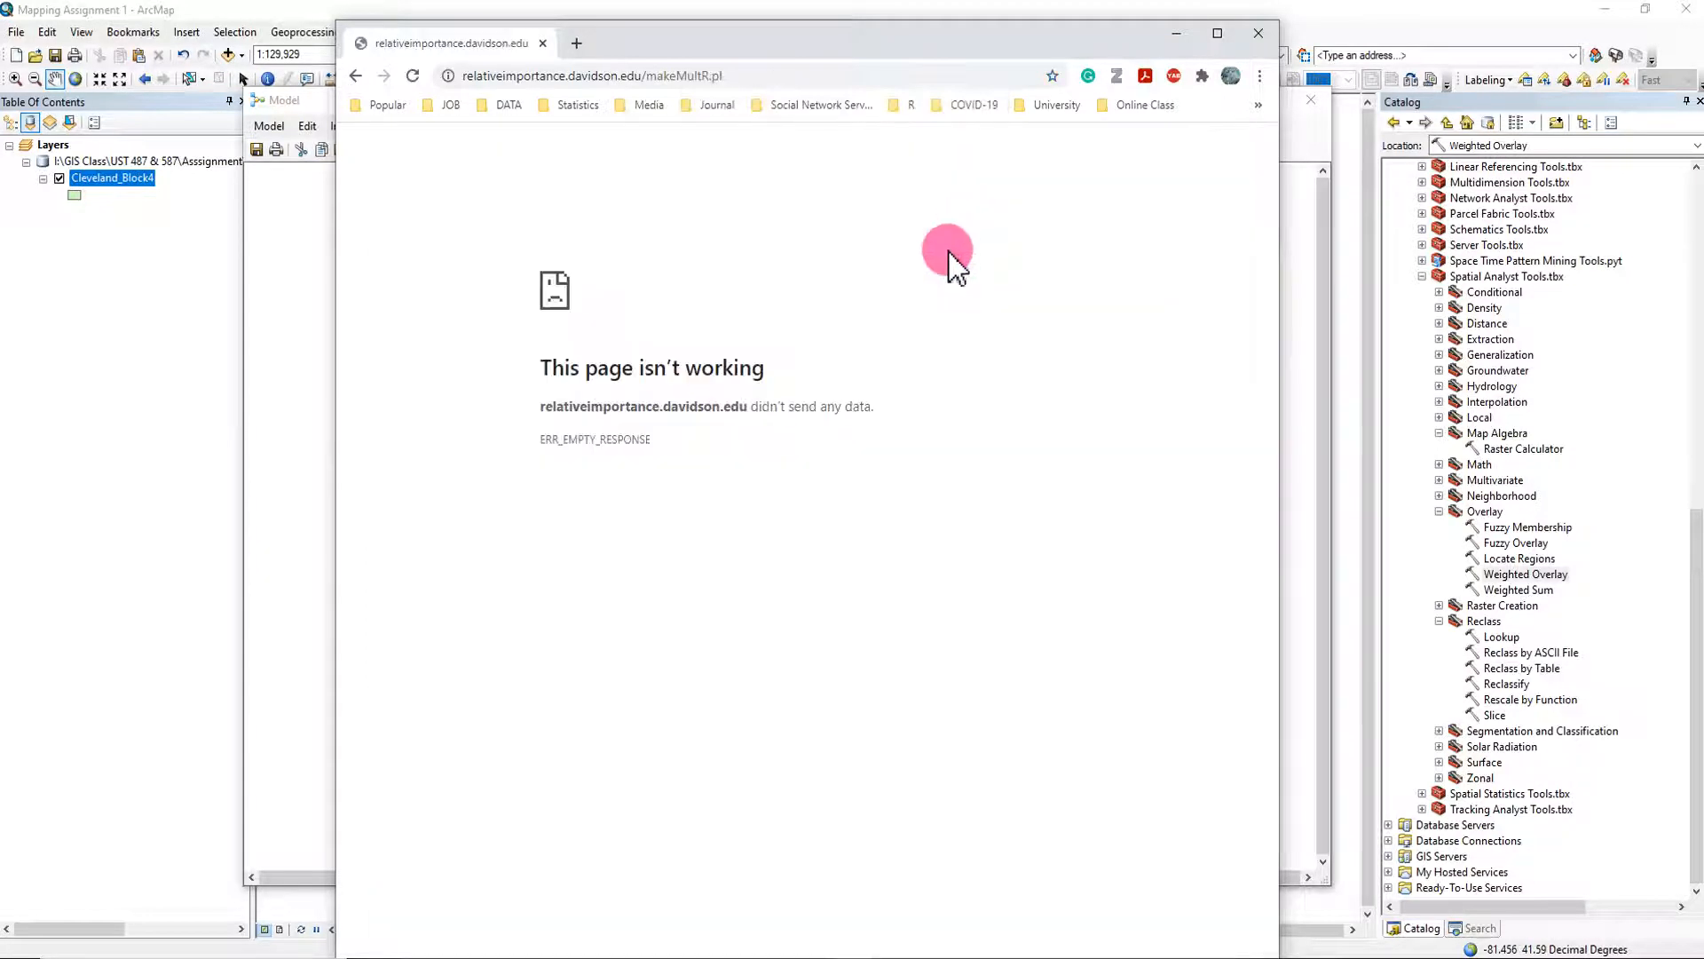
{"action": "left_click", "coordinate": [414, 79]}
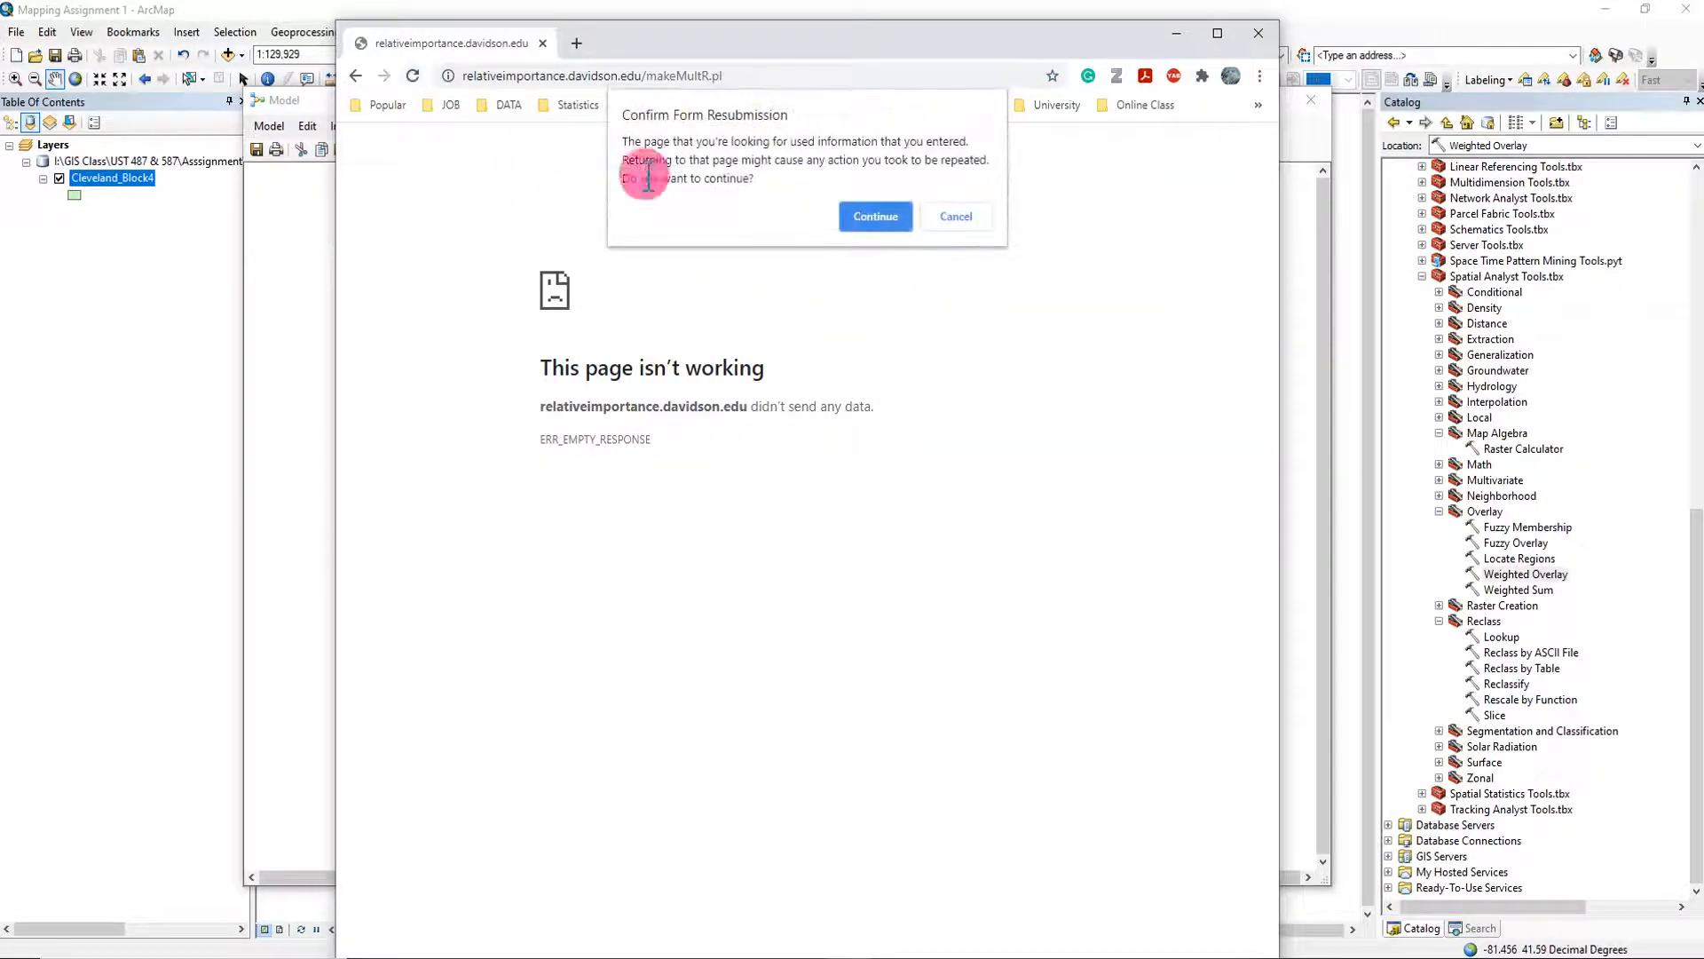
{"action": "left_click", "coordinate": [858, 224]}
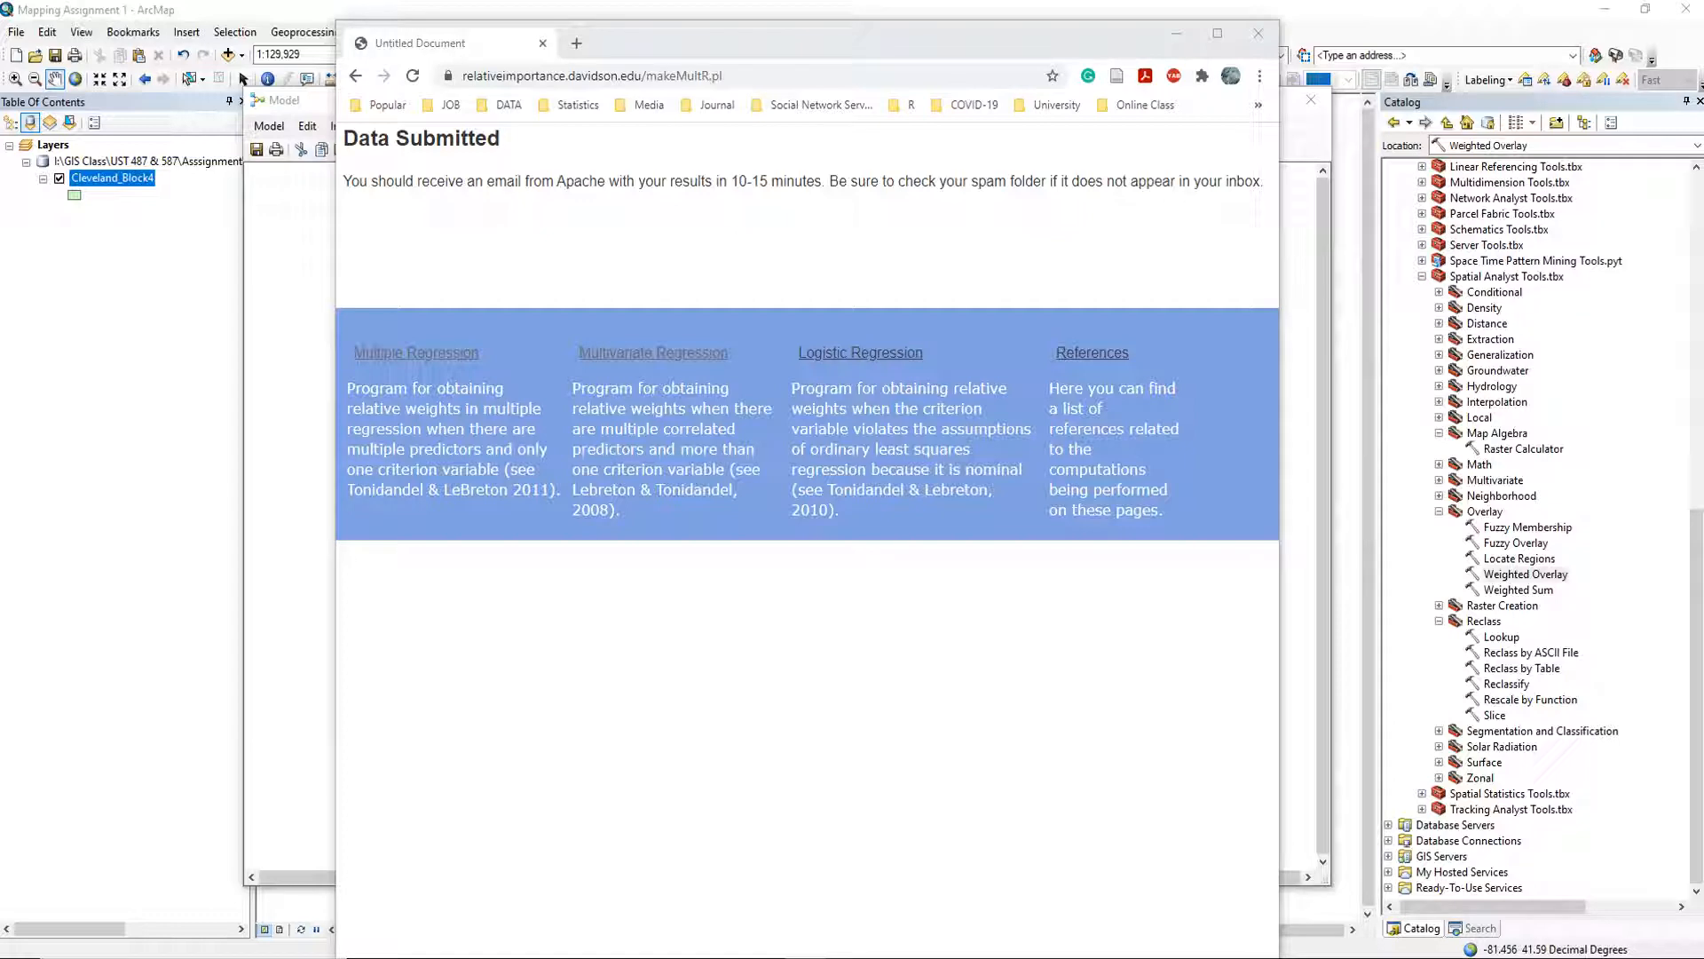
Bring up the mail app, read the R output message from Apache including its last lines, and put the mail window away.
{"action": "left_click_drag", "start_coordinate": [0, 101], "coordinate": [971, 44]}
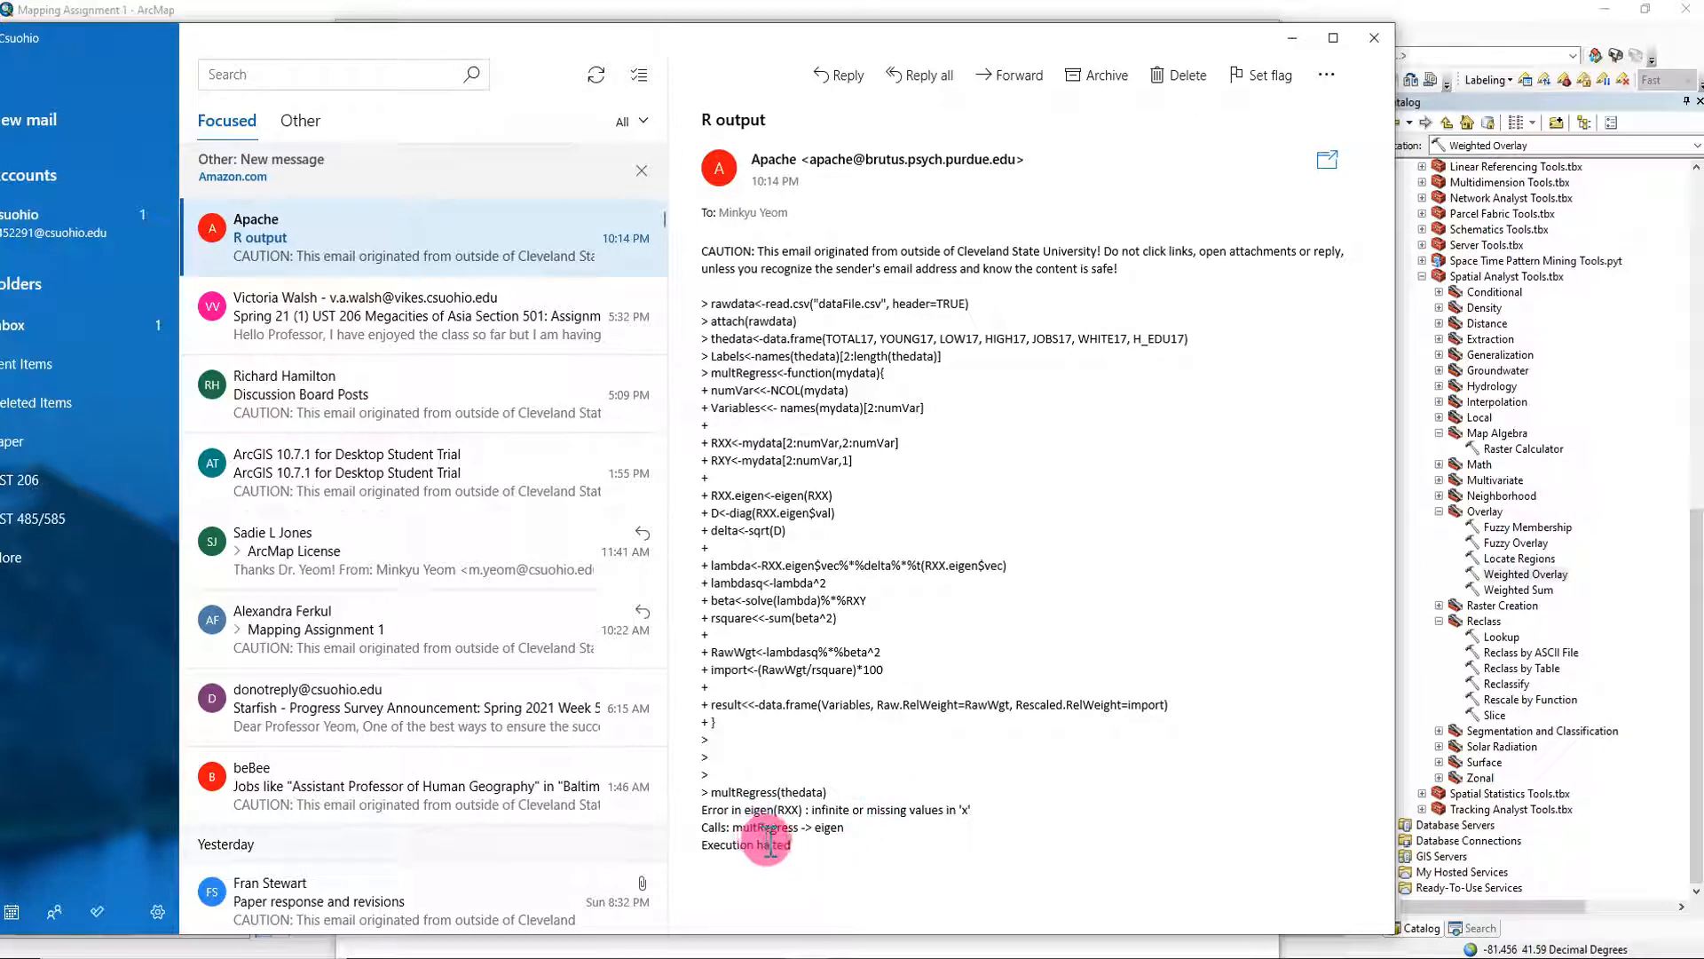
{"action": "left_click_drag", "start_coordinate": [744, 809], "coordinate": [906, 810]}
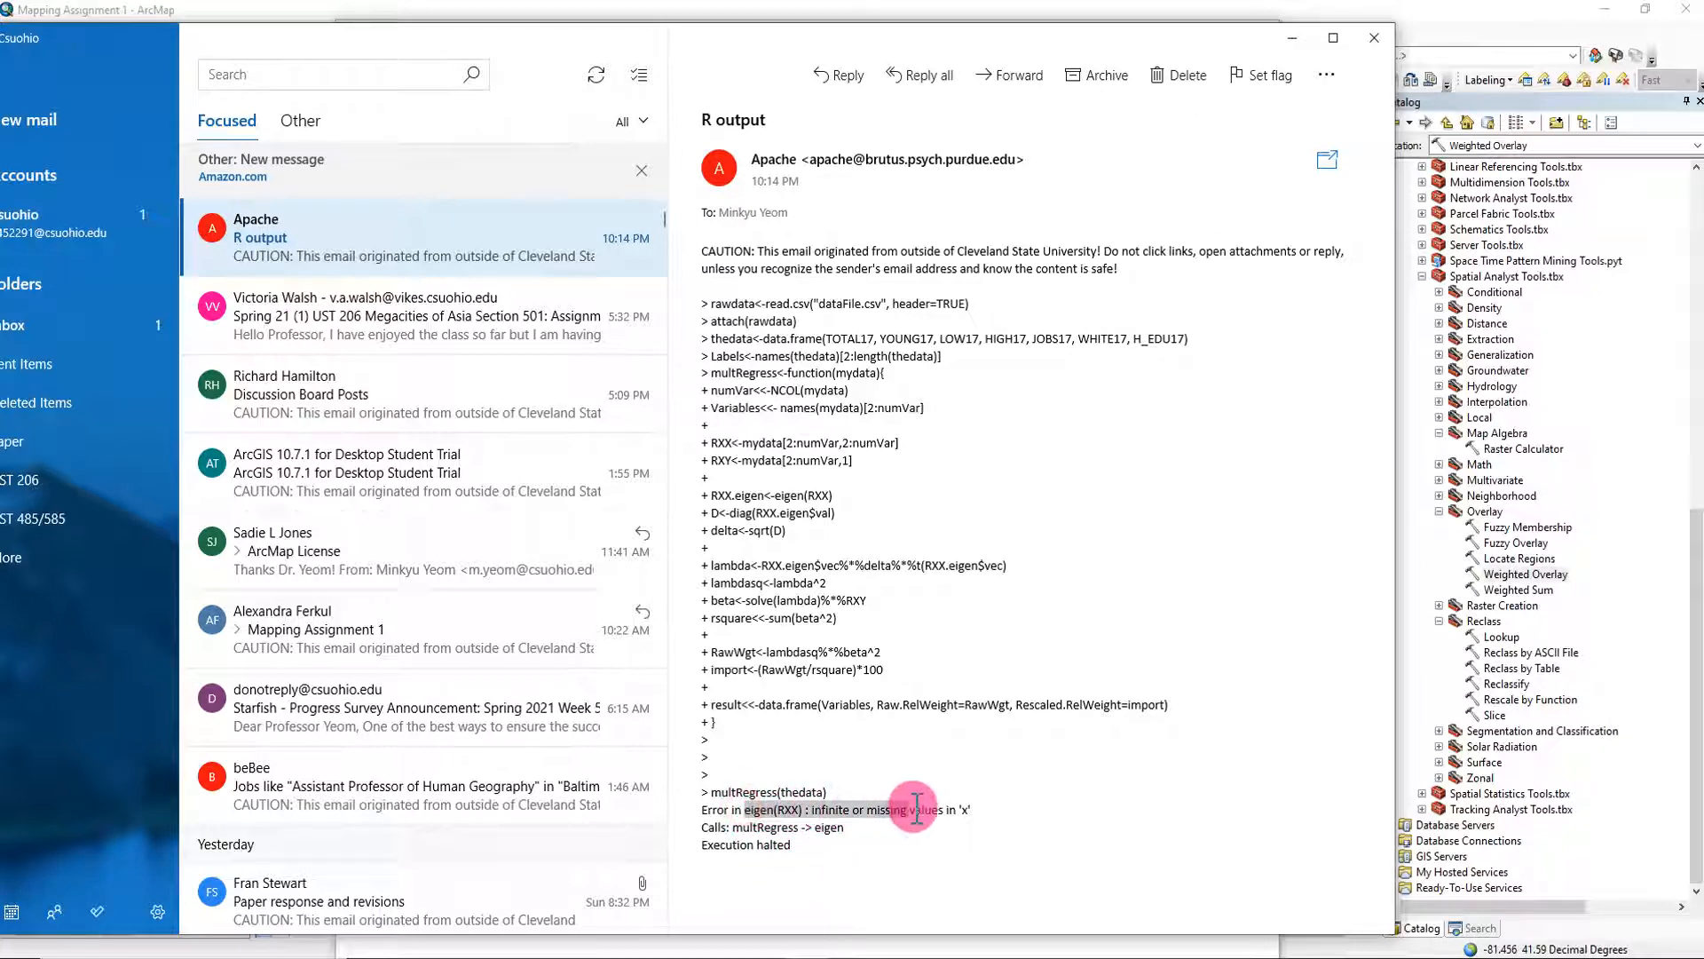
{"action": "left_click", "coordinate": [906, 809]}
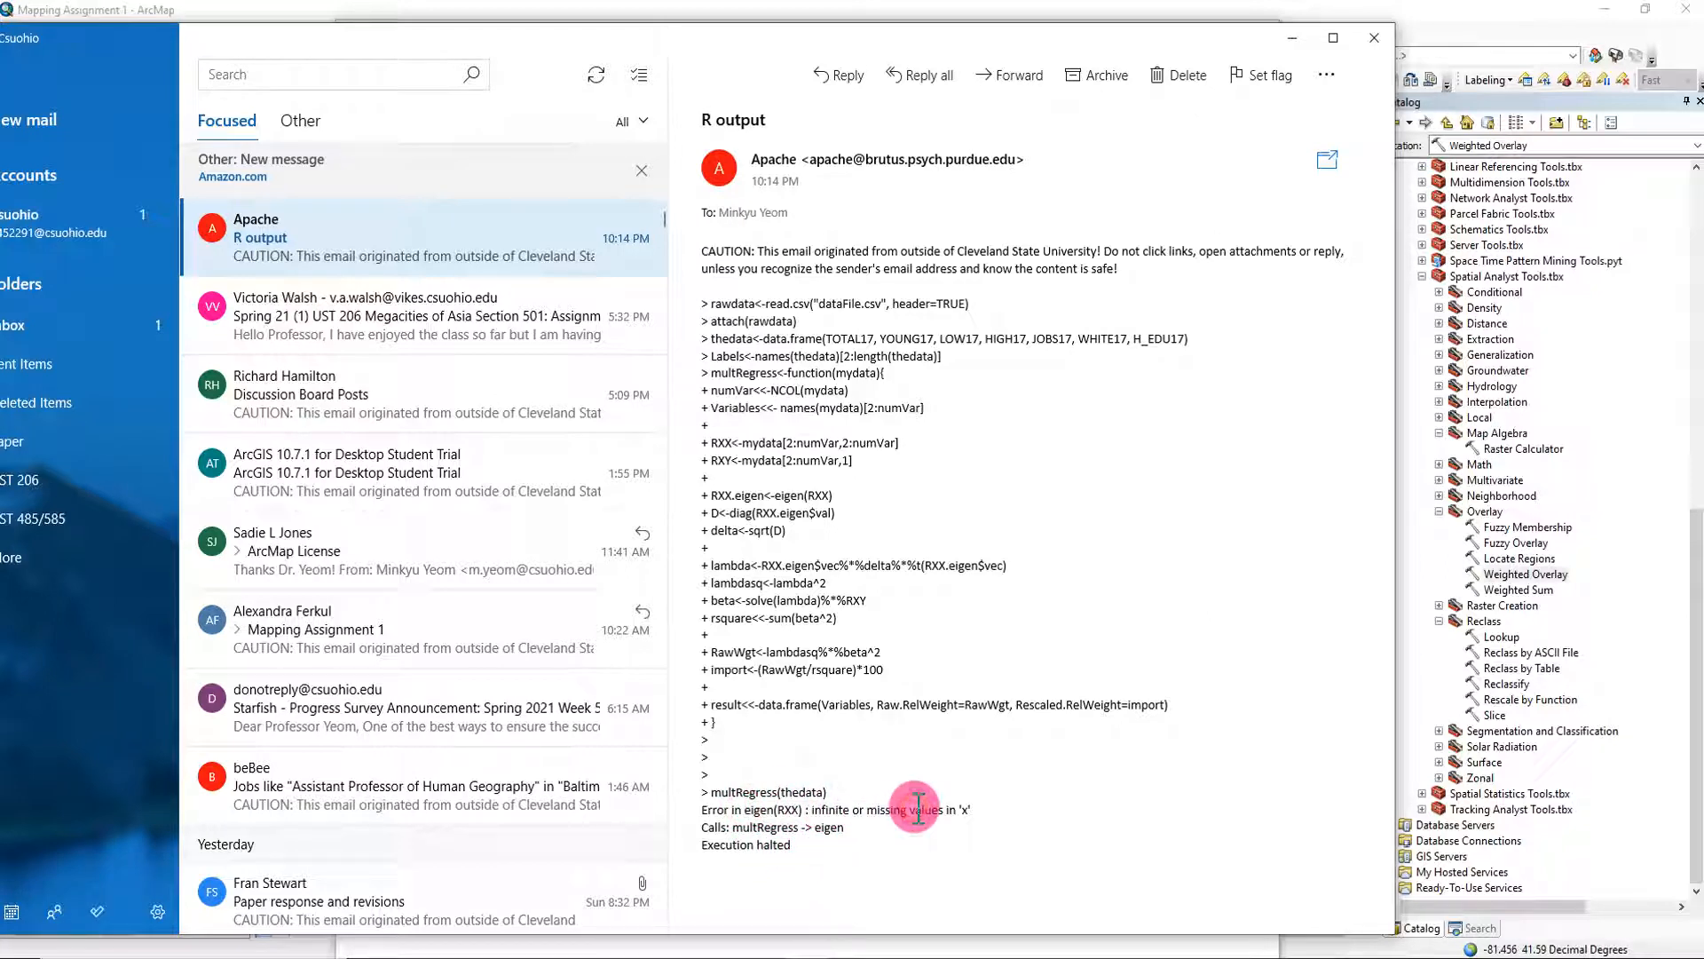
{"action": "left_click", "coordinate": [421, 308]}
{"action": "left_click", "coordinate": [420, 238]}
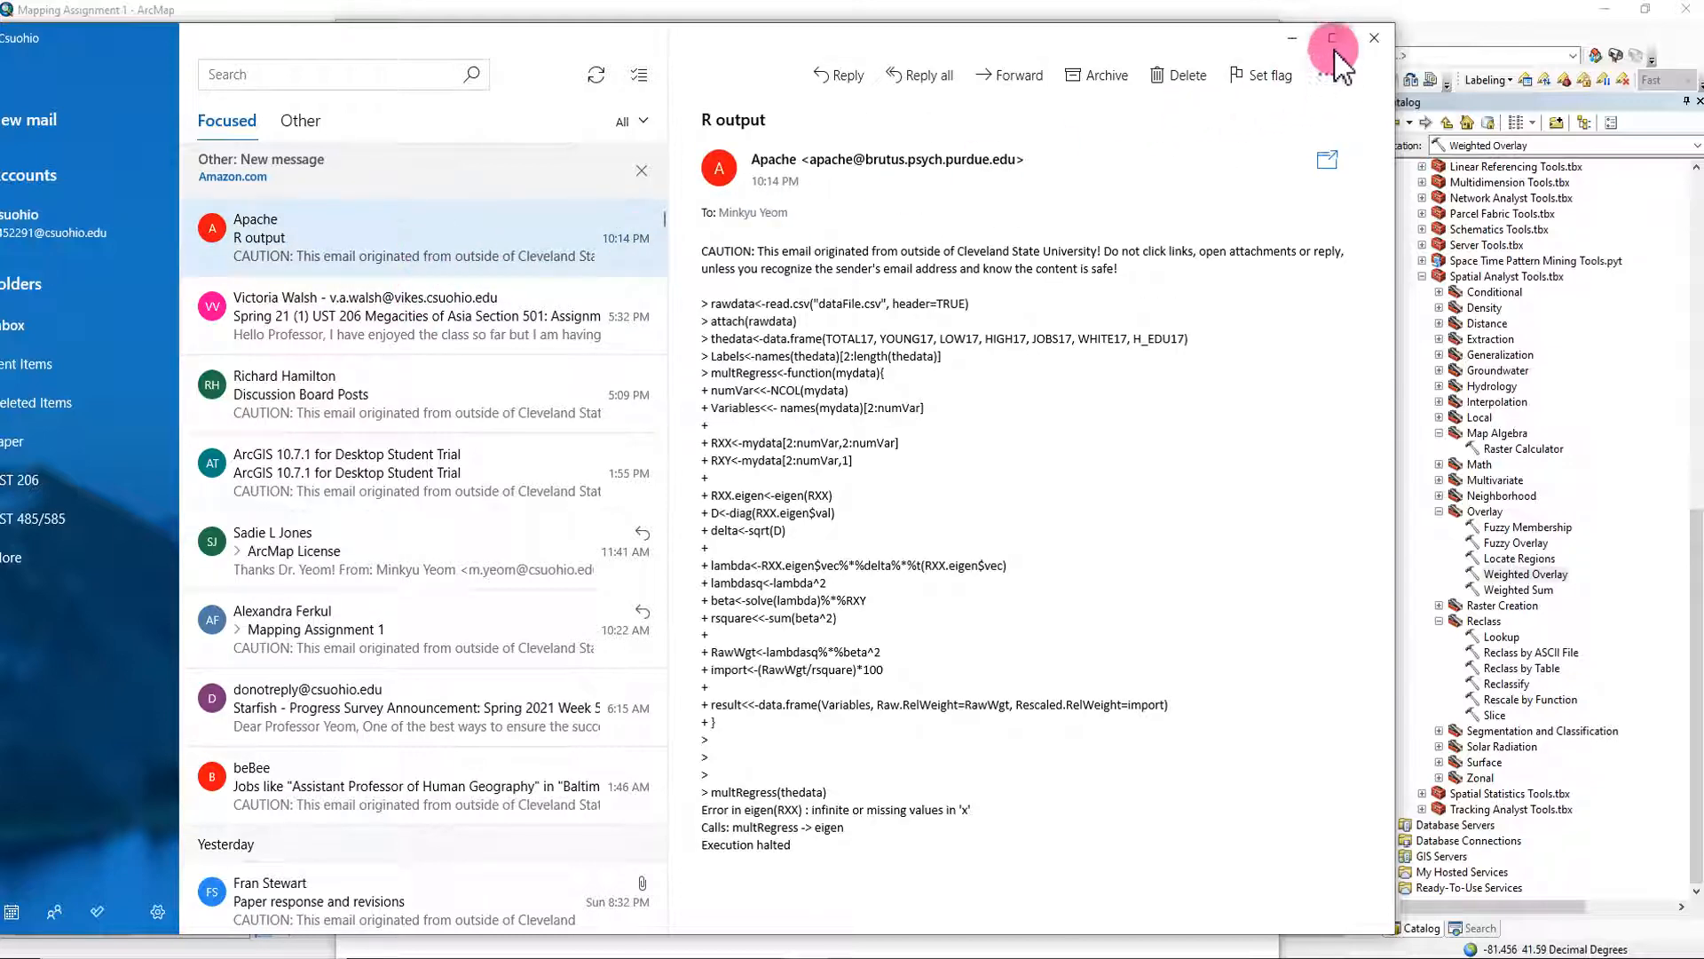
{"action": "left_click", "coordinate": [1289, 44]}
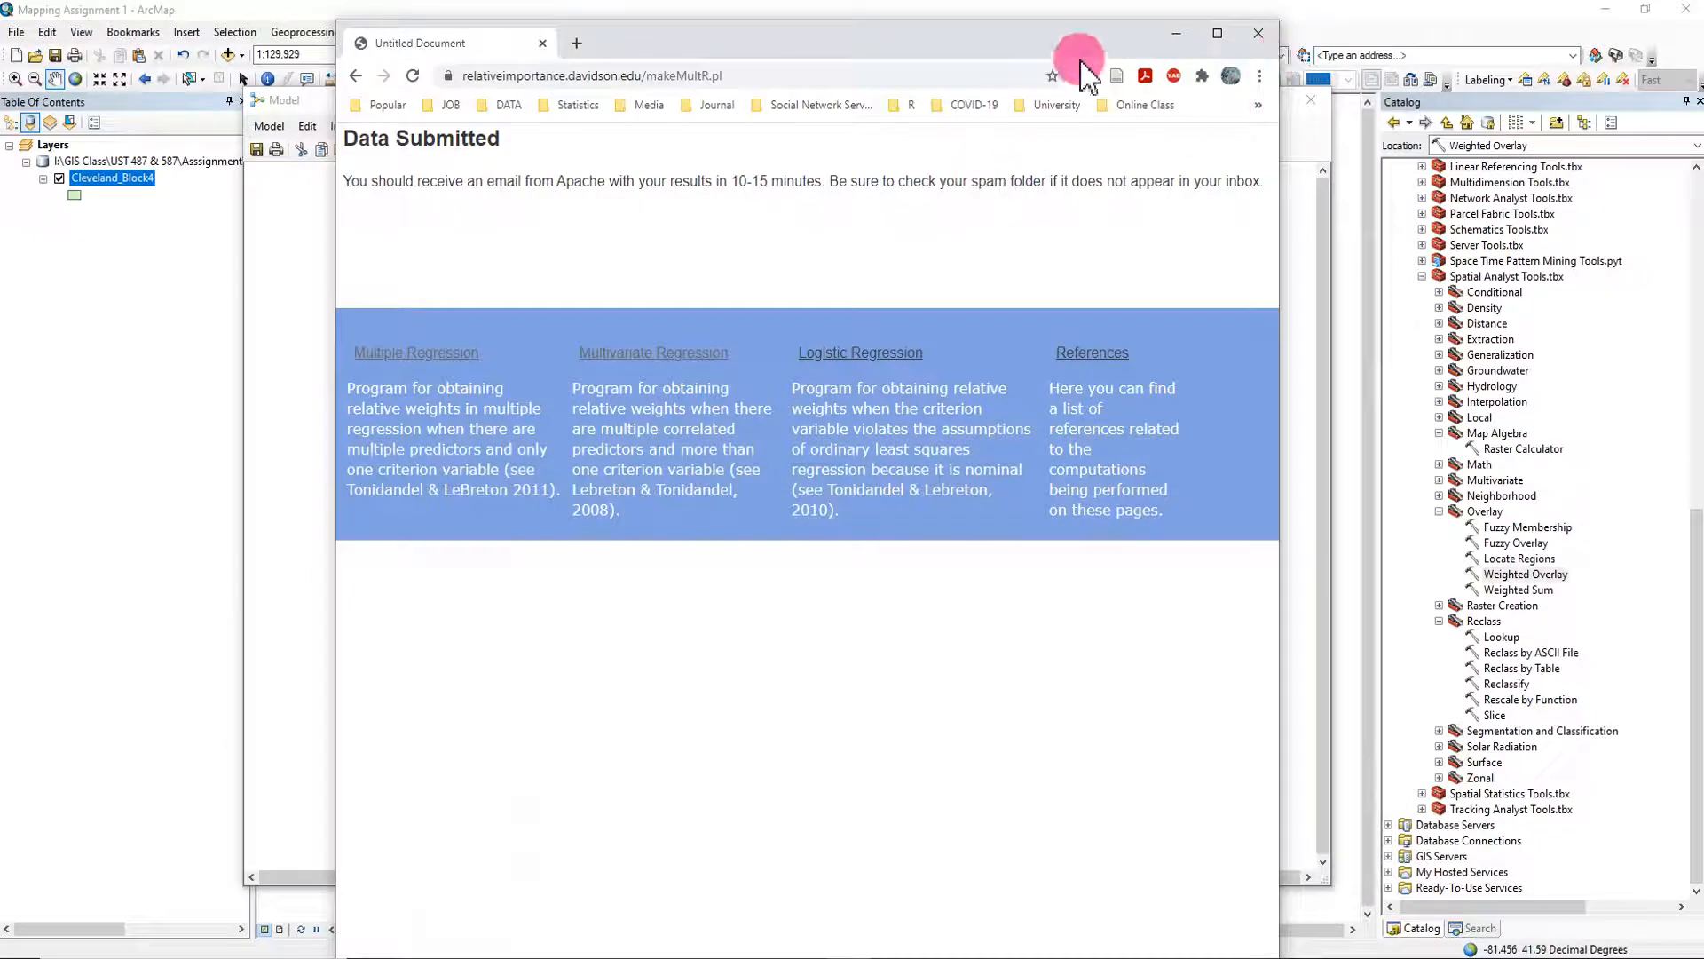
Minimize the browser and the Model window, bring up RStudio, and review the script and the calc.relimp(MODEL1) output in the console.
{"action": "left_click", "coordinate": [1176, 35]}
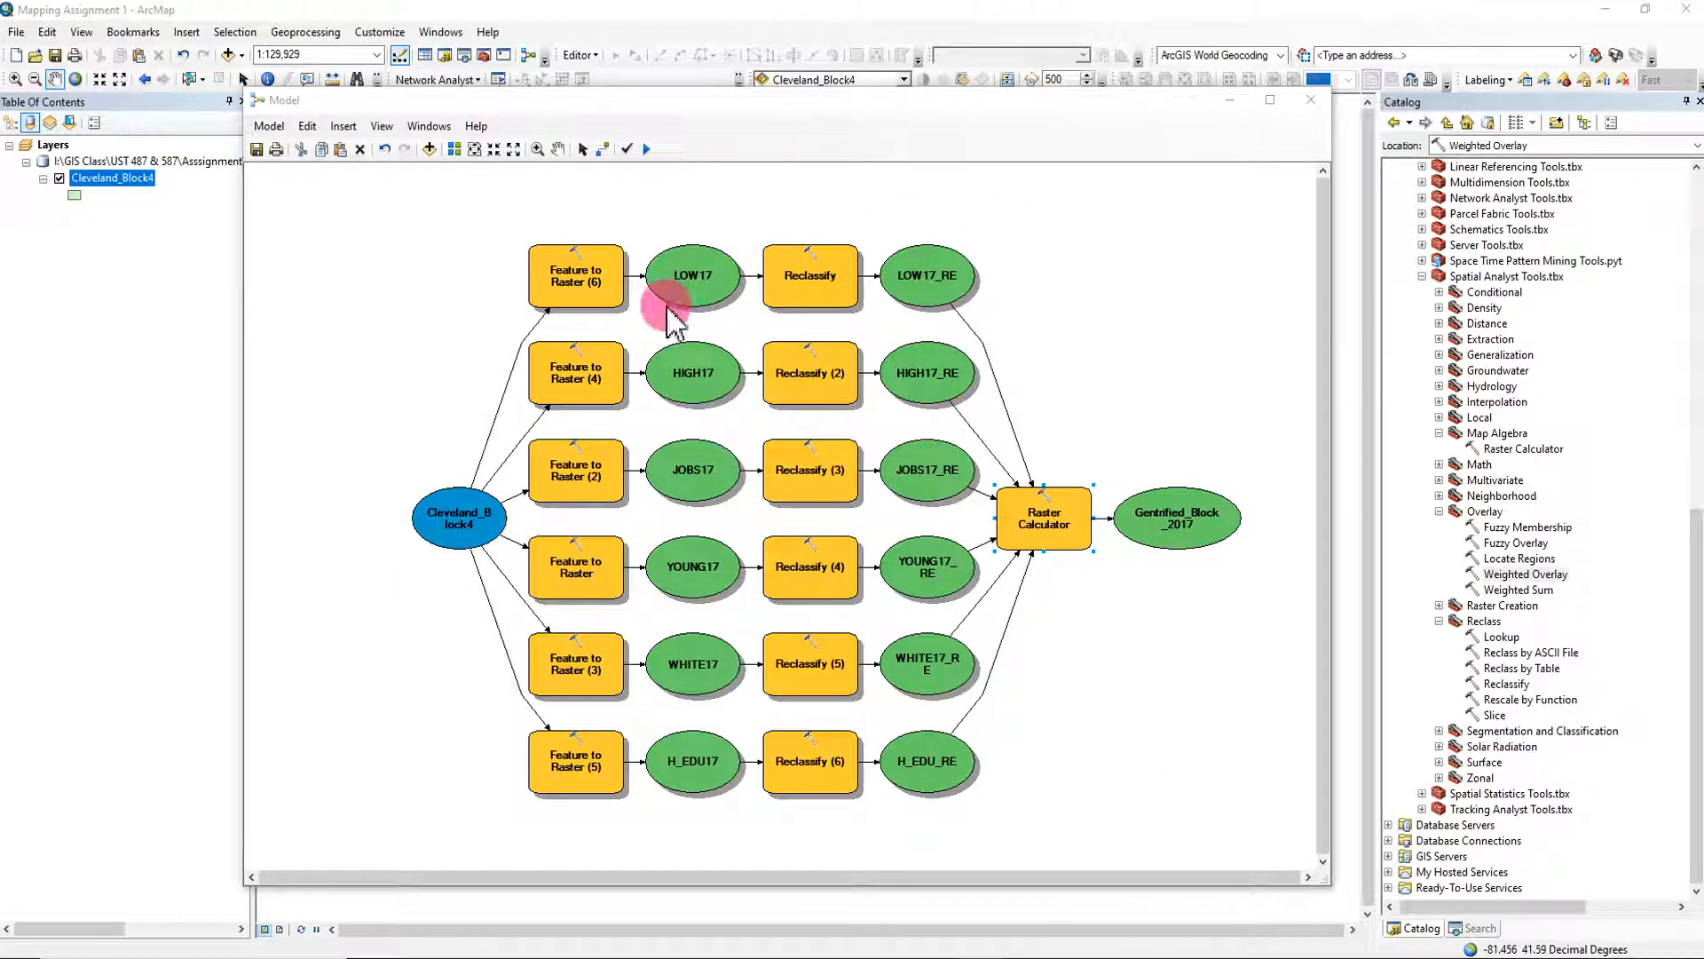
{"action": "left_click", "coordinate": [1227, 101]}
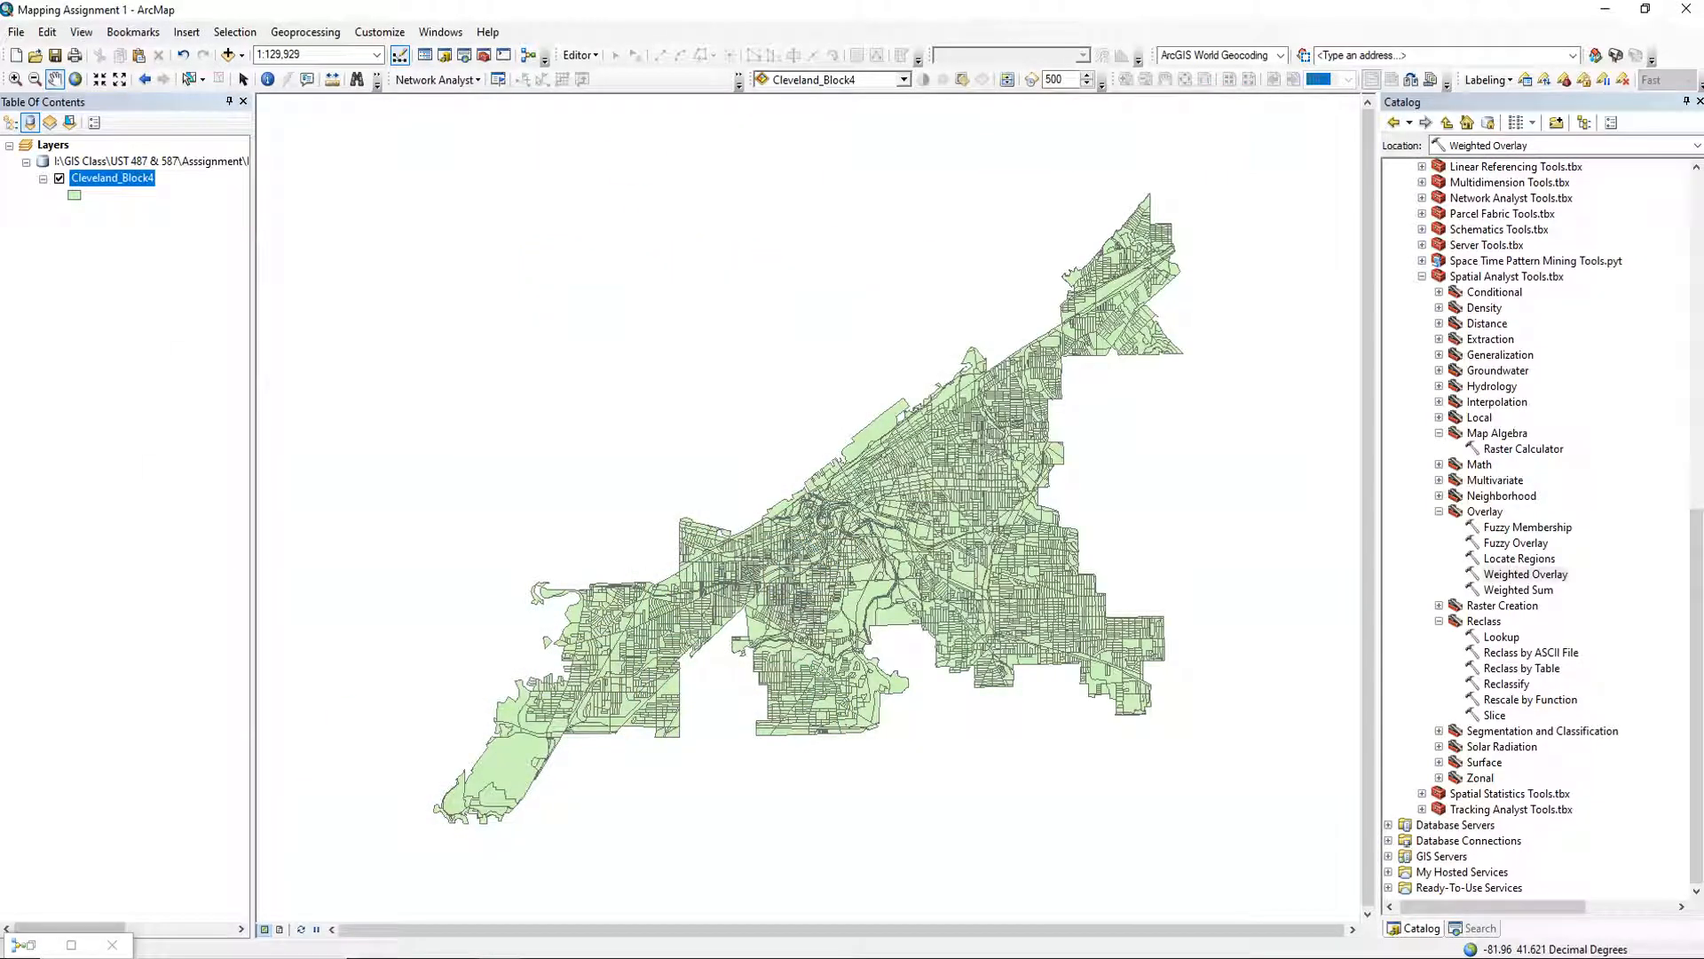
{"action": "left_click_drag", "start_coordinate": [0, 57], "coordinate": [647, 67]}
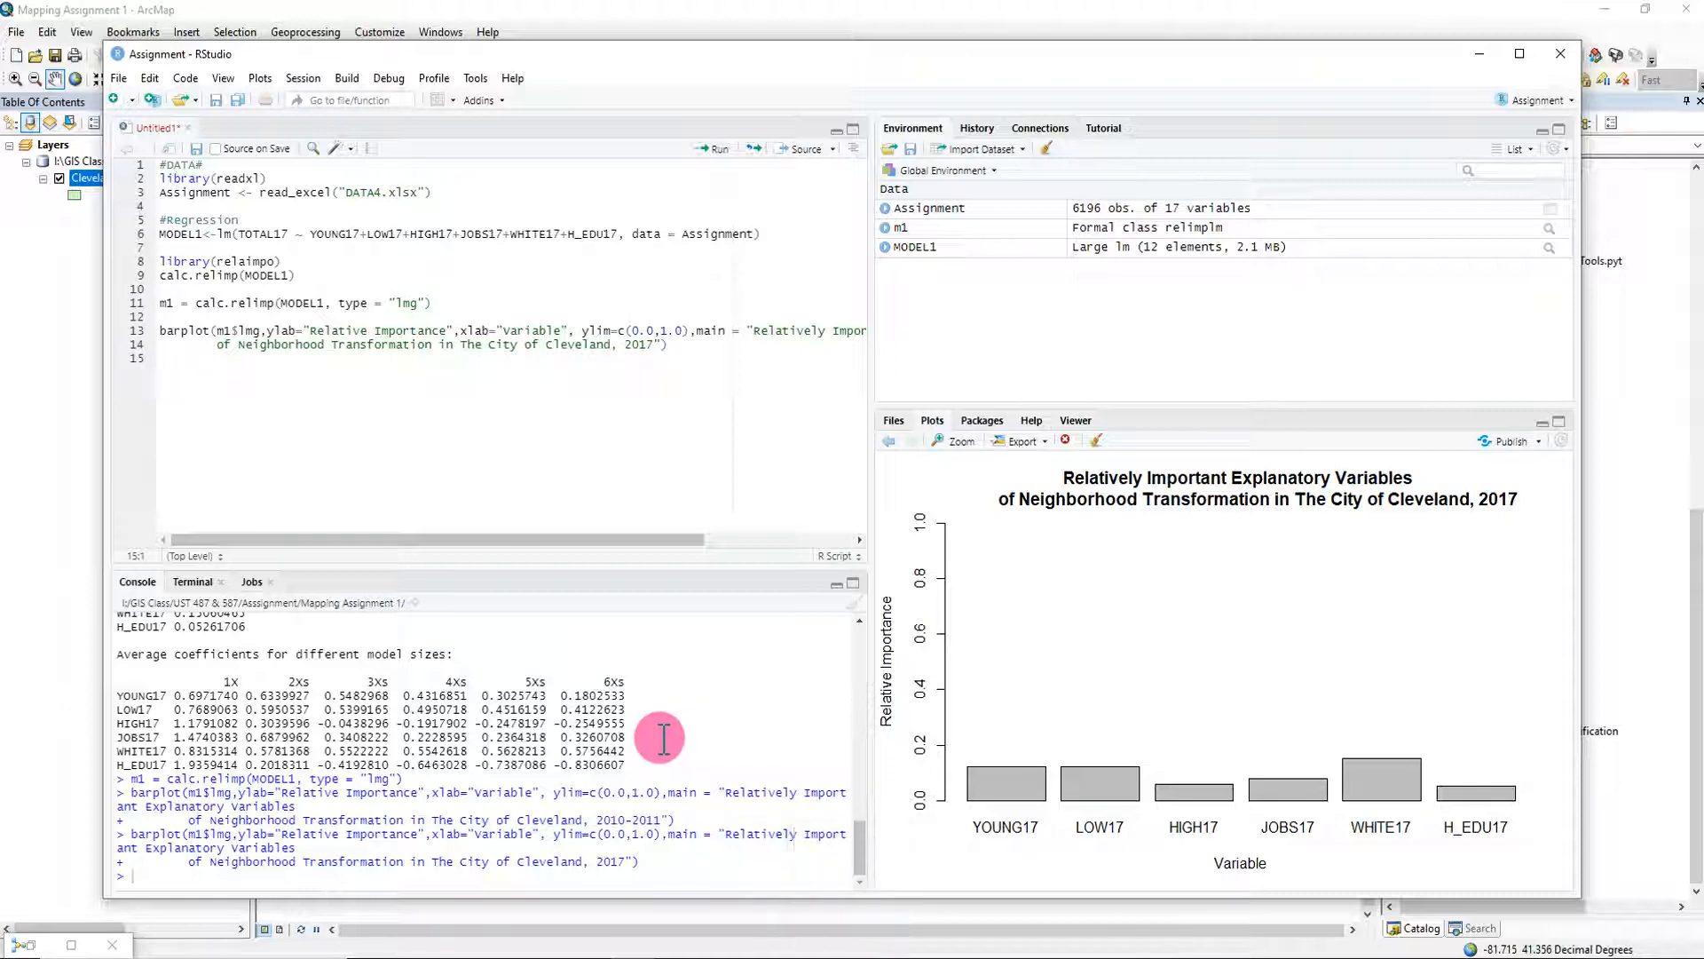
{"action": "scroll", "coordinate": [659, 738], "scroll_direction": "up", "scroll_amount": 3}
{"action": "scroll", "coordinate": [663, 738], "scroll_direction": "up", "scroll_amount": 3}
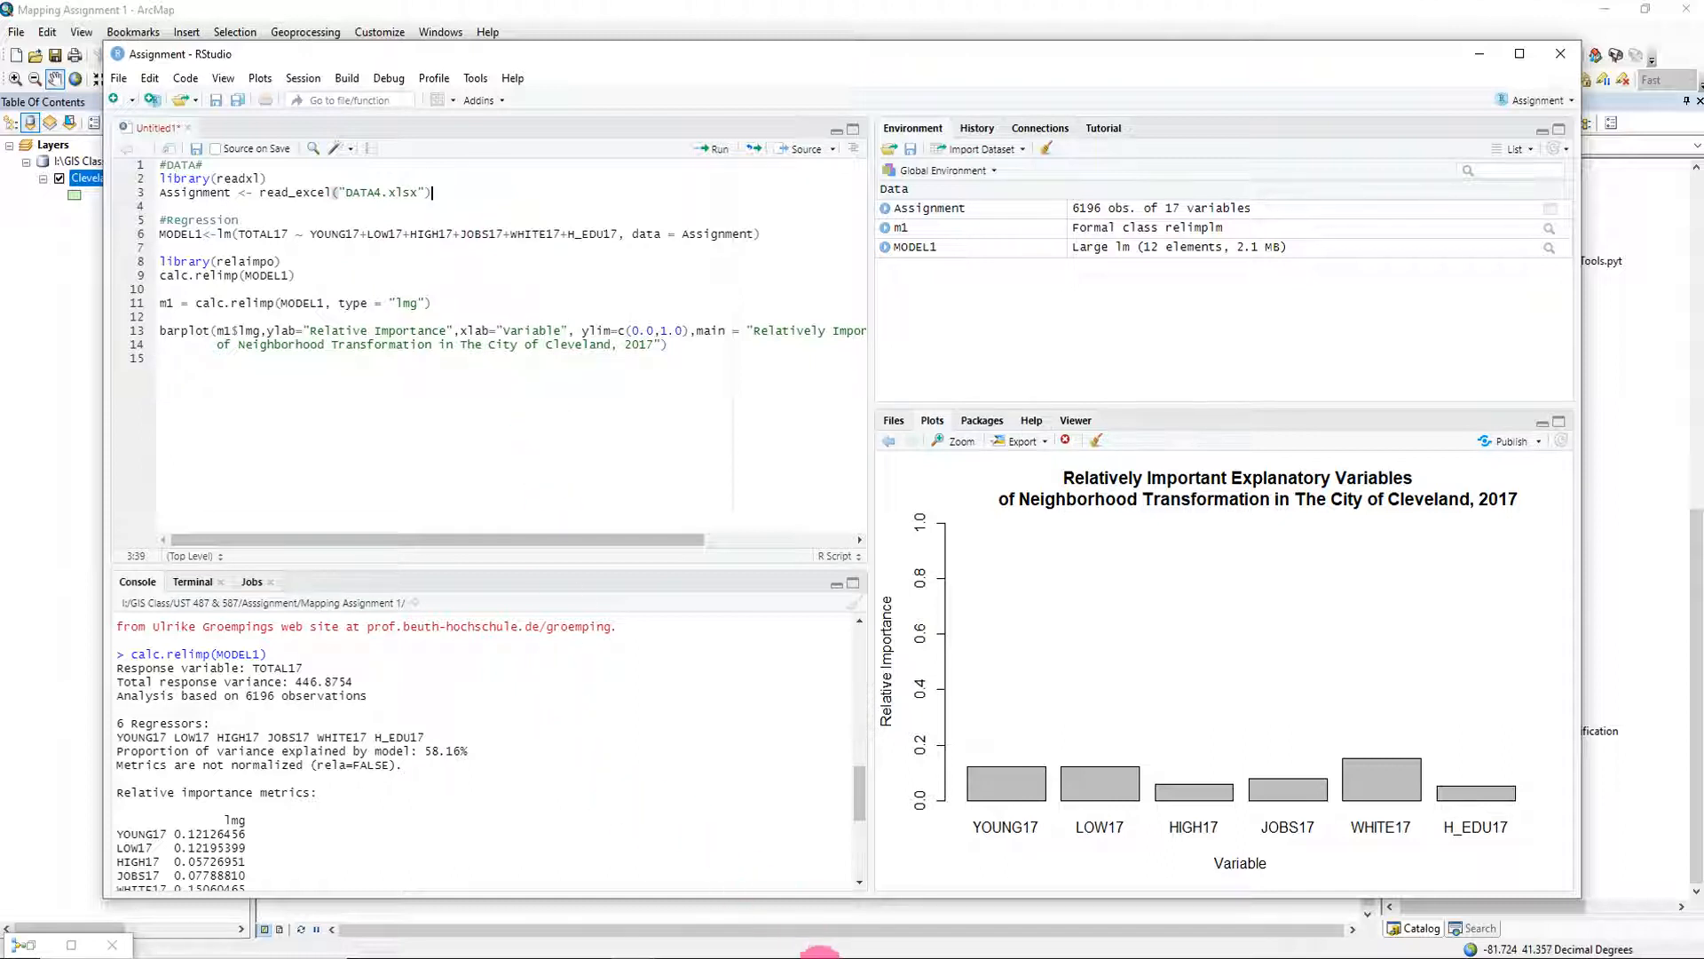
Switch to the browser, reopen the Multiple Regression page, and examine its user input instructions and the form's data options.
{"action": "left_click", "coordinate": [818, 957]}
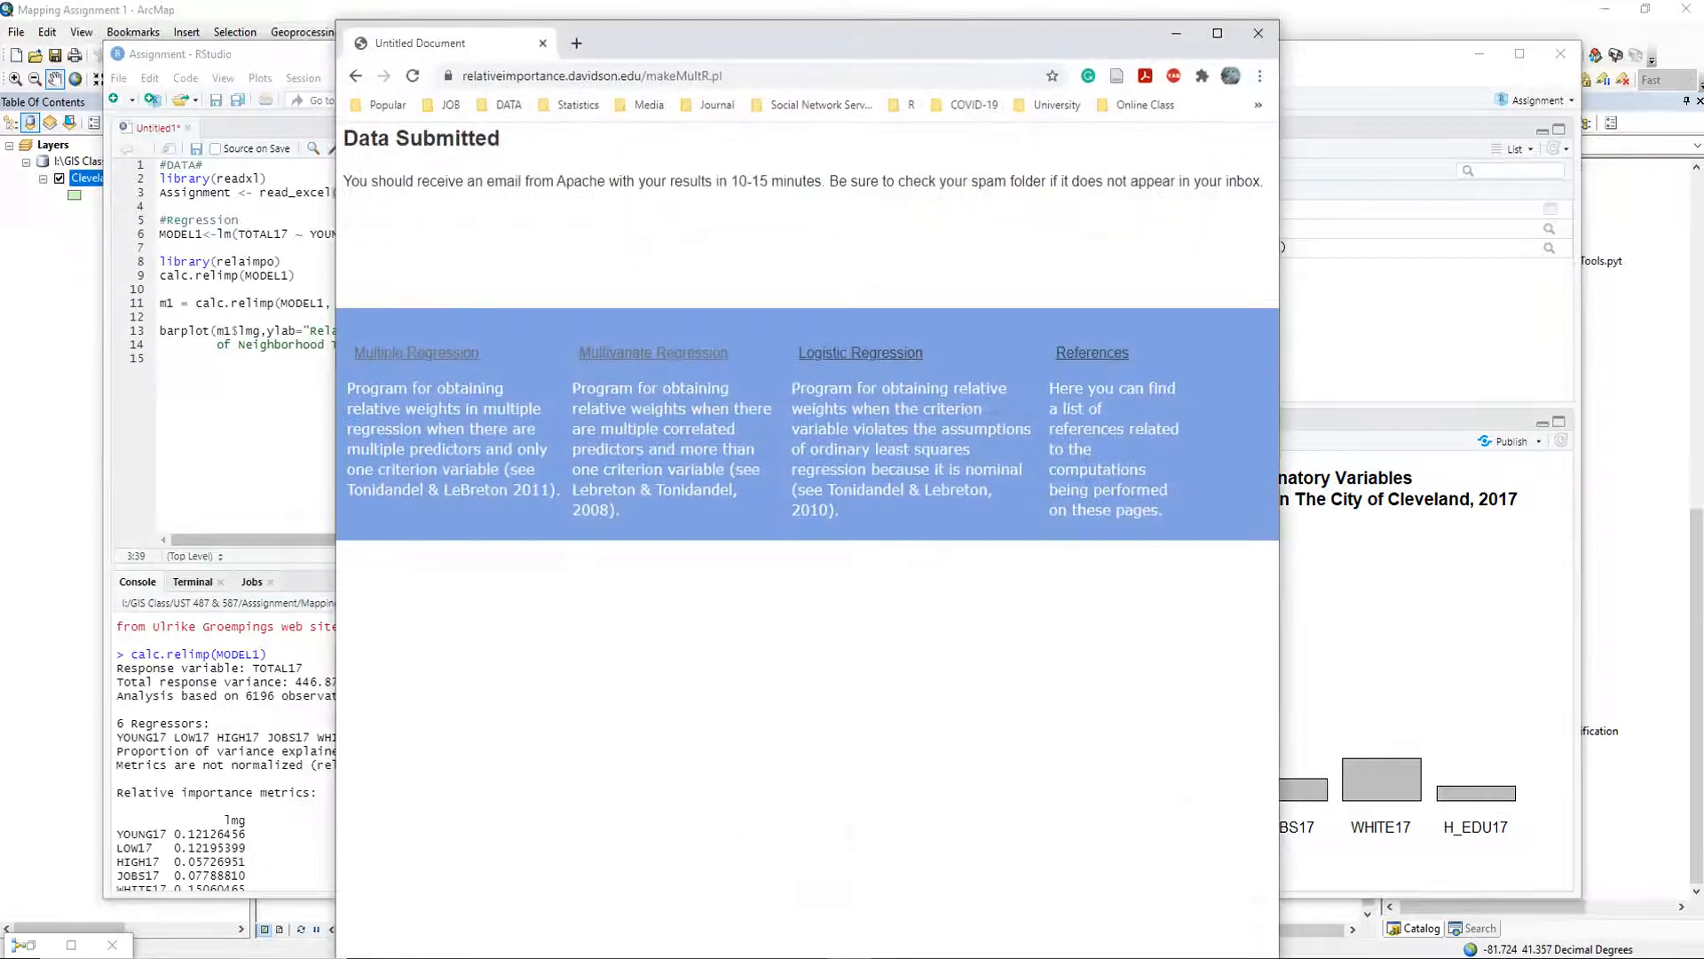
{"action": "left_click", "coordinate": [461, 359]}
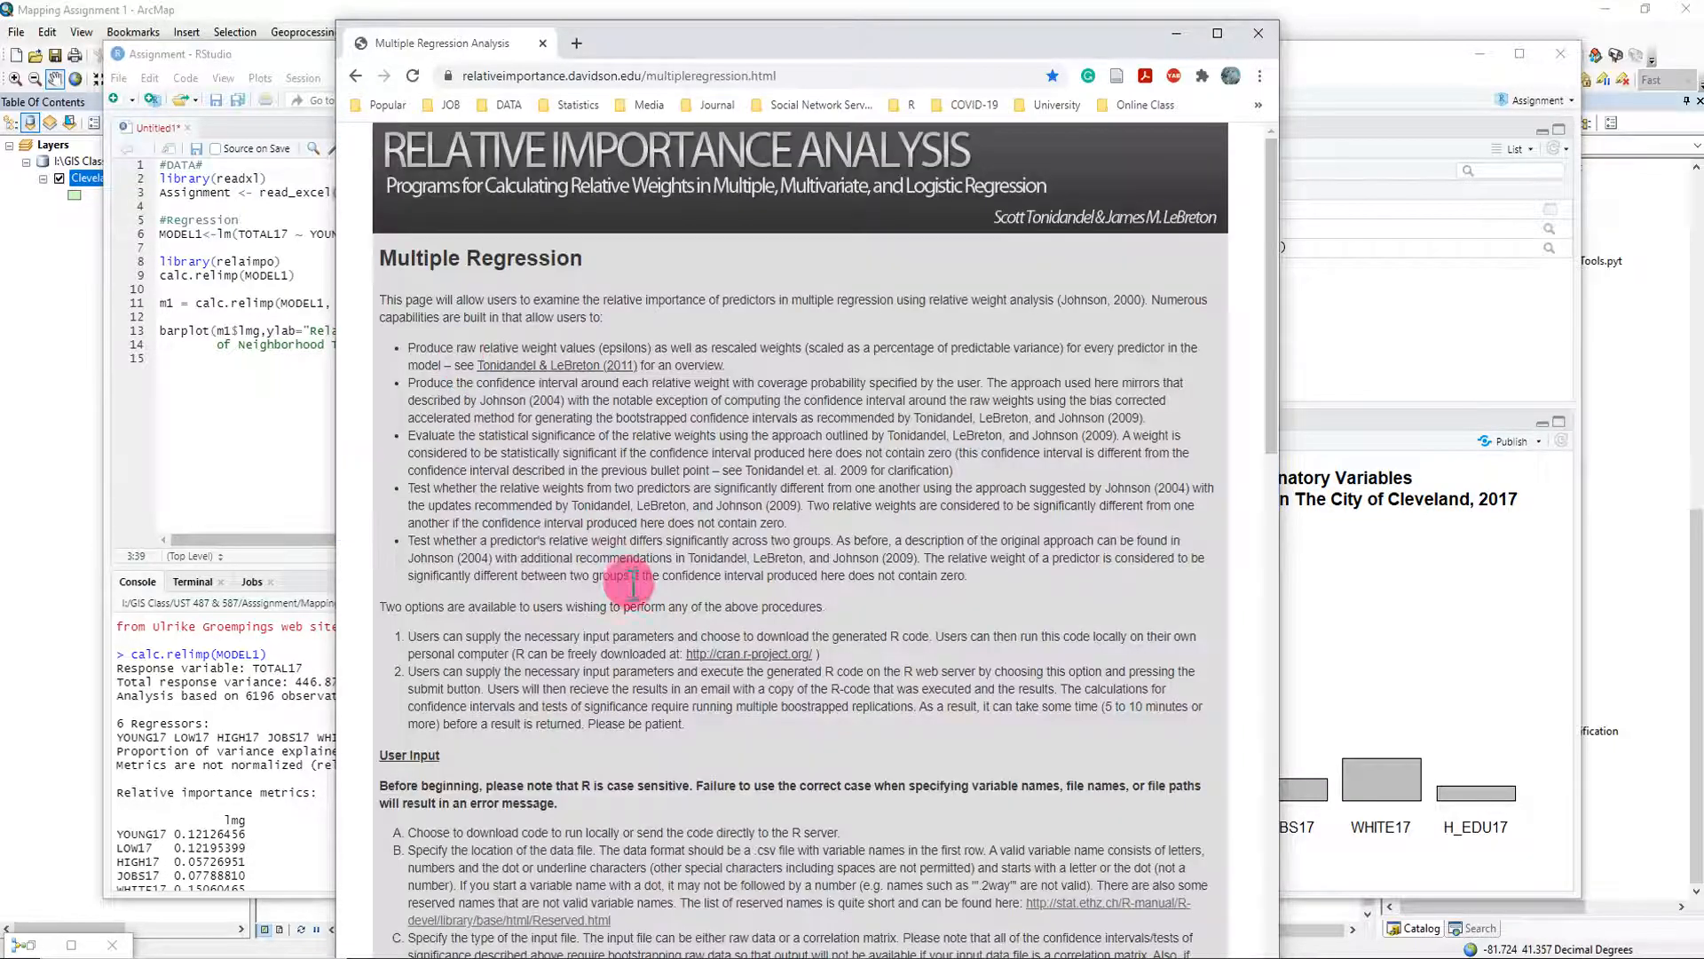
{"action": "scroll", "coordinate": [621, 577], "scroll_direction": "down", "scroll_amount": 15}
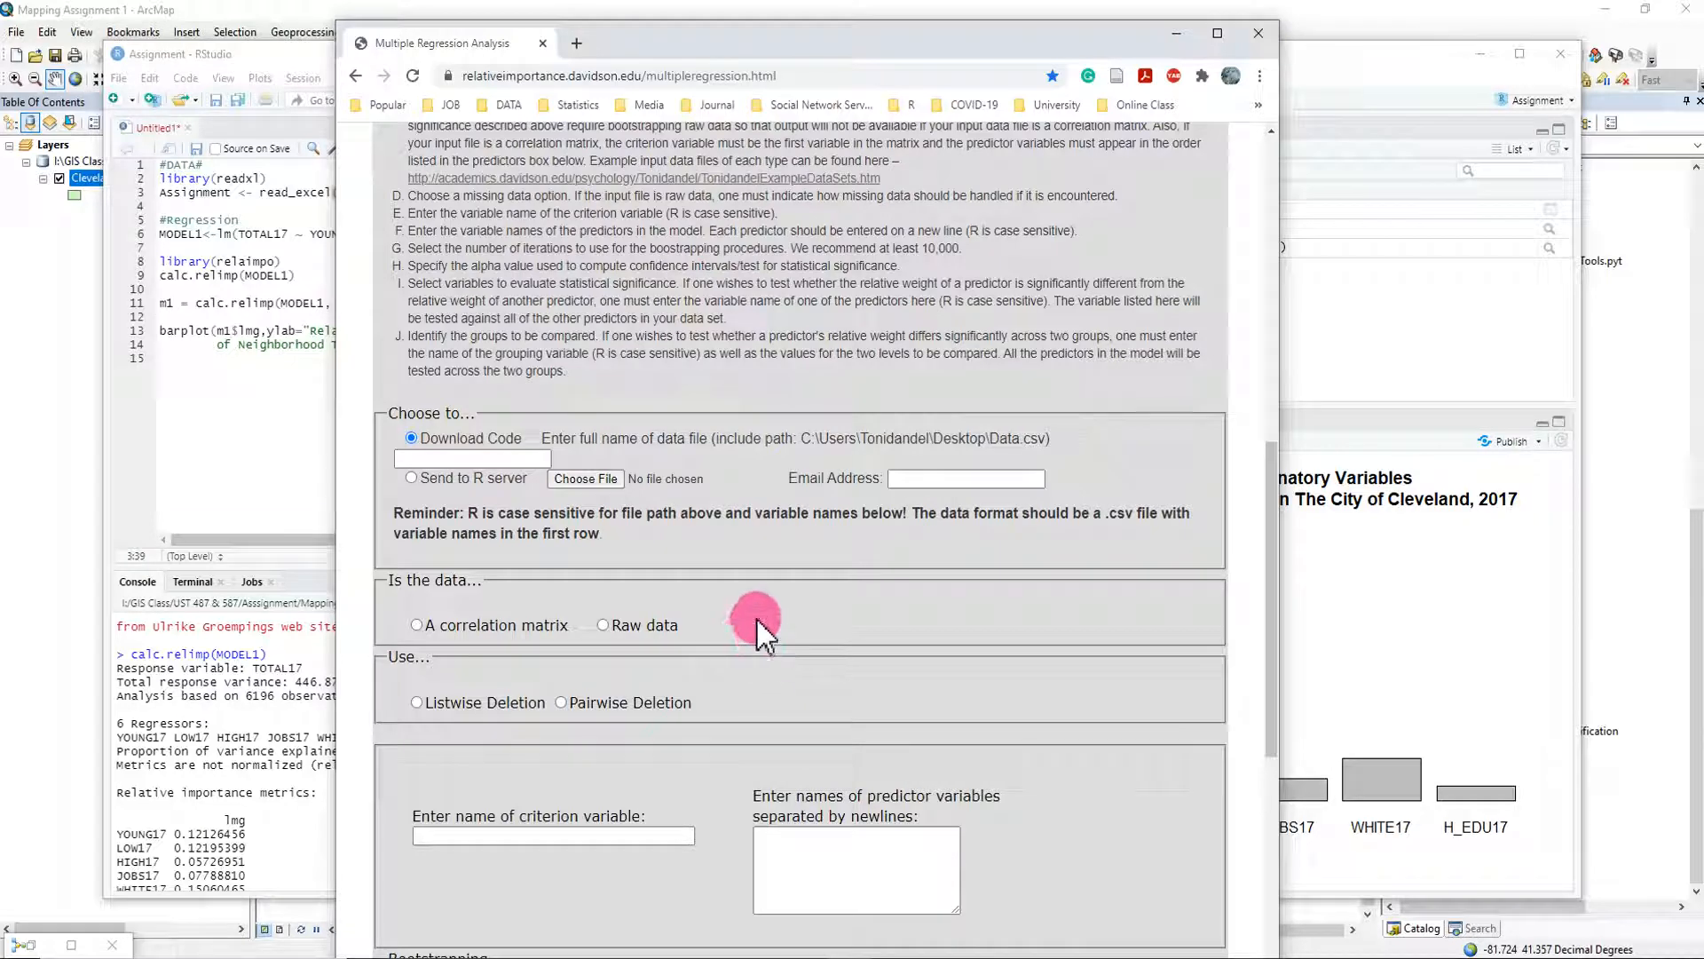
{"action": "scroll", "coordinate": [756, 618], "scroll_direction": "up", "scroll_amount": 2}
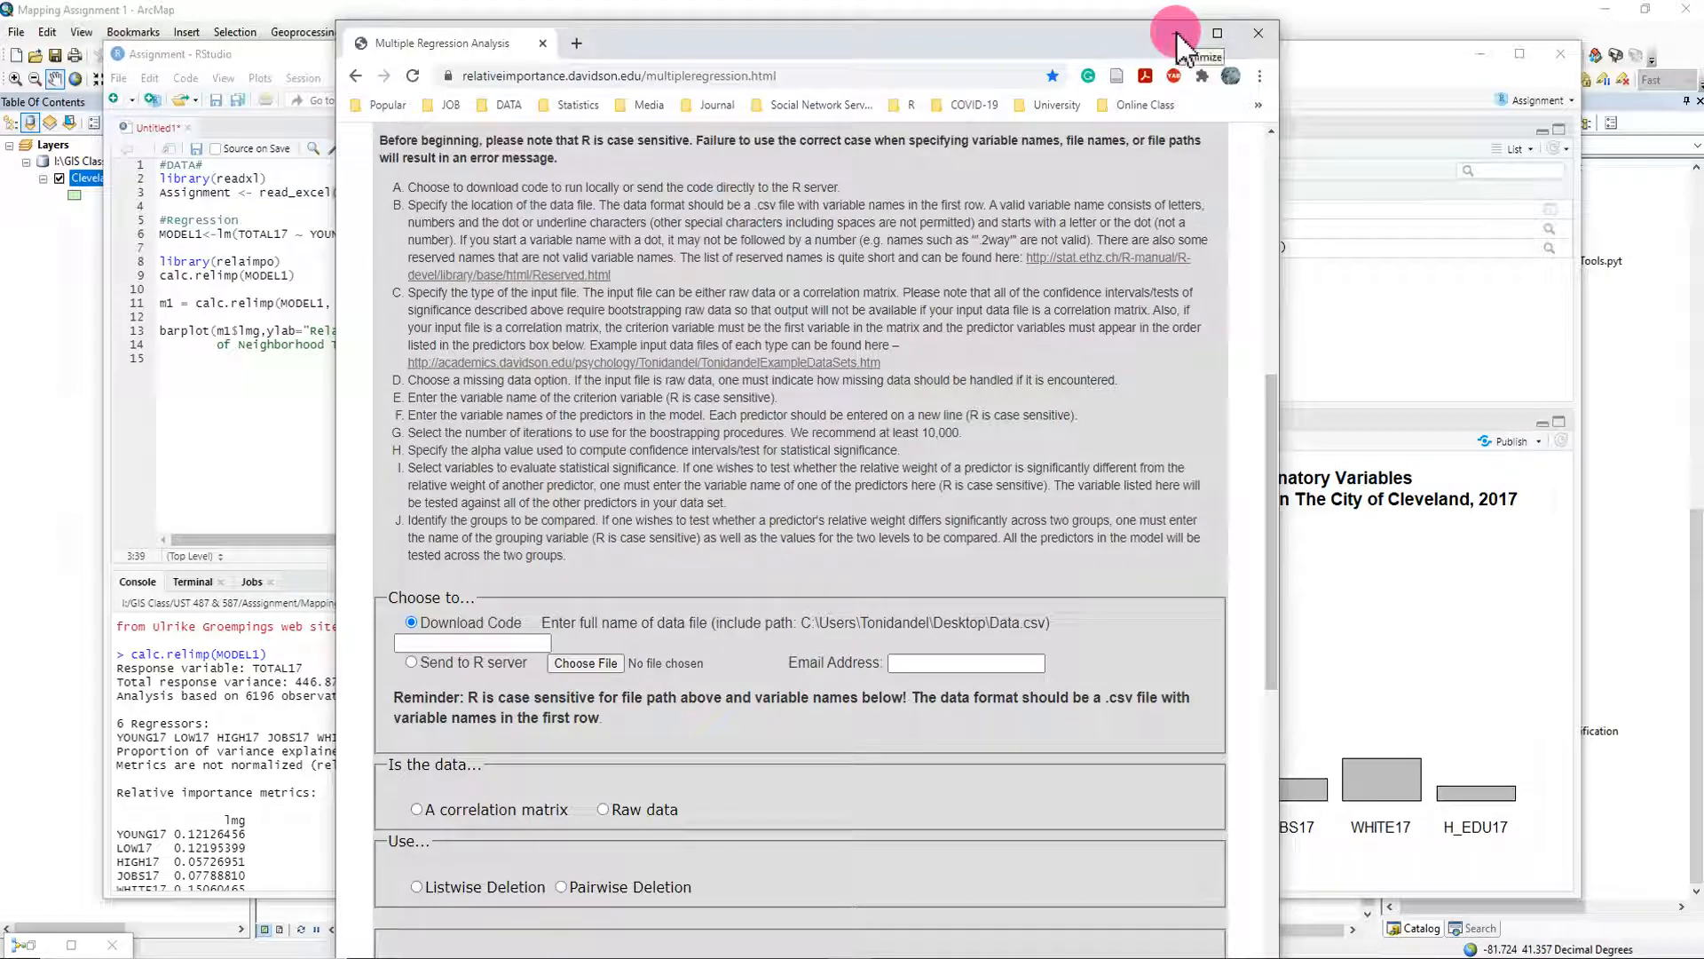
{"action": "scroll", "coordinate": [915, 471], "scroll_direction": "up", "scroll_amount": 3}
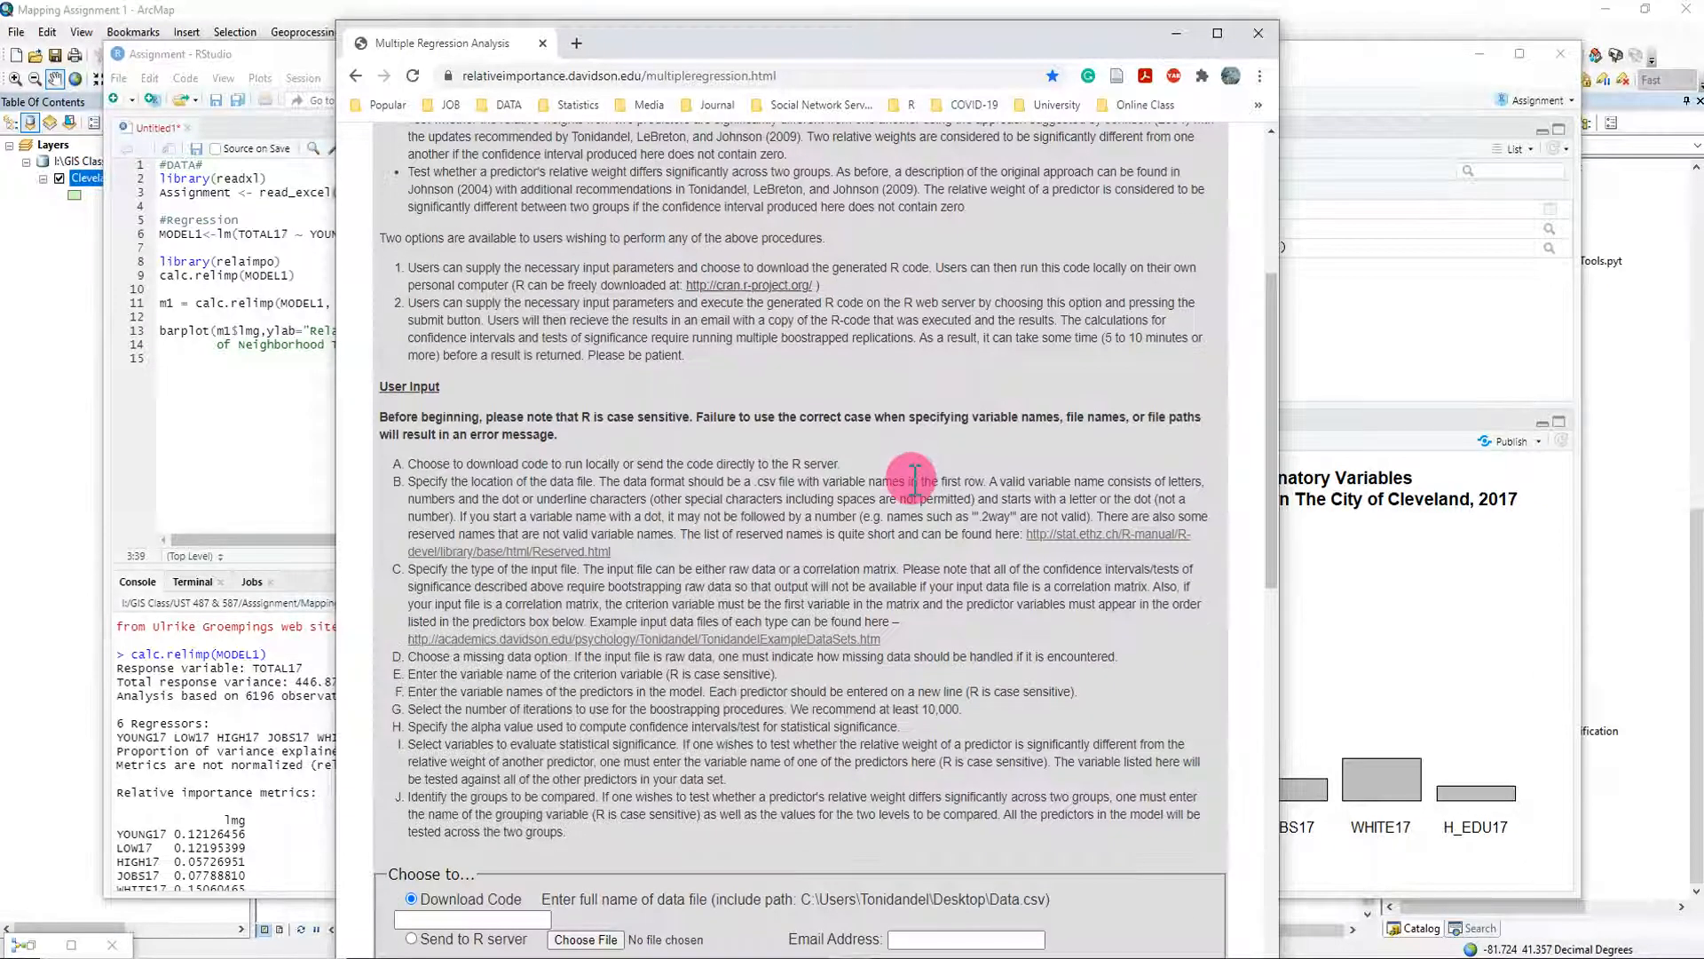
{"action": "scroll", "coordinate": [915, 479], "scroll_direction": "up", "scroll_amount": 2}
{"action": "scroll", "coordinate": [915, 480], "scroll_direction": "down", "scroll_amount": 5}
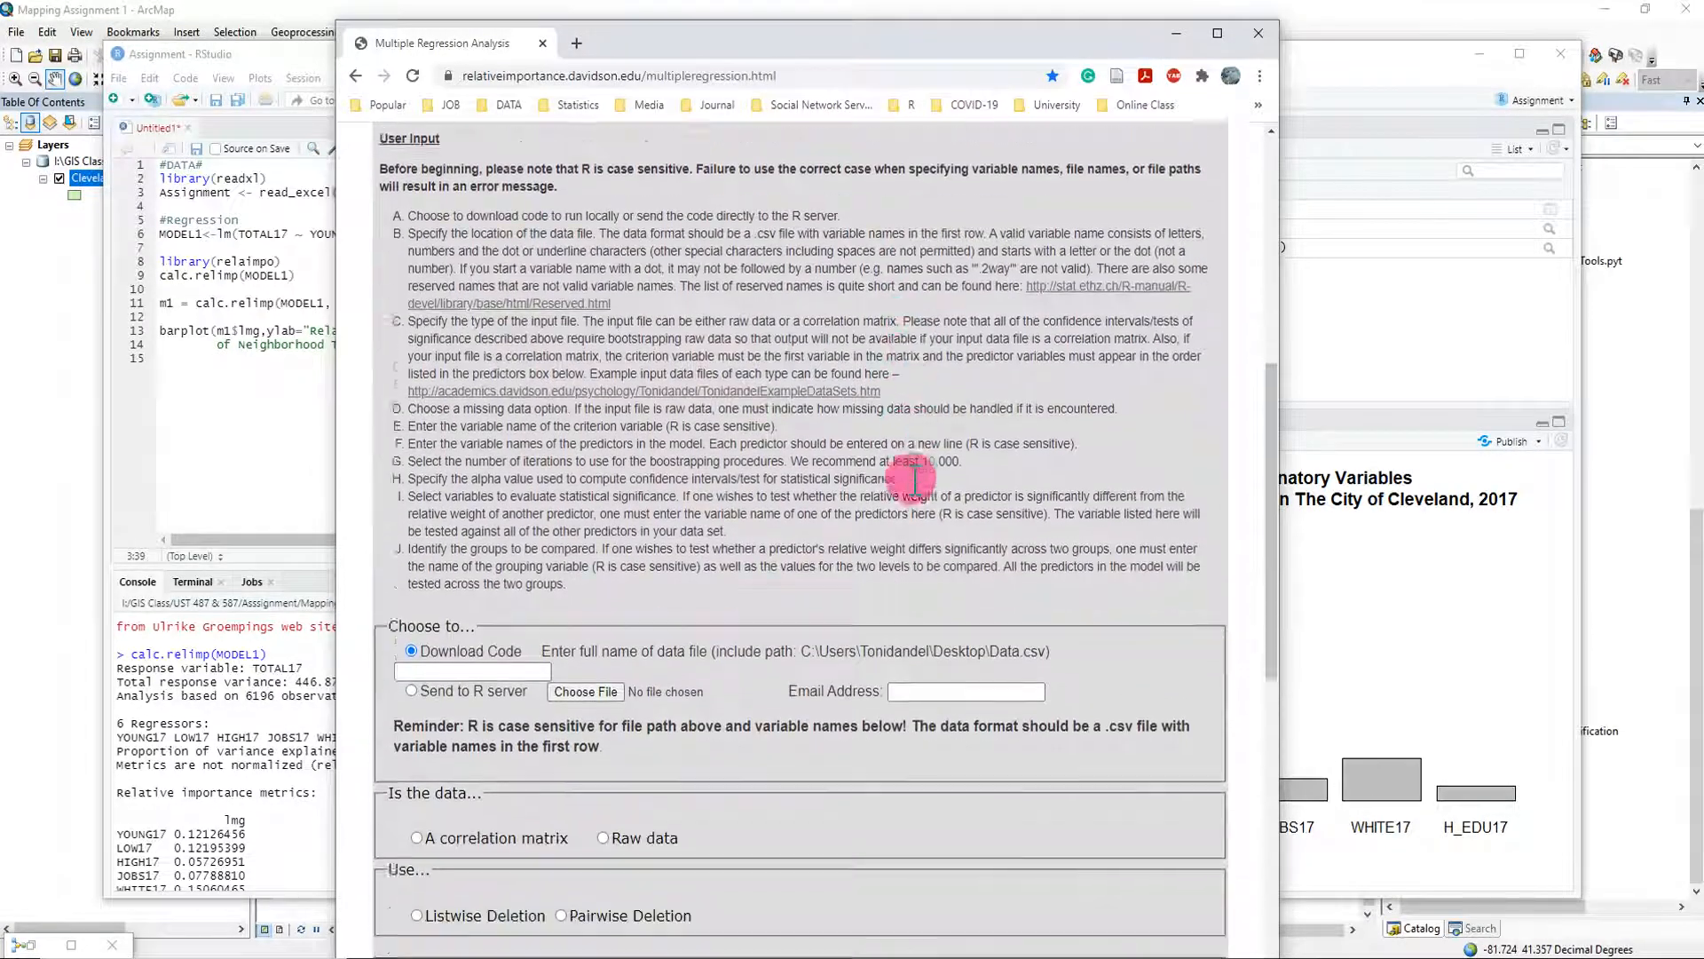
{"action": "scroll", "coordinate": [914, 480], "scroll_direction": "down", "scroll_amount": 1}
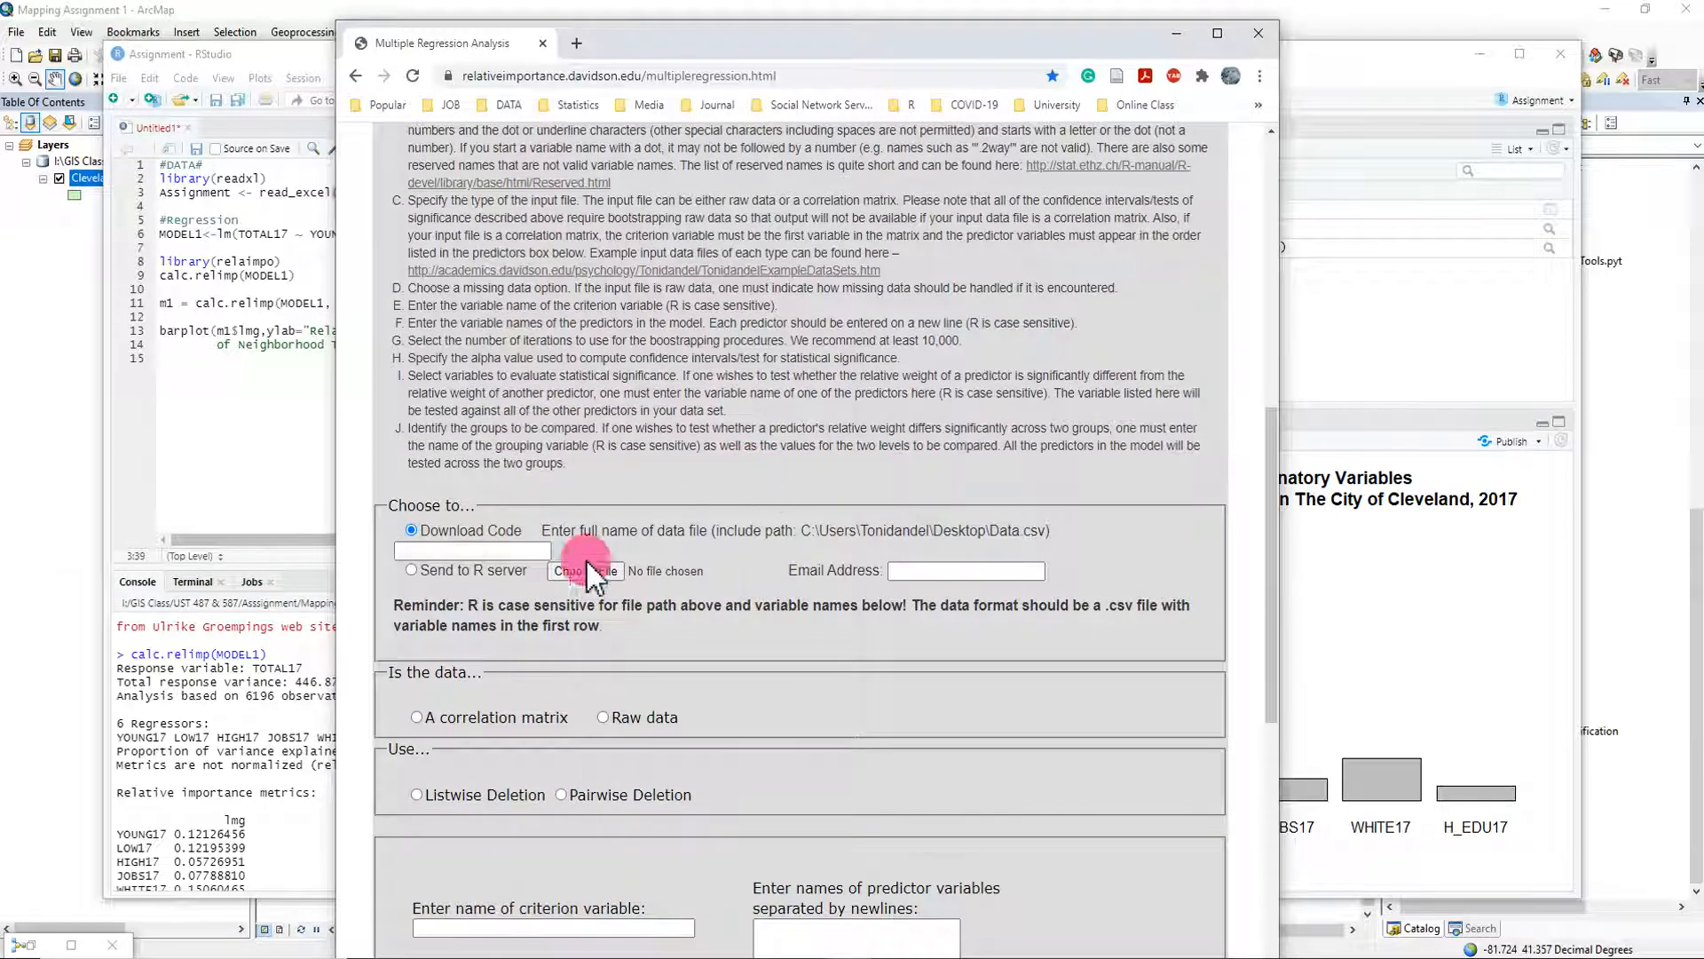
Return to RStudio and examine the relative importance output together with the calc.relimp lines for MODEL1 in the script.
{"action": "left_click", "coordinate": [228, 710]}
{"action": "scroll", "coordinate": [235, 723], "scroll_direction": "down", "scroll_amount": 3}
{"action": "left_click_drag", "start_coordinate": [251, 792], "coordinate": [116, 624]}
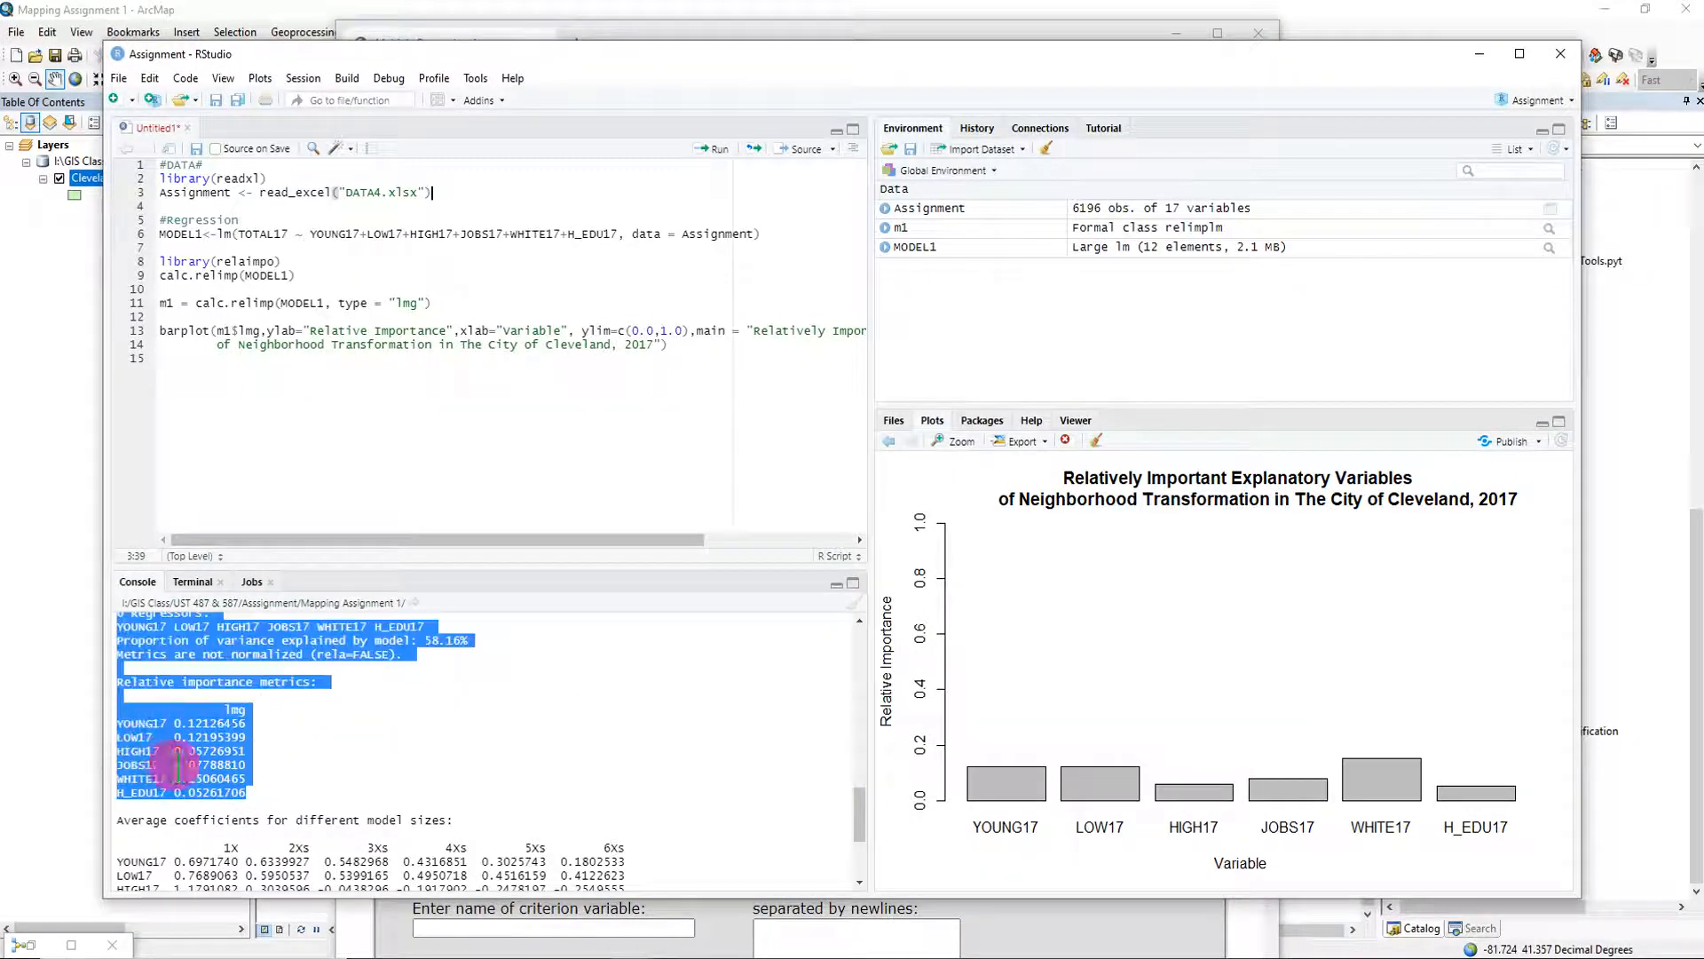
{"action": "left_click", "coordinate": [177, 763]}
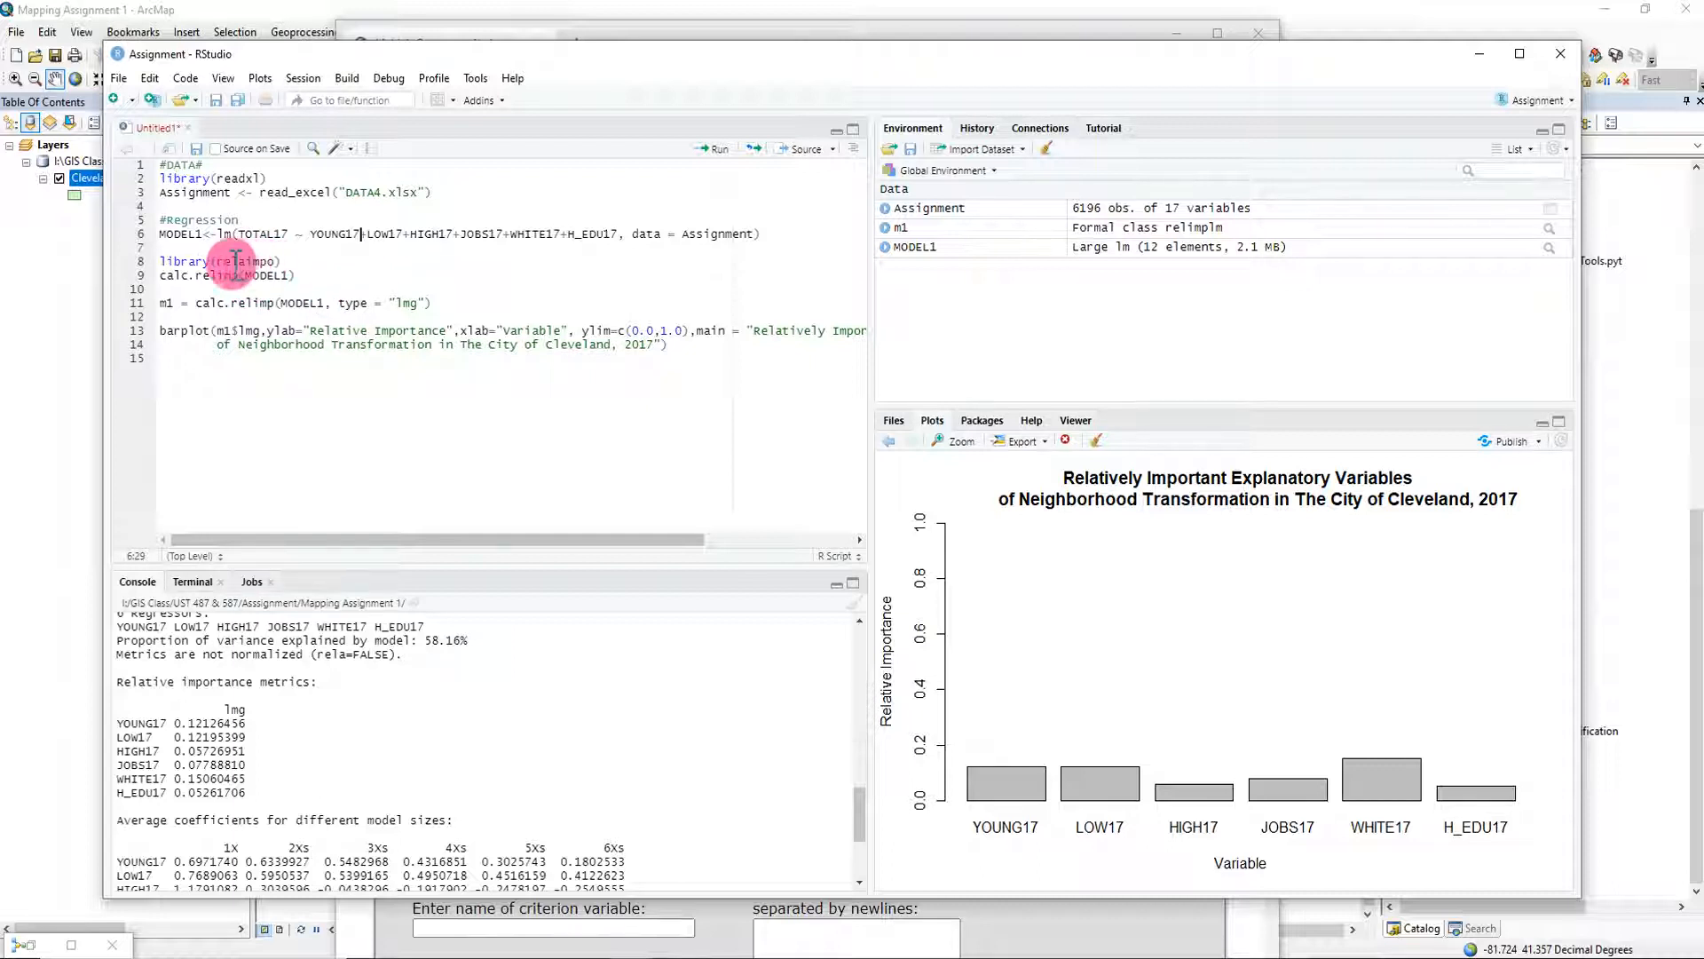
{"action": "left_click_drag", "start_coordinate": [162, 275], "coordinate": [277, 277]}
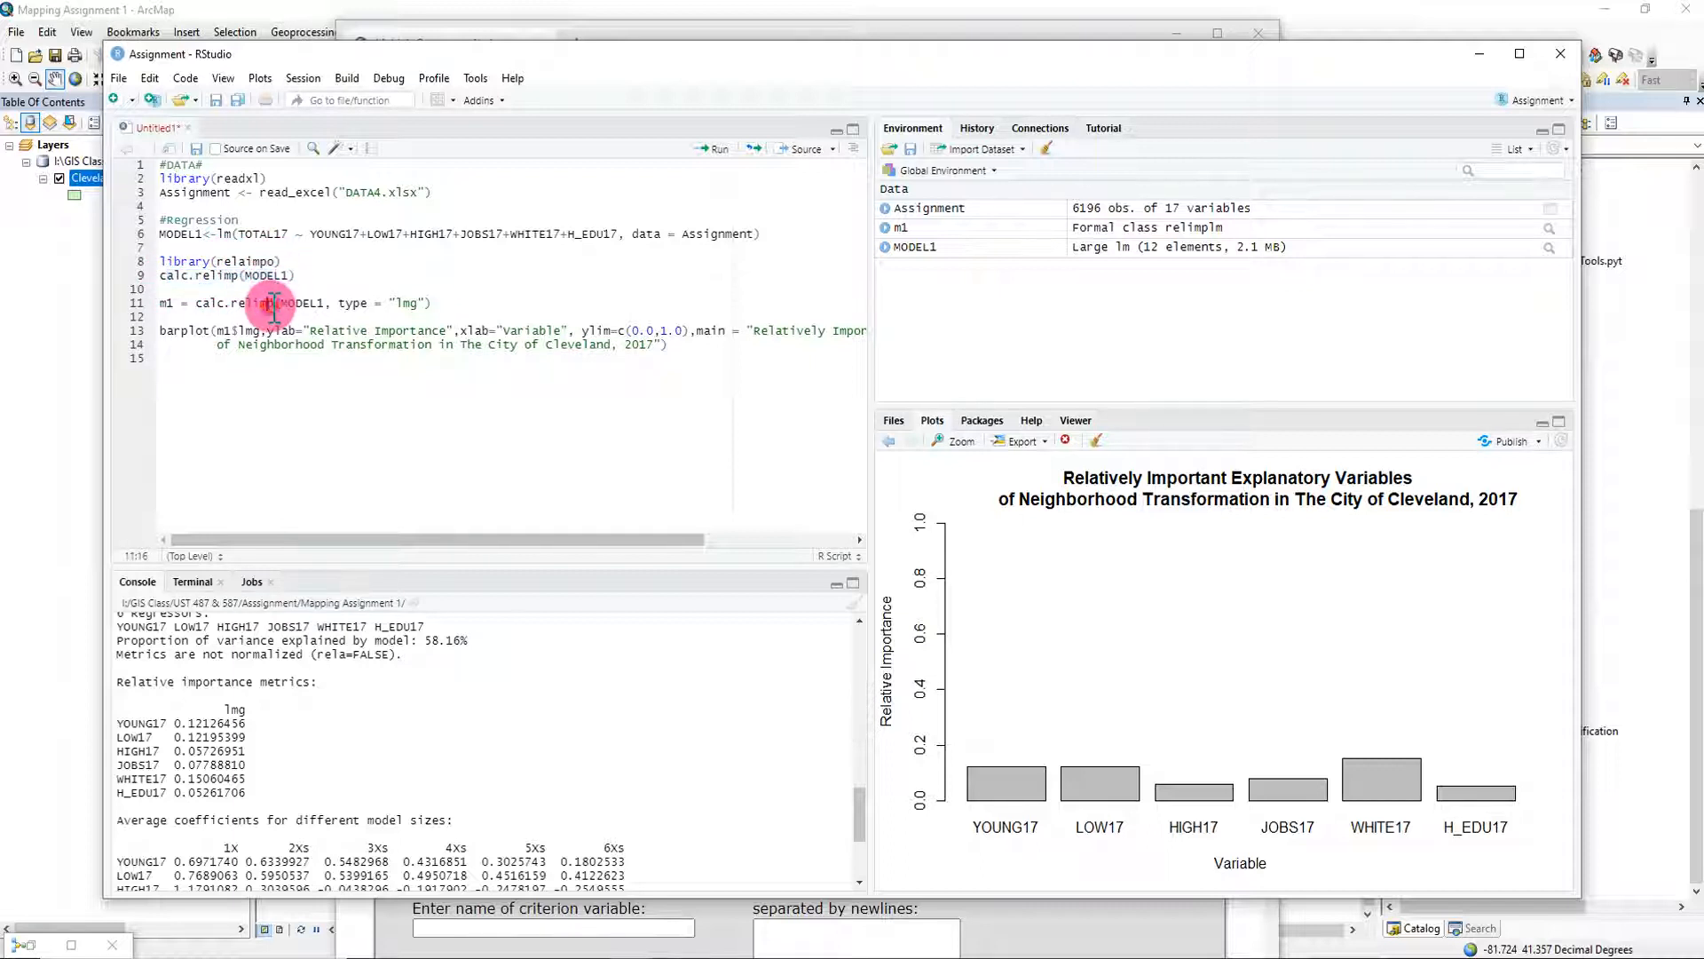
{"action": "left_click", "coordinate": [451, 303]}
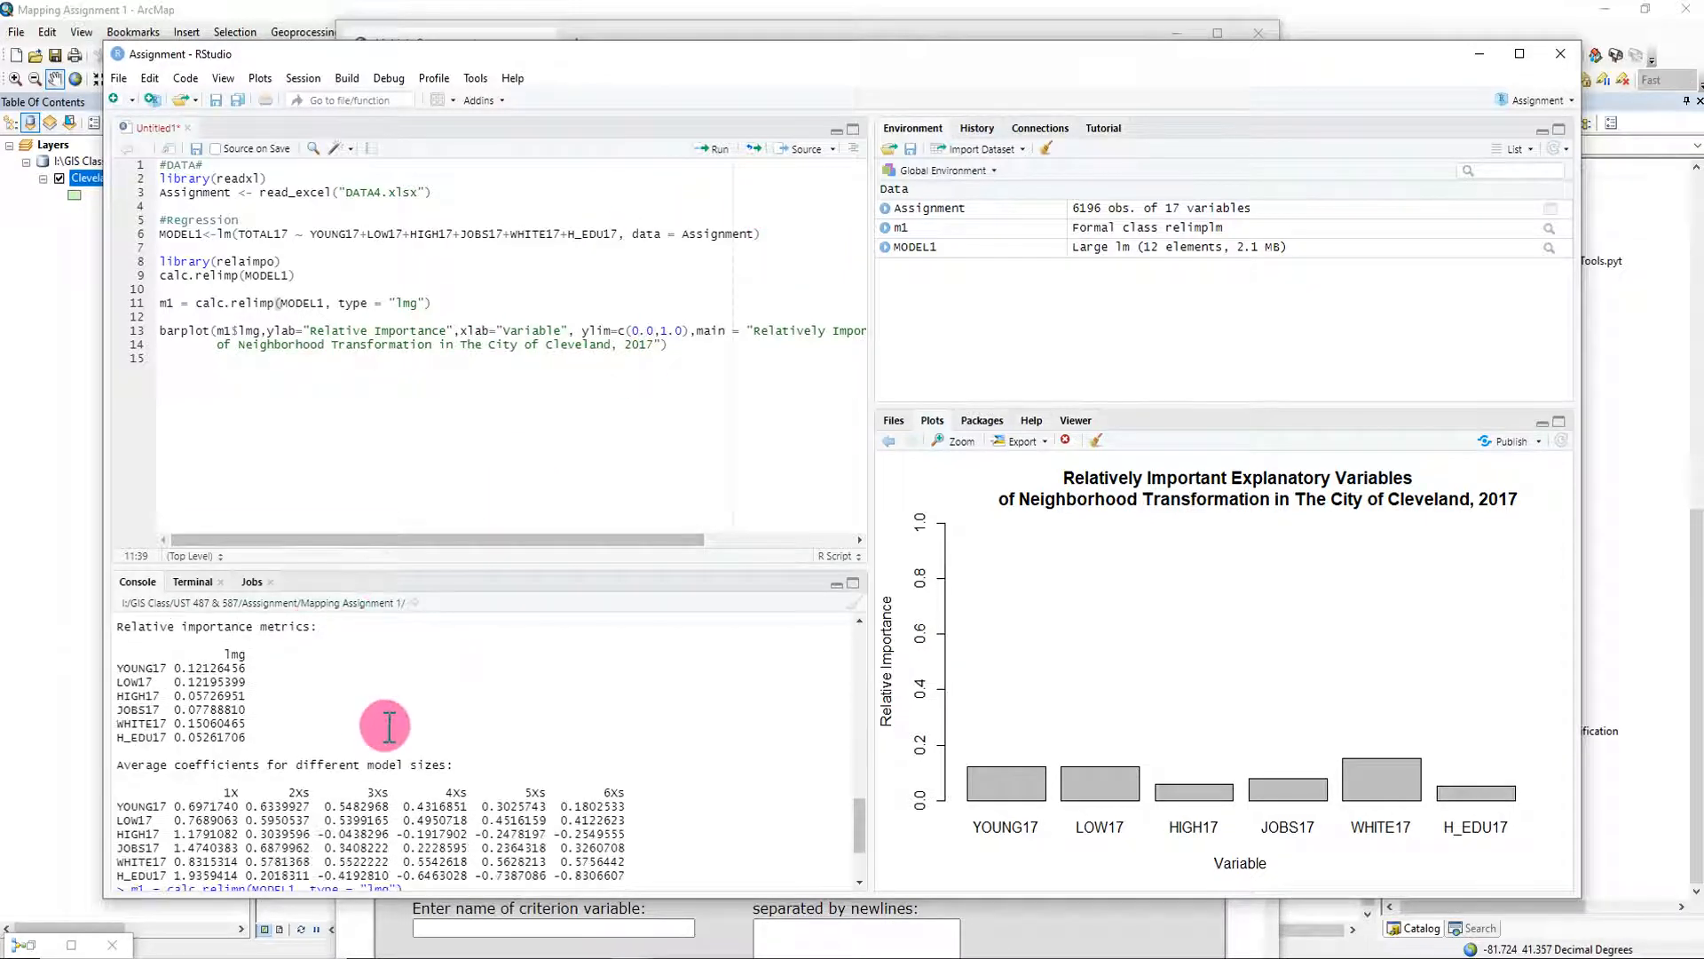
Compare the lmg relative importance metrics from YOUNG17 to H_EDU17 in the console with the bars in the plot.
{"action": "scroll", "coordinate": [368, 726], "scroll_direction": "up", "scroll_amount": 2}
{"action": "scroll", "coordinate": [364, 724], "scroll_direction": "up", "scroll_amount": 1}
{"action": "scroll", "coordinate": [364, 724], "scroll_direction": "down", "scroll_amount": 3}
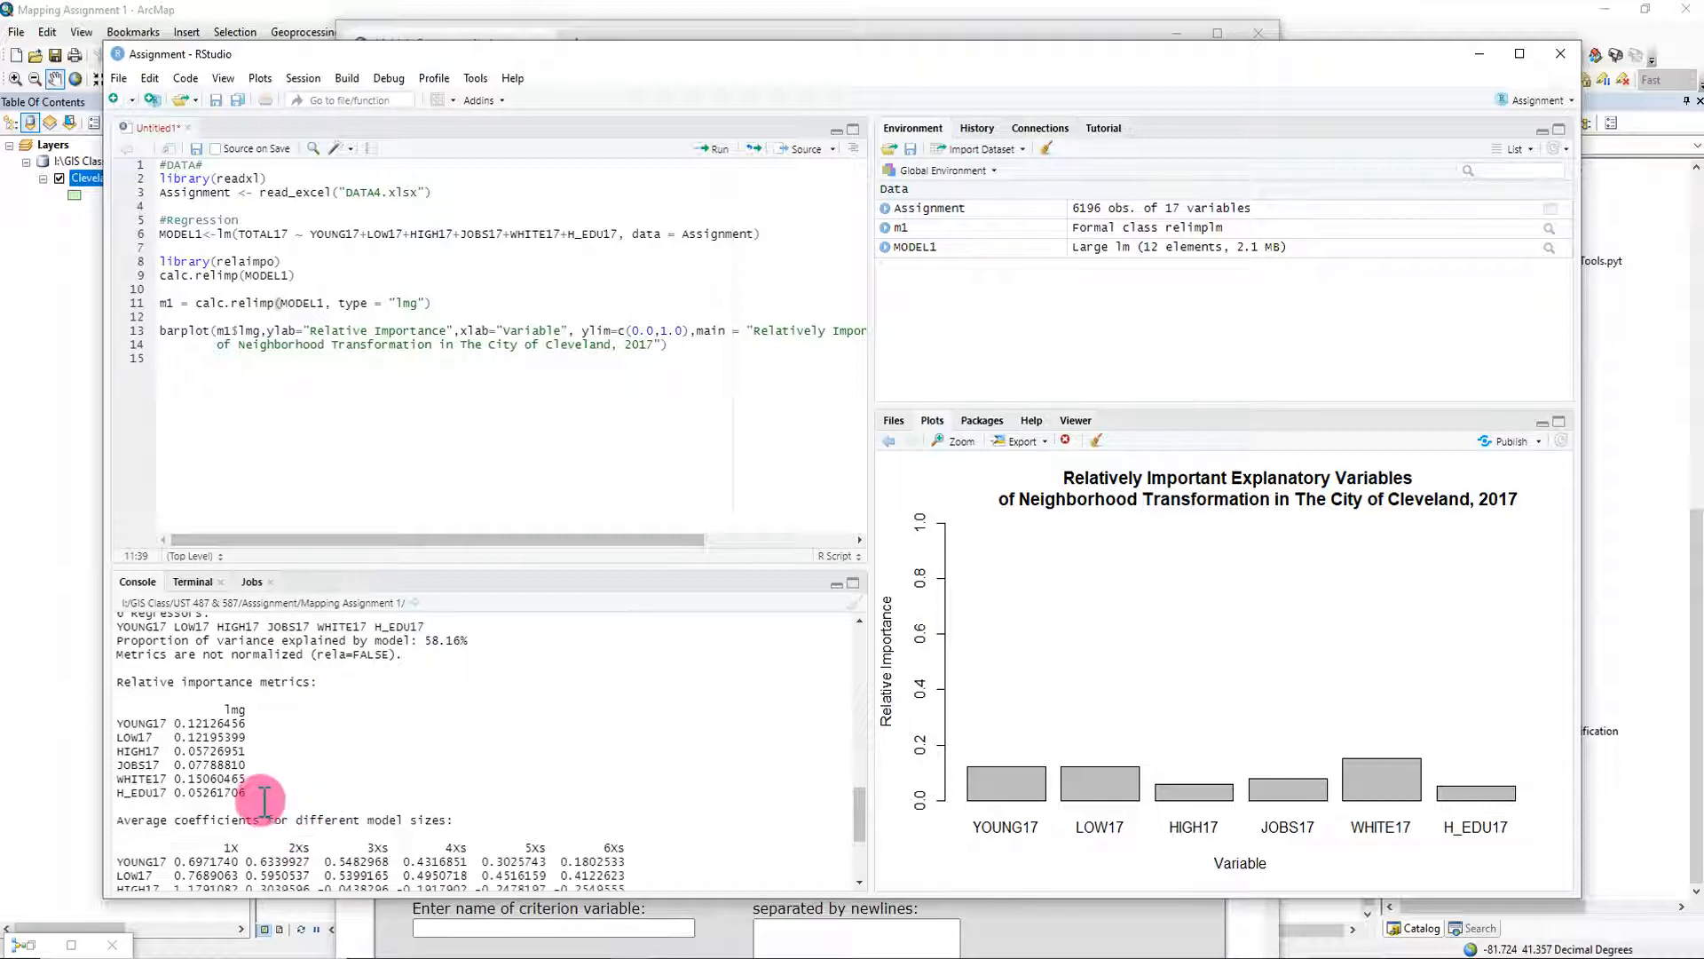
{"action": "left_click_drag", "start_coordinate": [251, 797], "coordinate": [122, 708]}
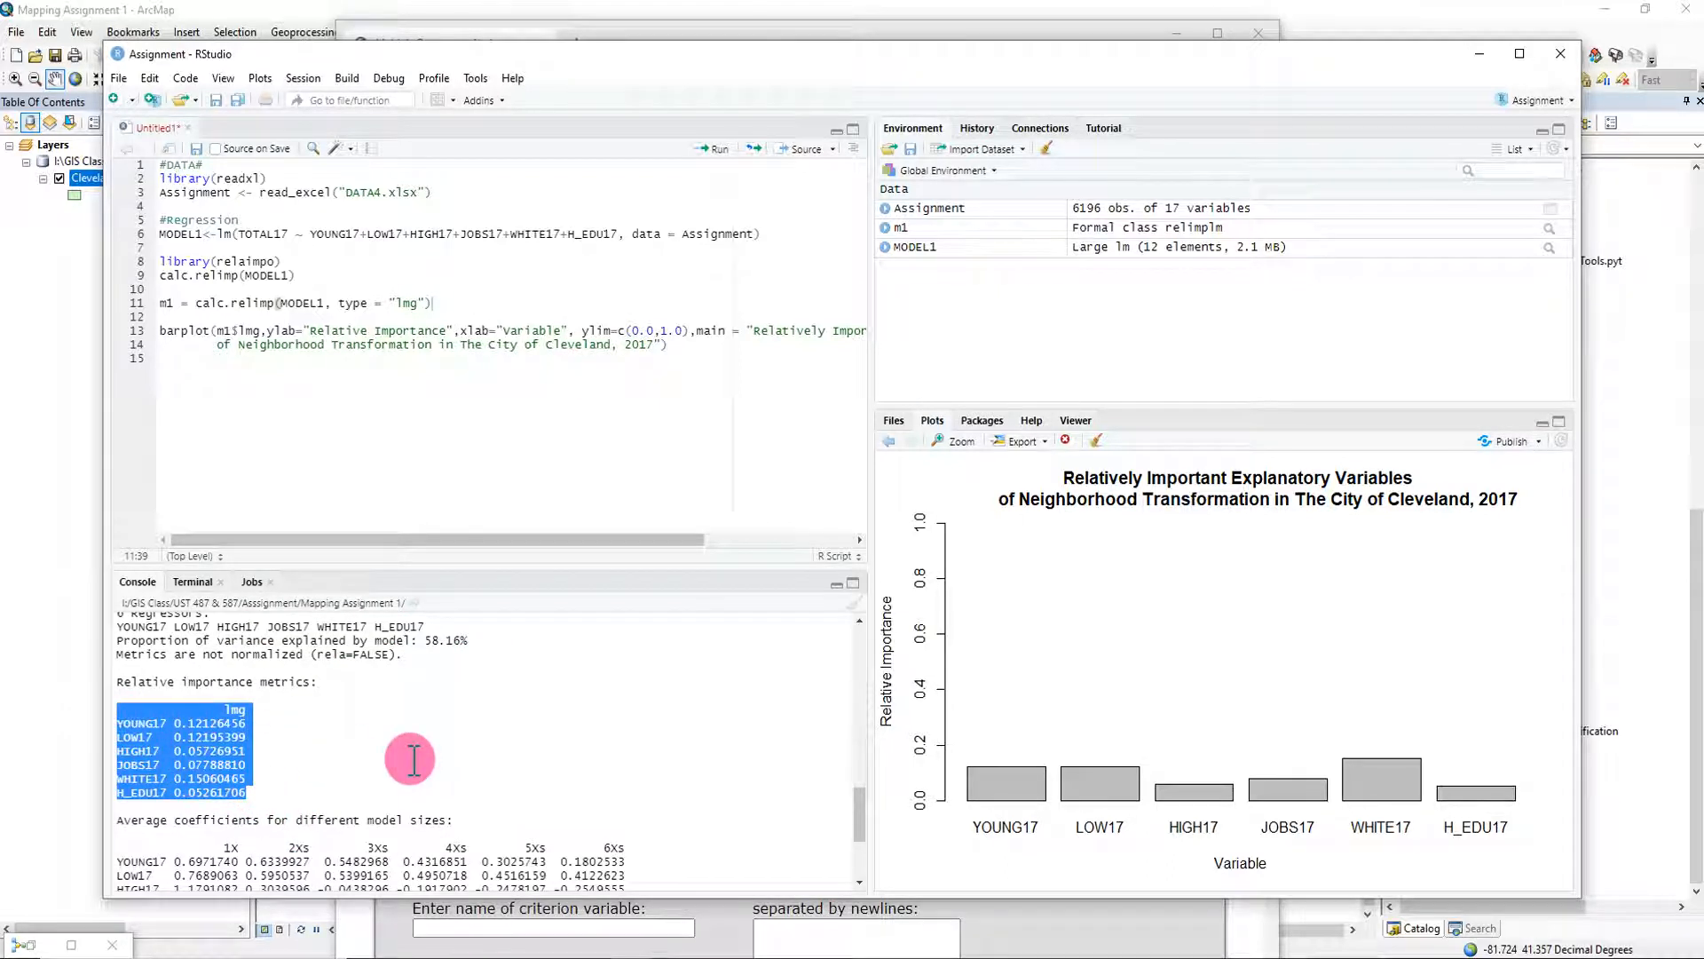
{"action": "scroll", "coordinate": [410, 757], "scroll_direction": "down", "scroll_amount": 2}
{"action": "left_click", "coordinate": [1164, 668]}
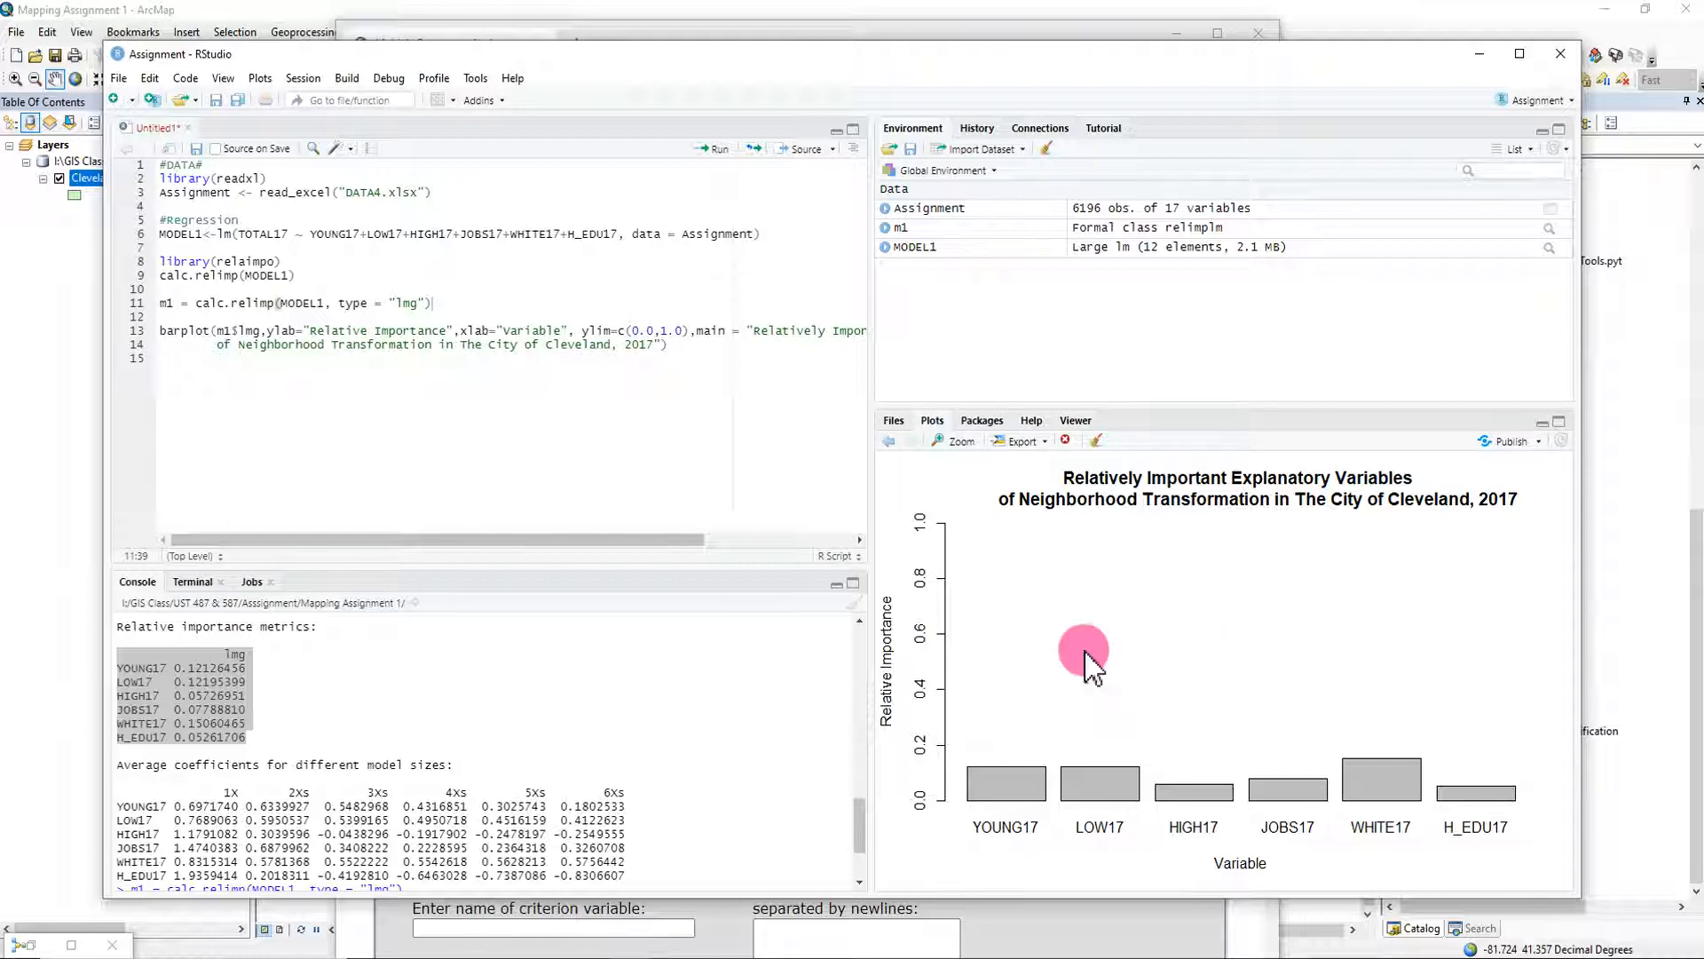
{"action": "left_click", "coordinate": [205, 696]}
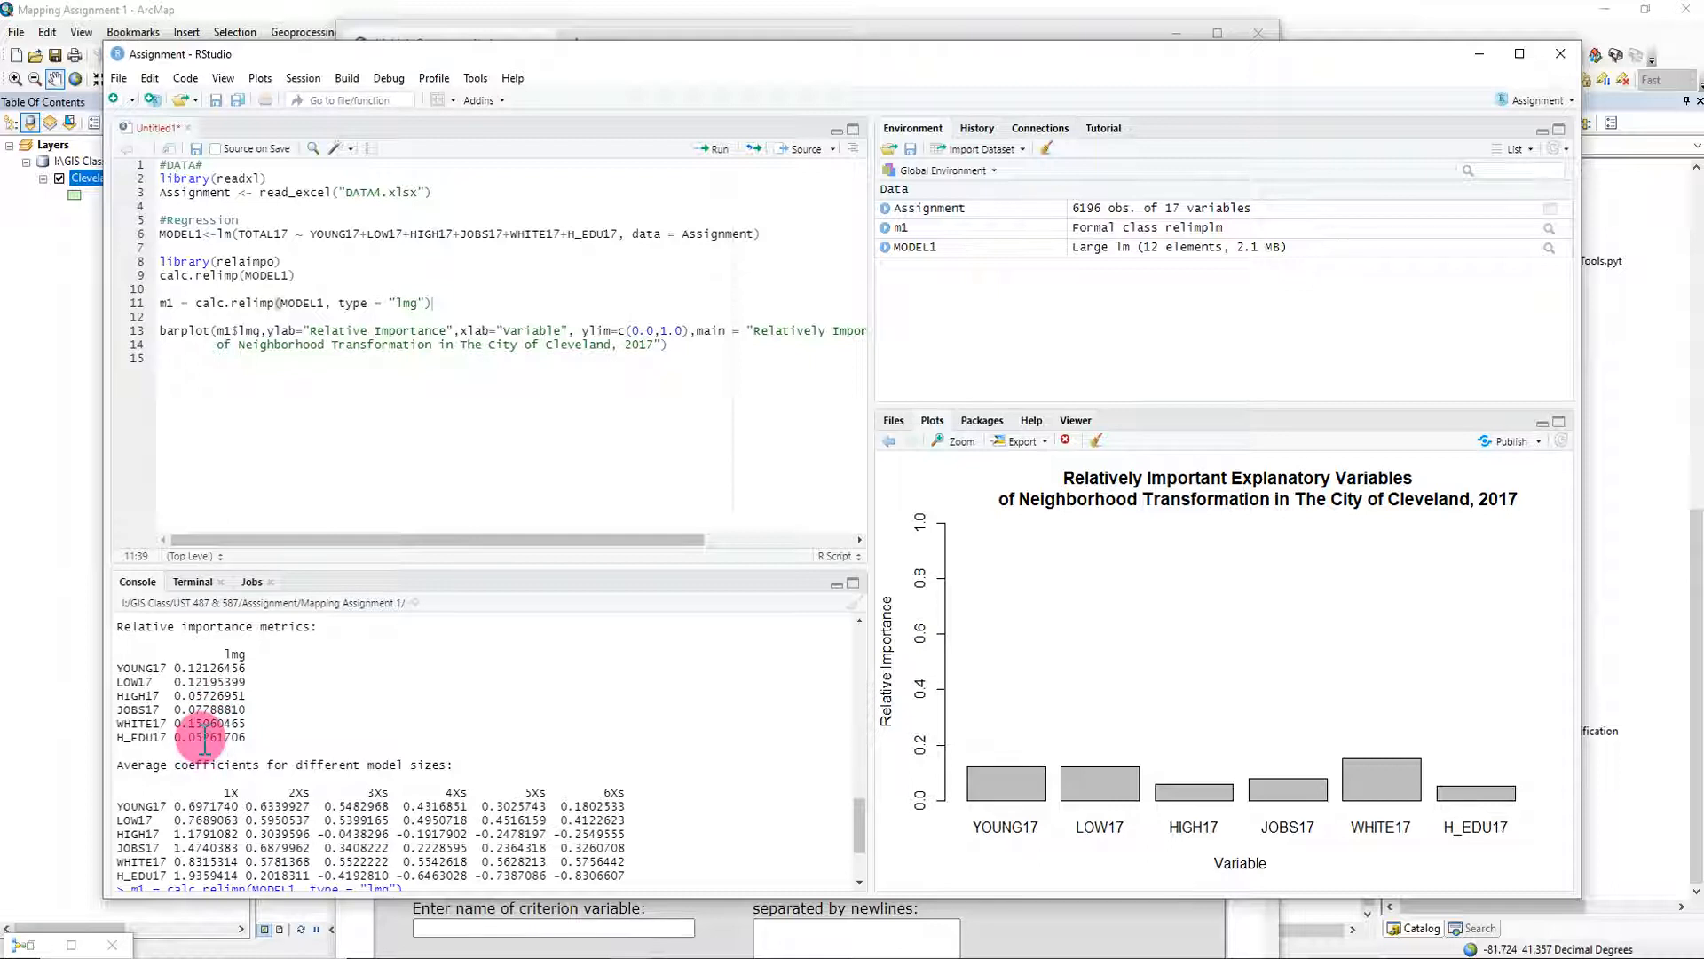
Examine the proportion of variance explained by the model in the console's calc.relimp output.
{"action": "scroll", "coordinate": [305, 736], "scroll_direction": "up", "scroll_amount": 2}
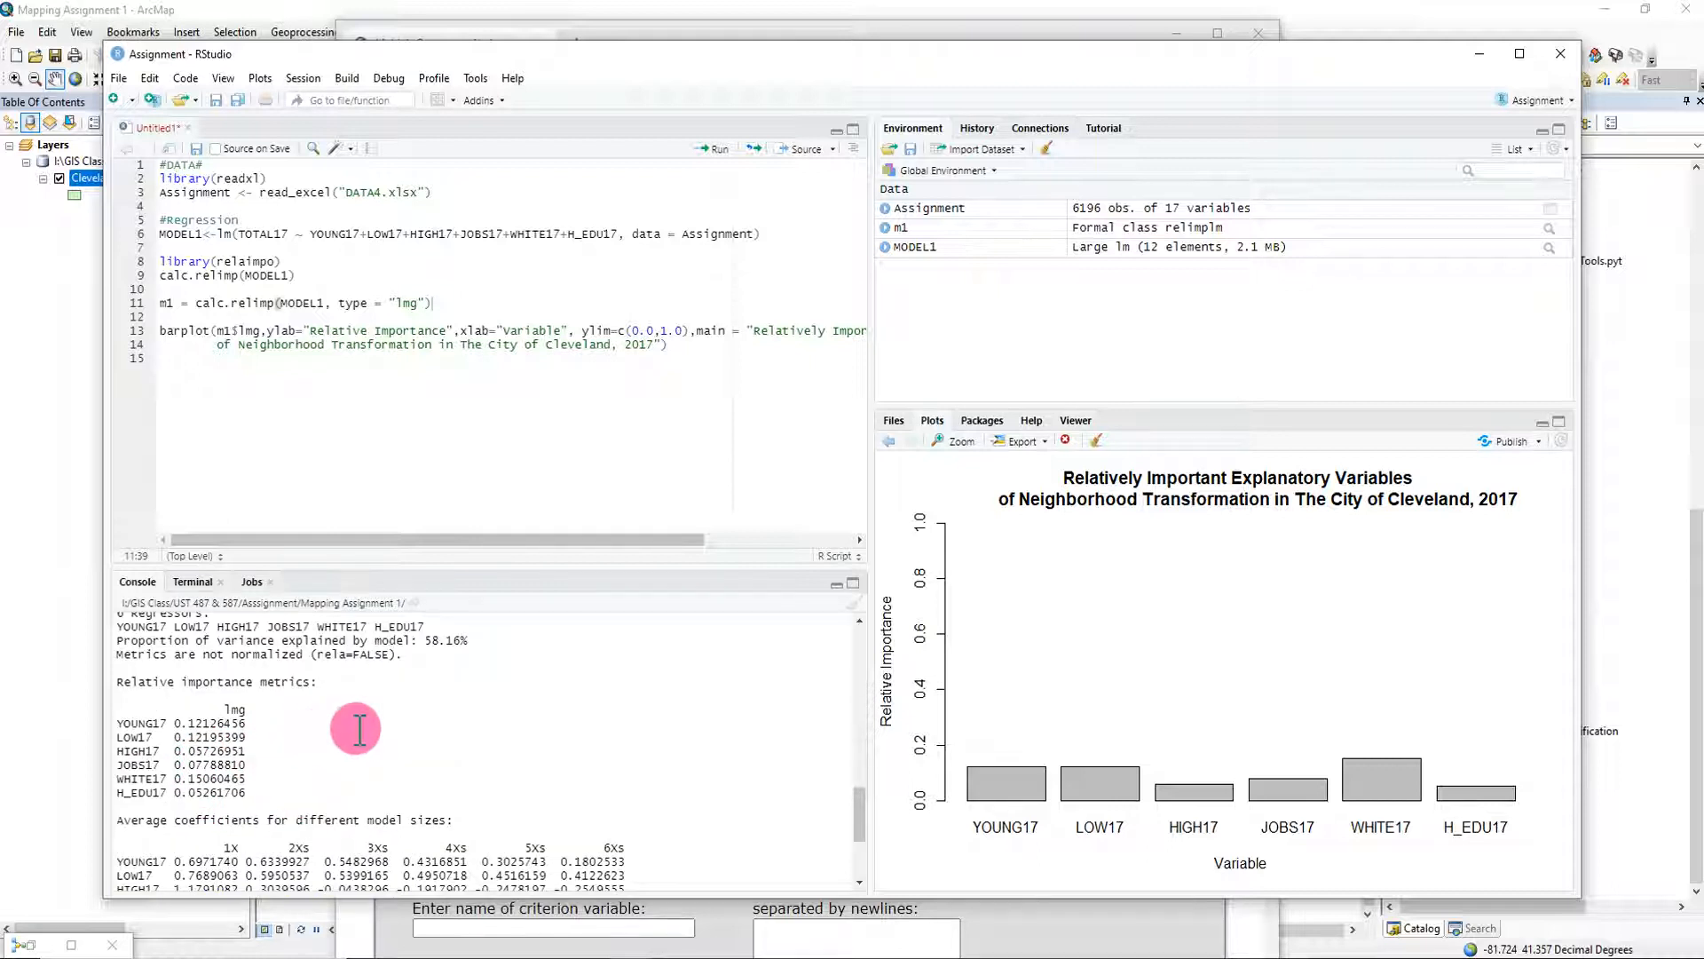
{"action": "left_click_drag", "start_coordinate": [426, 646], "coordinate": [463, 645]}
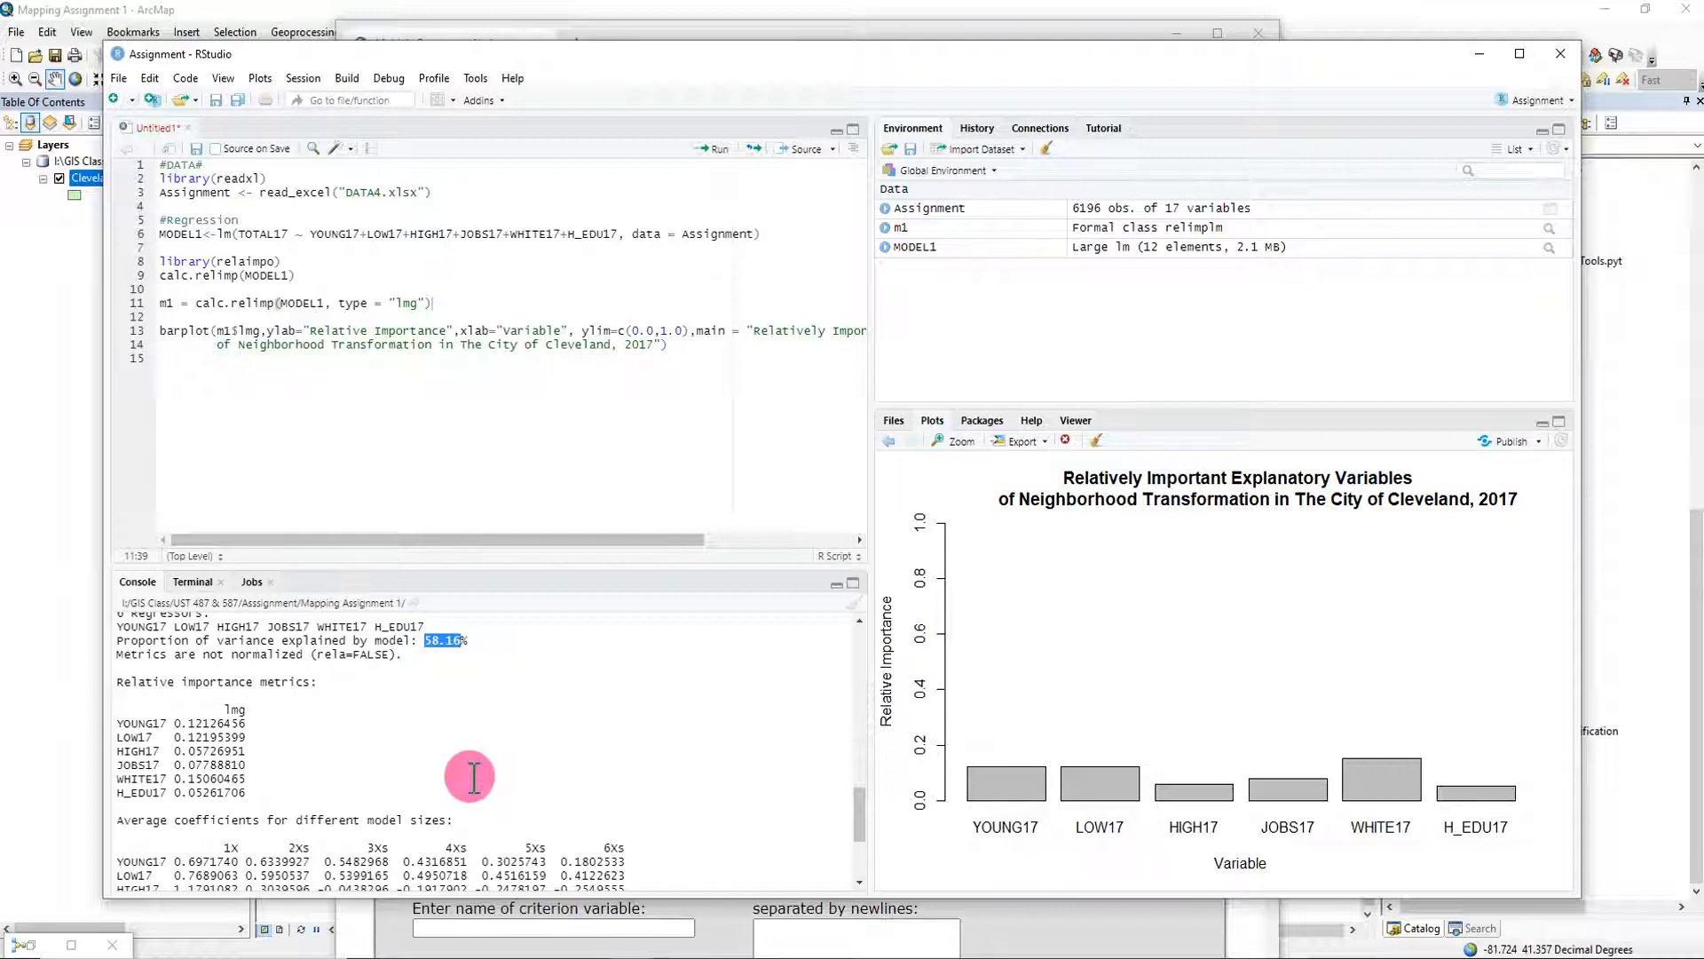
{"action": "scroll", "coordinate": [528, 763], "scroll_direction": "up", "scroll_amount": 2}
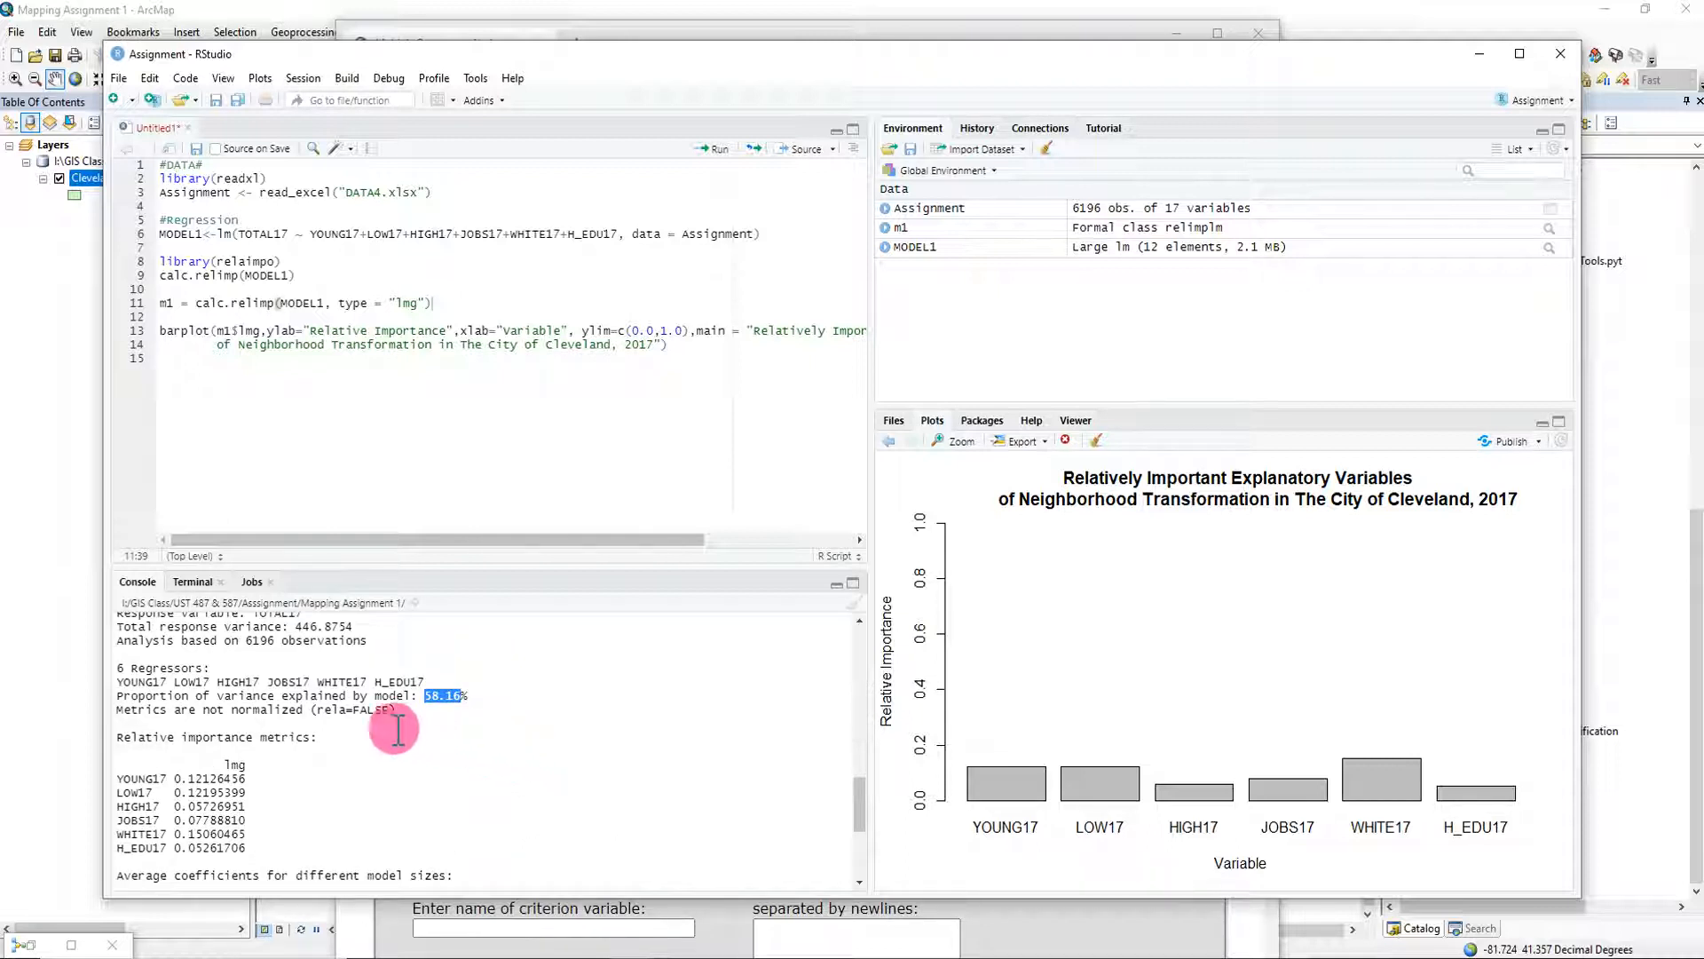
{"action": "left_click", "coordinate": [278, 695]}
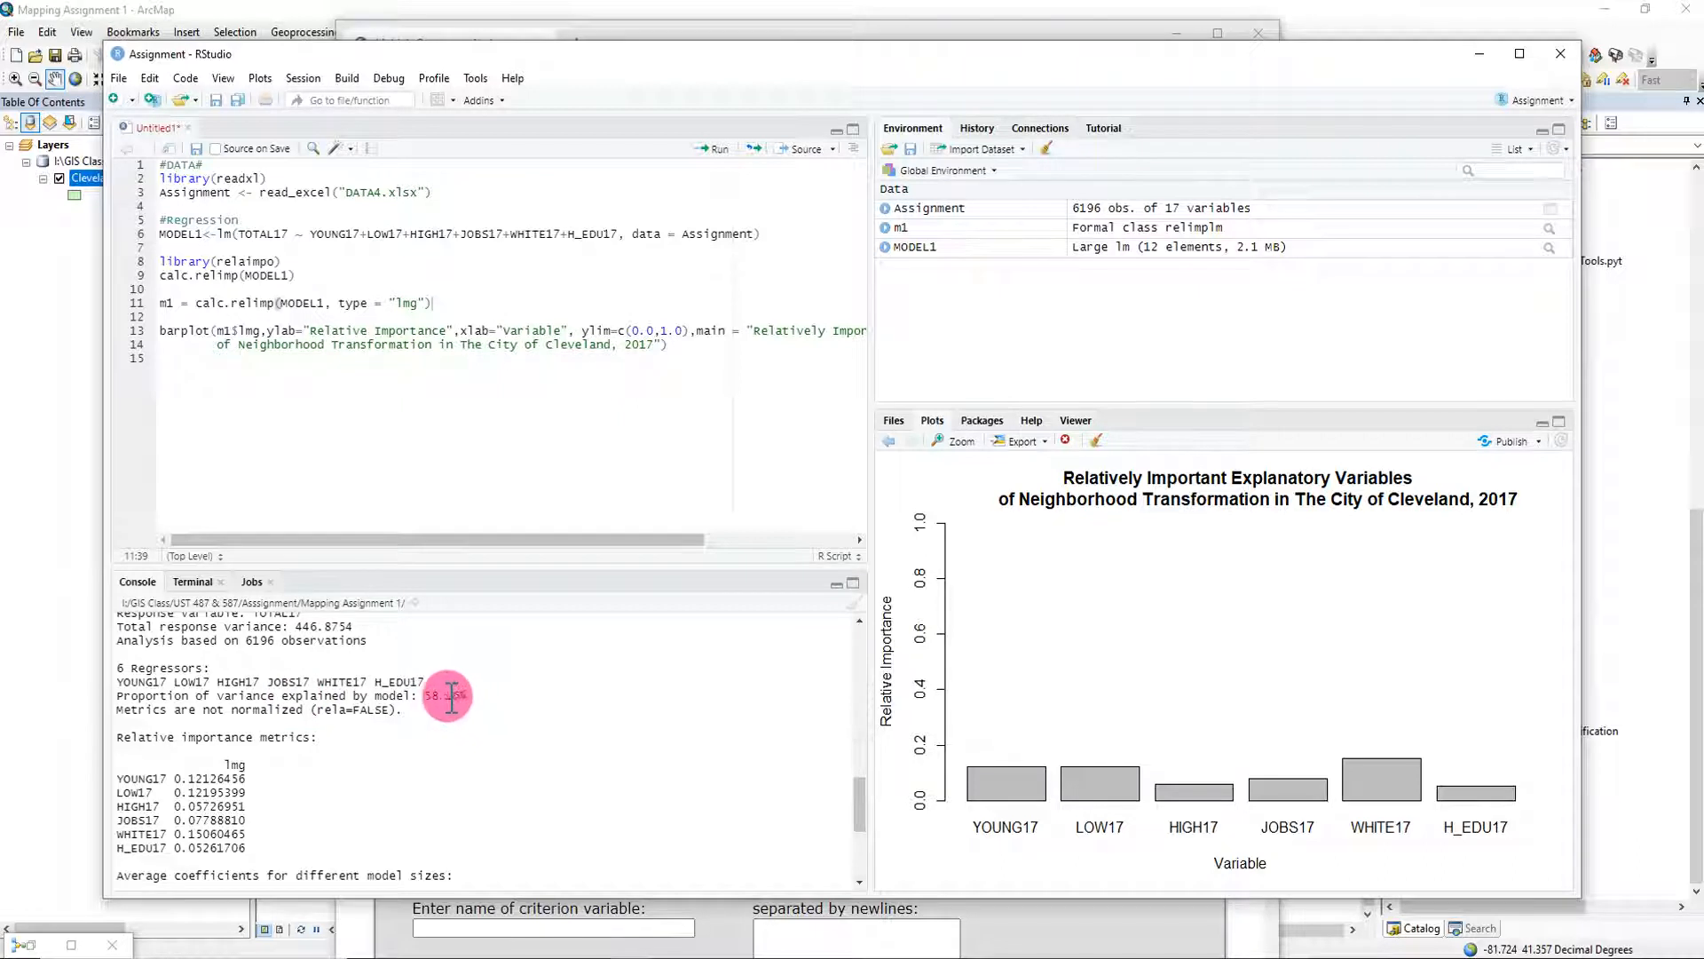
{"action": "left_click_drag", "start_coordinate": [425, 695], "coordinate": [460, 695]}
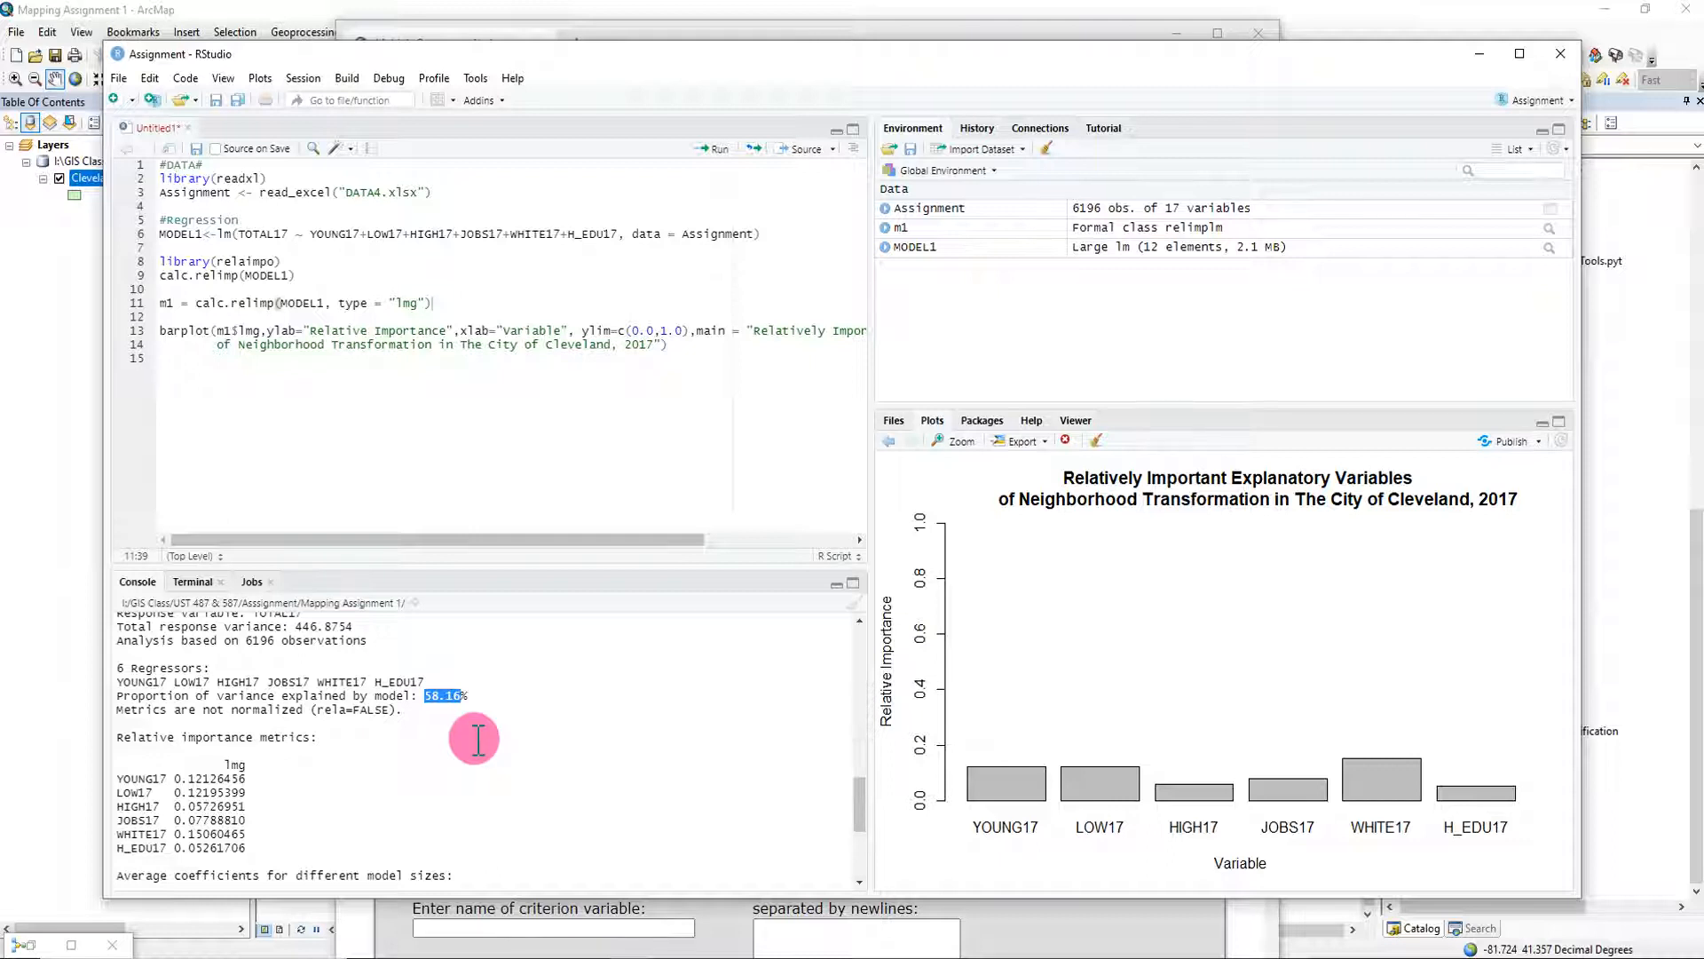
Compare the lmg metrics from YOUNG17 to H_EDU17 with the proportion of variance explained in the console.
{"action": "left_click_drag", "start_coordinate": [246, 851], "coordinate": [135, 781]}
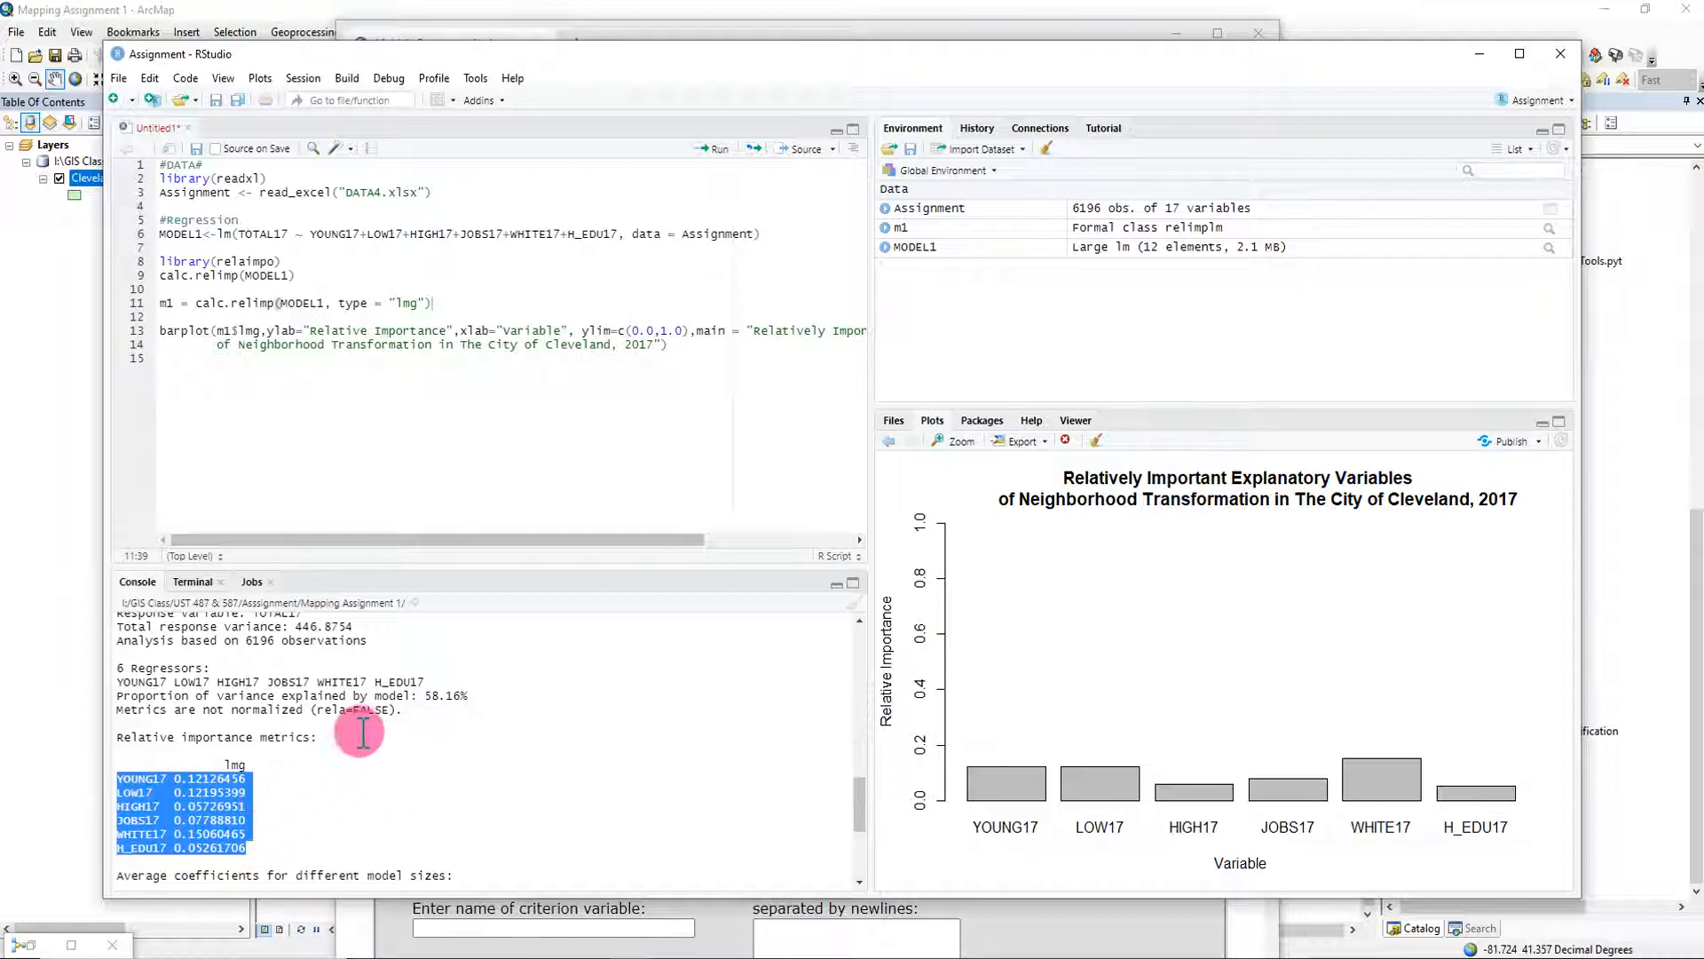
{"action": "left_click", "coordinate": [450, 698]}
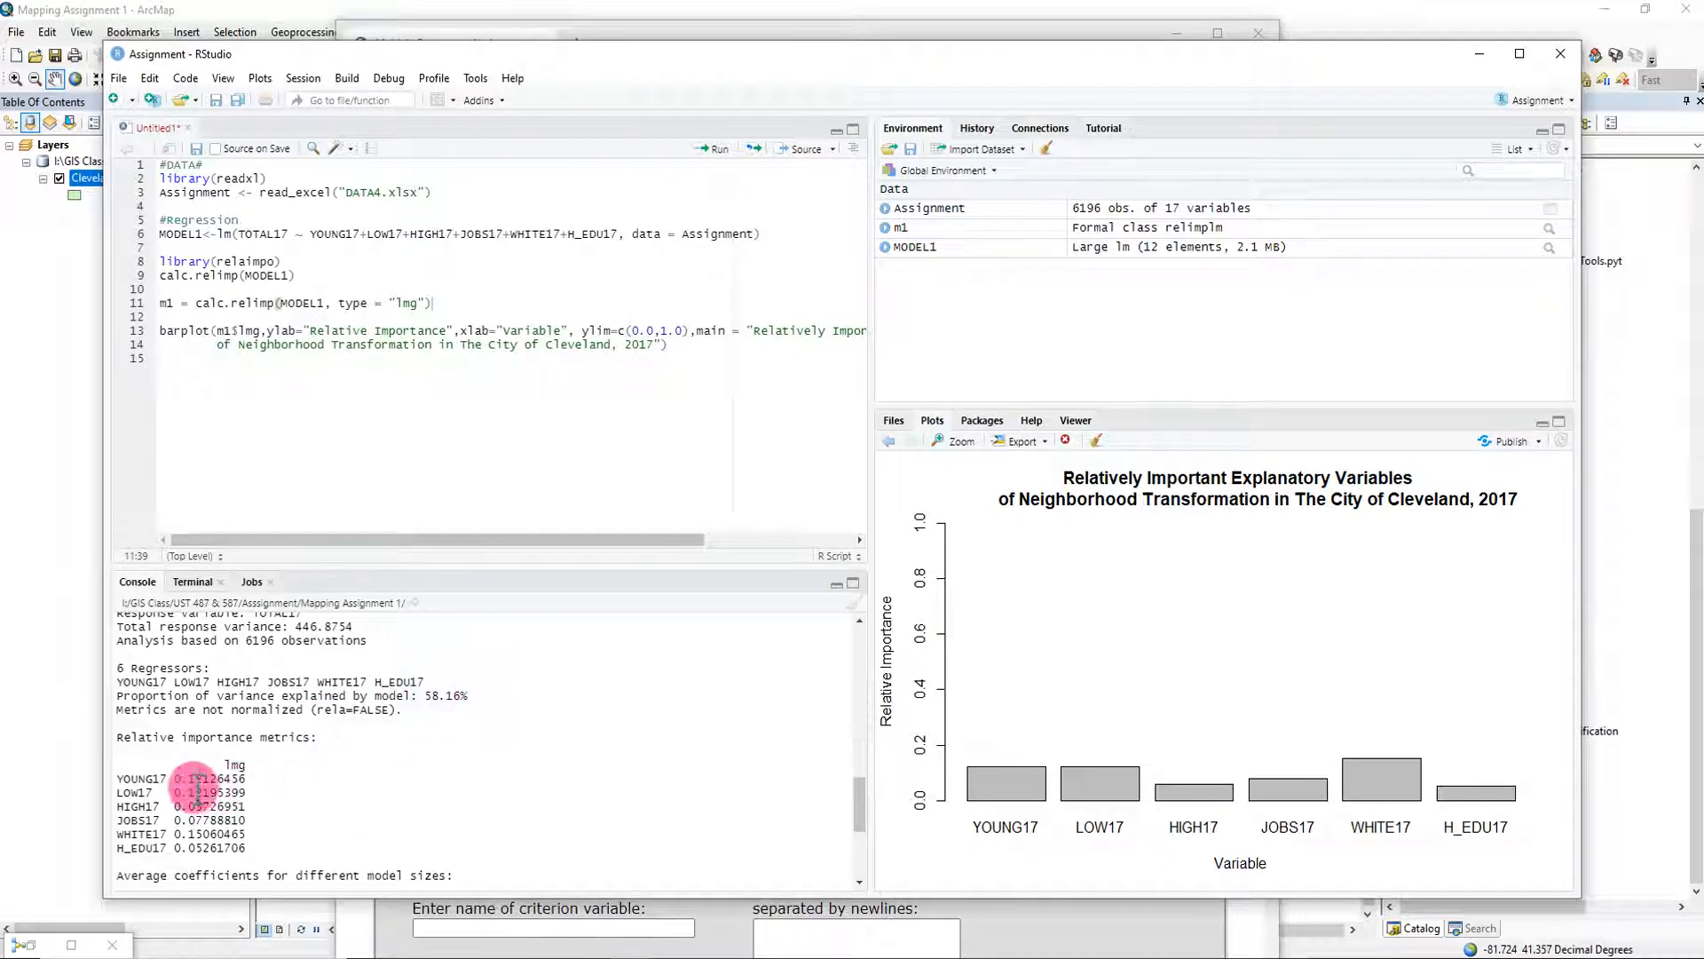
{"action": "left_click_drag", "start_coordinate": [174, 775], "coordinate": [245, 835]}
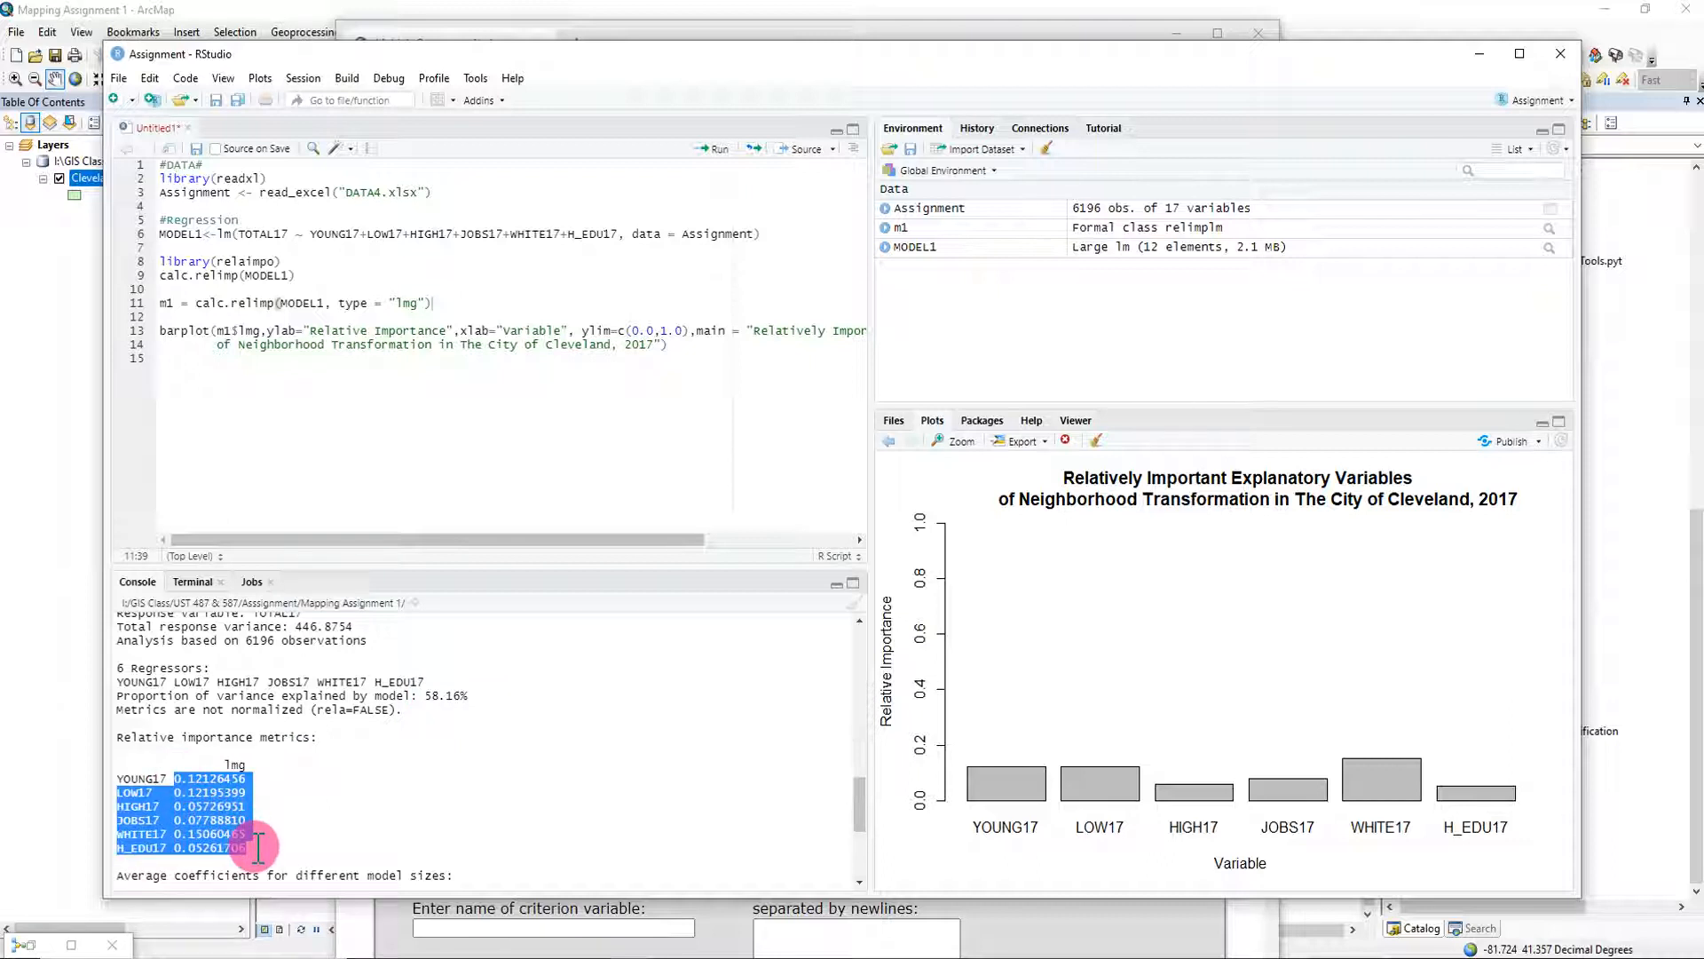
{"action": "left_click", "coordinate": [270, 846]}
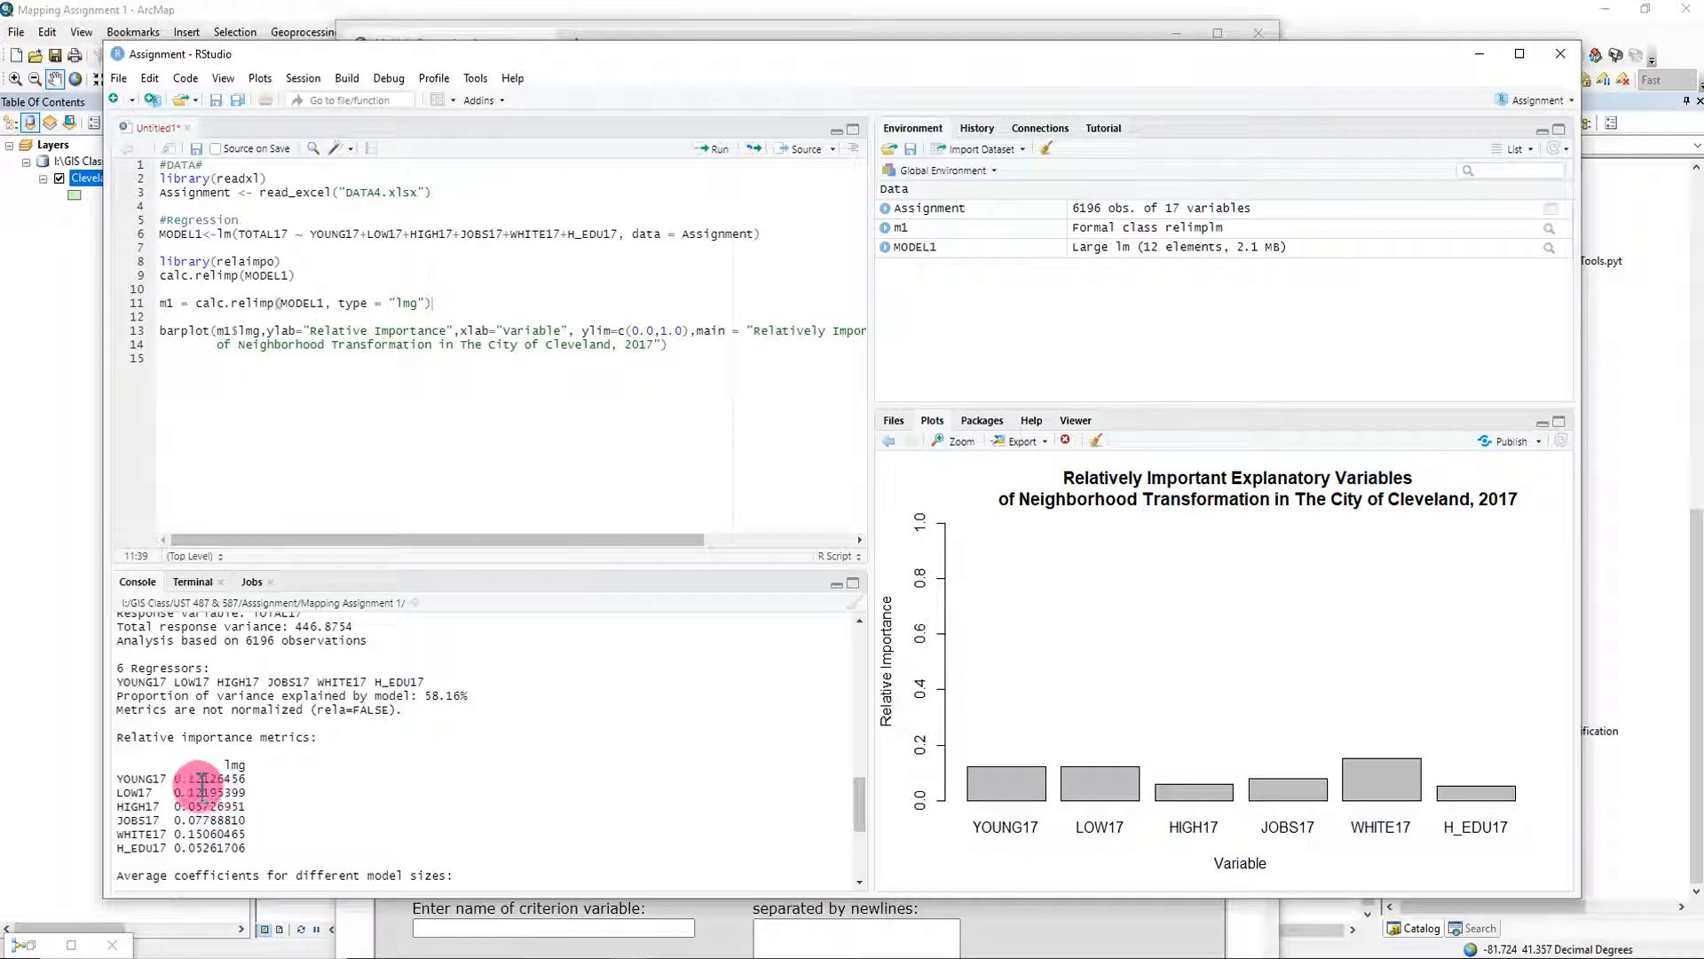
{"action": "left_click_drag", "start_coordinate": [175, 780], "coordinate": [262, 851]}
{"action": "left_click", "coordinate": [267, 848]}
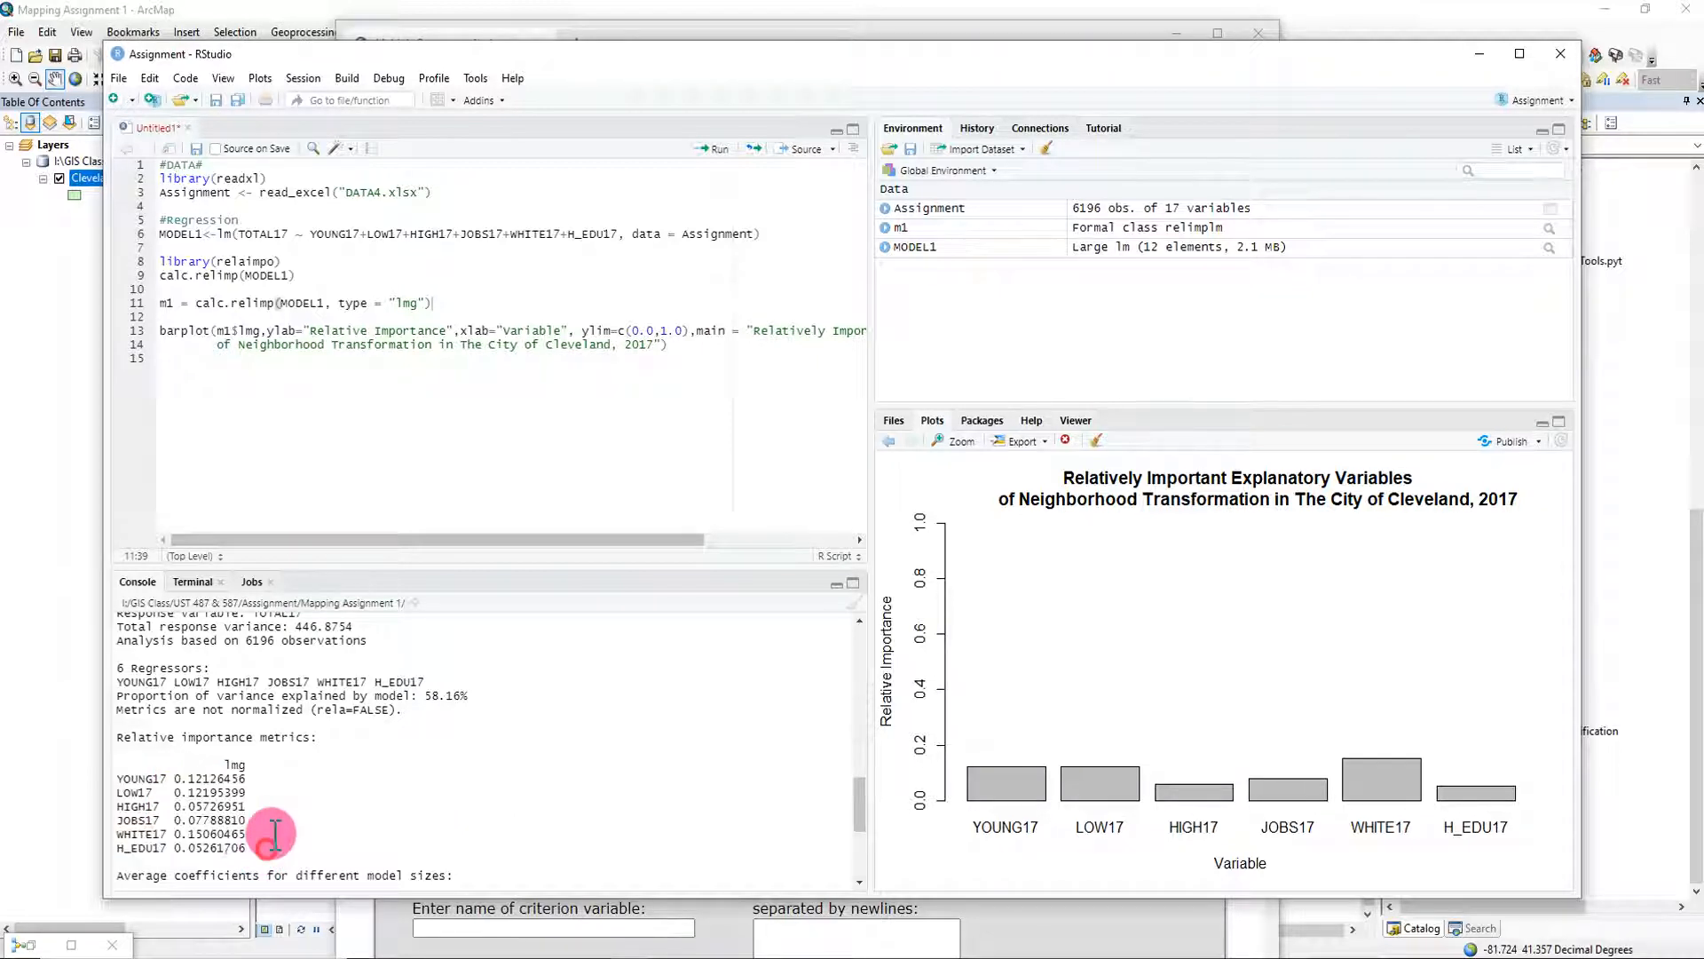
Narrow the RStudio window, move it aside, and minimize the browser with the Multiple Regression page.
{"action": "left_click_drag", "start_coordinate": [1583, 282], "coordinate": [1224, 319]}
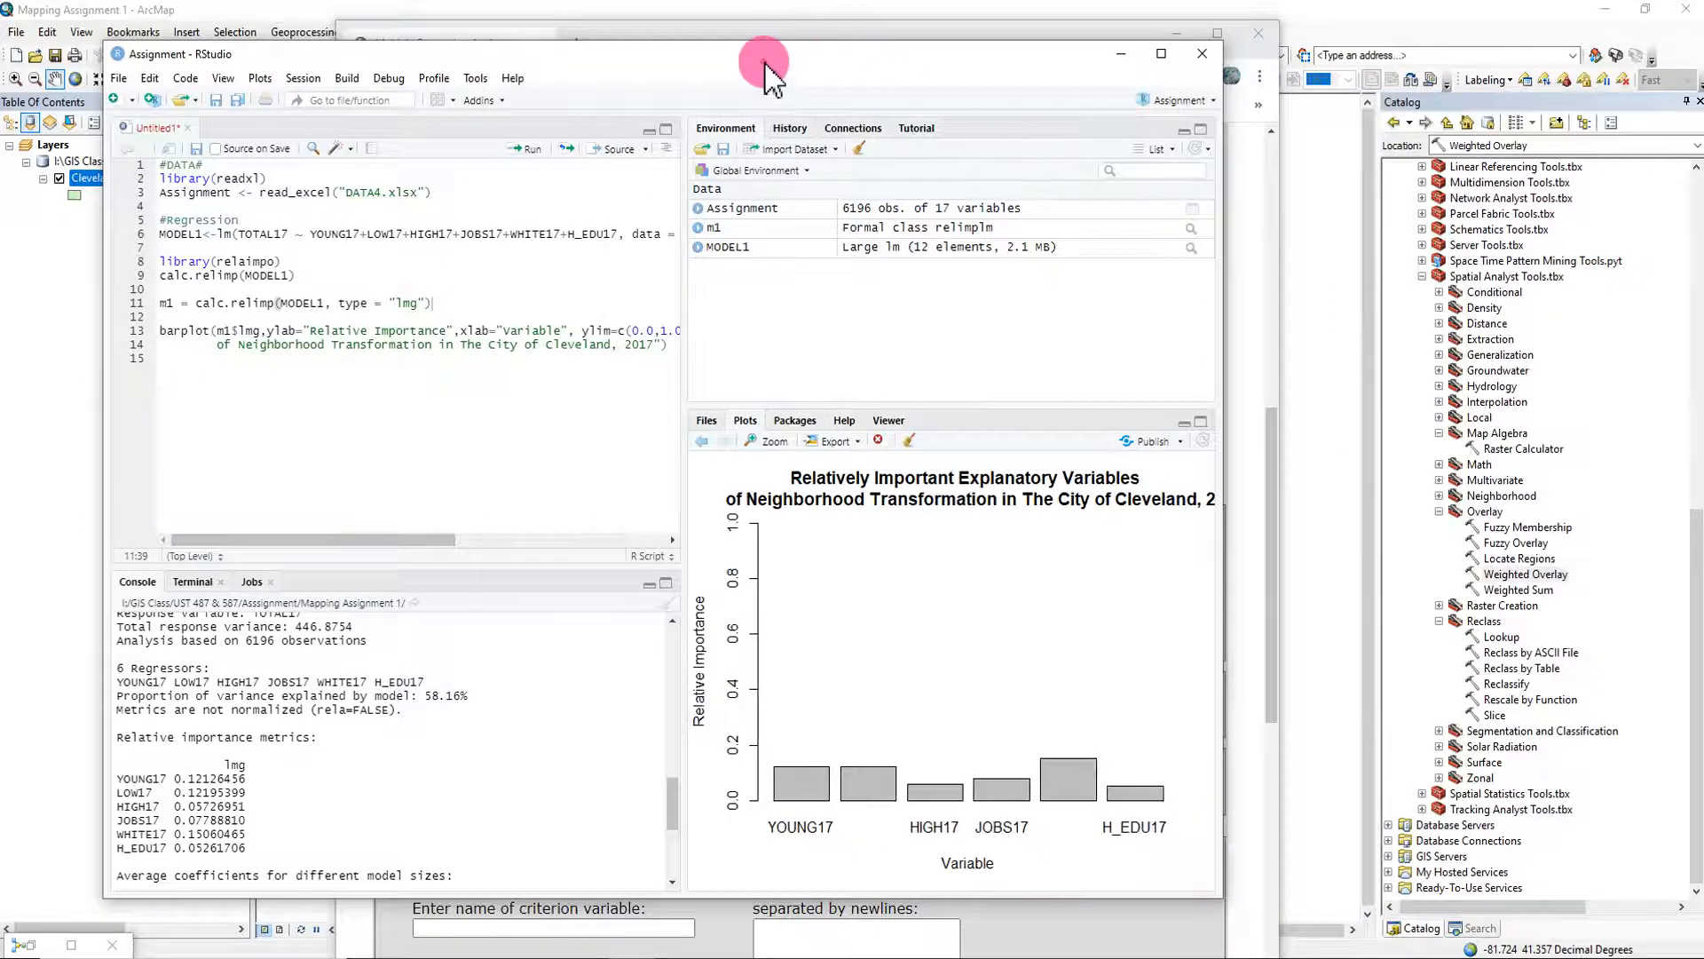
{"action": "left_click_drag", "start_coordinate": [766, 66], "coordinate": [1465, 64]}
{"action": "left_click", "coordinate": [770, 31]}
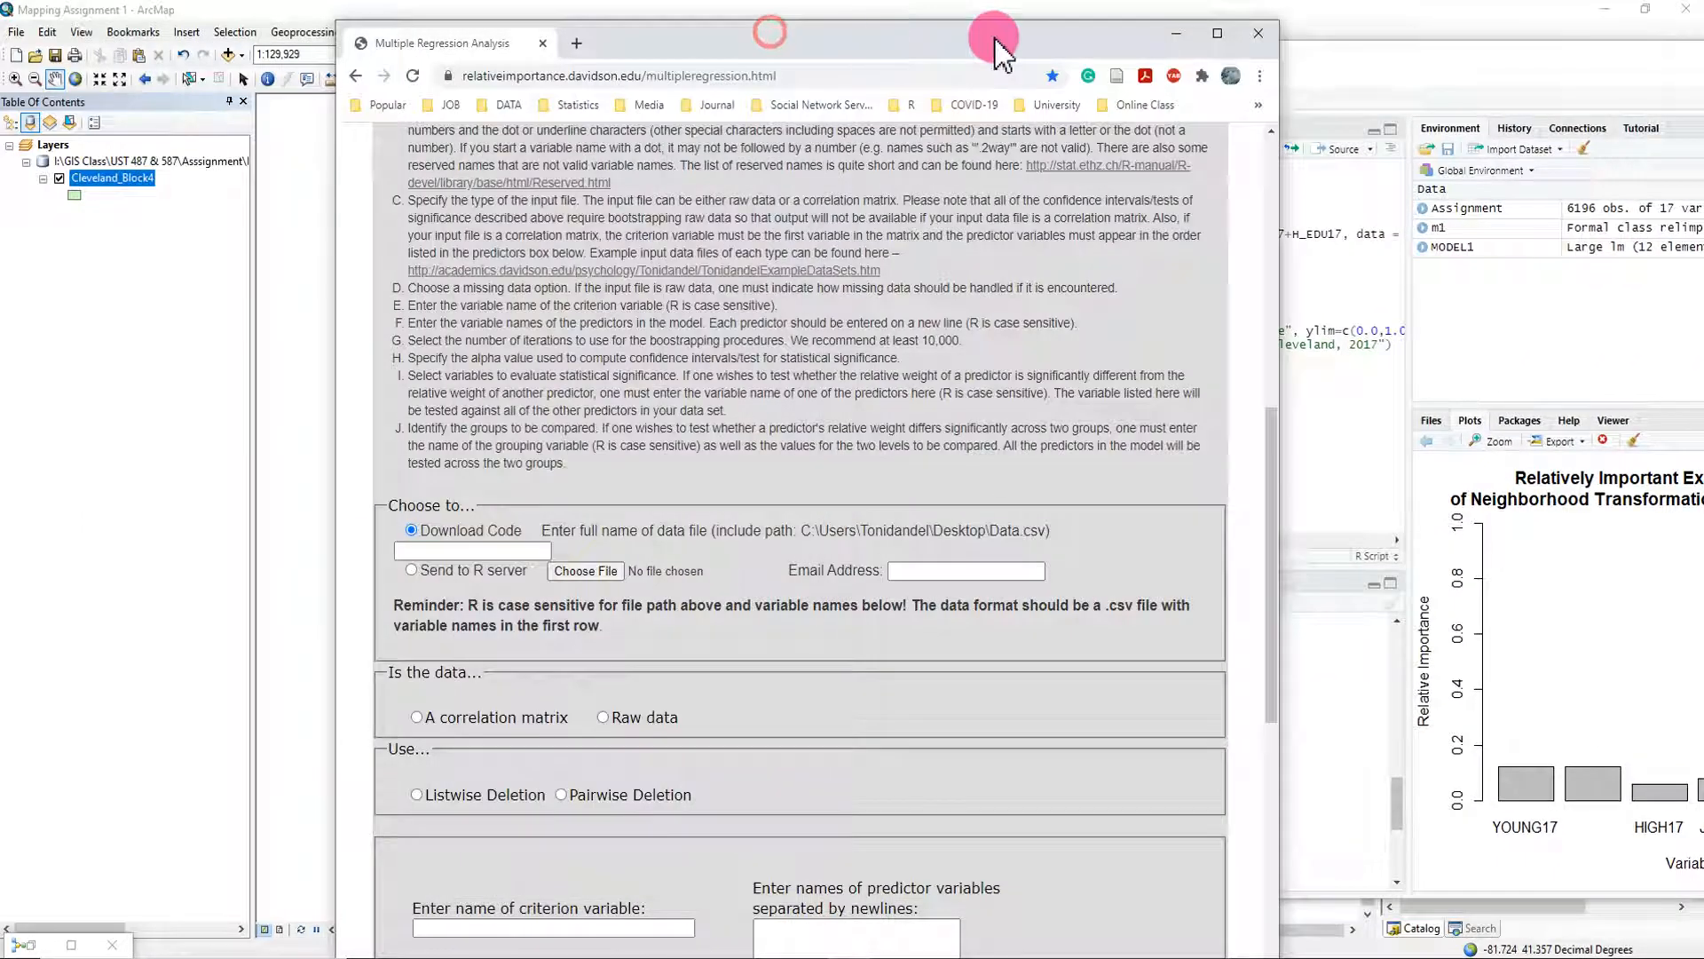
{"action": "left_click", "coordinate": [1176, 32]}
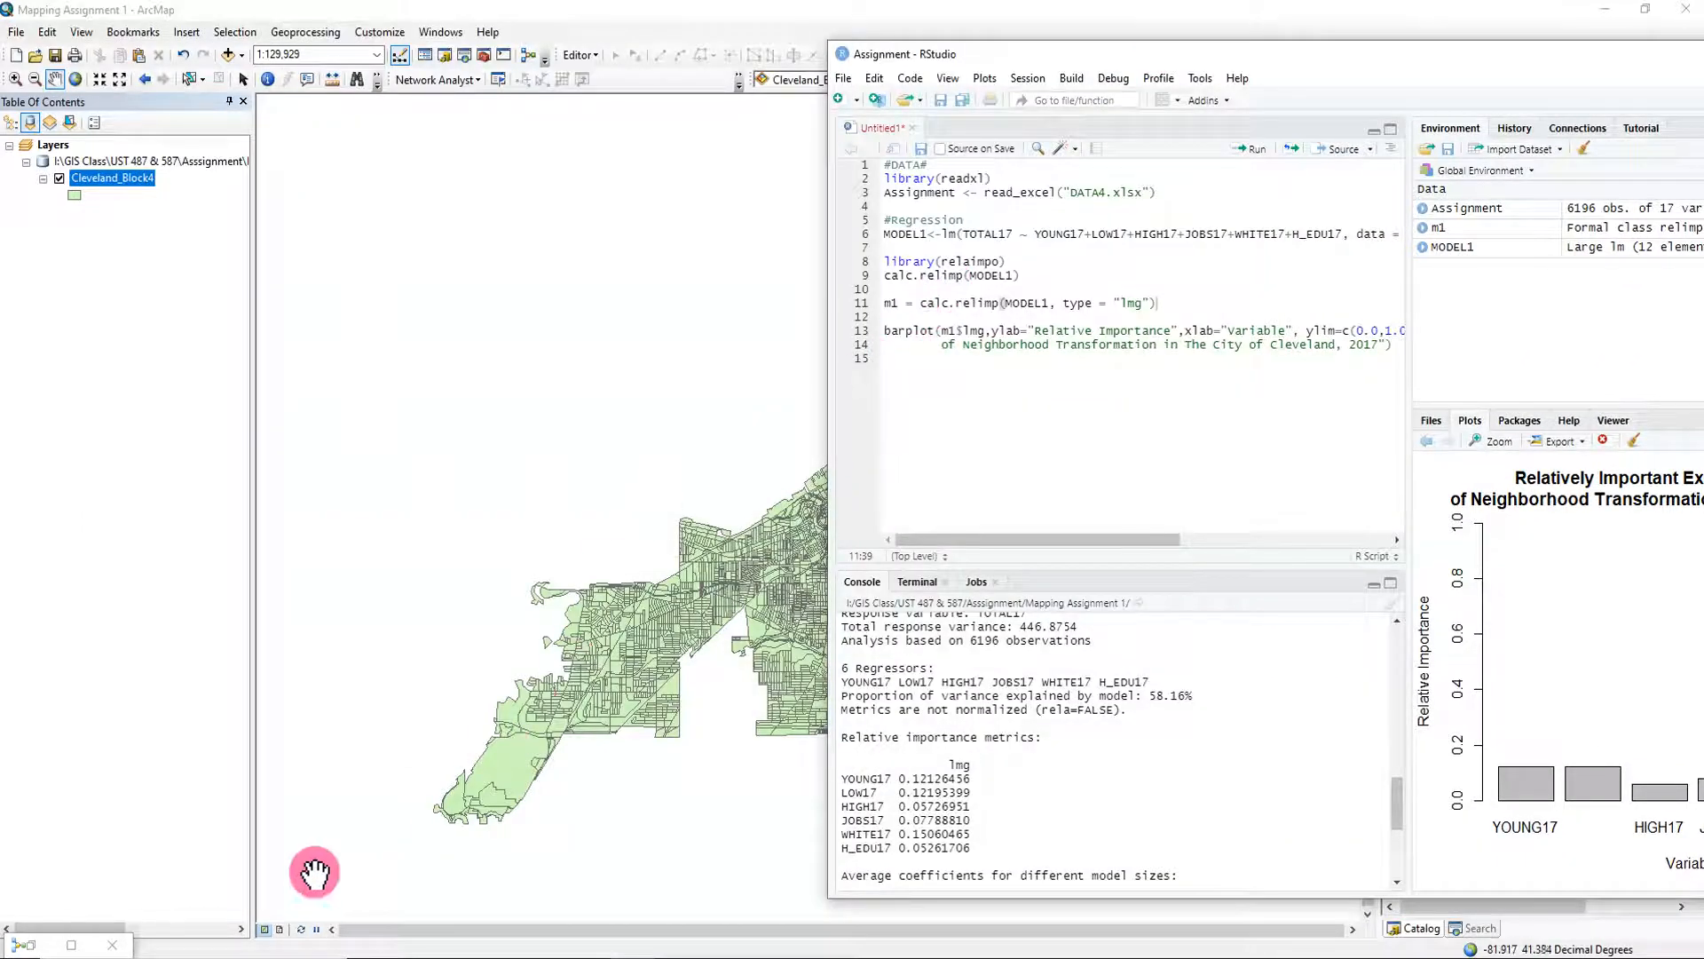
Restore the Model window and open the Raster Calculator process that outputs Gentrified_Block_2017.
{"action": "left_click", "coordinate": [71, 945]}
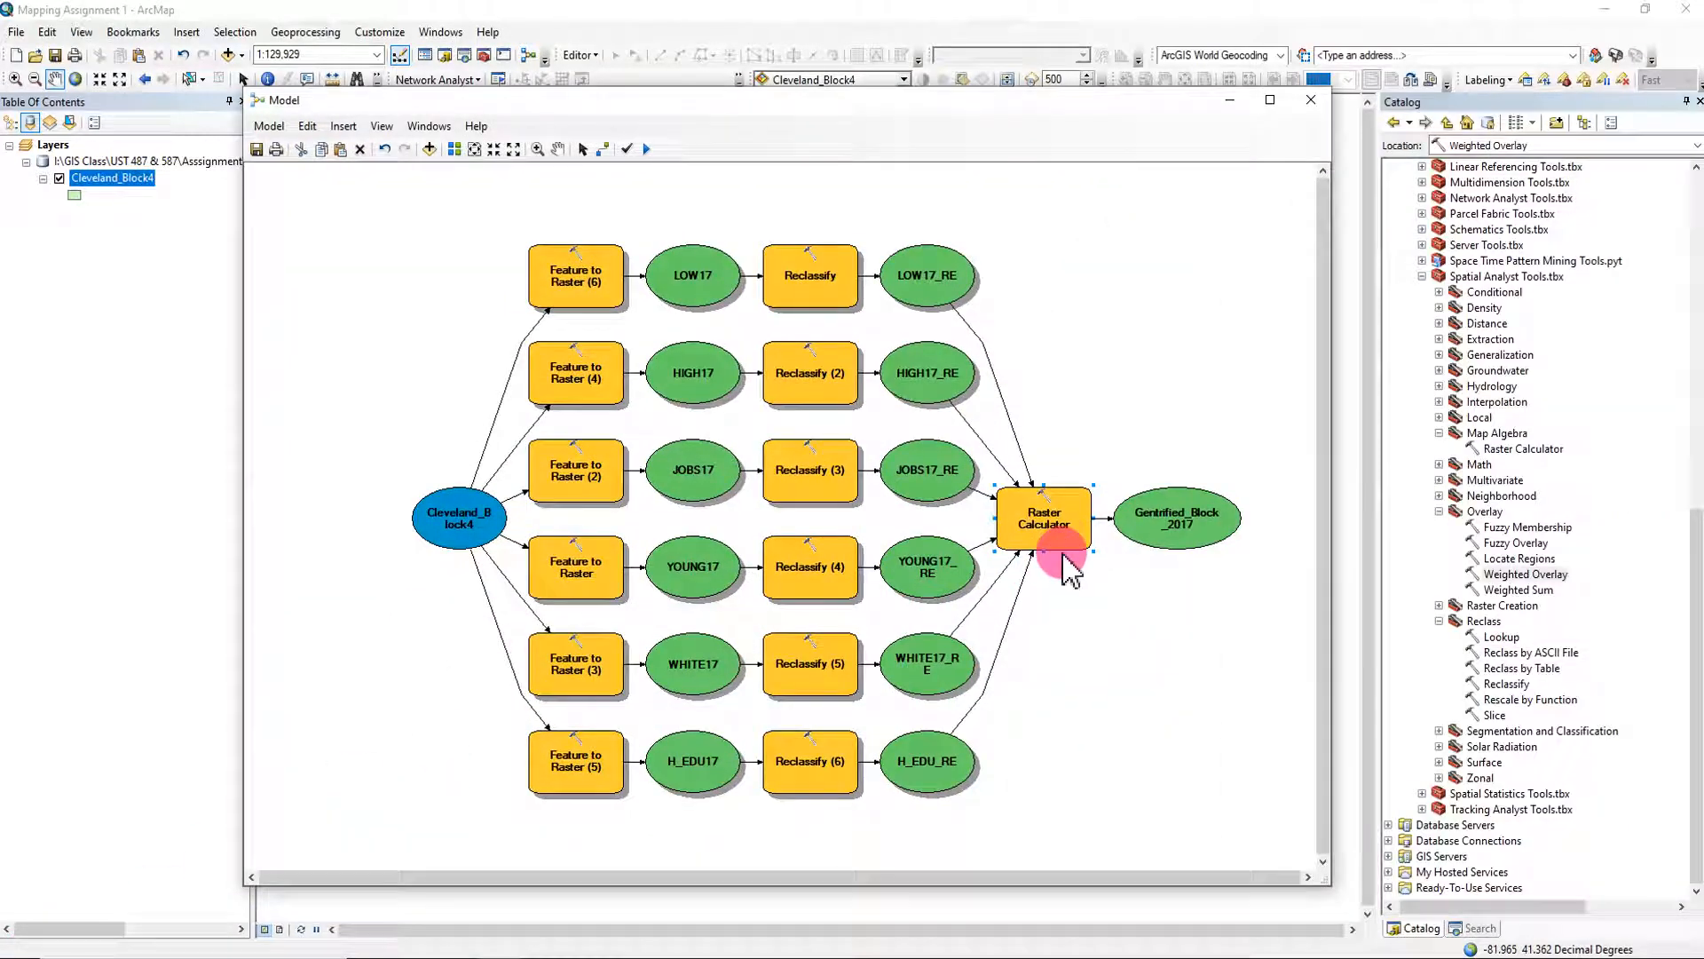
{"action": "right_click", "coordinate": [1065, 567]}
{"action": "left_click", "coordinate": [1097, 555]}
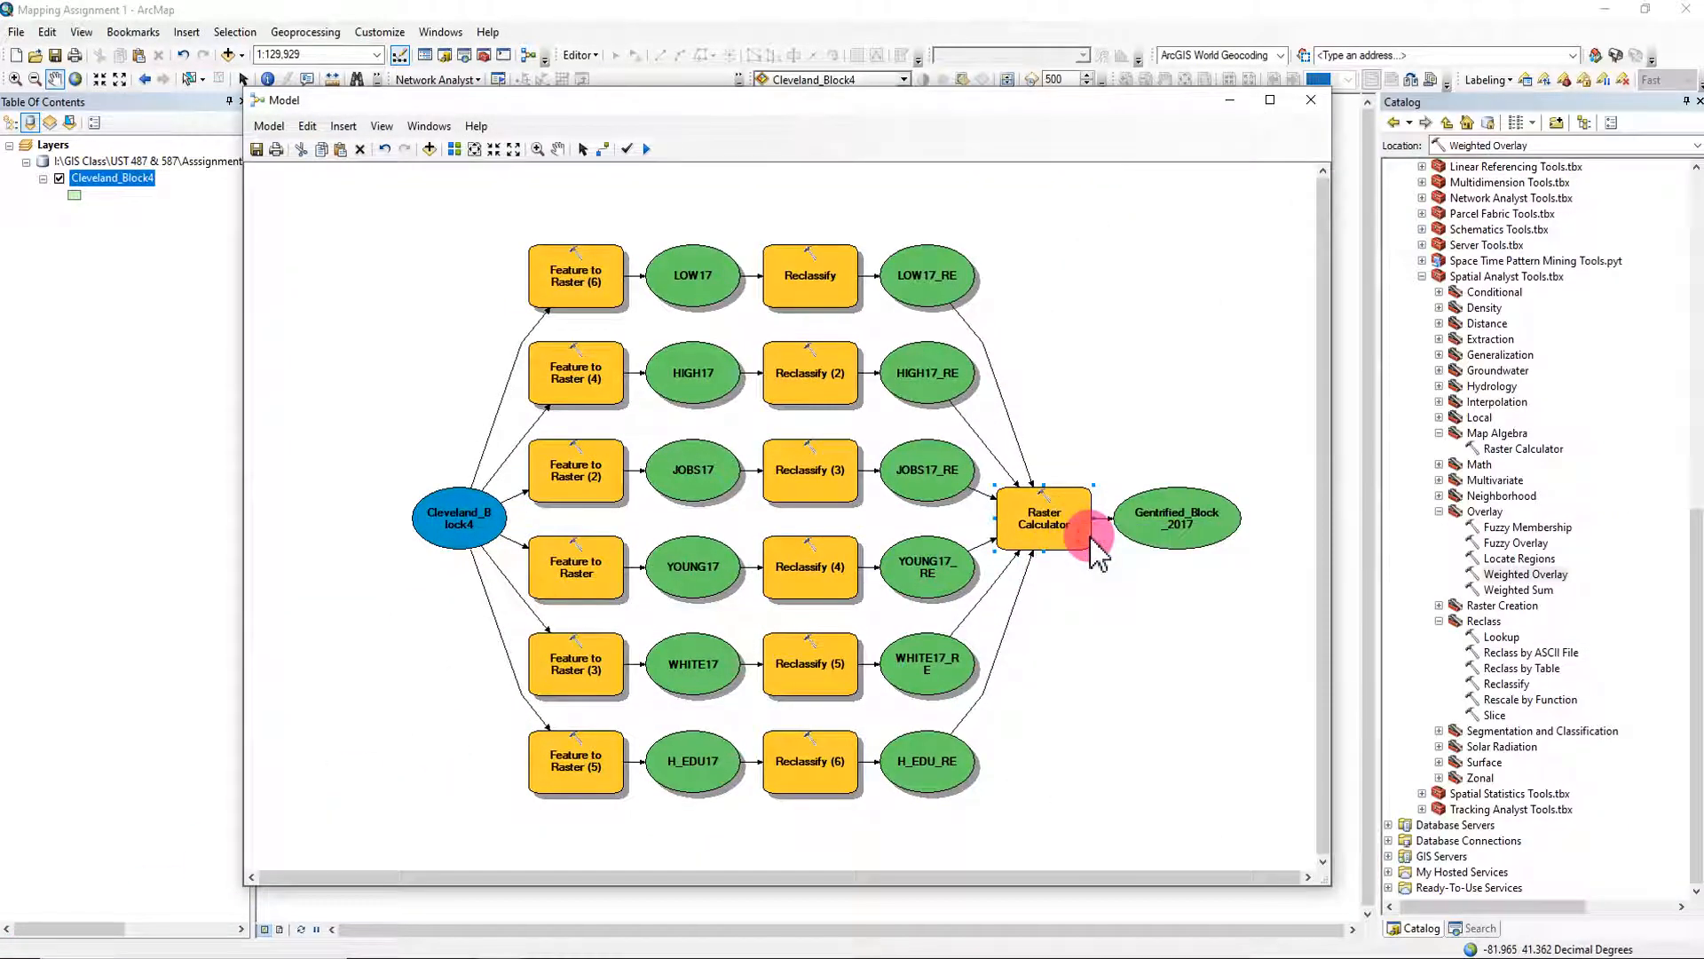
{"action": "double_click", "coordinate": [1097, 555]}
{"action": "left_click", "coordinate": [578, 503]}
{"action": "left_click", "coordinate": [552, 451]}
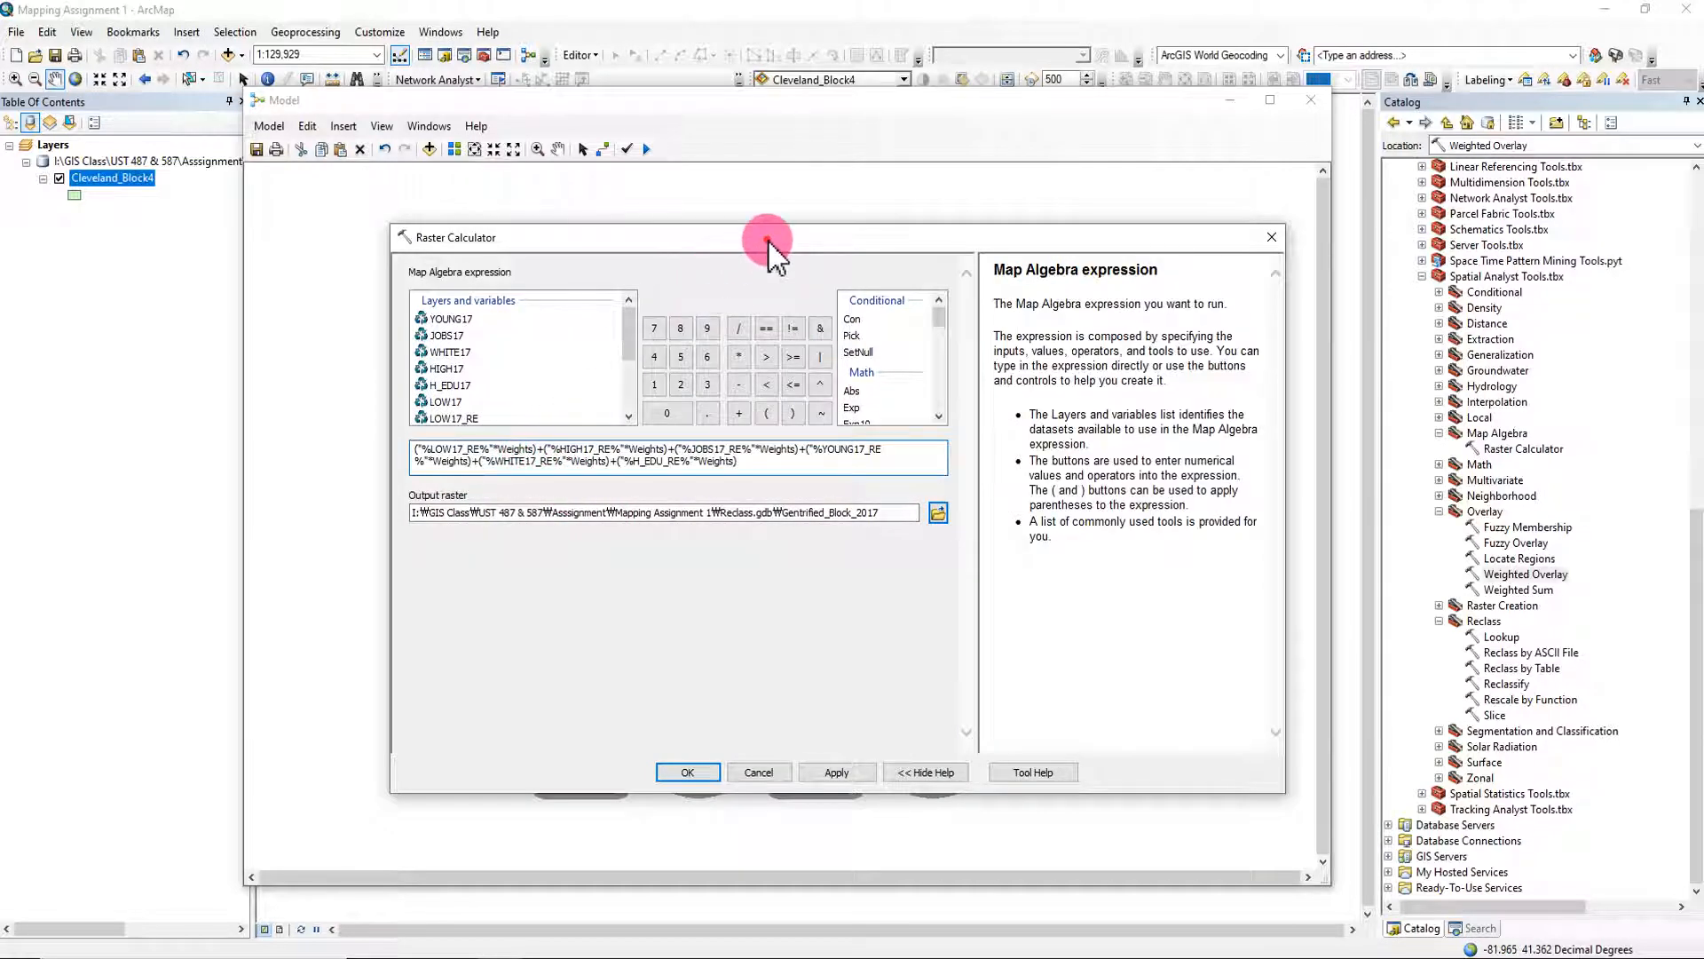
{"action": "left_click_drag", "start_coordinate": [769, 241], "coordinate": [658, 222]}
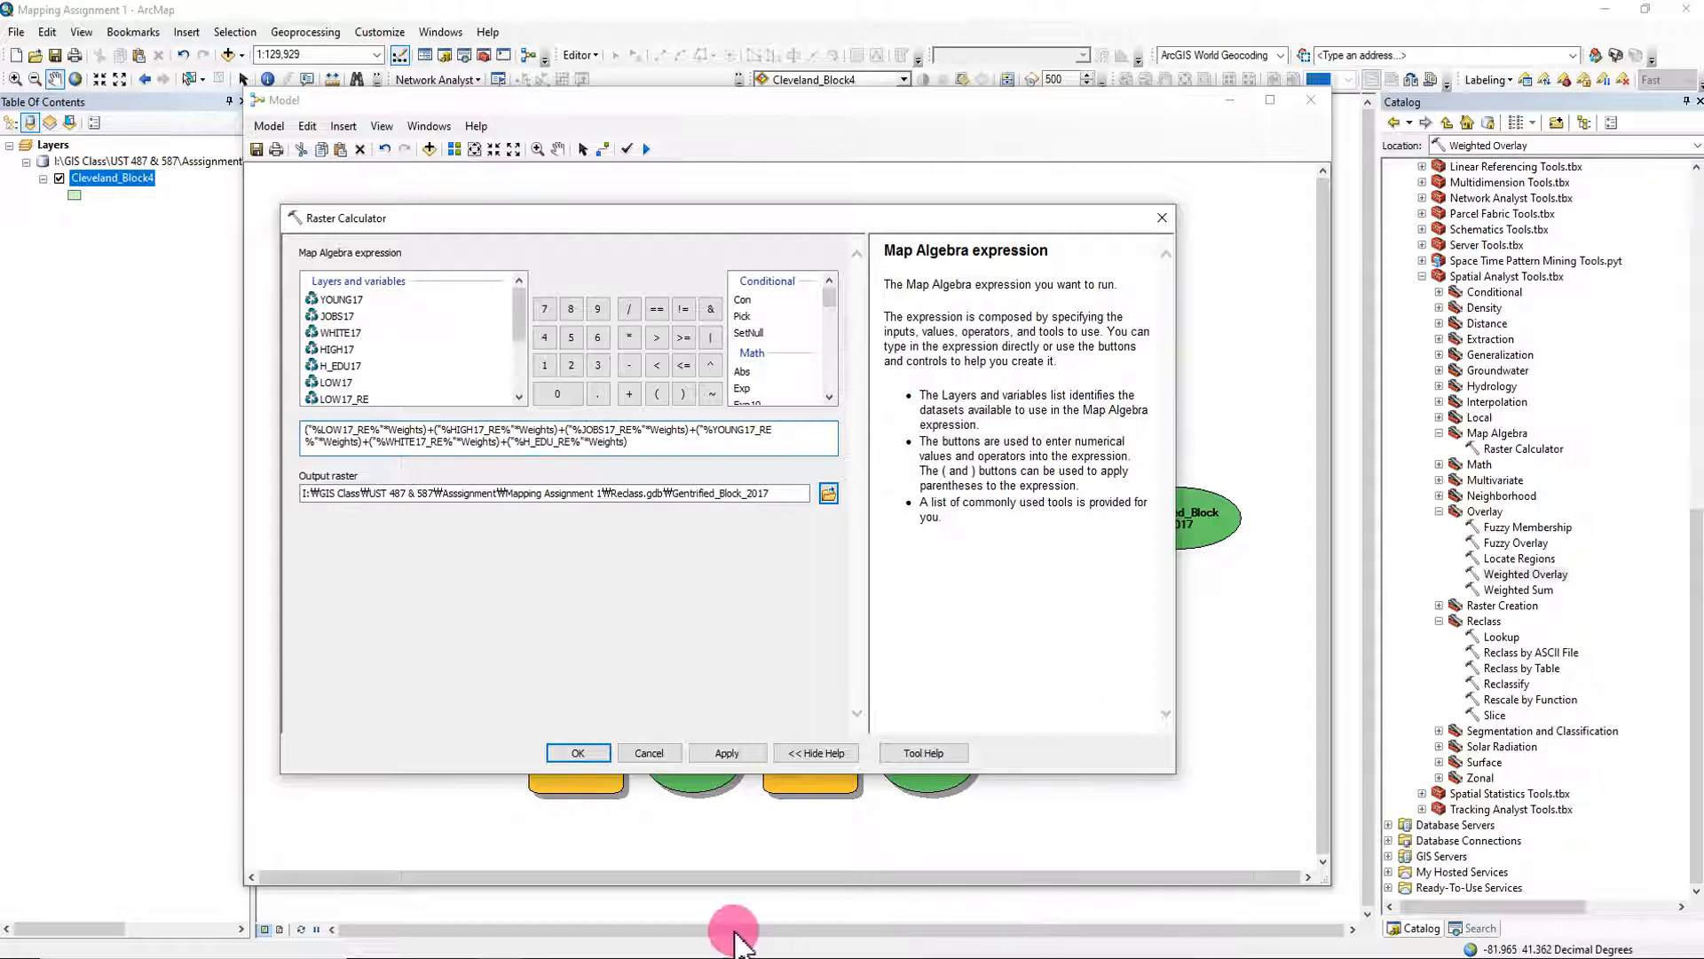
Copy the six lmg metrics from RStudio's console into column A of Sheet2 in the DATA4 Excel workbook.
{"action": "left_click", "coordinate": [630, 956]}
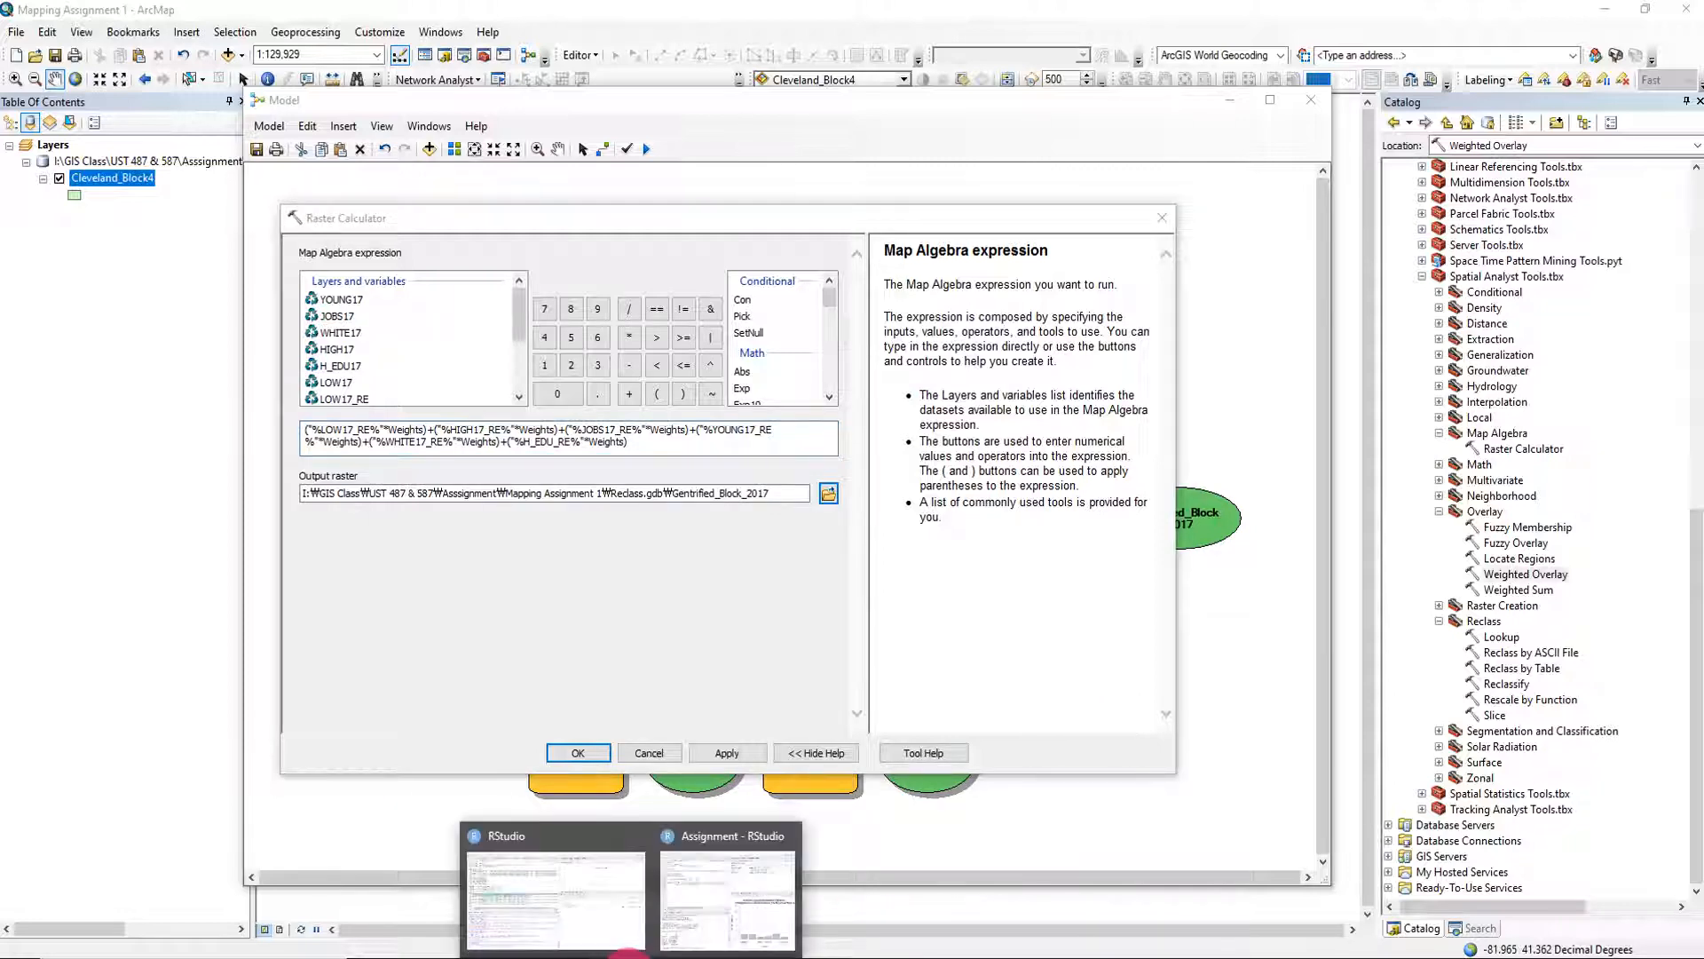
{"action": "left_click", "coordinate": [761, 896]}
{"action": "left_click_drag", "start_coordinate": [974, 848], "coordinate": [843, 779]}
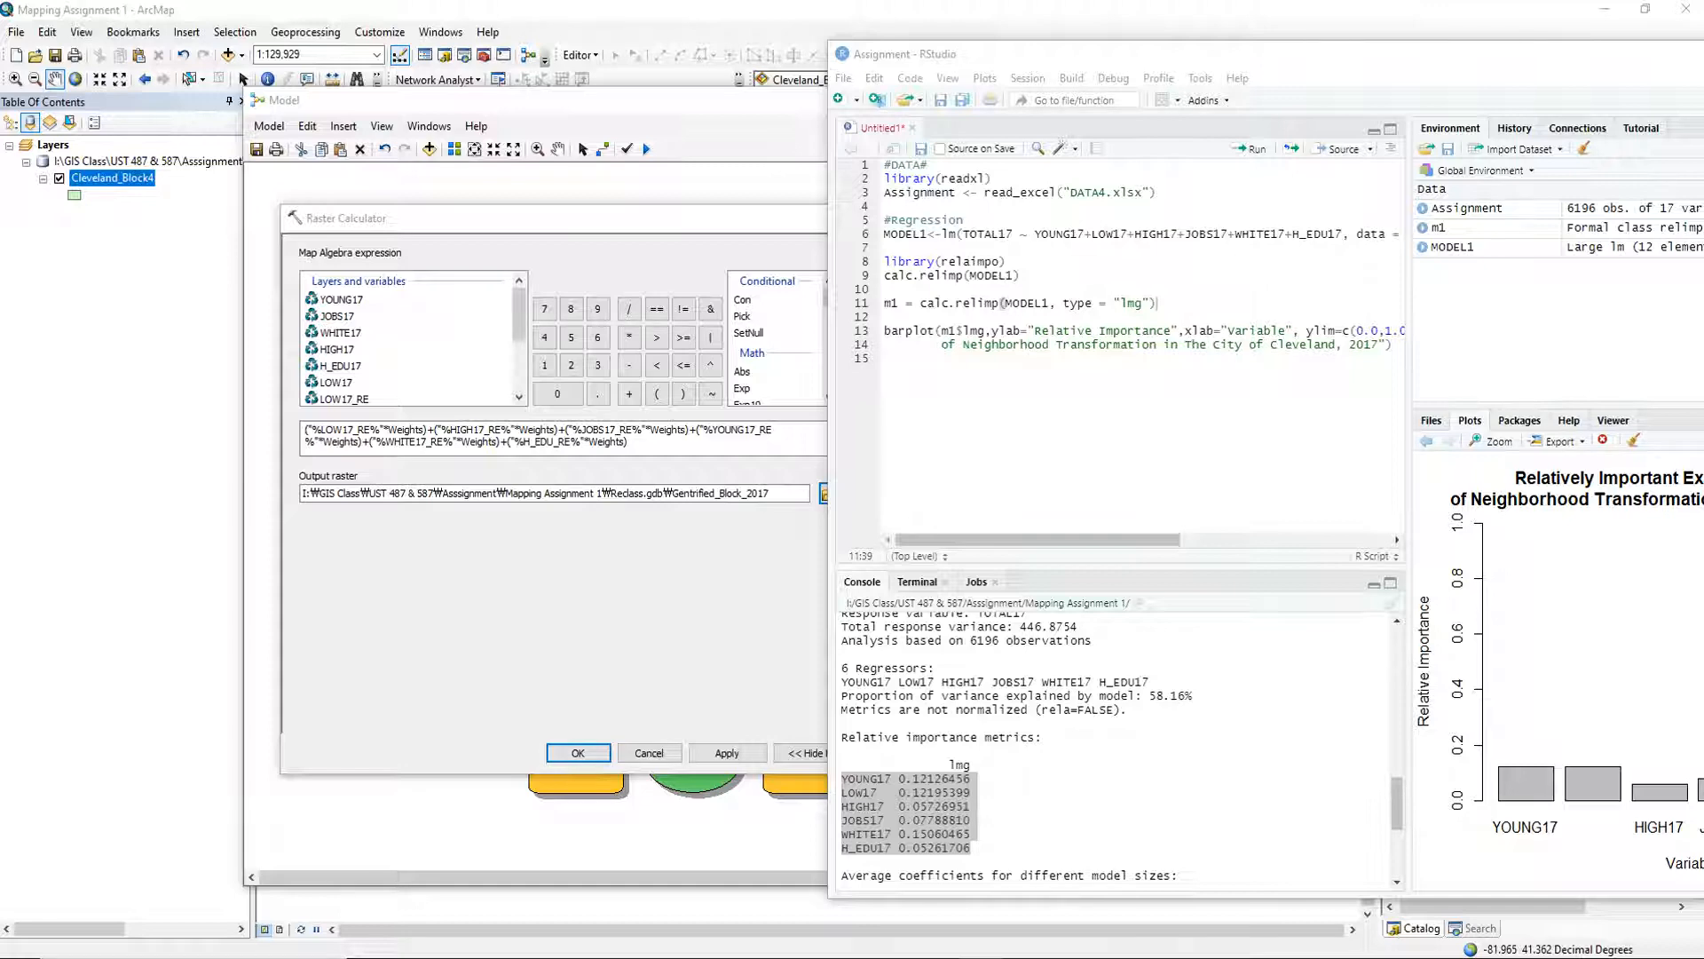
{"action": "left_click_drag", "start_coordinate": [1703, 100], "coordinate": [956, 98]}
{"action": "left_click", "coordinate": [575, 283]}
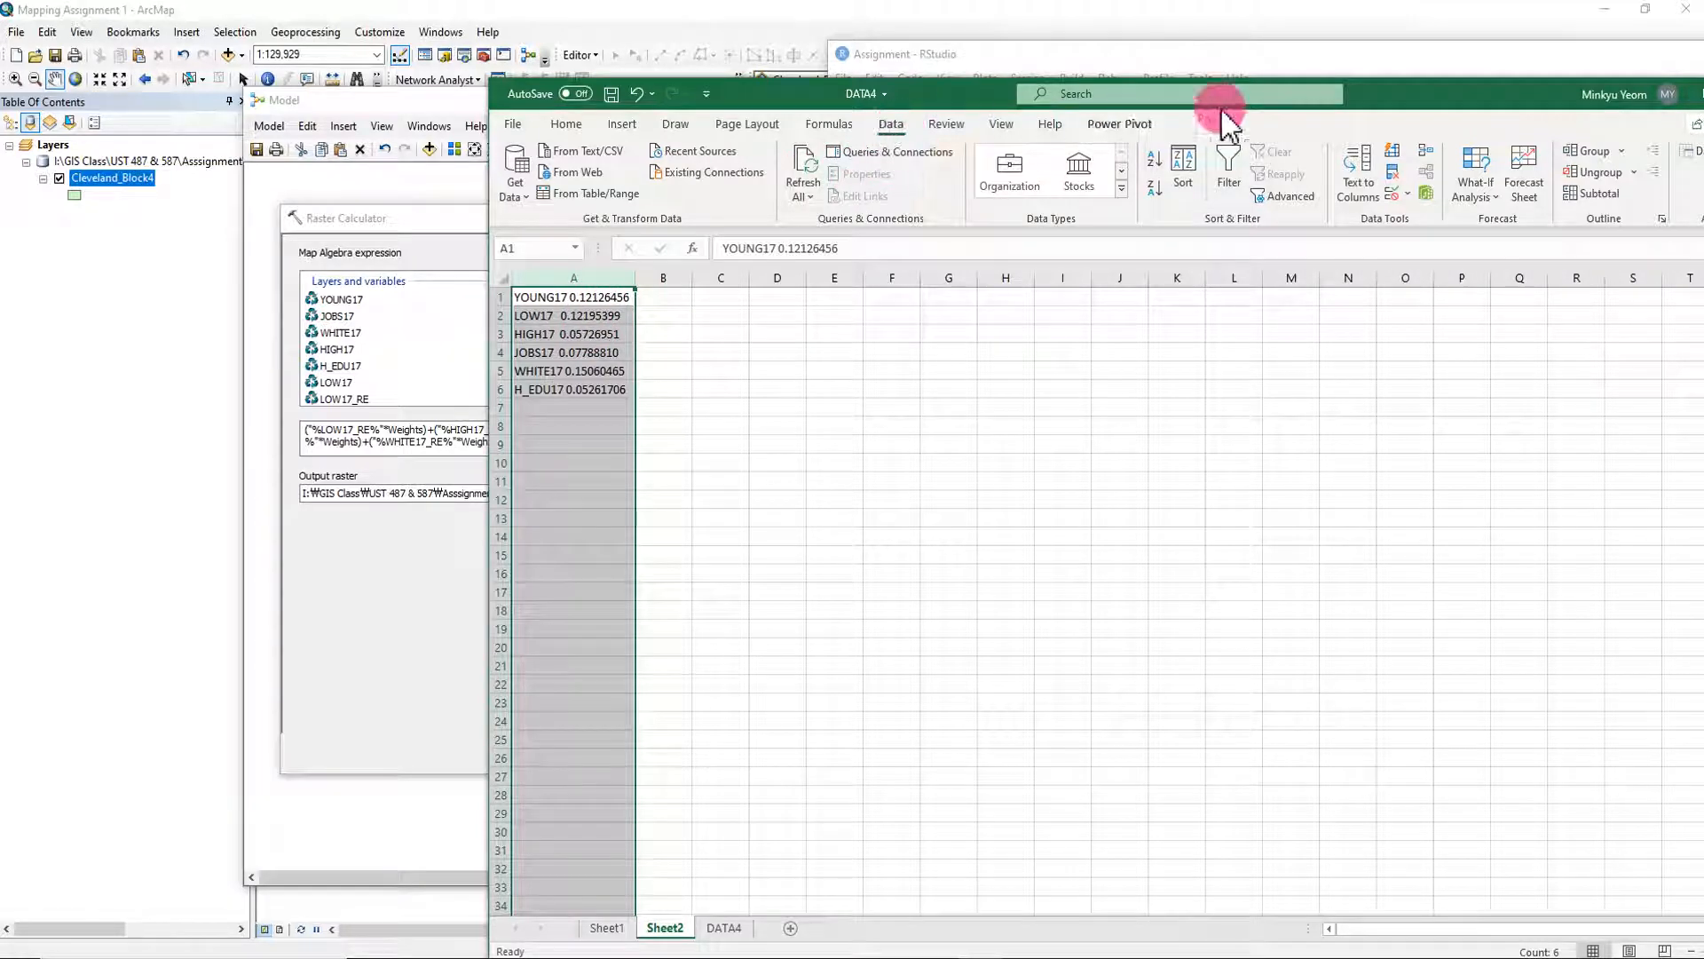
{"action": "left_click_drag", "start_coordinate": [1381, 87], "coordinate": [1185, 66]}
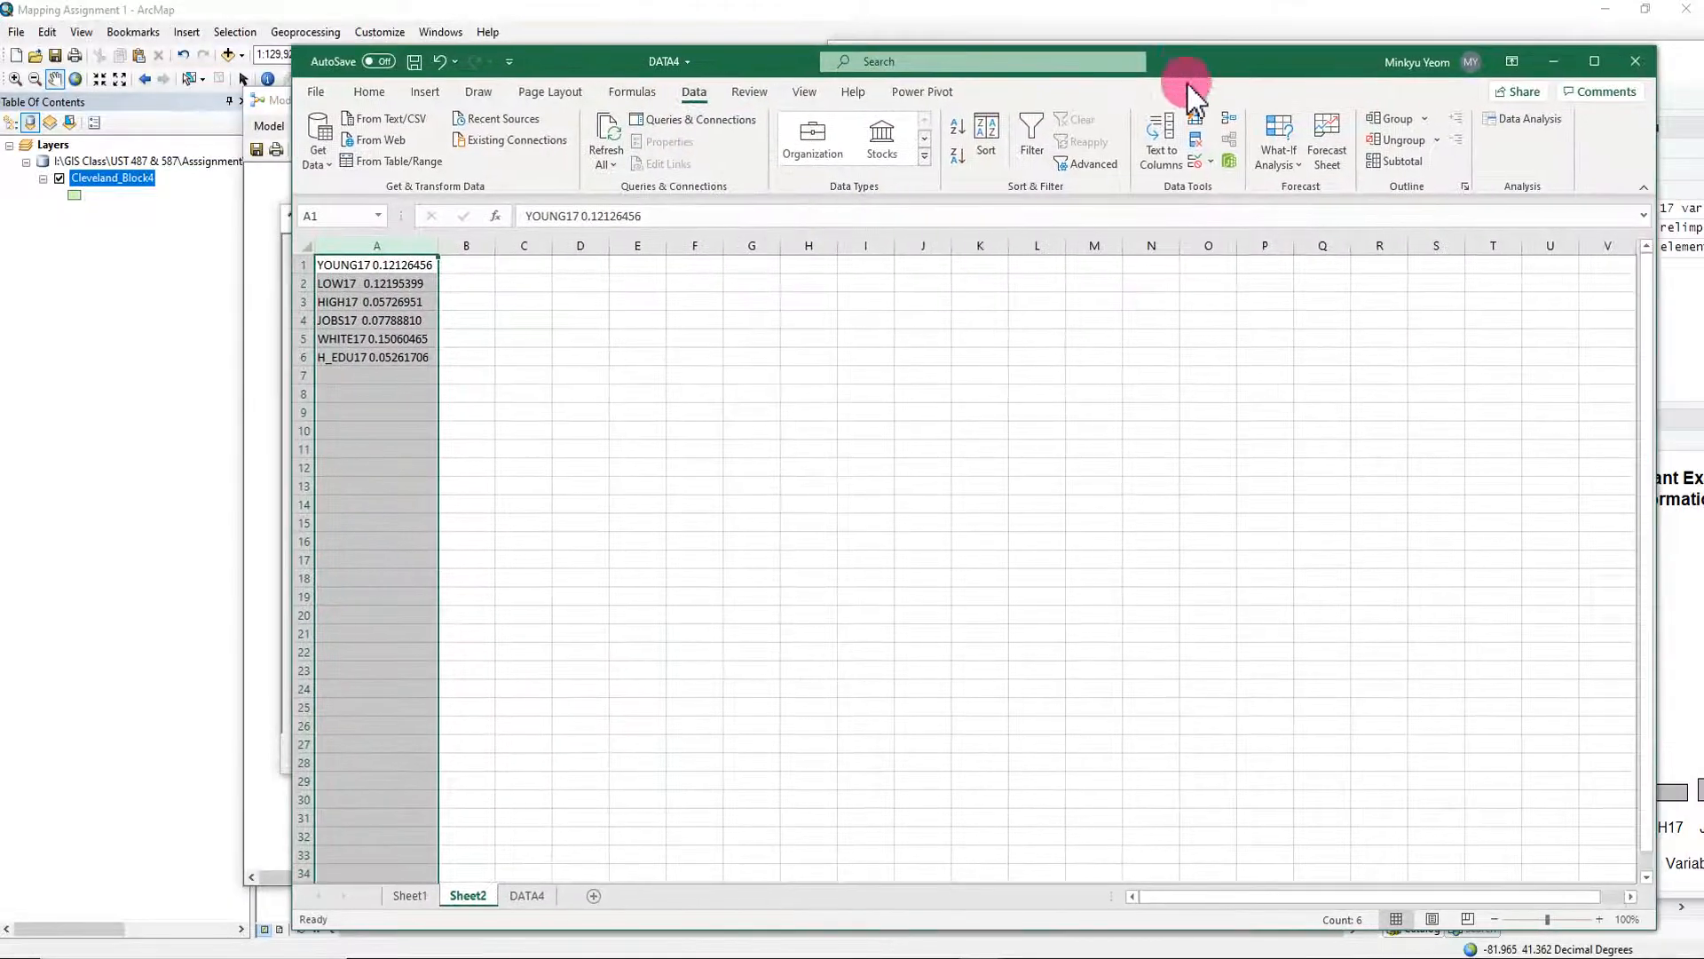
Split column A into variable names and values with Text to Columns, using the Fixed width option.
{"action": "left_click", "coordinate": [1161, 158]}
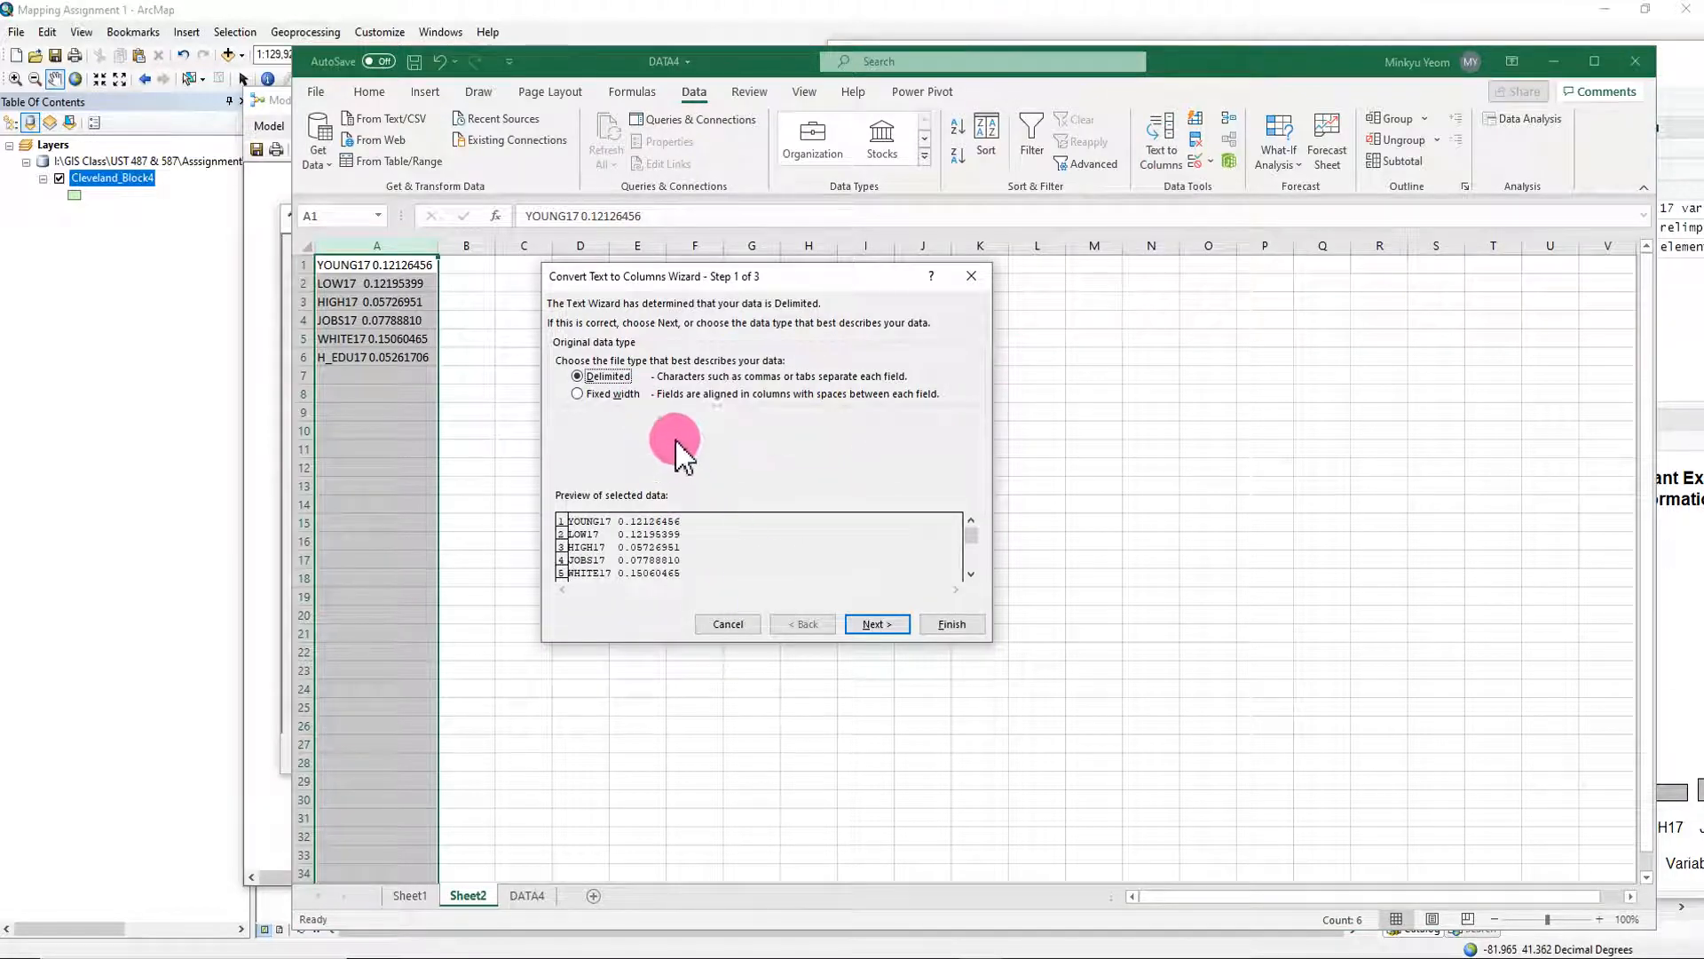
{"action": "left_click", "coordinate": [870, 624]}
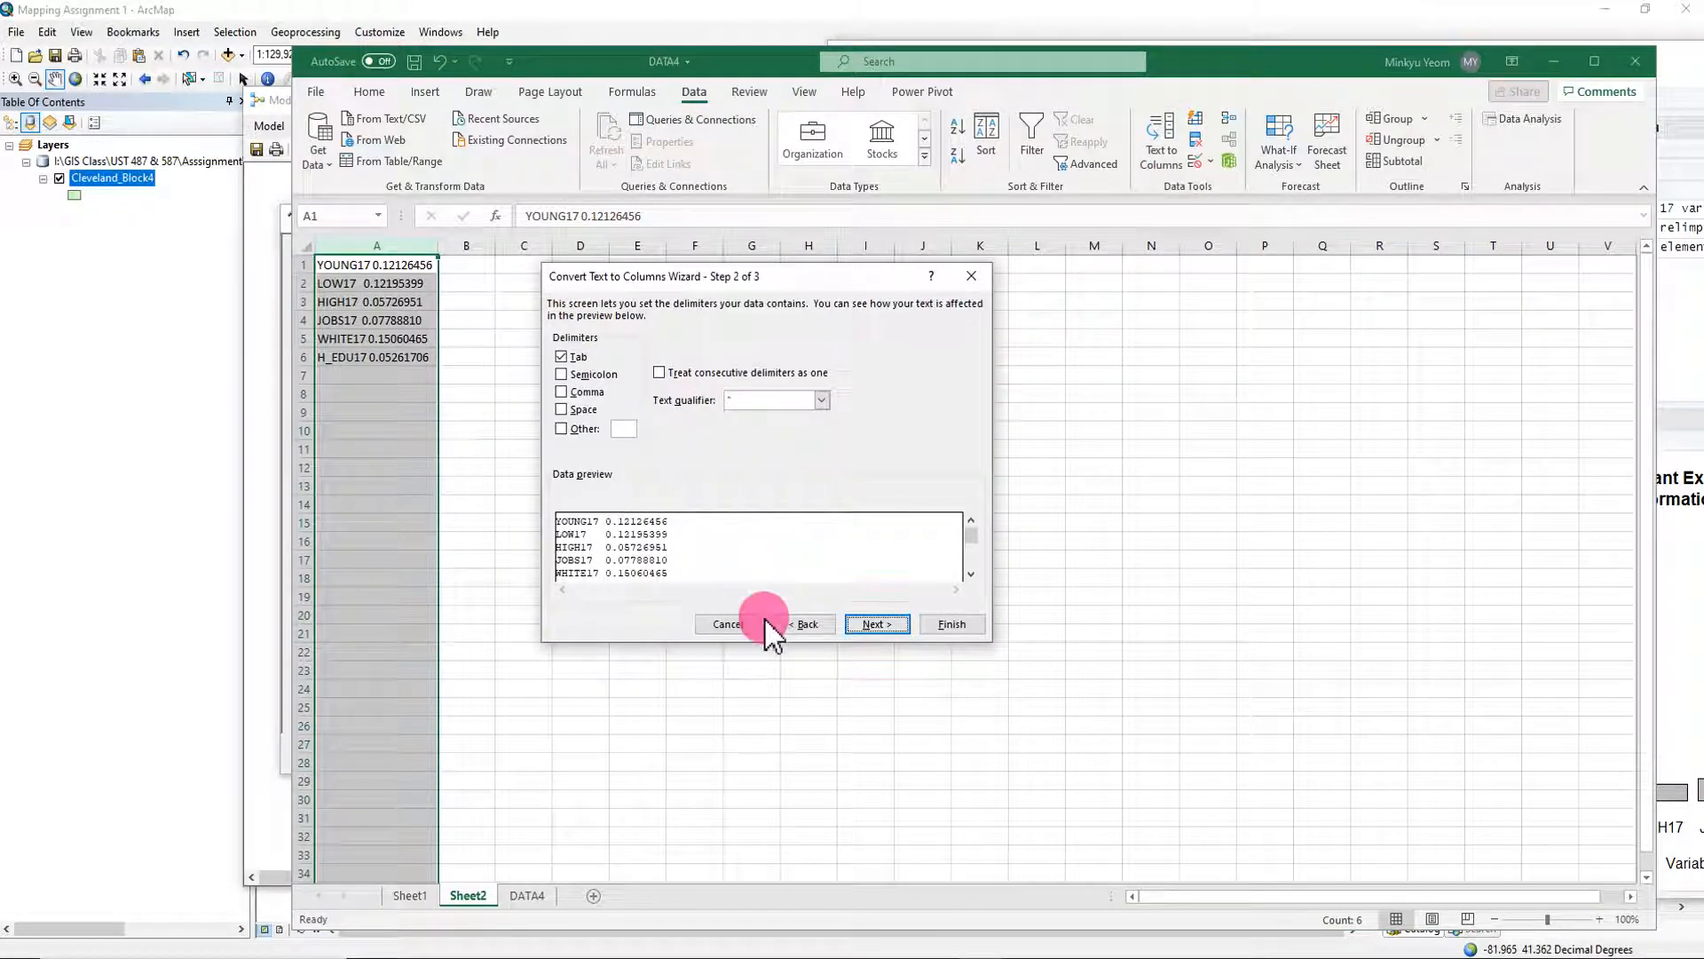
{"action": "left_click", "coordinate": [797, 626]}
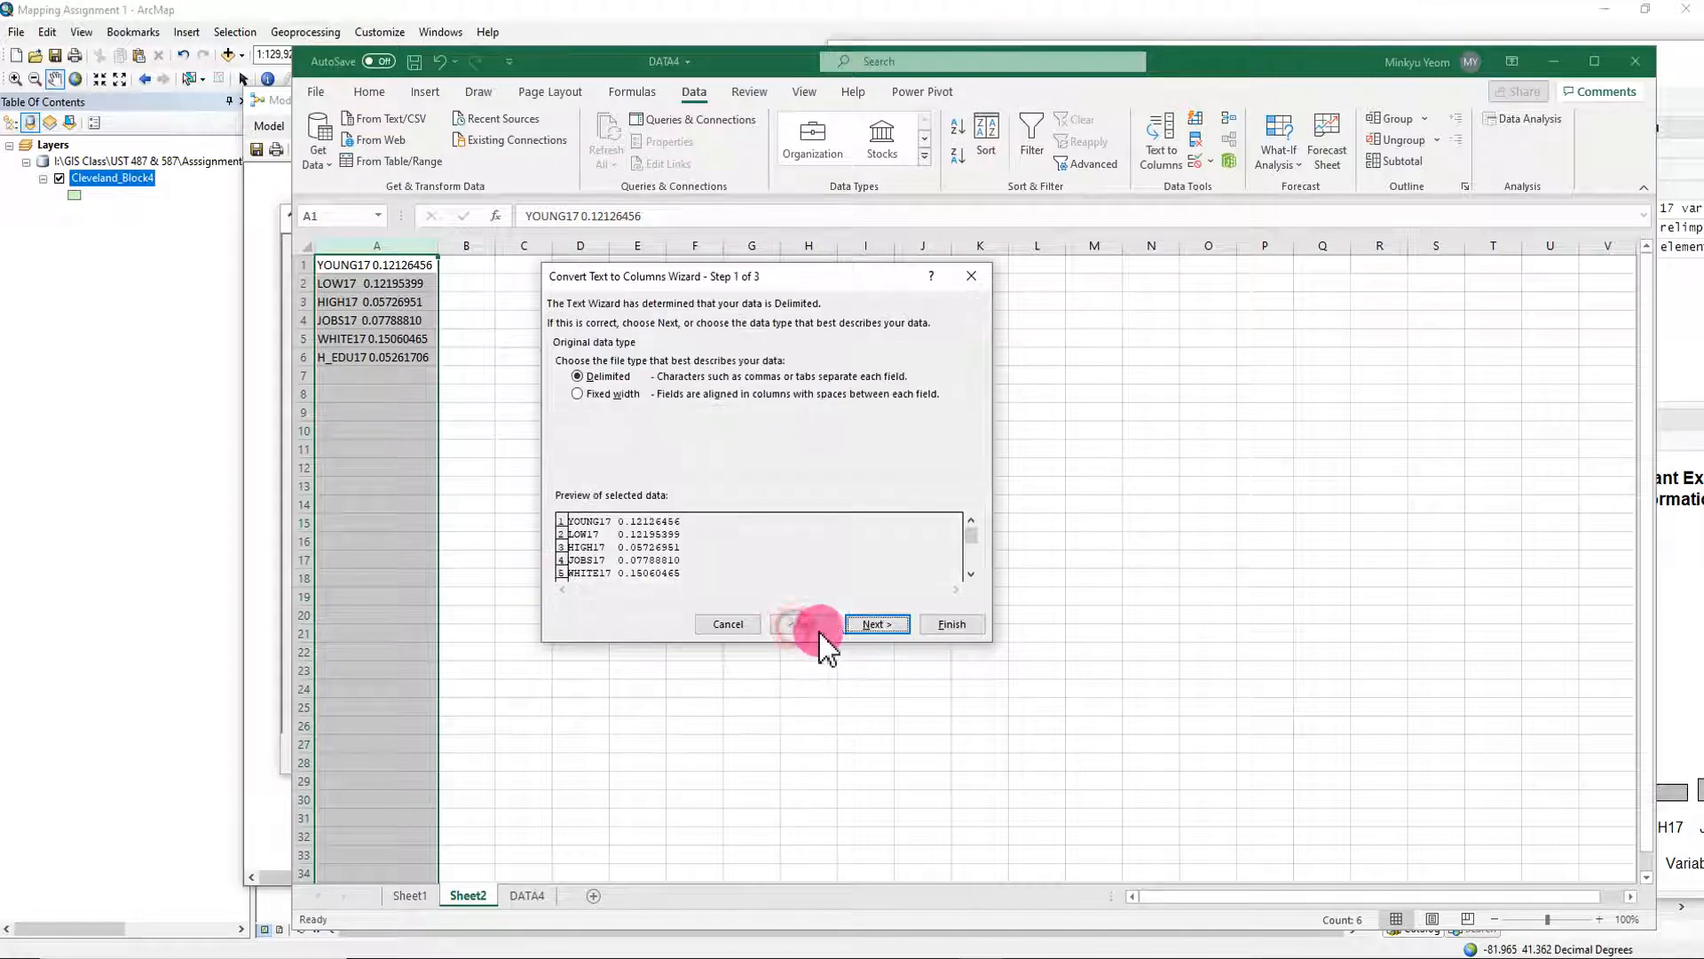
{"action": "left_click", "coordinate": [579, 394]}
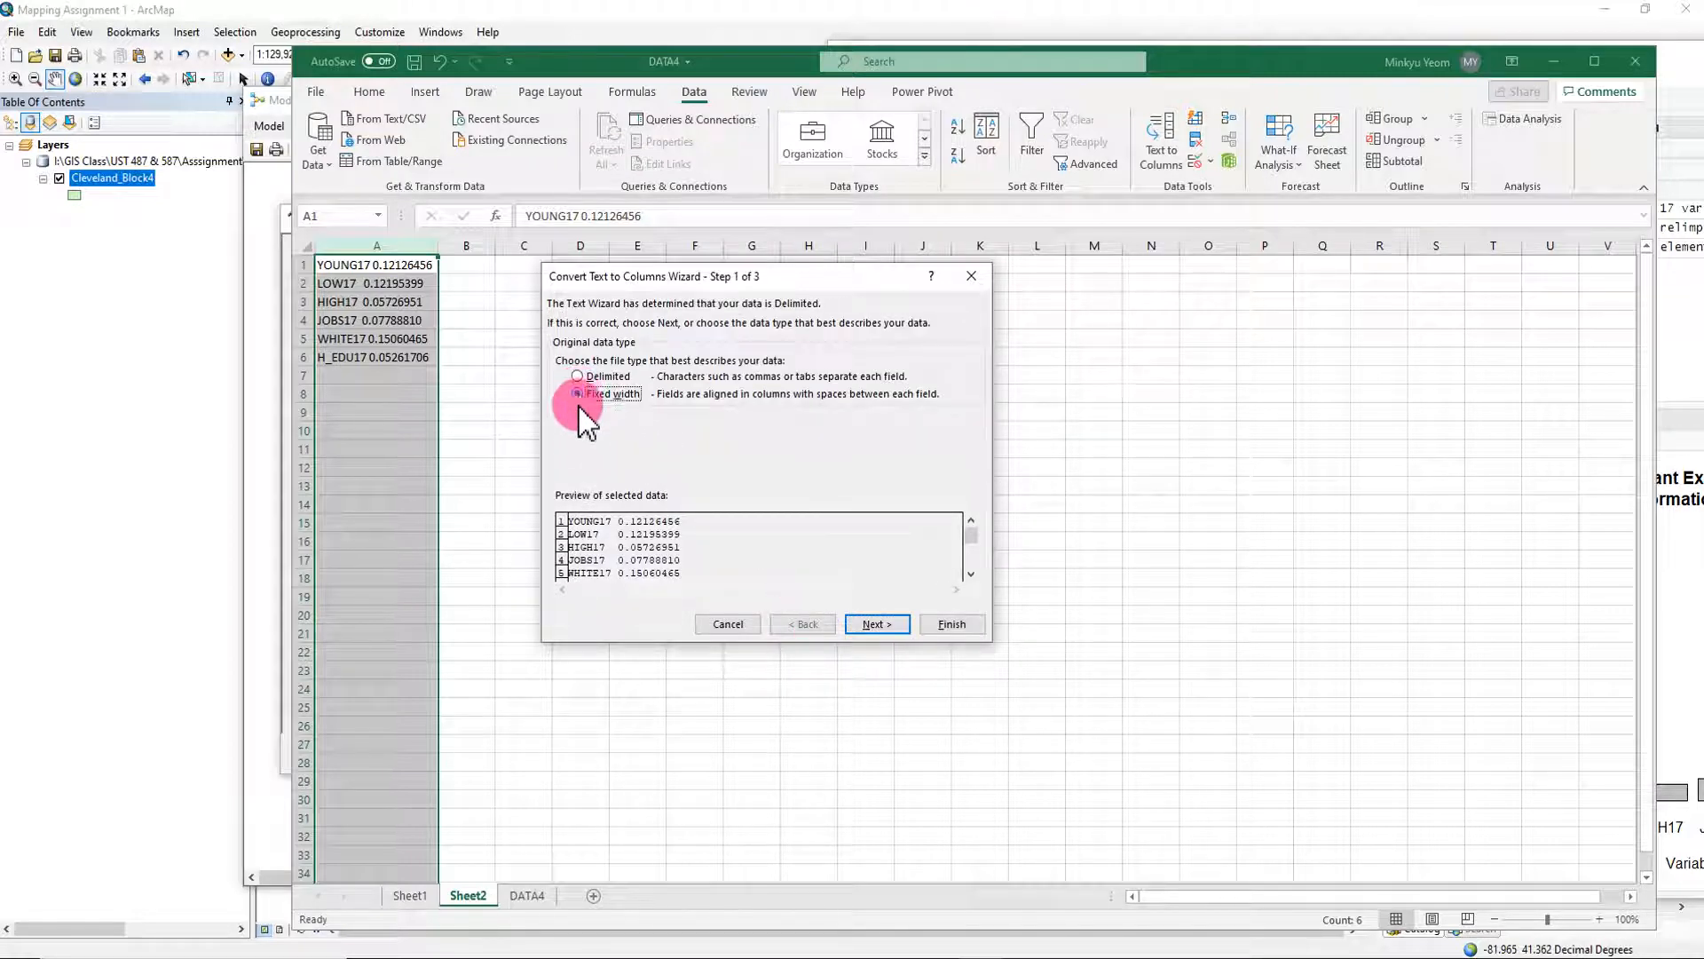
{"action": "left_click", "coordinate": [876, 625]}
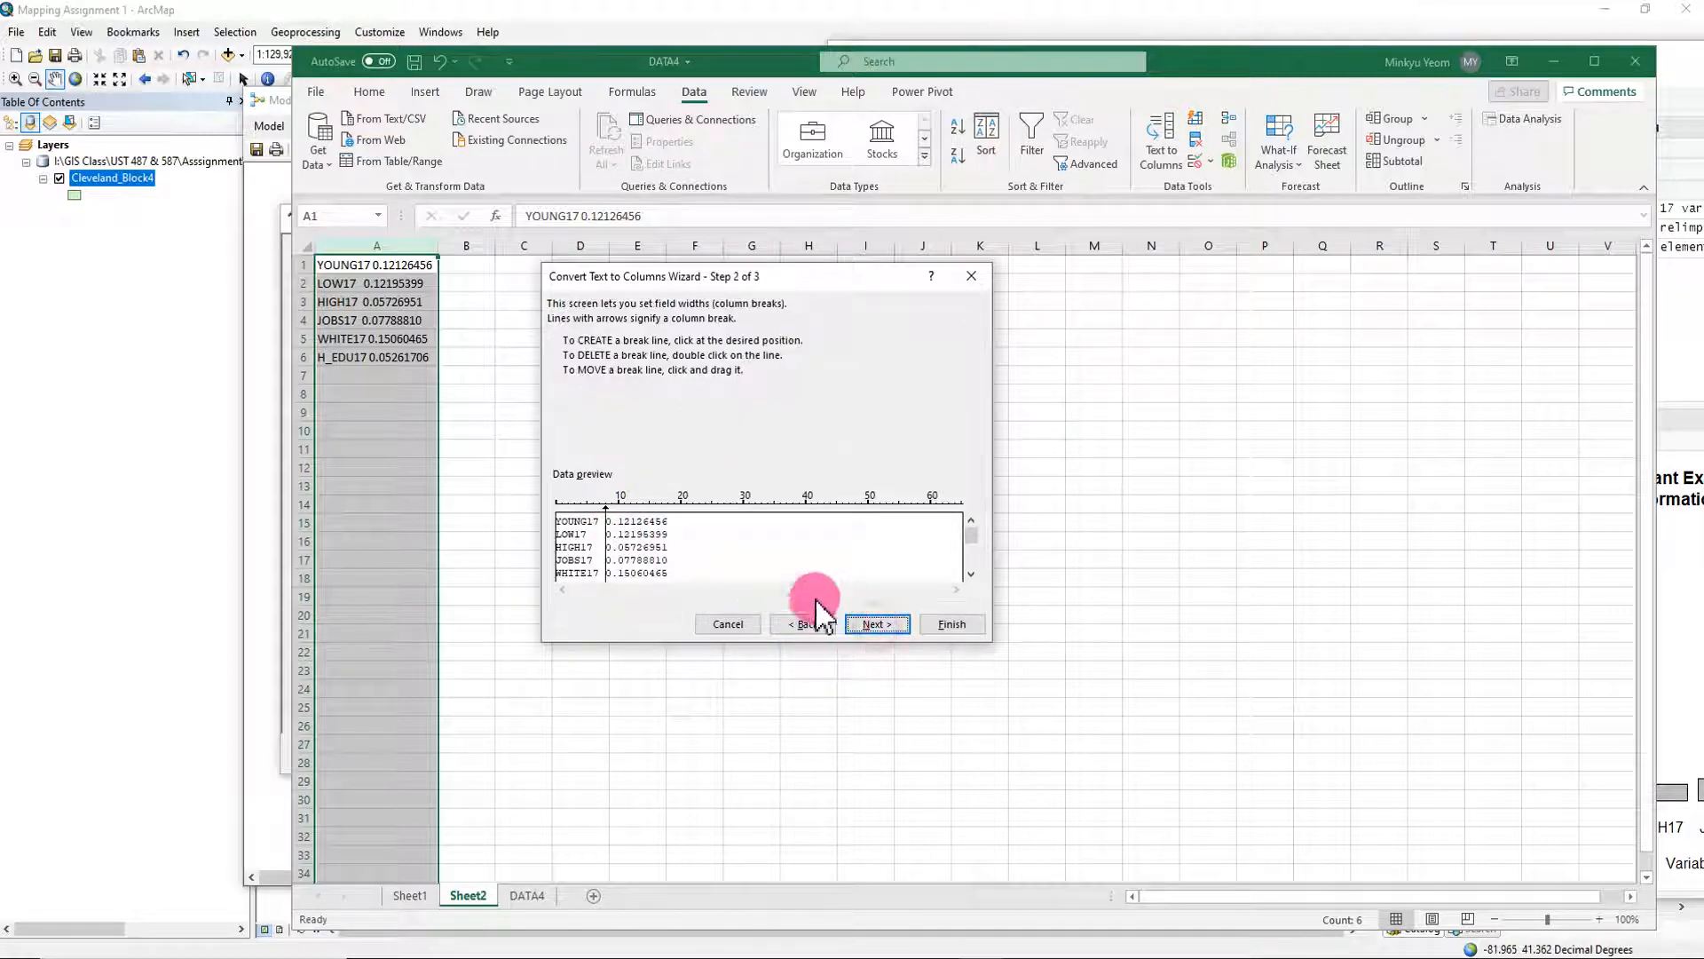
{"action": "left_click", "coordinate": [874, 625]}
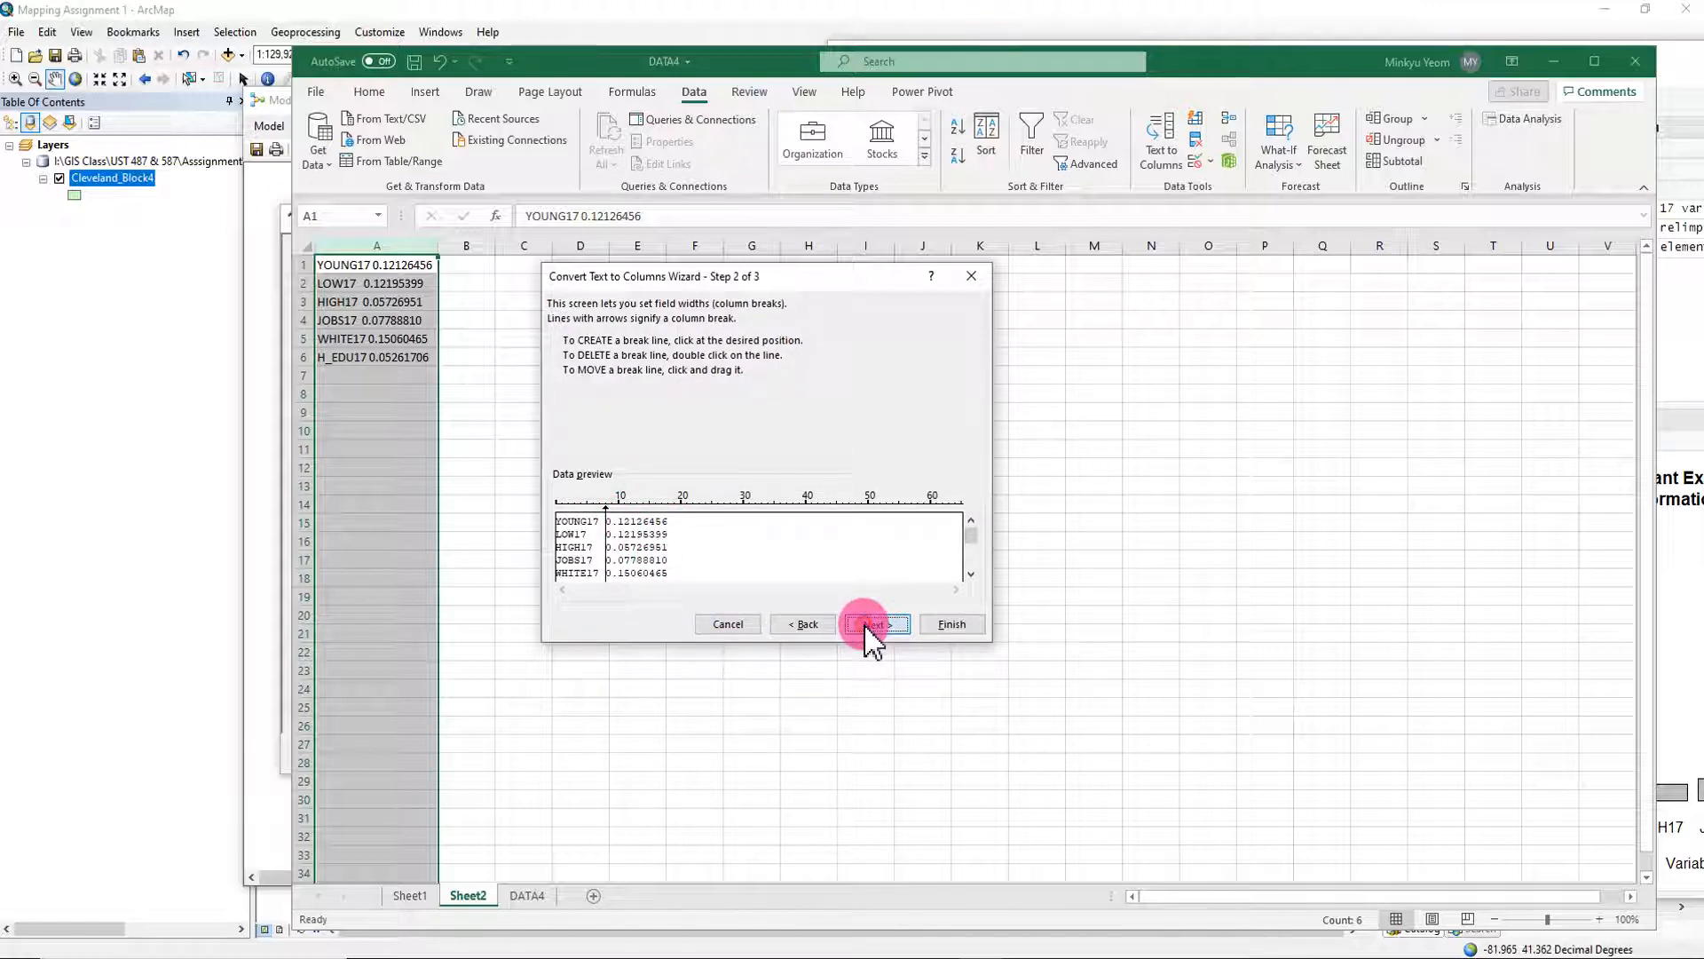
{"action": "left_click", "coordinate": [951, 624]}
{"action": "left_click", "coordinate": [953, 624]}
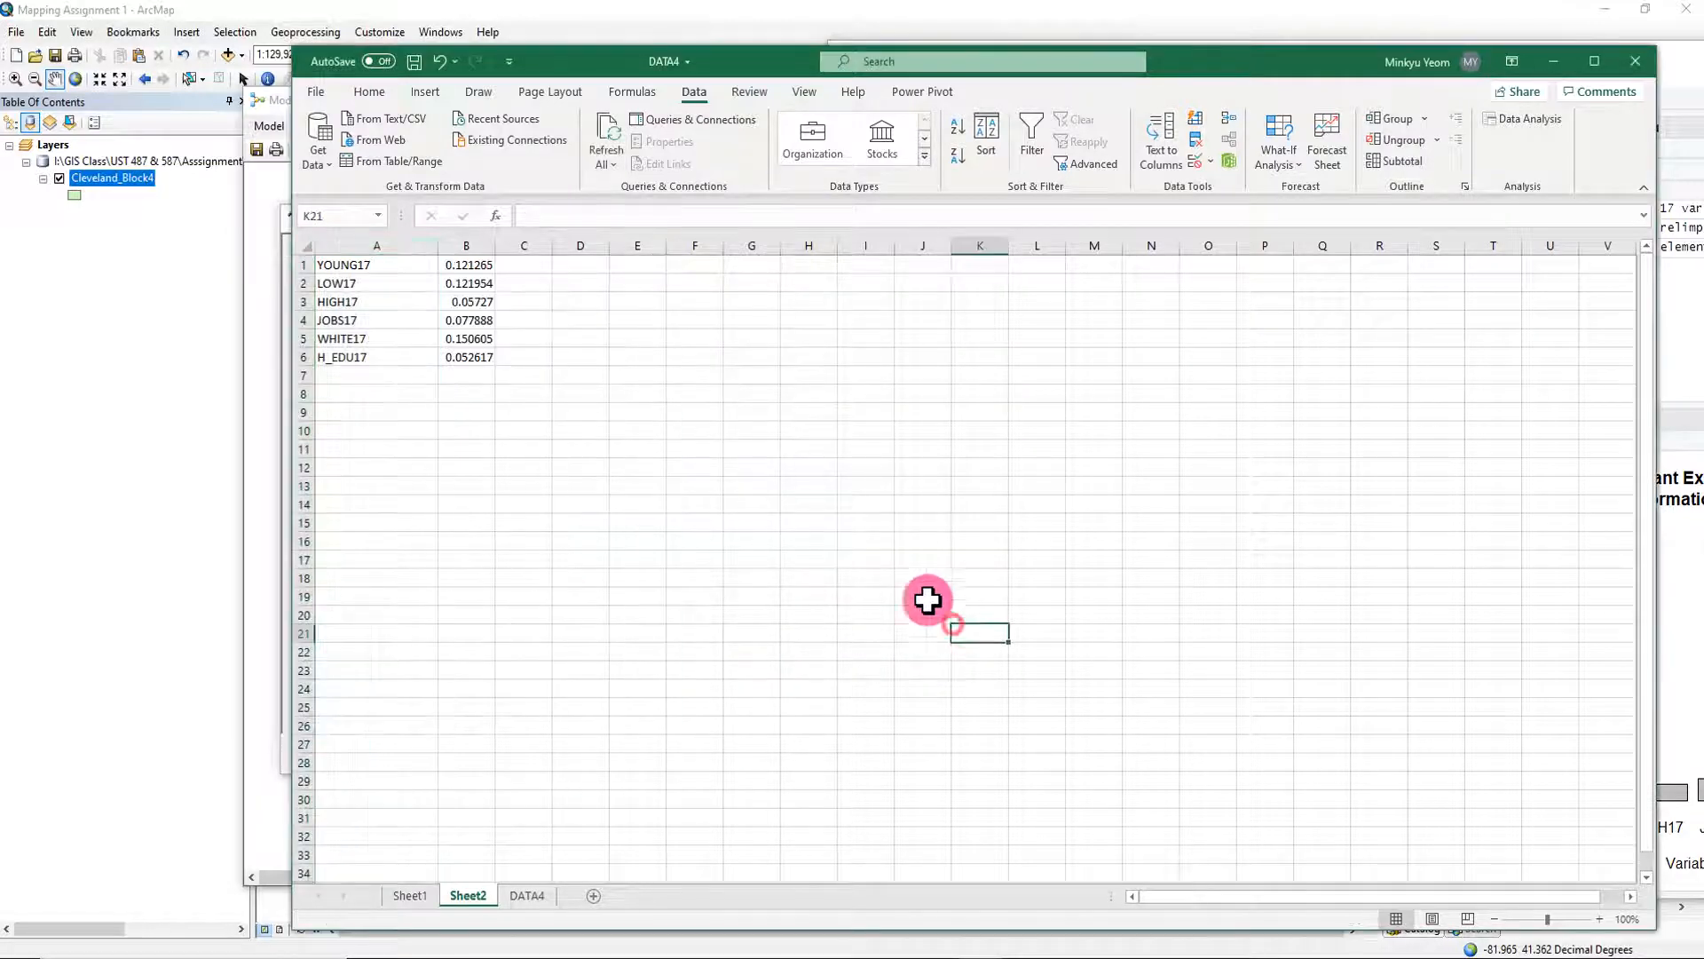
Reduce the number of decimal places shown for the importance values in B1:B6.
{"action": "left_click_drag", "start_coordinate": [468, 264], "coordinate": [484, 363]}
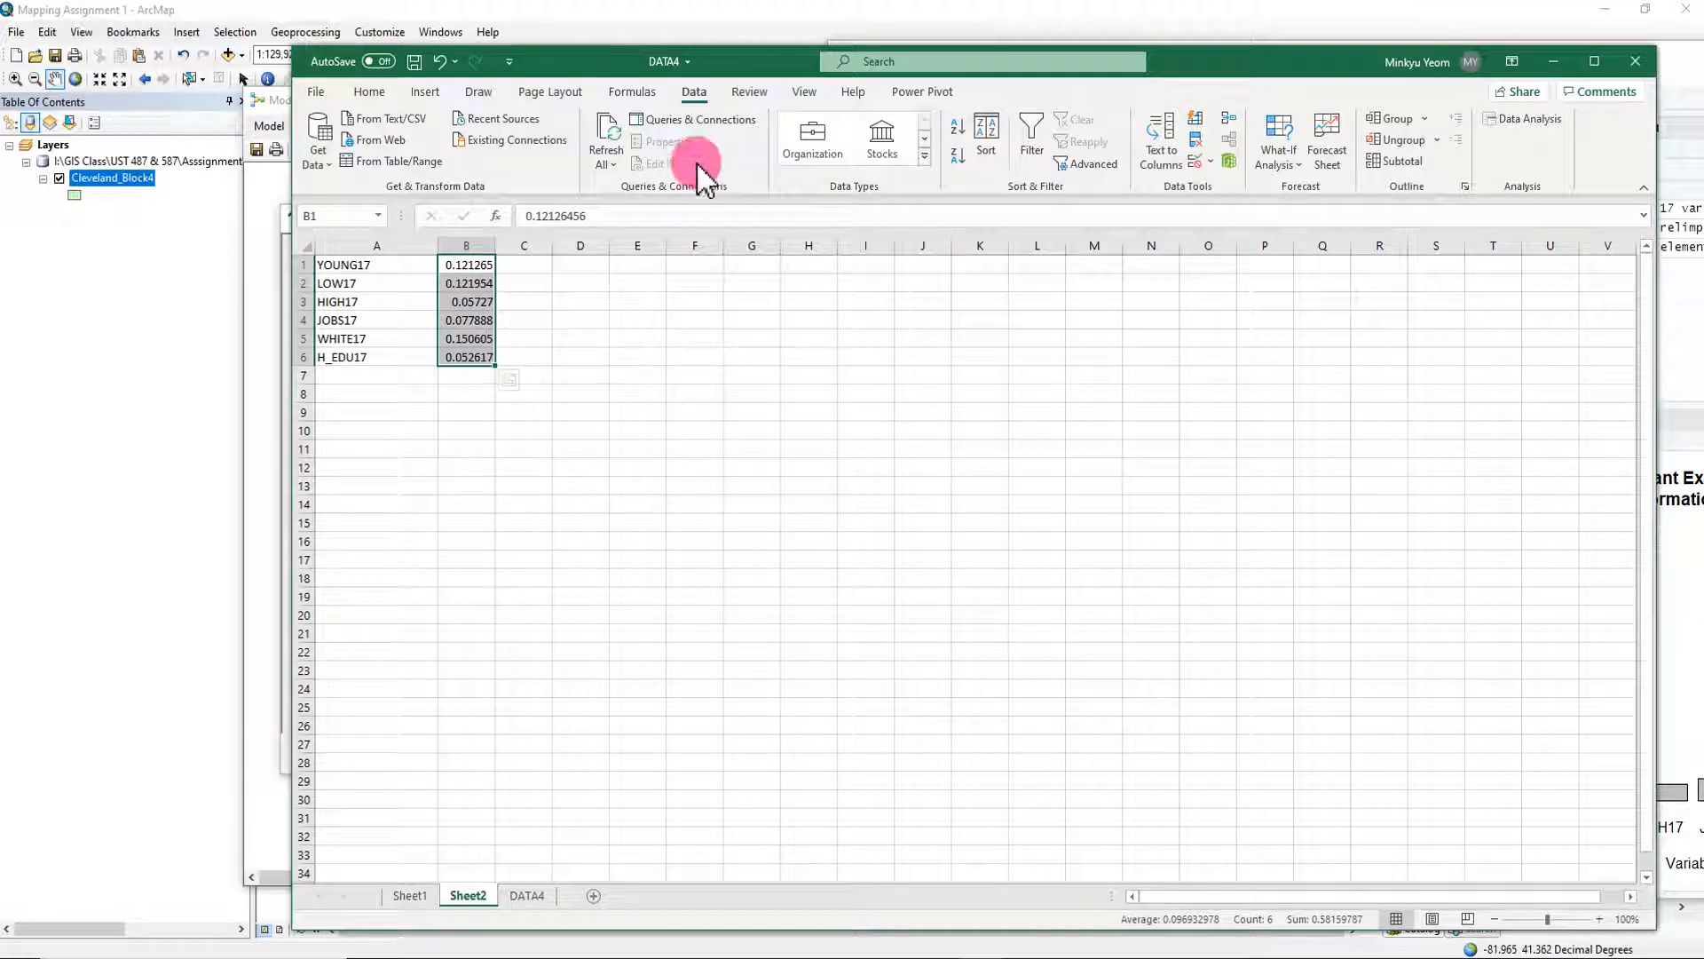
{"action": "left_click", "coordinate": [368, 92]}
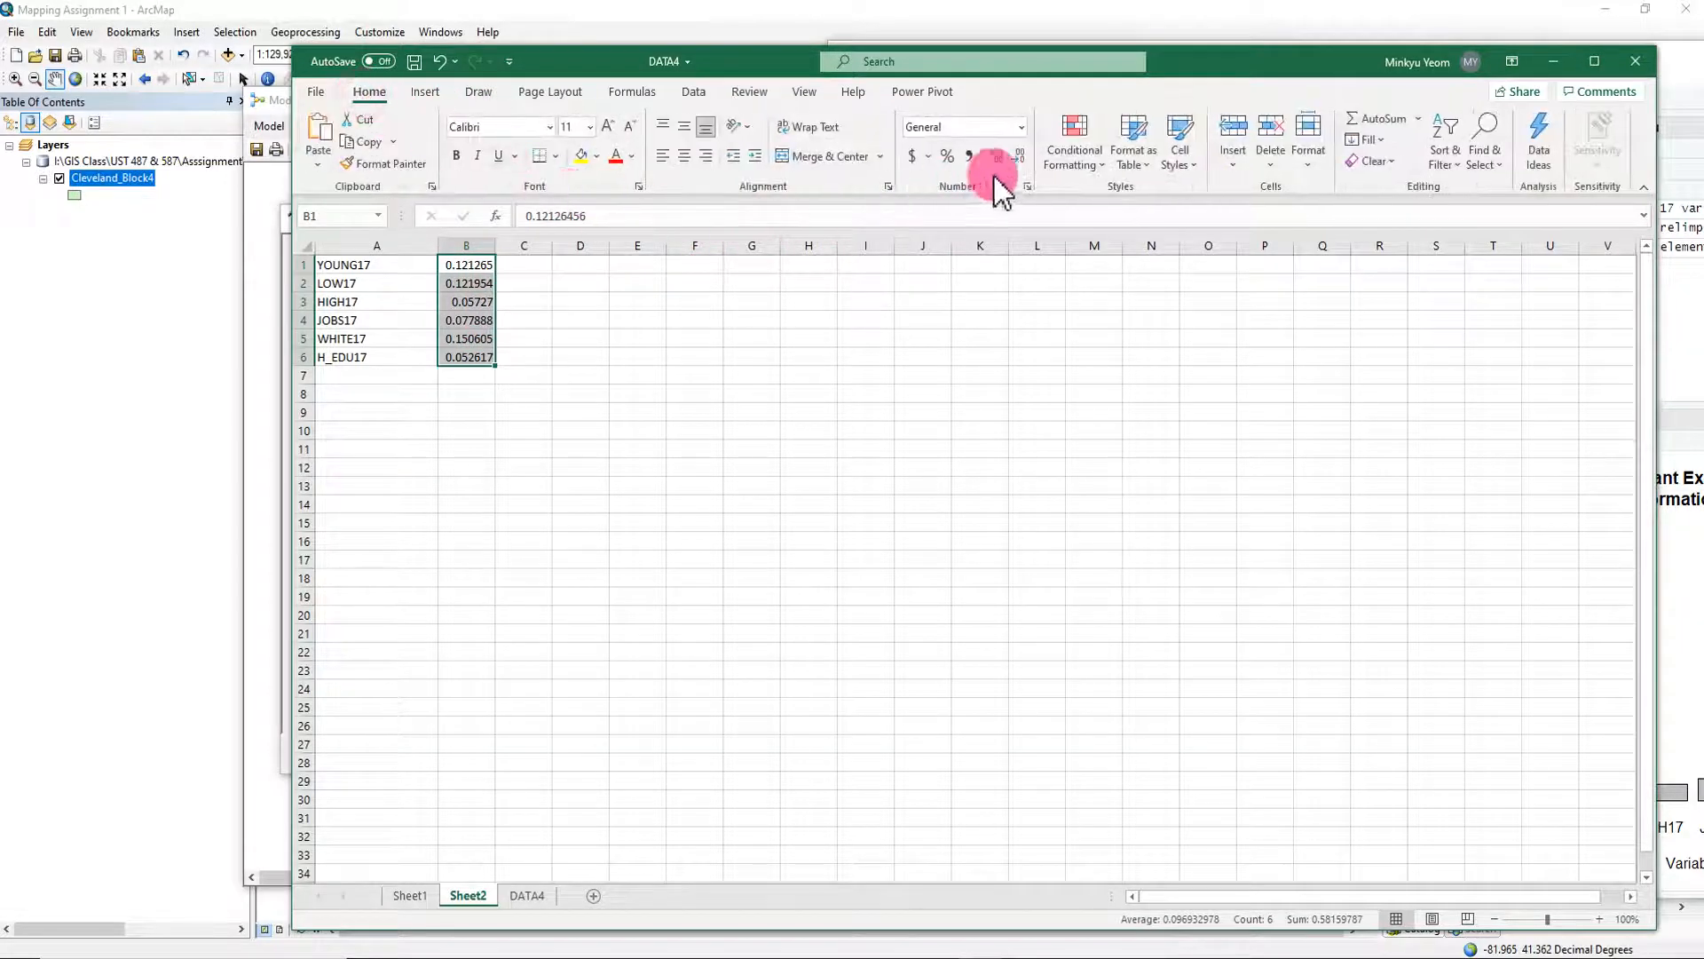
{"action": "left_click", "coordinate": [1019, 157]}
{"action": "left_click", "coordinate": [1019, 158]}
{"action": "left_click", "coordinate": [1019, 157]}
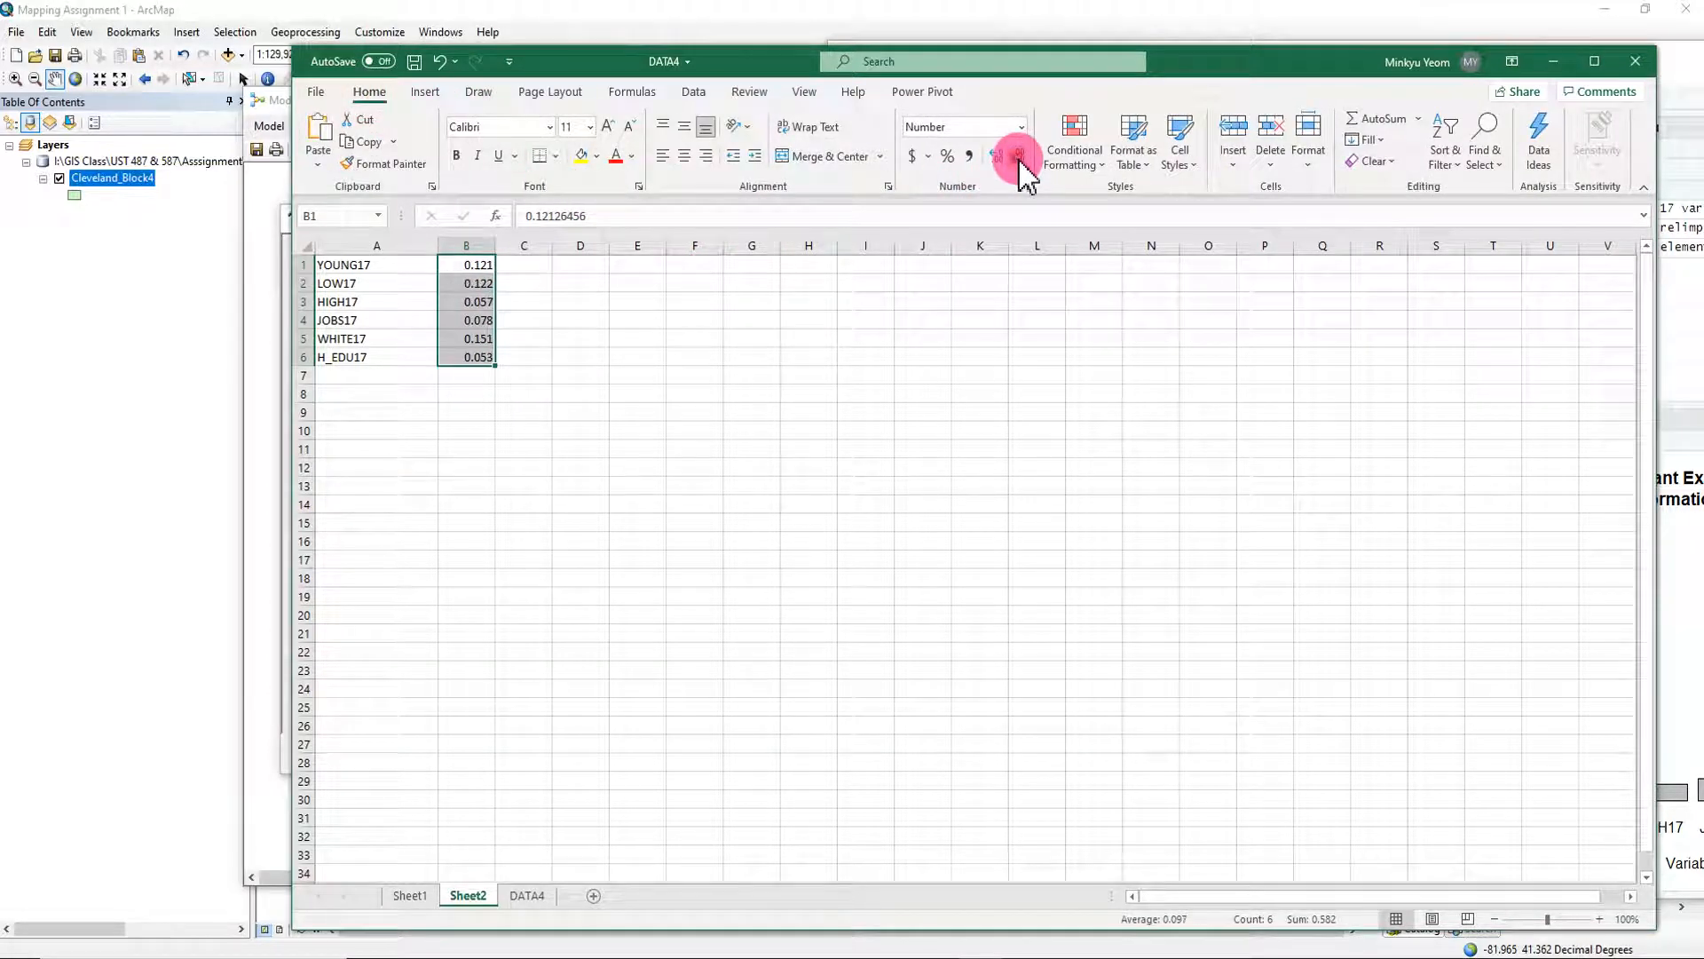
{"action": "left_click", "coordinate": [1019, 157]}
Move Excel aside, return to ArcMap's Raster Calculator dialog, and review the map algebra expression with its Weights placeholders.
{"action": "left_click_drag", "start_coordinate": [764, 66], "coordinate": [1703, 86]}
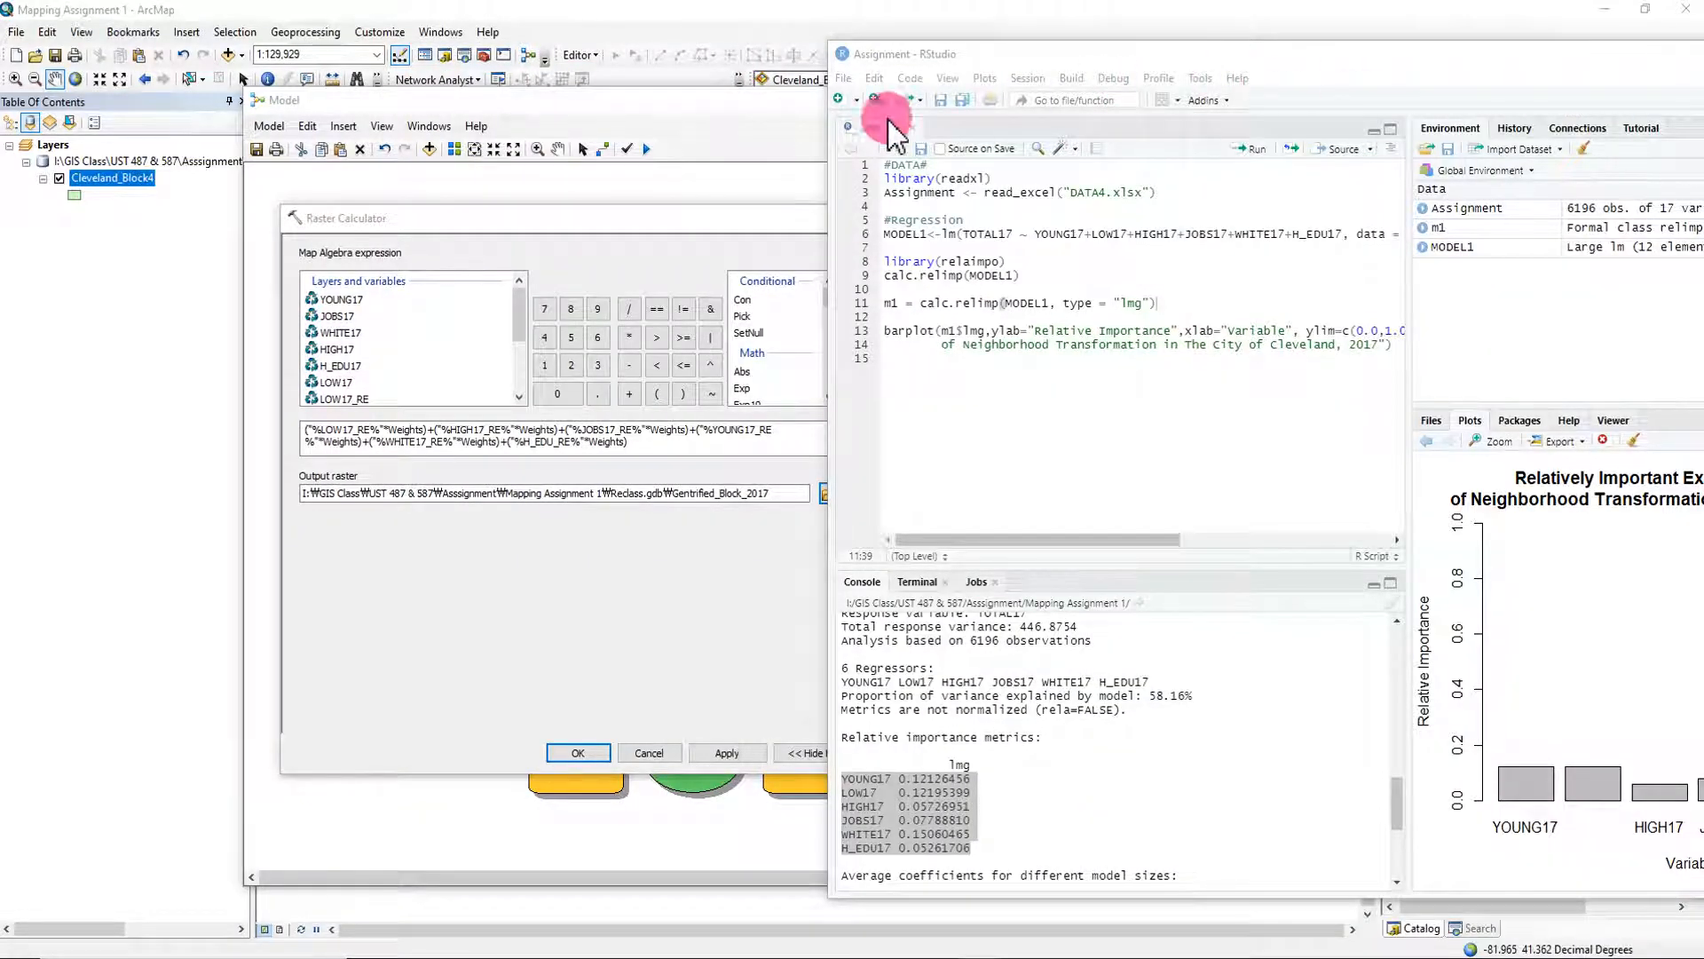
{"action": "left_click", "coordinate": [673, 231]}
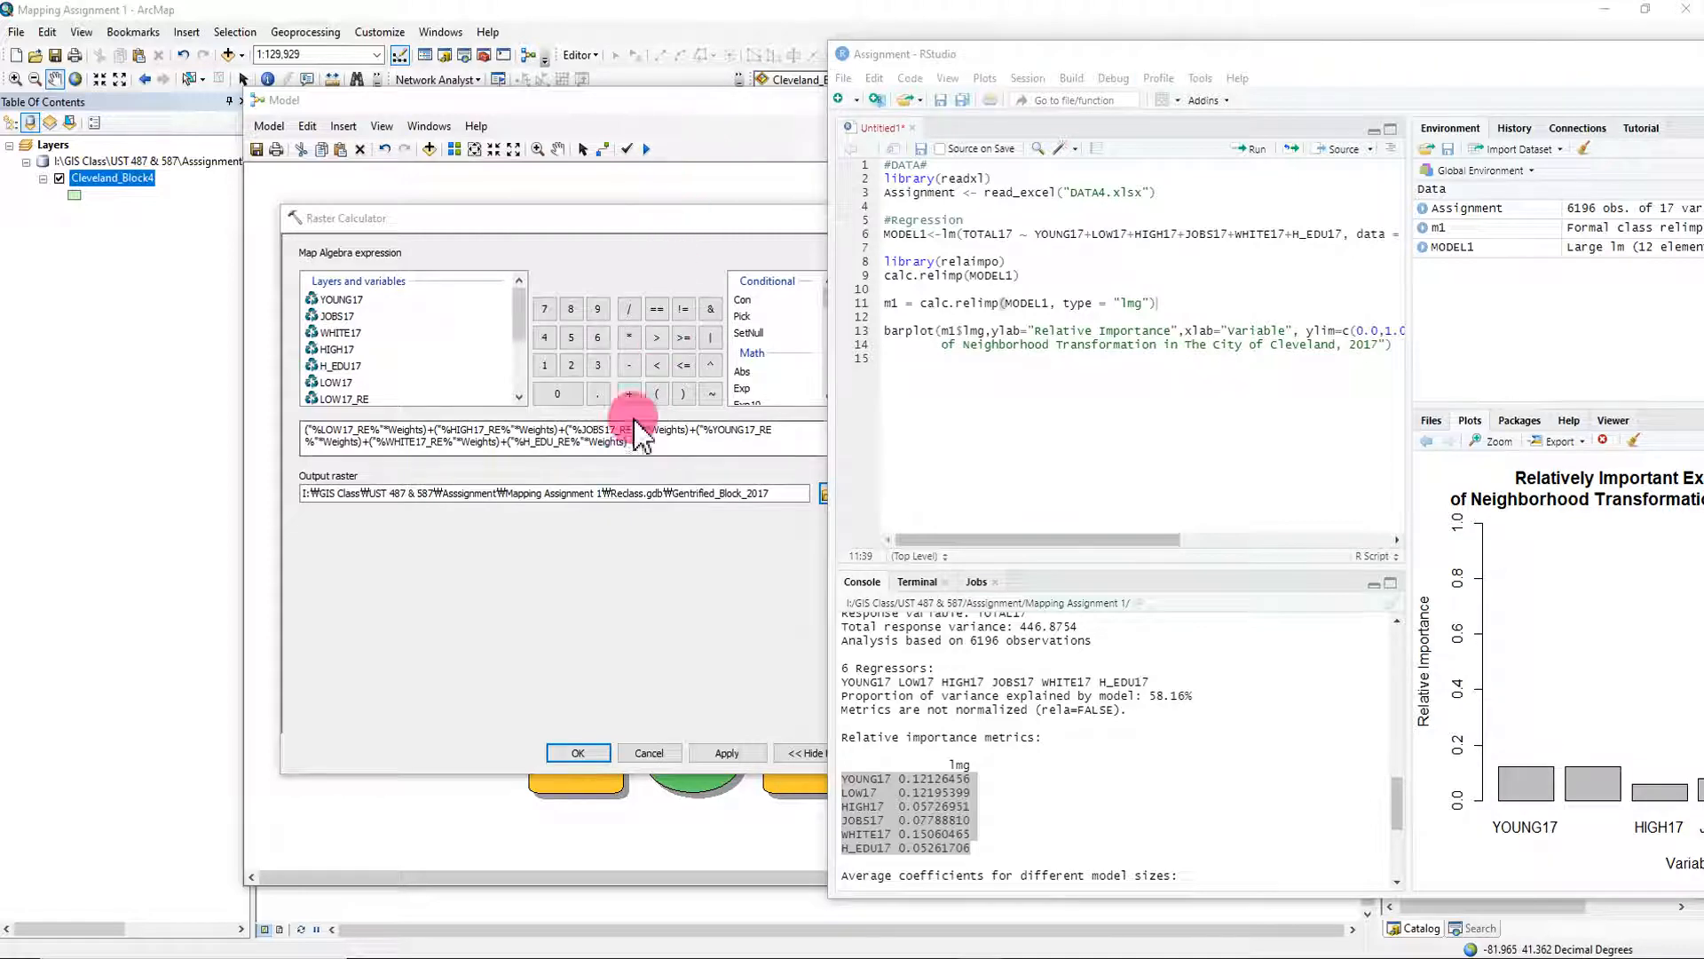
{"action": "left_click", "coordinate": [681, 221]}
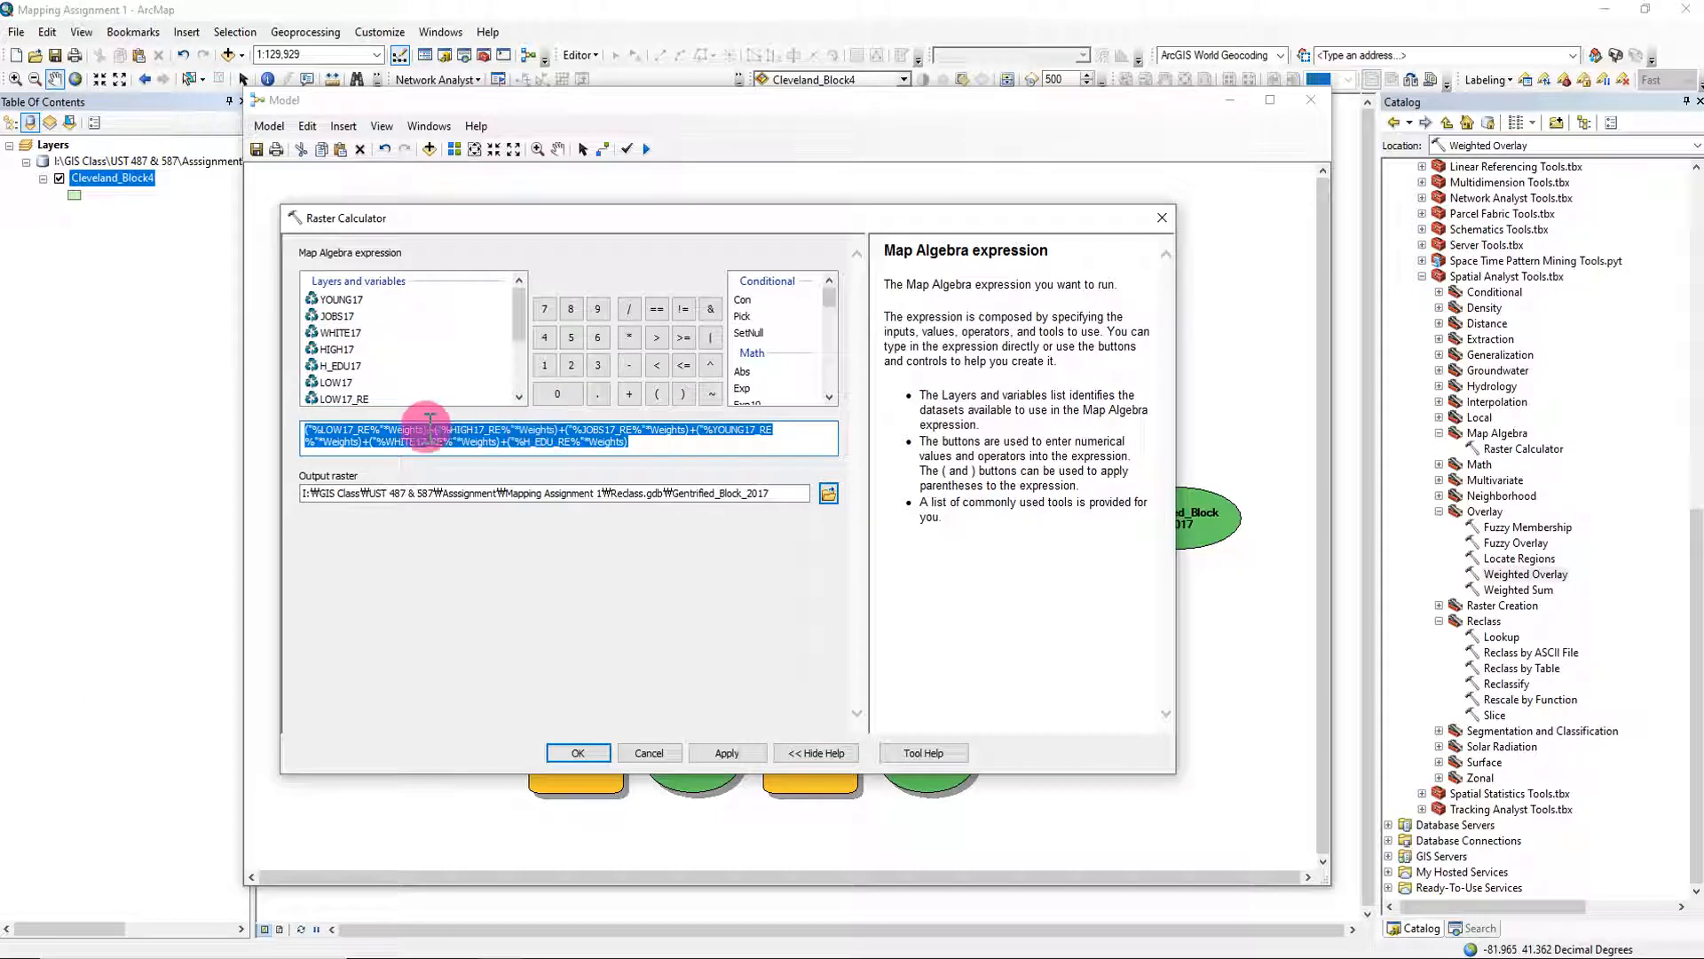
{"action": "left_click", "coordinate": [671, 522]}
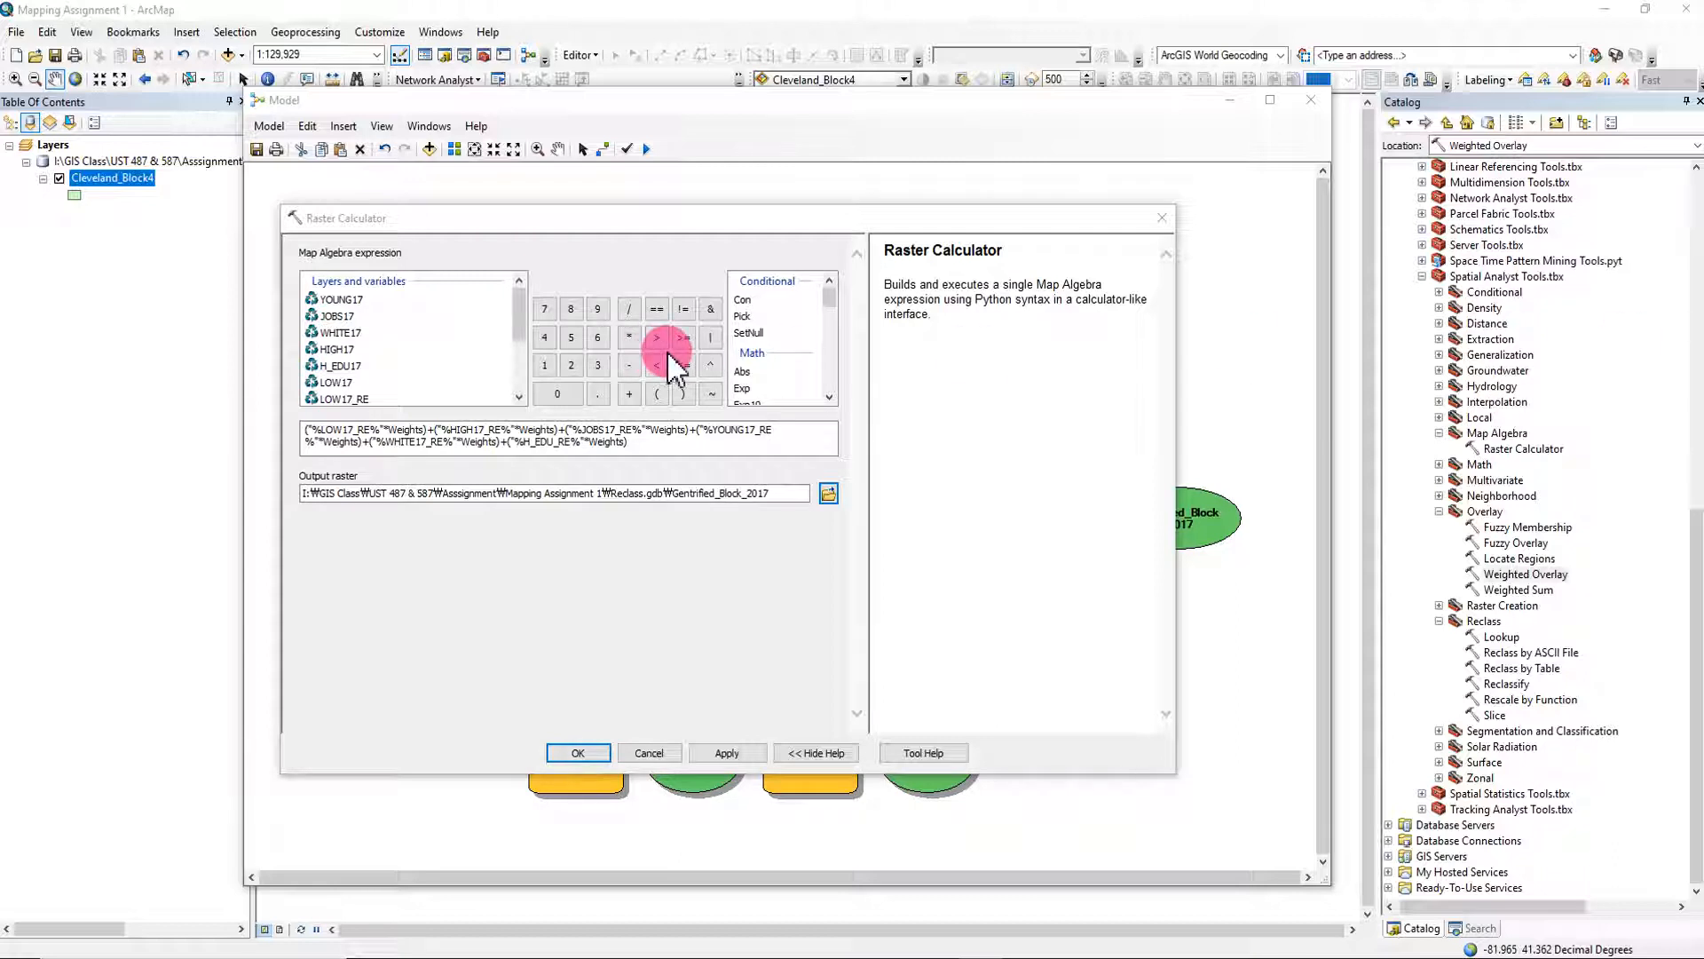
Replace the Weights placeholder after LOW17_RE in the map algebra expression with 0.12.
{"action": "left_click", "coordinate": [427, 431]}
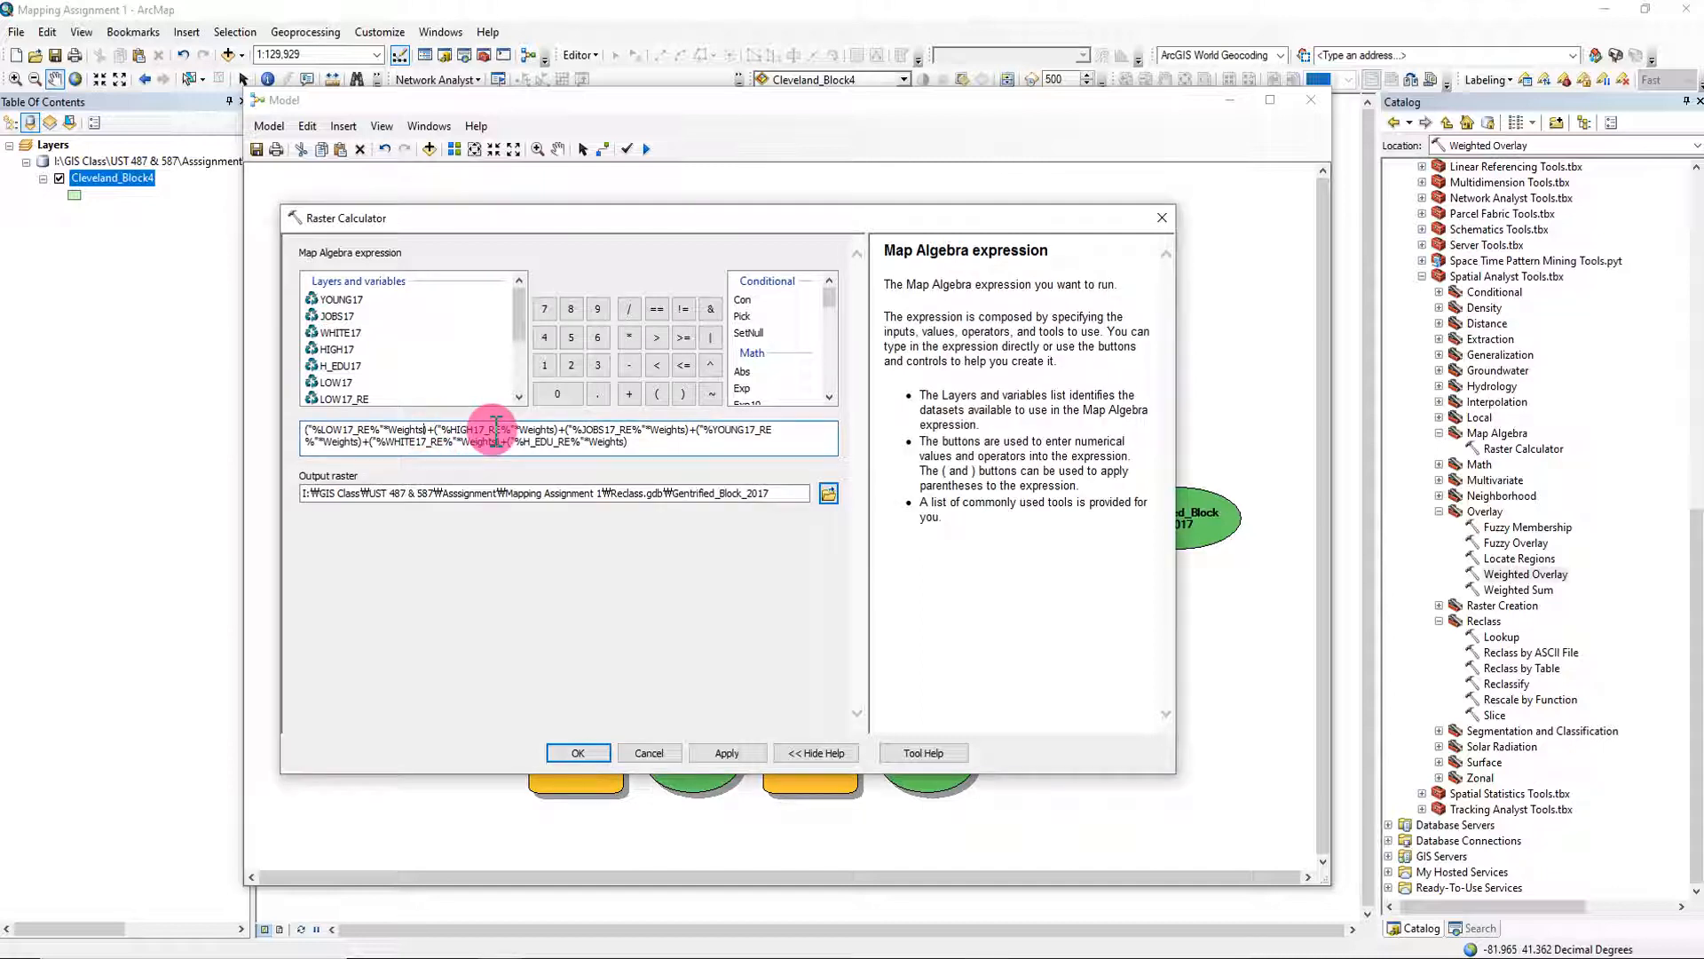
{"action": "key", "text": "BackSpace"}
{"action": "key", "text": "BackSpace"}
{"action": "key", "text": "BackSpace"}
{"action": "key", "text": "BackSpace"}
{"action": "key", "text": "BackSpace"}
{"action": "key", "text": "BackSpace"}
{"action": "key", "text": "BackSpace"}
{"action": "key", "text": "BackSpace"}
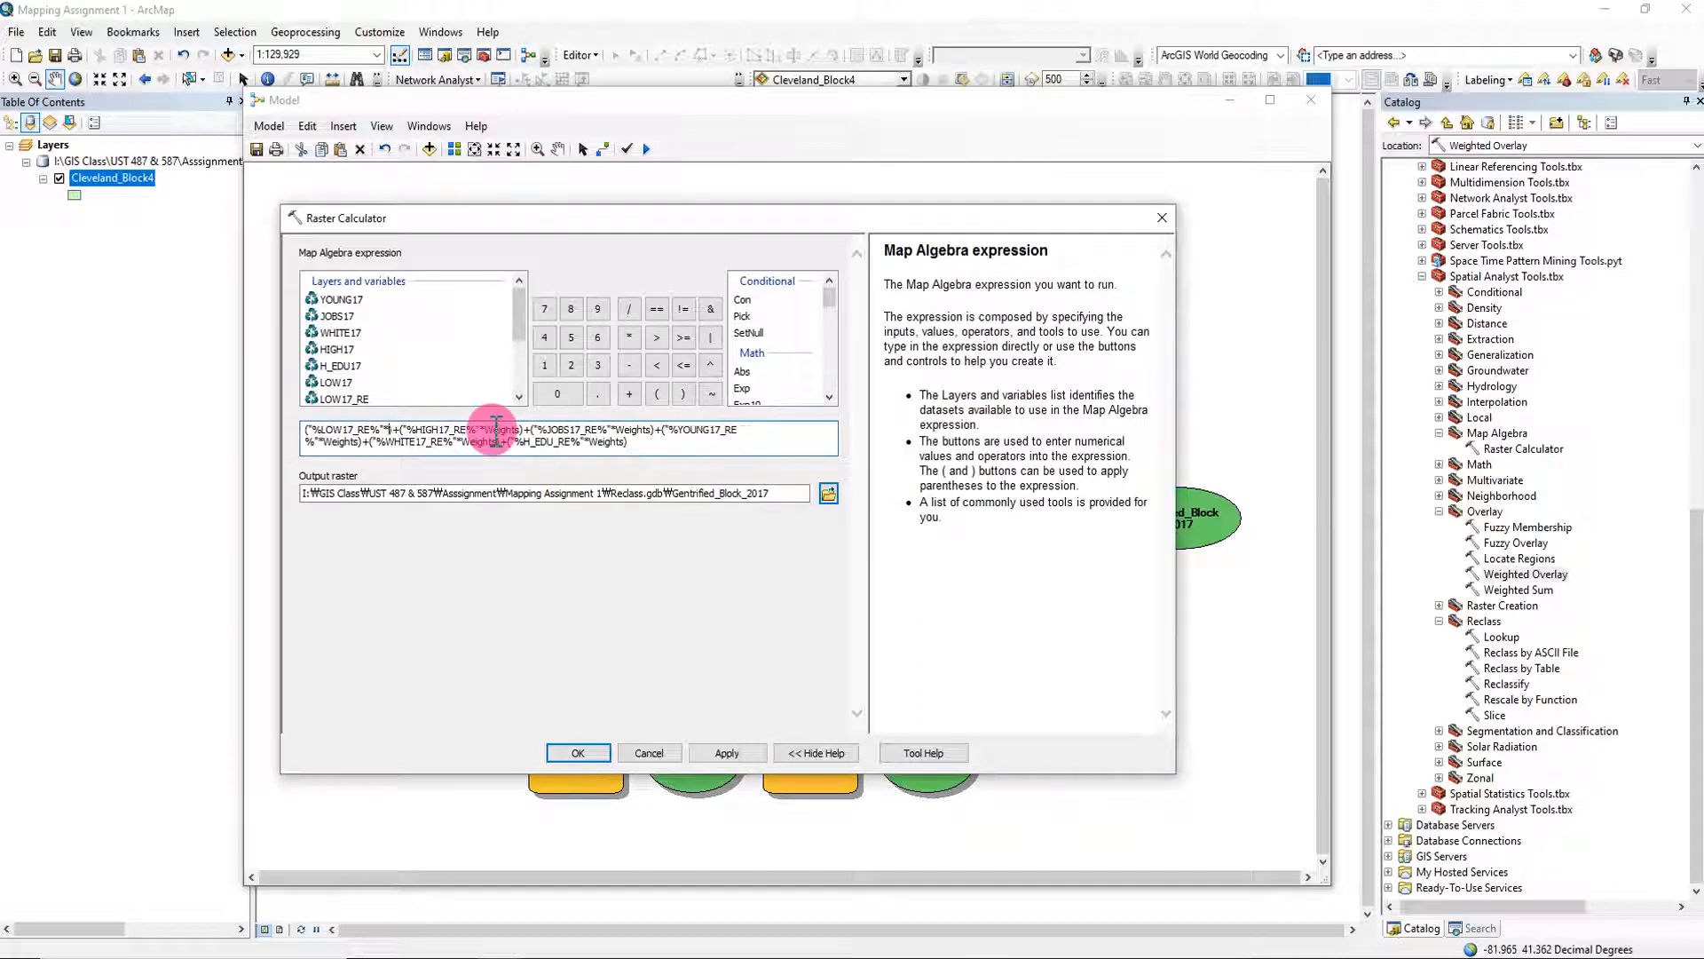
{"action": "type", "text": "0."}
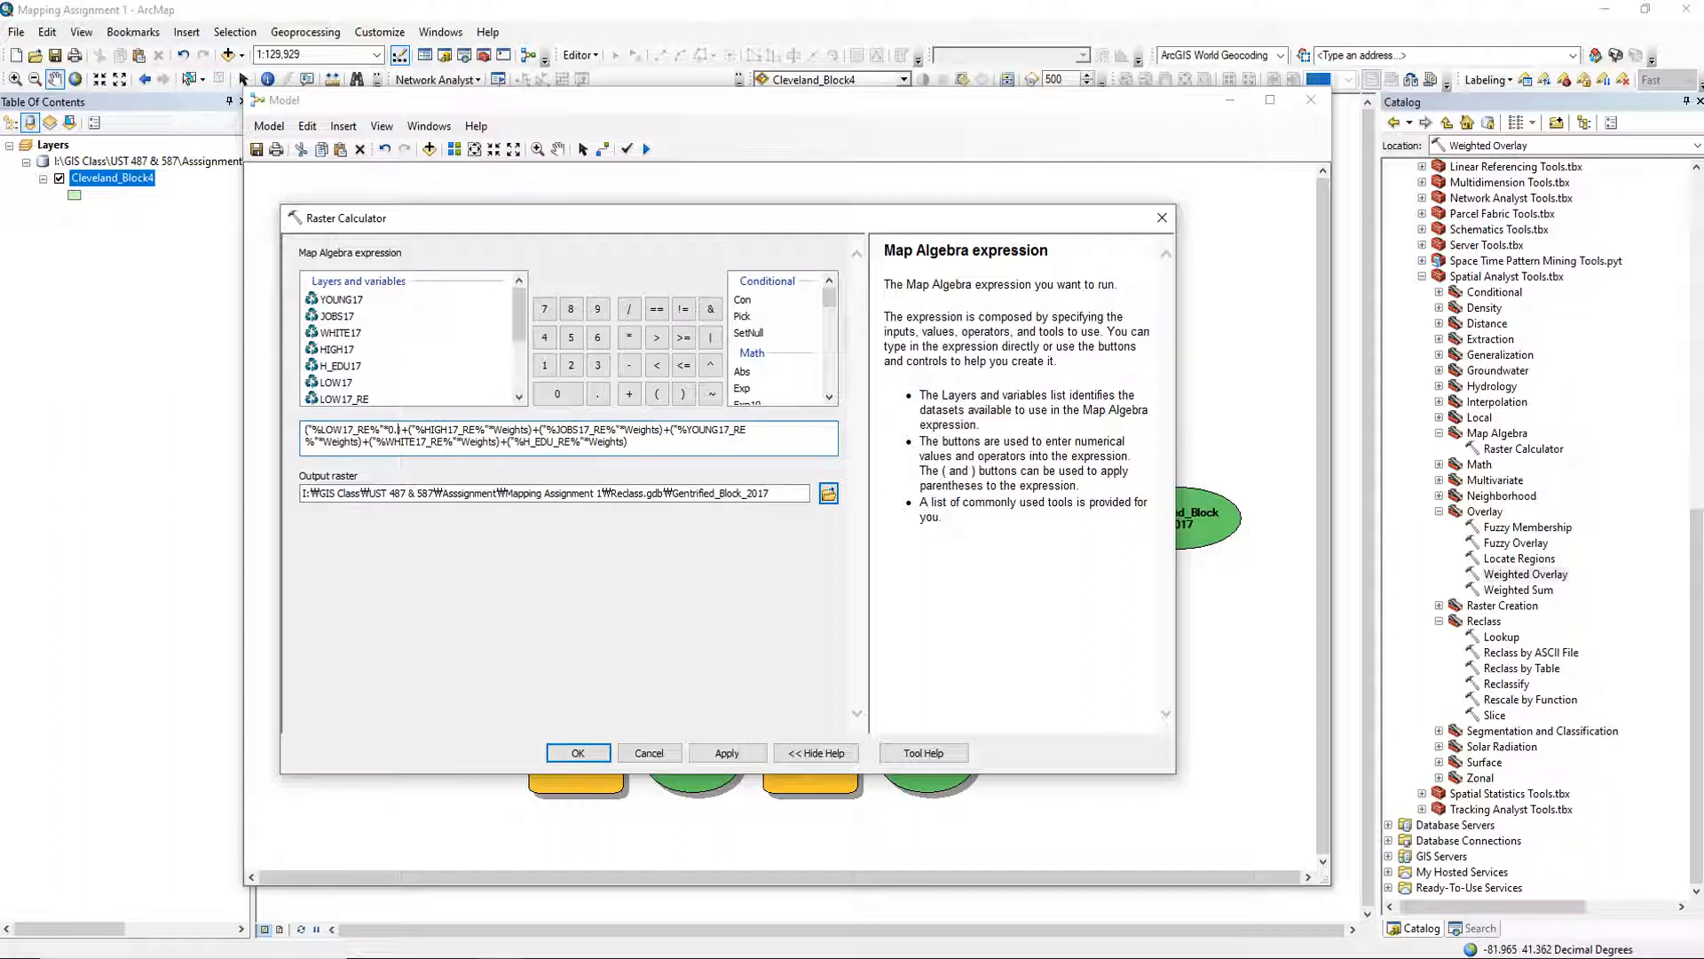
{"action": "type", "text": "12"}
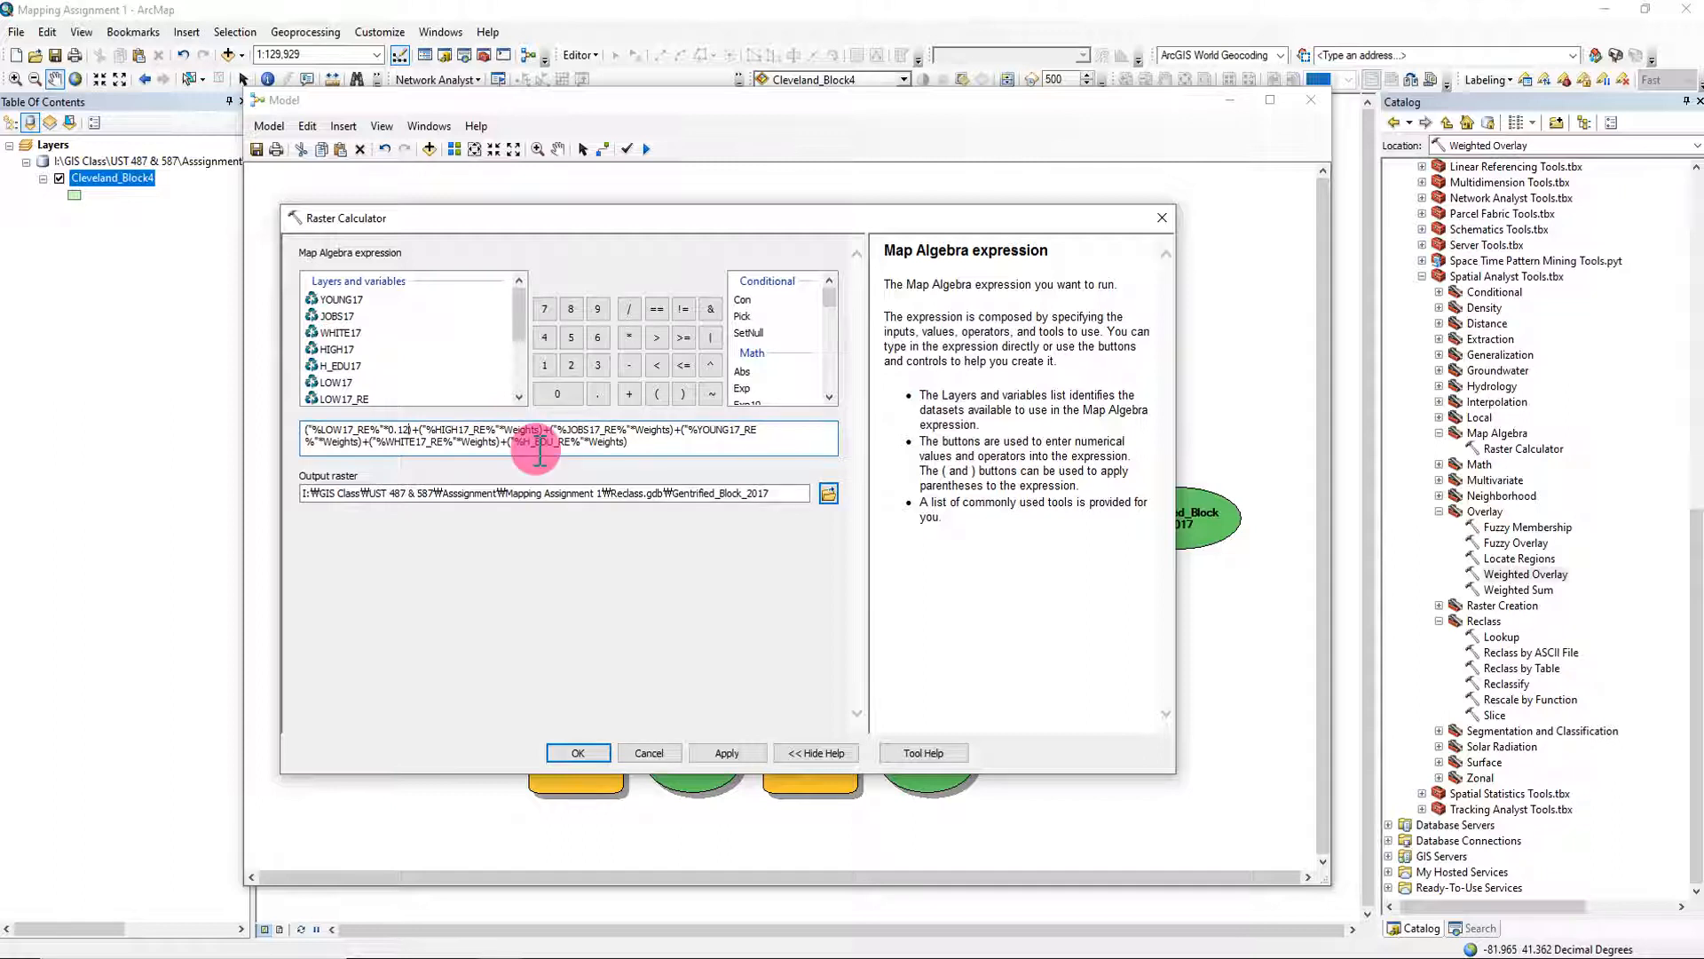
{"action": "left_click", "coordinate": [648, 471]}
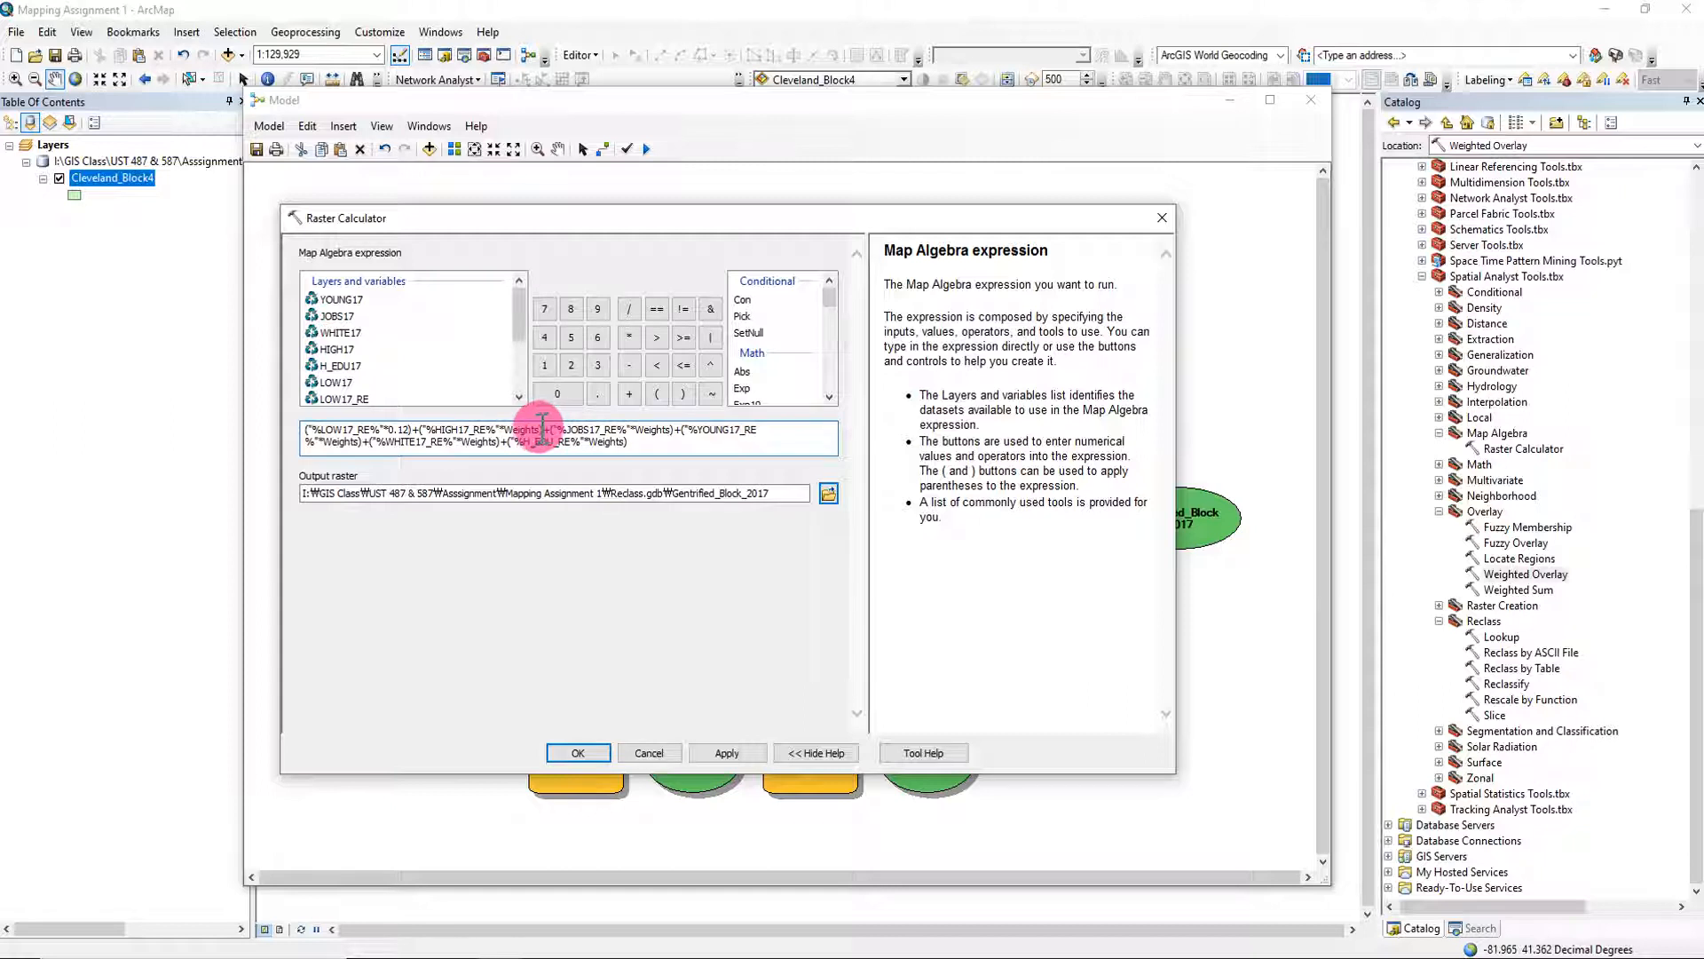
Set the weight multipliers in the expression to 0.06 for HIGH17_RE and 0.08 for JOBS17_RE.
{"action": "left_click", "coordinate": [602, 428]}
{"action": "key", "text": "BackSpace"}
{"action": "key", "text": "BackSpace"}
{"action": "key", "text": "BackSpace"}
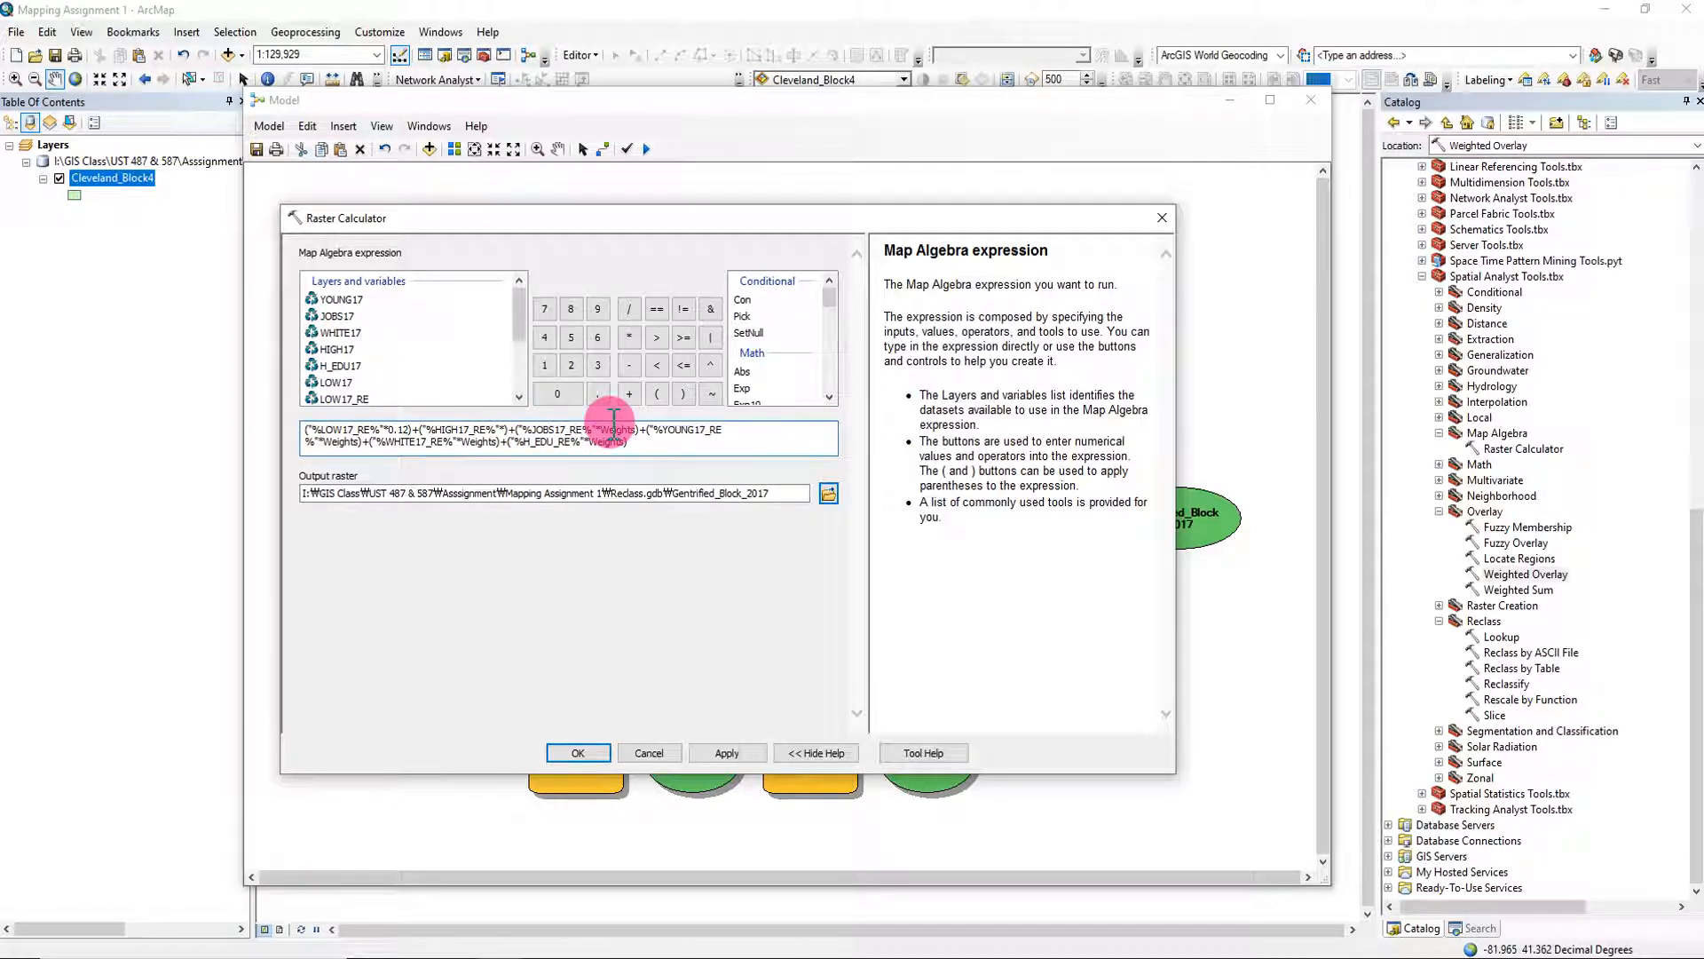
{"action": "type", "text": "0.06"}
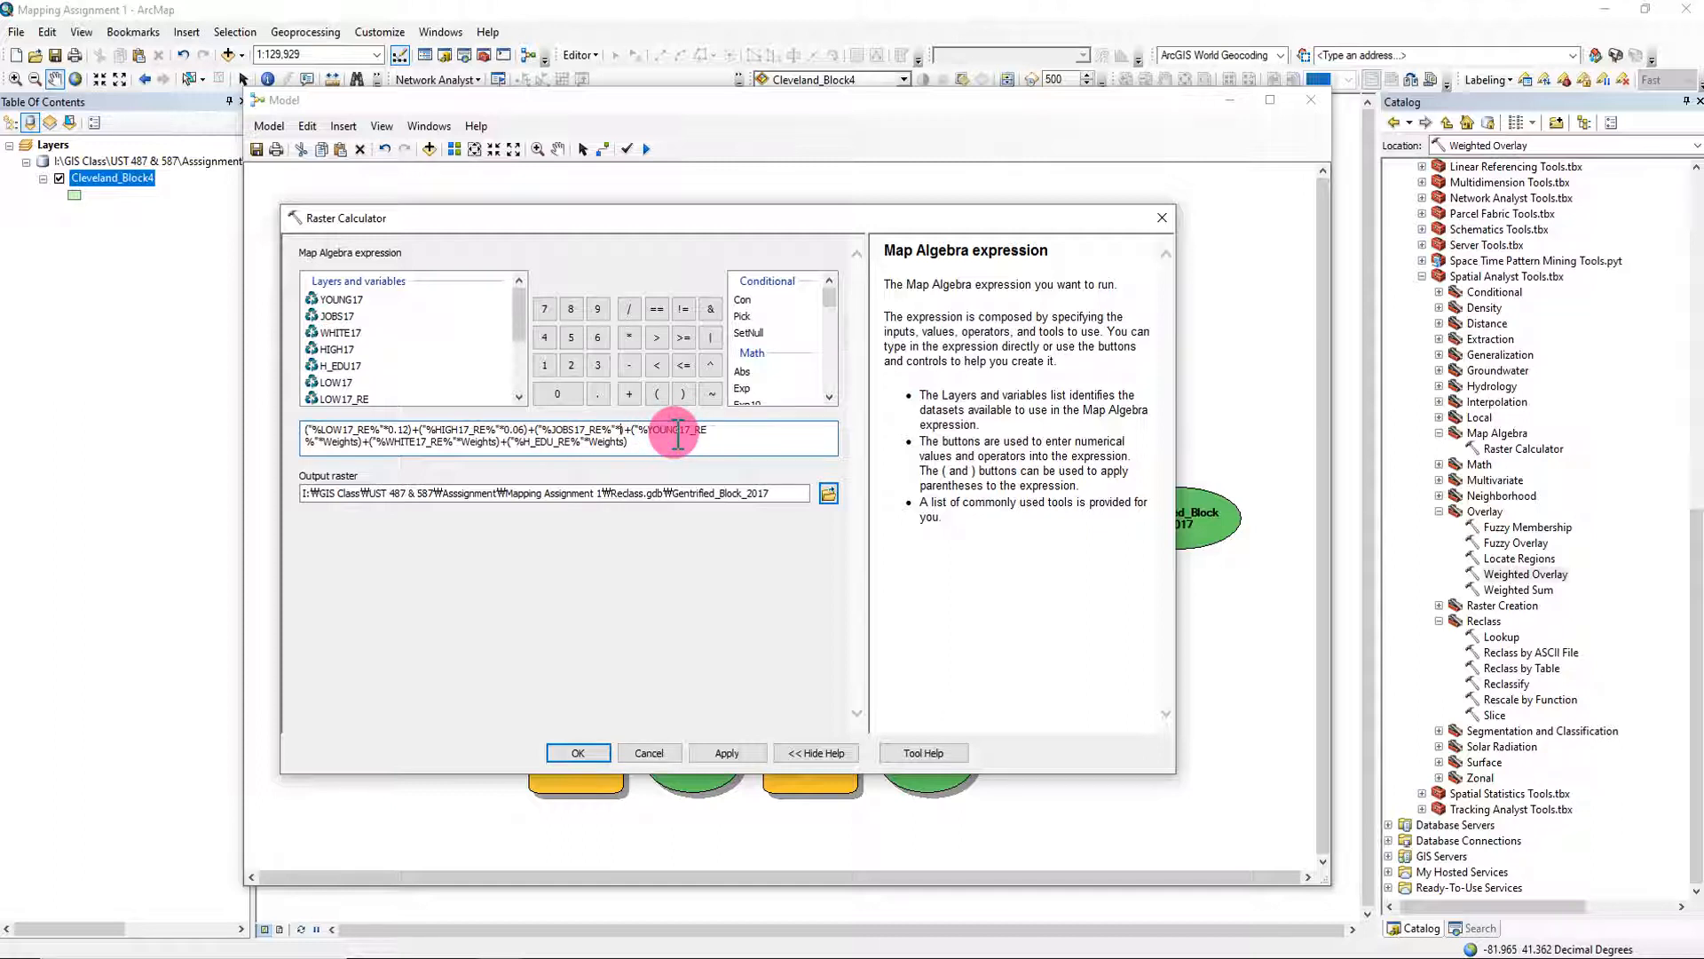
{"action": "type", "text": "0.08"}
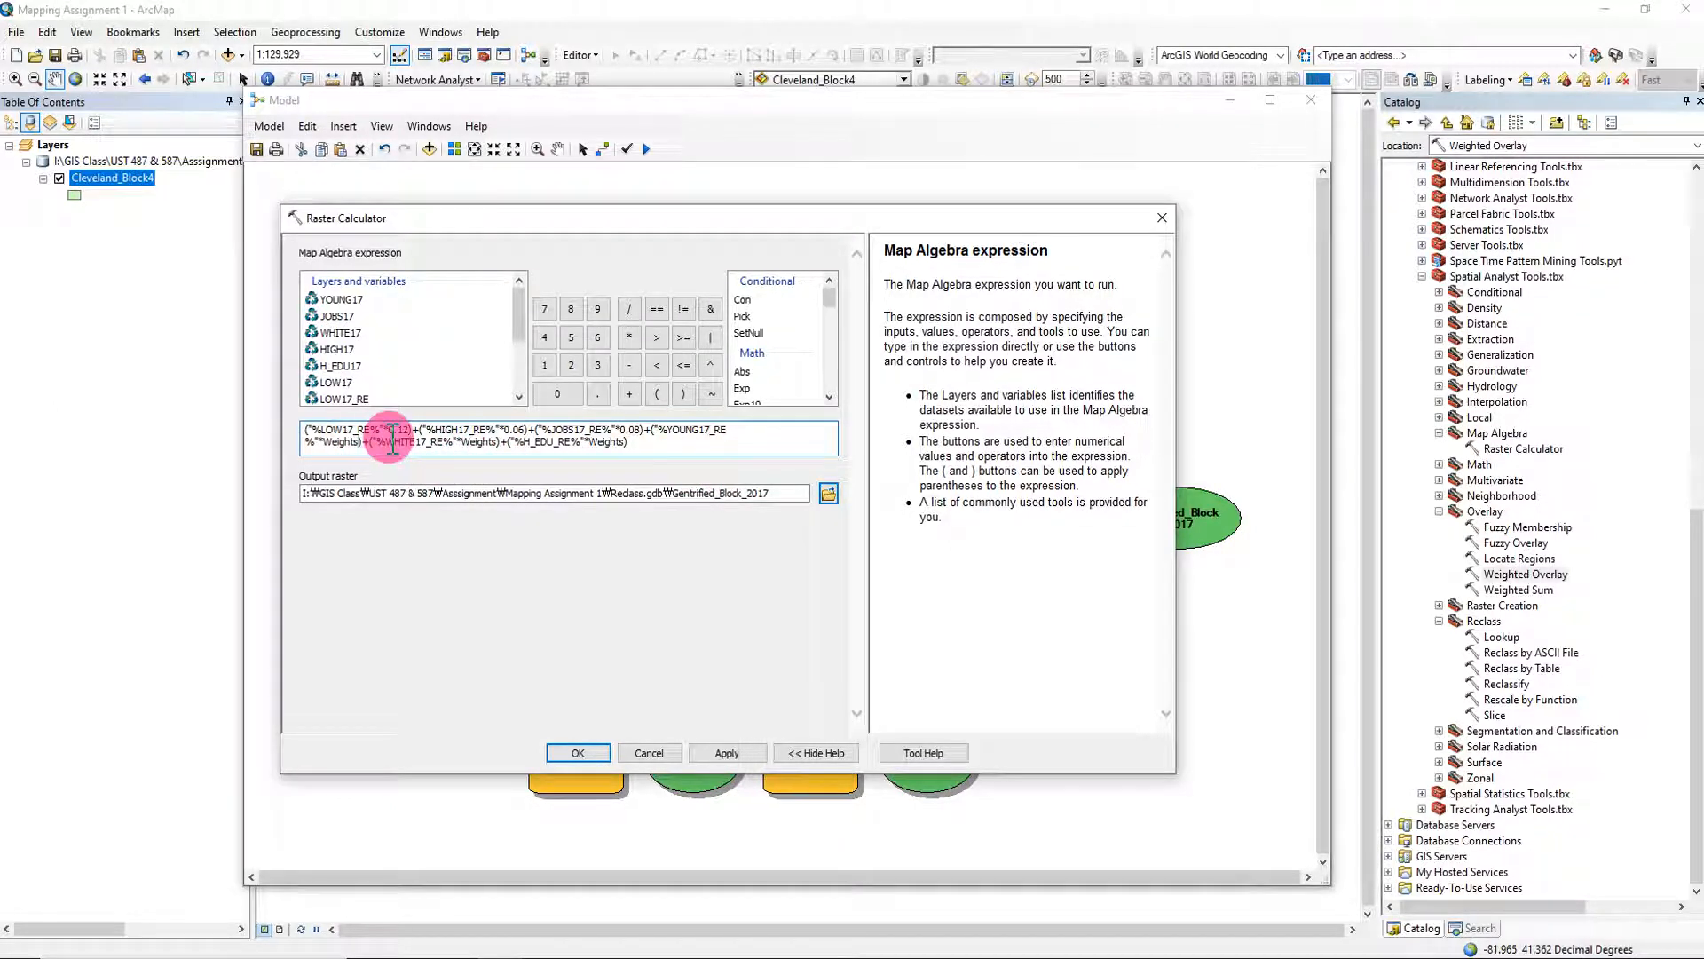
Replace the remaining Weights placeholders with 0.12 for YOUNG17_RE, 0.15 for WHITE17_RE and 0.05 for H_EDU_RE.
{"action": "key", "text": "BackSpace"}
{"action": "key", "text": "BackSpace"}
{"action": "key", "text": "BackSpace"}
{"action": "key", "text": "BackSpace"}
{"action": "key", "text": "BackSpace"}
{"action": "key", "text": "BackSpace"}
{"action": "key", "text": "BackSpace"}
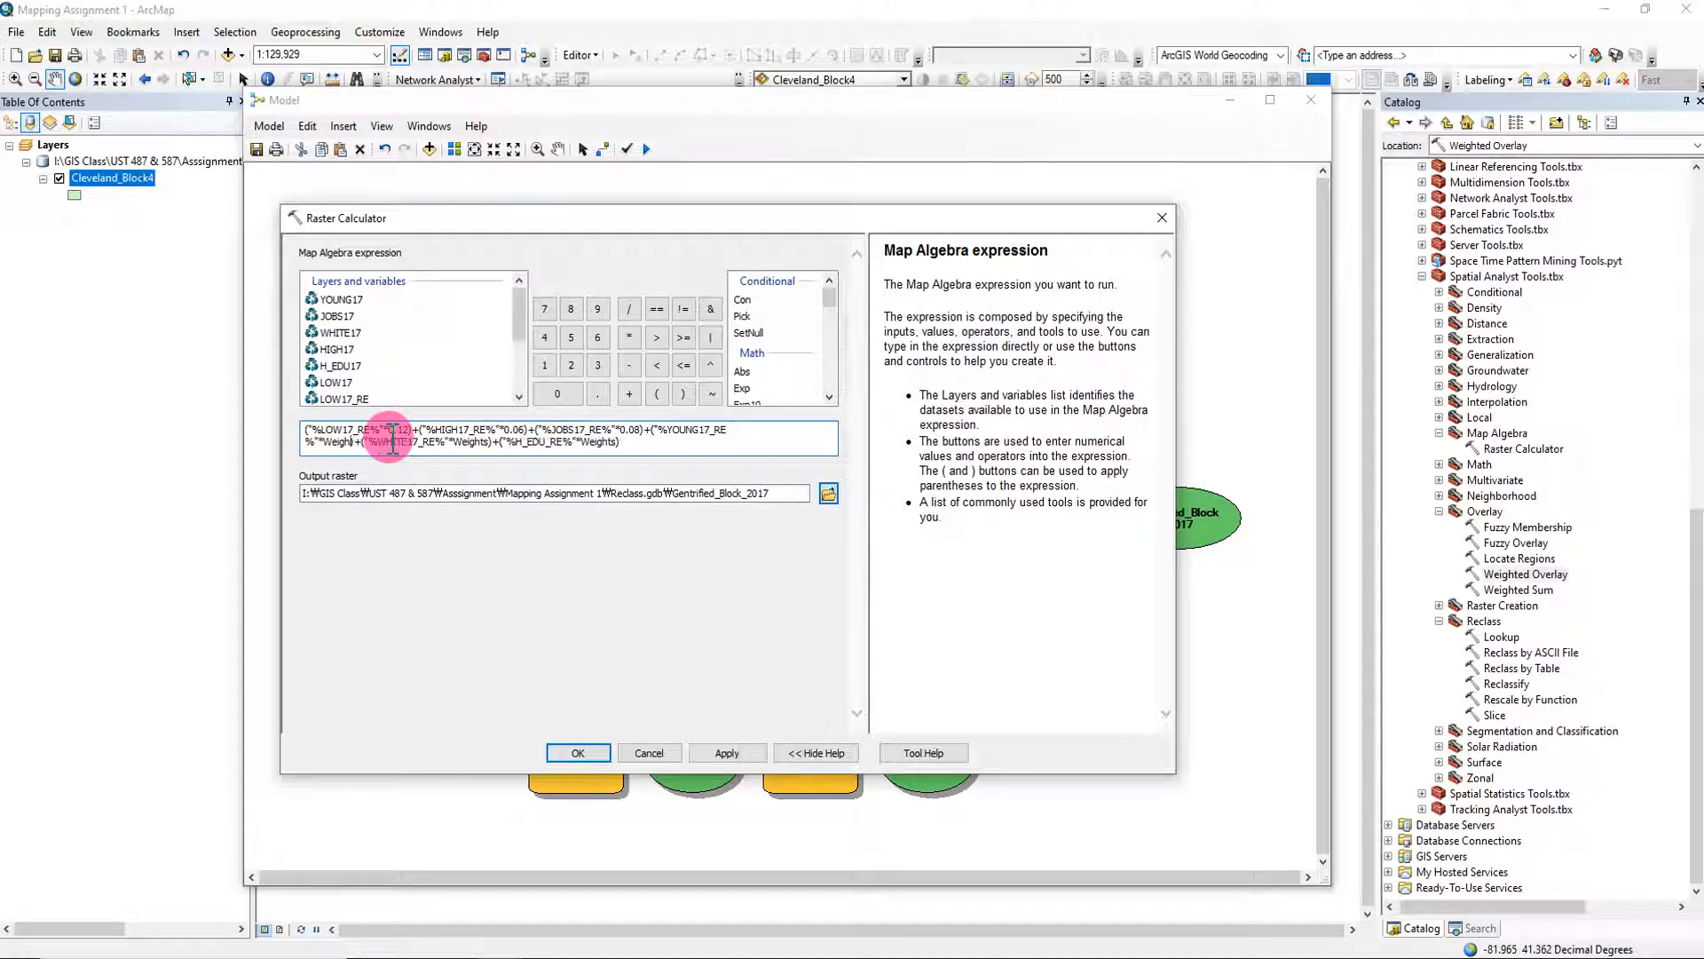
{"action": "type", "text": "0.12"}
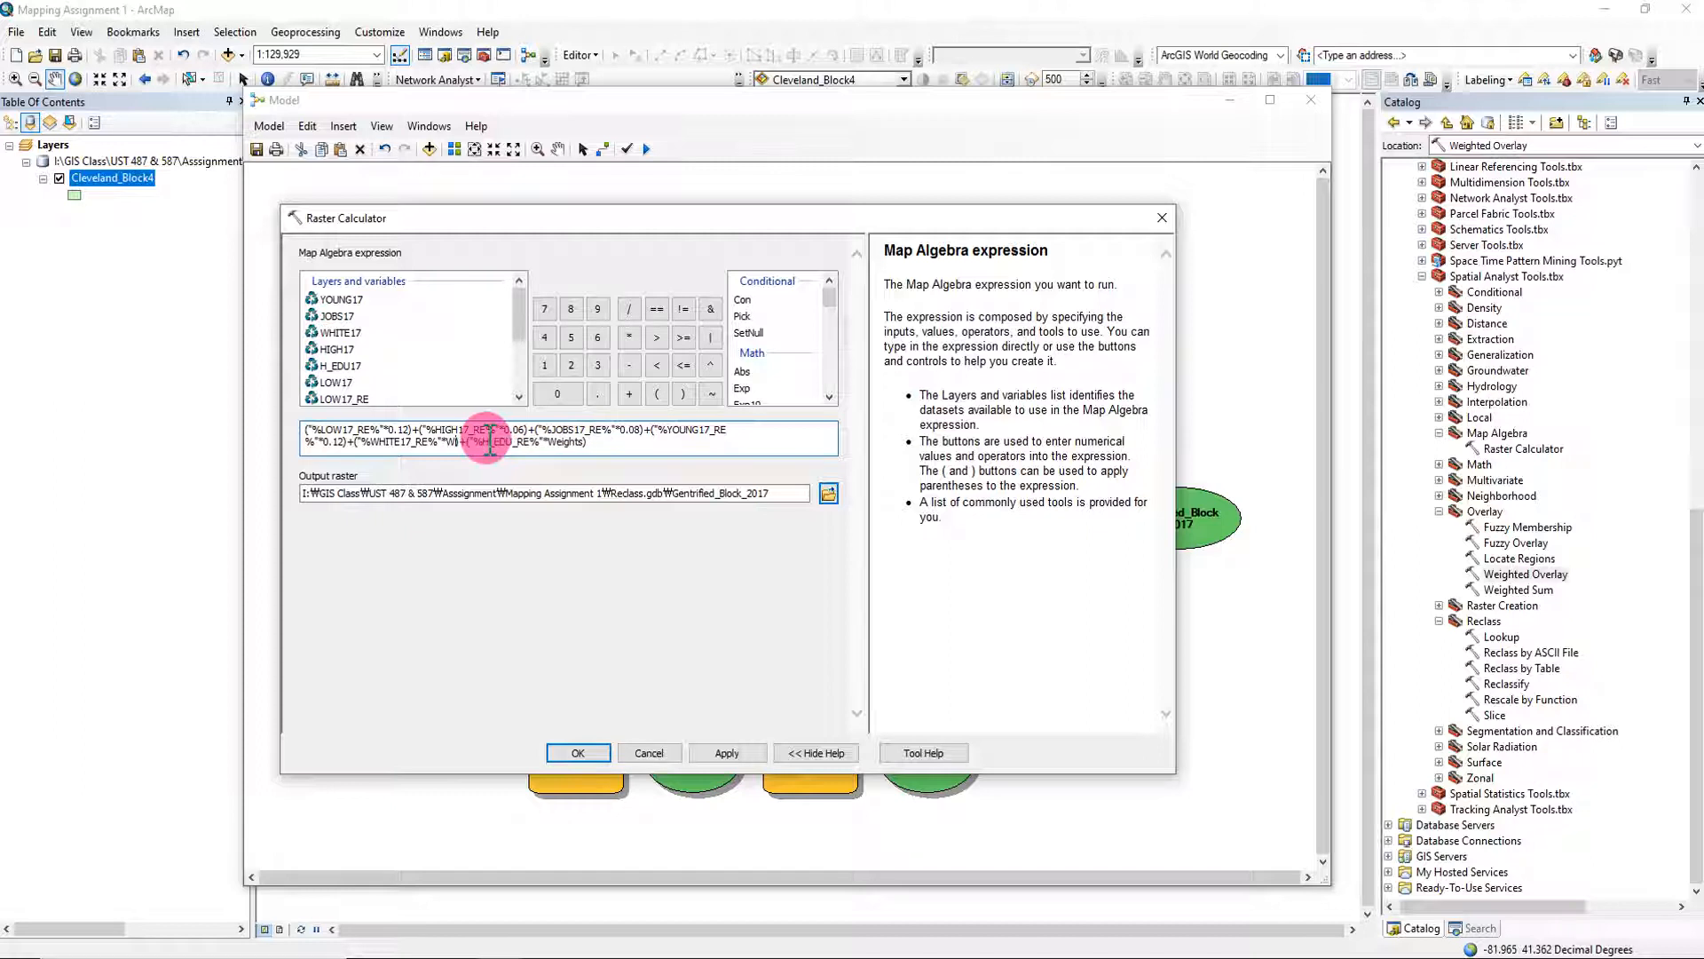
{"action": "type", "text": "0.15"}
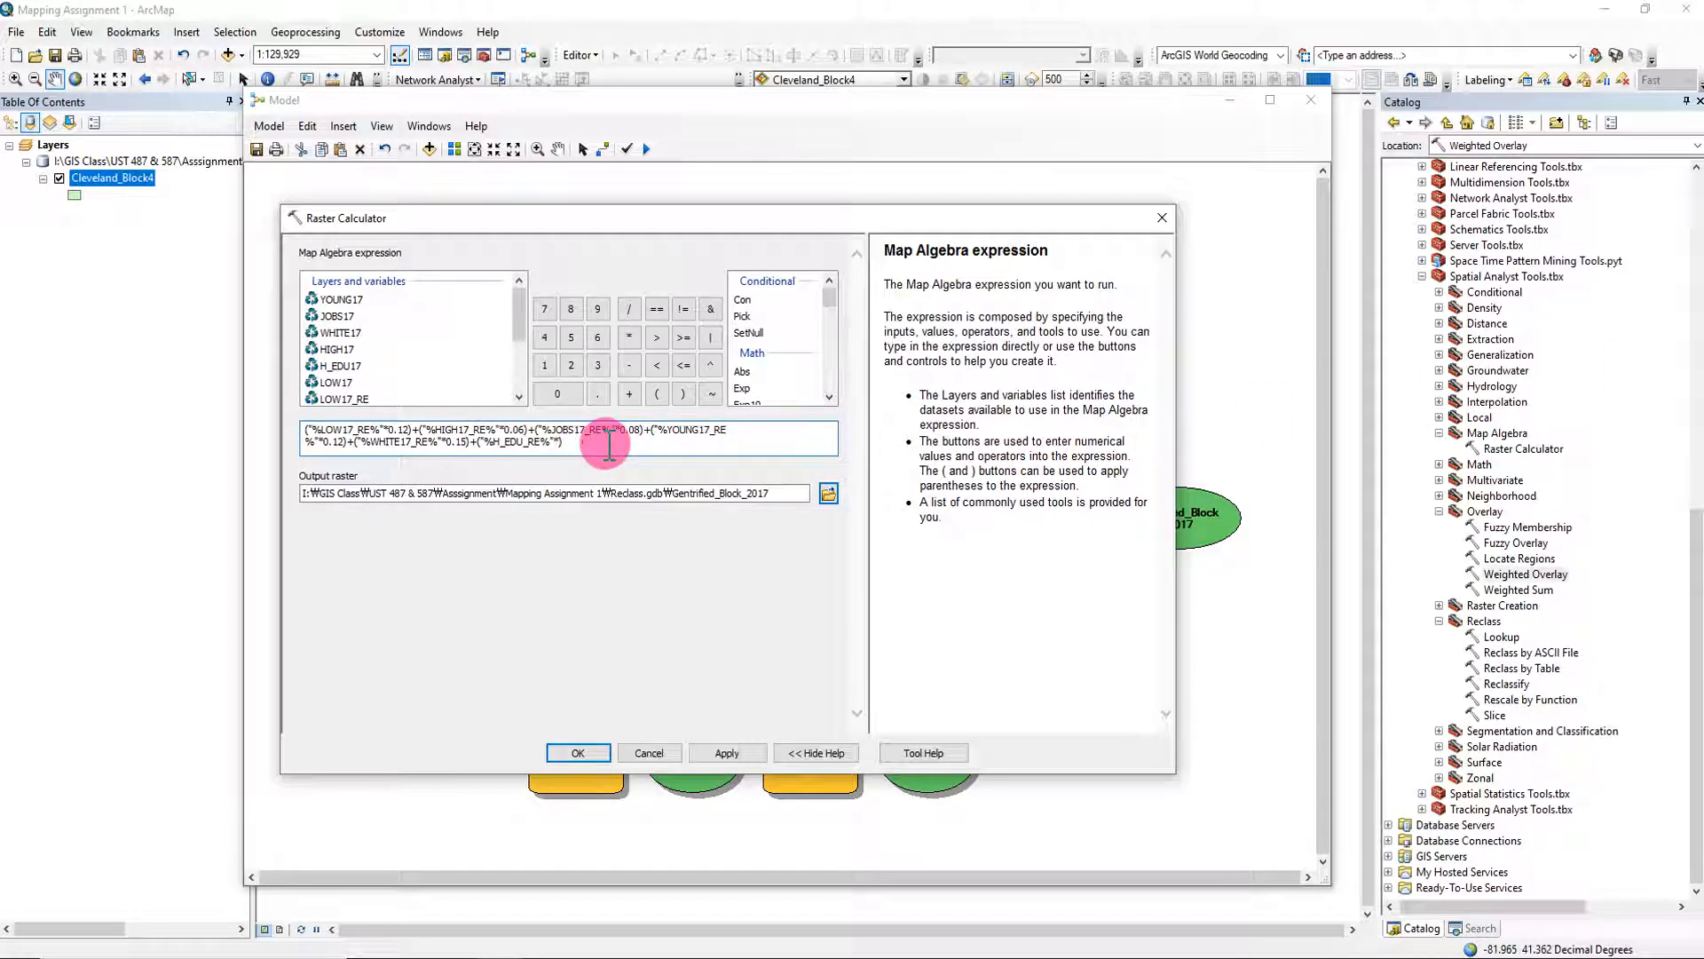
{"action": "type", "text": "0"}
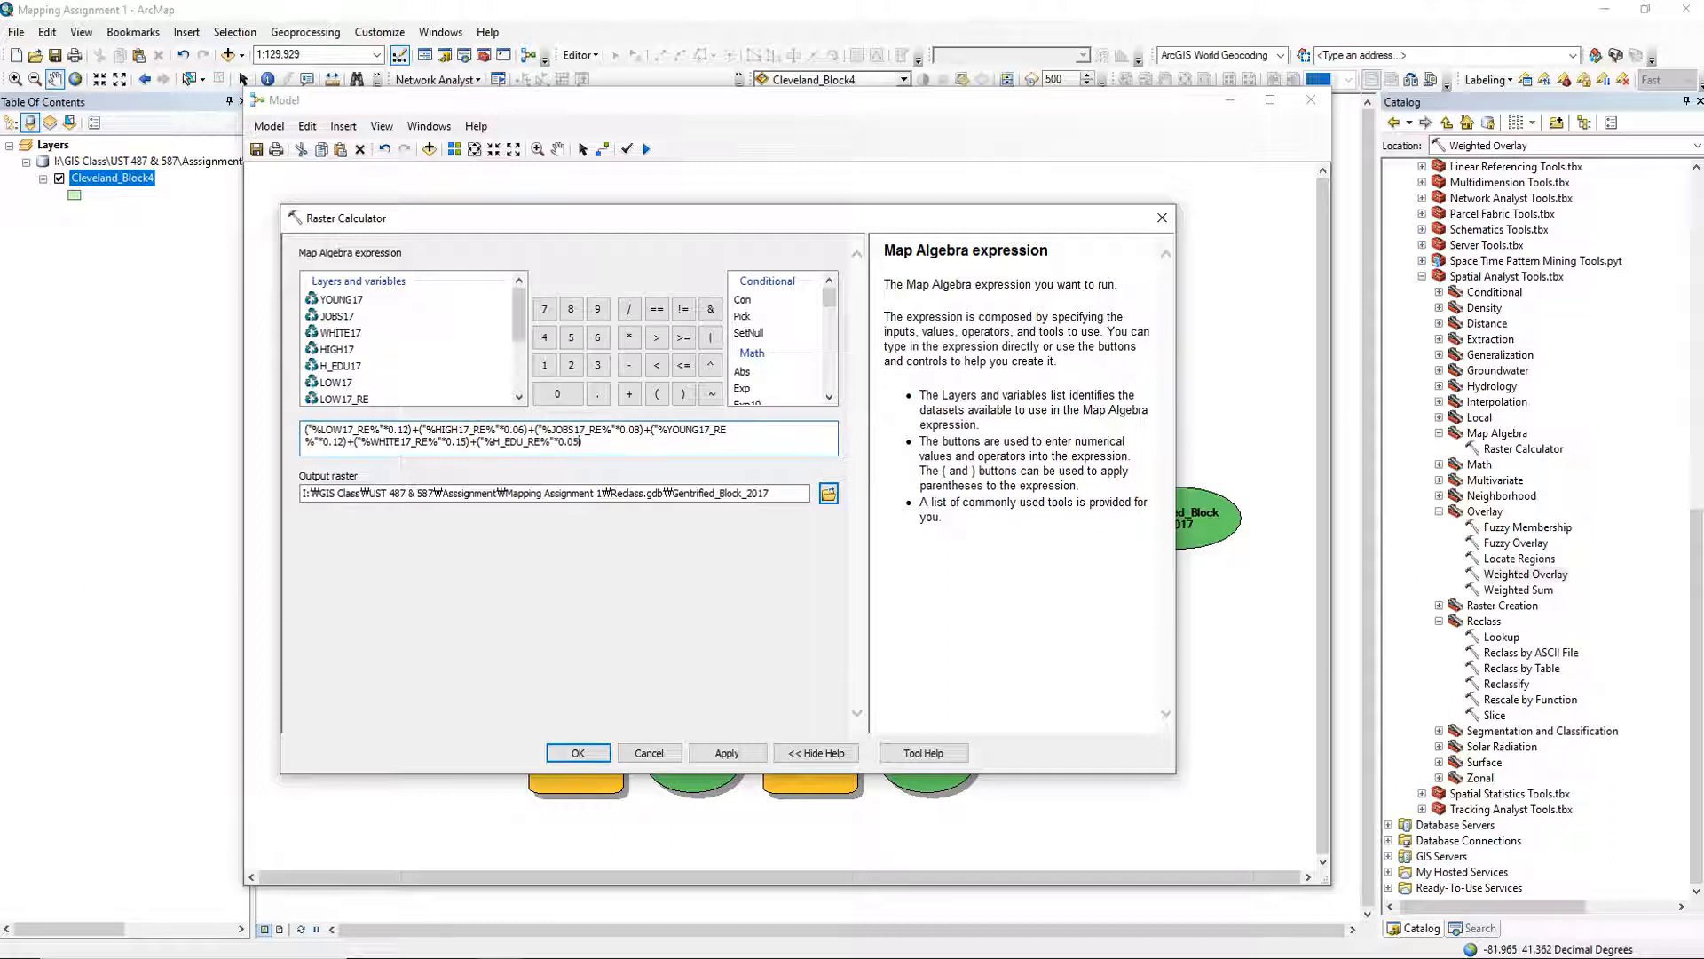
Save the output raster as Gentrified_2017 in Result.gdb and accept the Raster Calculator settings.
{"action": "left_click", "coordinate": [831, 493]}
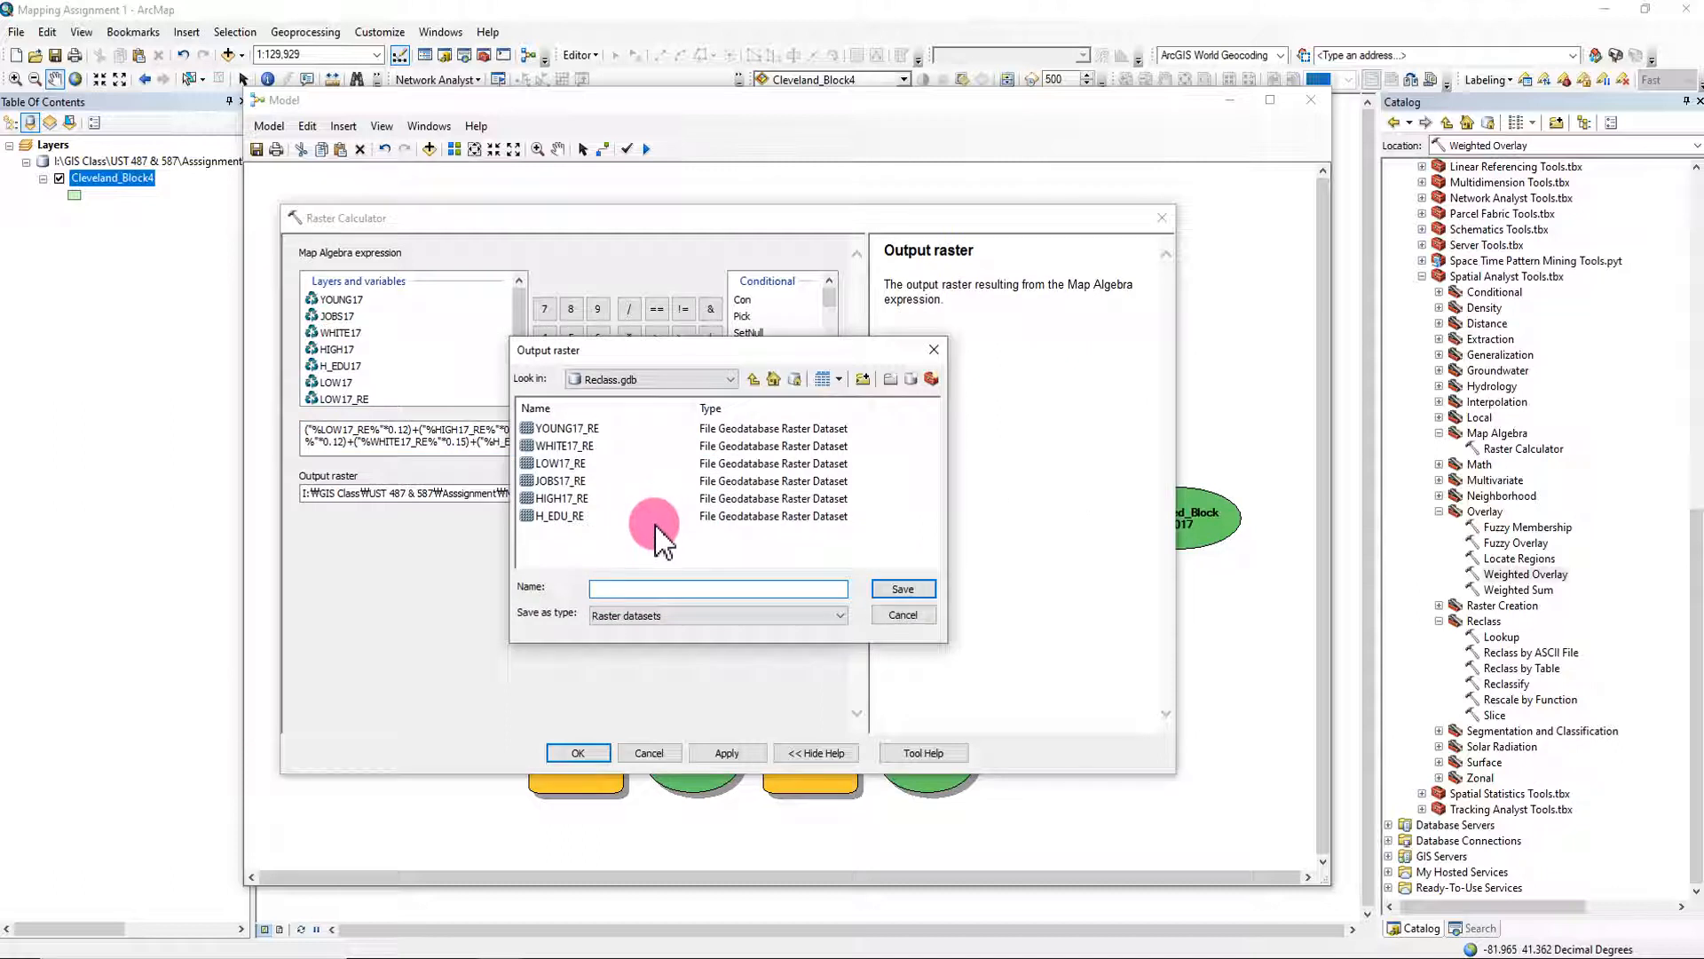
{"action": "left_click", "coordinate": [753, 379]}
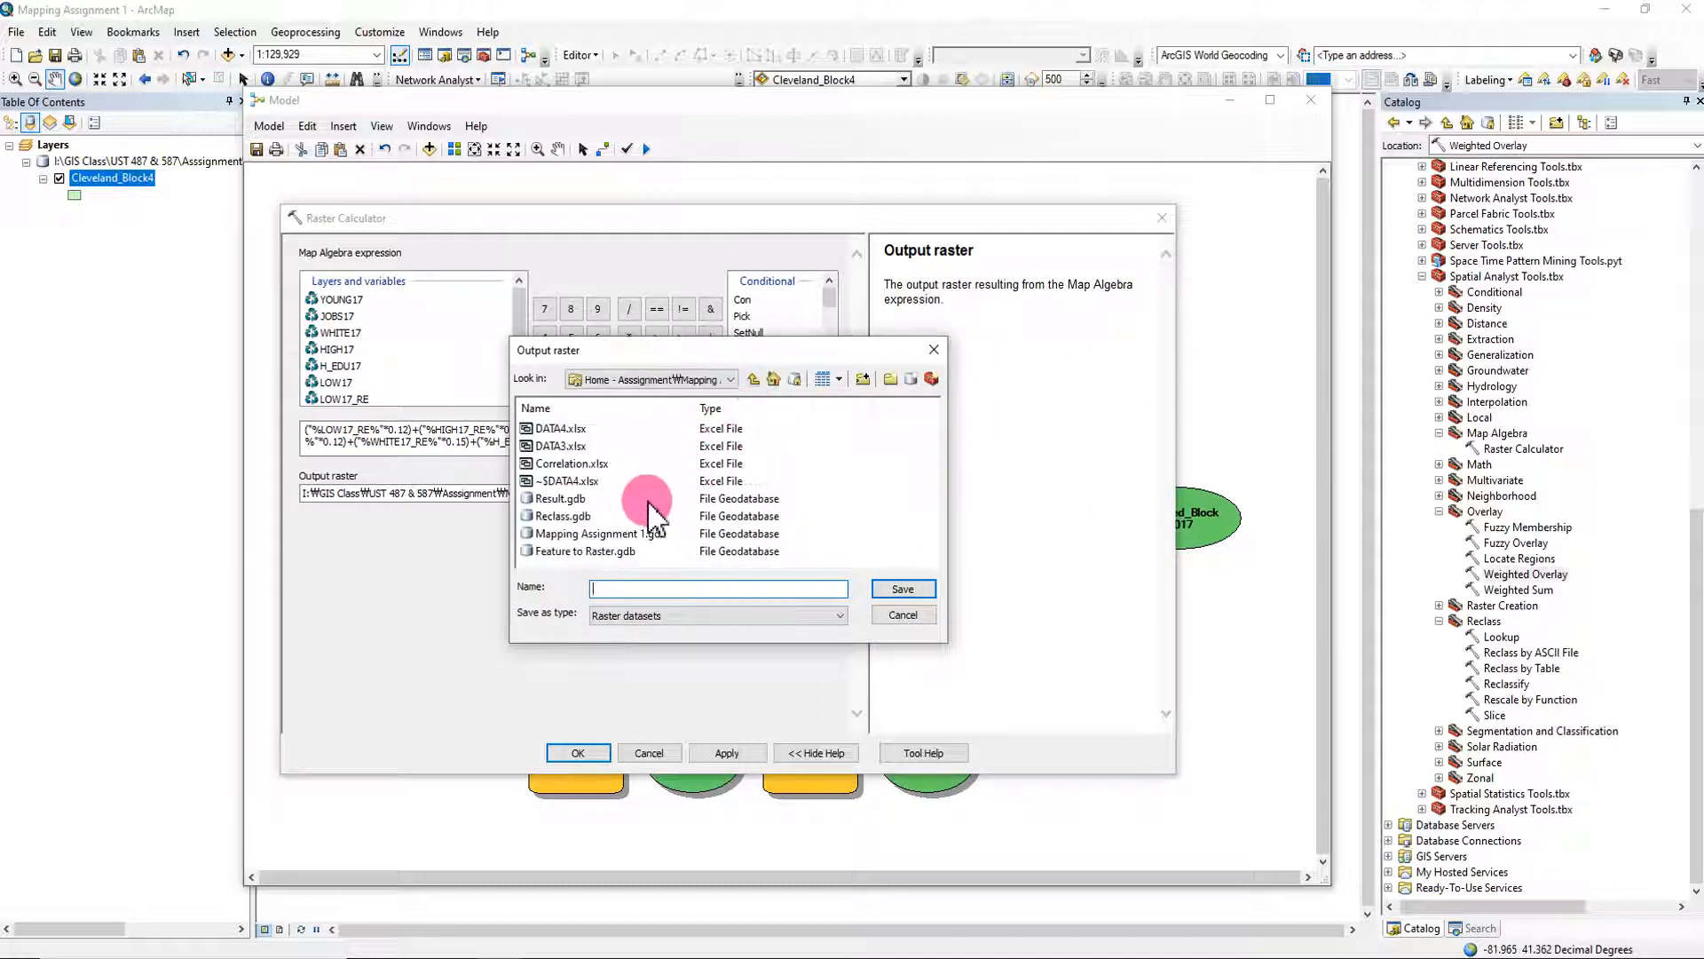
{"action": "double_click", "coordinate": [568, 500]}
{"action": "left_click", "coordinate": [657, 586]}
{"action": "type", "text": "Gentrified_20"}
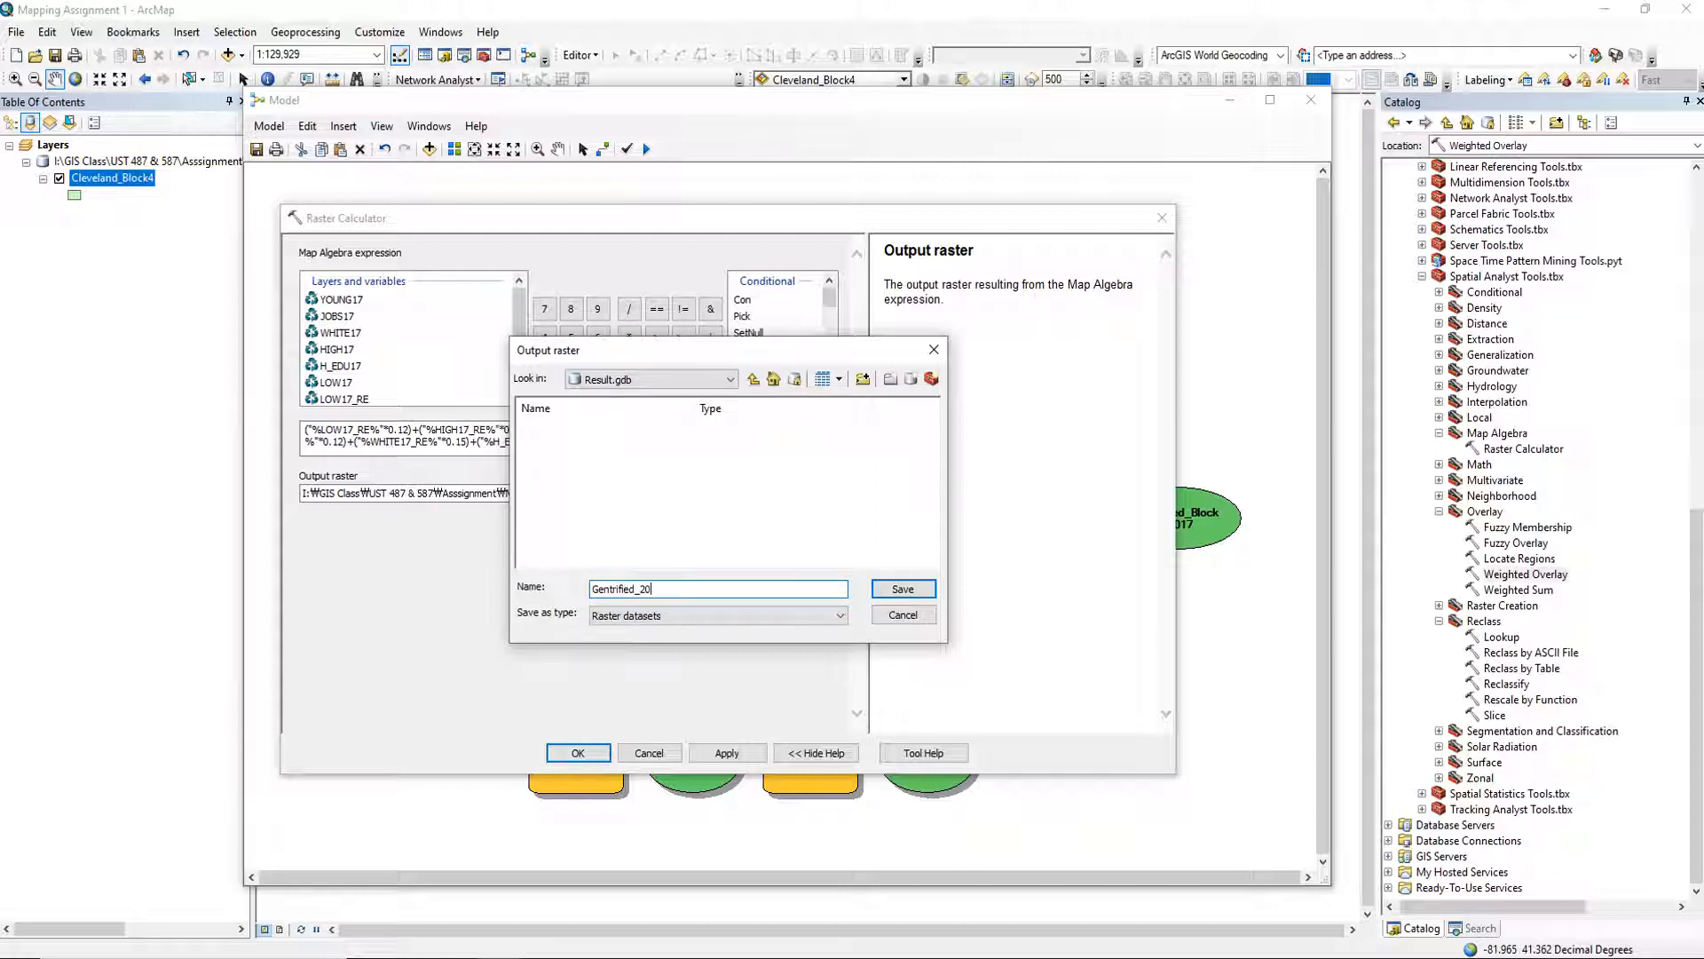
{"action": "type", "text": "17"}
{"action": "left_click", "coordinate": [640, 590]}
{"action": "type", "text": "Block_"}
{"action": "left_click", "coordinate": [902, 590]}
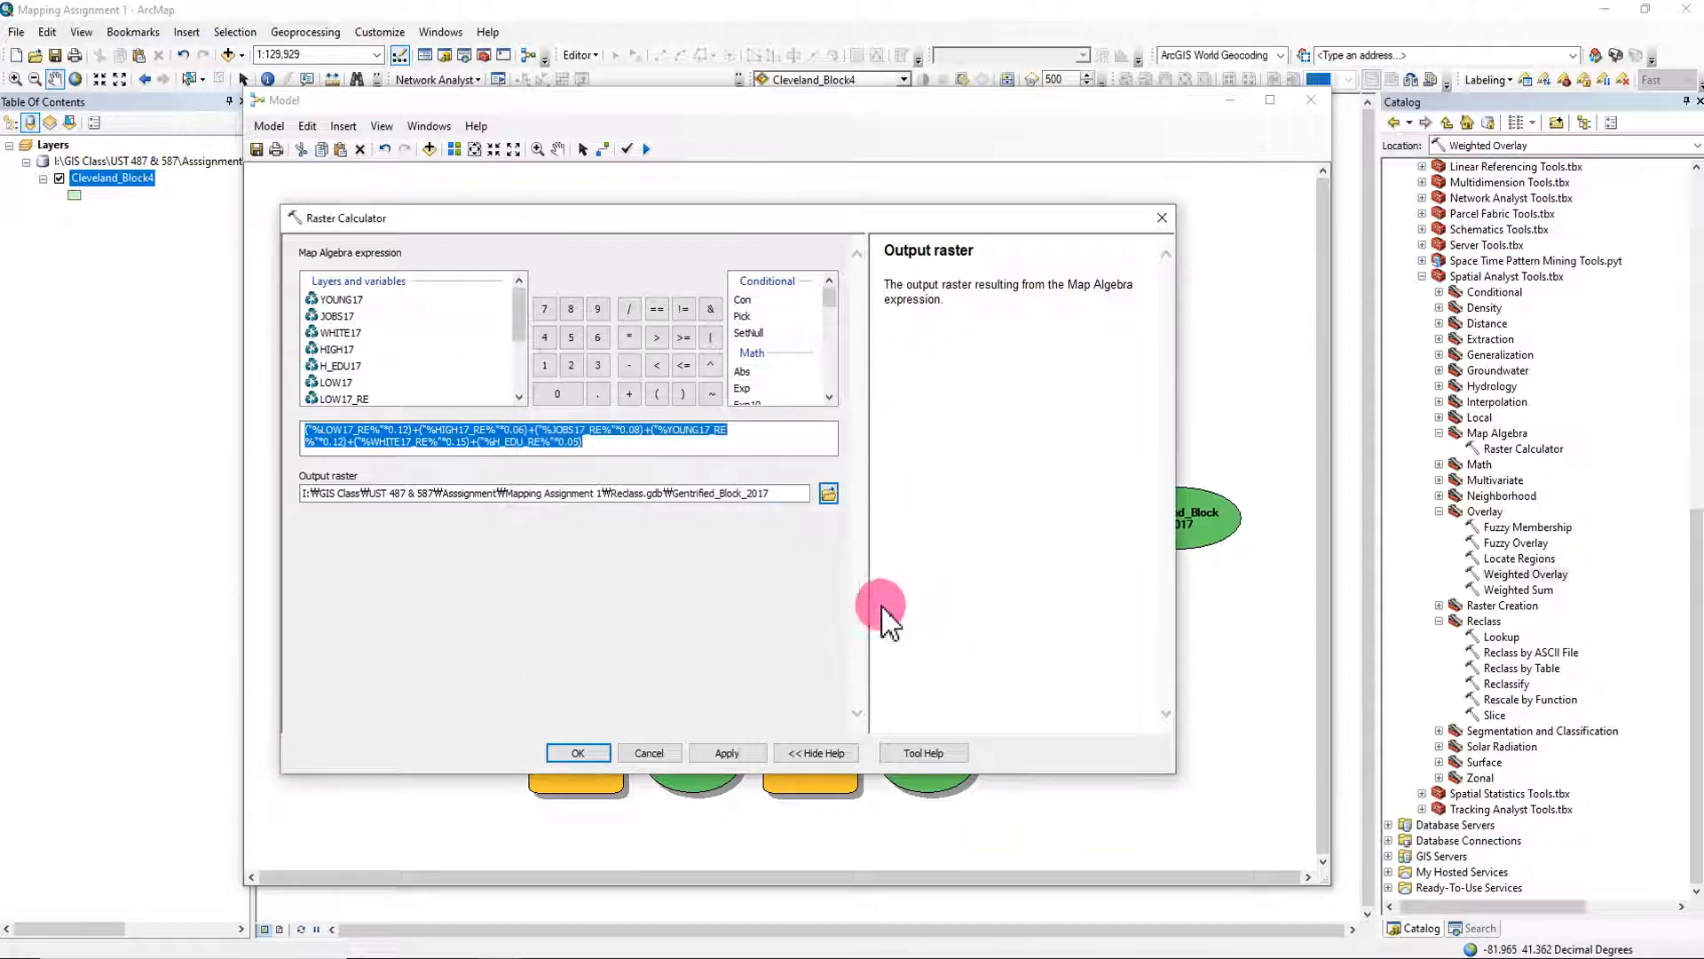
{"action": "left_click", "coordinate": [578, 753]}
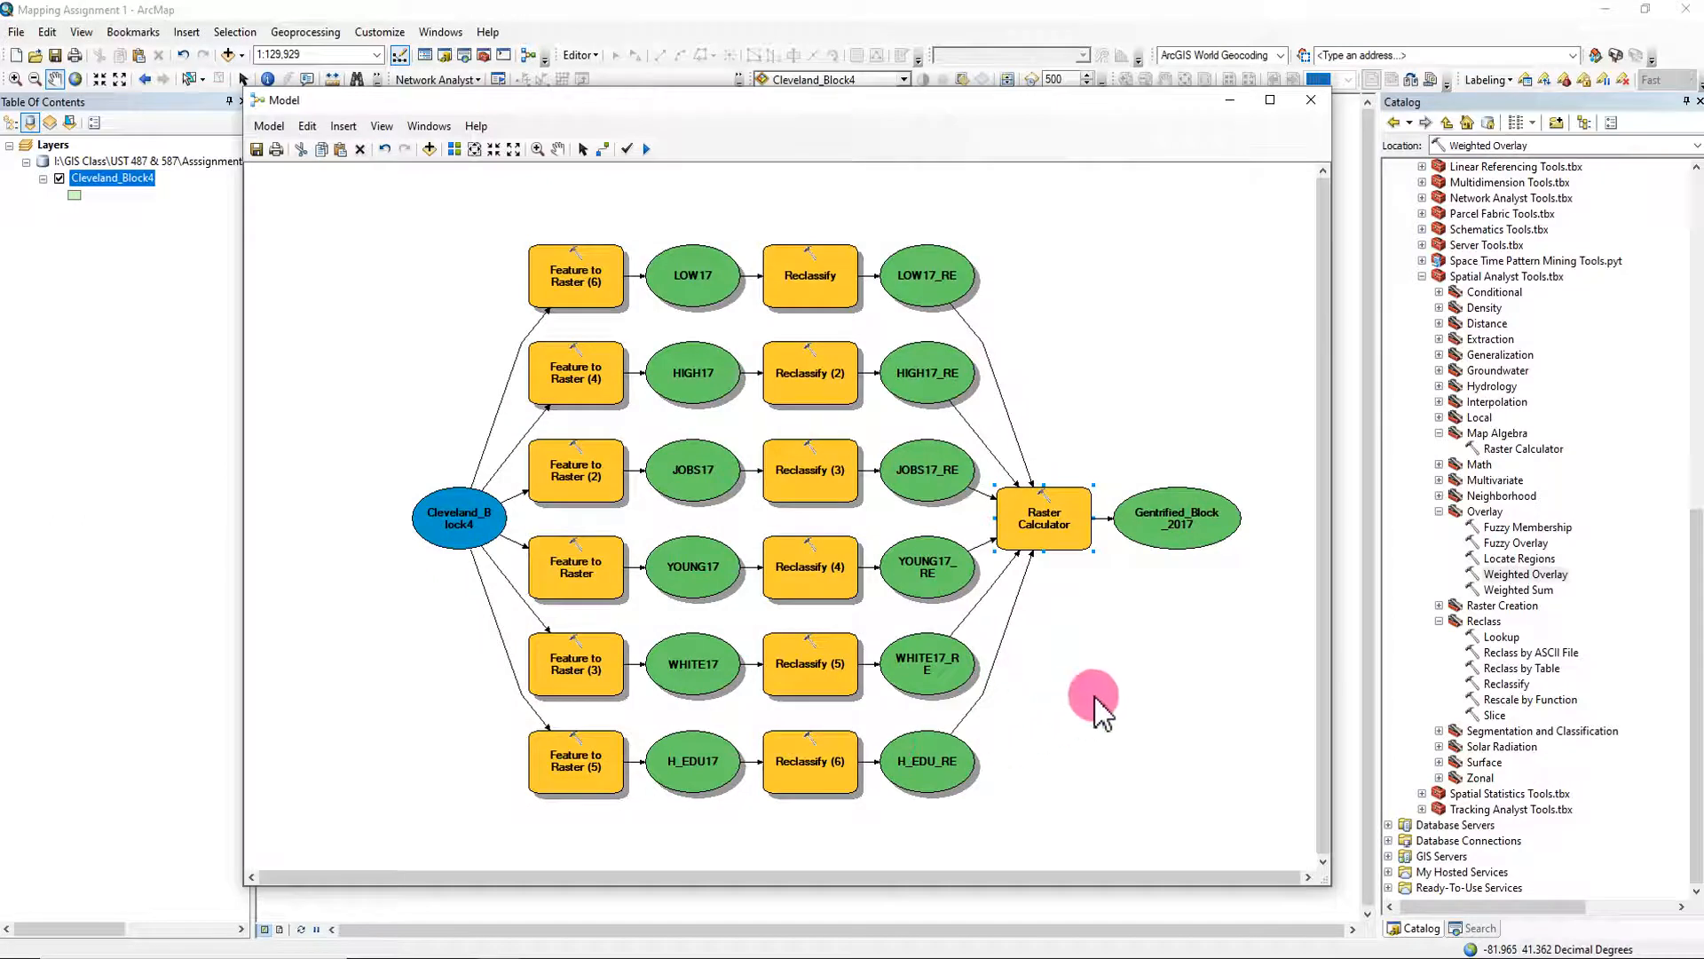
Set the Gentrified_2017 model output to be added to the display and run the Raster Calculator process.
{"action": "right_click", "coordinate": [1189, 532]}
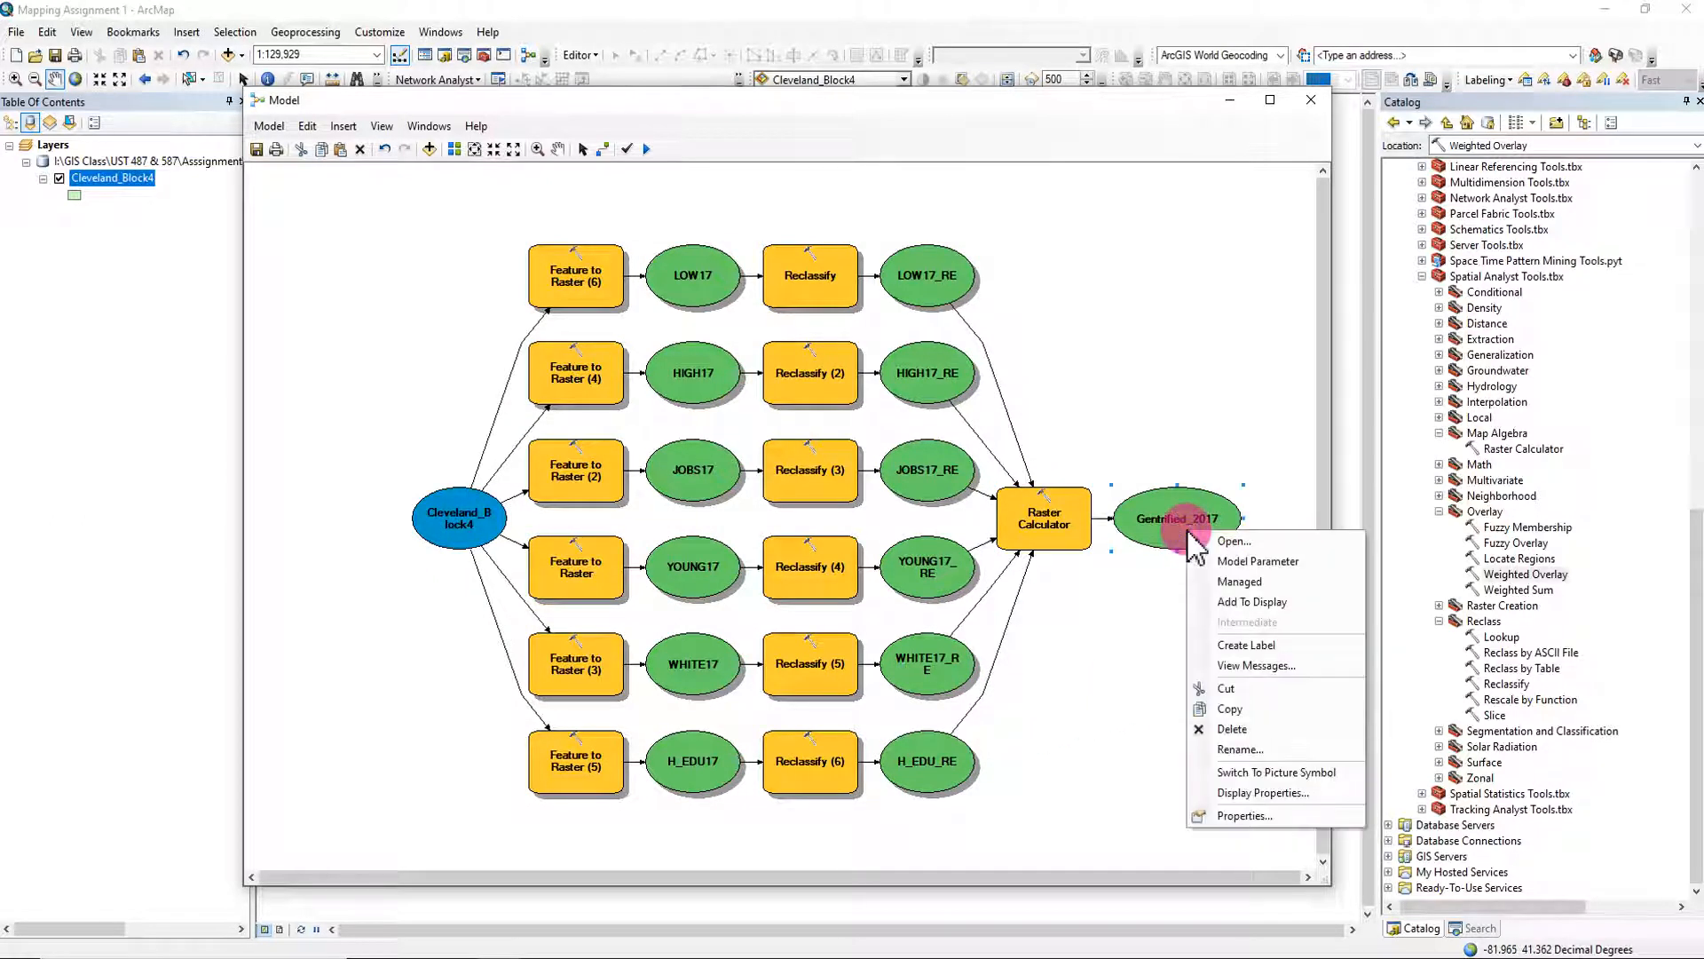
{"action": "left_click", "coordinate": [1248, 601]}
{"action": "left_click", "coordinate": [1048, 530]}
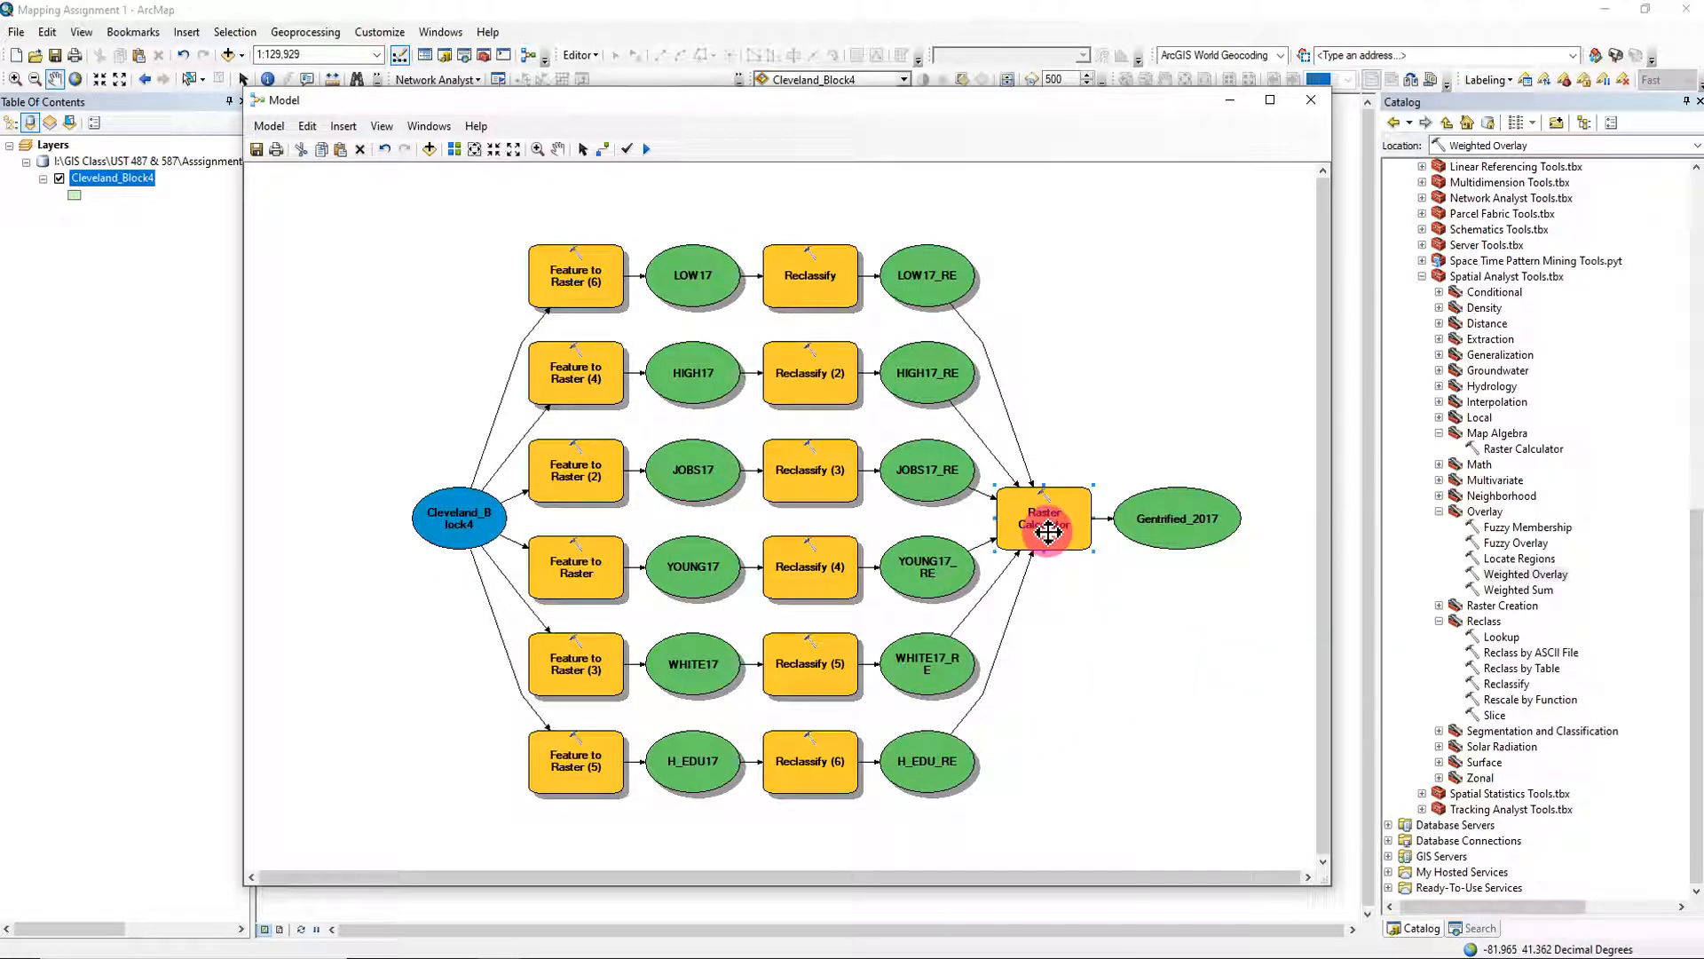
{"action": "right_click", "coordinate": [1048, 531]}
{"action": "left_click", "coordinate": [1094, 581]}
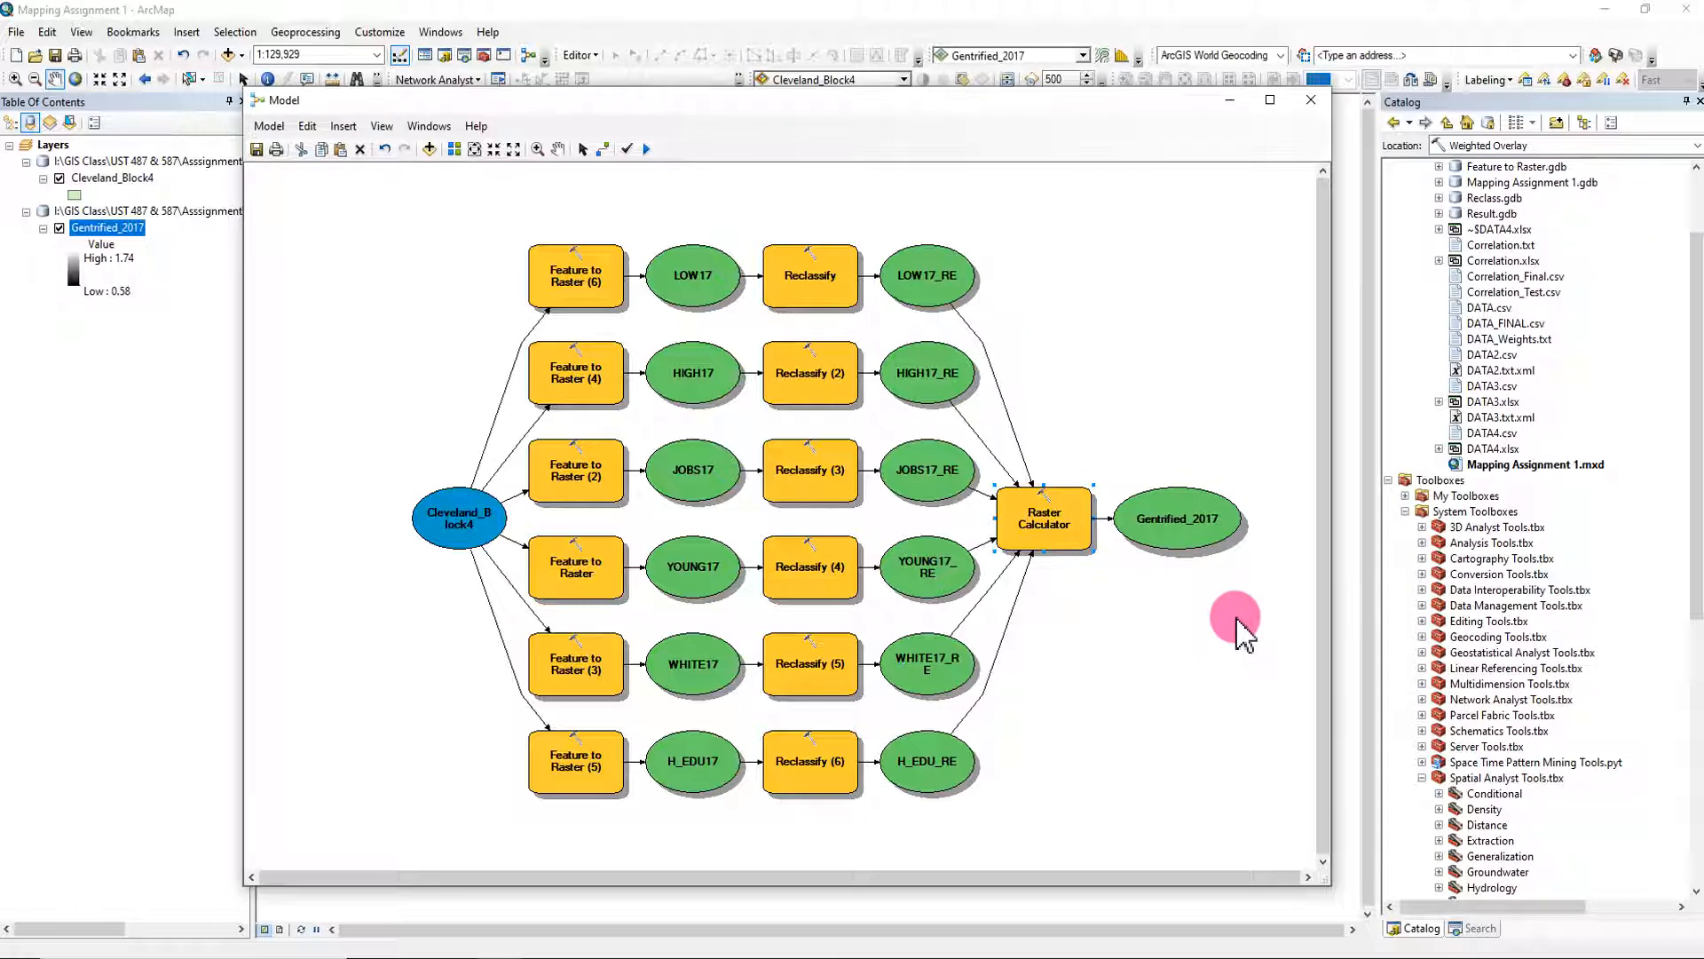
Minimize the model window, hide the Cleveland_Block4 layer and select the Gentrified_2017 layer.
{"action": "left_click", "coordinate": [1225, 106]}
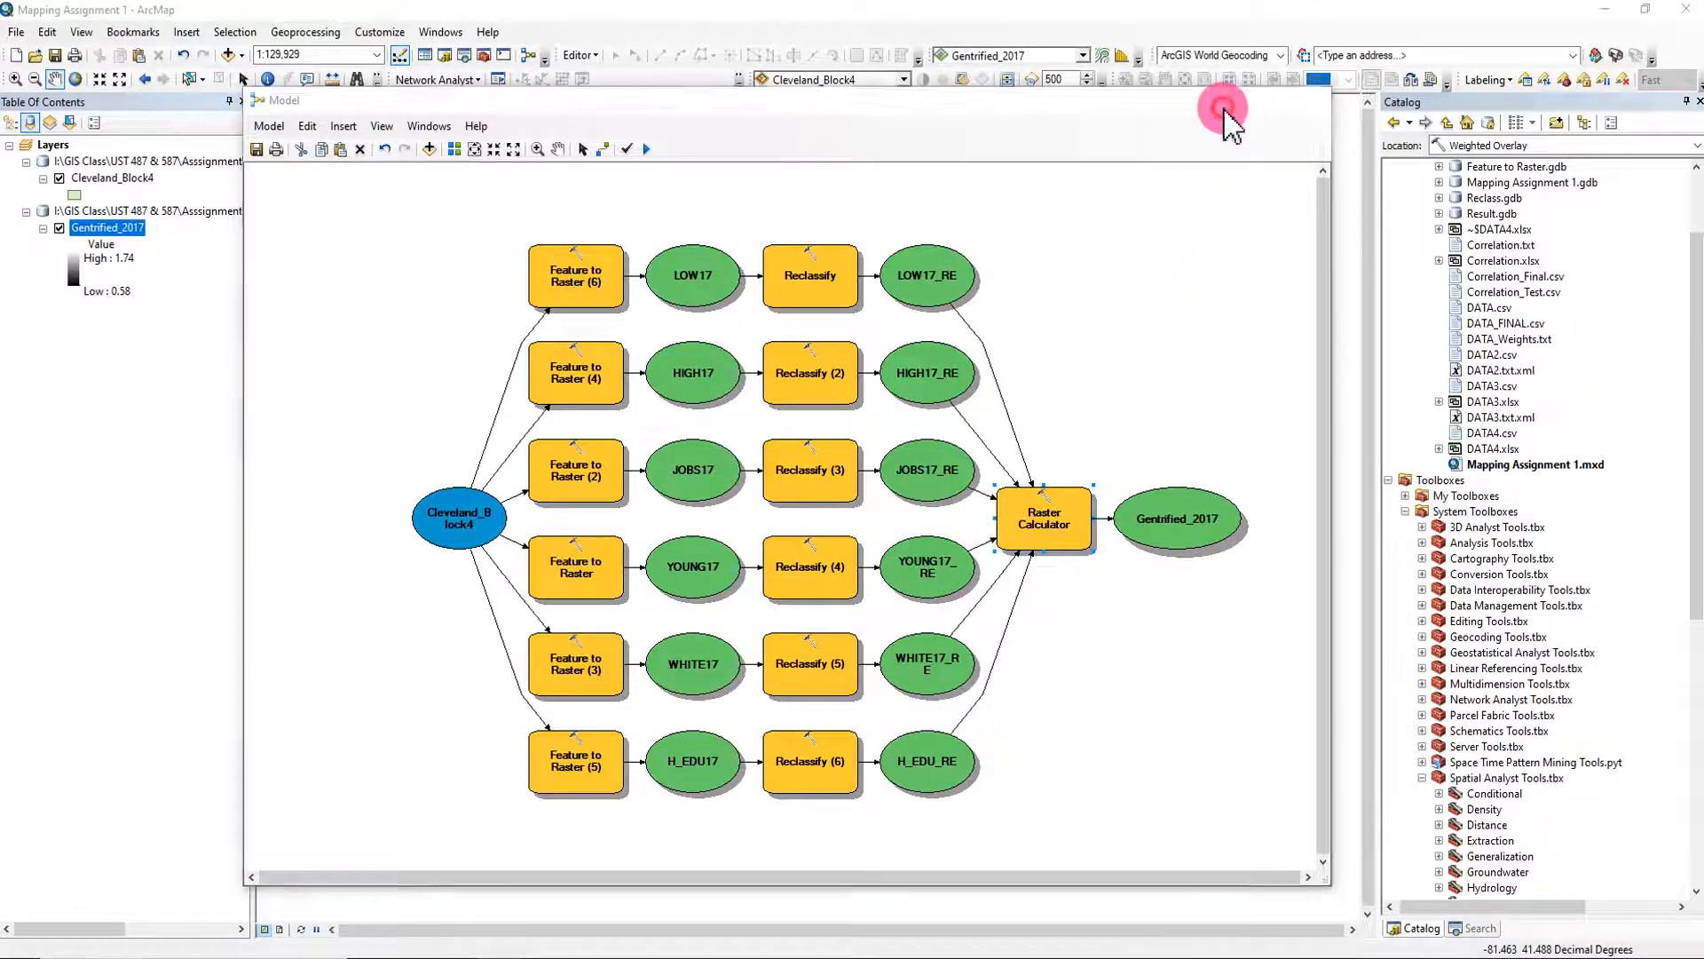
{"action": "left_click", "coordinate": [60, 179]}
{"action": "left_click", "coordinate": [104, 228]}
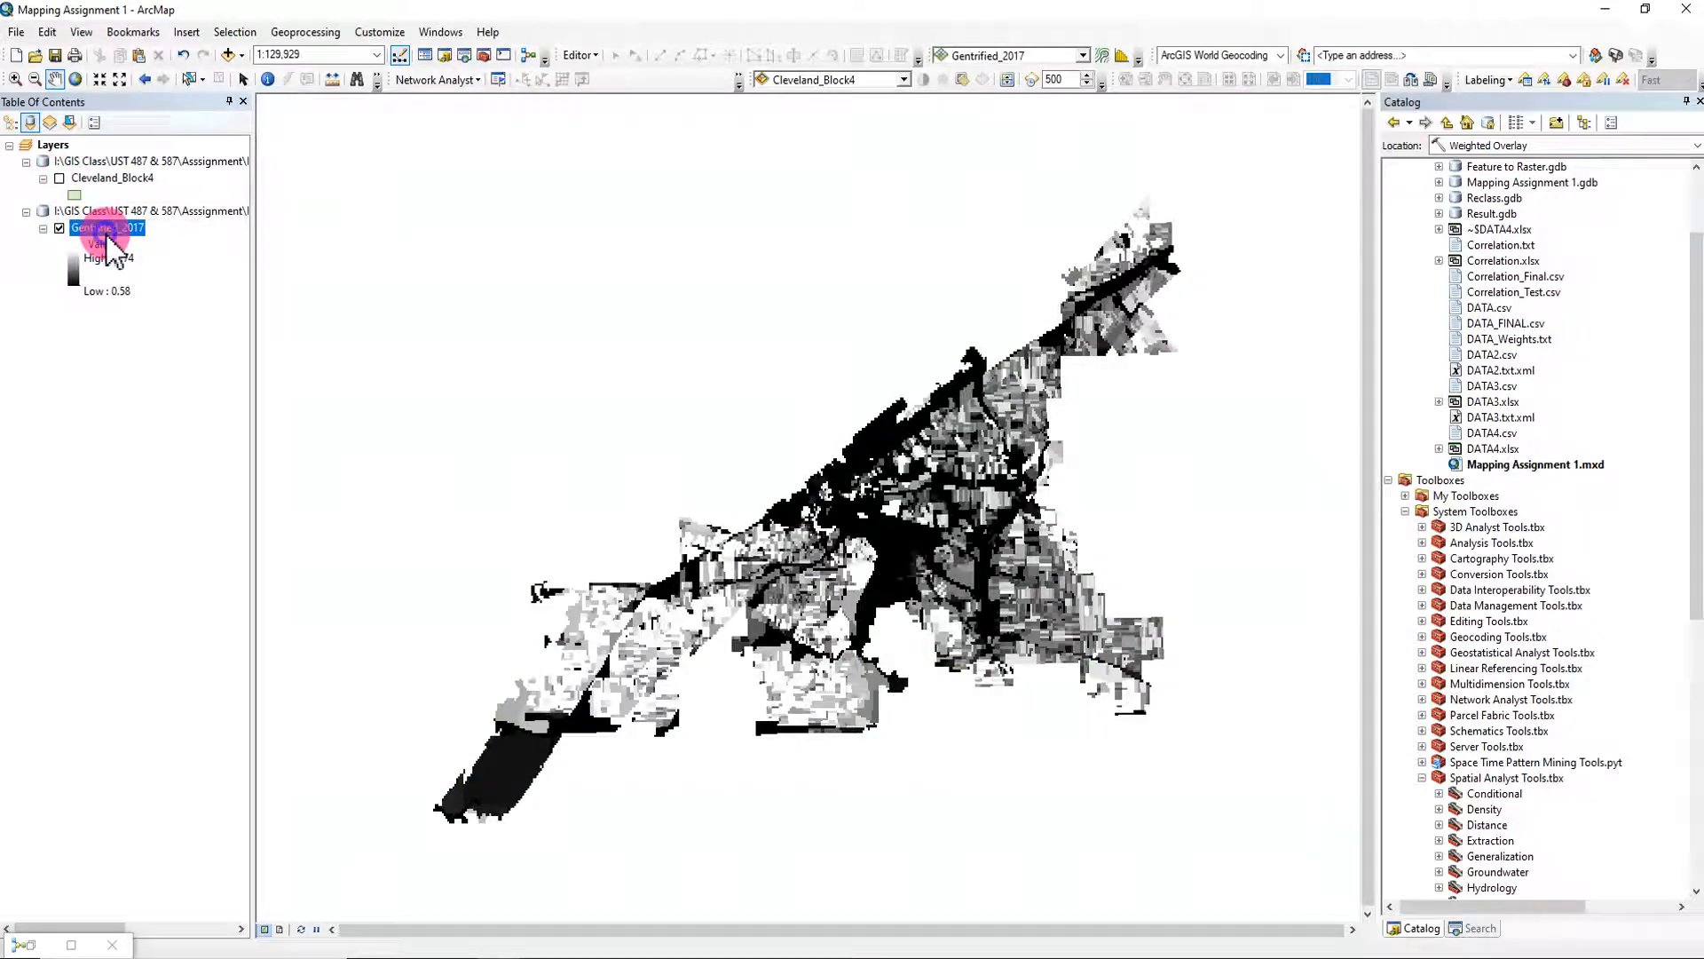
Change the Gentrified_2017 layer's symbology to Classified with 3 classes.
{"action": "right_click", "coordinate": [106, 234]}
{"action": "left_click", "coordinate": [203, 506]}
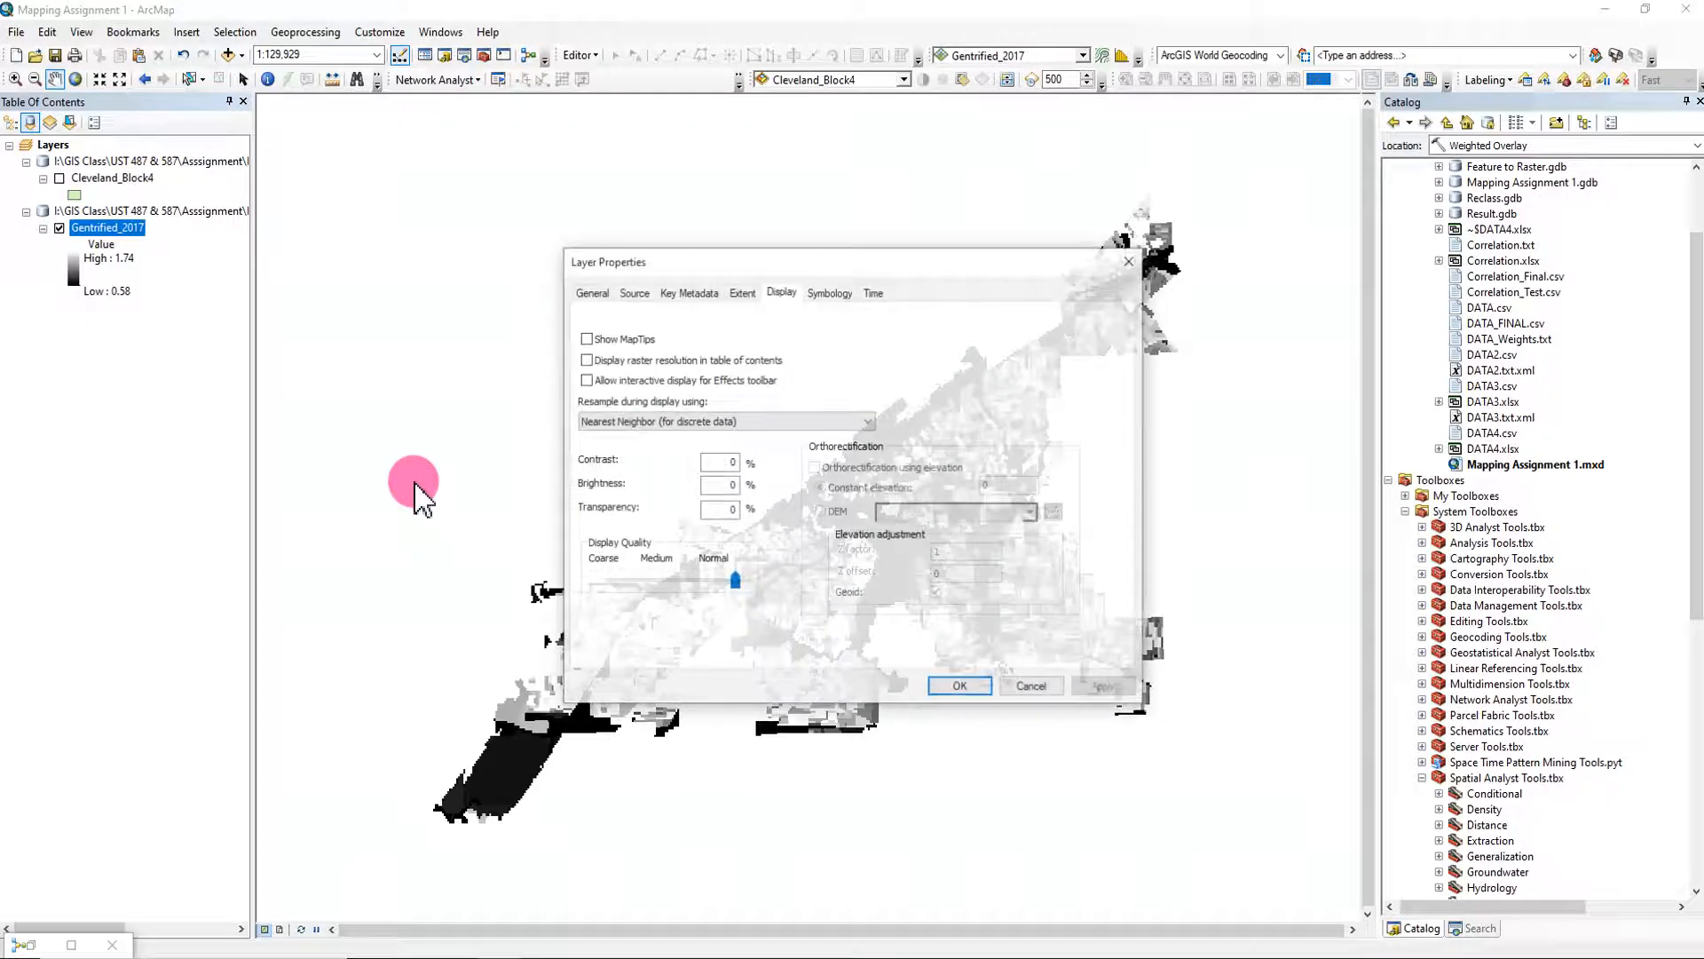
{"action": "left_click", "coordinate": [829, 291]}
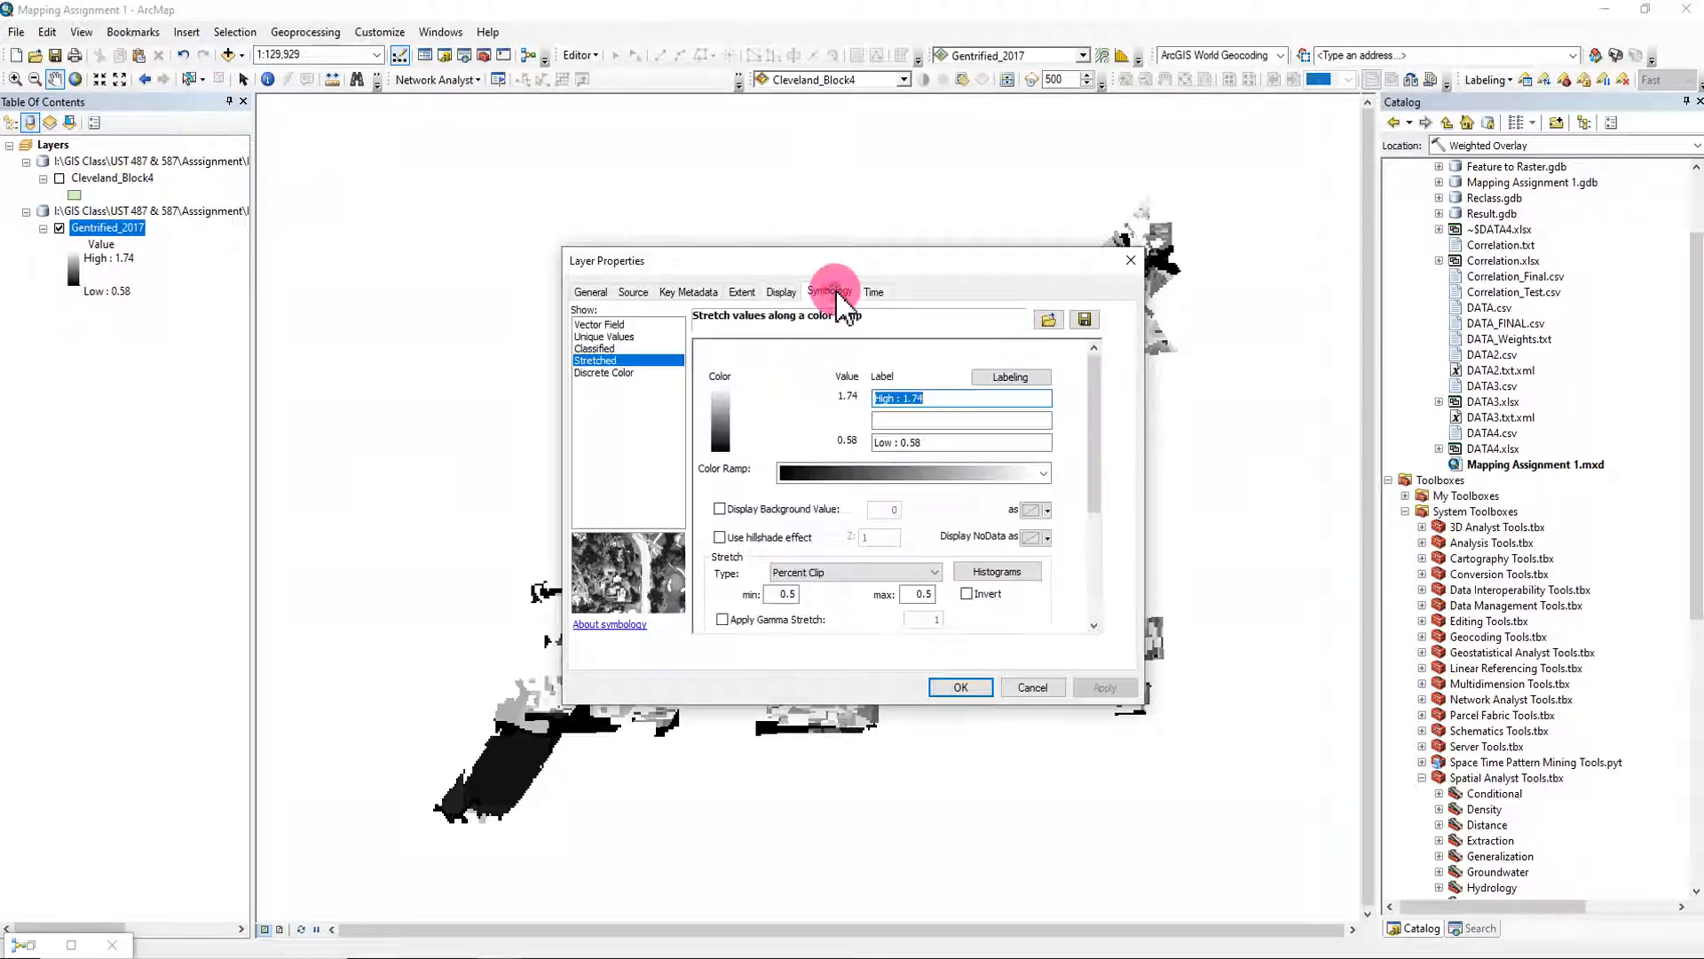
{"action": "left_click", "coordinate": [604, 348]}
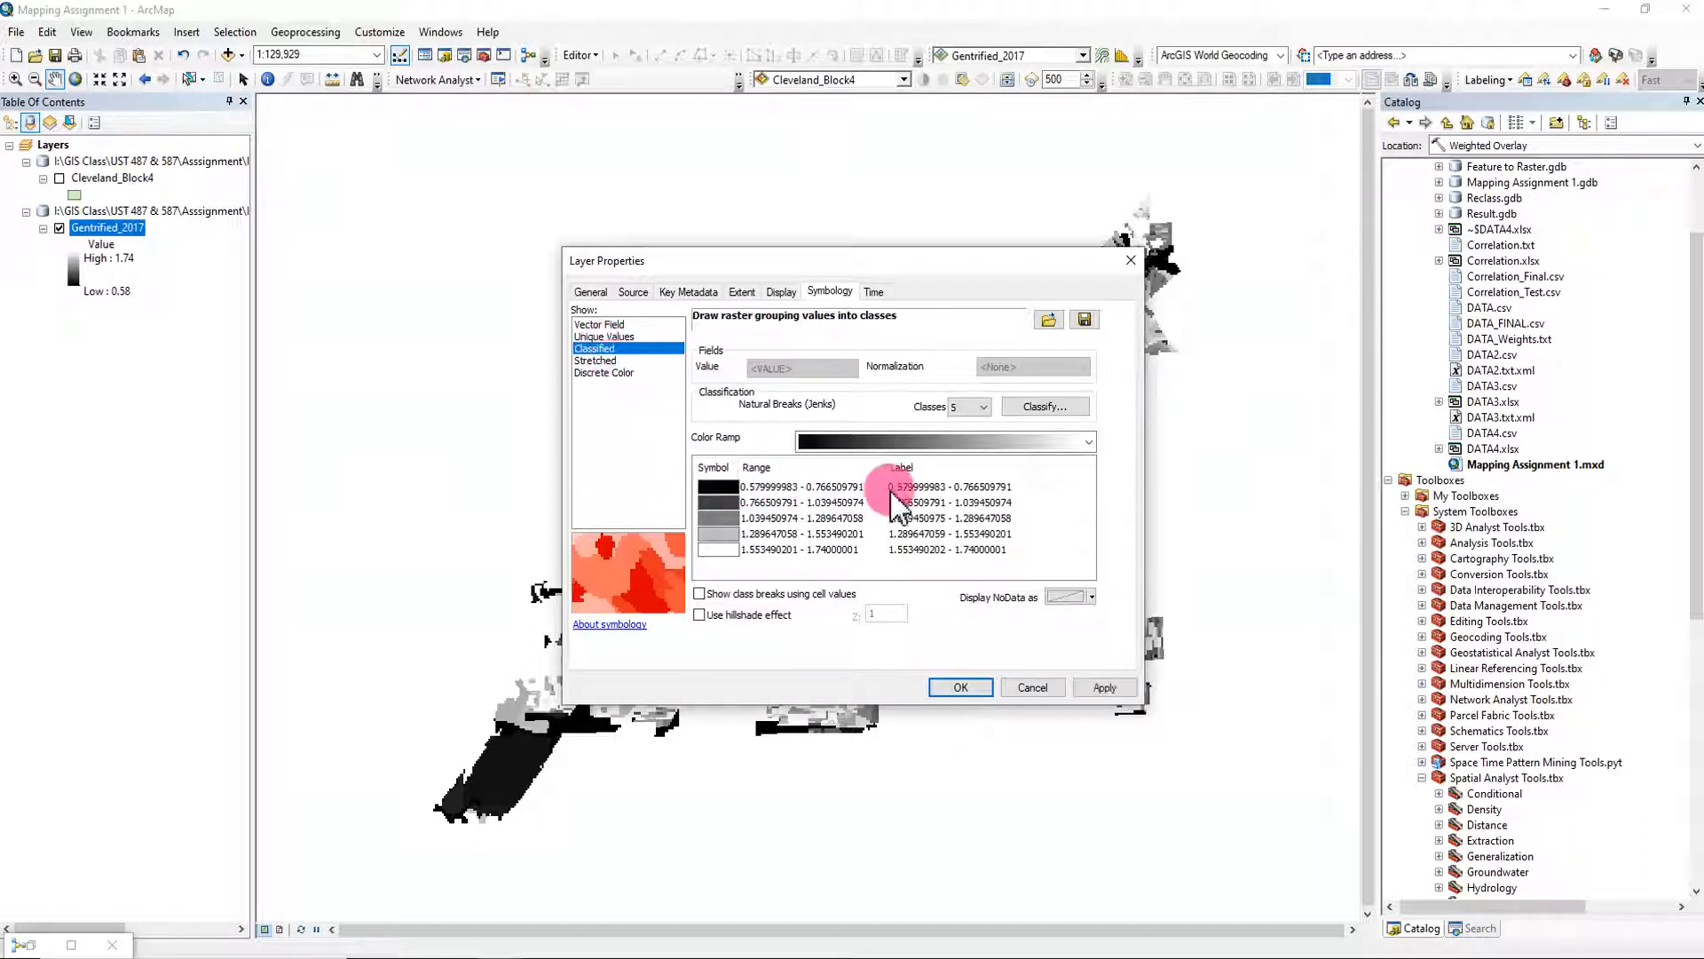
{"action": "left_click", "coordinate": [984, 408]}
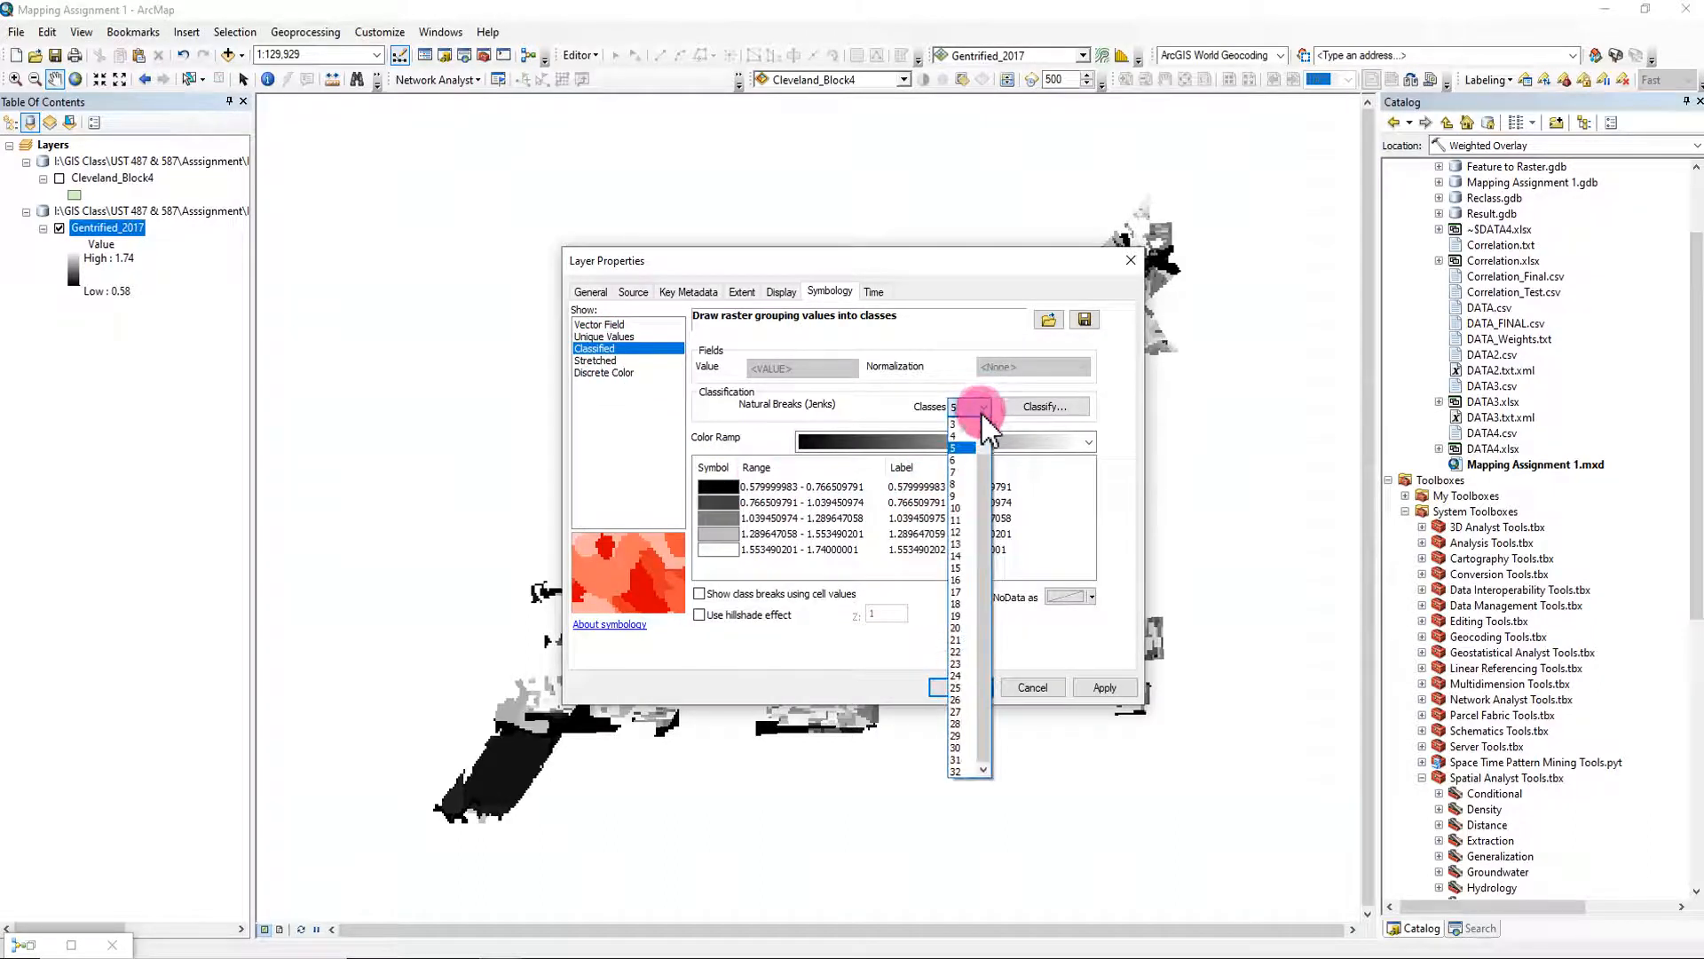
{"action": "left_click", "coordinate": [962, 425]}
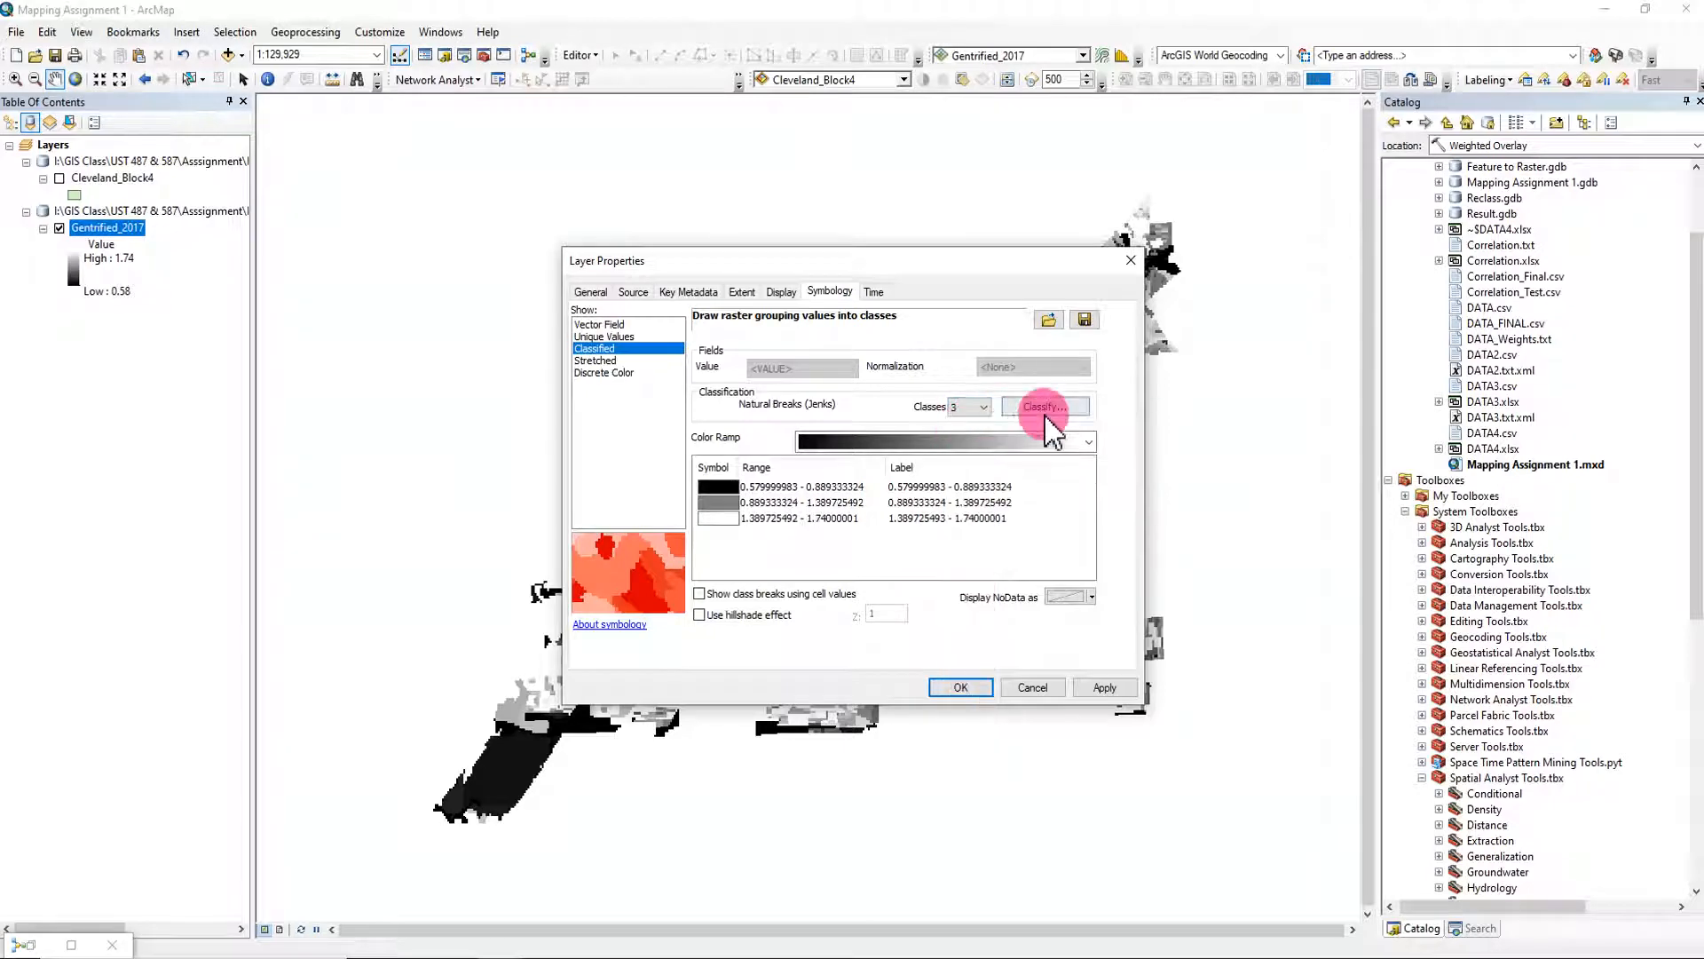
Set the classification method for the Gentrified_2017 classes to Quantile.
{"action": "left_click", "coordinate": [1043, 408]}
{"action": "left_click", "coordinate": [830, 305]}
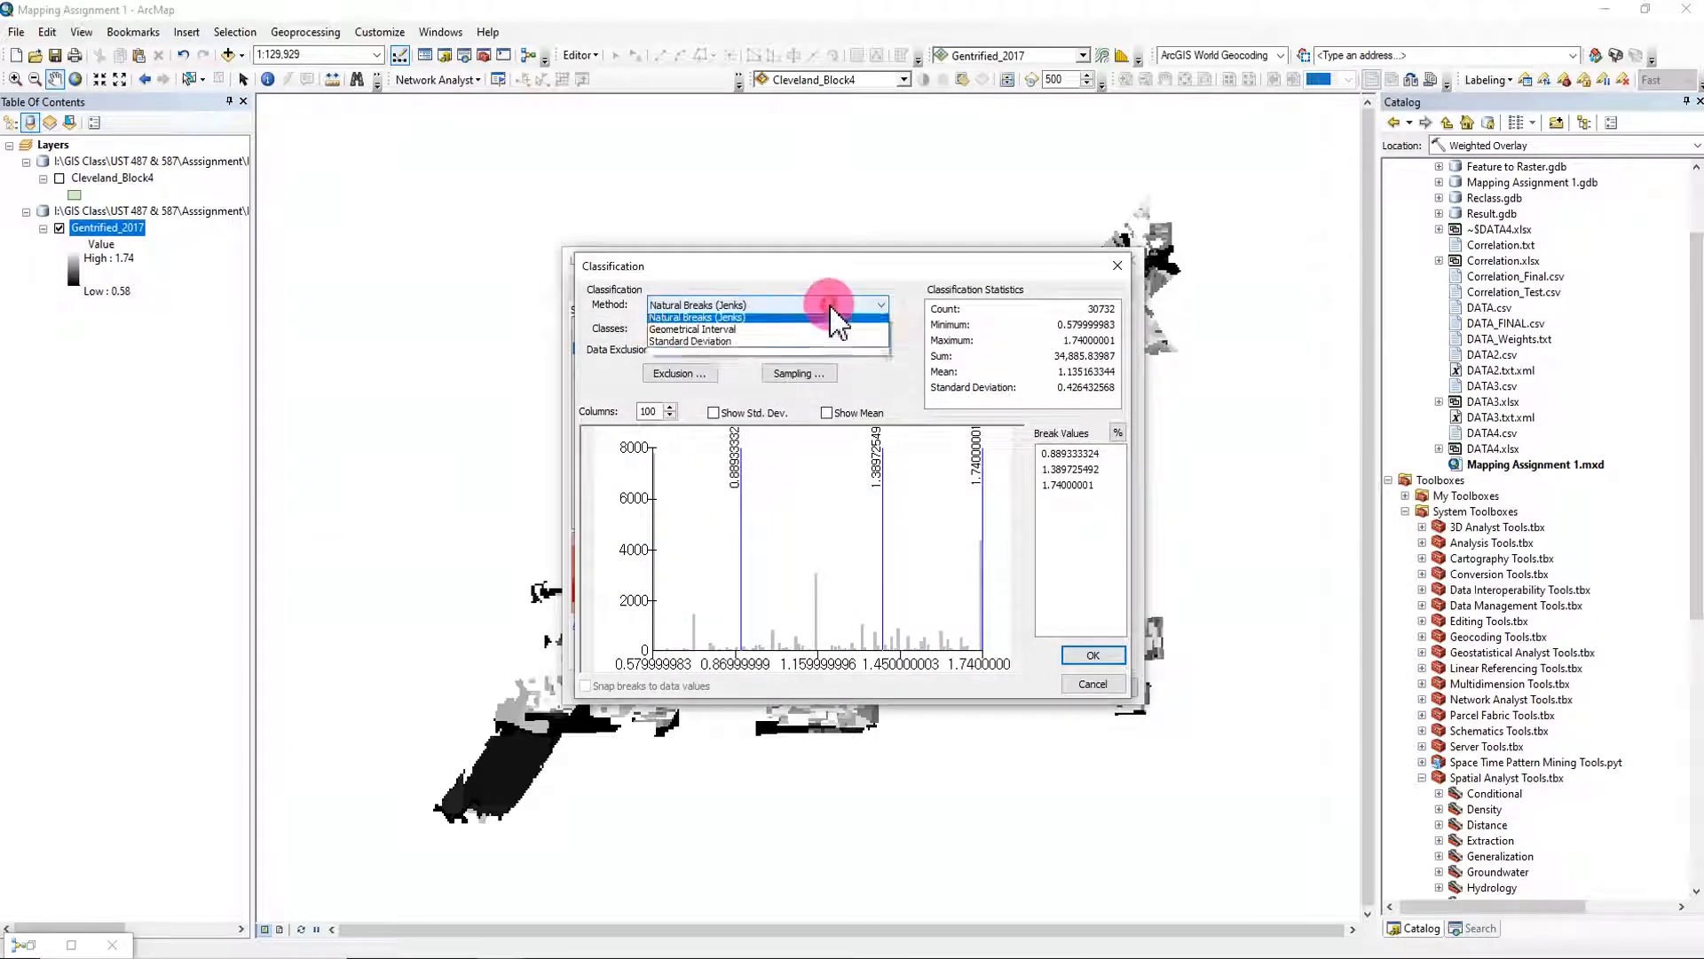
{"action": "left_click", "coordinate": [699, 358]}
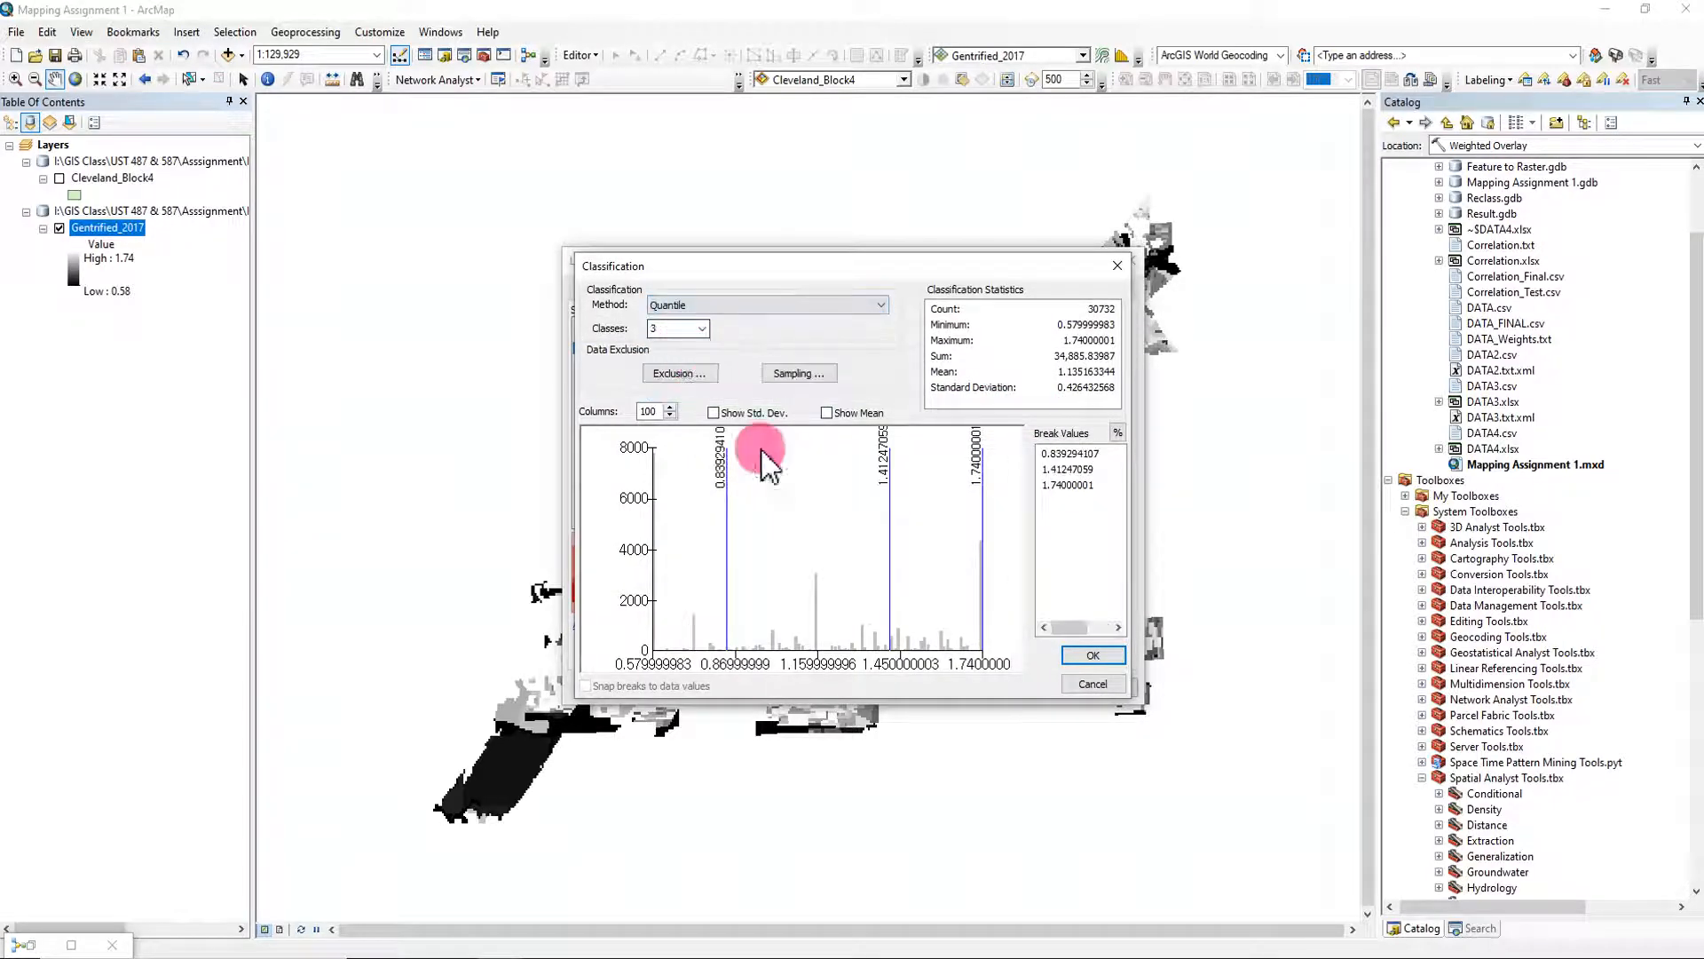
{"action": "left_click", "coordinate": [1108, 654]}
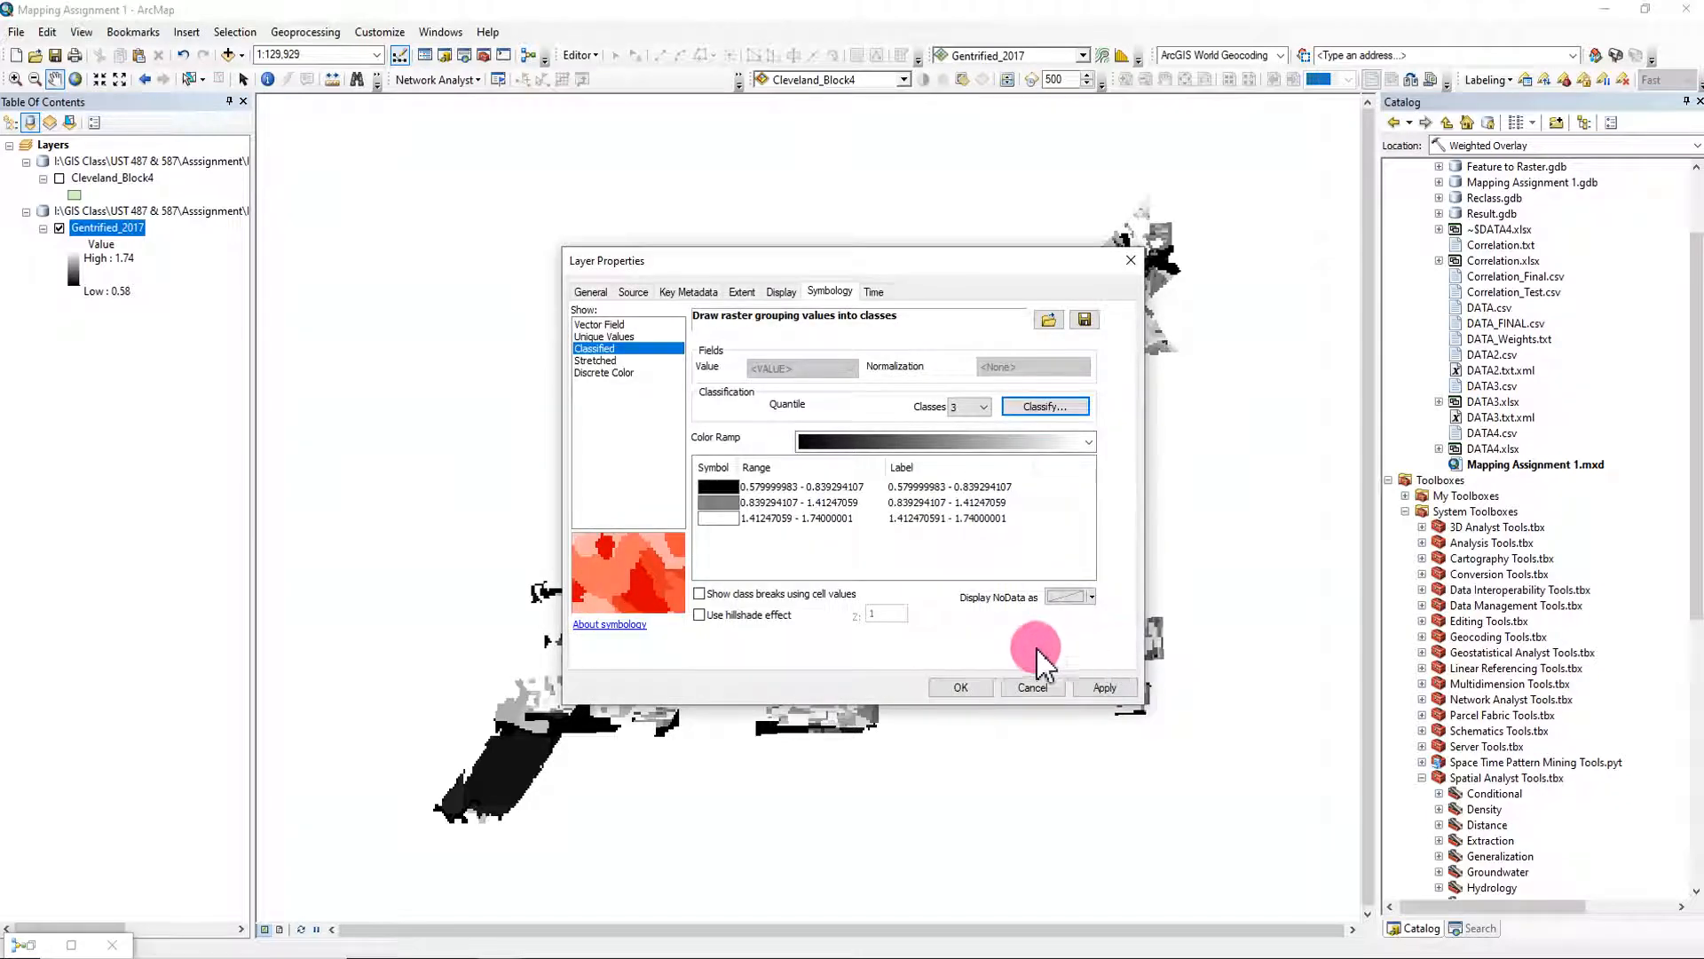
Apply the light cream to red color ramp to the three Gentrified_2017 classes and close the layer properties.
{"action": "left_click", "coordinate": [1088, 441]}
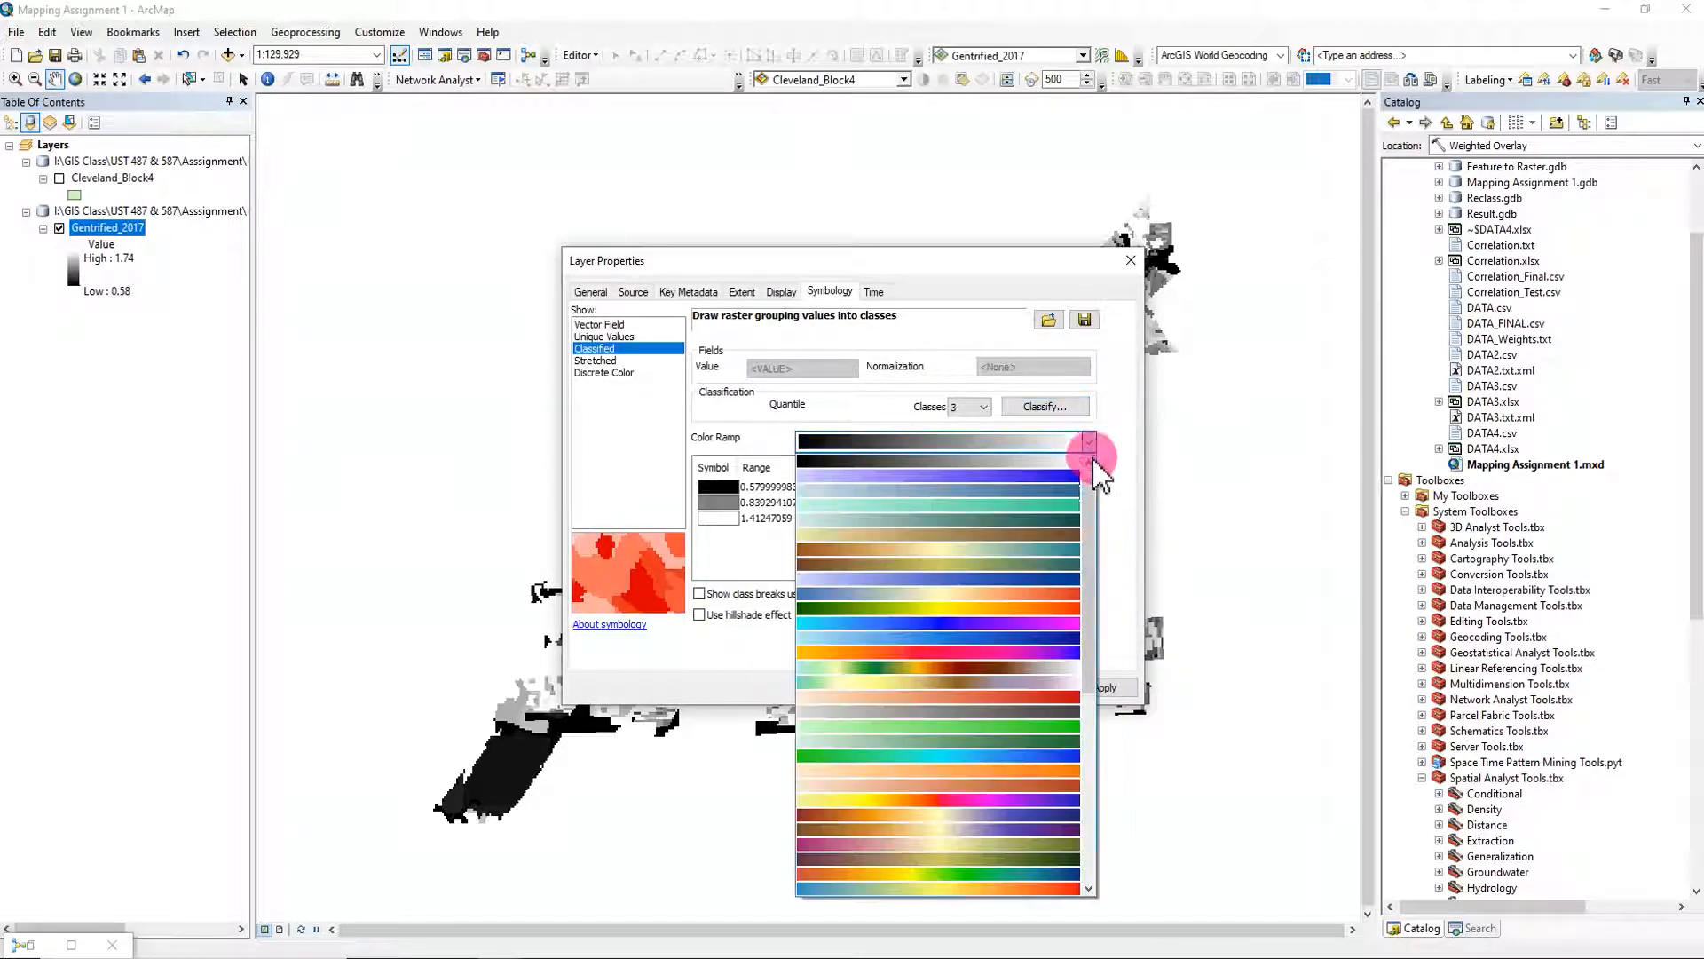
{"action": "left_click", "coordinate": [1070, 697]}
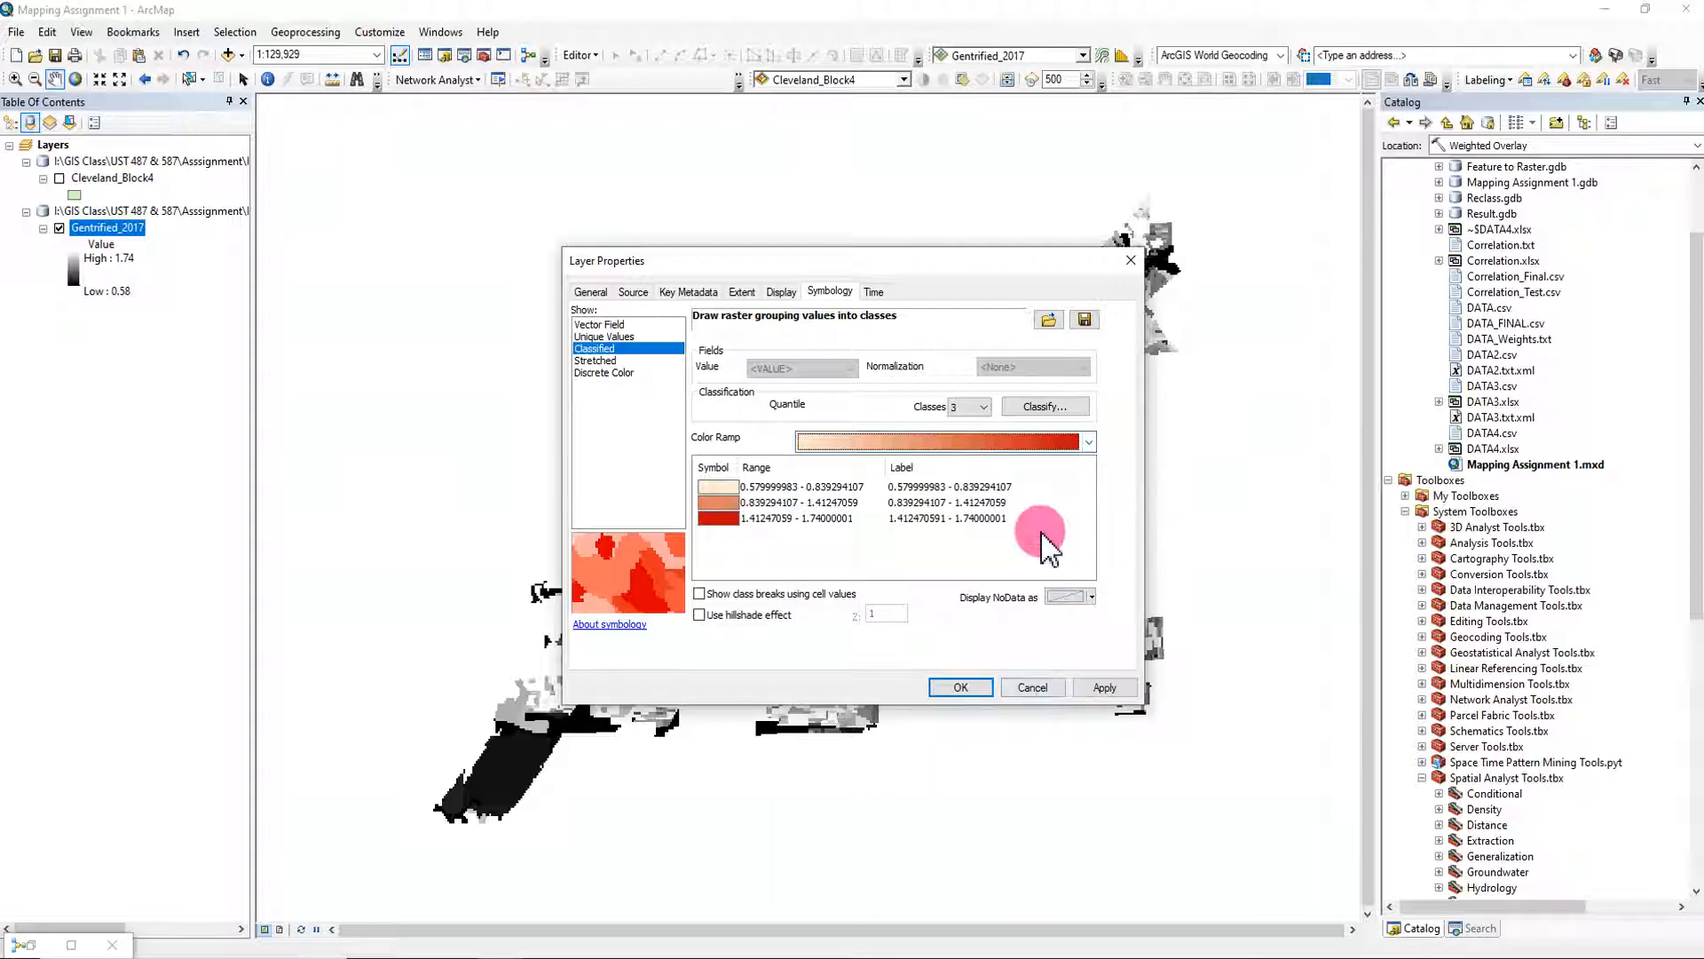
{"action": "left_click", "coordinate": [1103, 687]}
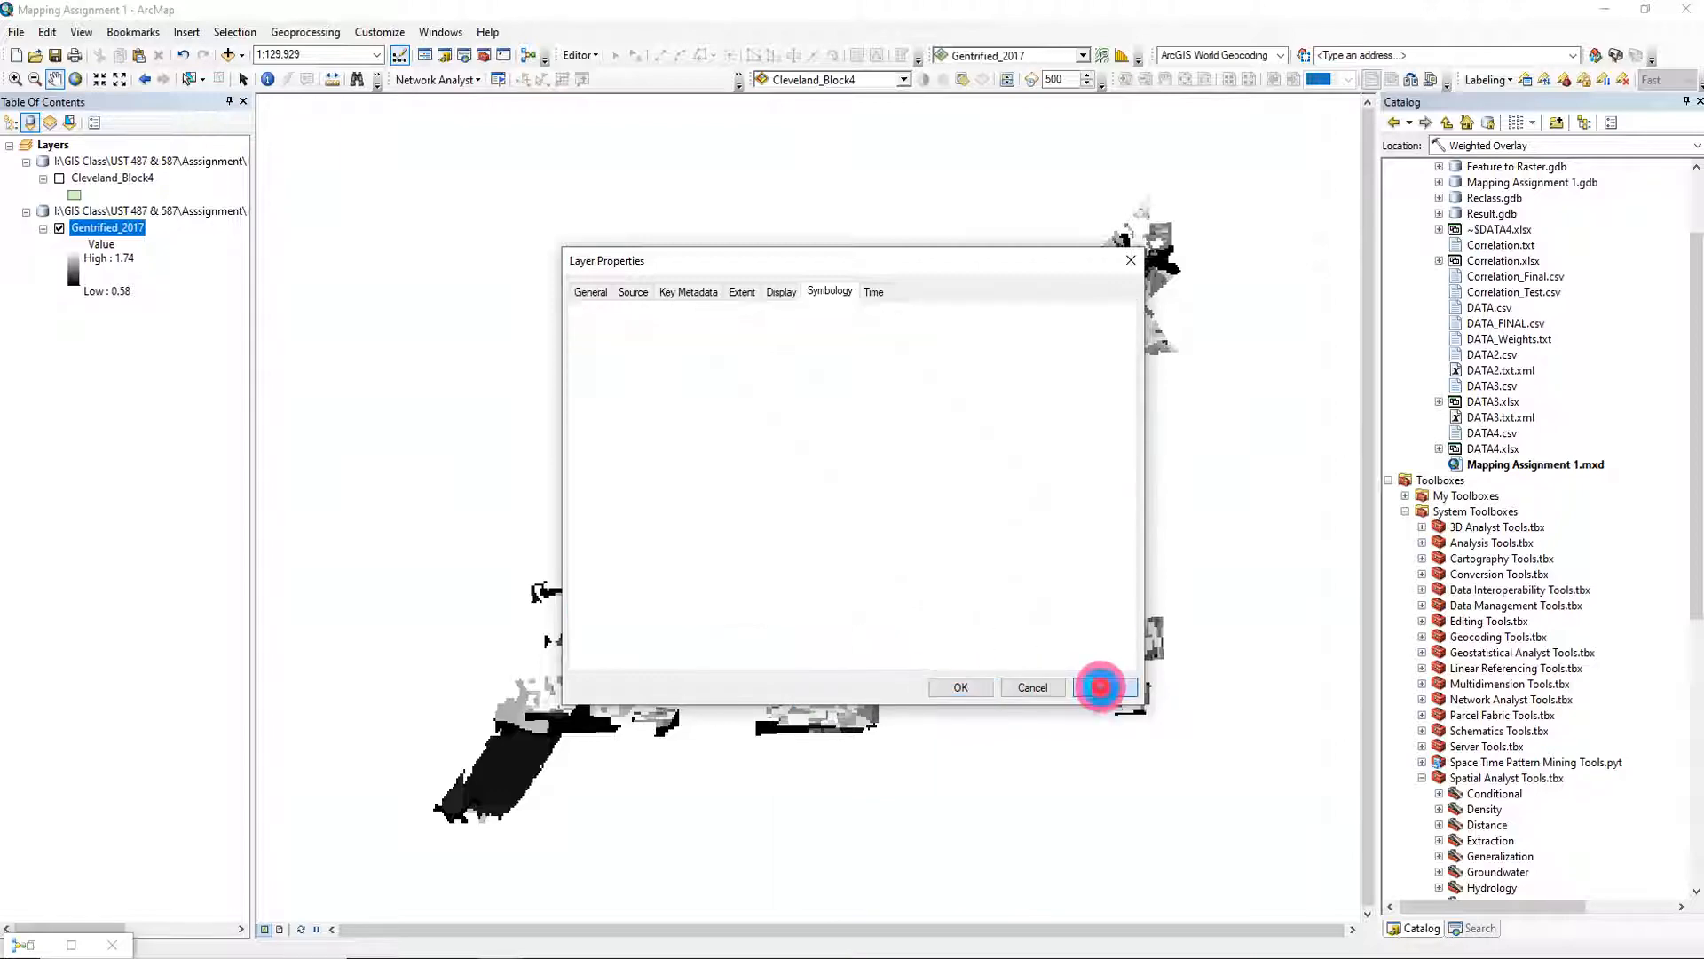
{"action": "left_click", "coordinate": [996, 687]}
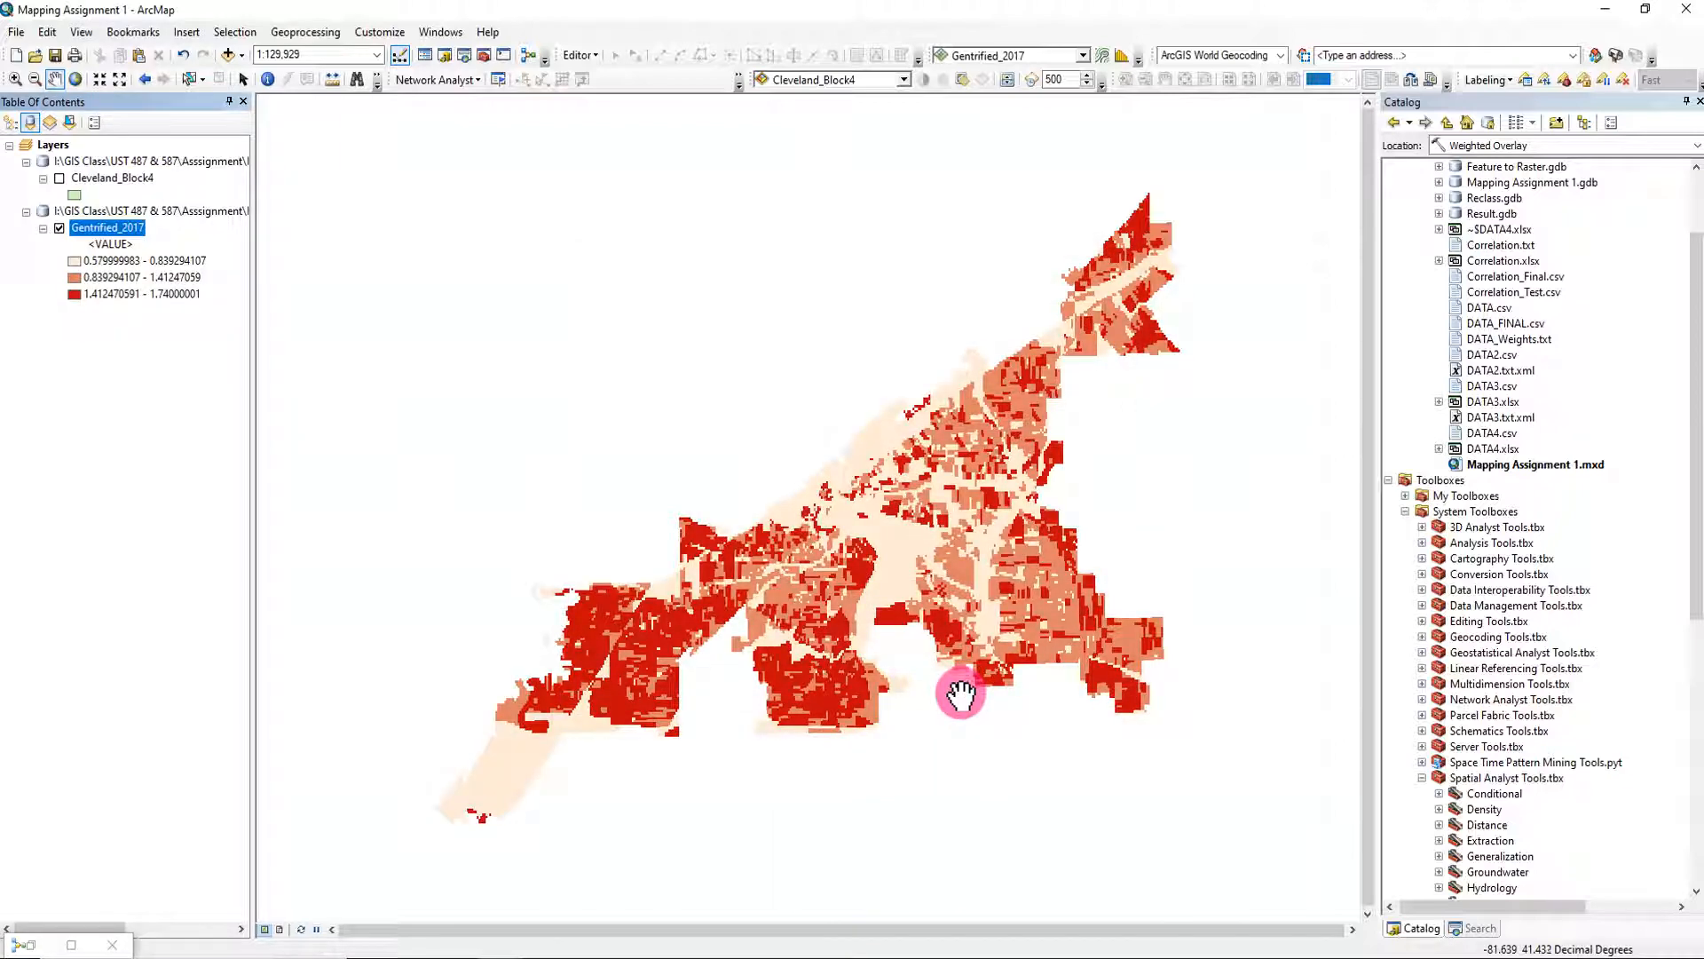
{"action": "left_click", "coordinate": [161, 294]}
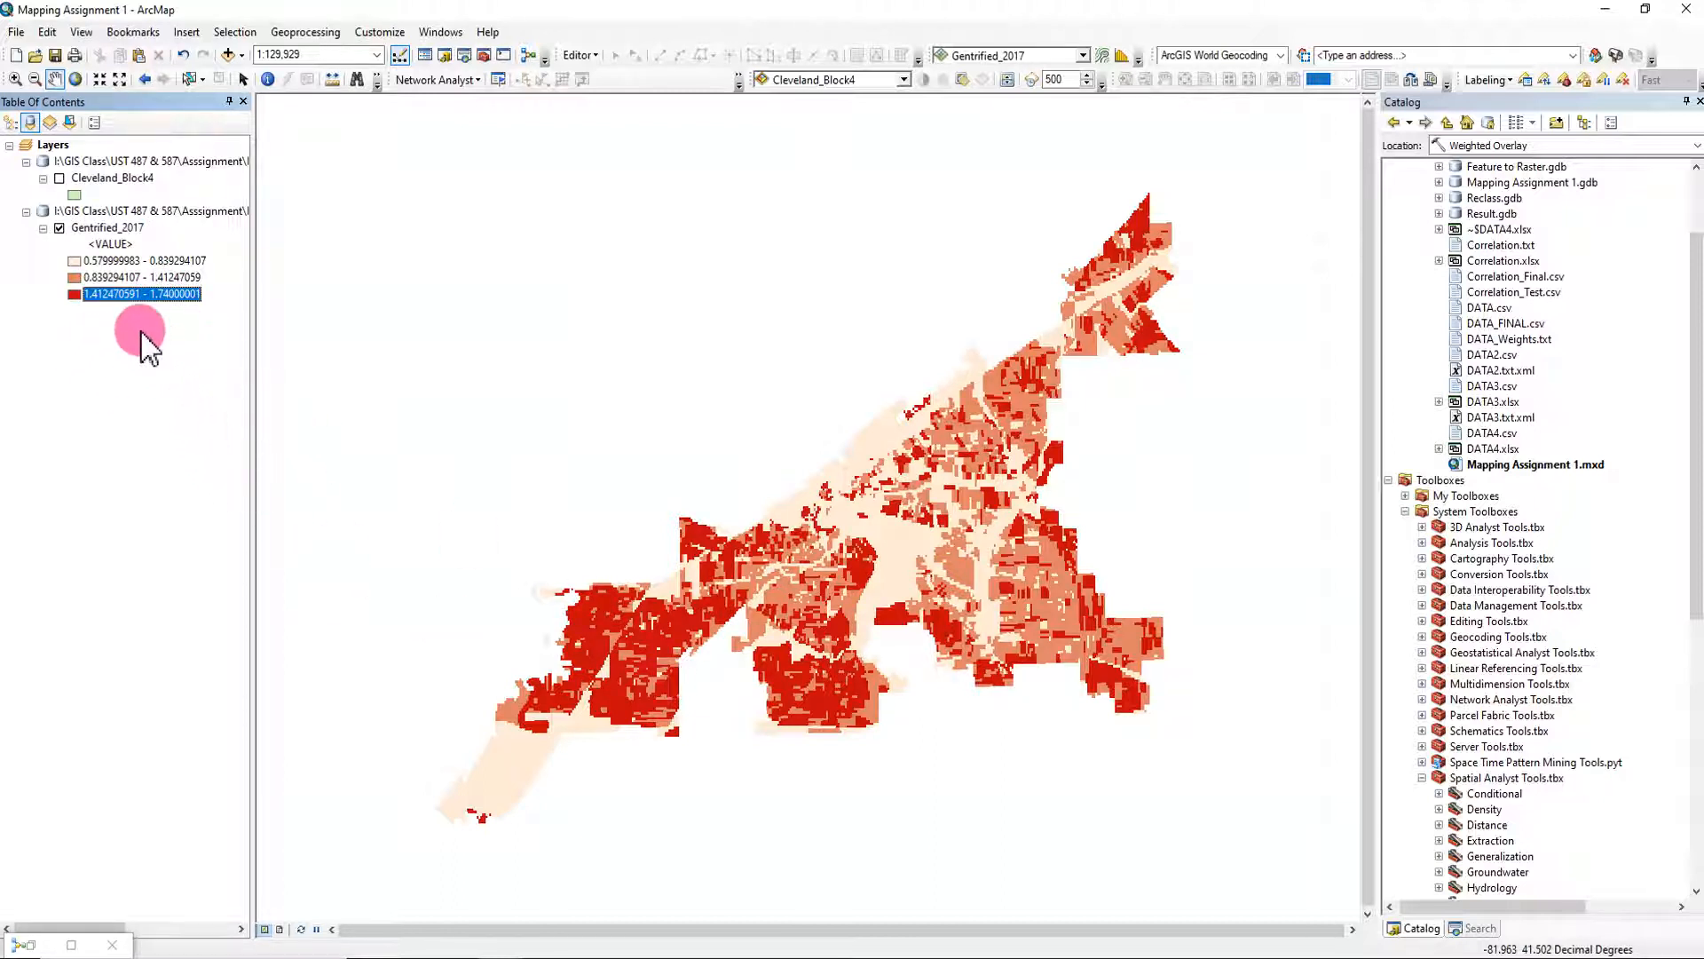
Review the middle and lowest value classes in the Gentrified_2017 legend.
{"action": "left_click", "coordinate": [186, 277]}
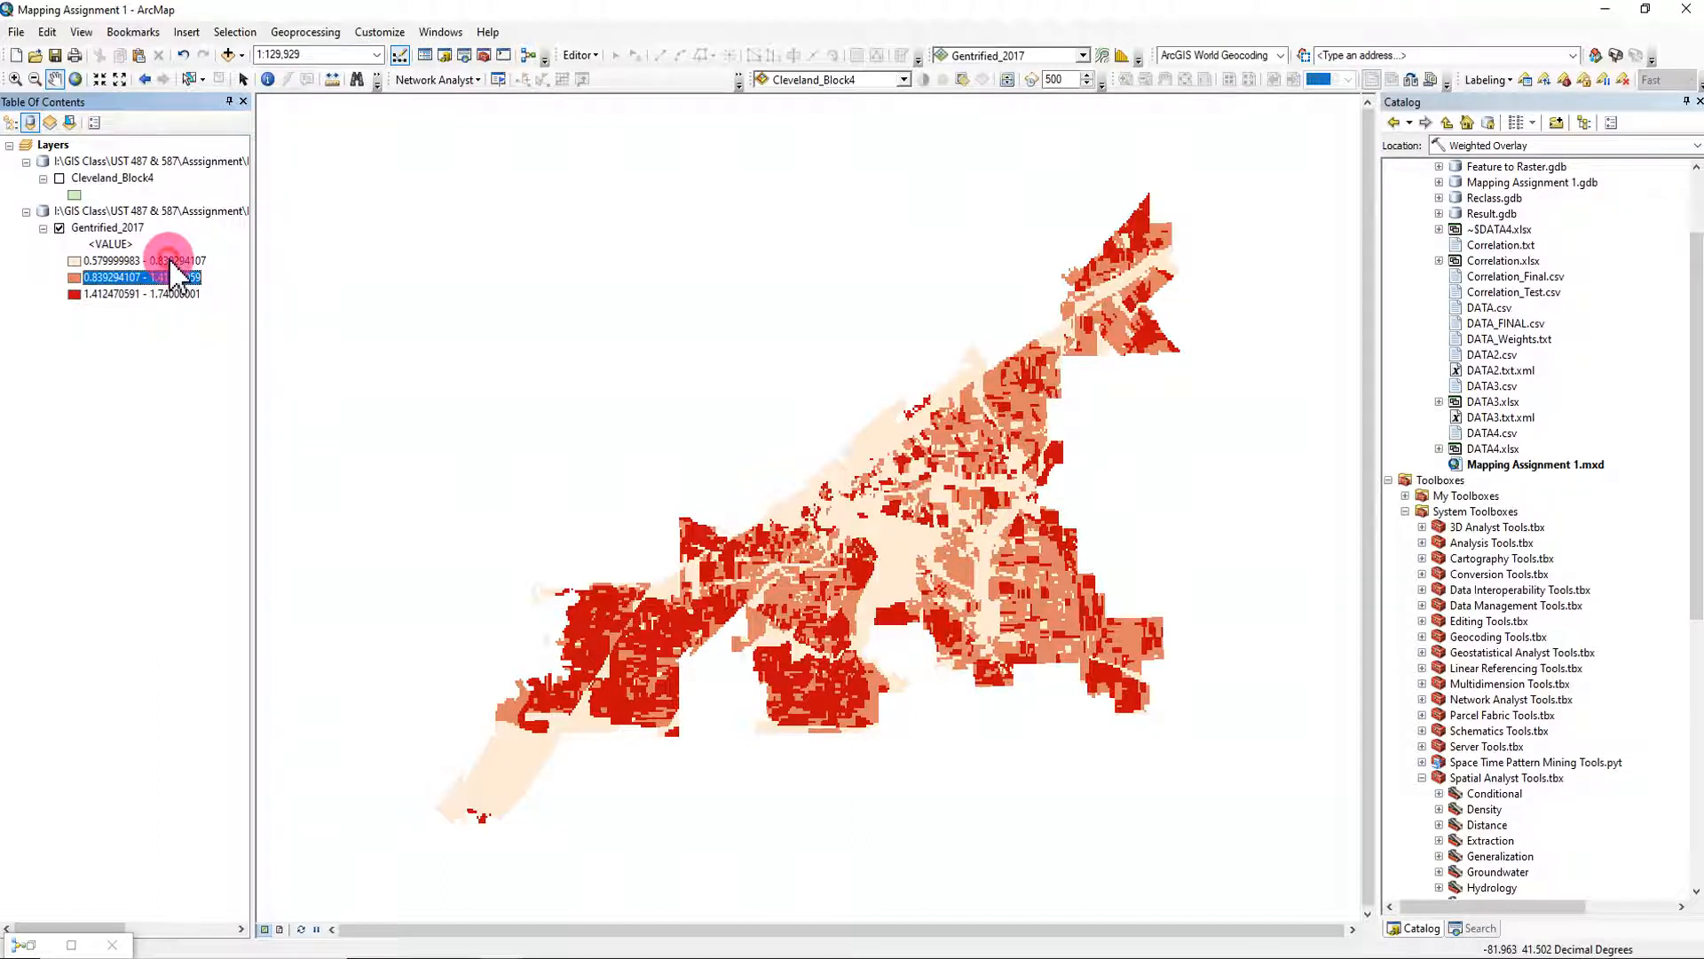
{"action": "left_click", "coordinate": [172, 260]}
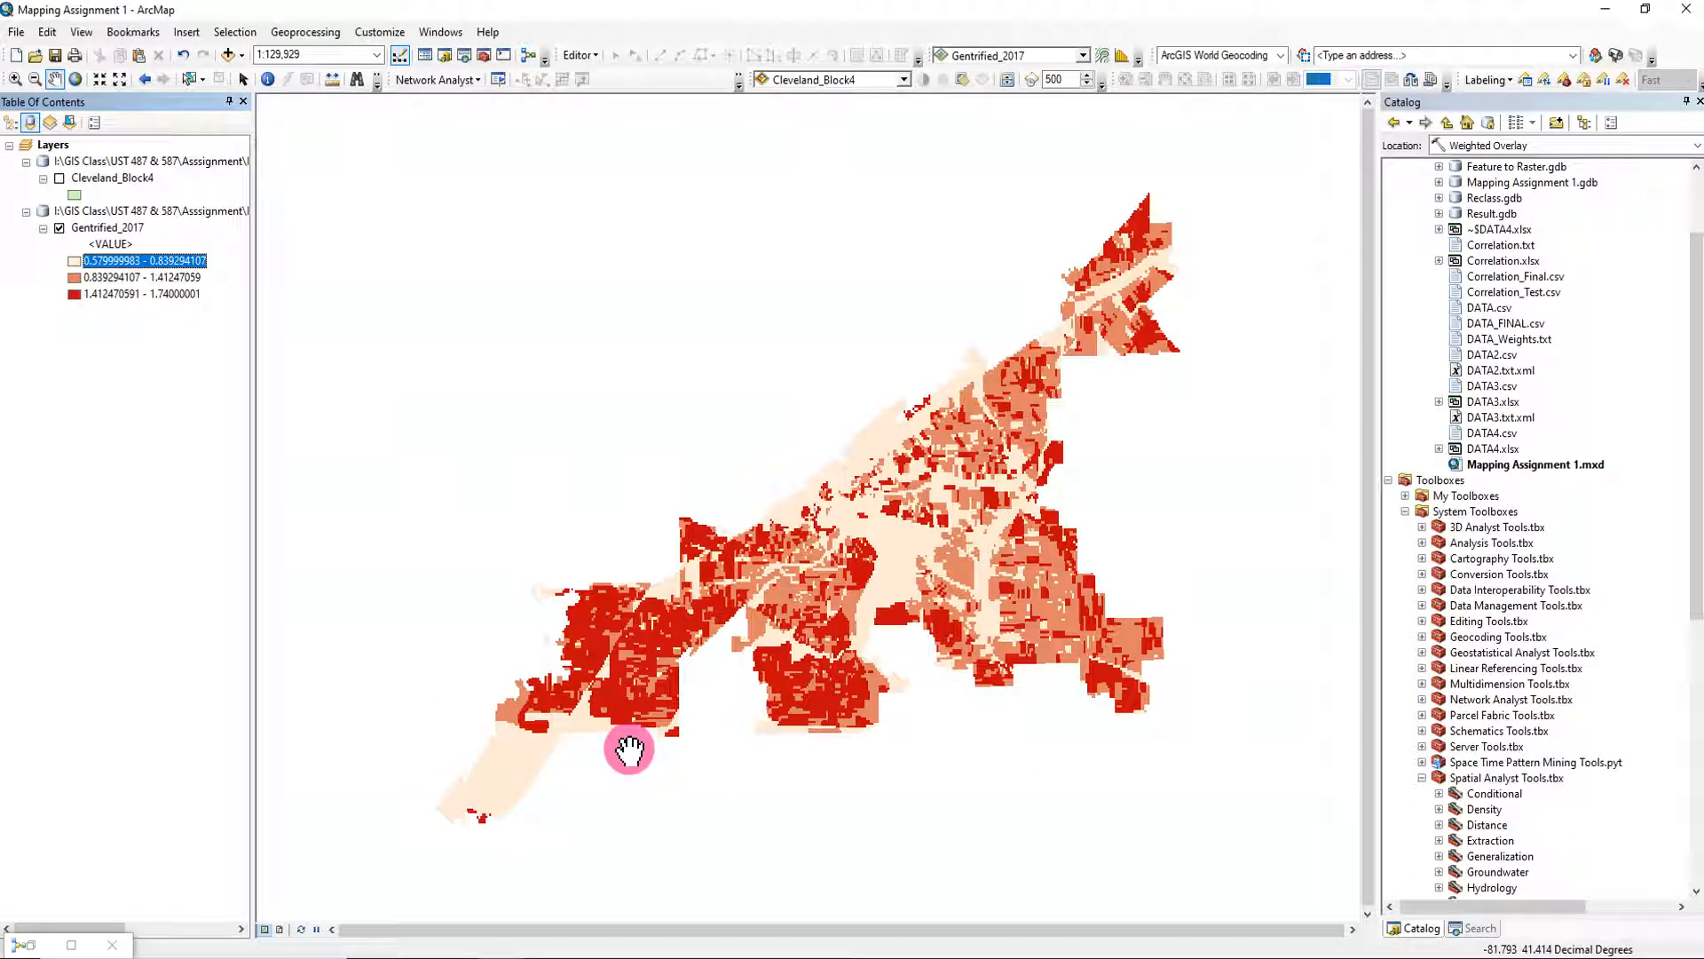
Give the Cleveland_Block4 layer the Hollow symbol and display its block outlines over the Gentrified_2017 raster.
{"action": "left_click", "coordinate": [75, 194]}
{"action": "left_click", "coordinate": [341, 395]}
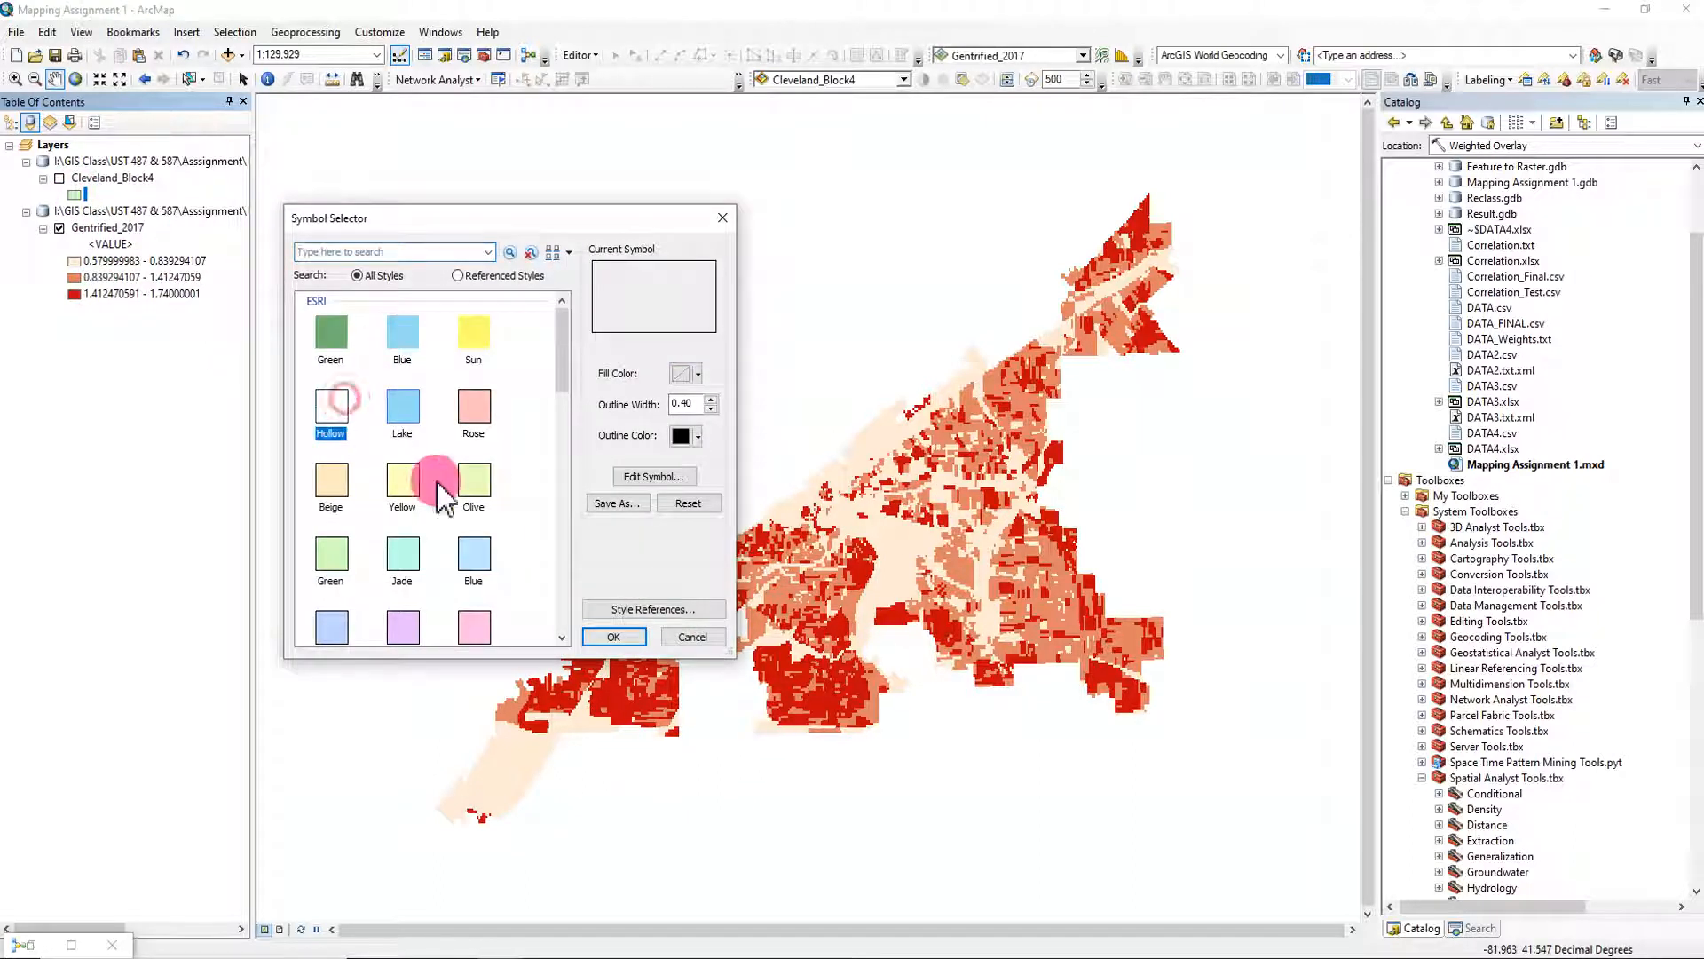
{"action": "left_click", "coordinate": [617, 637]}
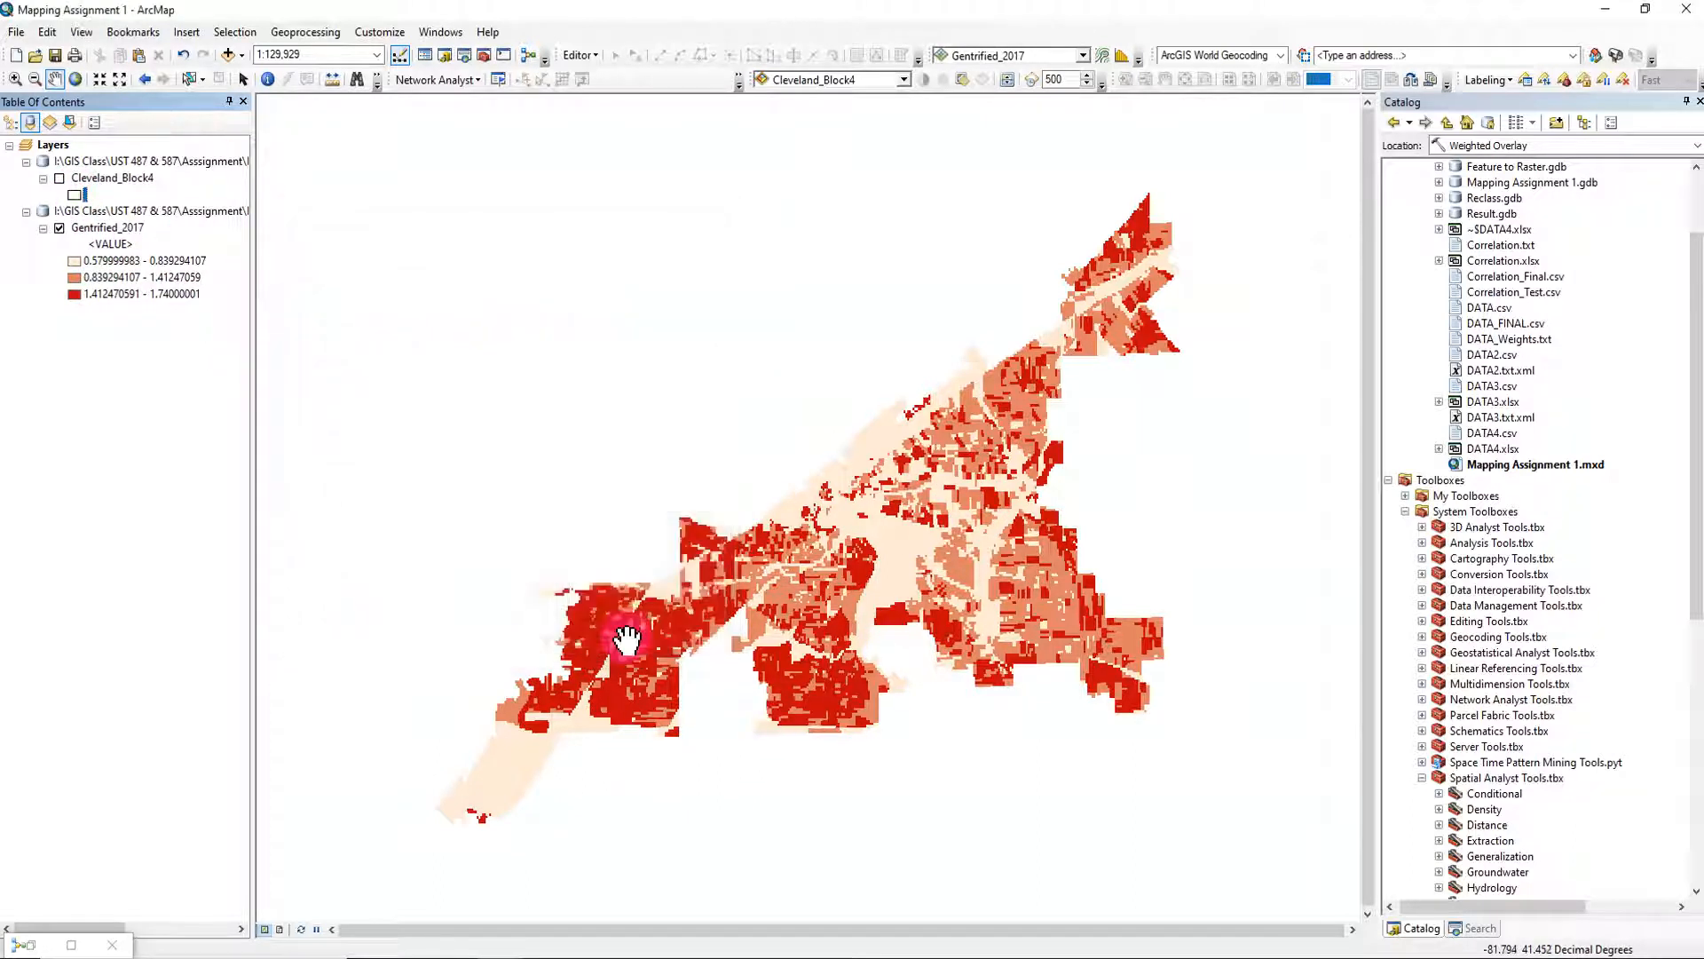
{"action": "left_click", "coordinate": [58, 179]}
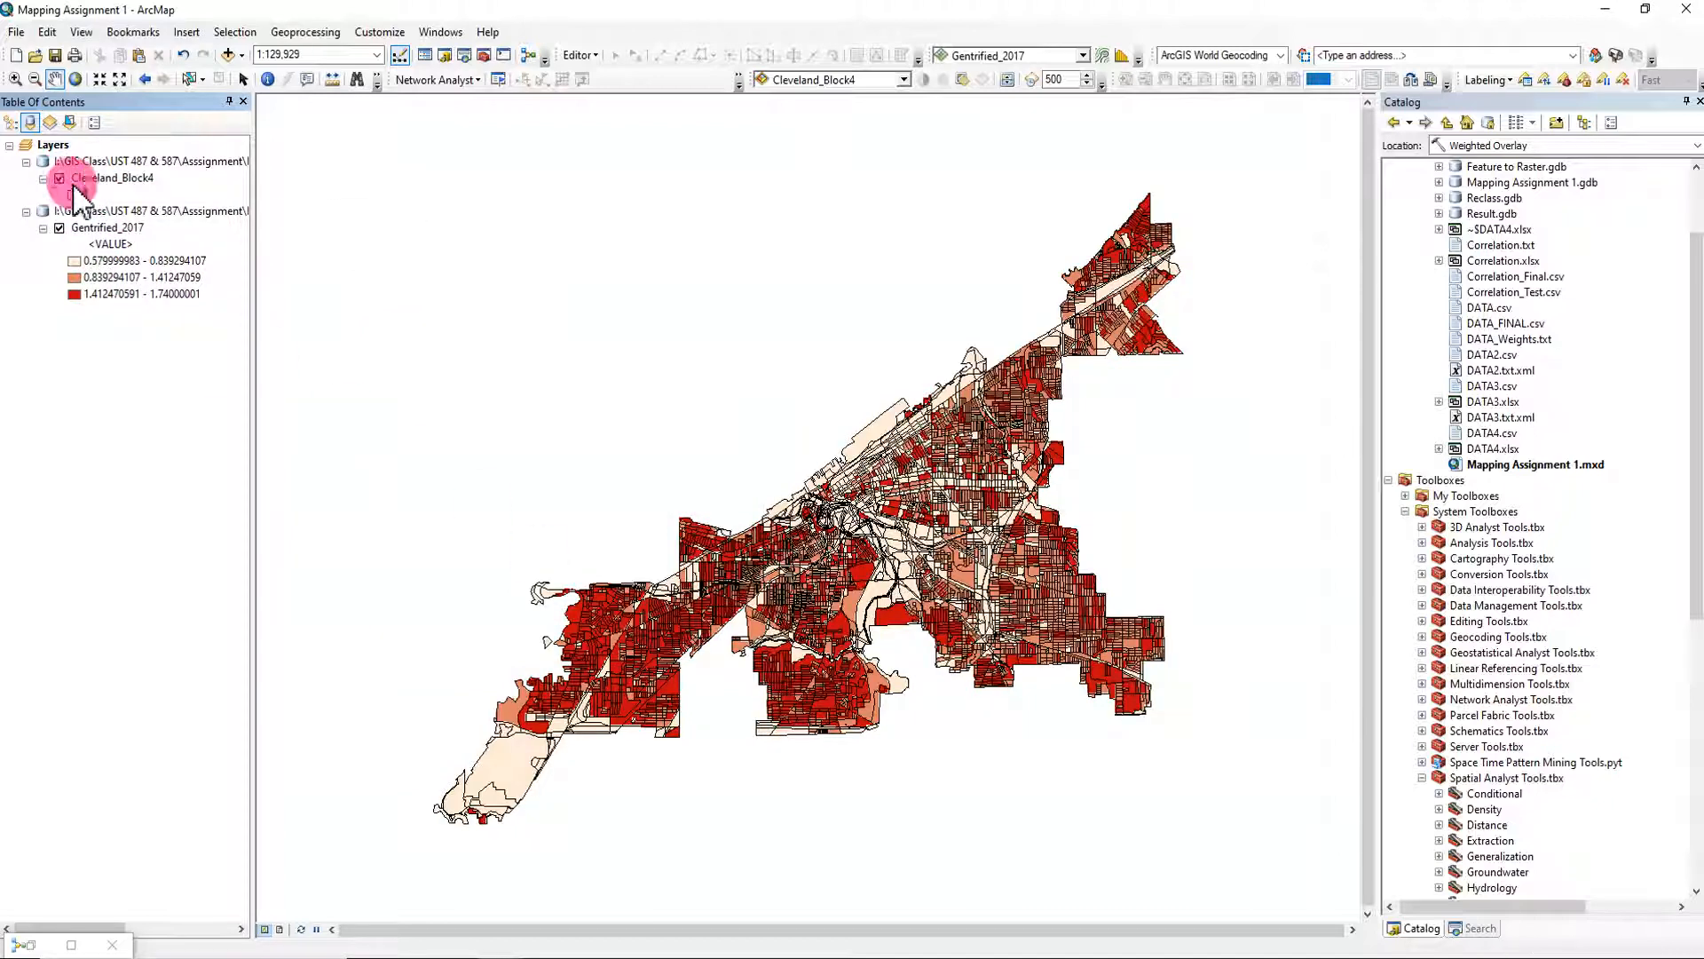
{"action": "scroll", "coordinate": [814, 599], "scroll_direction": "up", "scroll_amount": 3}
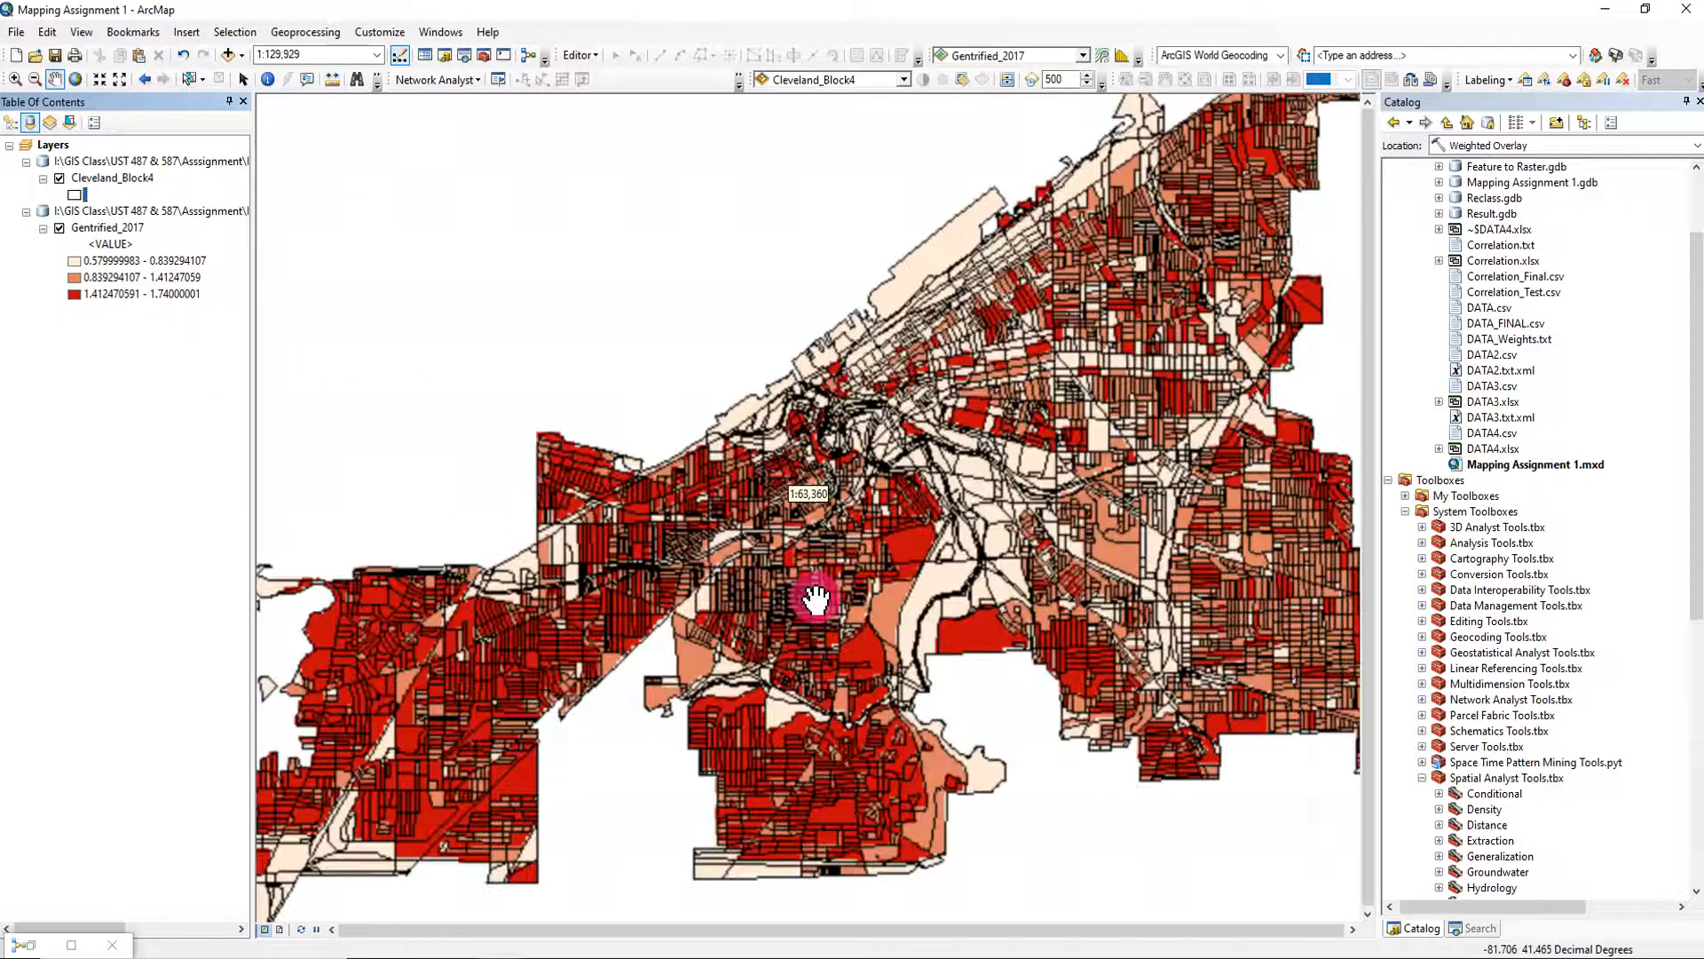
{"action": "scroll", "coordinate": [815, 599], "scroll_direction": "up", "scroll_amount": 4}
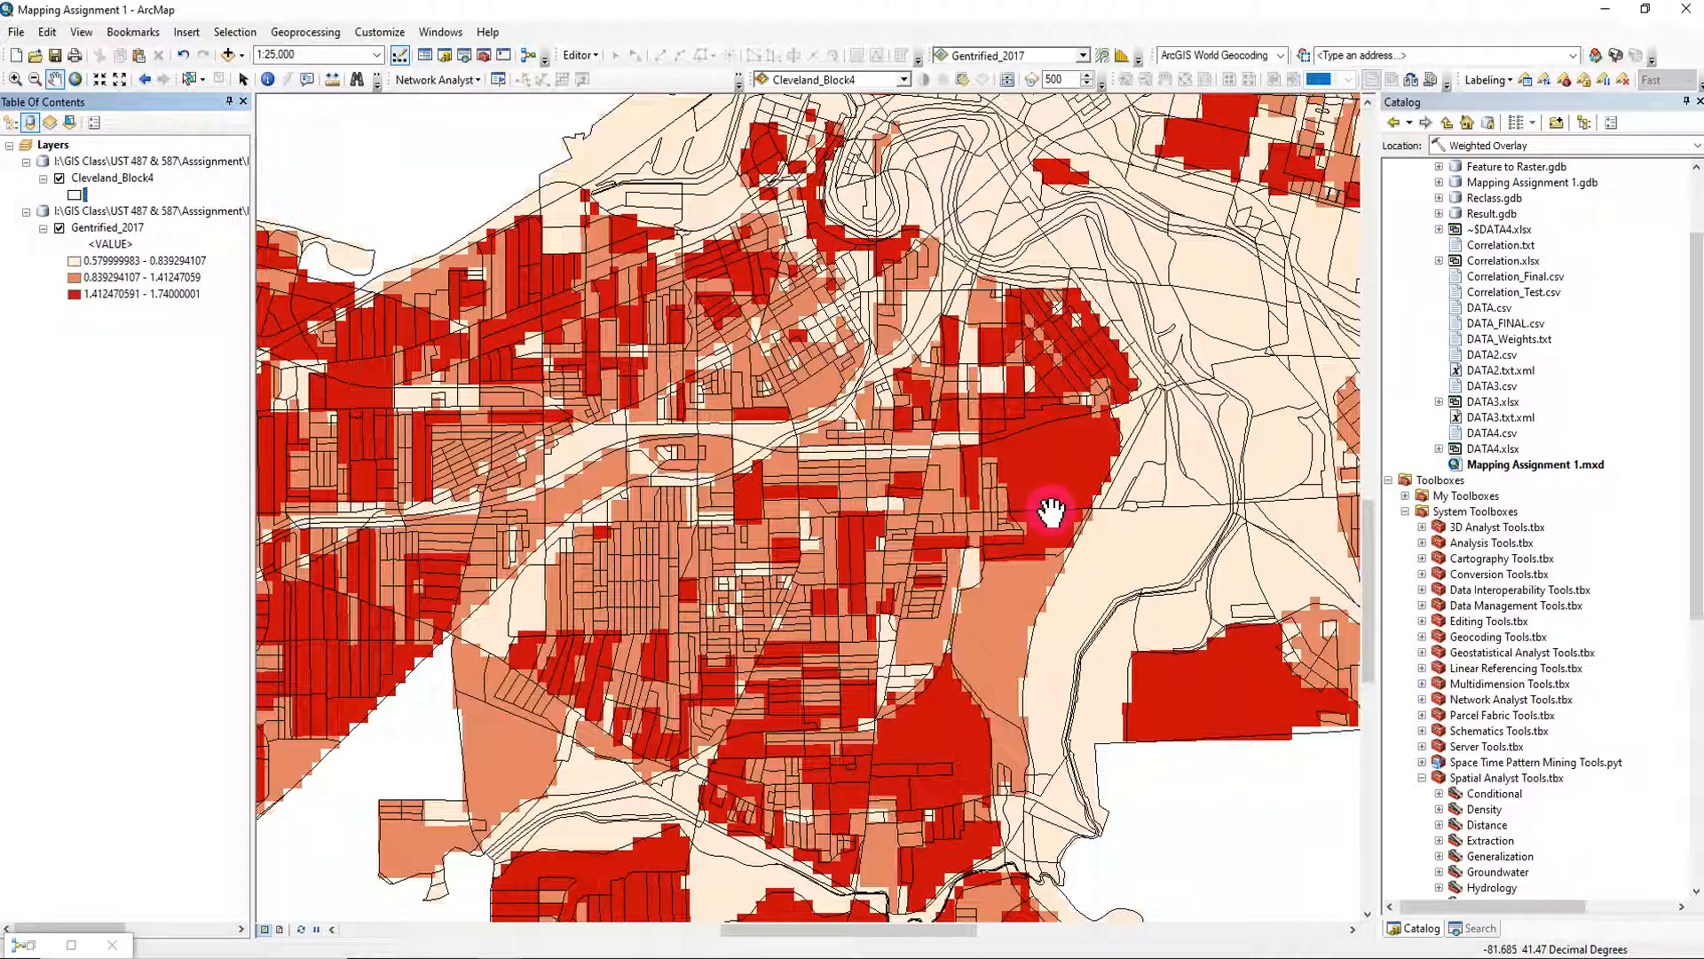
Look through the block records in the Cleveland_Block4 attribute table, close it and inspect the outlined blocks on the map.
{"action": "right_click", "coordinate": [129, 182]}
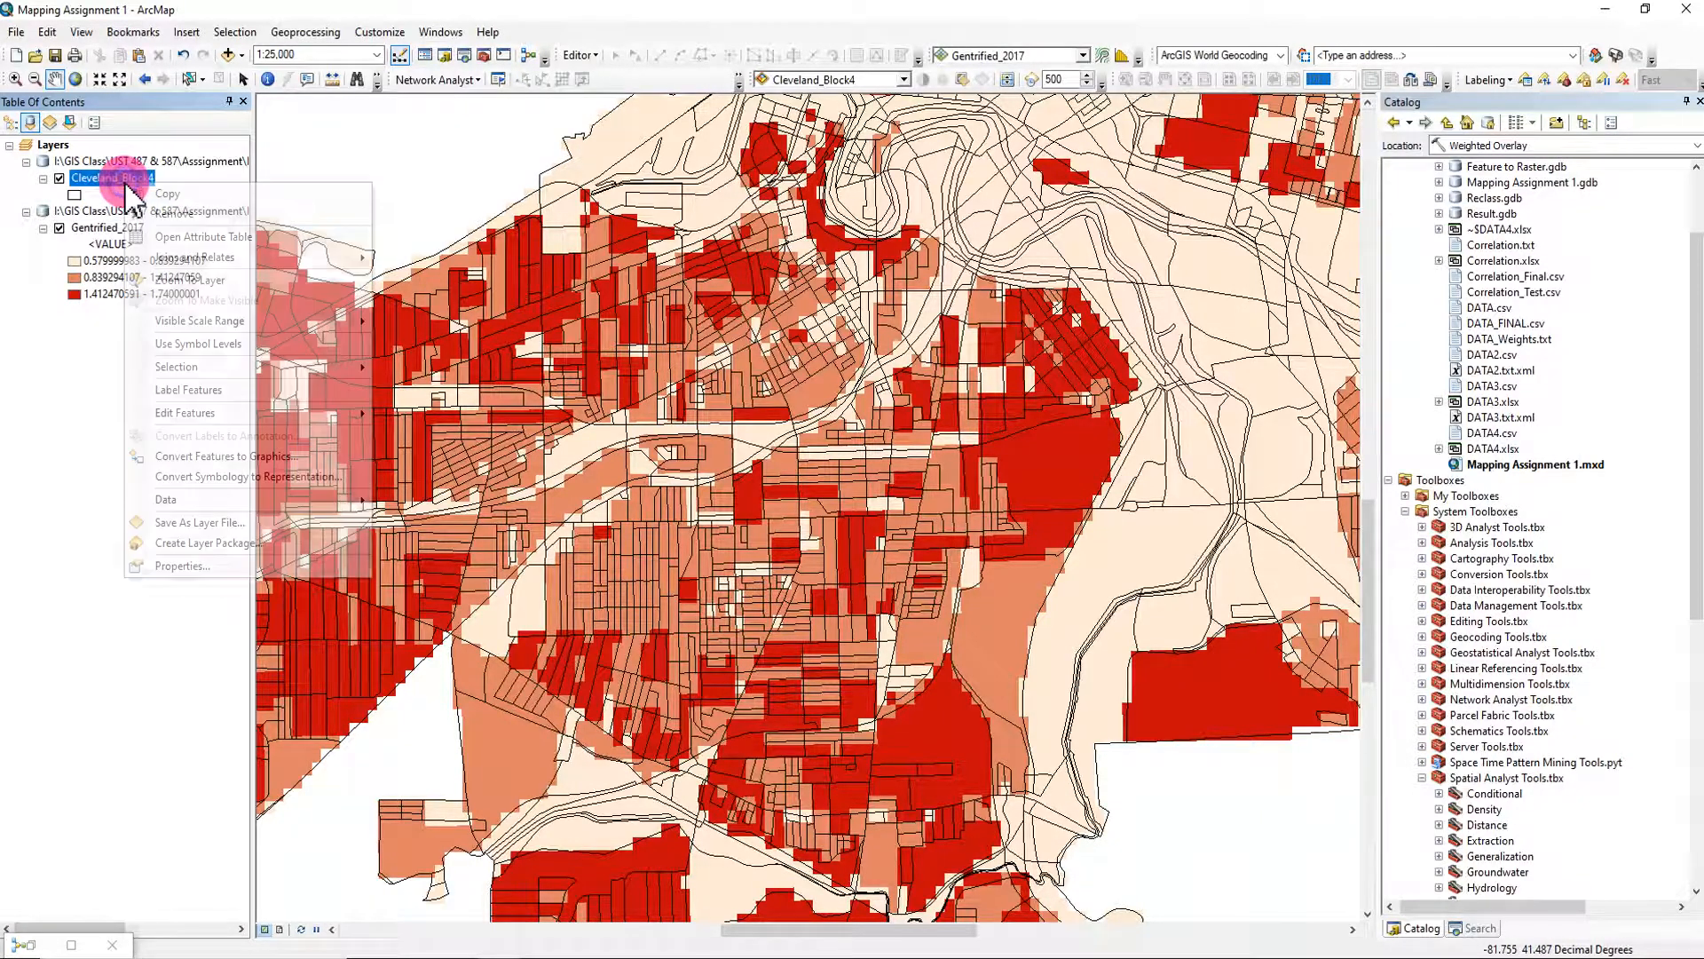
{"action": "left_click", "coordinate": [124, 229]}
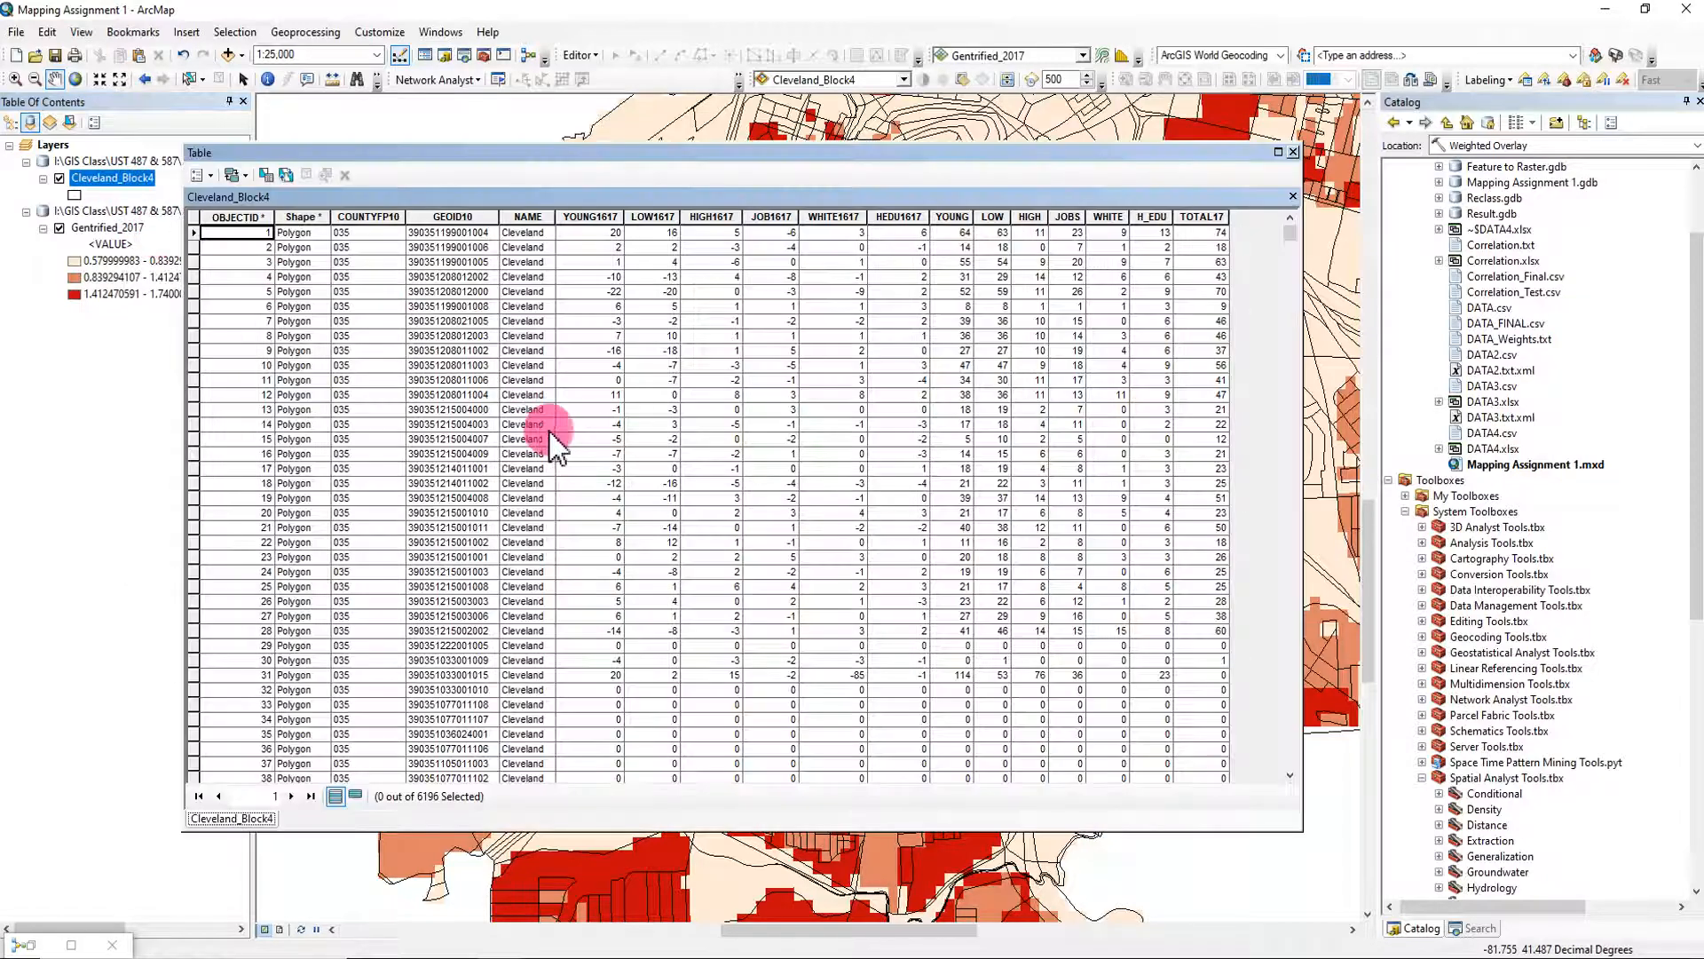
{"action": "scroll", "coordinate": [519, 470], "scroll_direction": "down", "scroll_amount": 14}
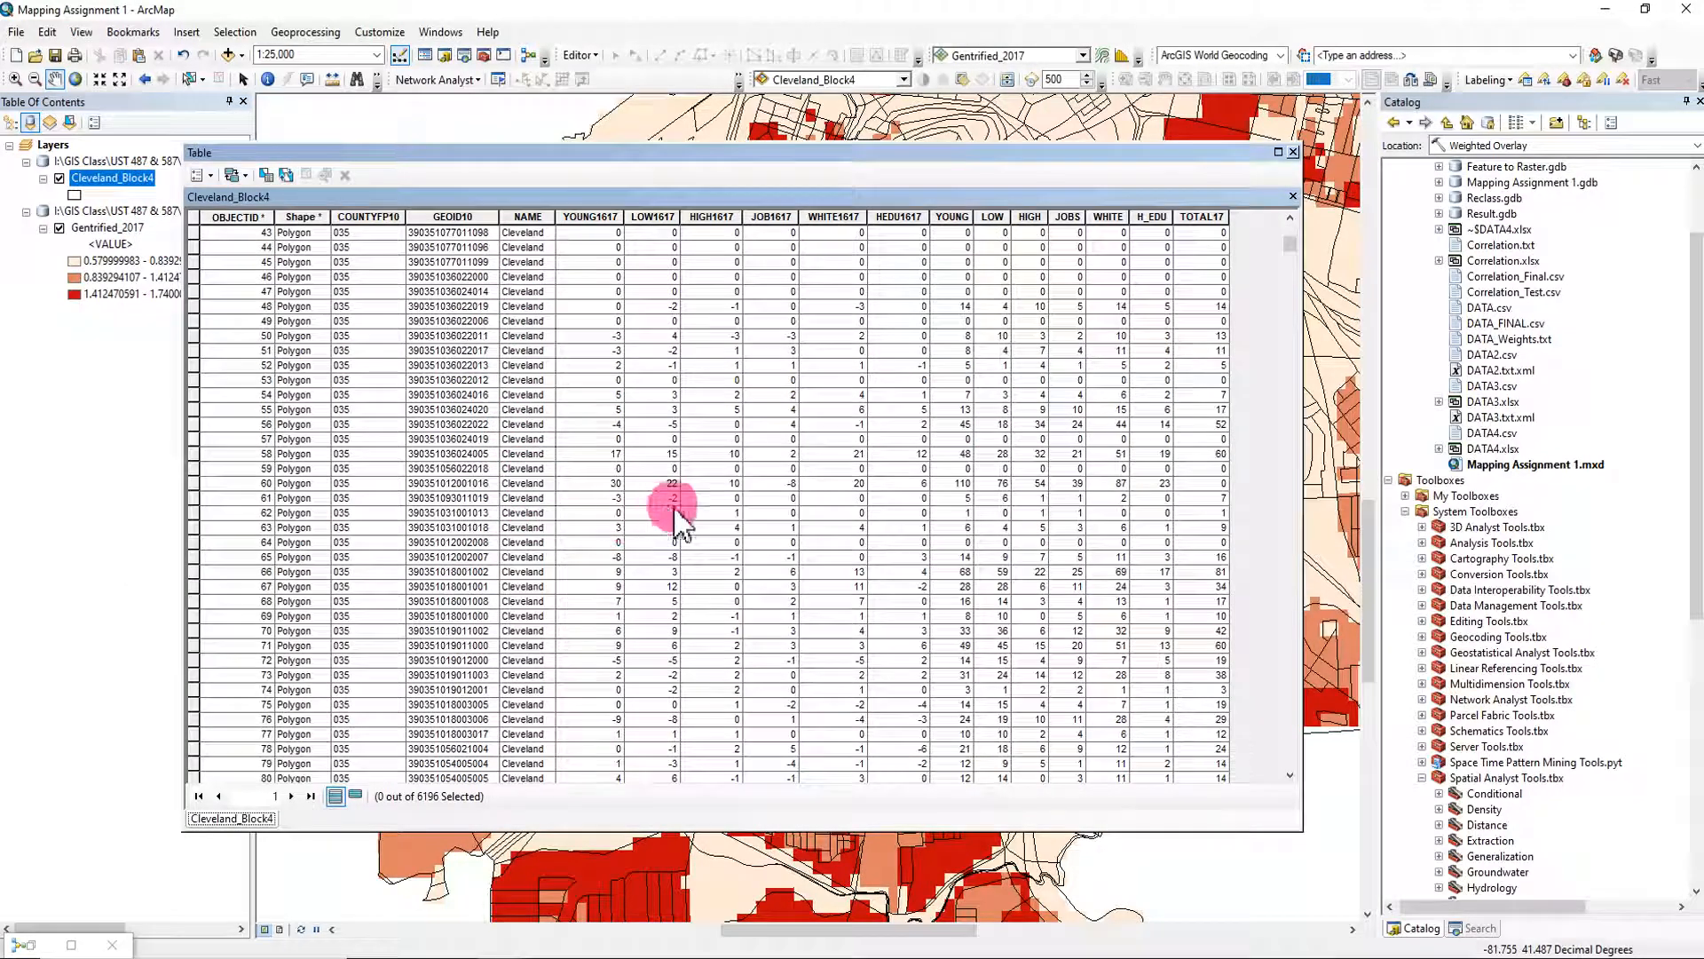
{"action": "left_click", "coordinate": [1293, 153]}
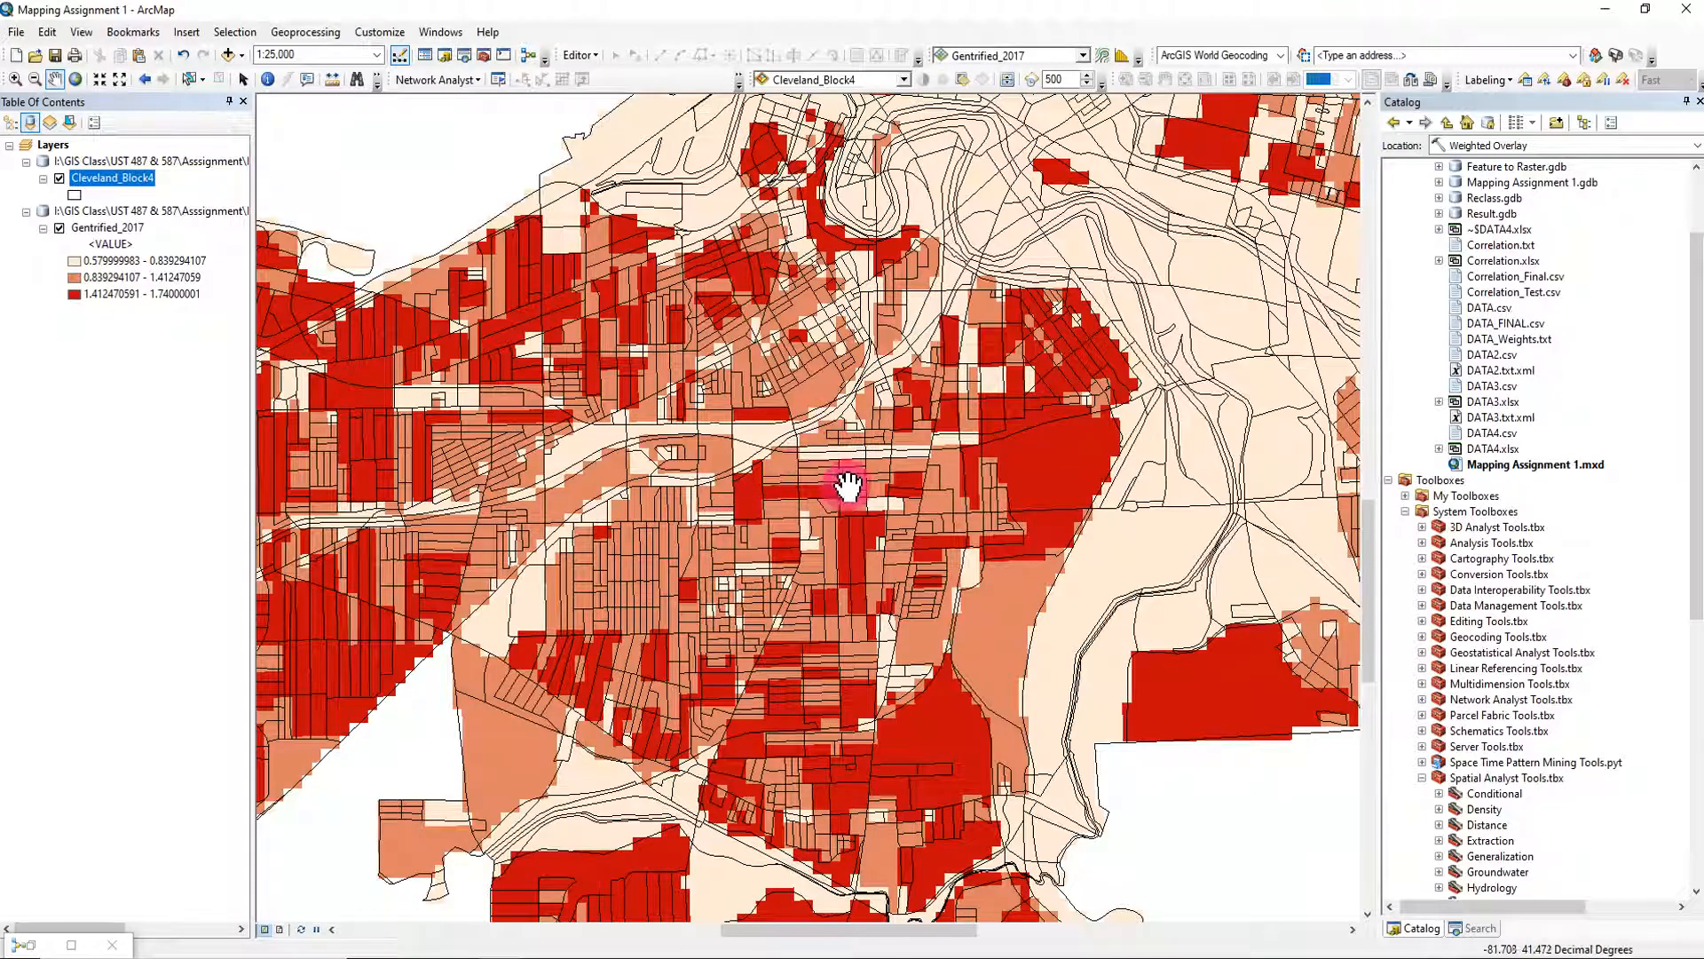
{"action": "scroll", "coordinate": [1036, 535], "scroll_direction": "up", "scroll_amount": 2}
{"action": "scroll", "coordinate": [1042, 536], "scroll_direction": "up", "scroll_amount": 2}
{"action": "left_click_drag", "start_coordinate": [1132, 448], "coordinate": [883, 506]}
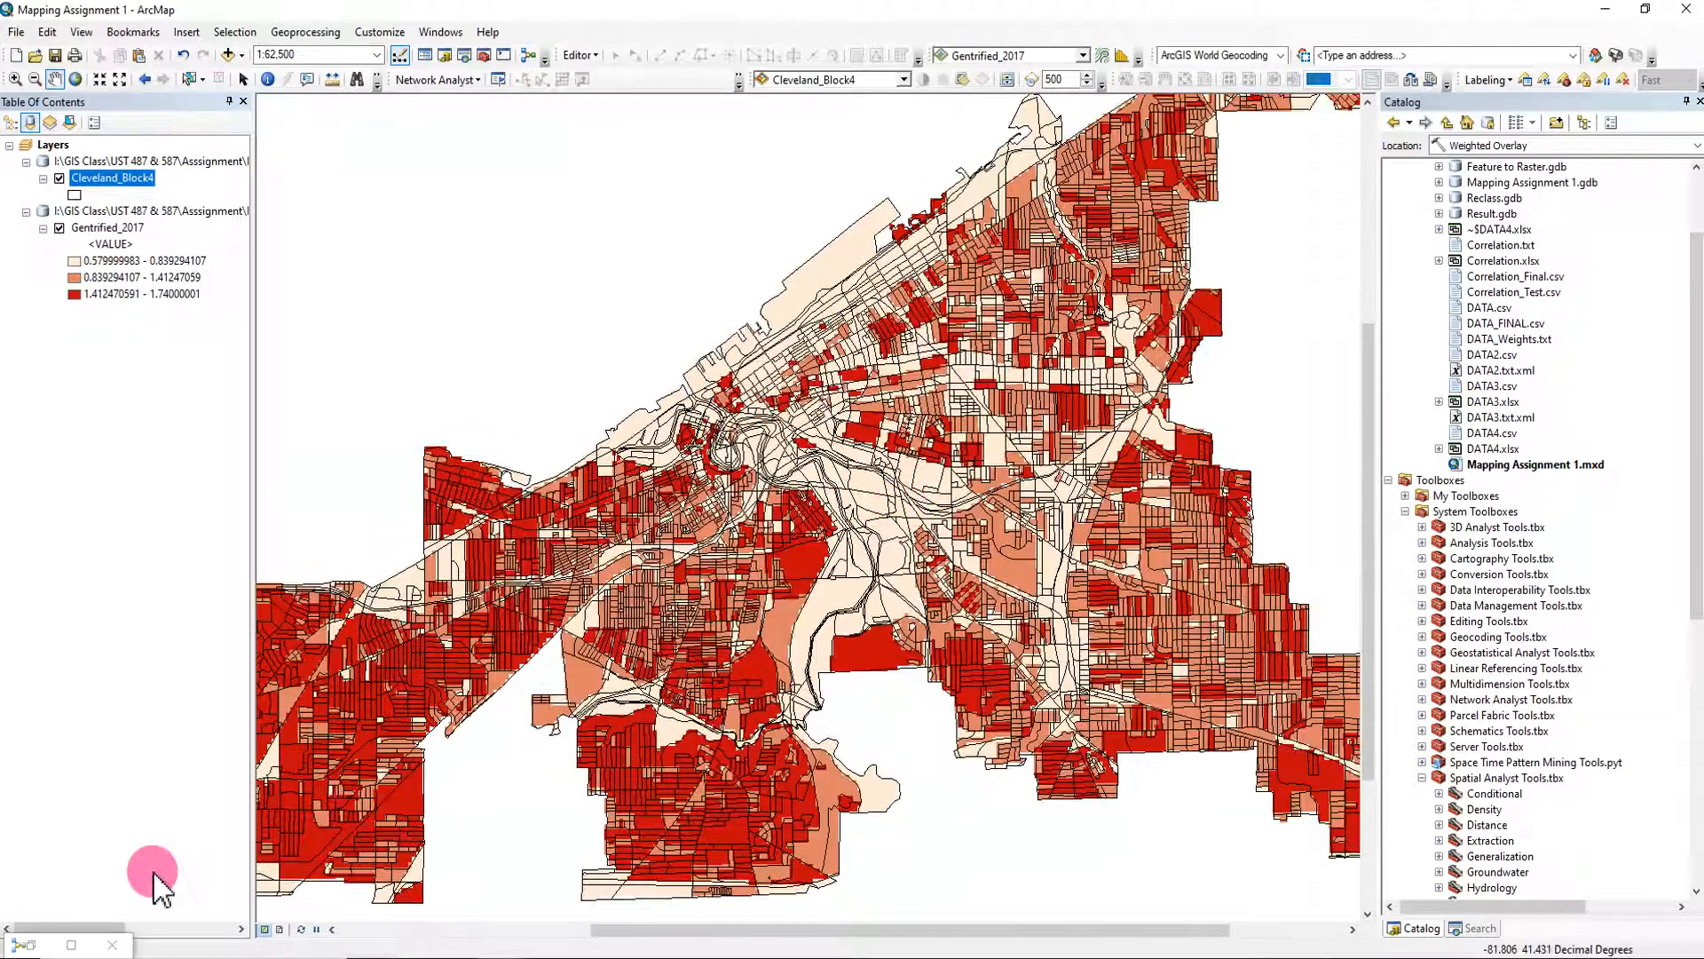
Restore the model window and switch to the Multiple Regression Analysis page in the browser.
{"action": "left_click", "coordinate": [32, 945]}
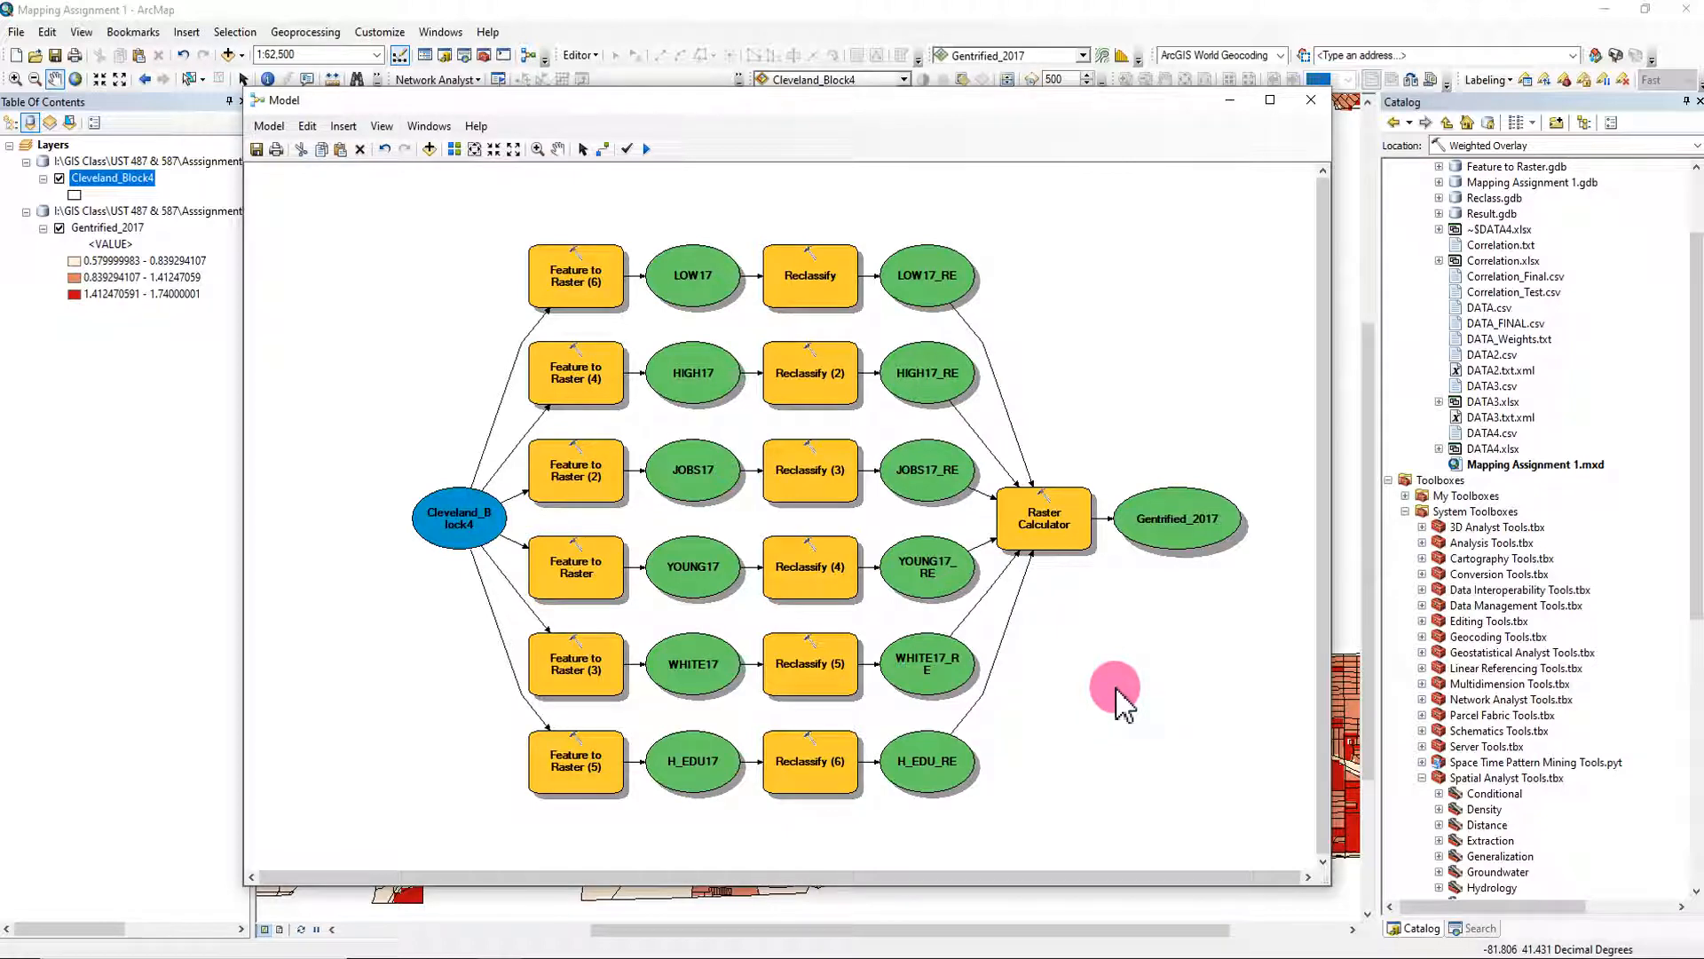
{"action": "left_click", "coordinate": [1048, 957]}
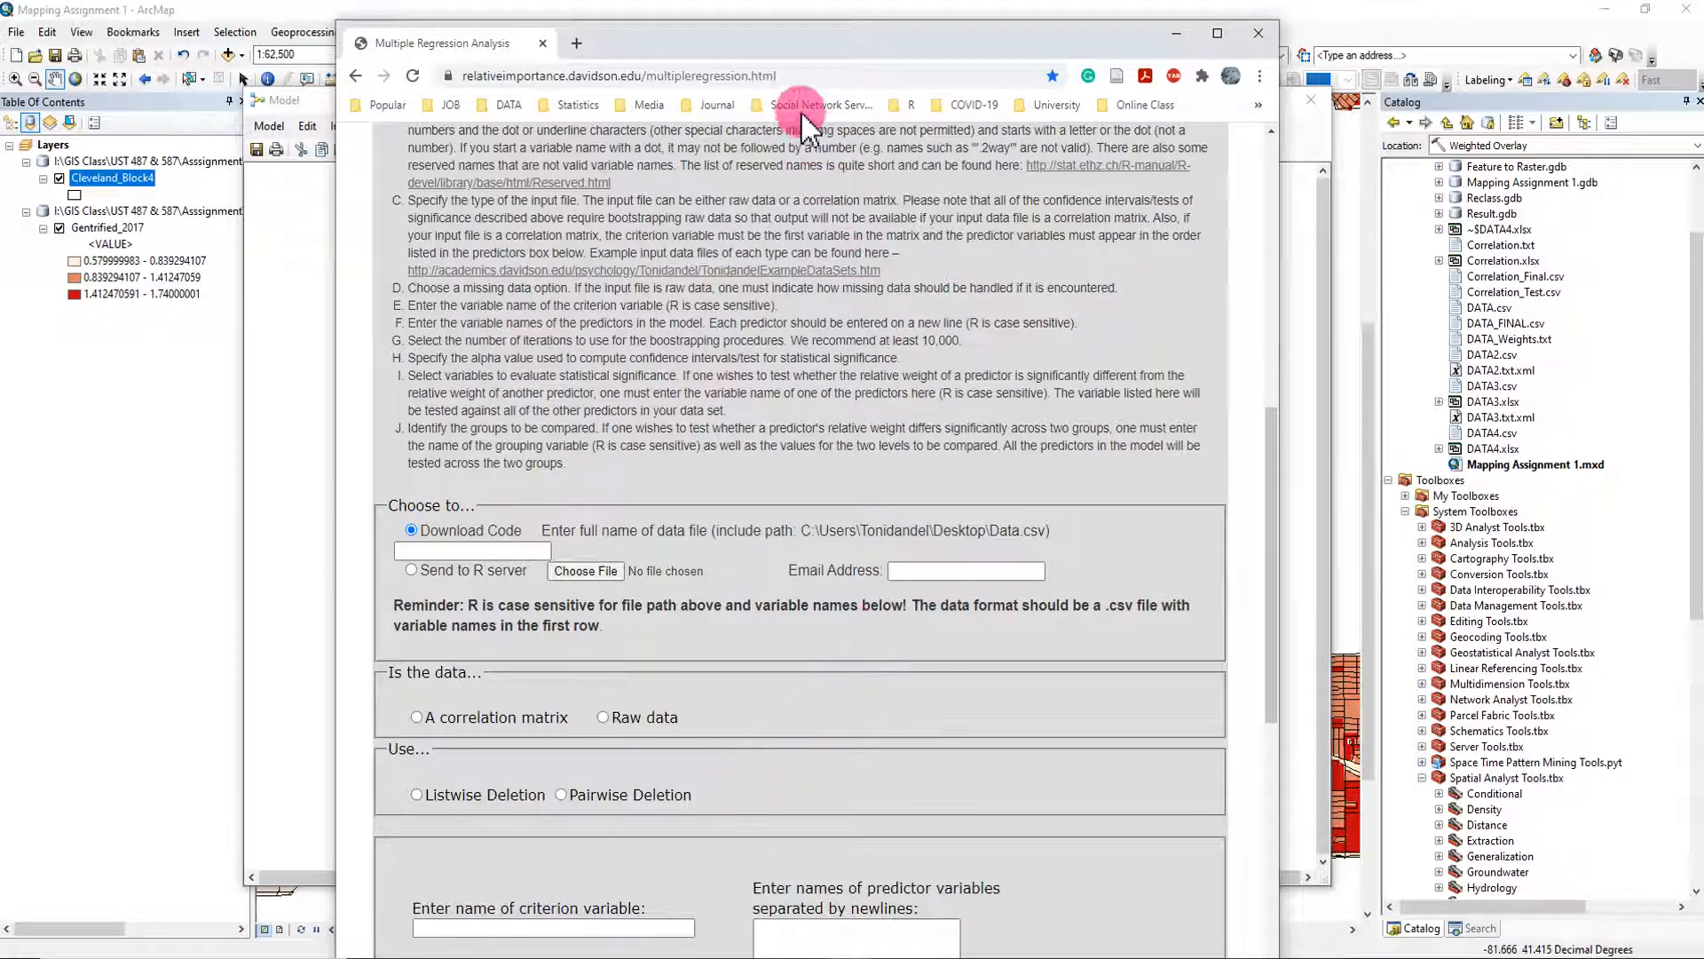
{"action": "left_click_drag", "start_coordinate": [761, 30], "coordinate": [725, 15]}
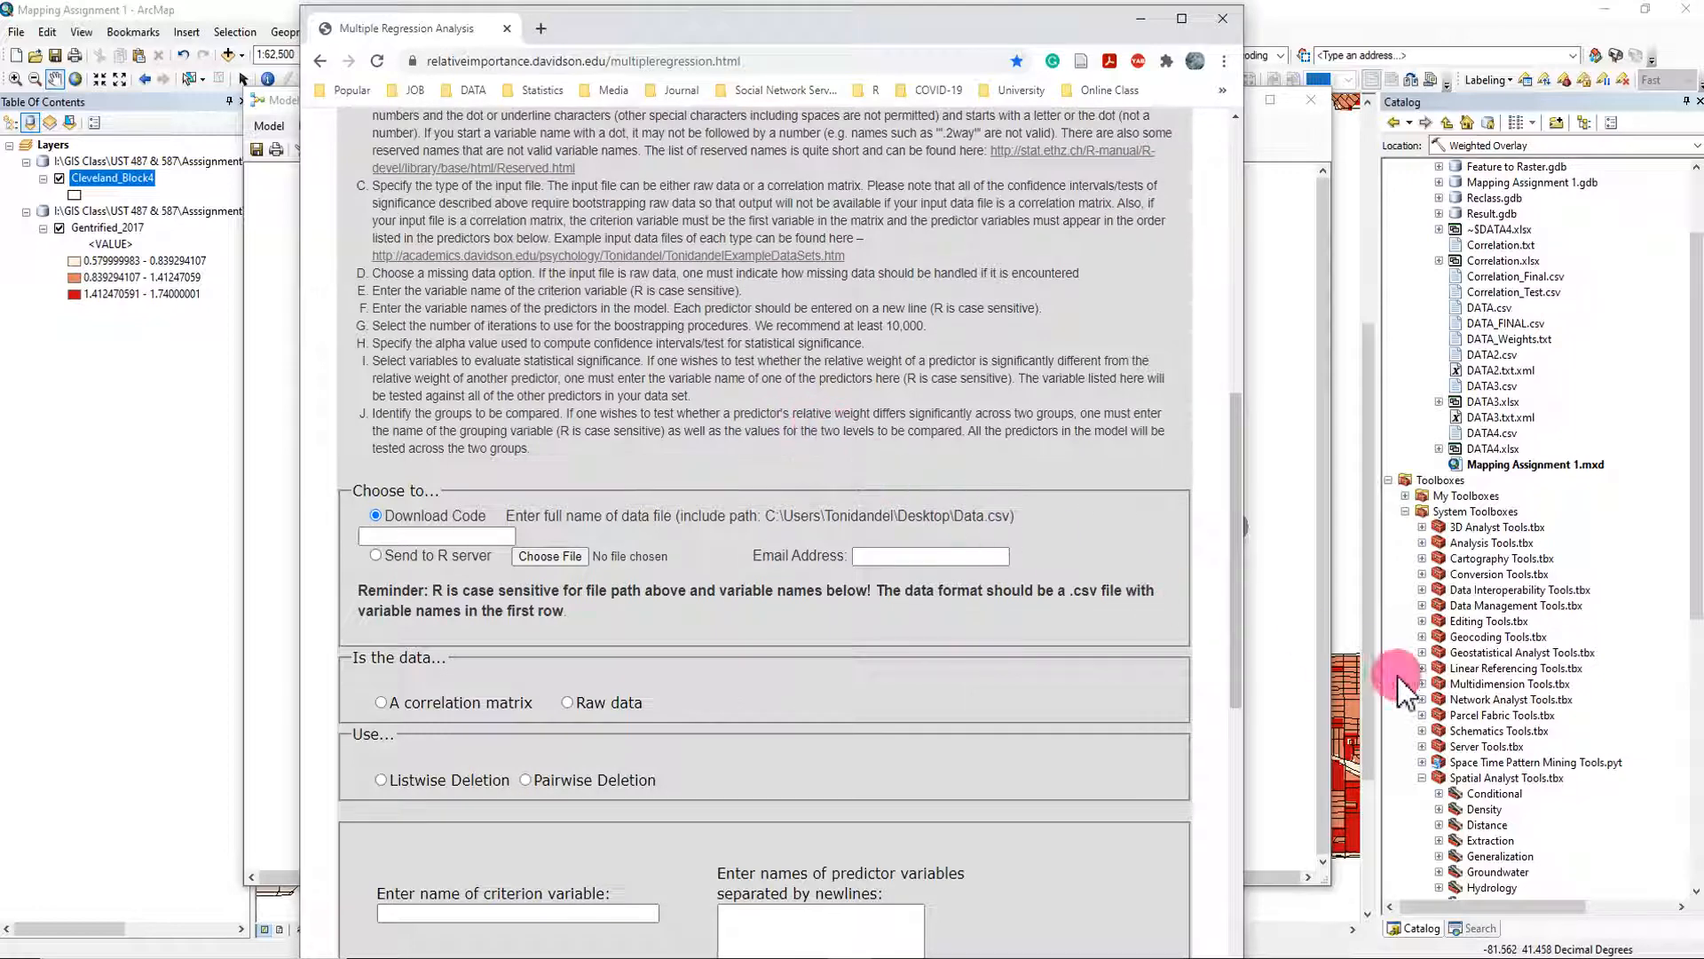
Open the Spatial Analyst Weighted Overlay tool to inspect its weighted overlay table, and close it without running it.
{"action": "scroll", "coordinate": [1500, 759], "scroll_direction": "down", "scroll_amount": 4}
{"action": "scroll", "coordinate": [1507, 753], "scroll_direction": "down", "scroll_amount": 4}
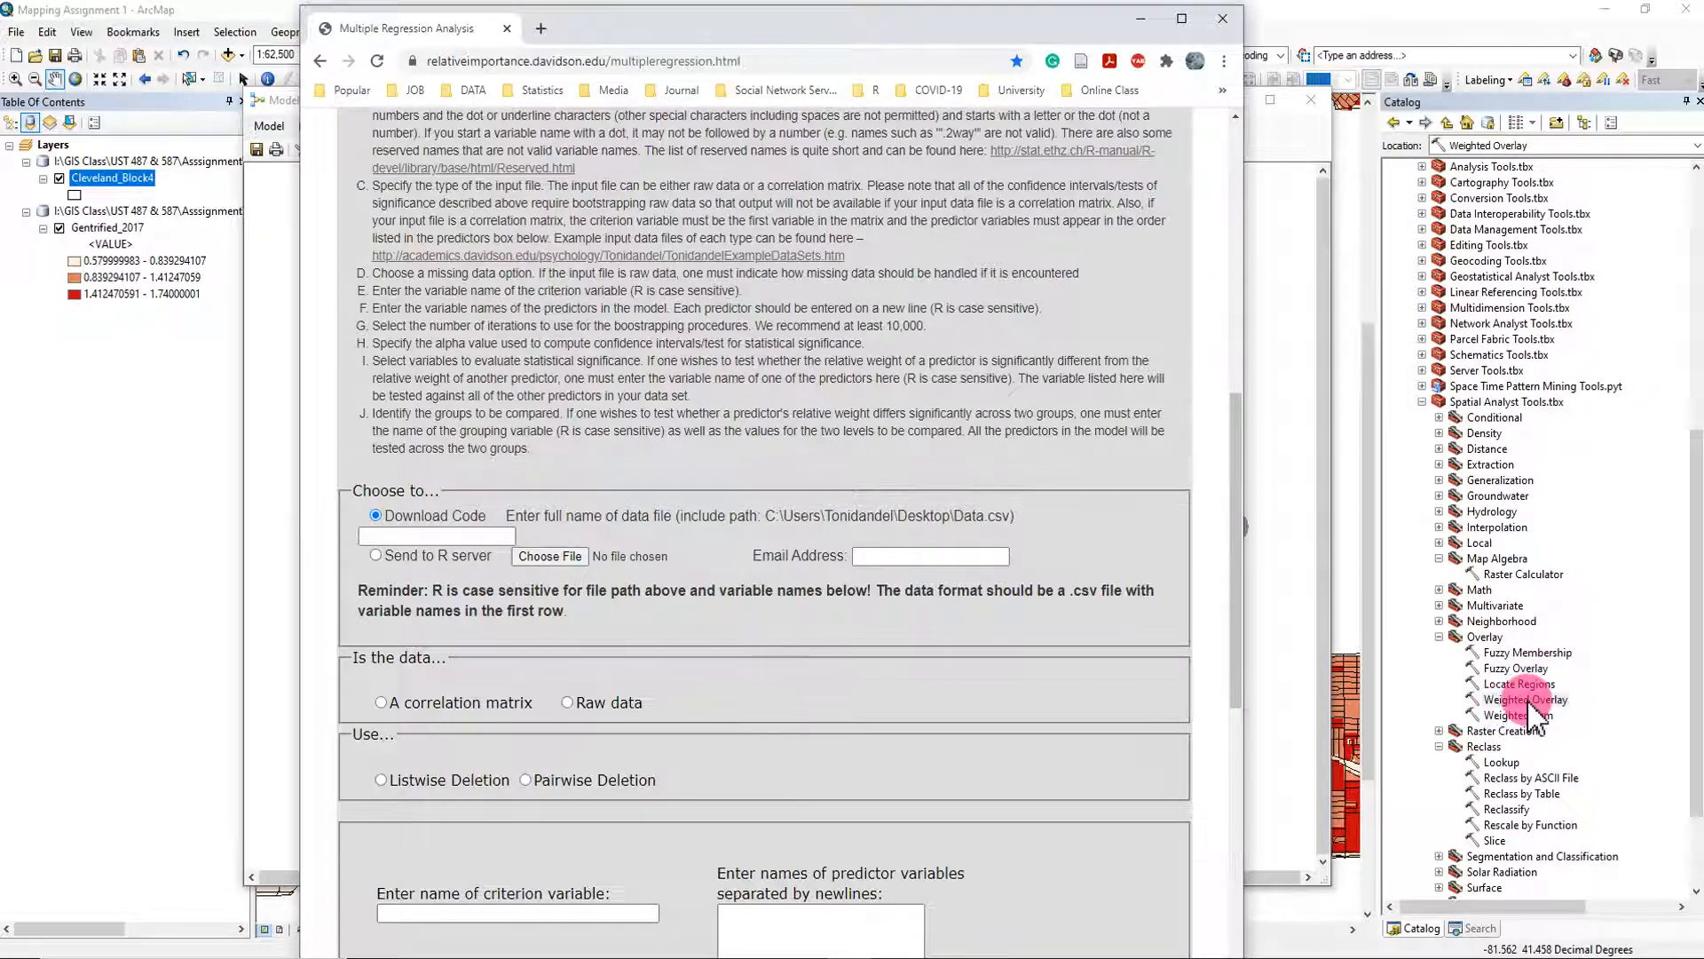
{"action": "double_click", "coordinate": [1523, 700]}
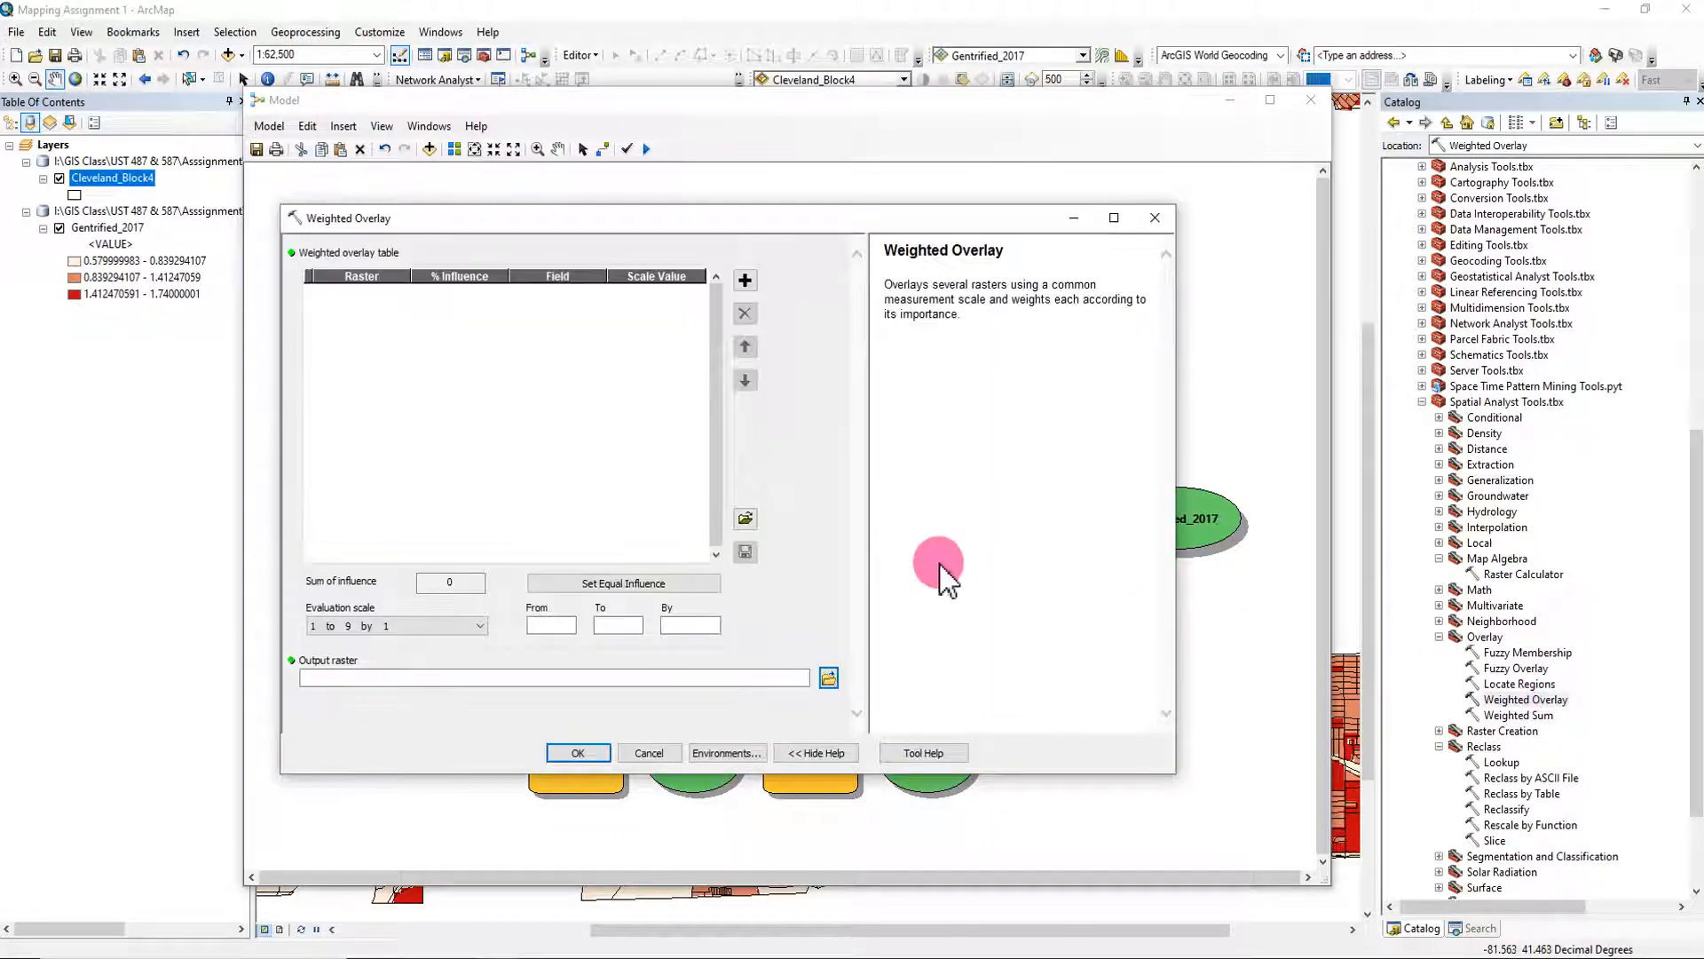
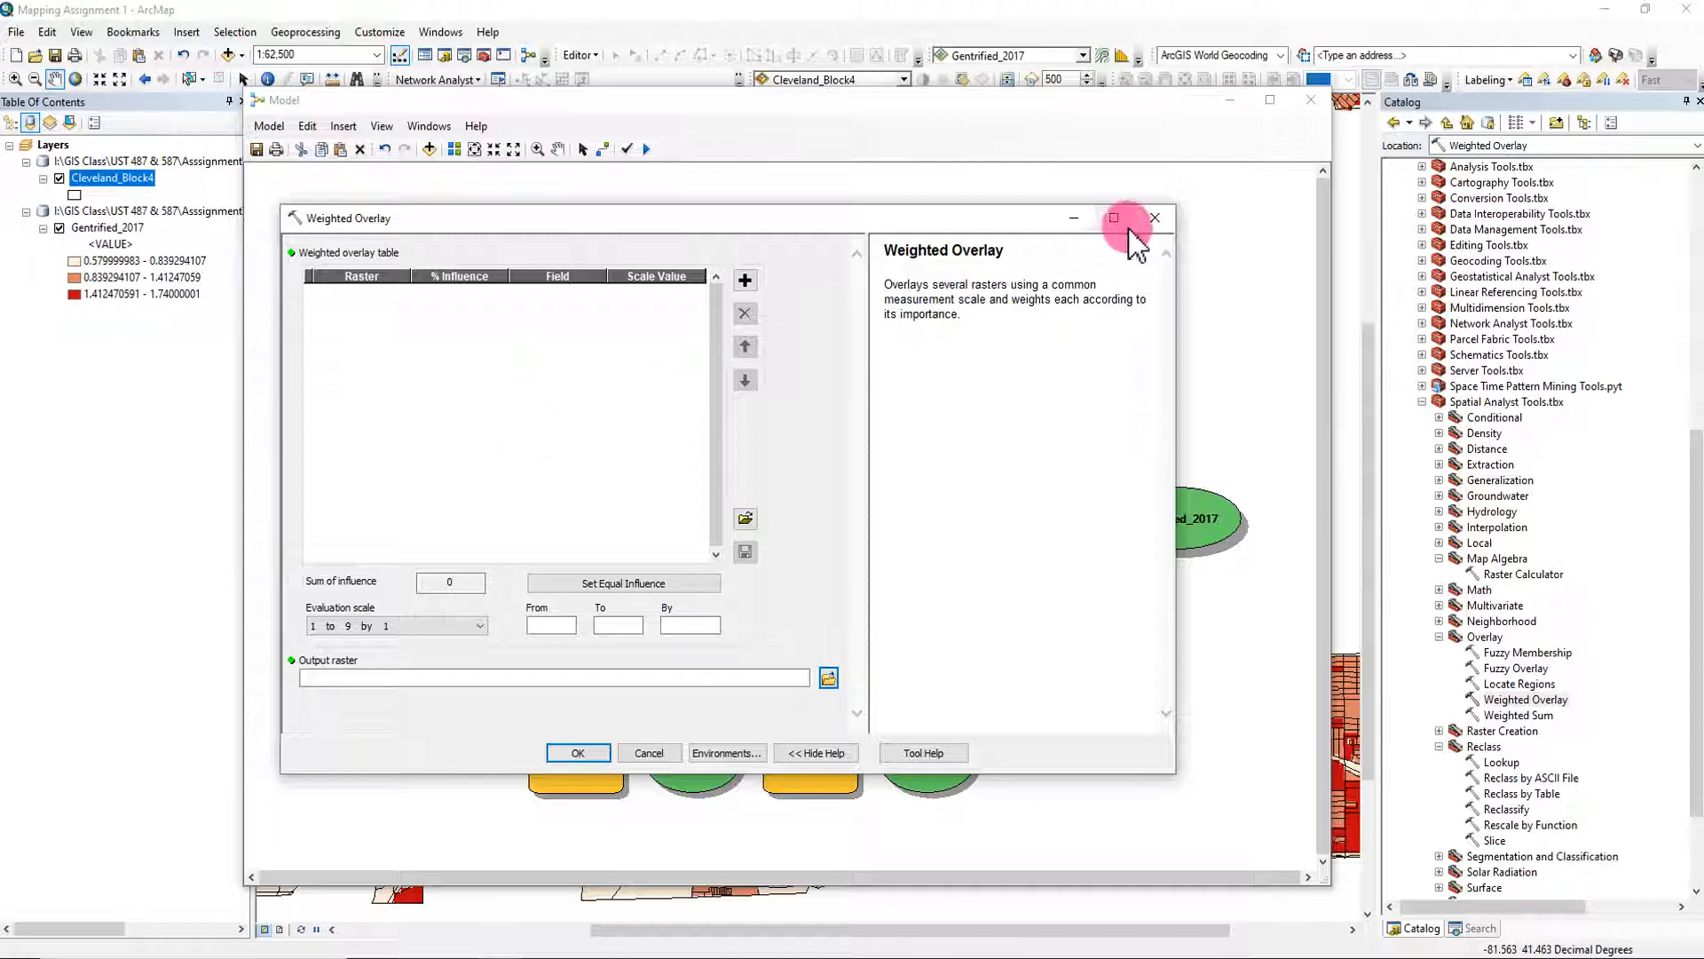
{"action": "left_click", "coordinate": [1154, 219]}
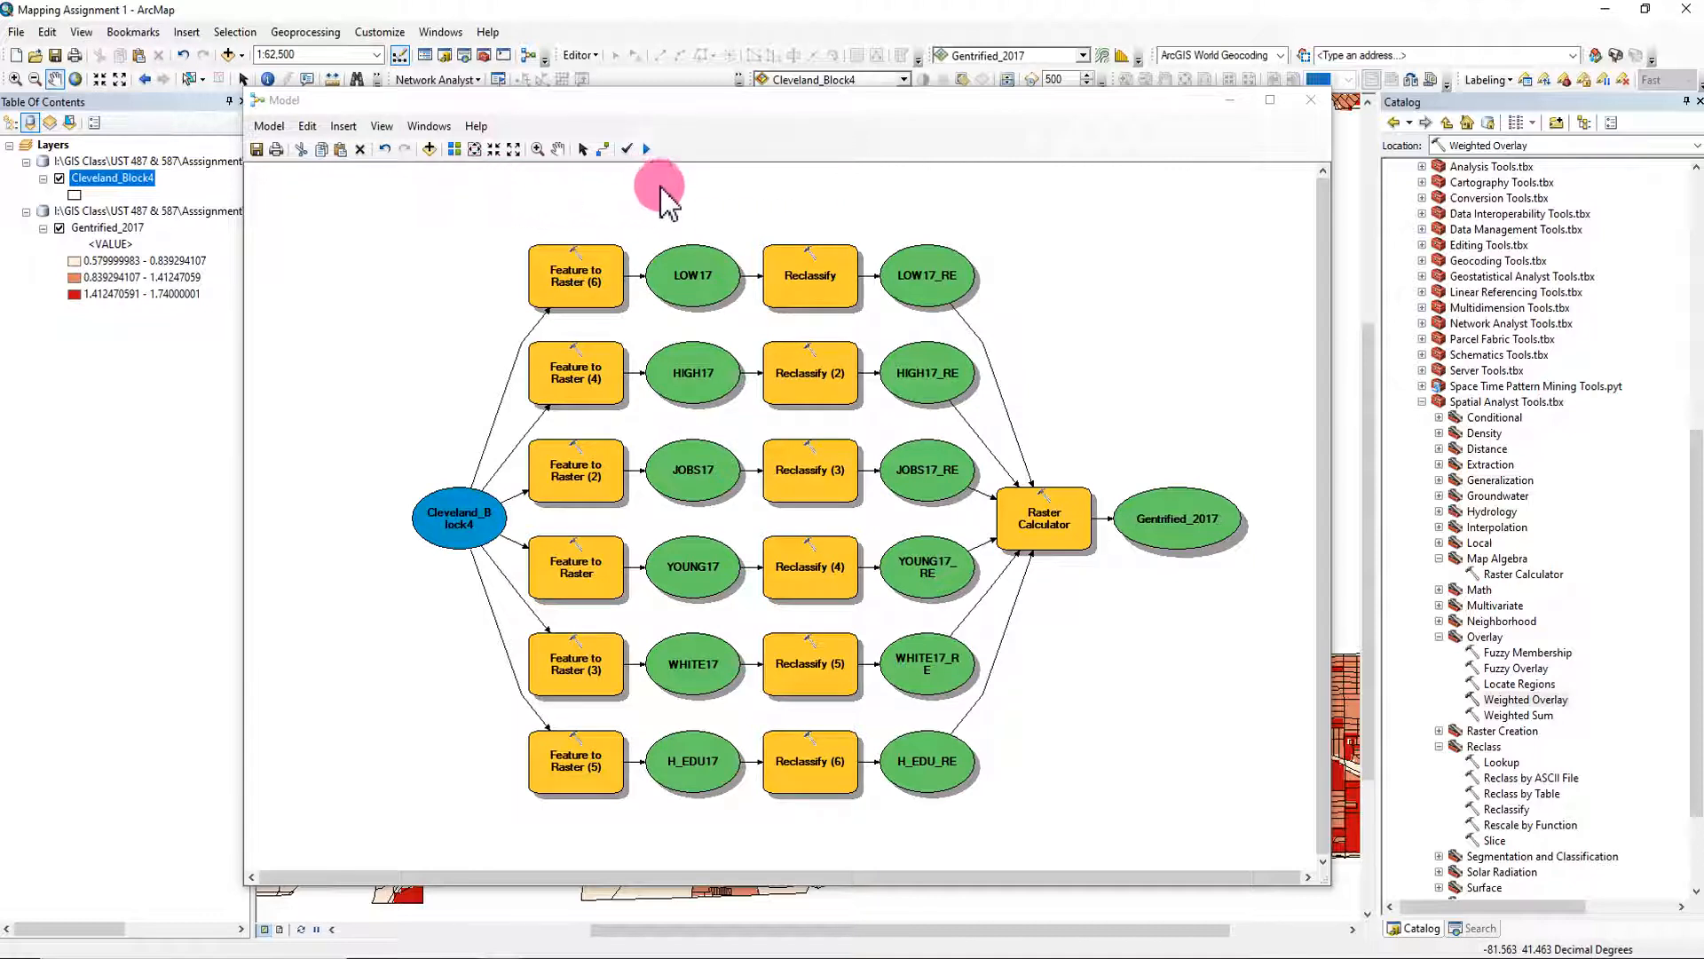
Review the Multiple Regression Analysis input form in the browser and bring up the R output e-mail in the mail app.
{"action": "left_click", "coordinate": [875, 937]}
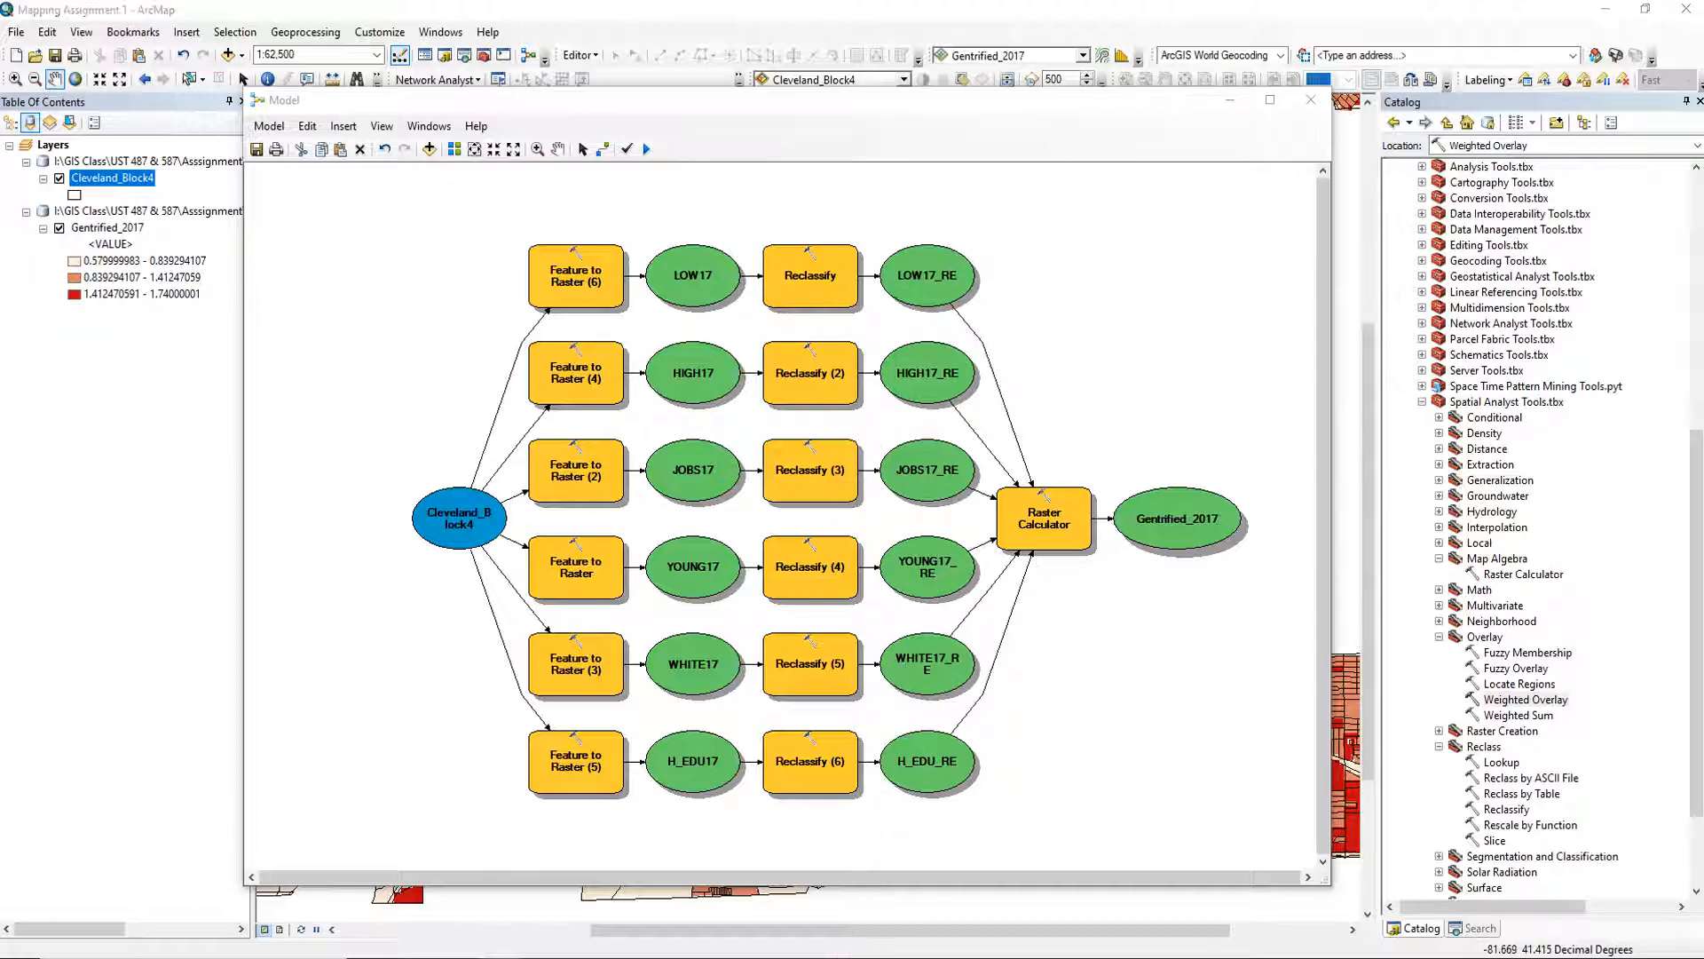
{"action": "scroll", "coordinate": [799, 664], "scroll_direction": "down", "scroll_amount": 3}
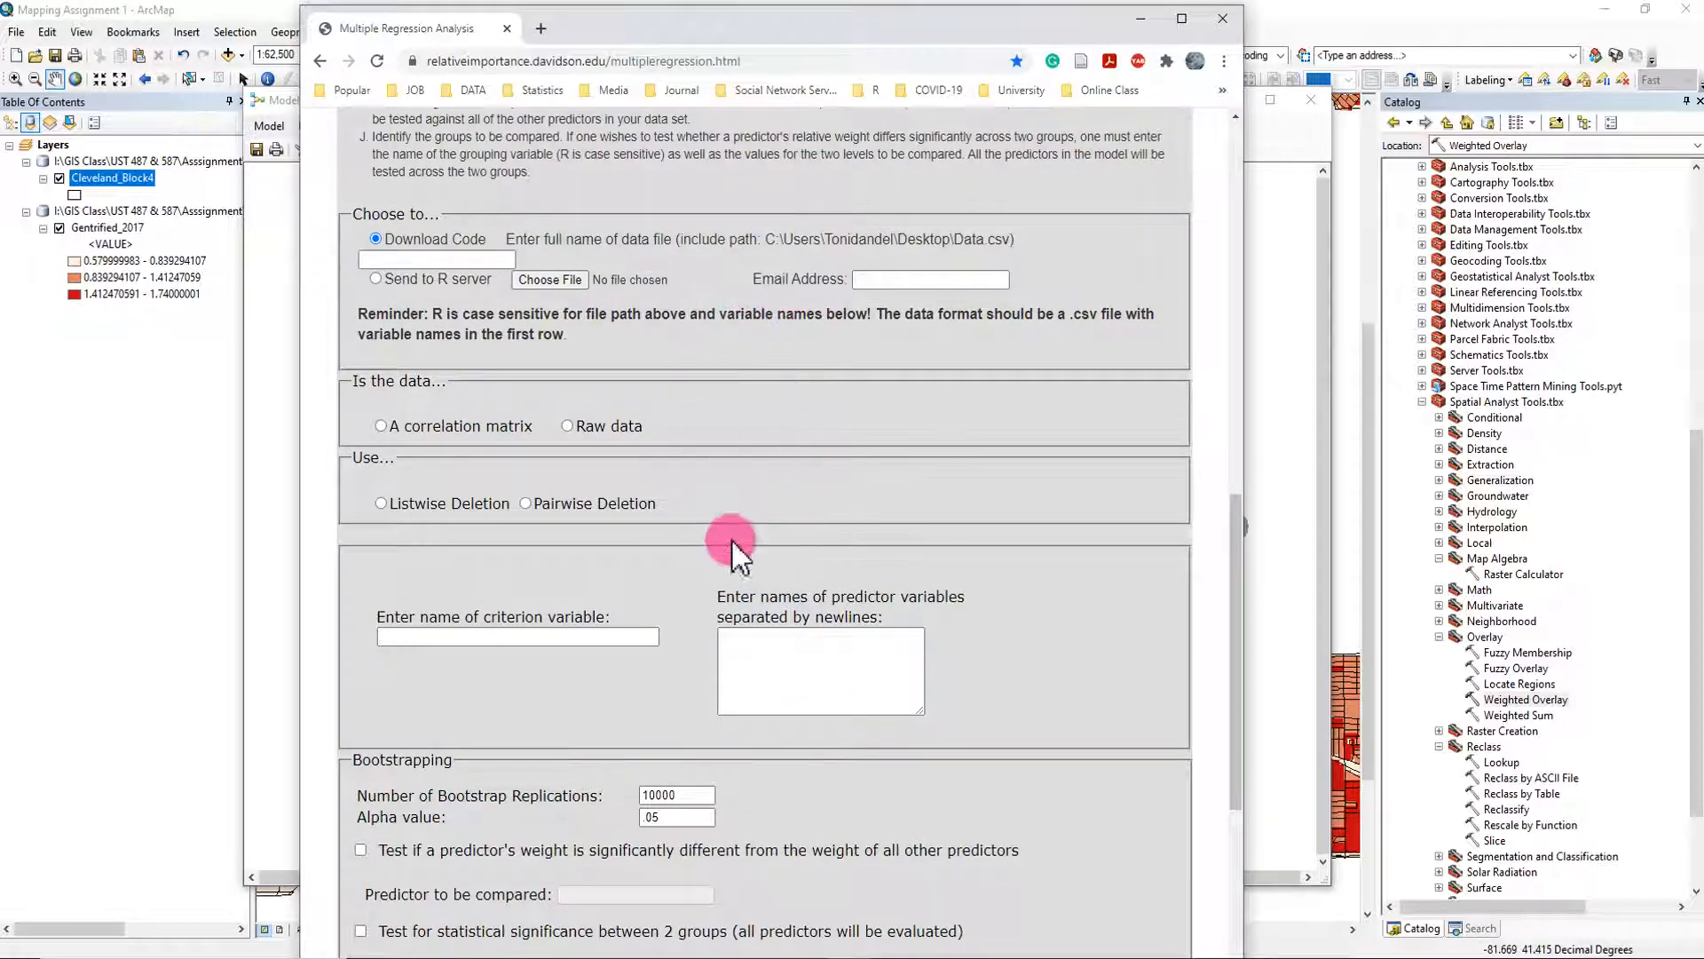
{"action": "left_click", "coordinate": [835, 943]}
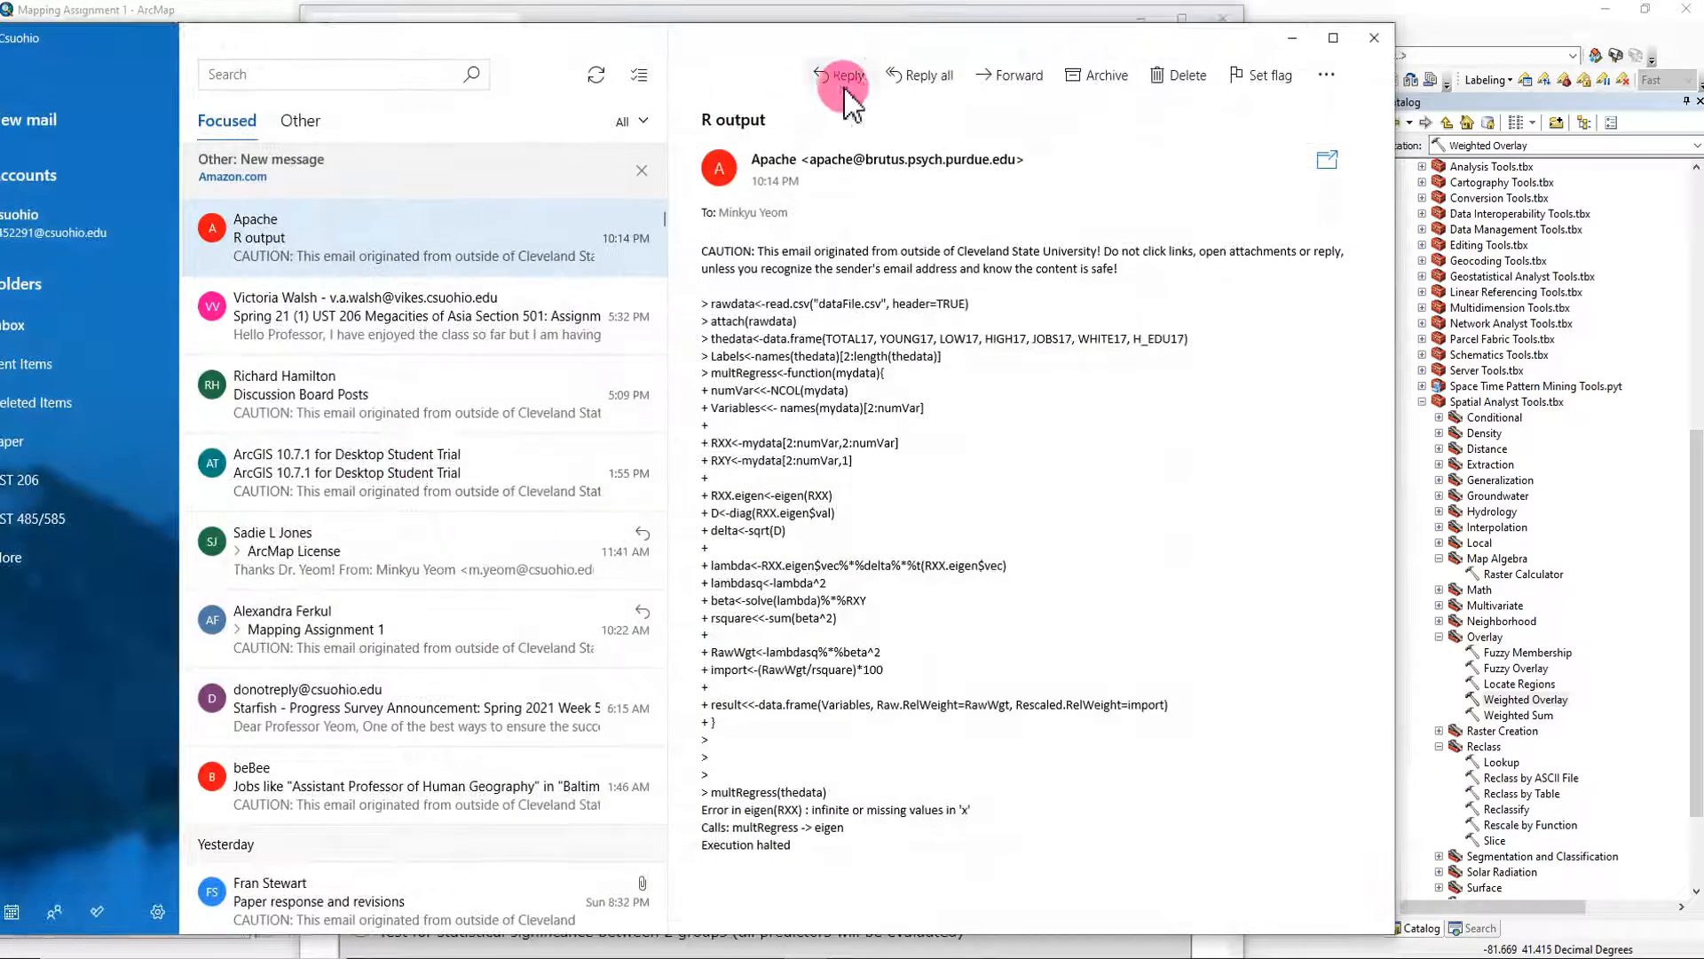
{"action": "left_click_drag", "start_coordinate": [891, 42], "coordinate": [0, 53]}
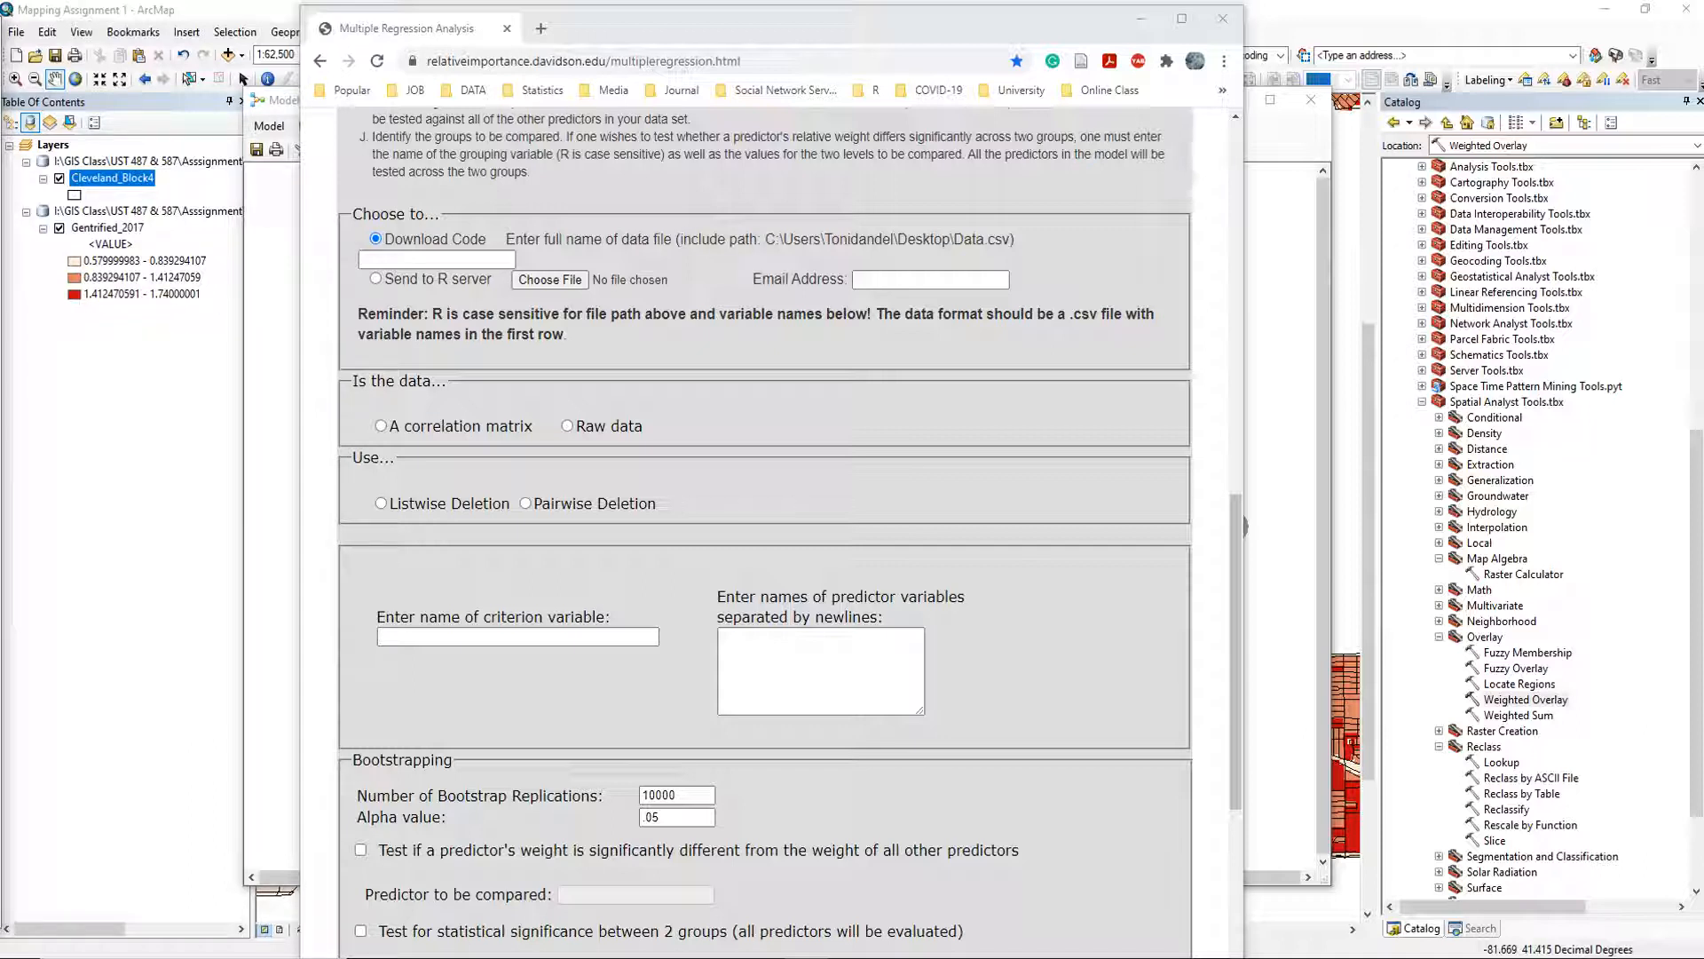
{"action": "left_click_drag", "start_coordinate": [0, 37], "coordinate": [928, 35]}
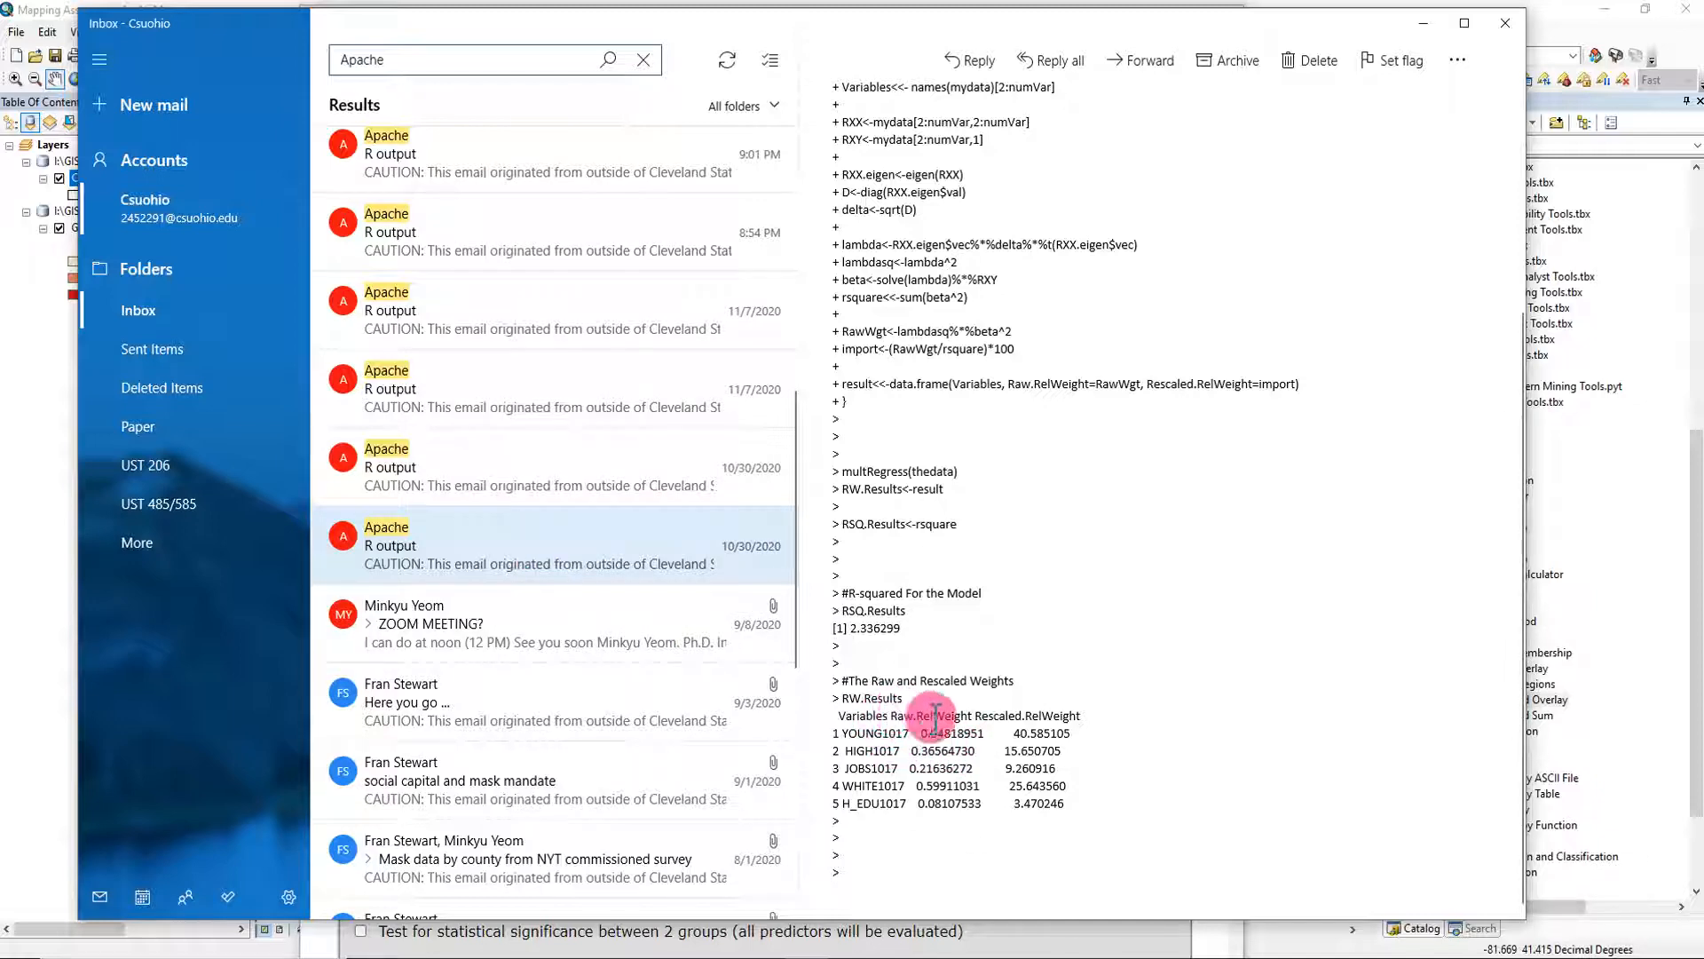
Examine the rescaled relative weights of YOUNG1017, HIGH1017, JOBS1017, WHITE1017 and H_EDU1017 in the R output e-mail.
{"action": "scroll", "coordinate": [915, 719], "scroll_direction": "up", "scroll_amount": 3}
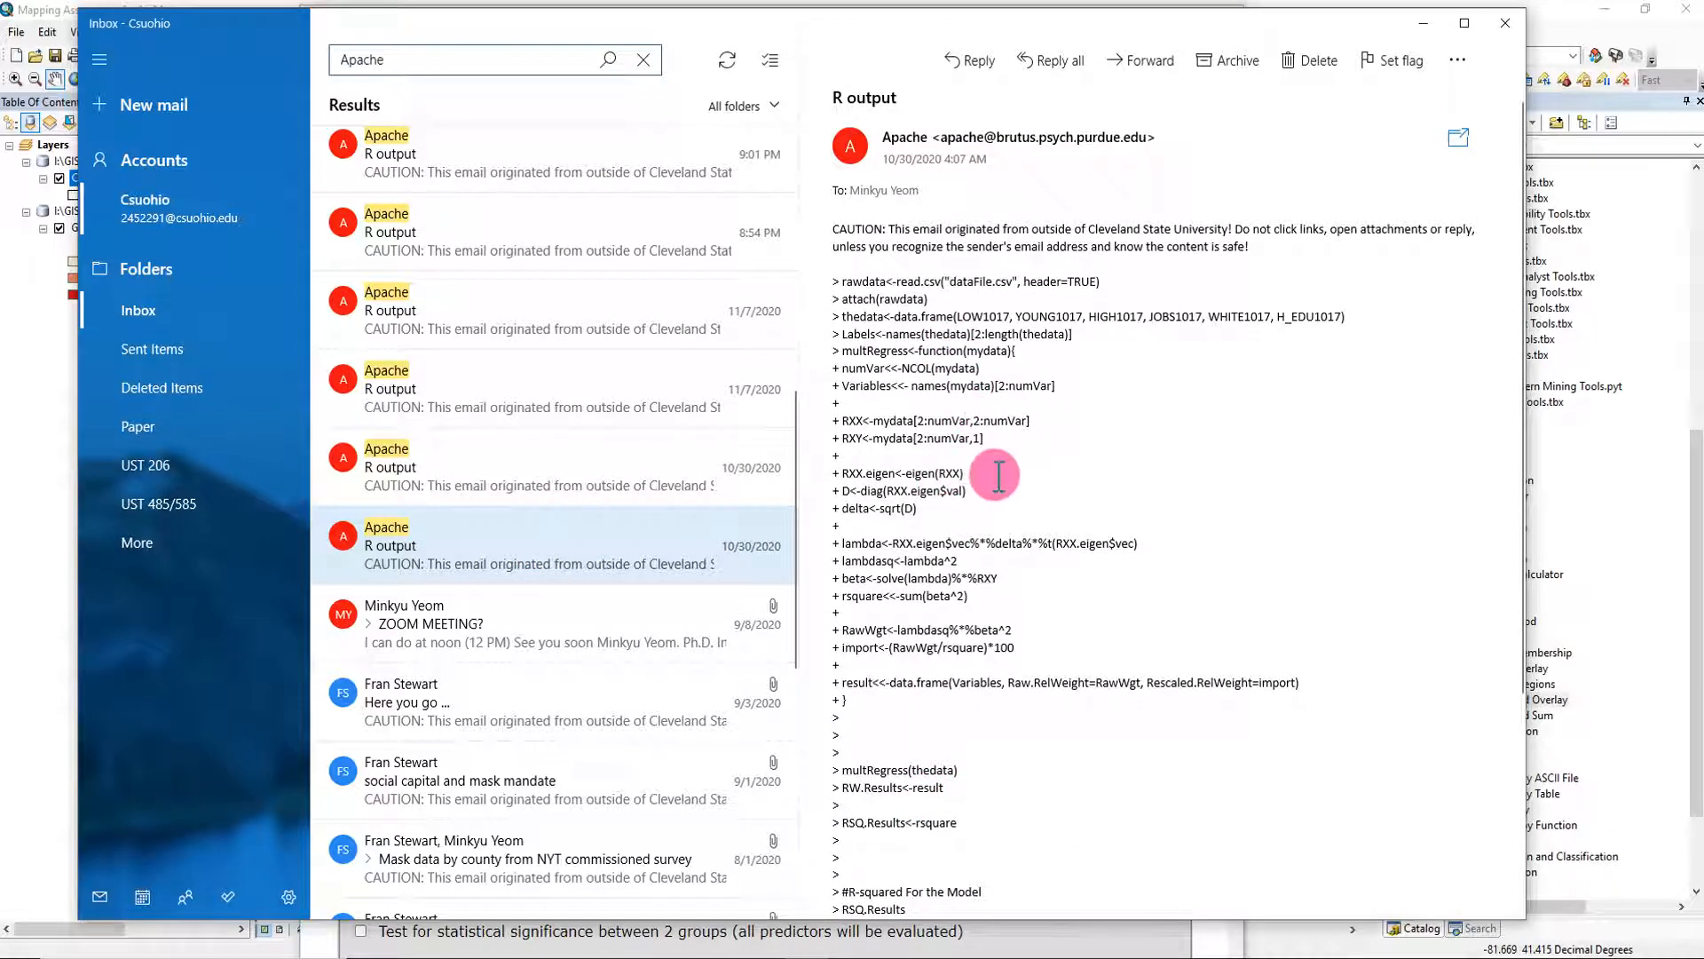
{"action": "scroll", "coordinate": [968, 471], "scroll_direction": "down", "scroll_amount": 3}
{"action": "left_click_drag", "start_coordinate": [840, 733], "coordinate": [1069, 806]}
{"action": "left_click", "coordinate": [1090, 804]}
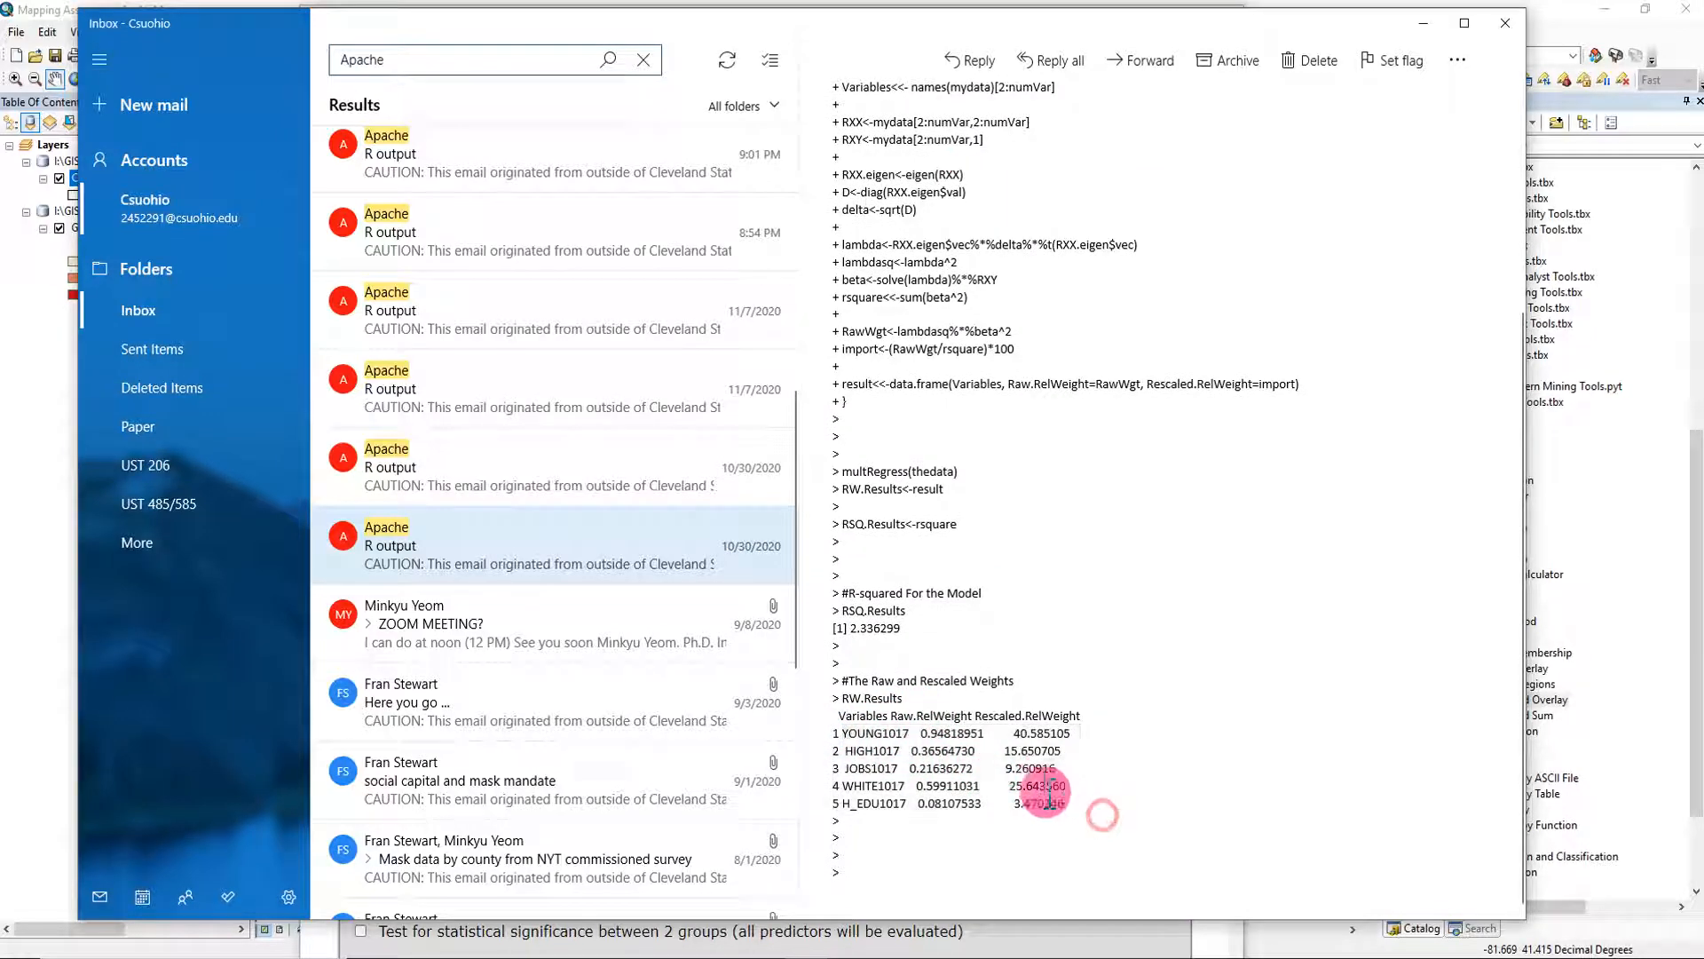
{"action": "left_click_drag", "start_coordinate": [1014, 734], "coordinate": [1066, 787]}
{"action": "left_click", "coordinate": [1076, 811]}
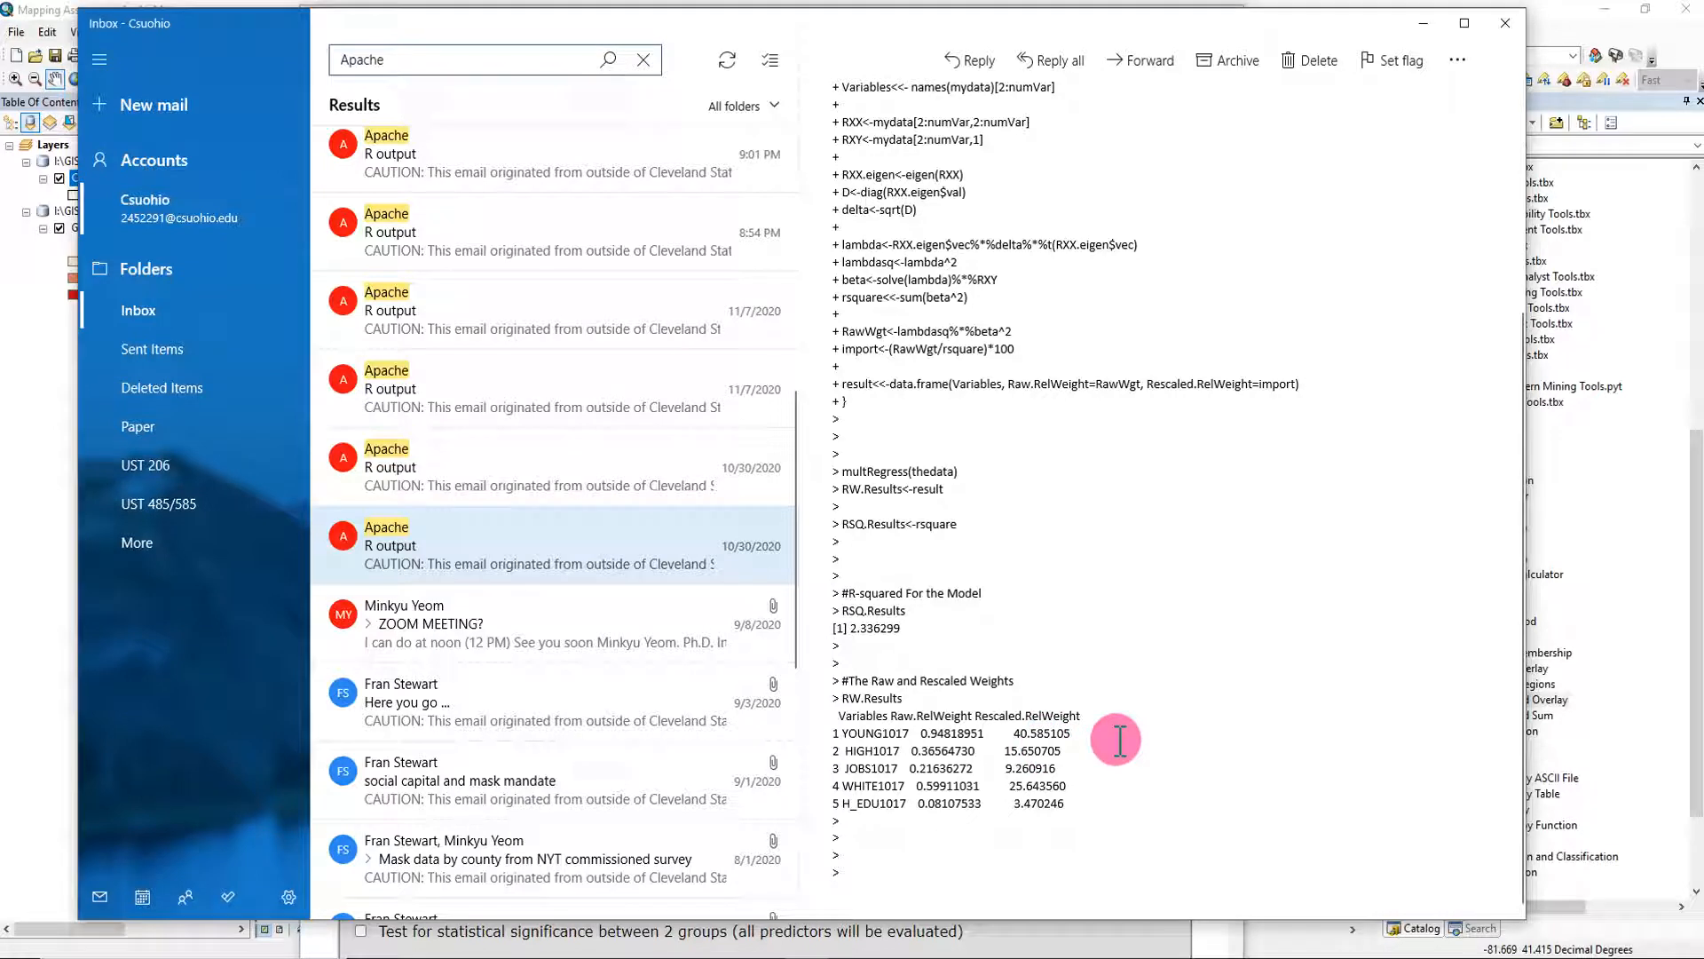
{"action": "left_click_drag", "start_coordinate": [1015, 733], "coordinate": [1028, 734]}
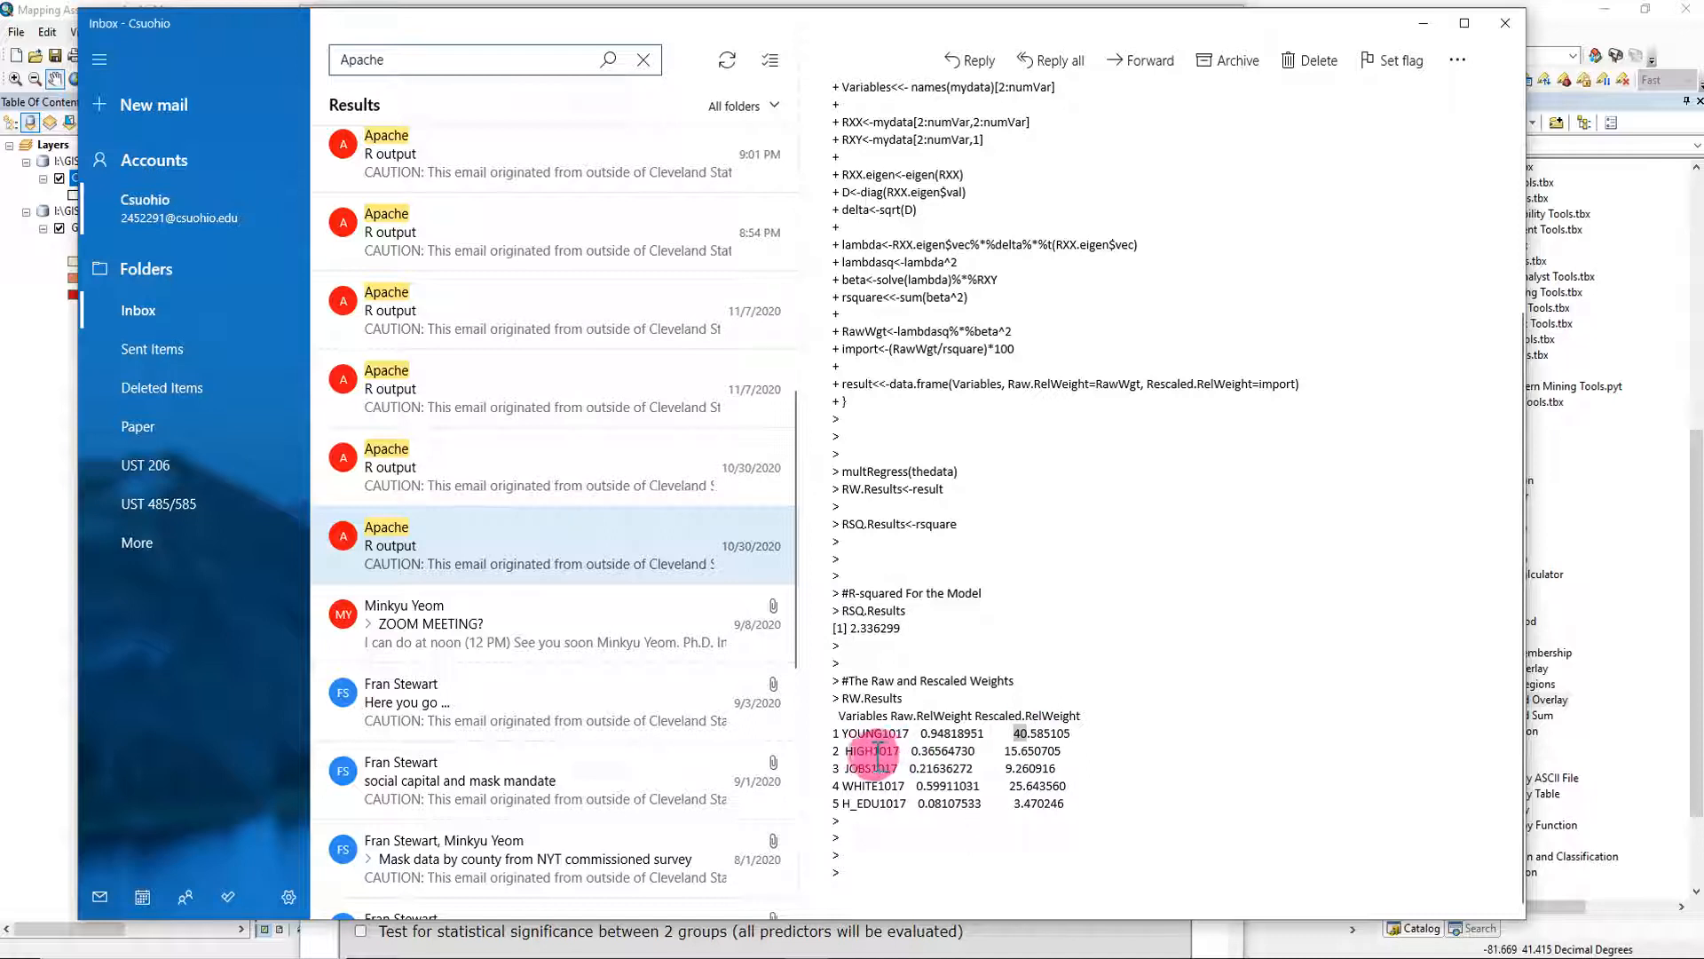
{"action": "double_click", "coordinate": [1012, 751]}
{"action": "left_click", "coordinate": [1017, 784]}
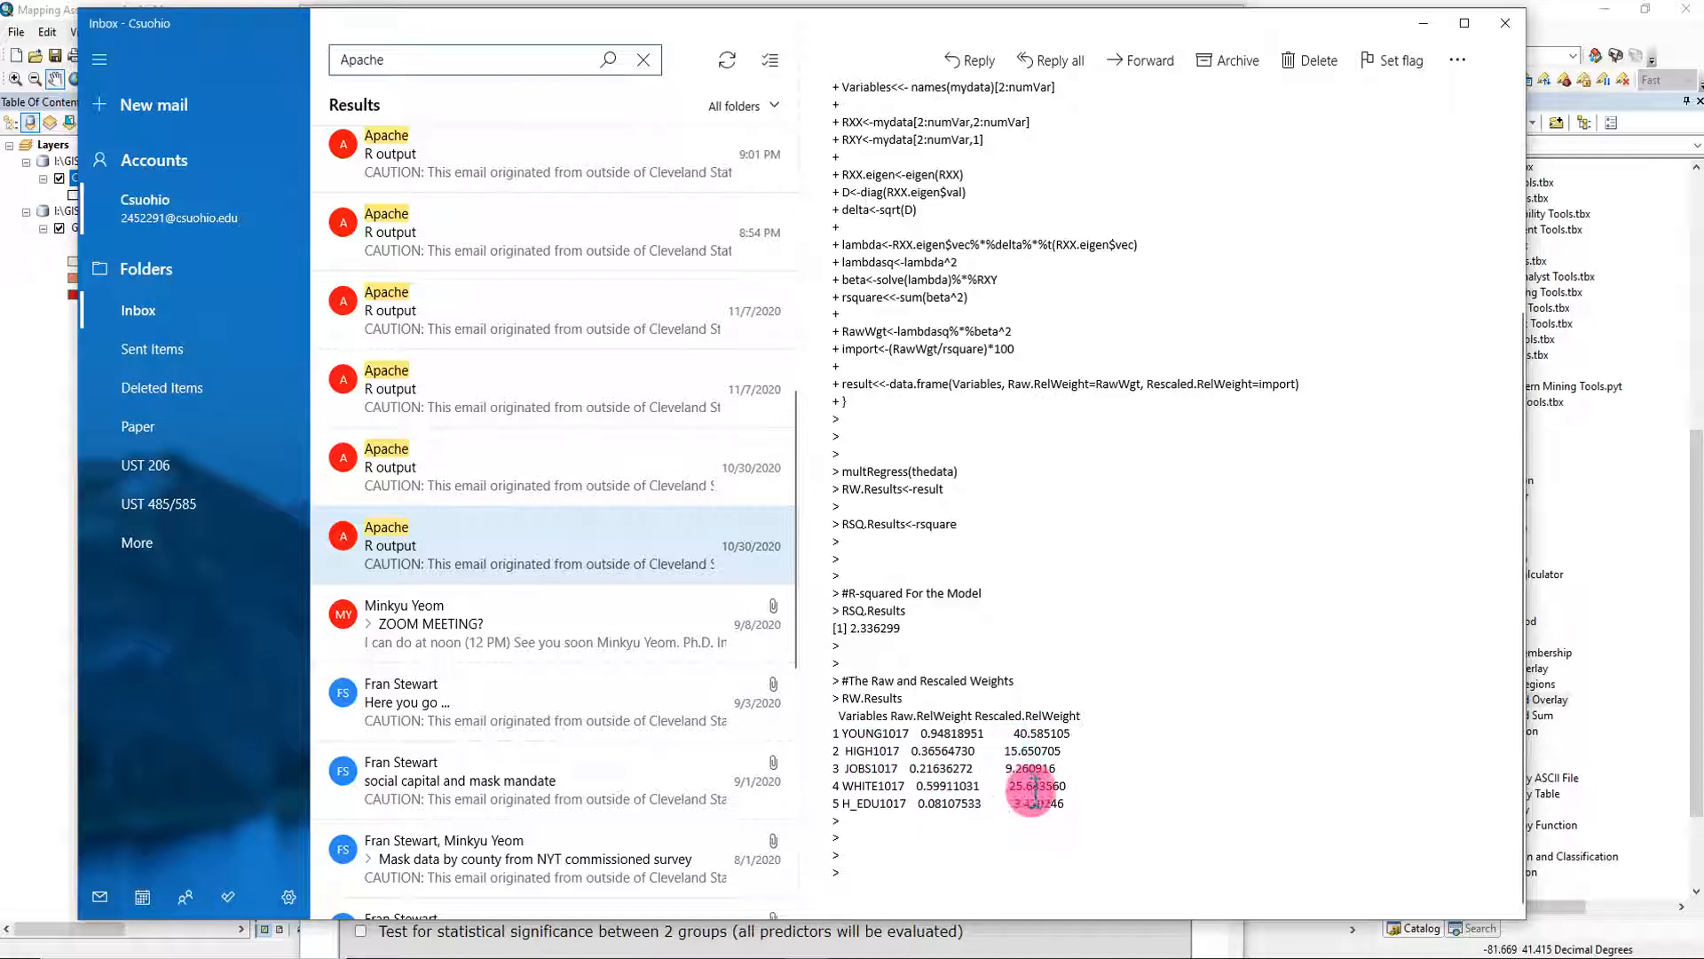
{"action": "double_click", "coordinate": [1016, 785]}
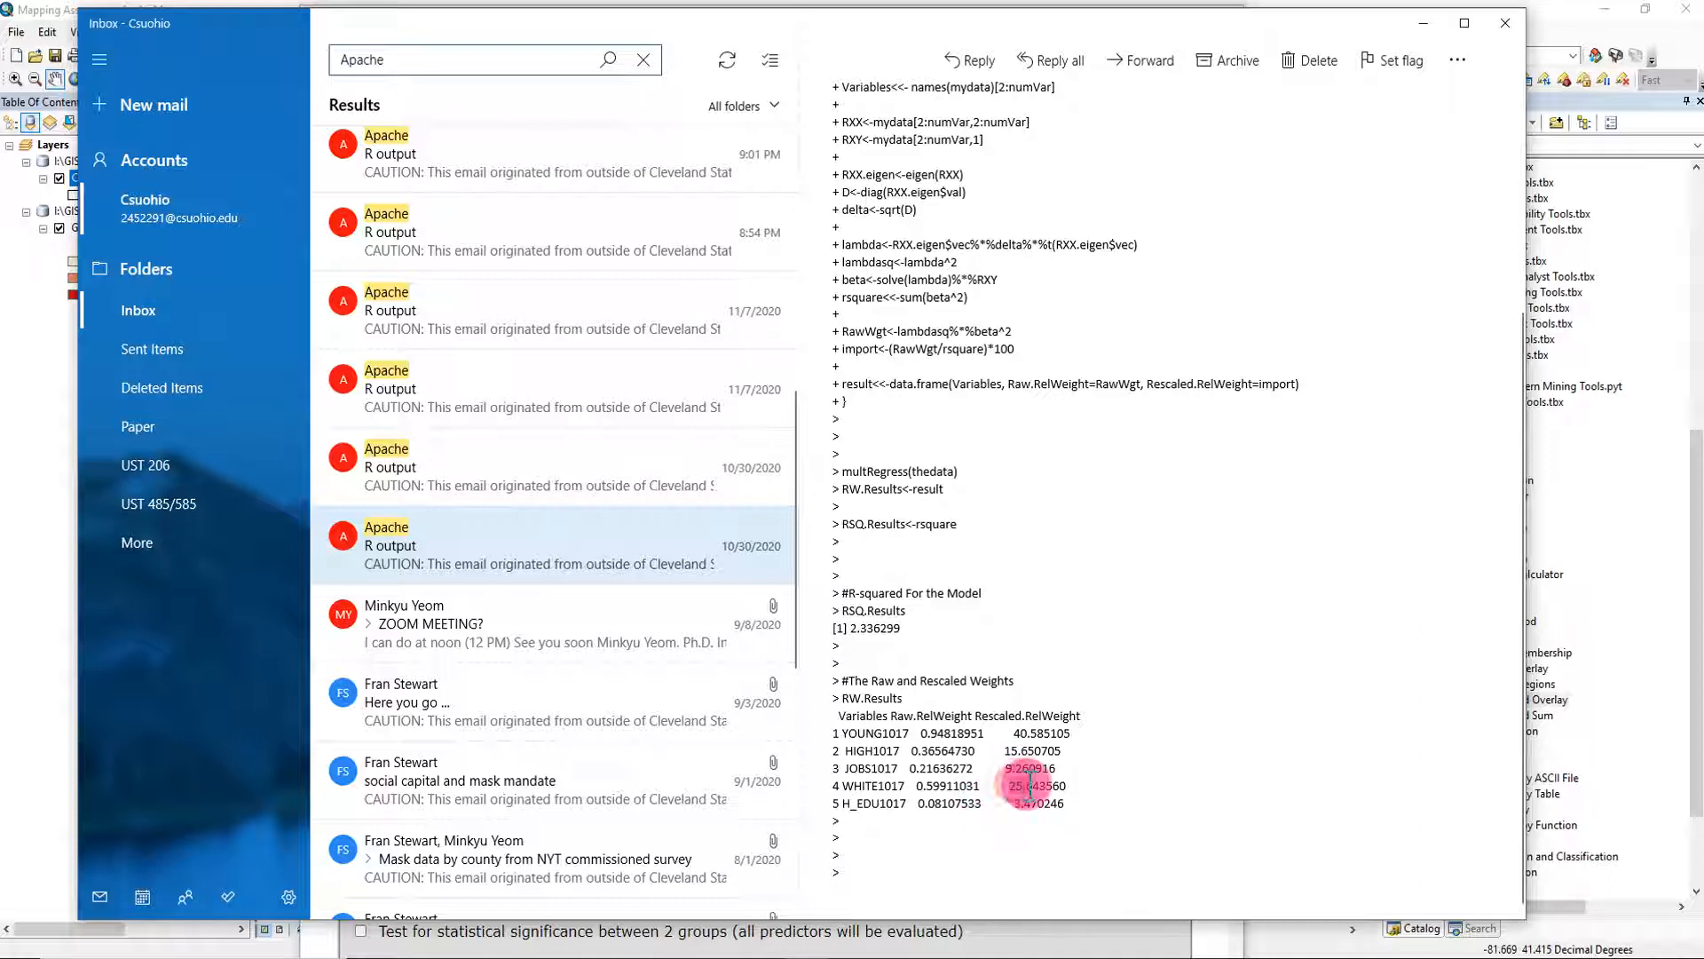
{"action": "left_click_drag", "start_coordinate": [1011, 806], "coordinate": [1052, 807]}
{"action": "left_click", "coordinate": [1085, 804]}
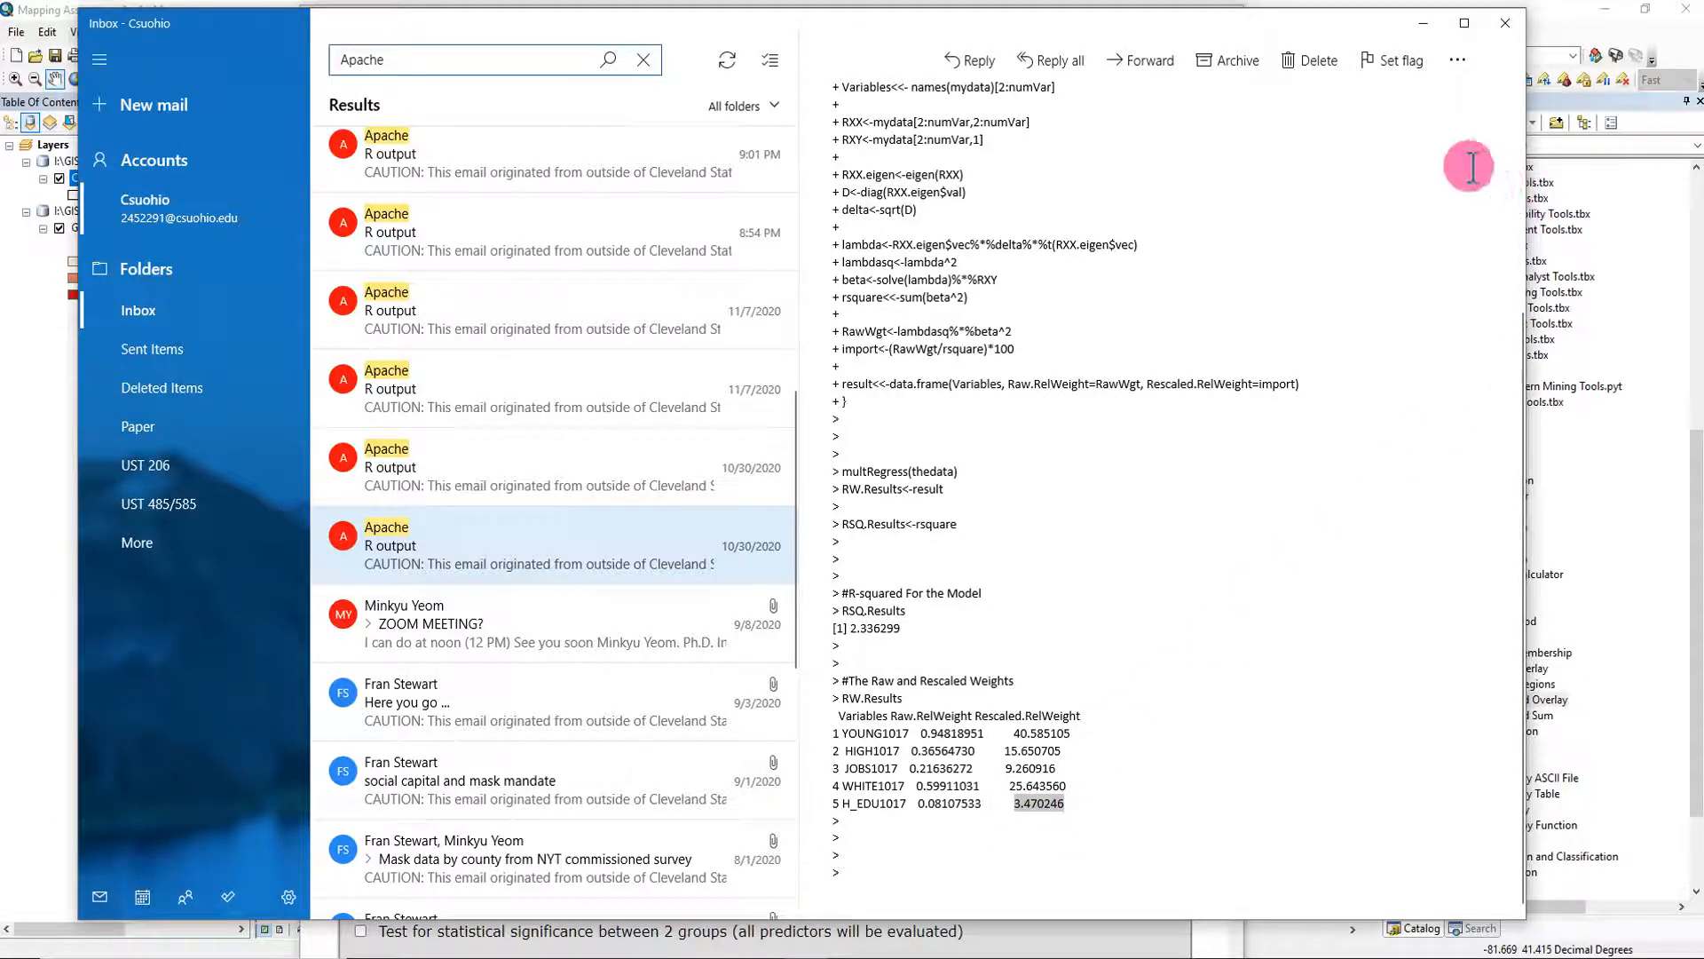
Clear the mail and browser windows away, inspect the model's Raster Calculator expression with its raster weights, and close the dialog unchanged.
{"action": "left_click_drag", "start_coordinate": [1395, 26], "coordinate": [0, 111]}
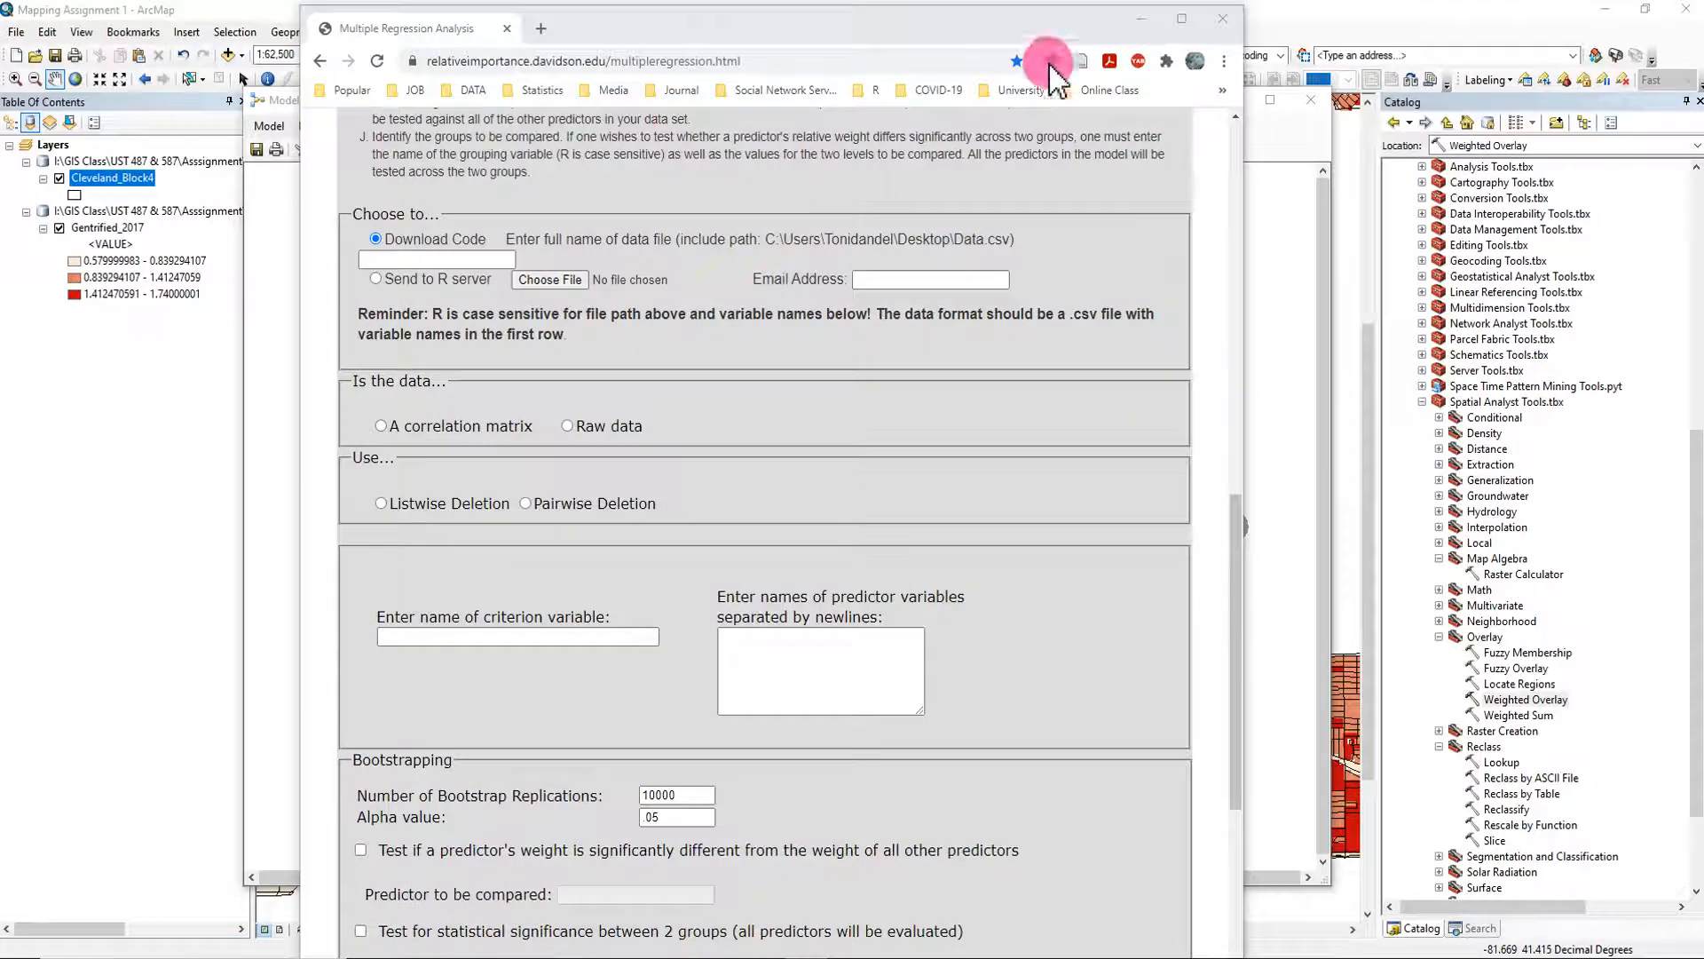
{"action": "left_click", "coordinate": [1139, 19]}
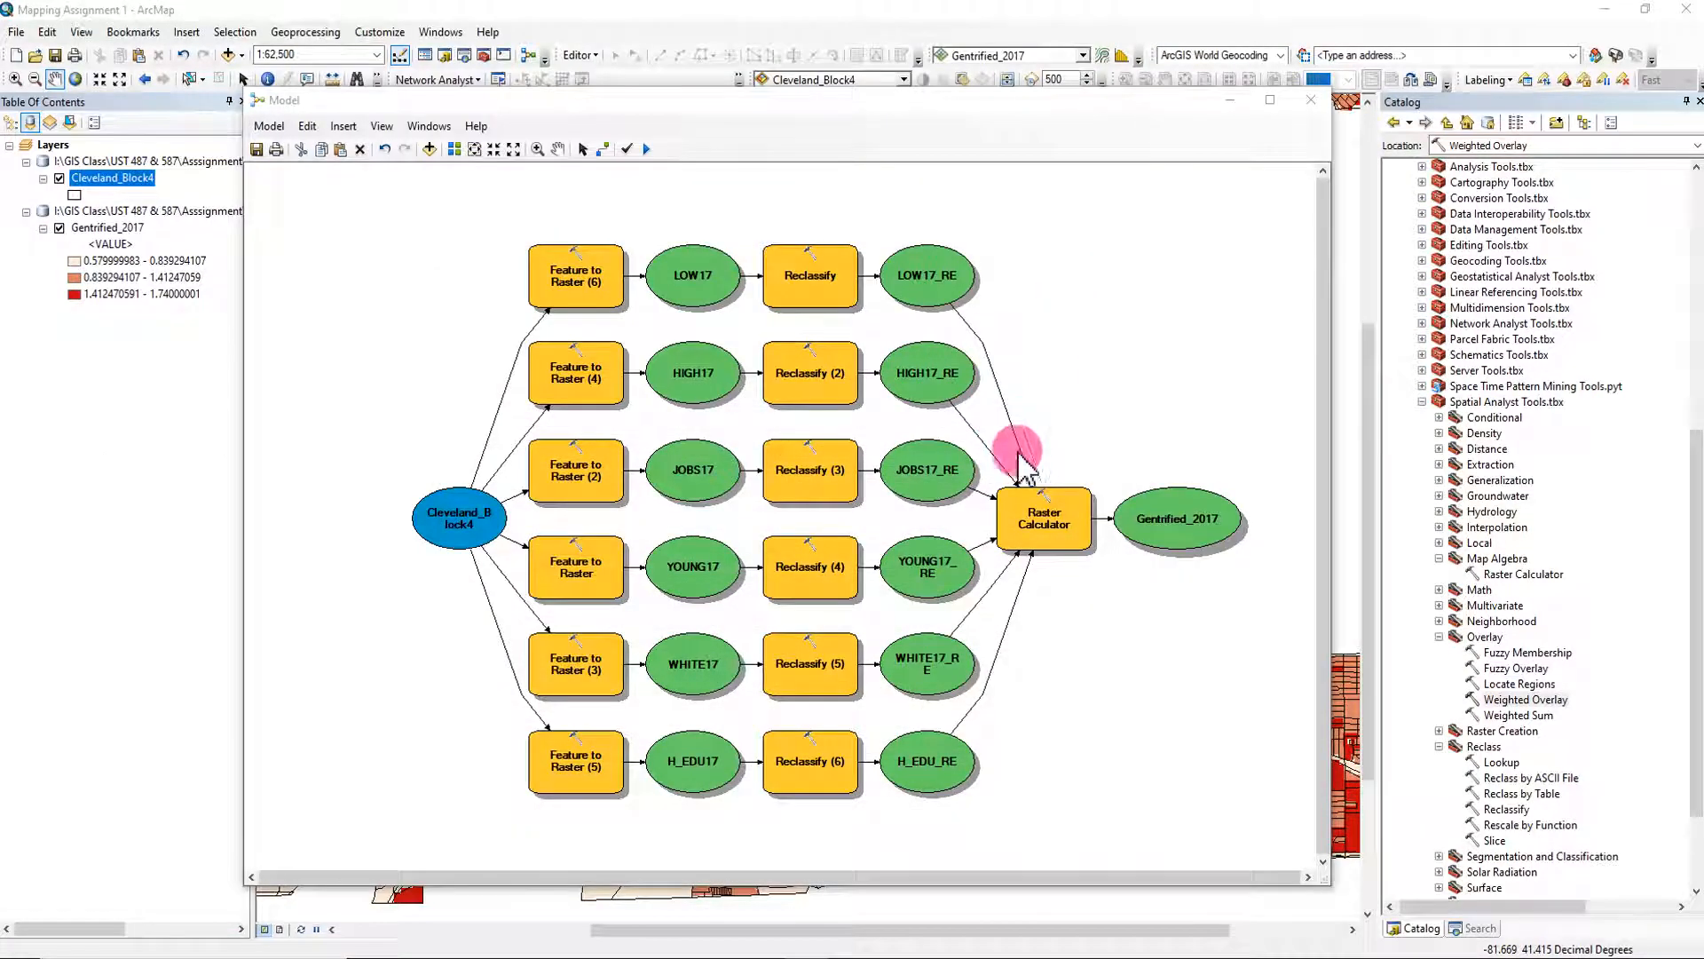
{"action": "left_click", "coordinate": [1032, 517]}
{"action": "right_click", "coordinate": [1099, 531]}
{"action": "key", "text": "Escape"}
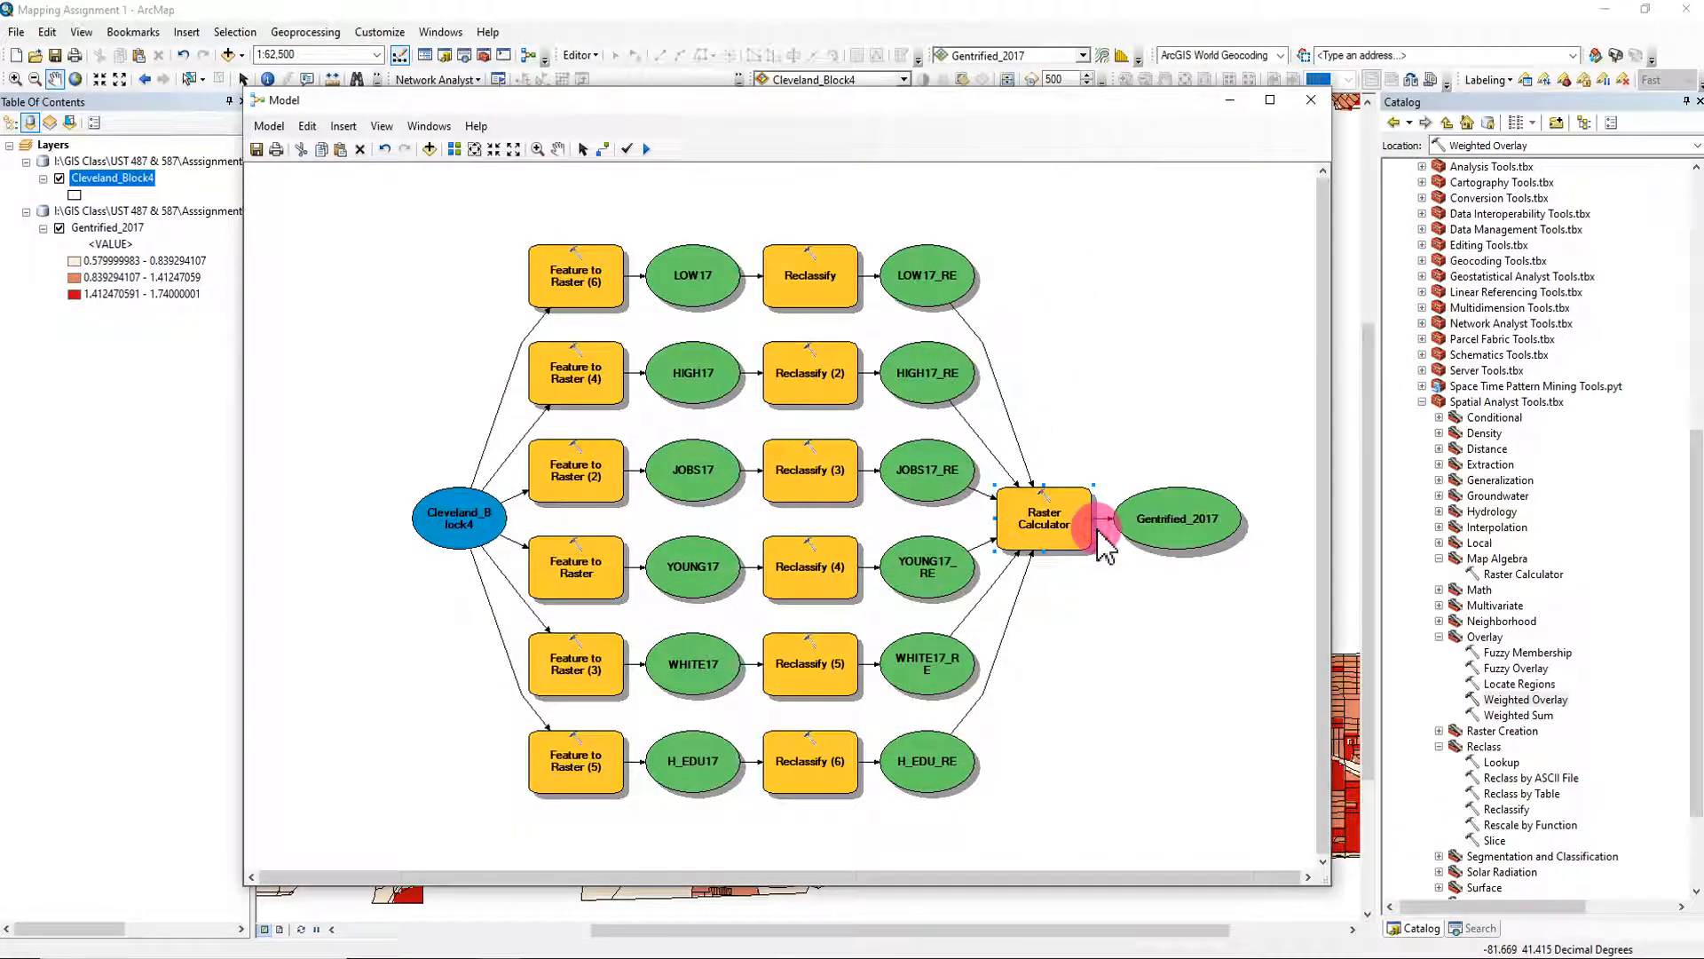
{"action": "double_click", "coordinate": [1092, 530]}
{"action": "left_click", "coordinate": [389, 441]}
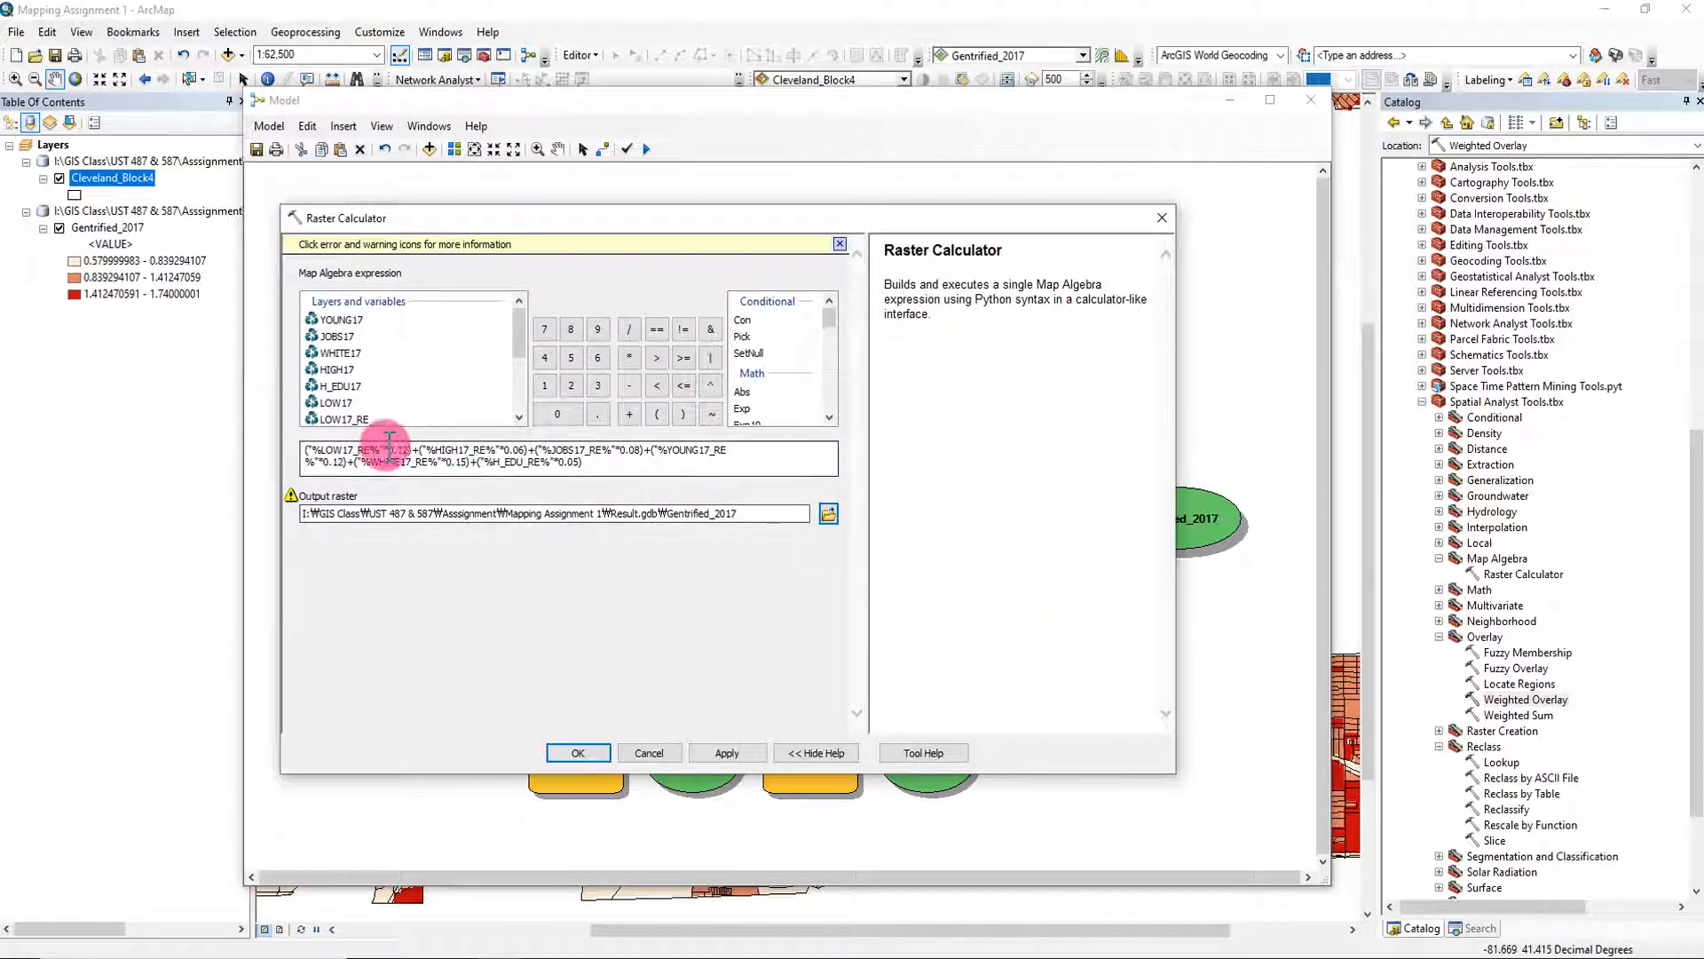
{"action": "left_click", "coordinate": [340, 447]}
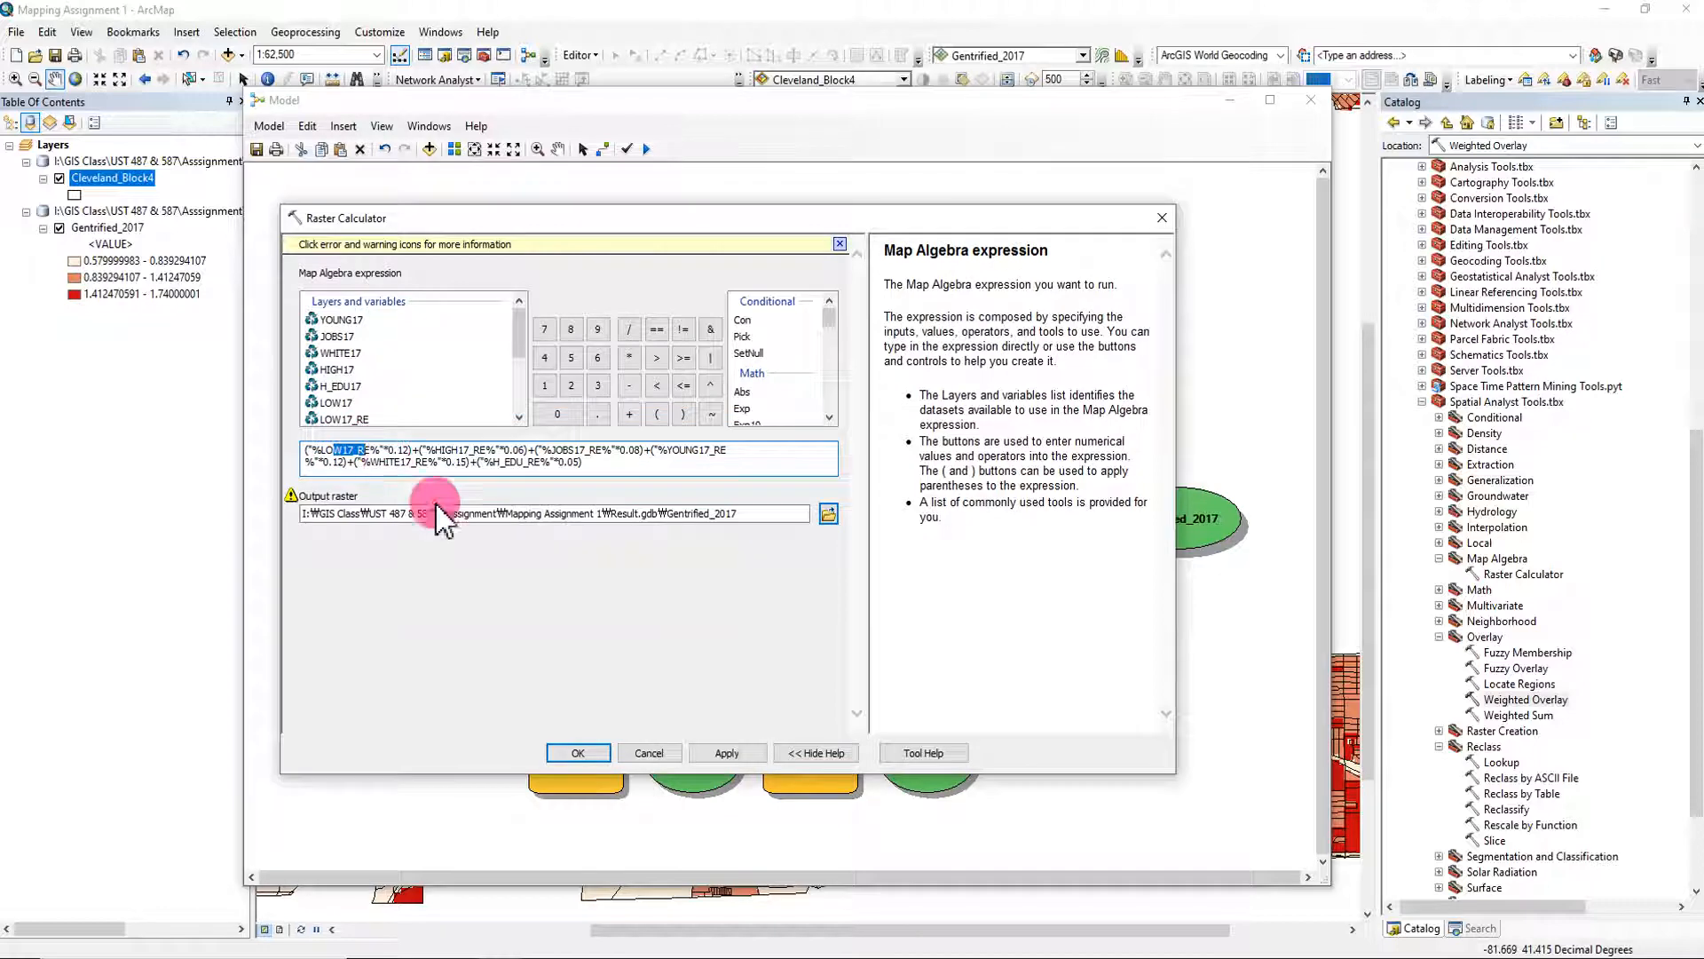
{"action": "left_click", "coordinate": [533, 570]}
{"action": "left_click", "coordinate": [1162, 217]}
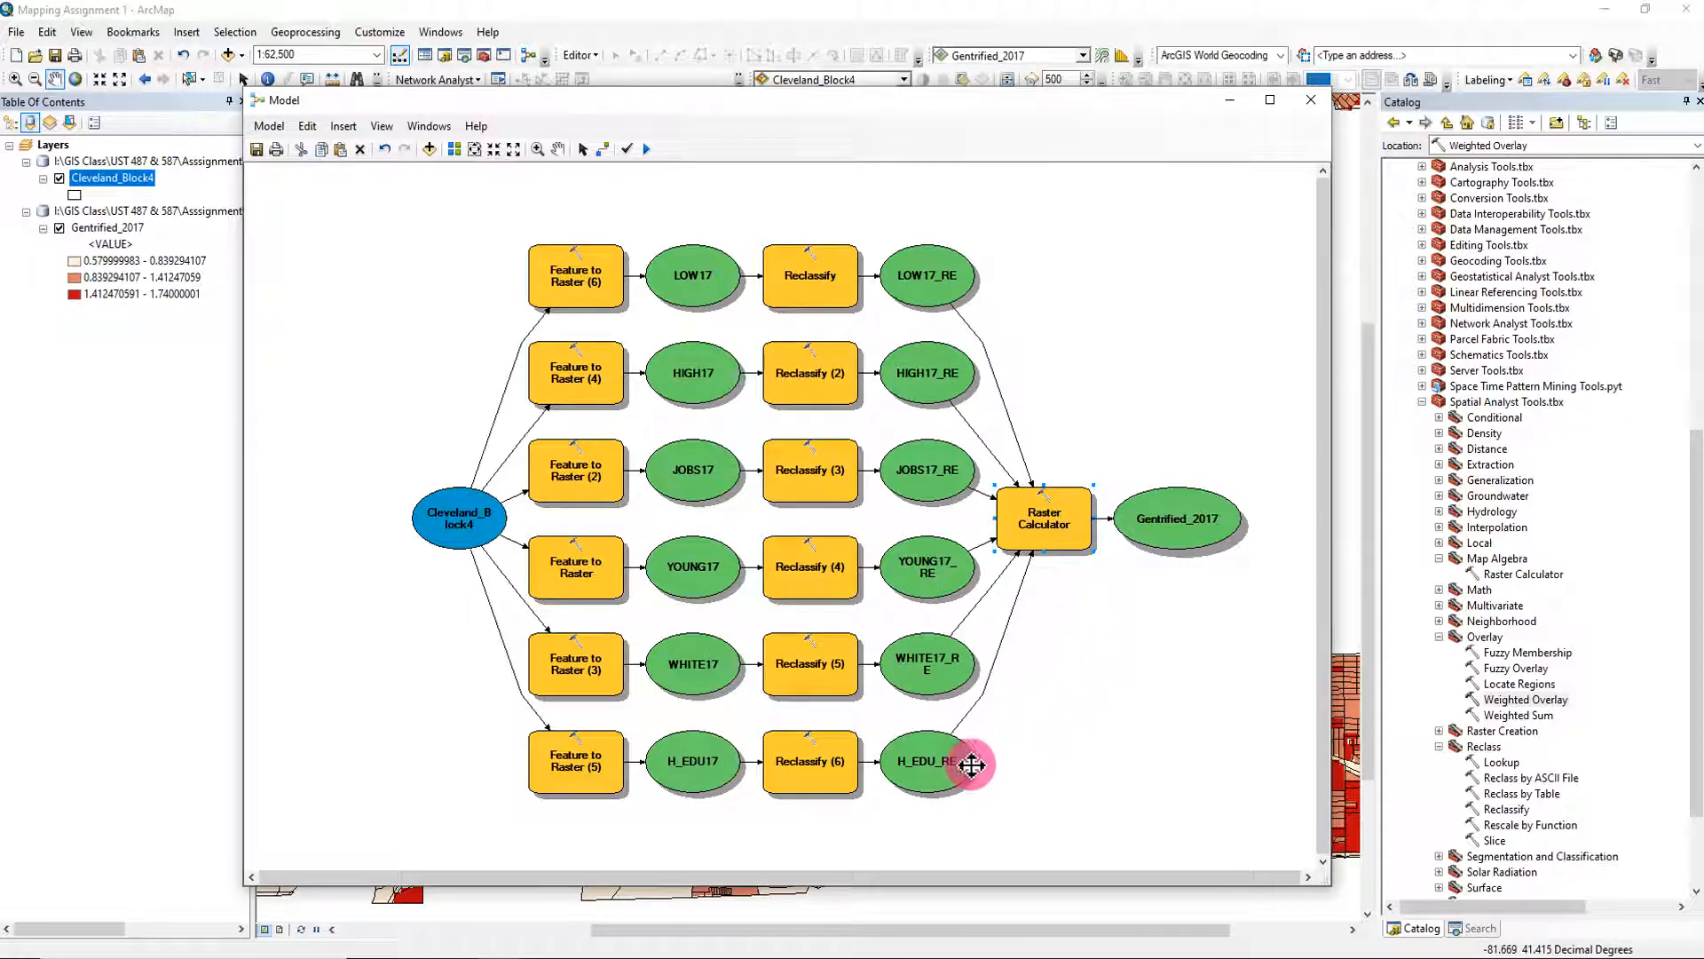
Switch to the Multiple Regression Analysis page in the browser and review its user instructions and input form.
{"action": "left_click", "coordinate": [763, 958]}
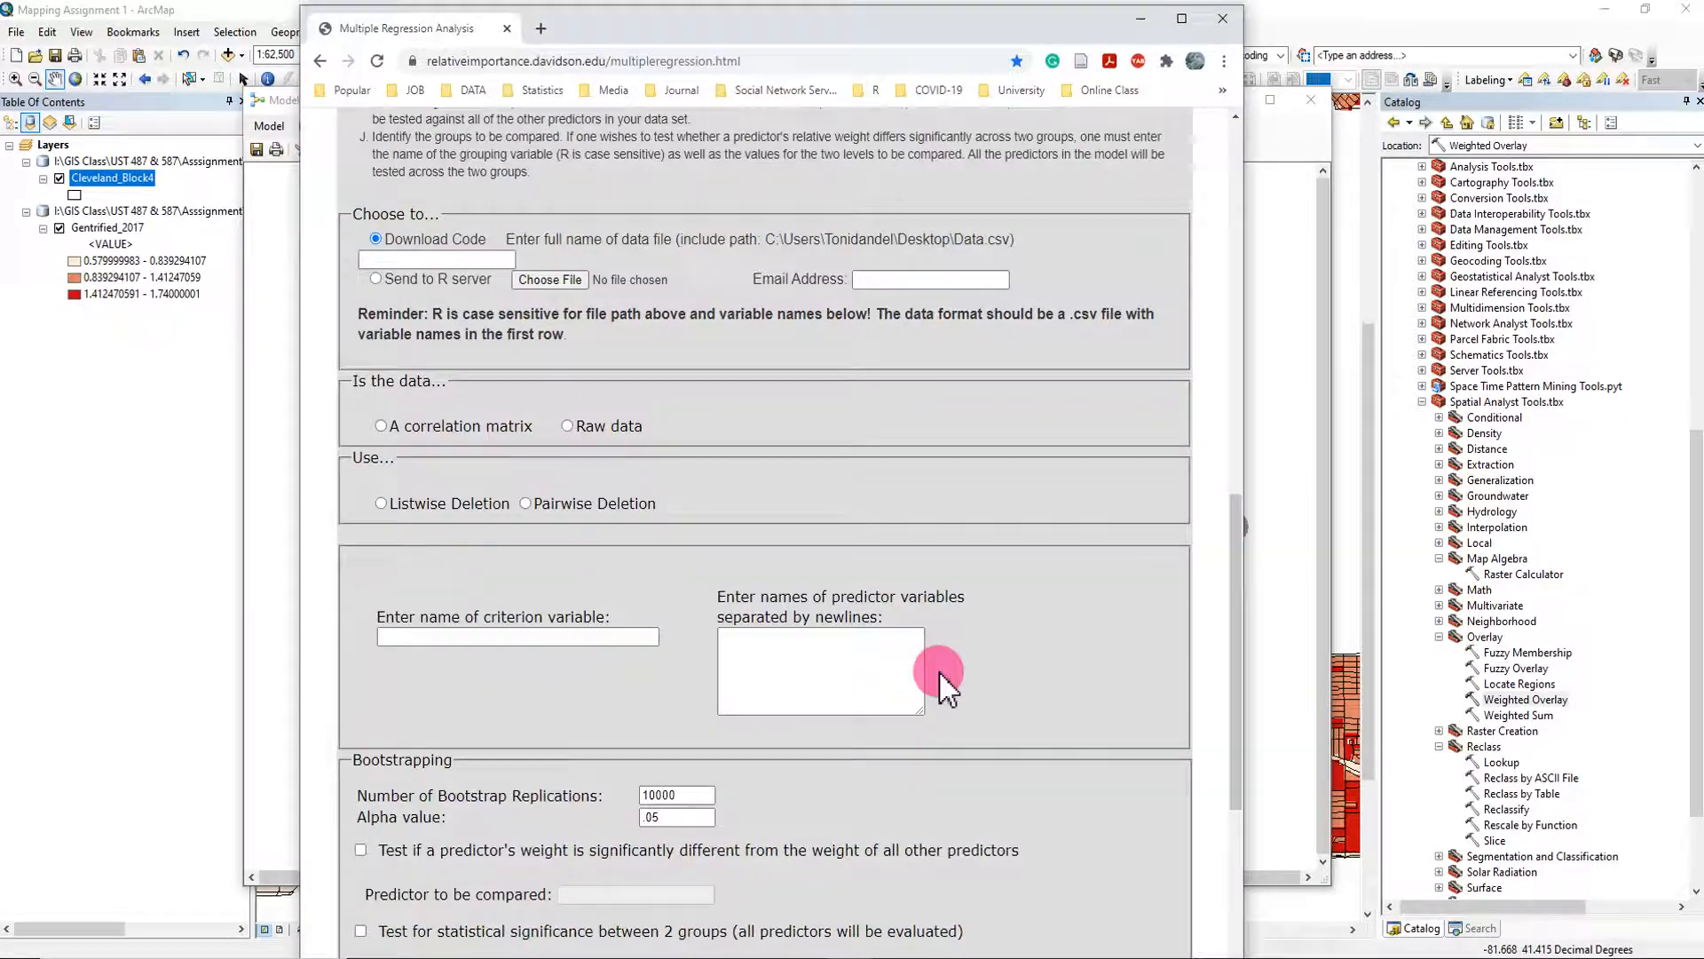
{"action": "scroll", "coordinate": [1051, 708], "scroll_direction": "up", "scroll_amount": 3}
{"action": "scroll", "coordinate": [1051, 705], "scroll_direction": "up", "scroll_amount": 3}
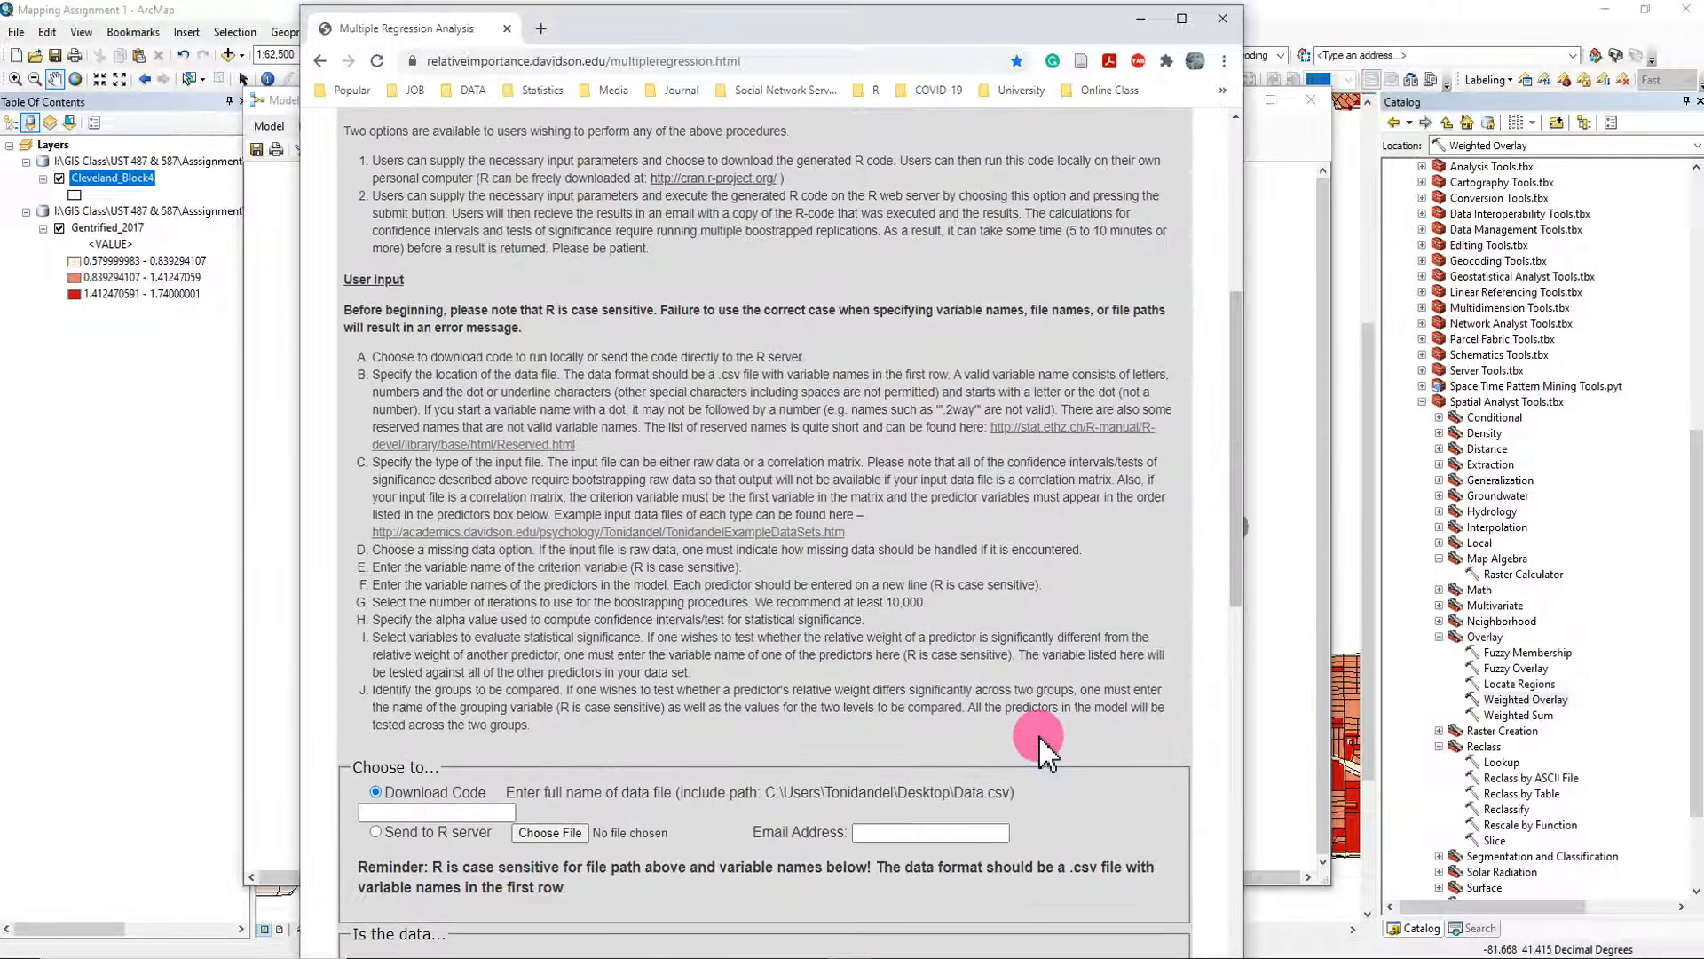
{"action": "scroll", "coordinate": [1039, 750], "scroll_direction": "down", "scroll_amount": 4}
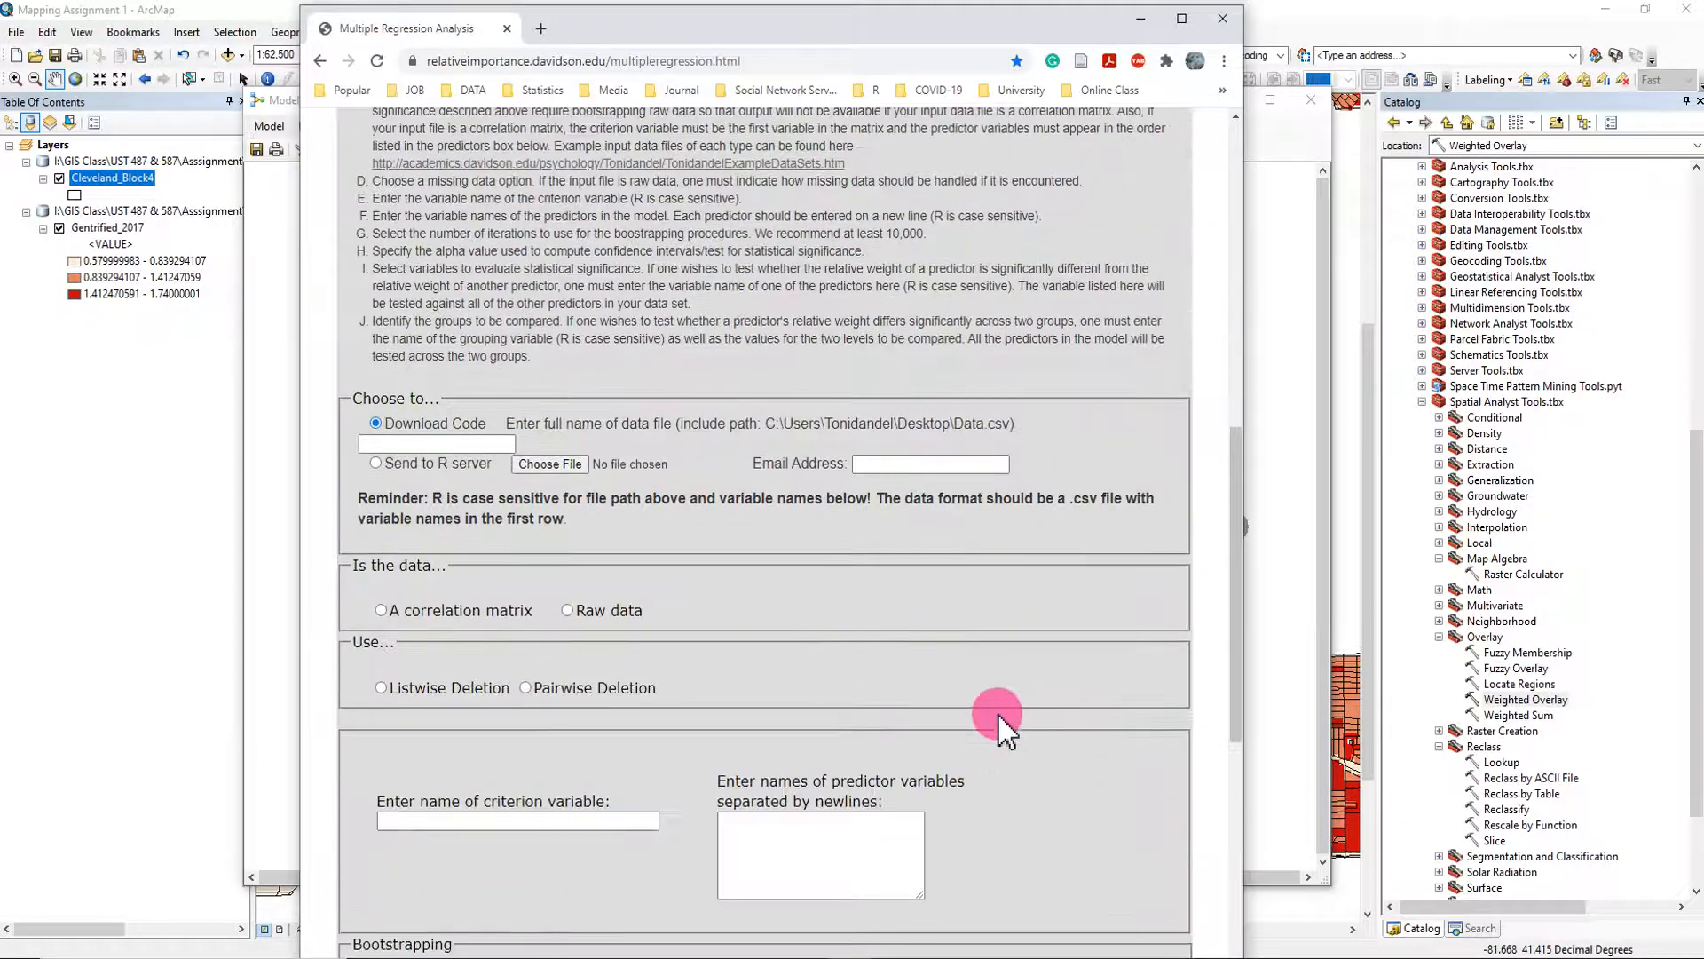
{"action": "scroll", "coordinate": [1021, 728], "scroll_direction": "down", "scroll_amount": 2}
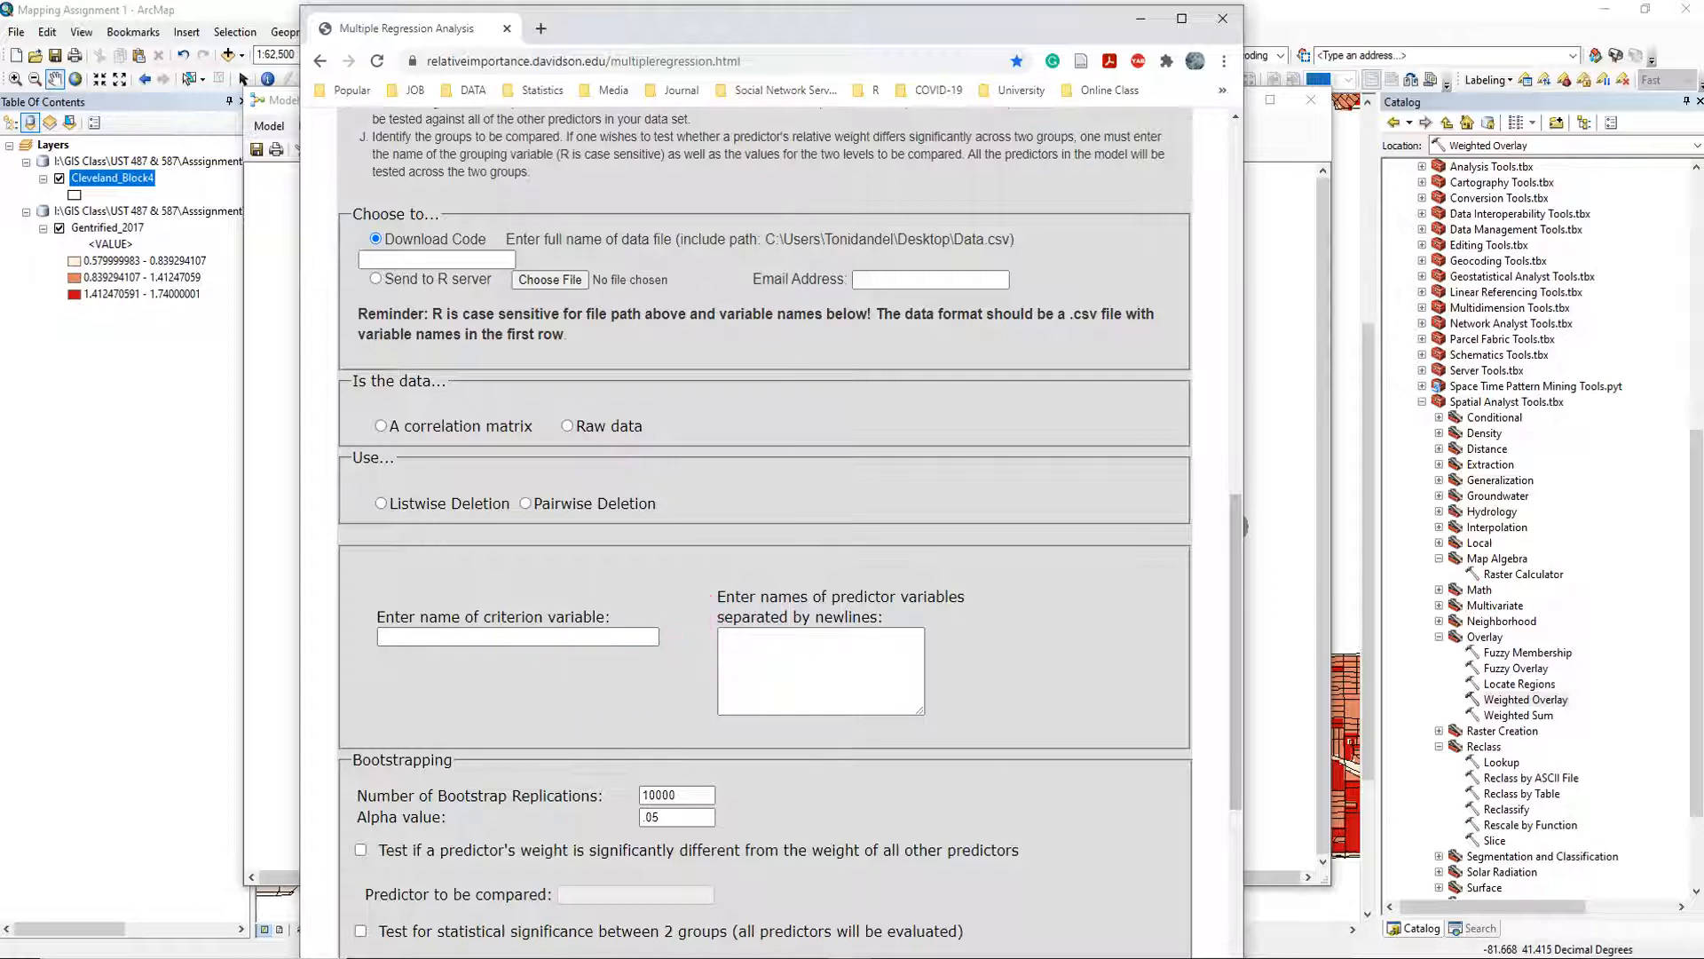
Bring the R output e-mail back into view, check its rescaled relative weights, and move the mail window aside.
{"action": "left_click_drag", "start_coordinate": [0, 94], "coordinate": [371, 94]}
{"action": "left_click_drag", "start_coordinate": [429, 796], "coordinate": [462, 854]}
{"action": "left_click", "coordinate": [441, 825]}
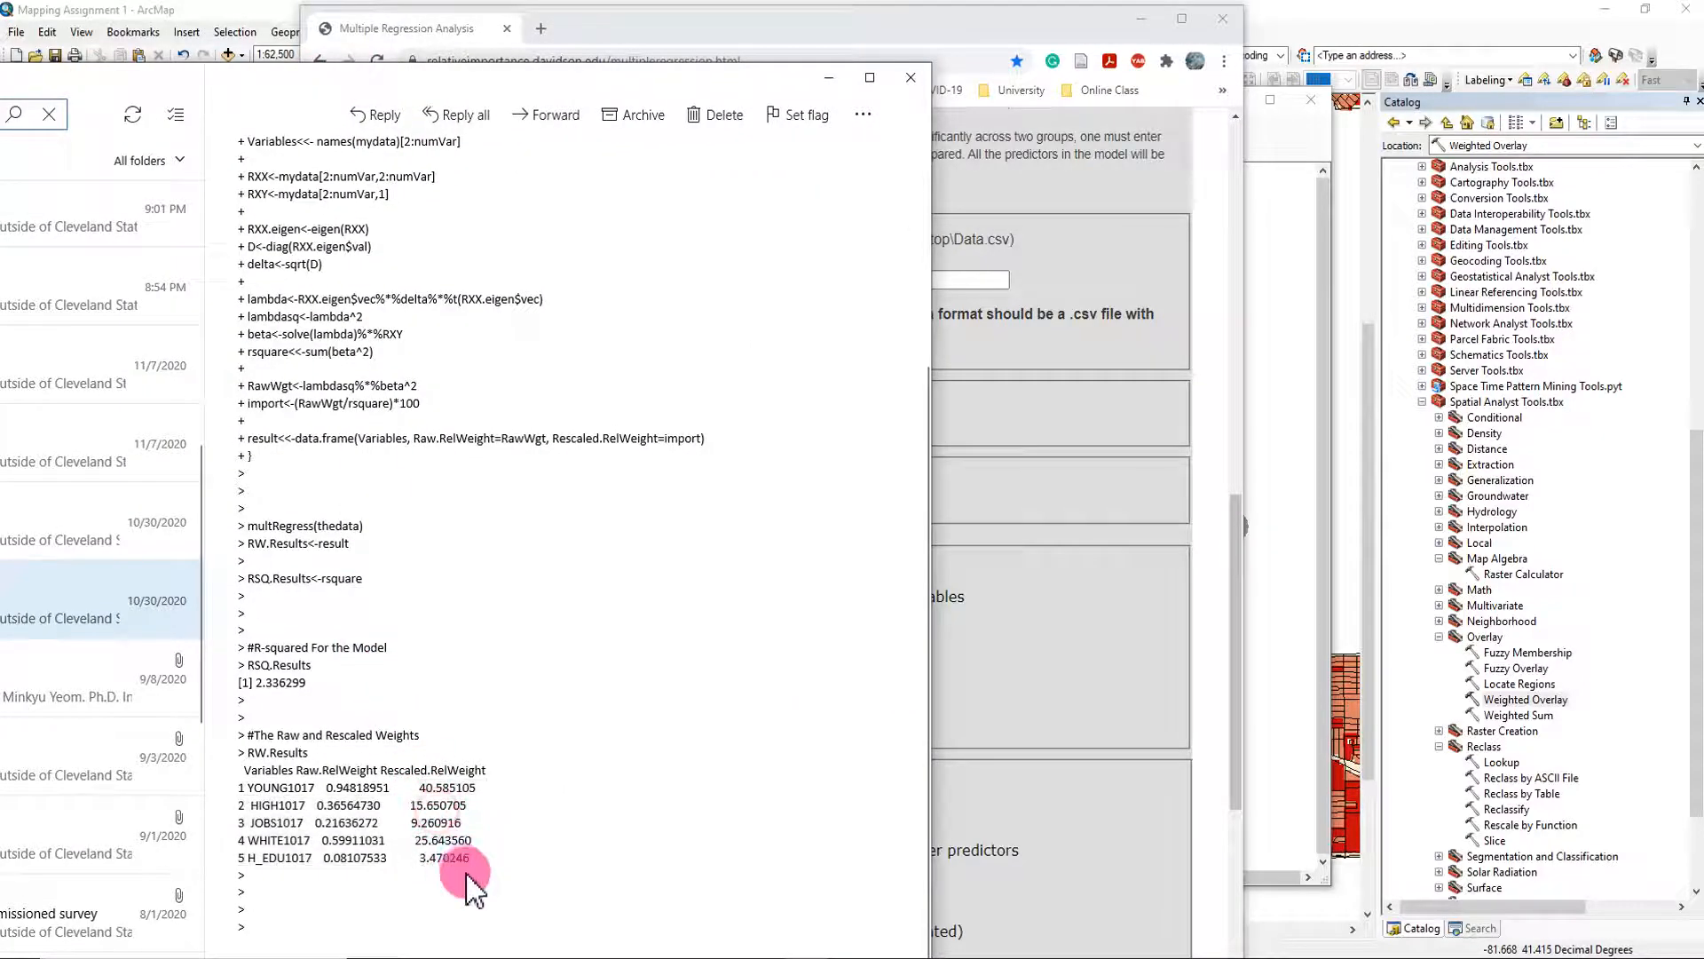
{"action": "left_click_drag", "start_coordinate": [658, 89], "coordinate": [0, 80]}
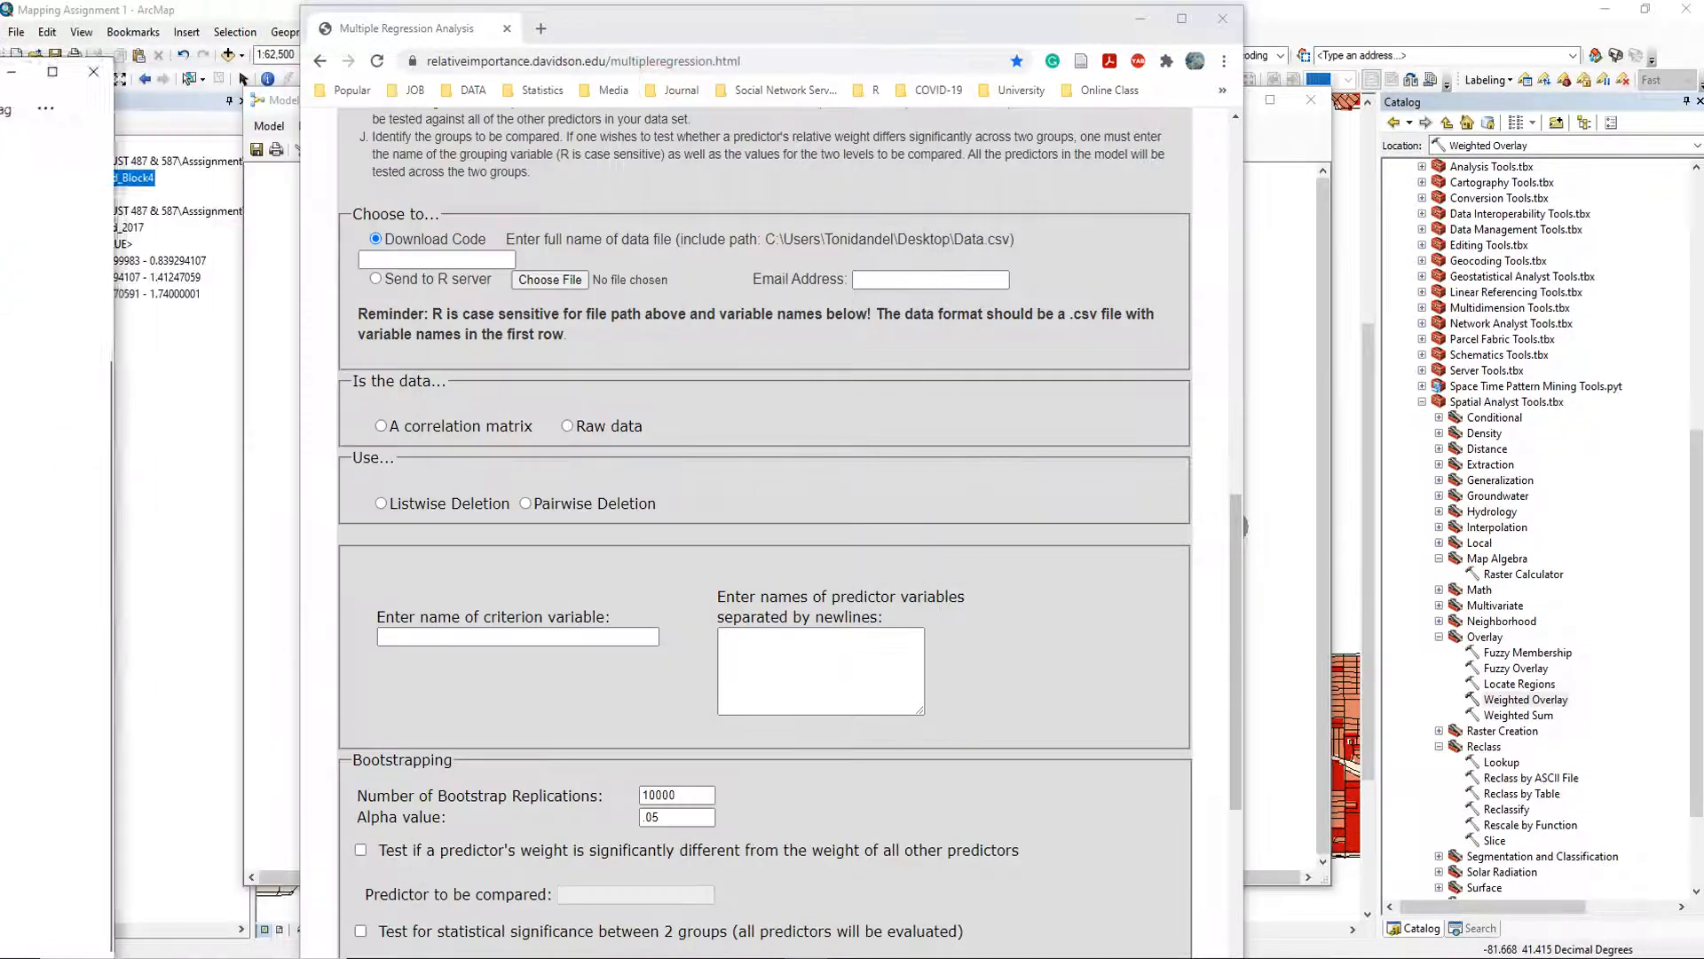
Switch to the Assignment project in RStudio and examine the lmg relative importance metrics of the six regressors.
{"action": "mouse_move", "coordinate": [628, 956]}
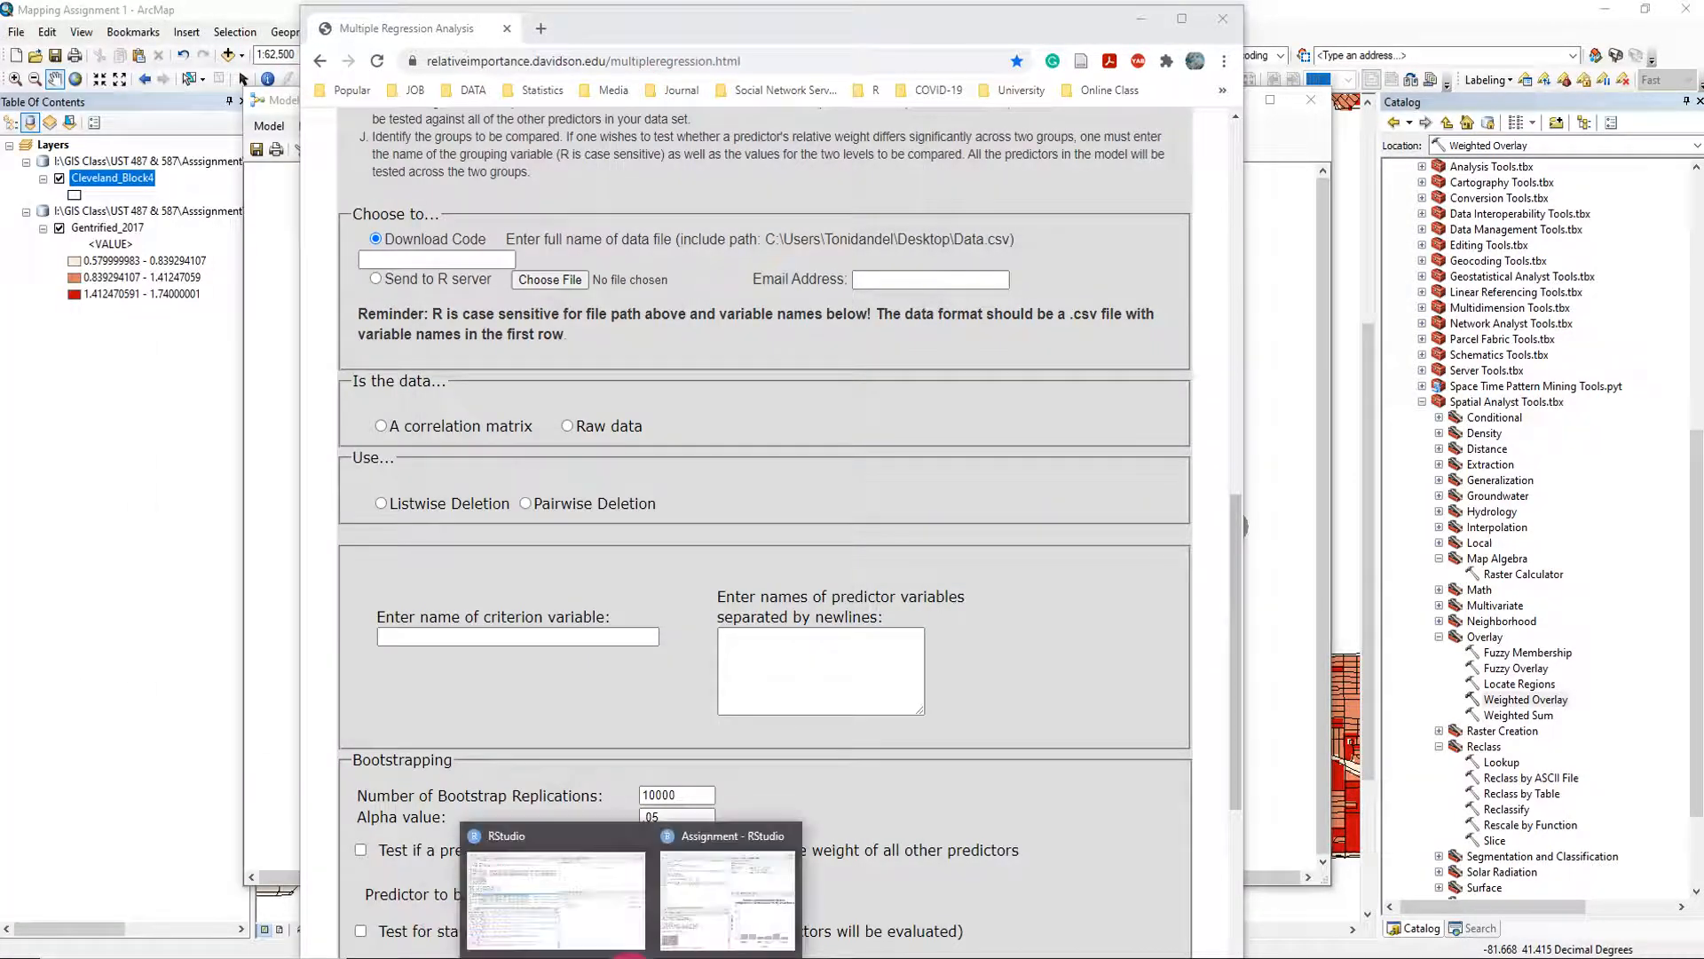
{"action": "left_click", "coordinate": [761, 910]}
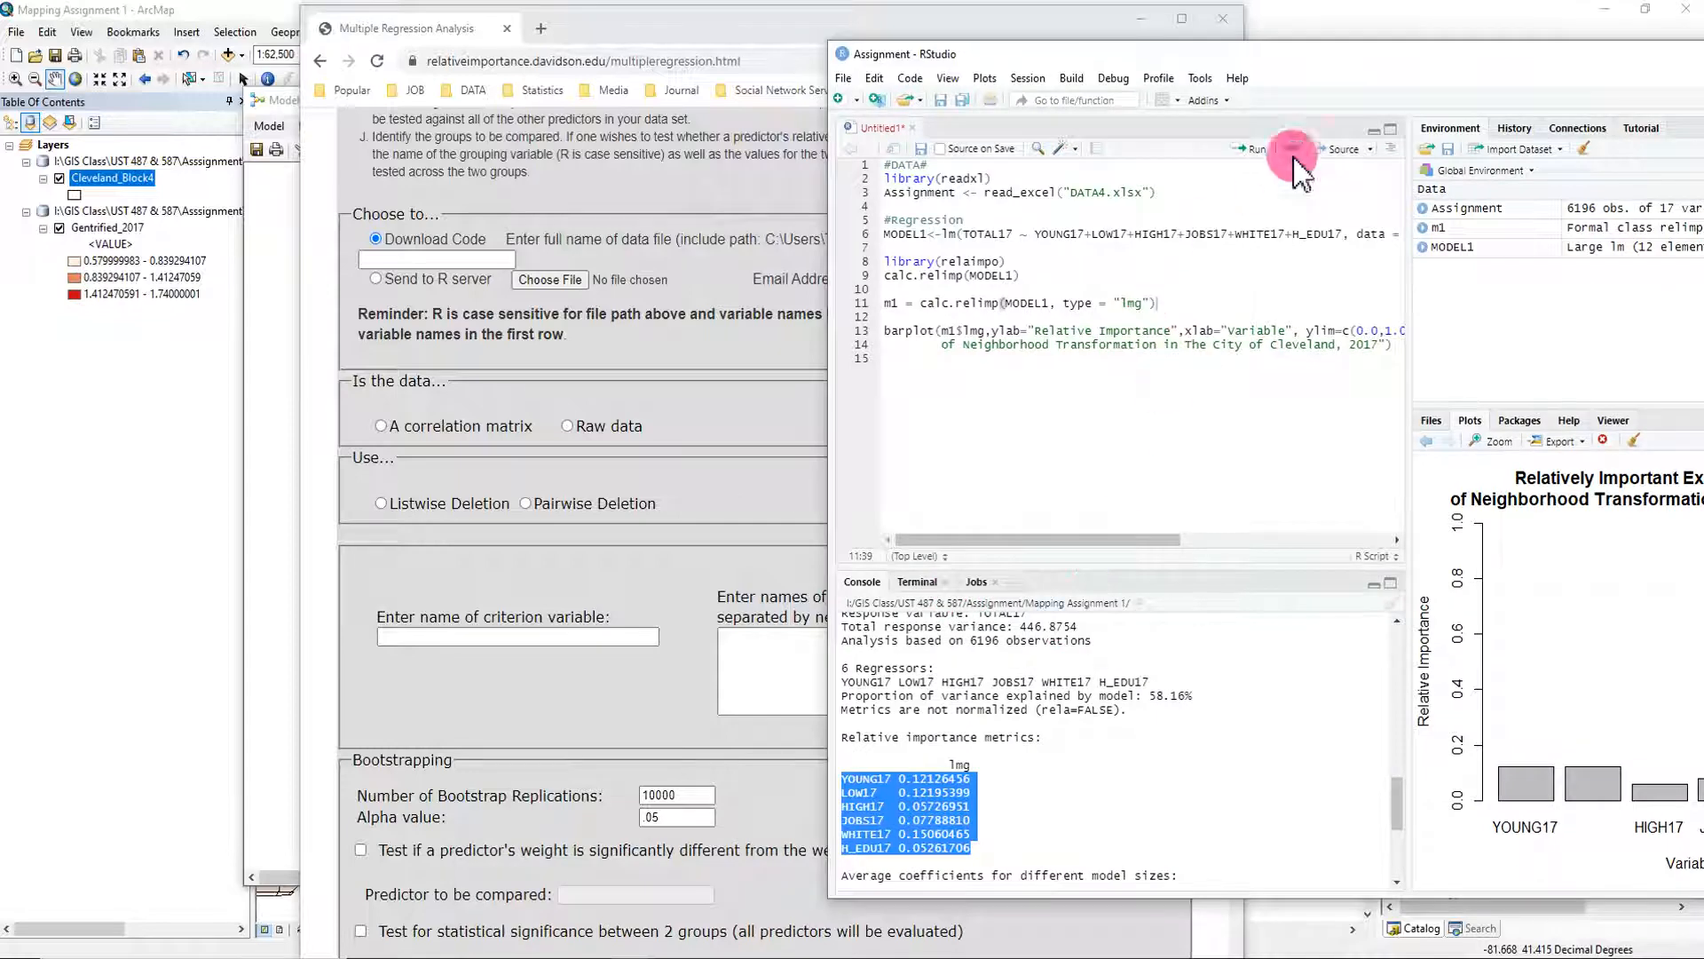
{"action": "left_click_drag", "start_coordinate": [1377, 57], "coordinate": [999, 54]}
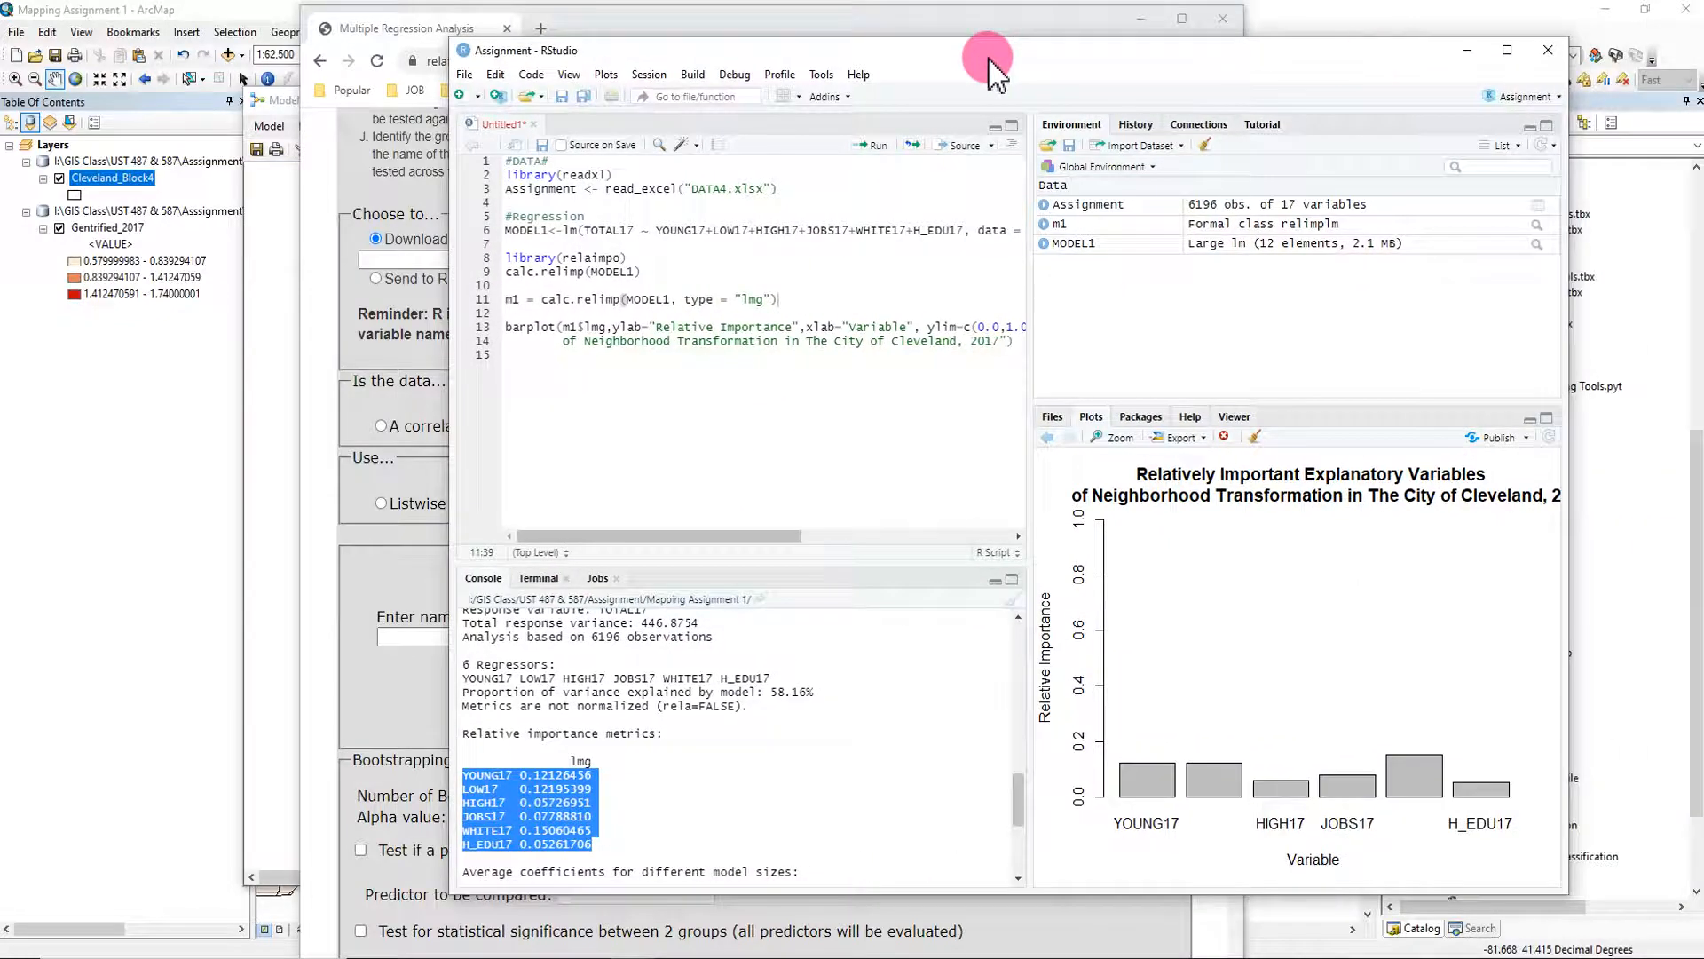
{"action": "left_click", "coordinate": [786, 709]}
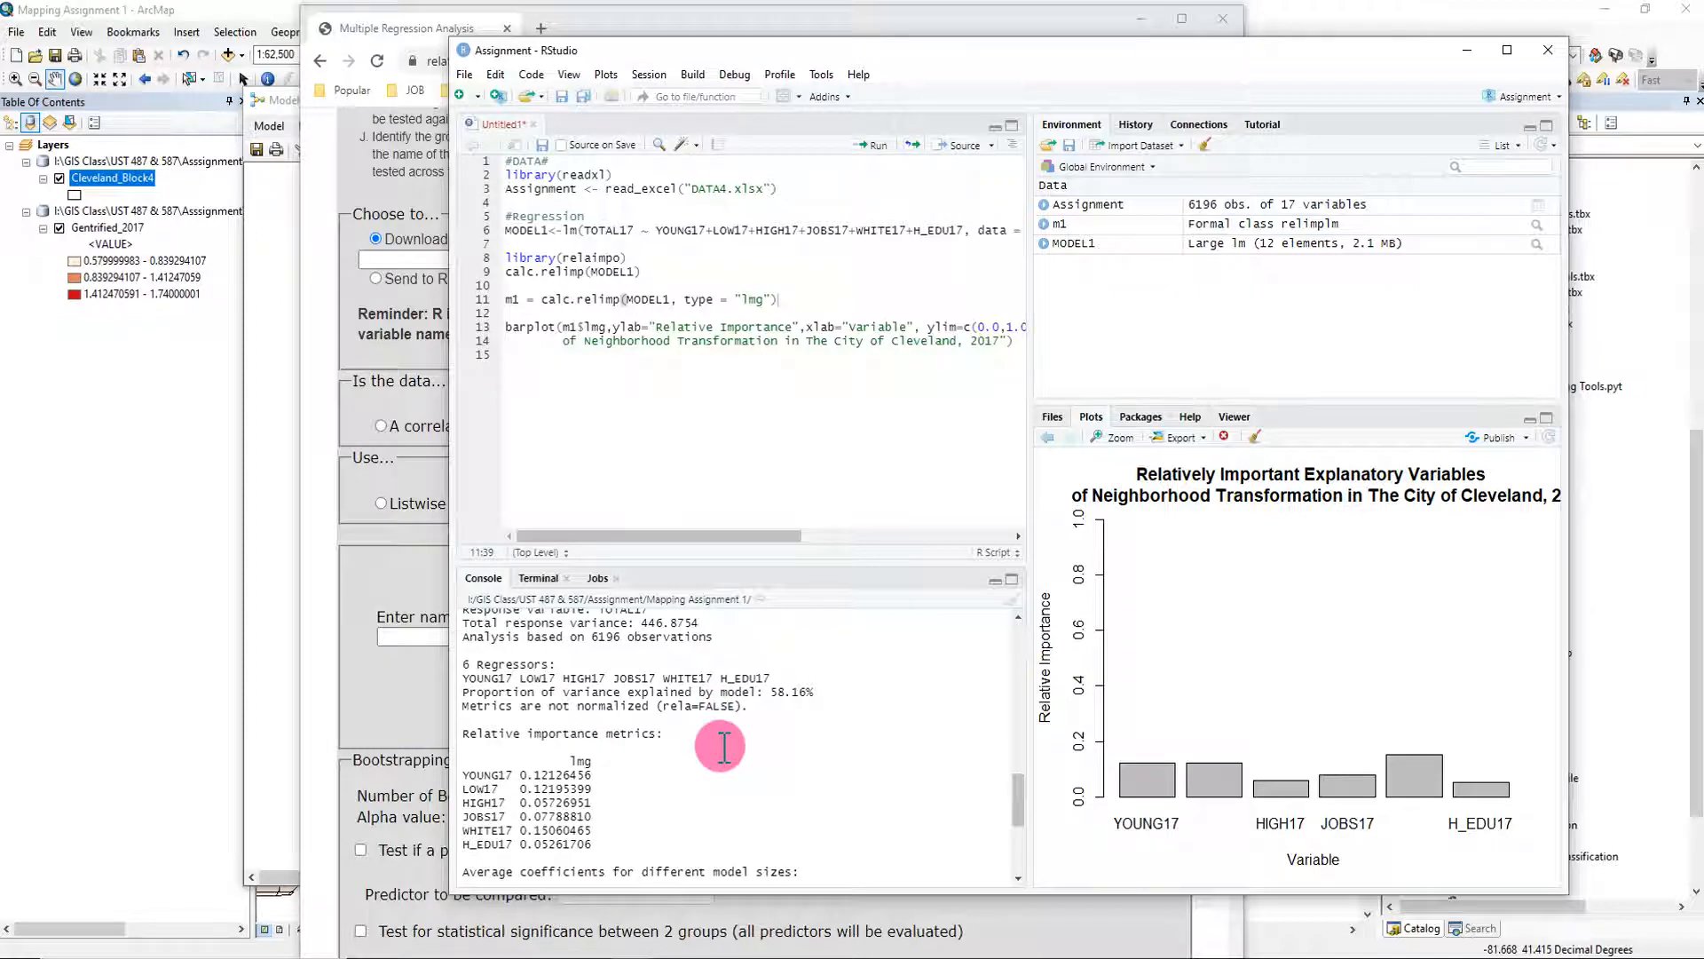
Return to the Multiple Regression Analysis page and review the variable, bootstrapping and grouping fields down to the form's end.
{"action": "left_click", "coordinate": [323, 704]}
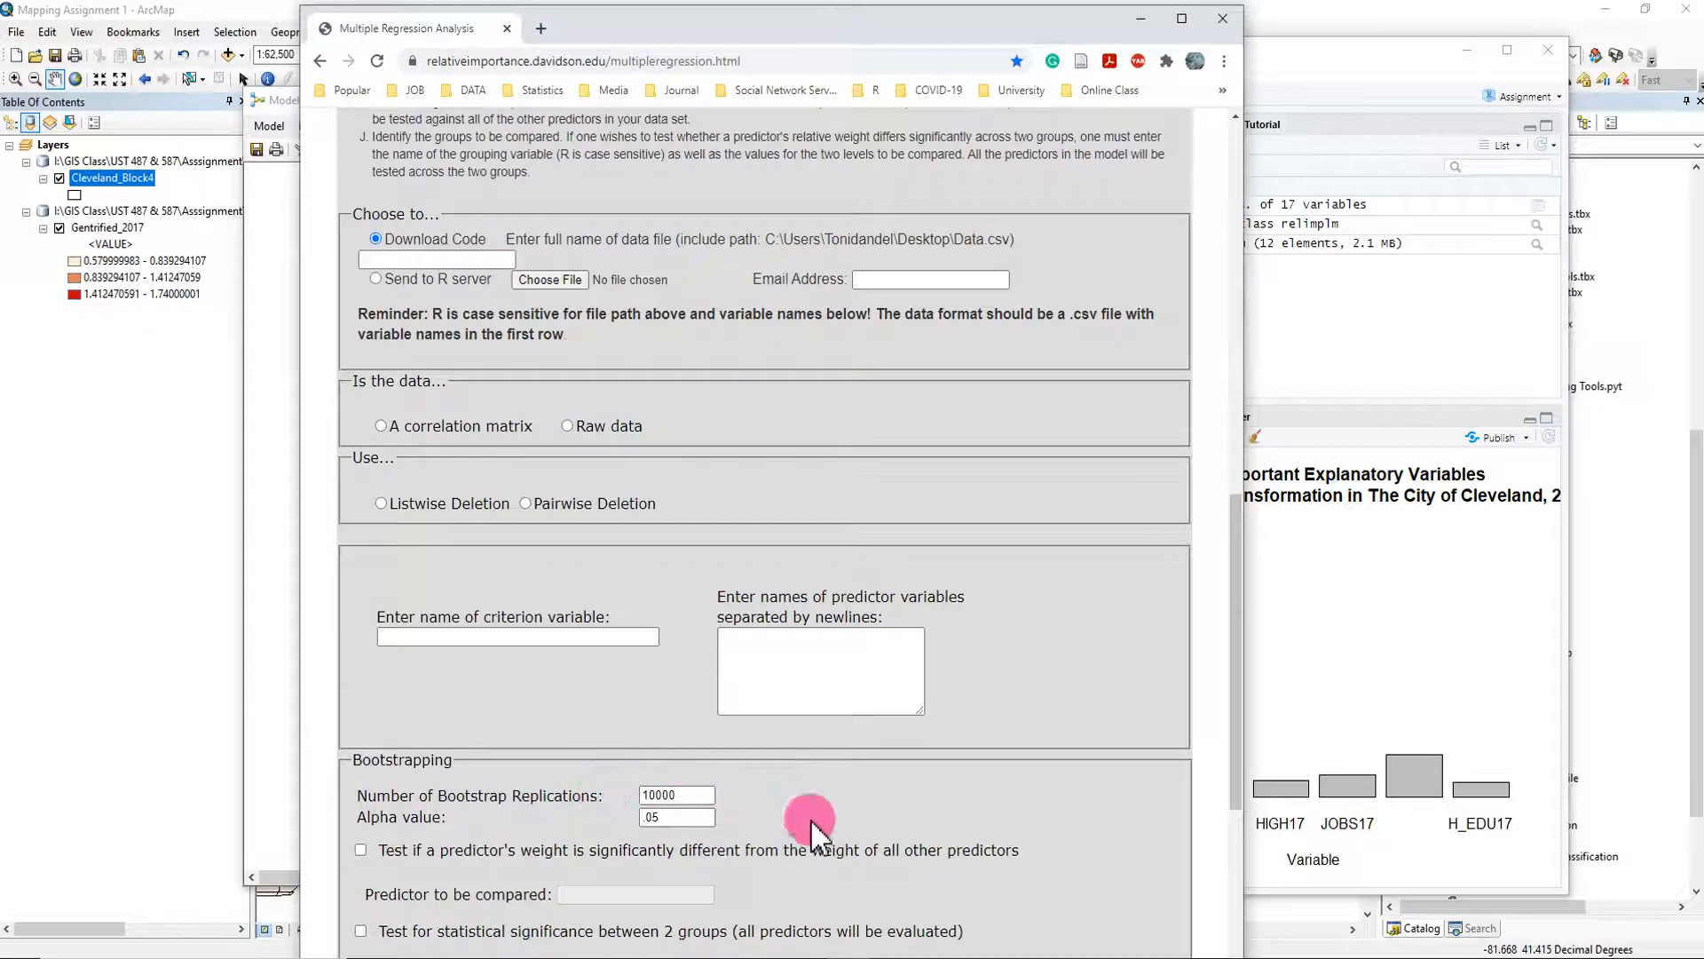
{"action": "scroll", "coordinate": [847, 879], "scroll_direction": "down", "scroll_amount": 1}
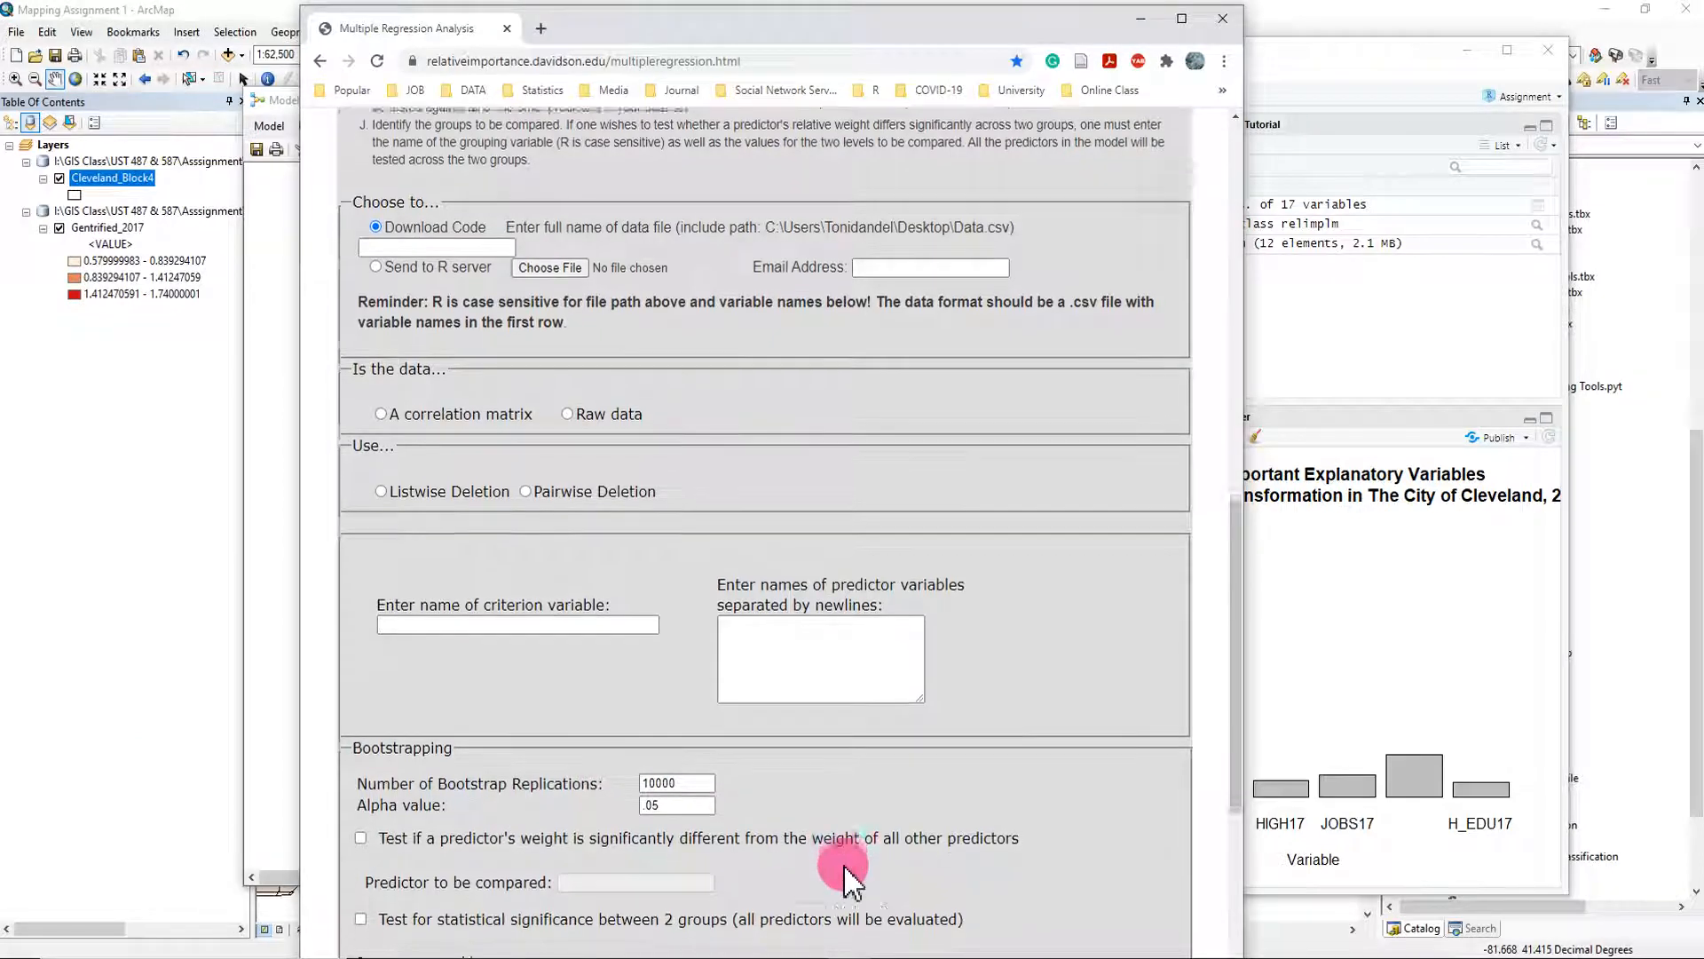
{"action": "scroll", "coordinate": [848, 879], "scroll_direction": "down", "scroll_amount": 2}
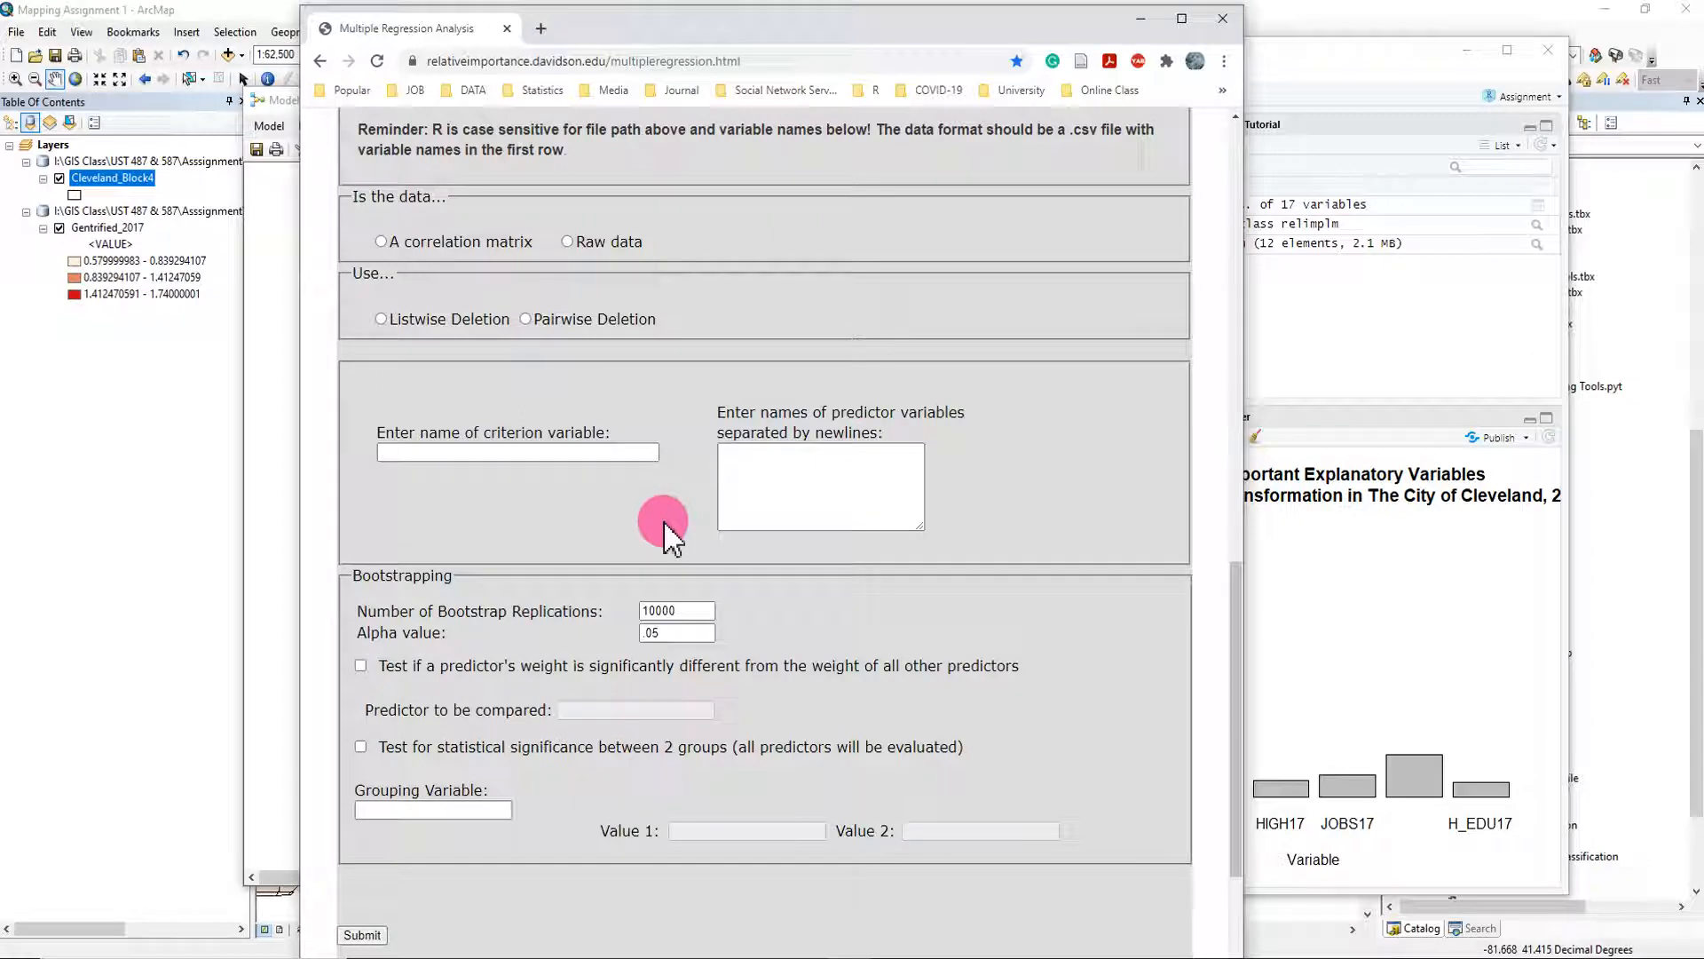
Return to the model window, open its Raster Calculator, and examine the weight multiplying LOW17_RE in the map algebra expression.
{"action": "left_click", "coordinate": [265, 290]}
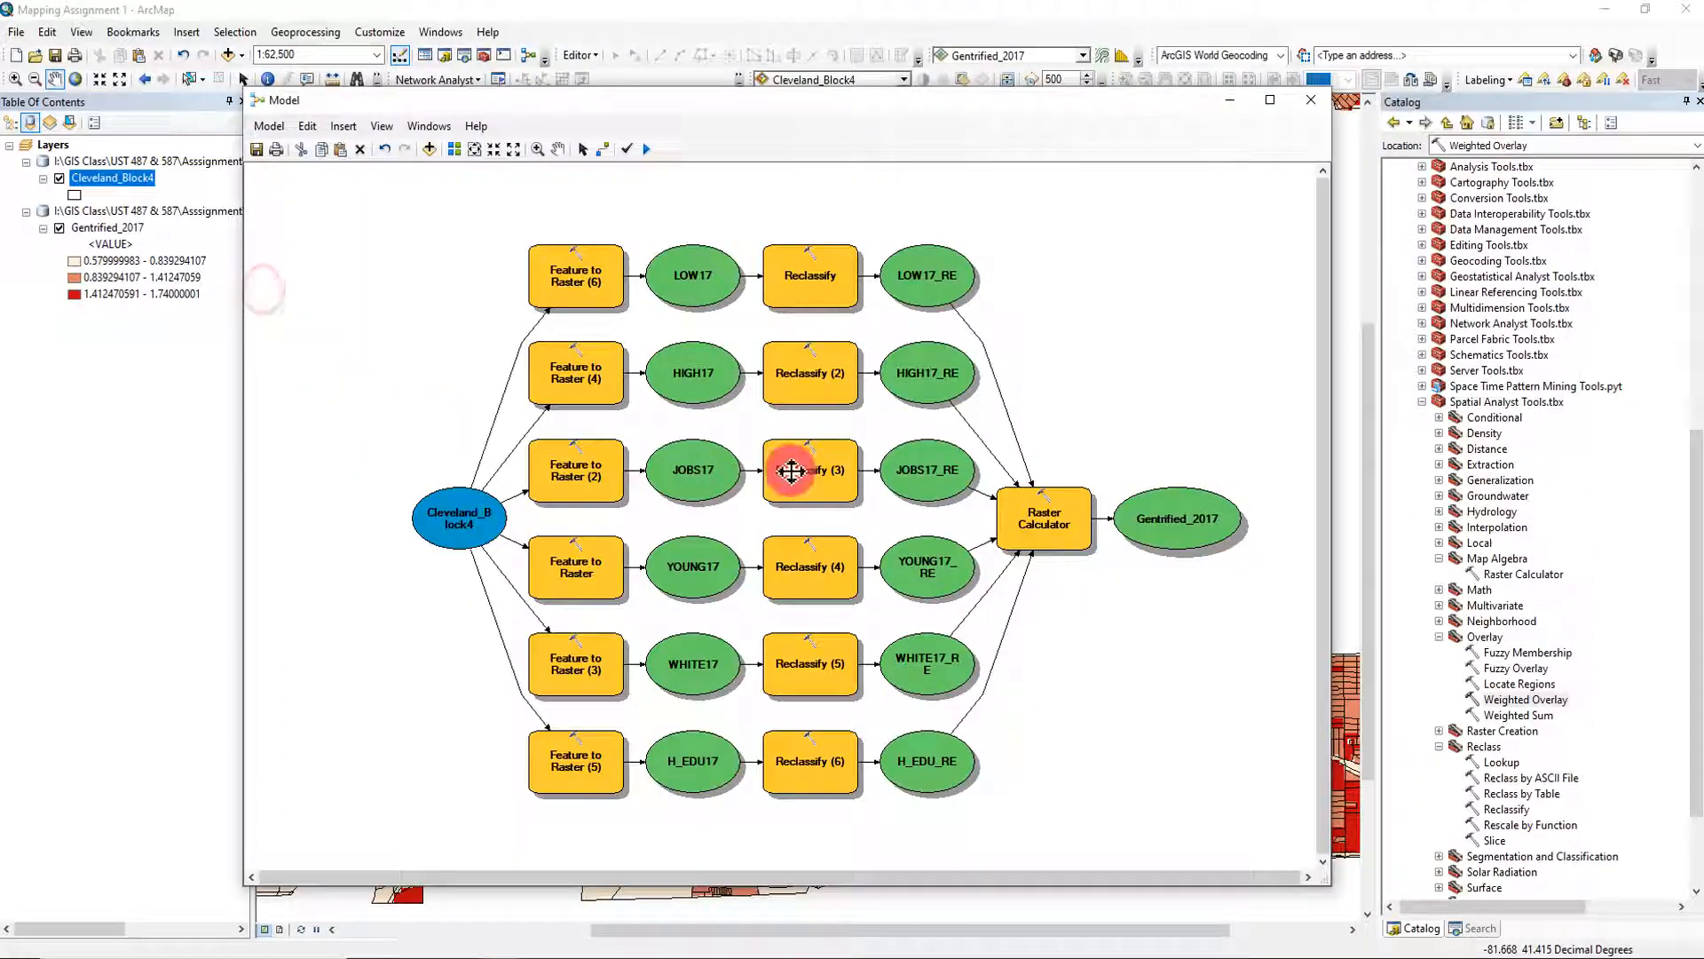
{"action": "right_click", "coordinate": [1045, 522]}
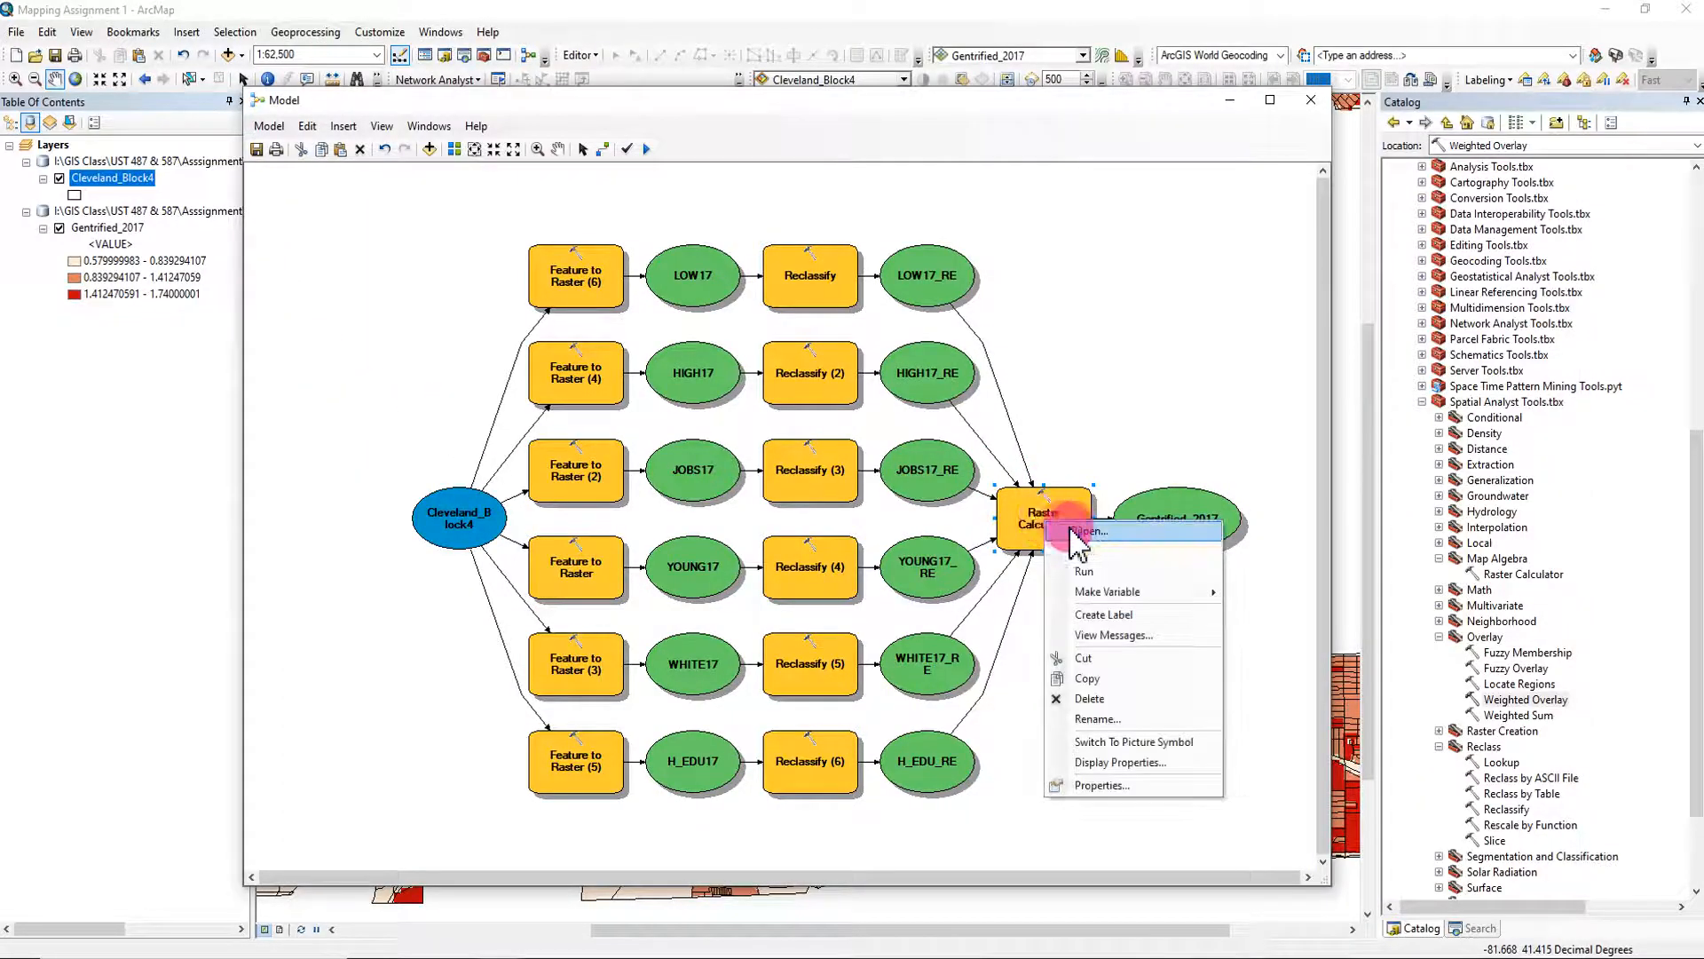
{"action": "left_click", "coordinate": [1116, 532]}
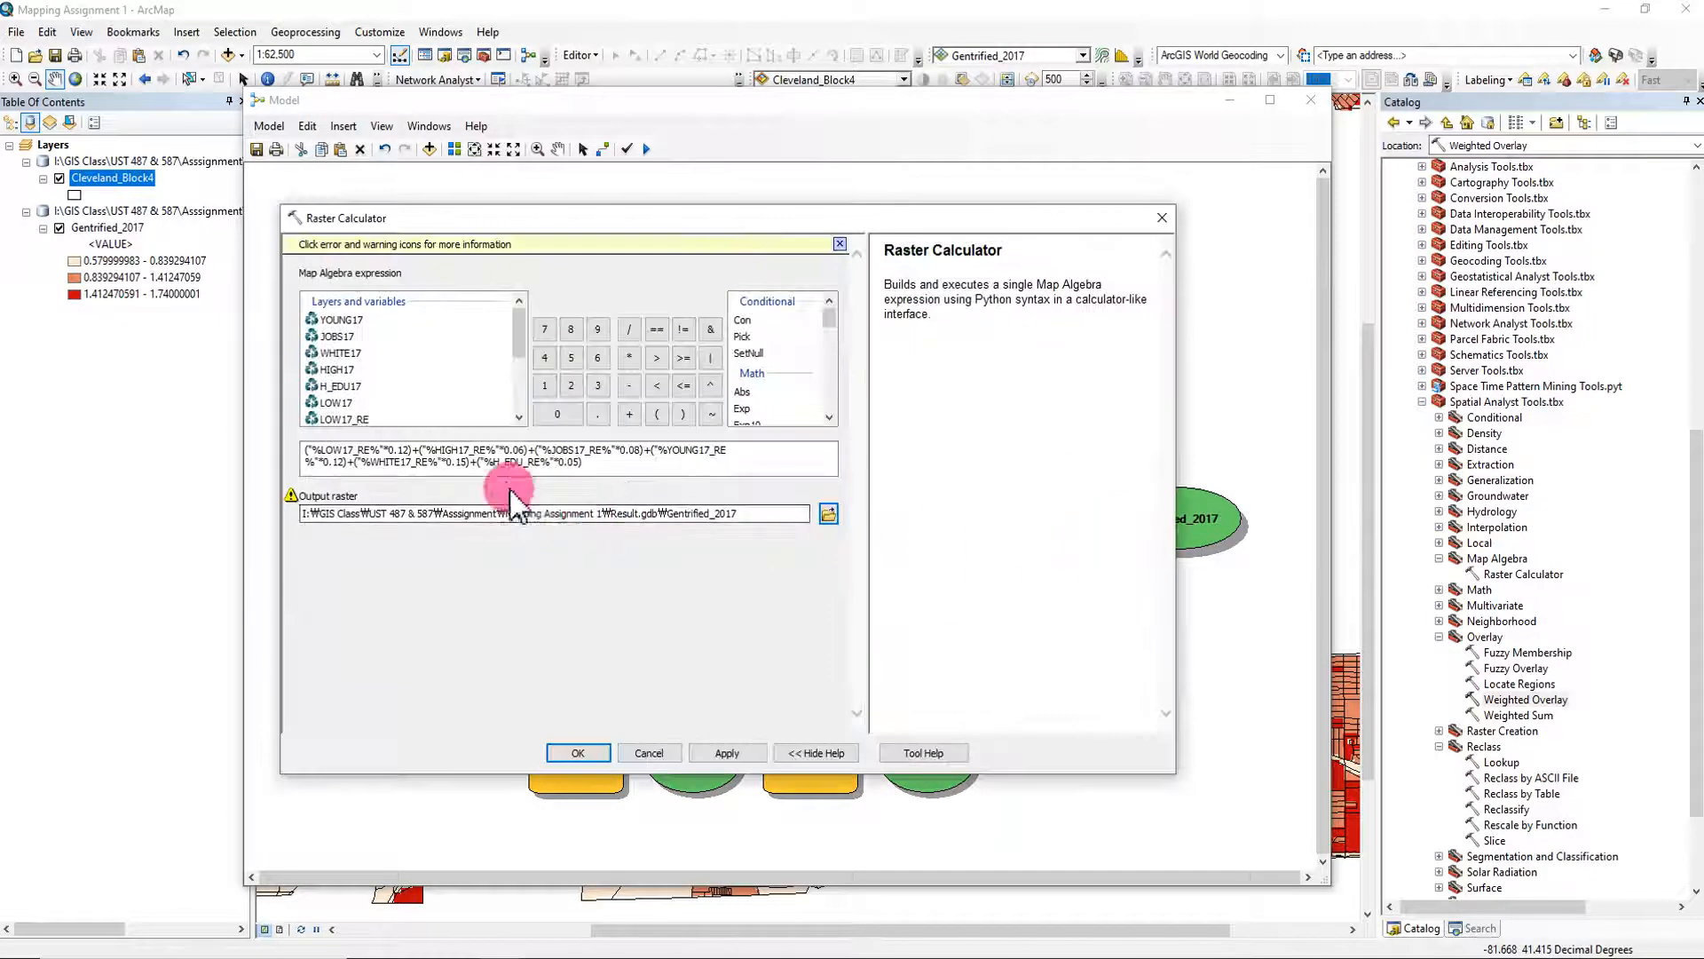
{"action": "left_click", "coordinate": [353, 450]}
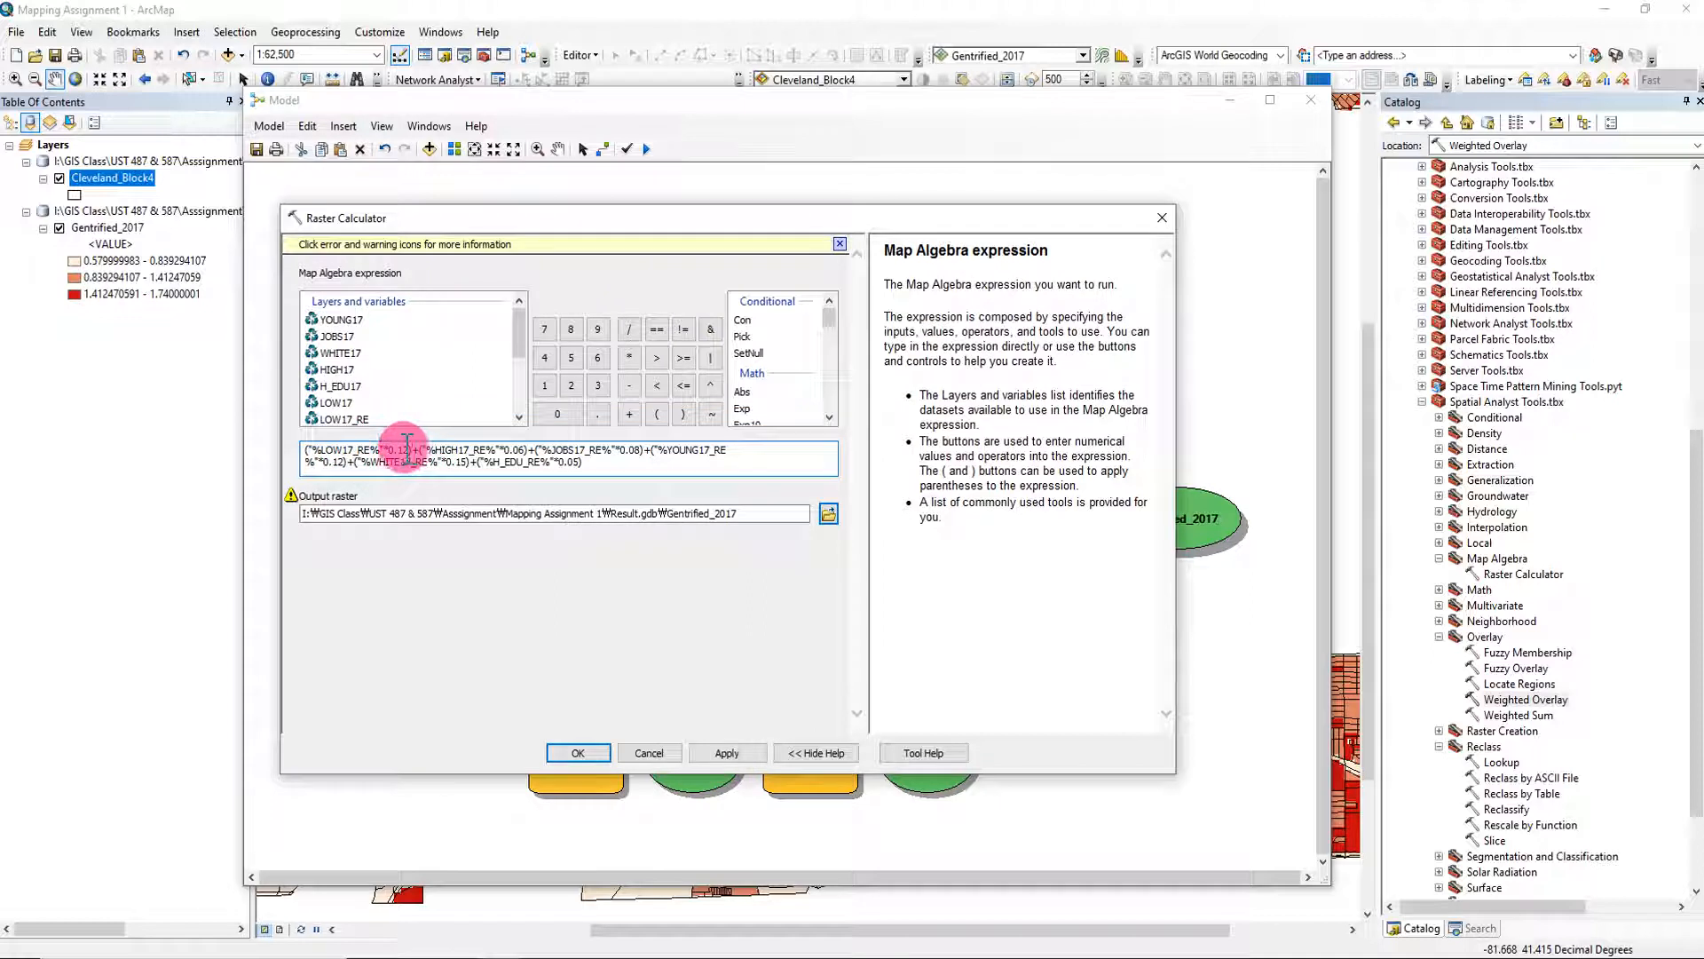
{"action": "left_click_drag", "start_coordinate": [389, 449], "coordinate": [410, 450]}
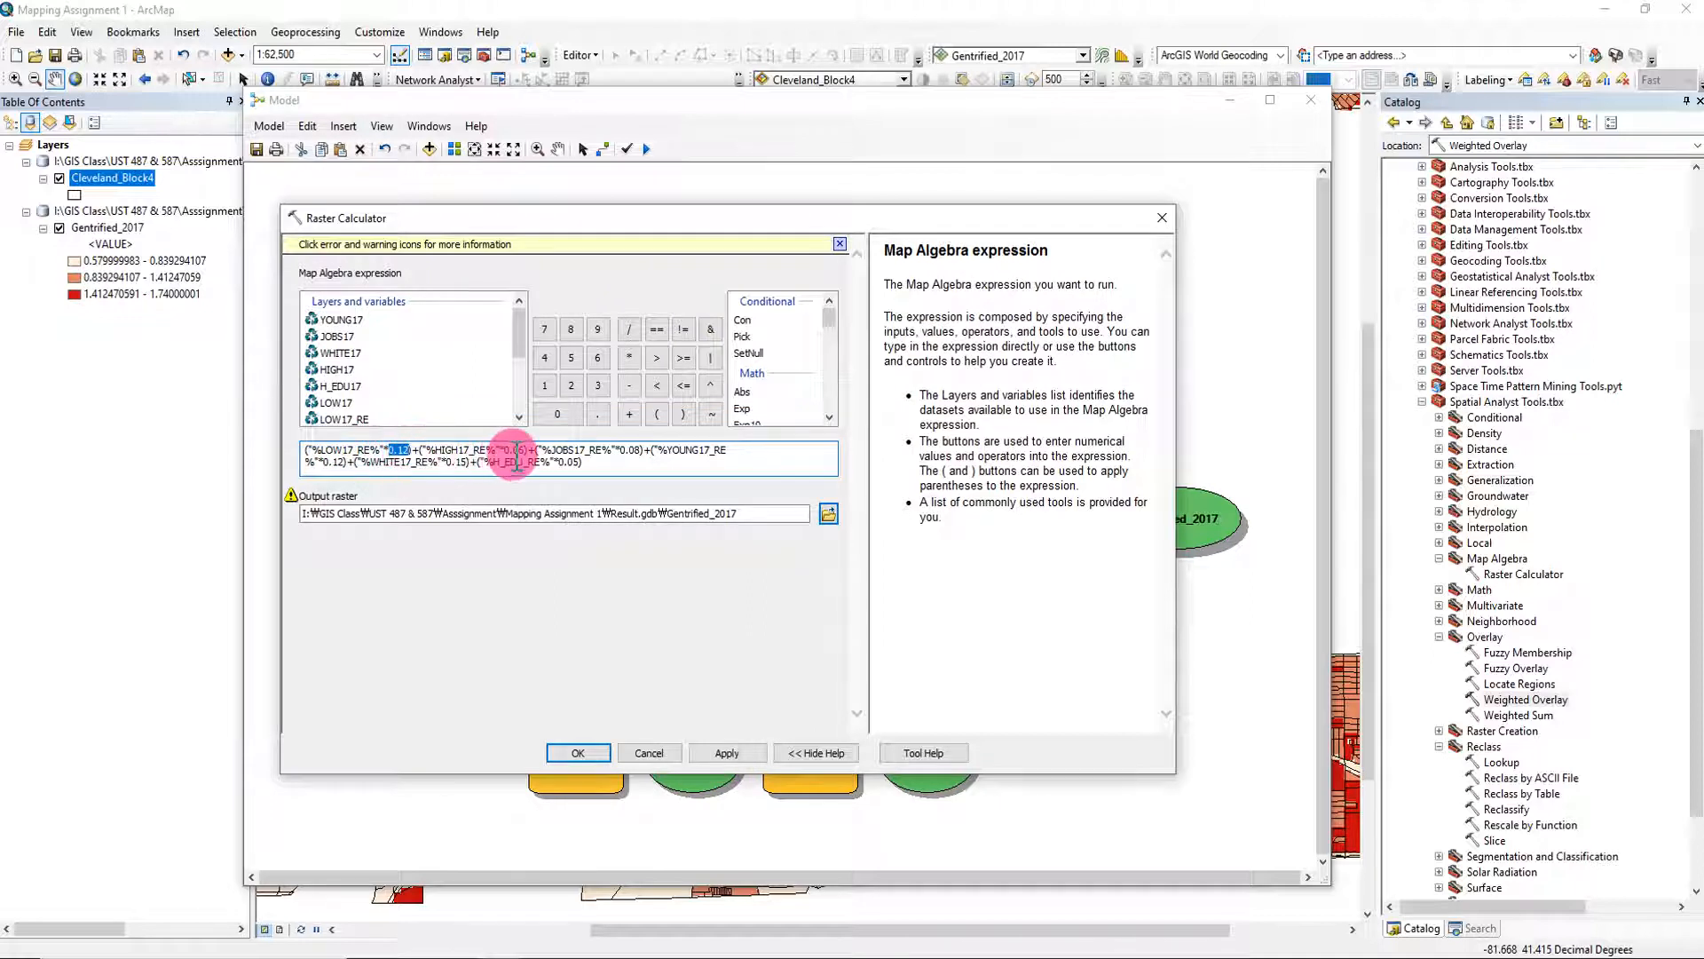
{"action": "left_click", "coordinate": [509, 632]}
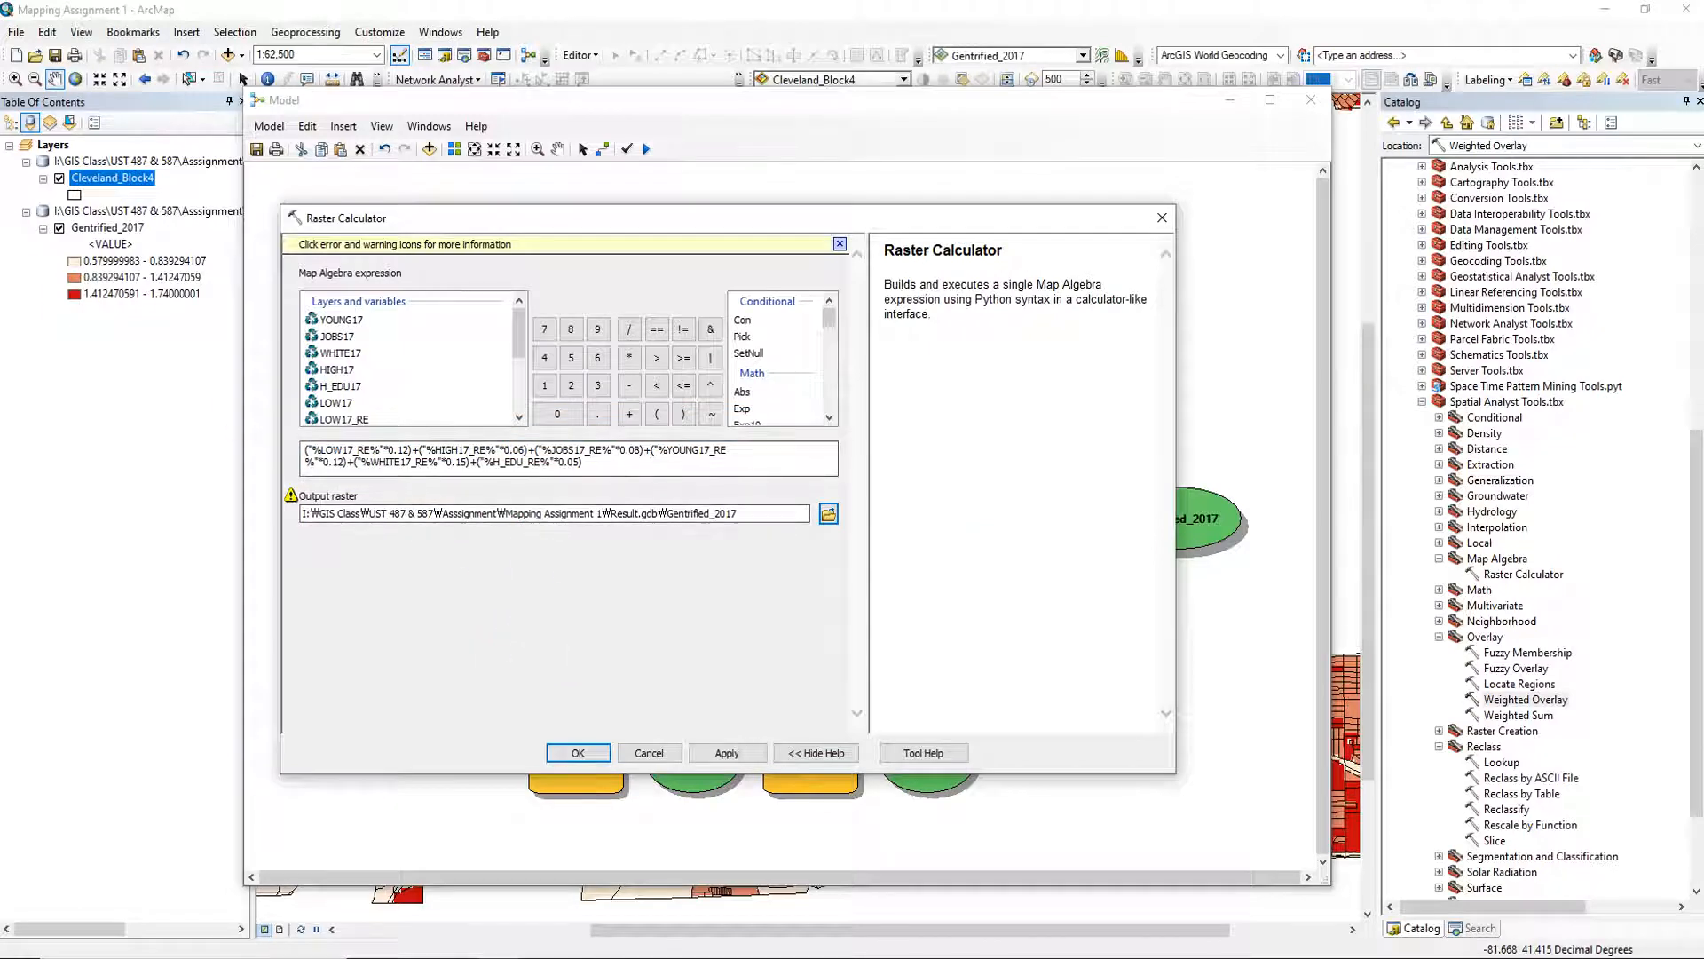
Compare the rescaled relative weights in the R output e-mail with the HIGH17_RE weight in the Raster Calculator expression.
{"action": "left_click_drag", "start_coordinate": [0, 51], "coordinate": [730, 52]}
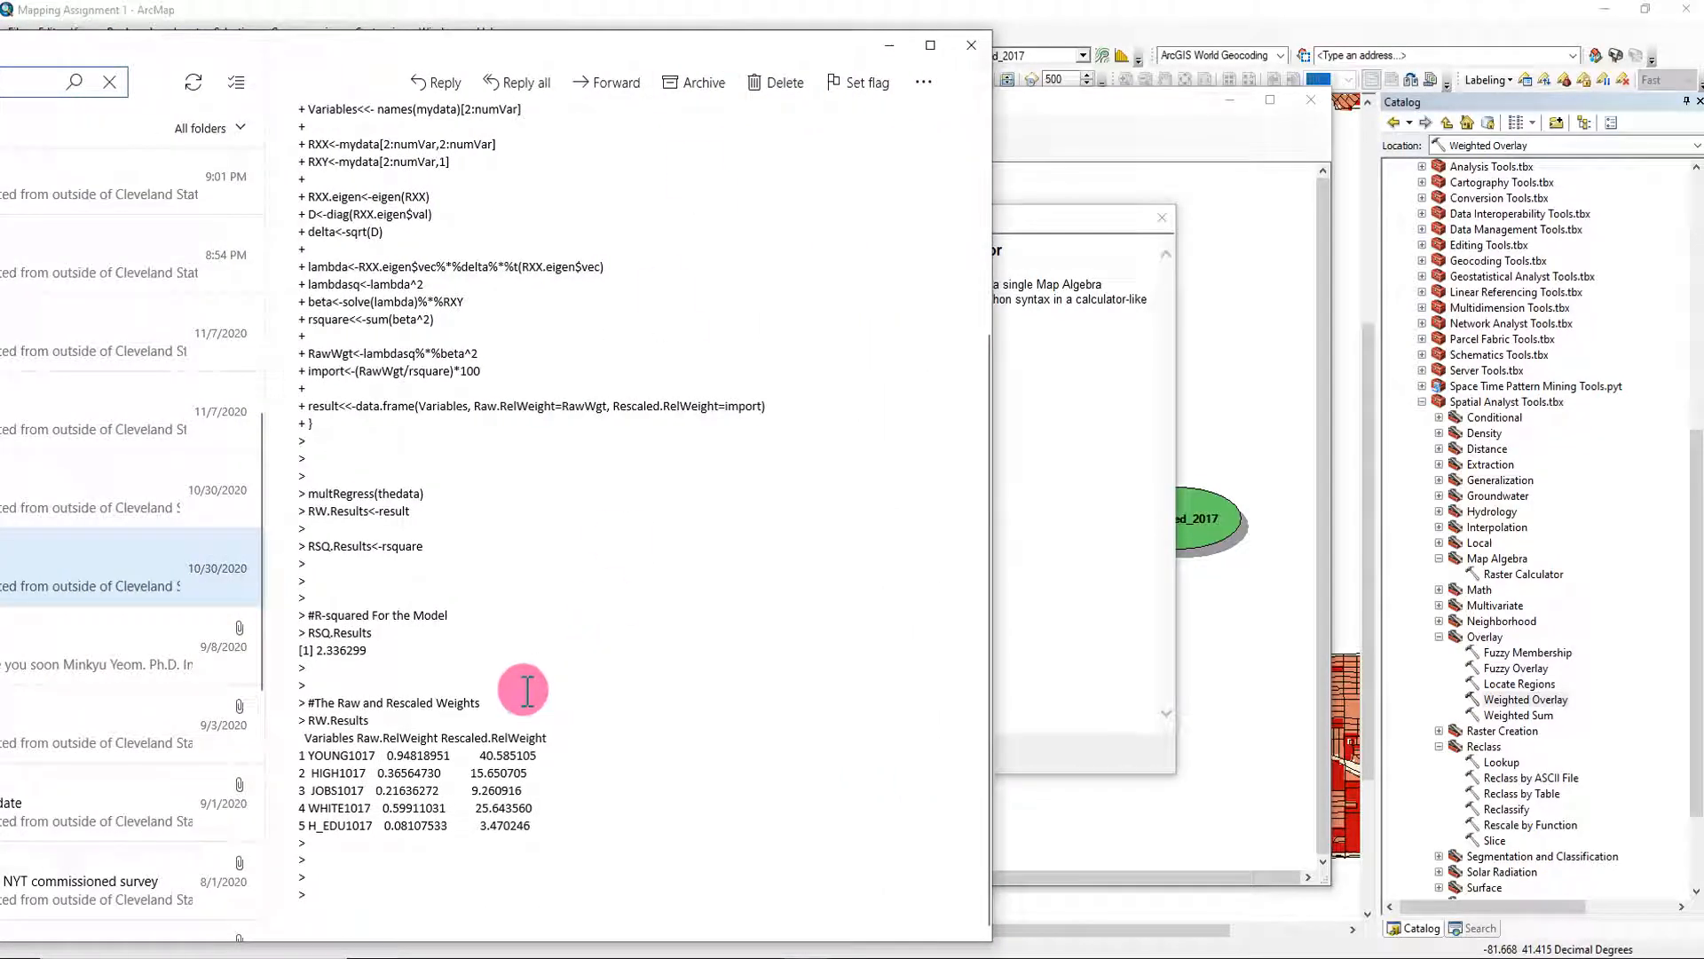
{"action": "left_click_drag", "start_coordinate": [307, 740], "coordinate": [582, 837]}
{"action": "left_click", "coordinate": [584, 837]}
{"action": "left_click_drag", "start_coordinate": [481, 758], "coordinate": [538, 770]}
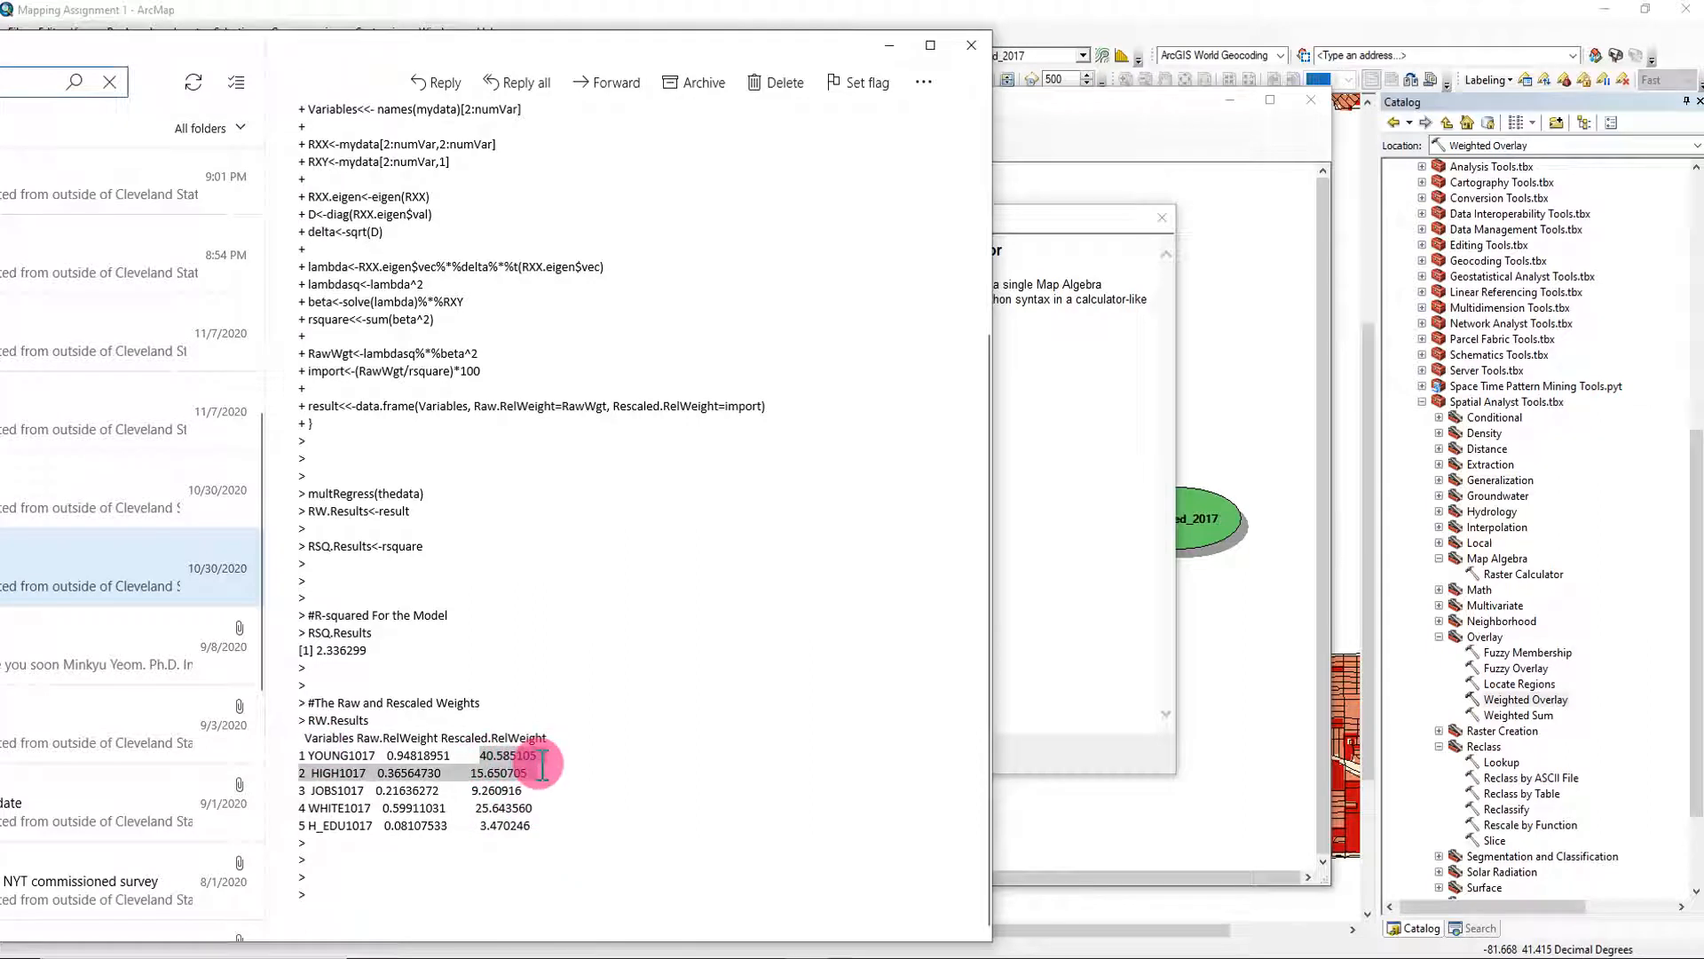
{"action": "left_click", "coordinate": [495, 778]}
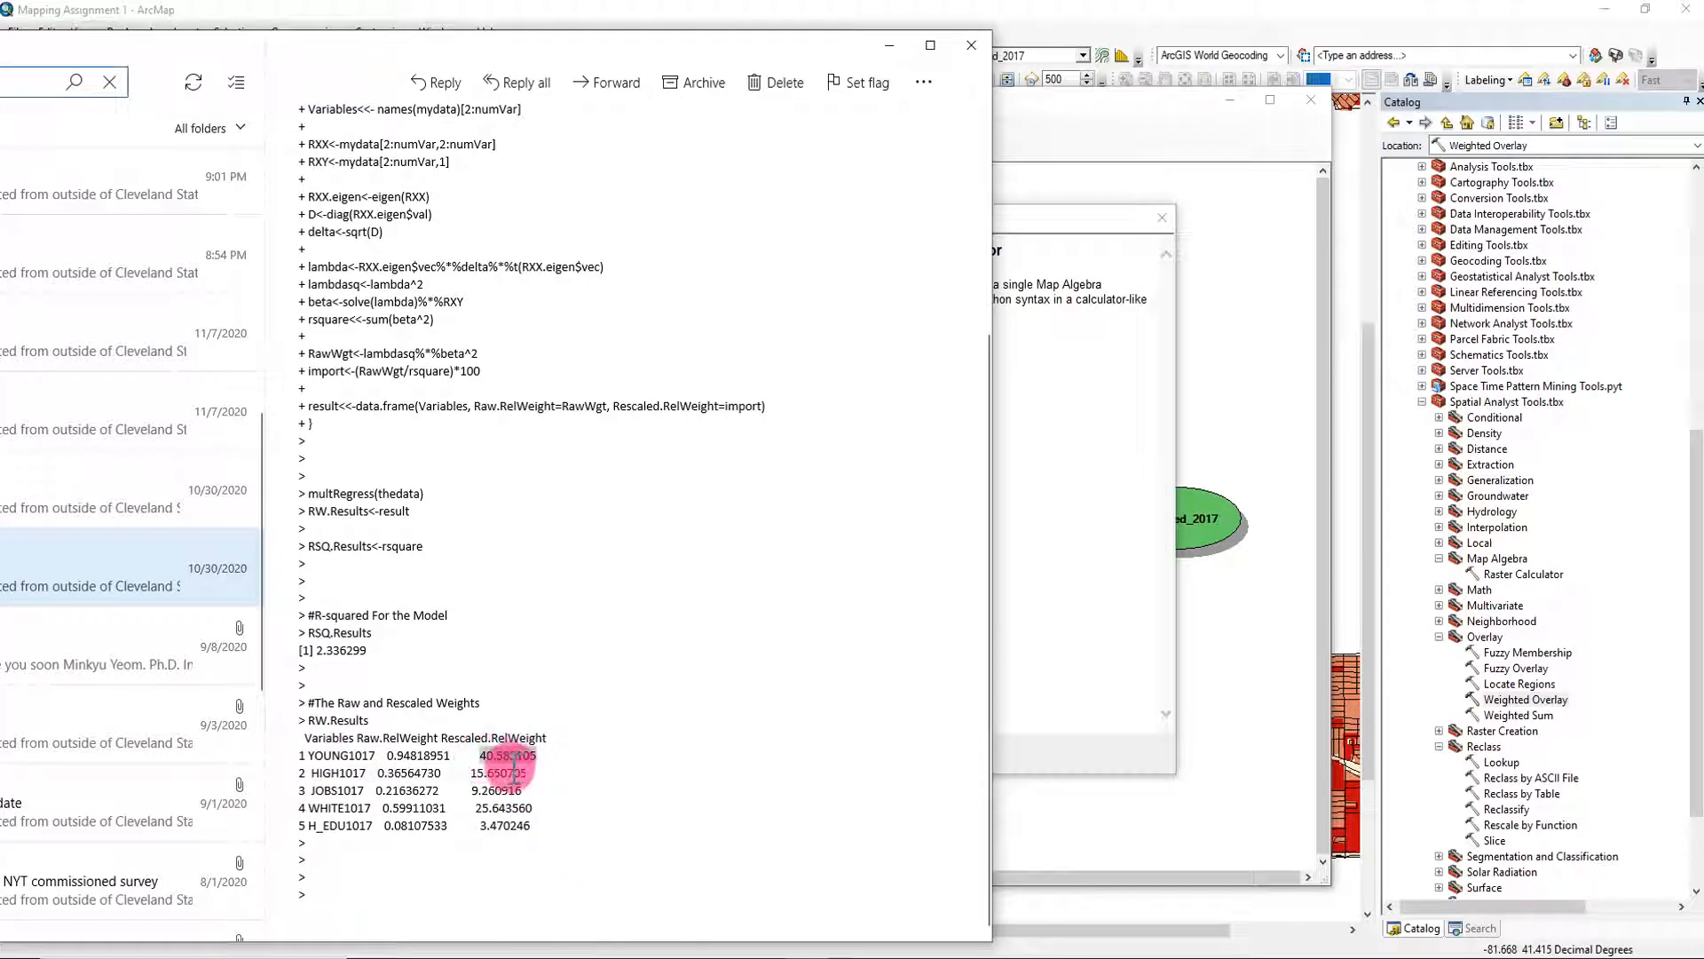
{"action": "double_click", "coordinate": [524, 756]}
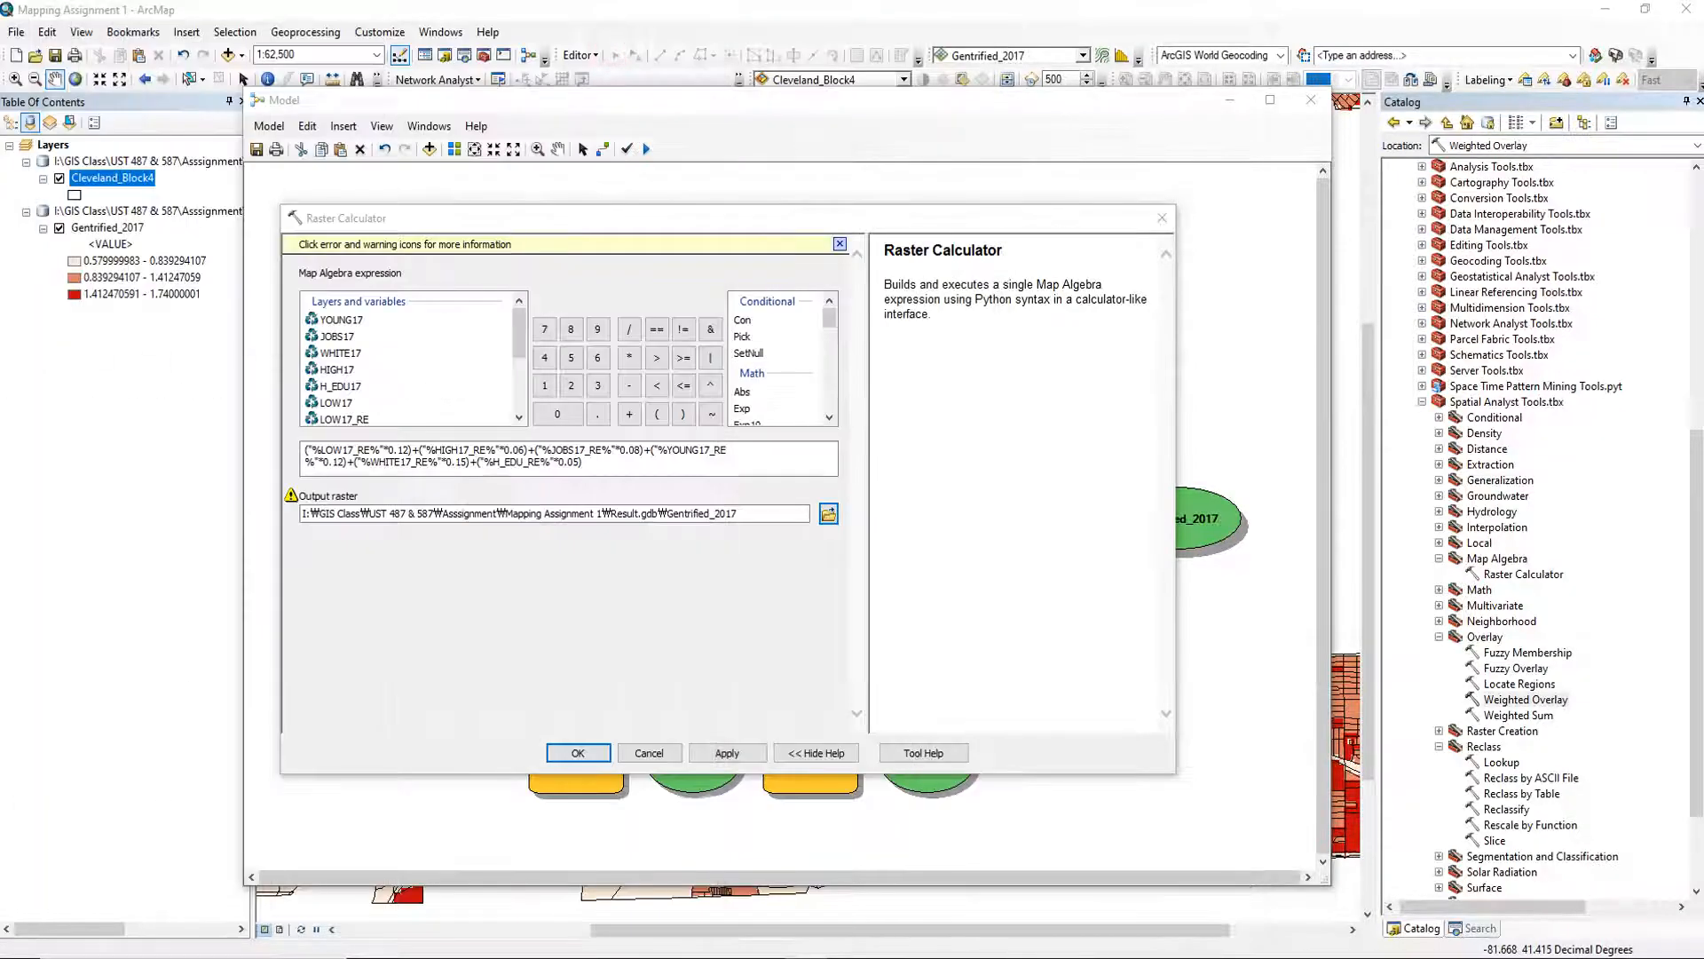
{"action": "left_click_drag", "start_coordinate": [394, 450], "coordinate": [527, 450]}
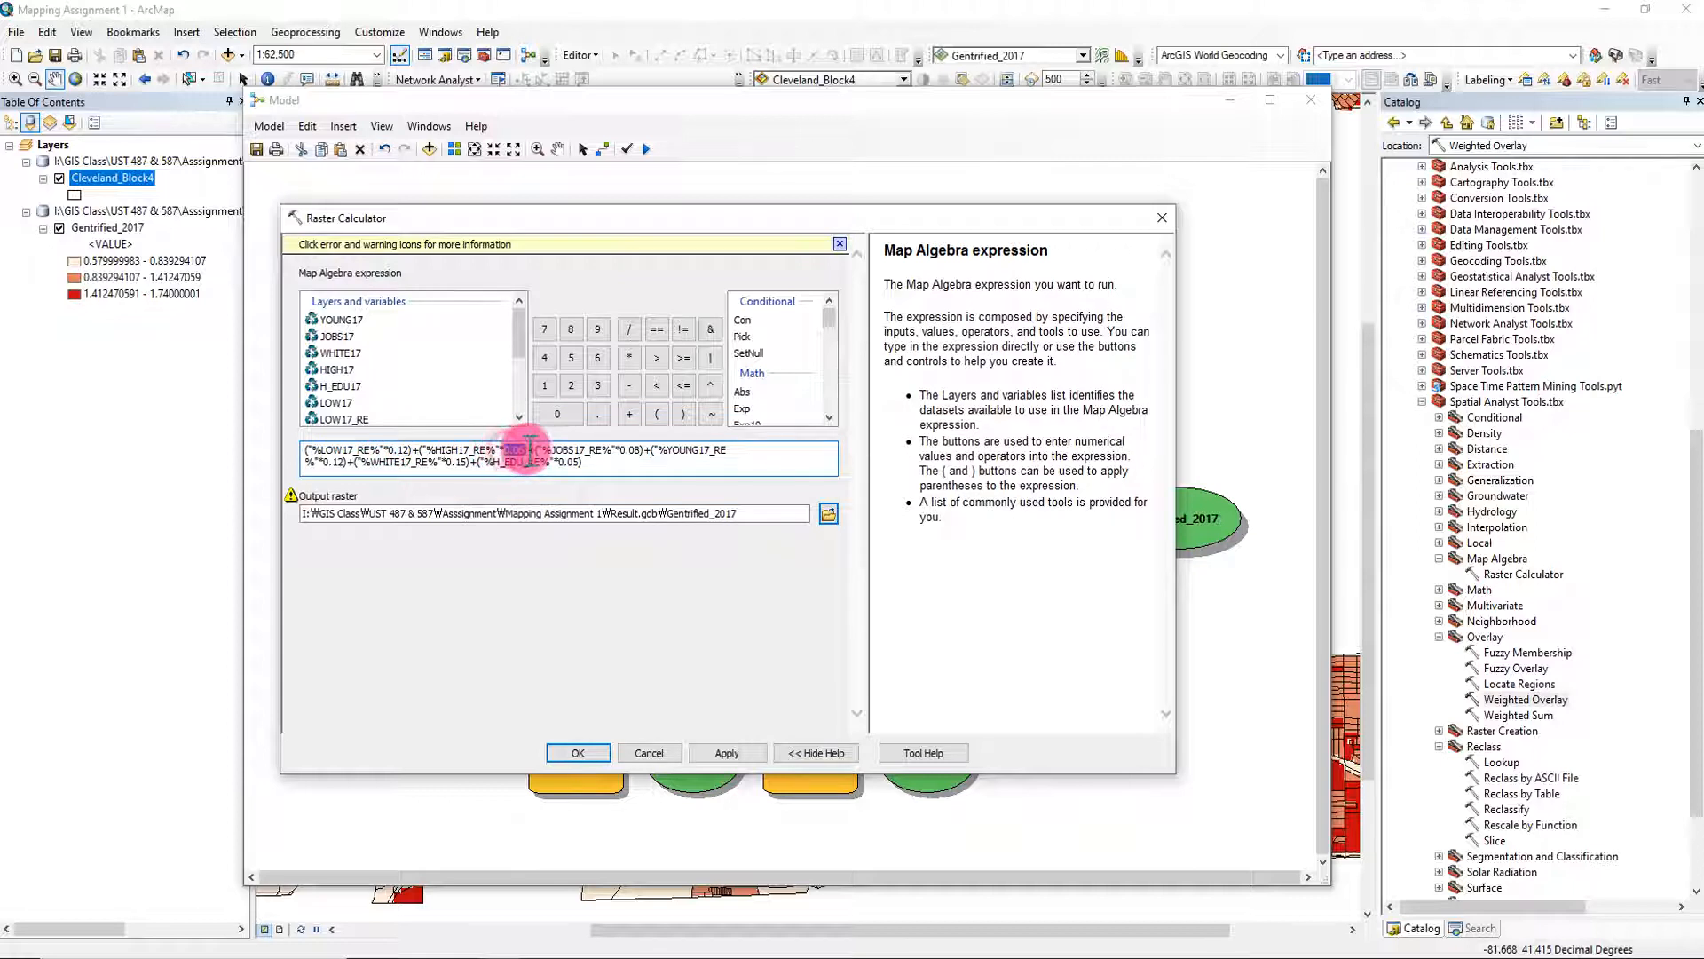
{"action": "left_click", "coordinate": [608, 459]}
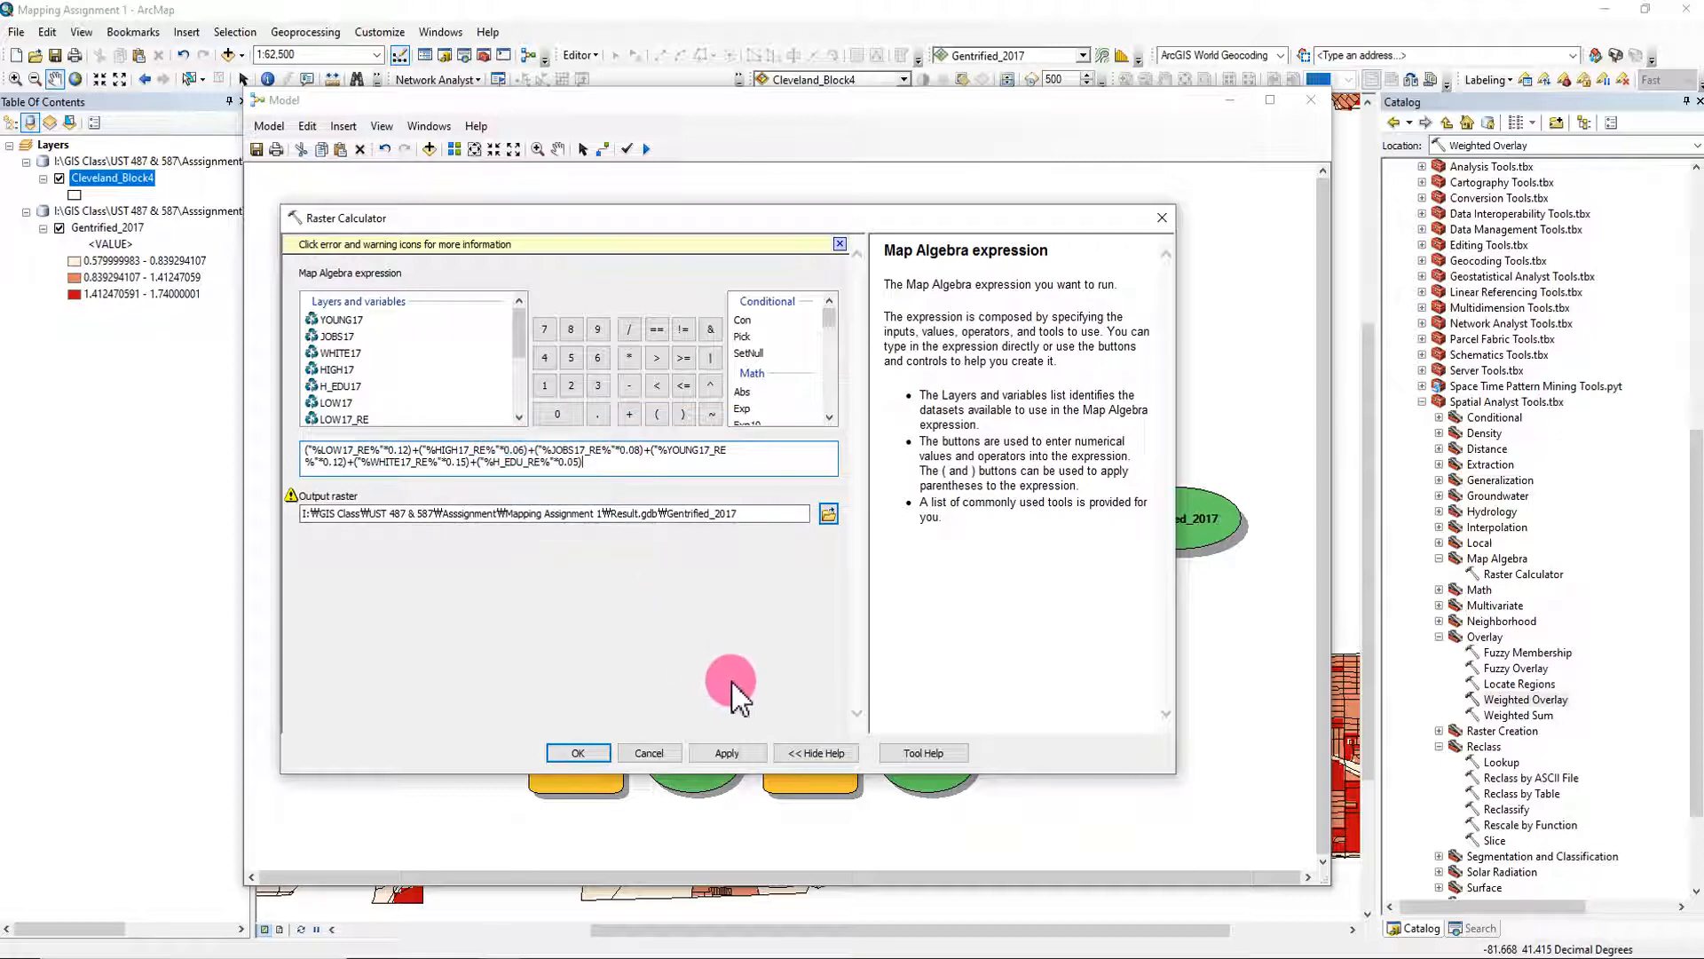